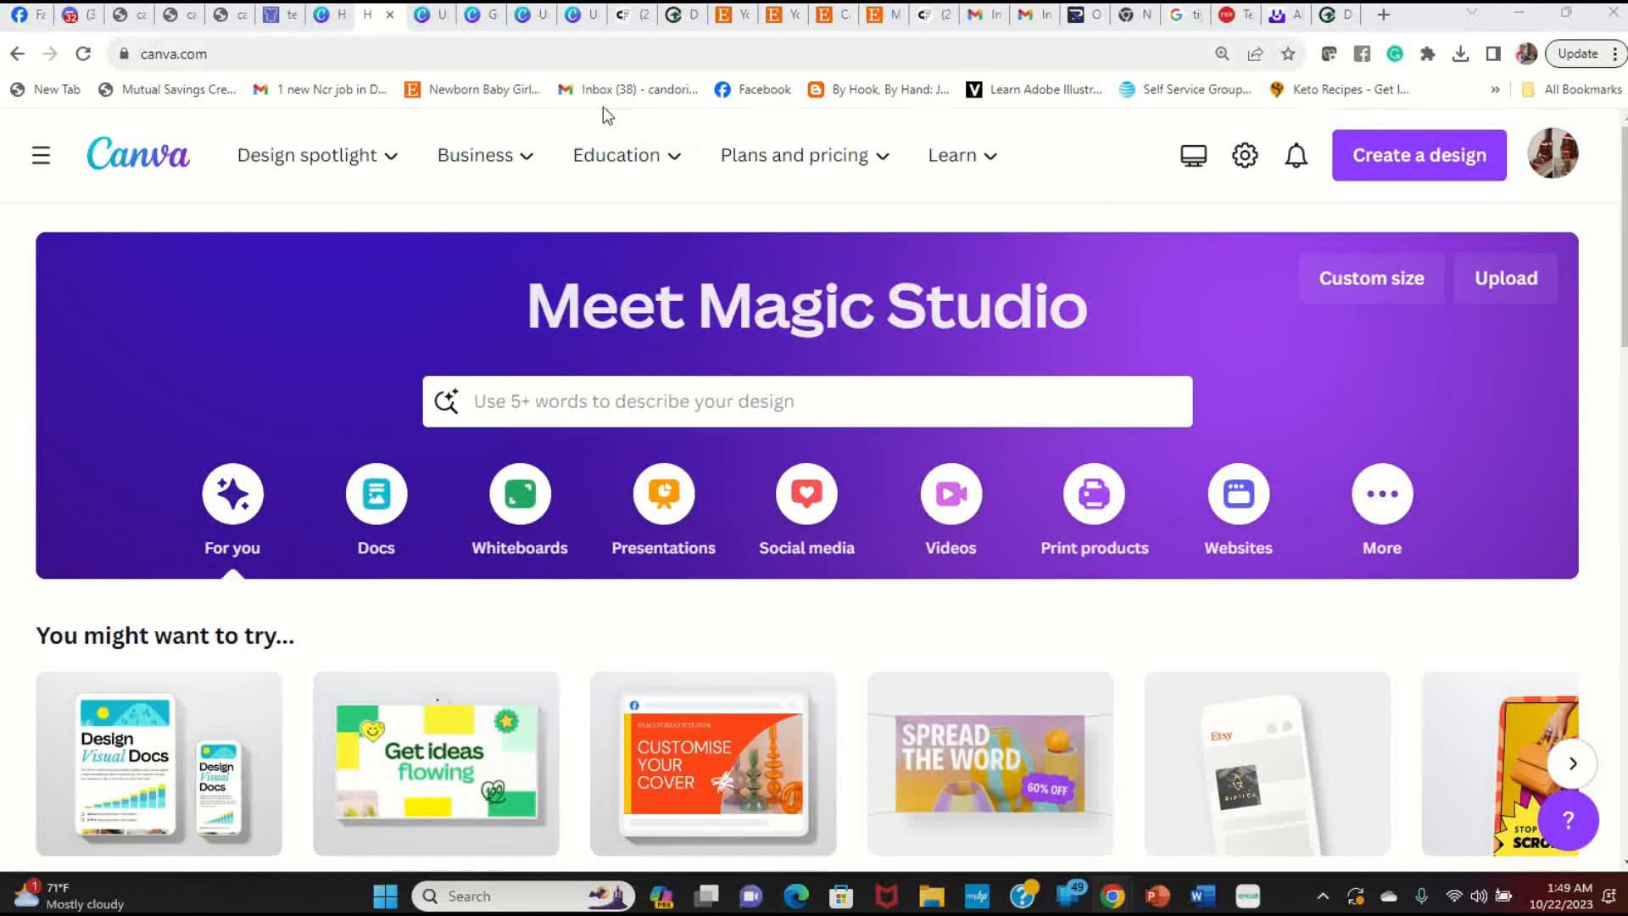
# Step: Create a blank 2000 × 2000 px custom-size design and bring up the uploaded images
pyautogui.click(1381, 292)
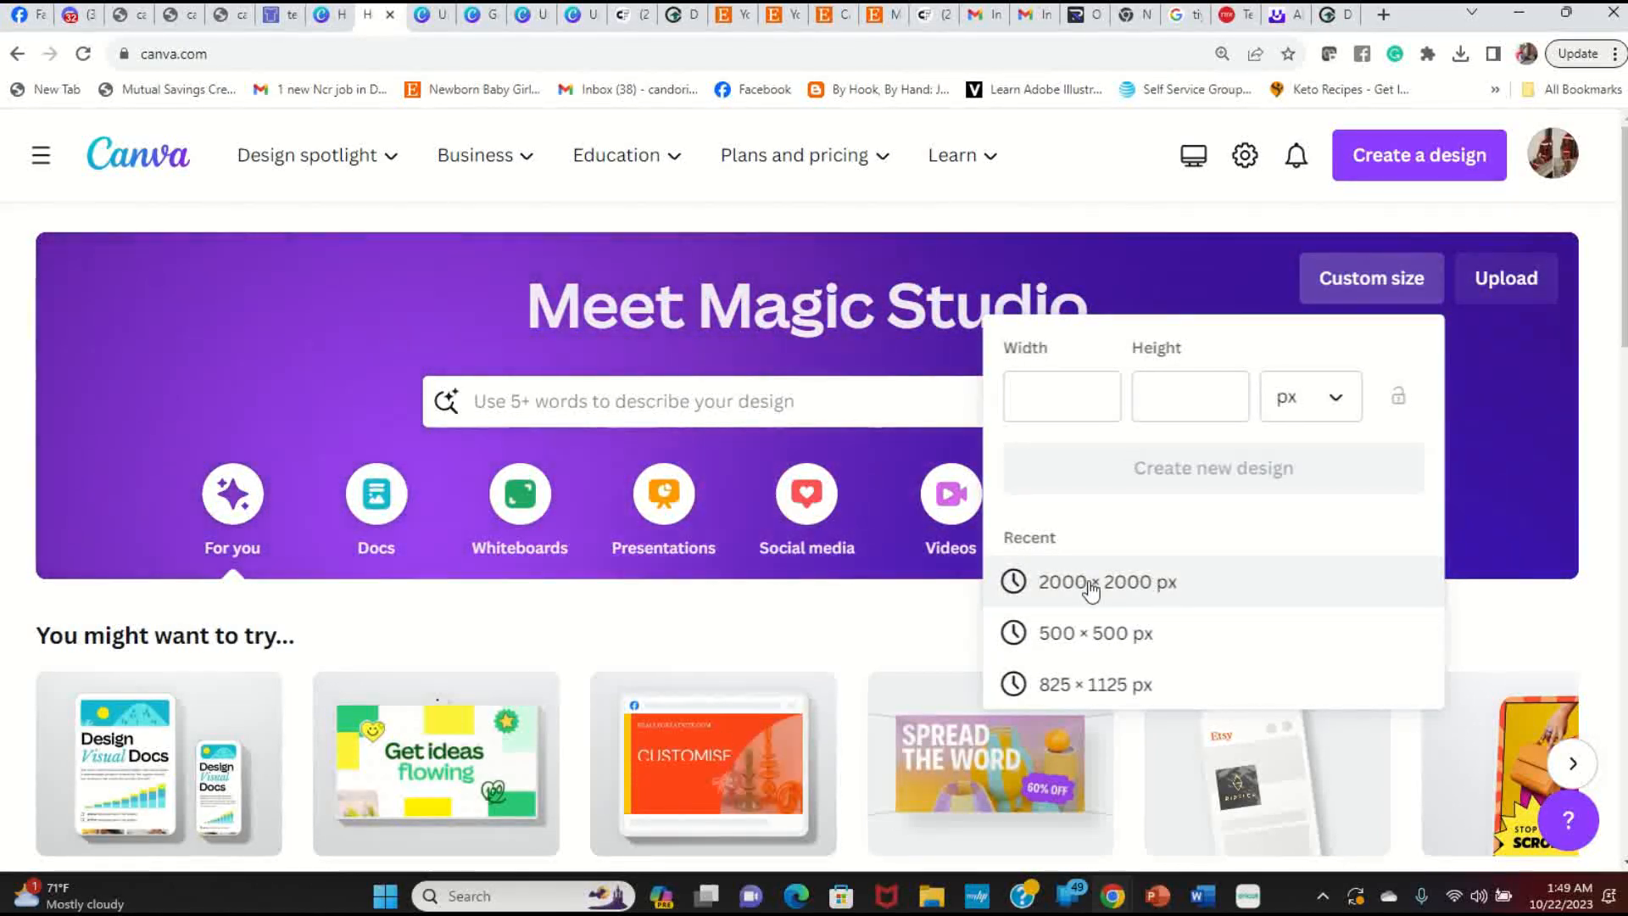
pyautogui.click(1142, 591)
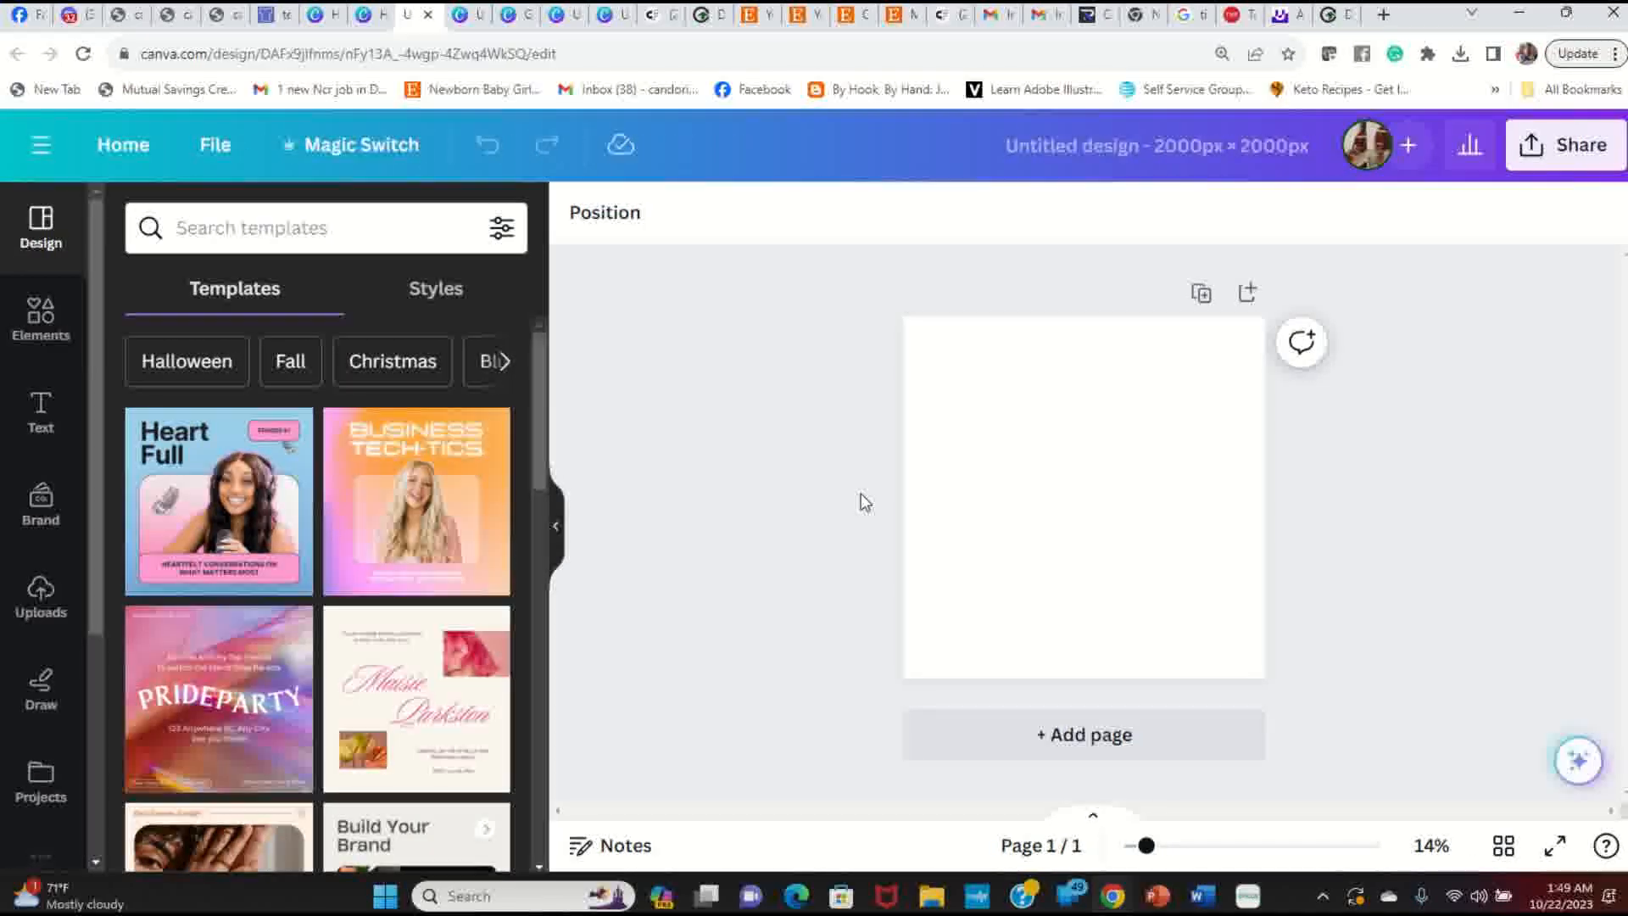
pyautogui.click(1116, 578)
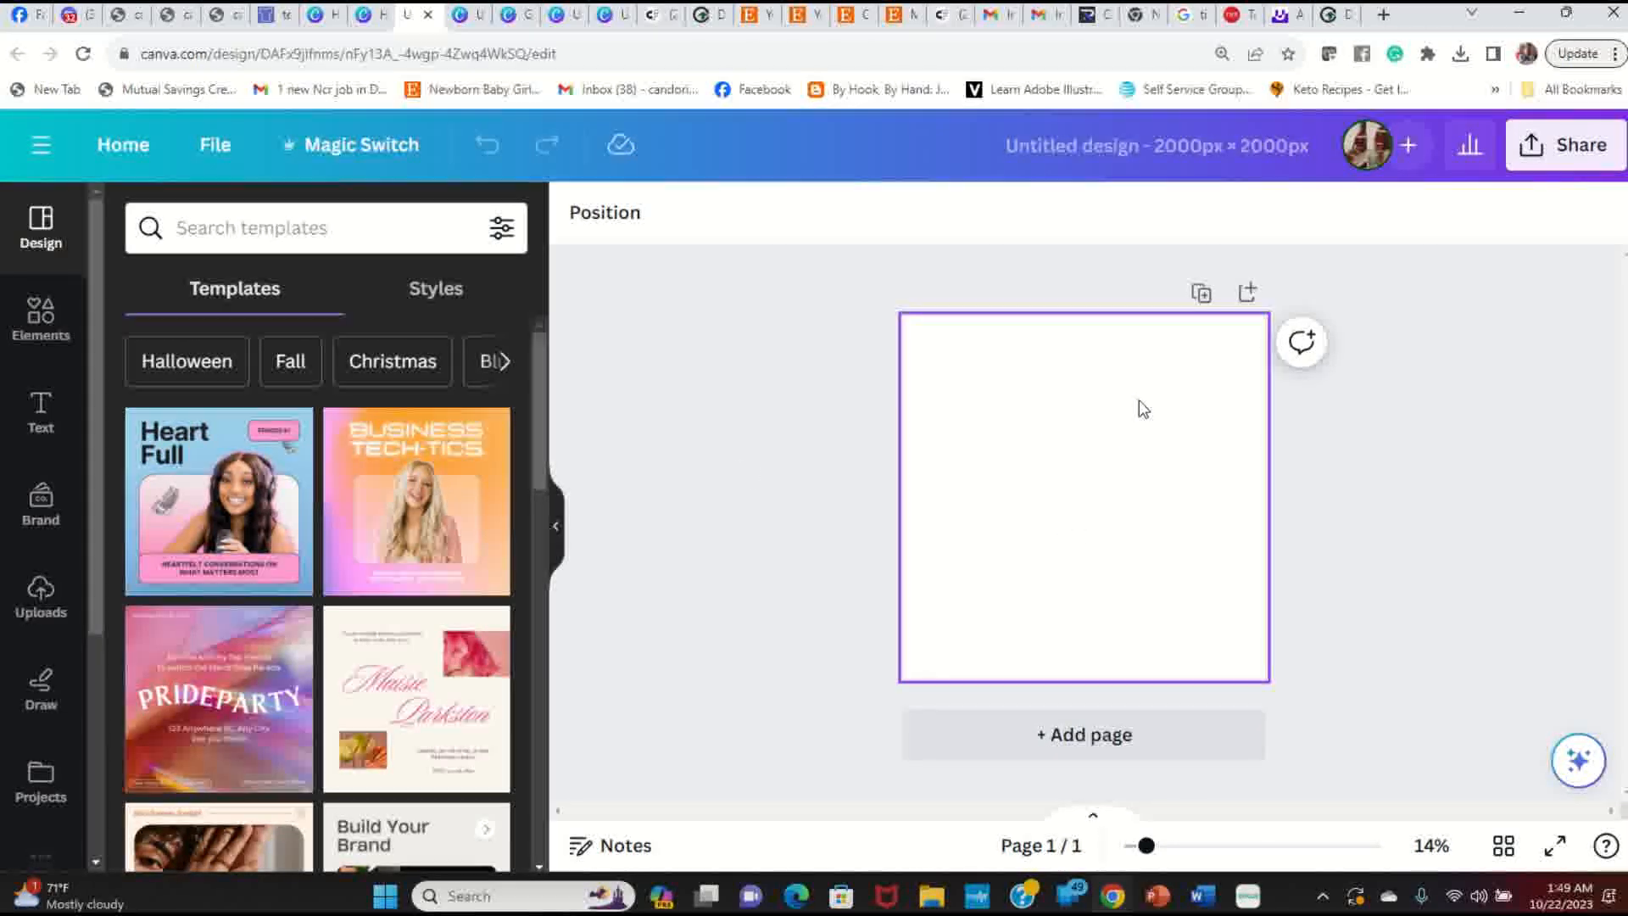
pyautogui.click(41, 602)
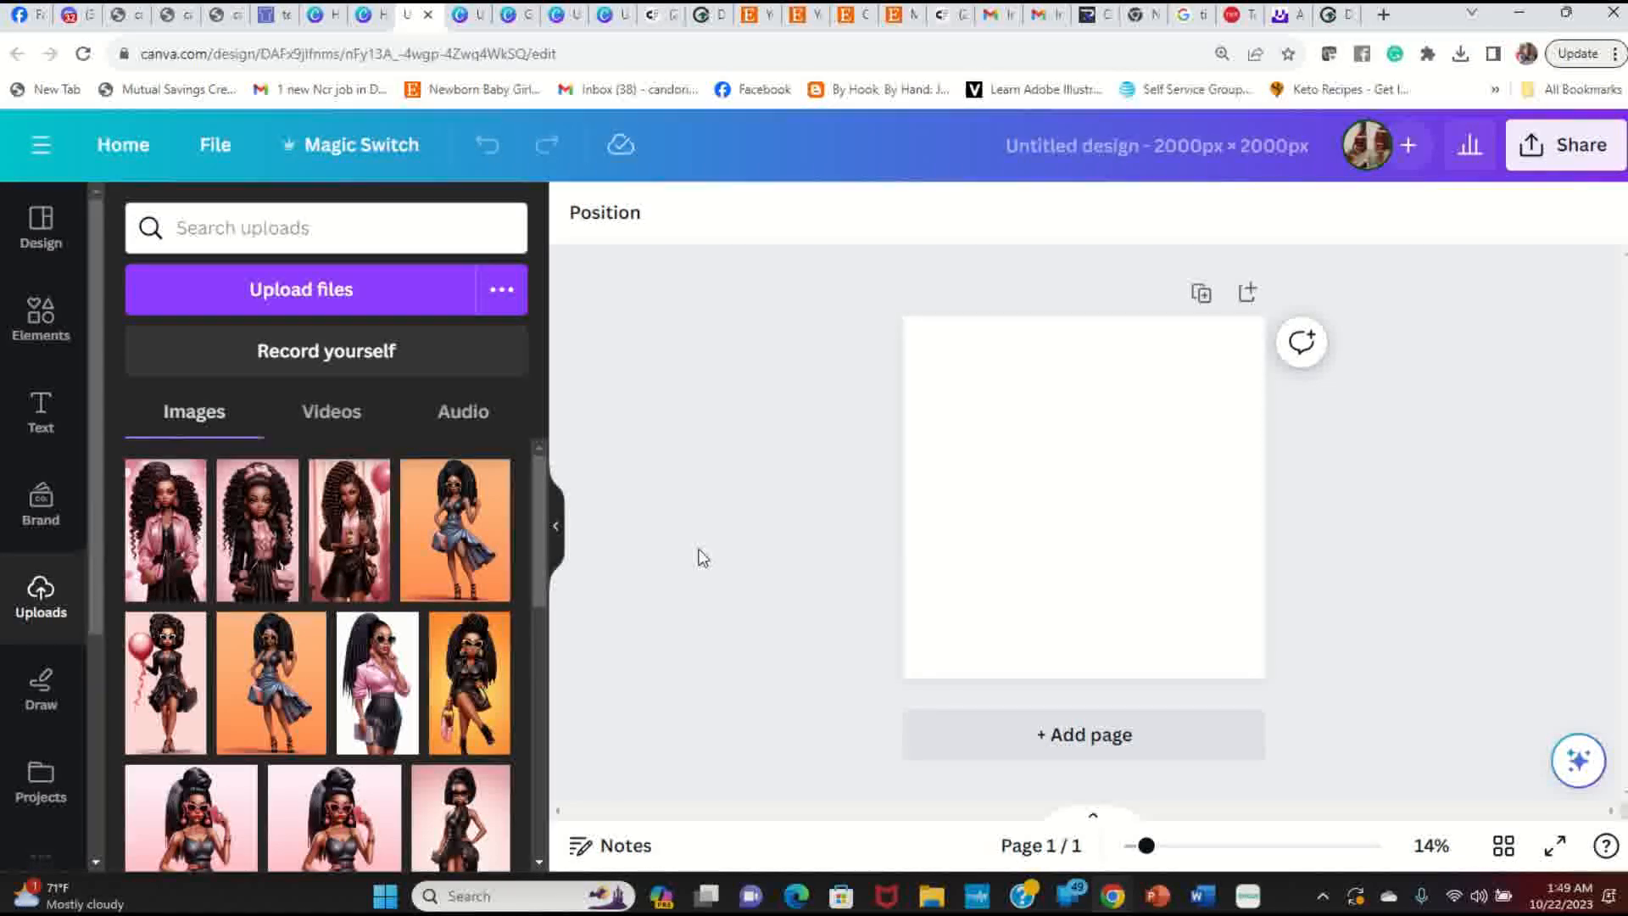
# Step: Add the pink-shirt girl illustration from Uploads and enlarge it to the page's full height
pyautogui.scroll(-3, 320, 591)
pyautogui.scroll(-5, 319, 591)
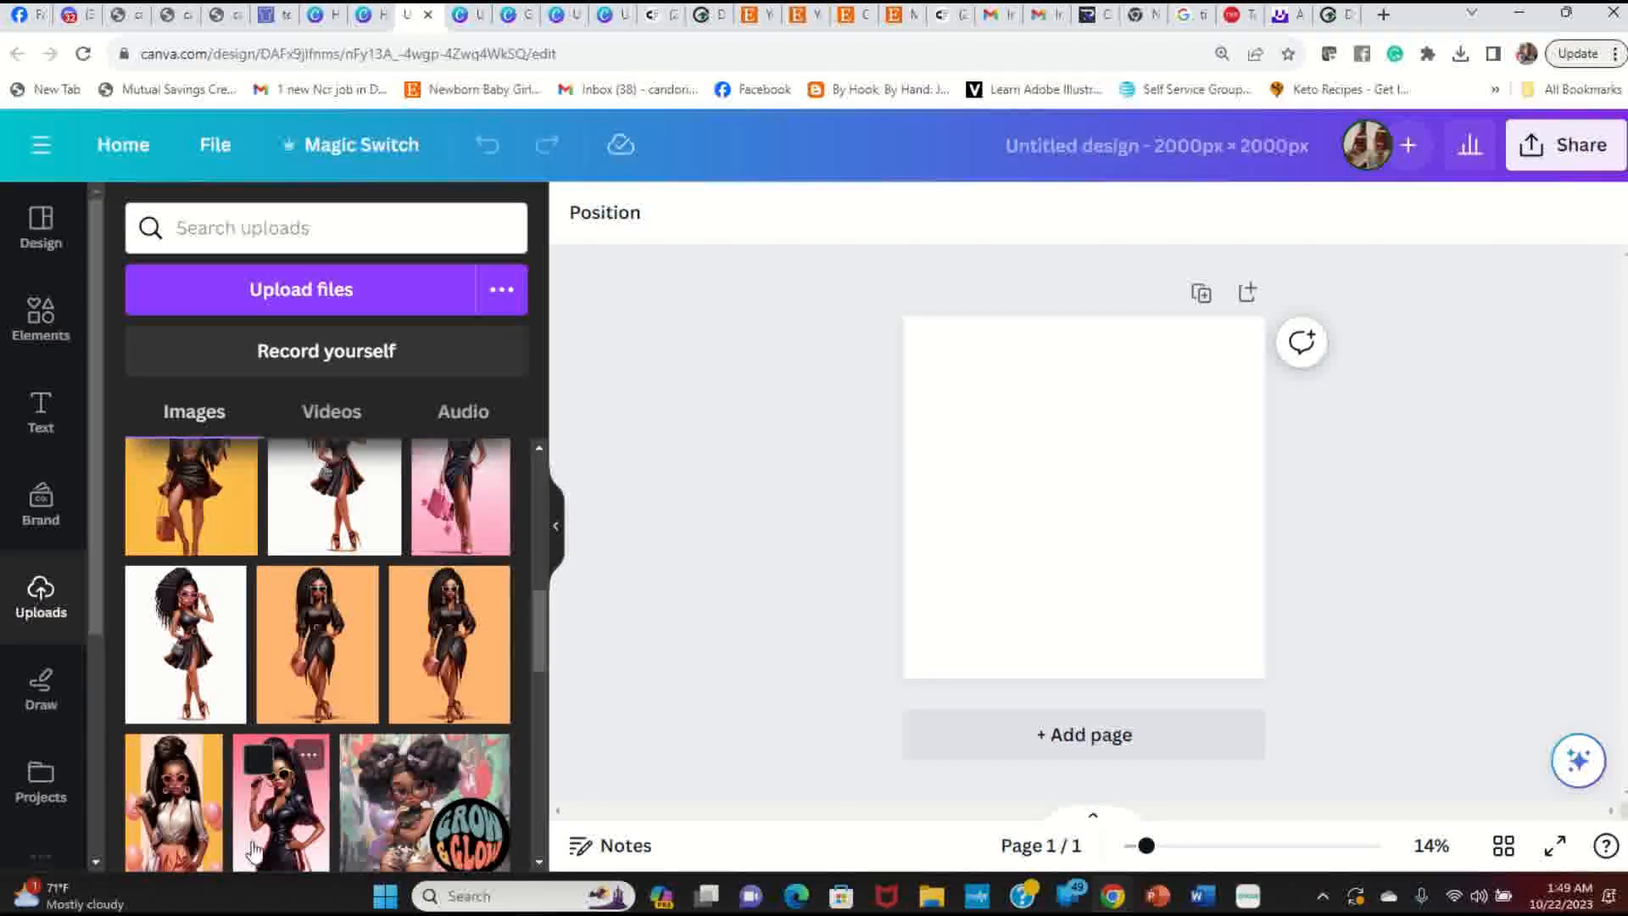
pyautogui.scroll(10, 285, 806)
pyautogui.moveTo(285, 806)
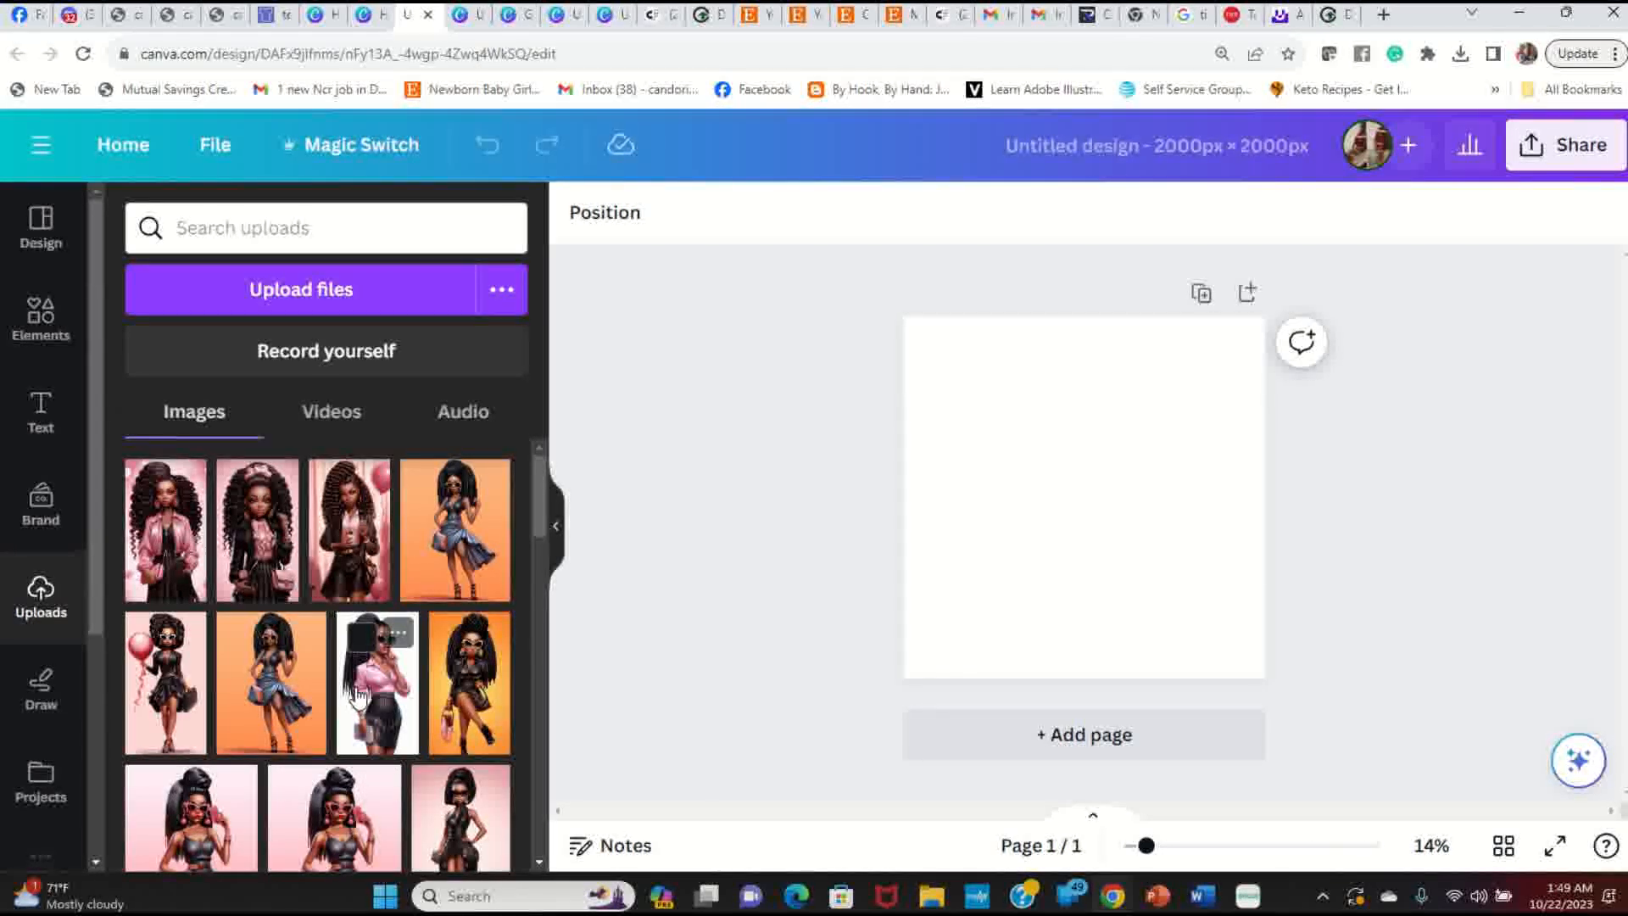
pyautogui.moveTo(305, 643)
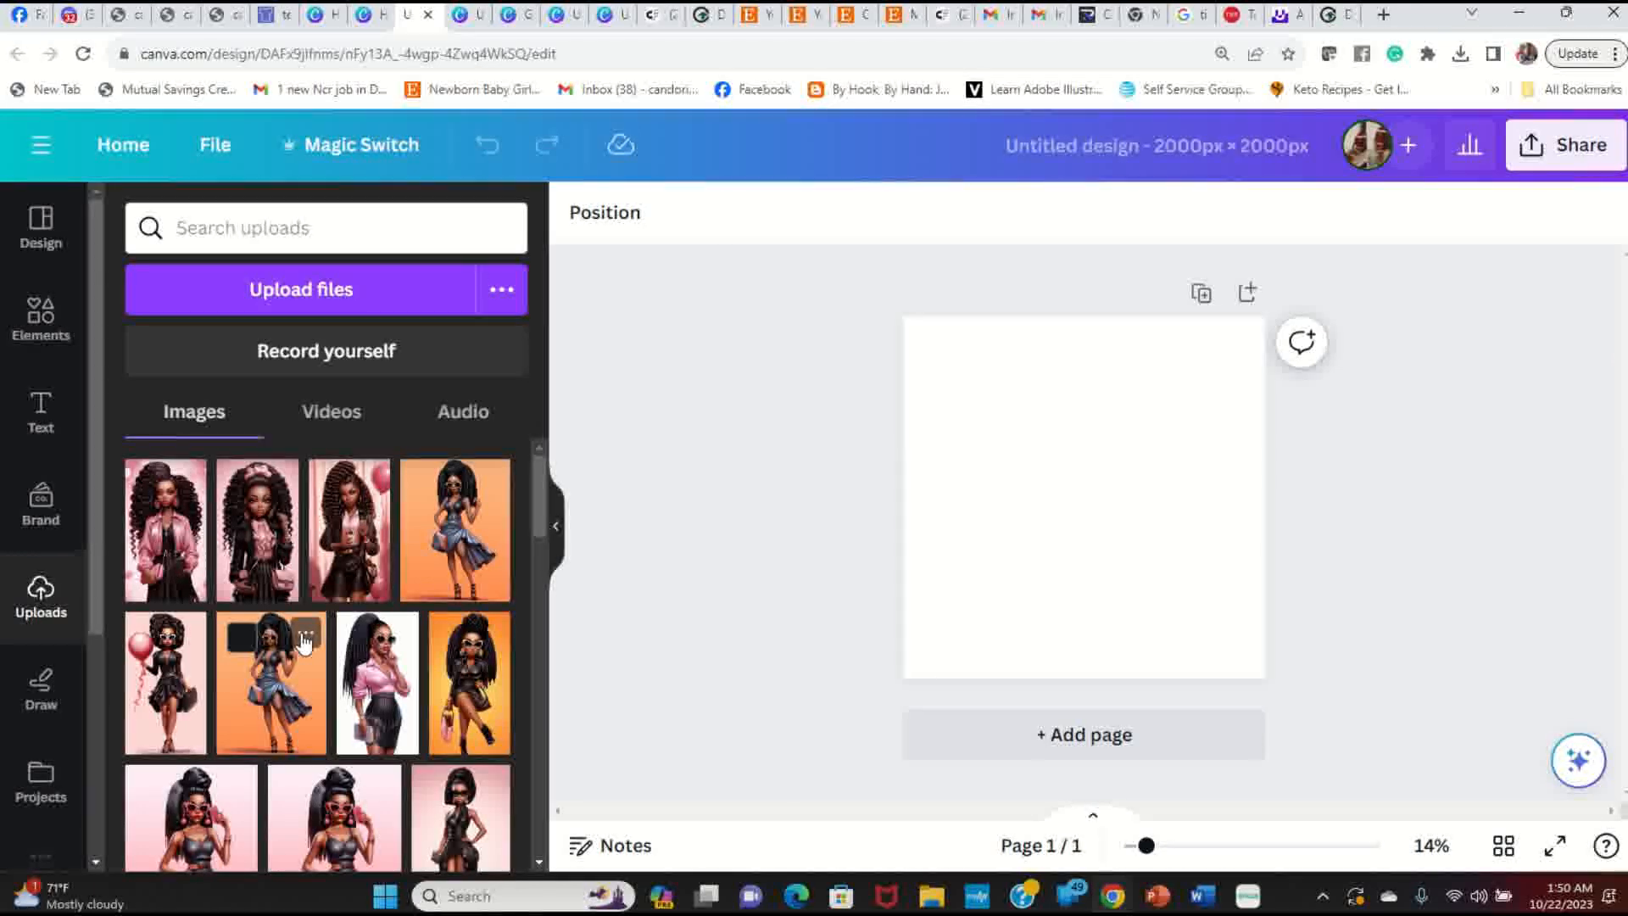
pyautogui.click(377, 702)
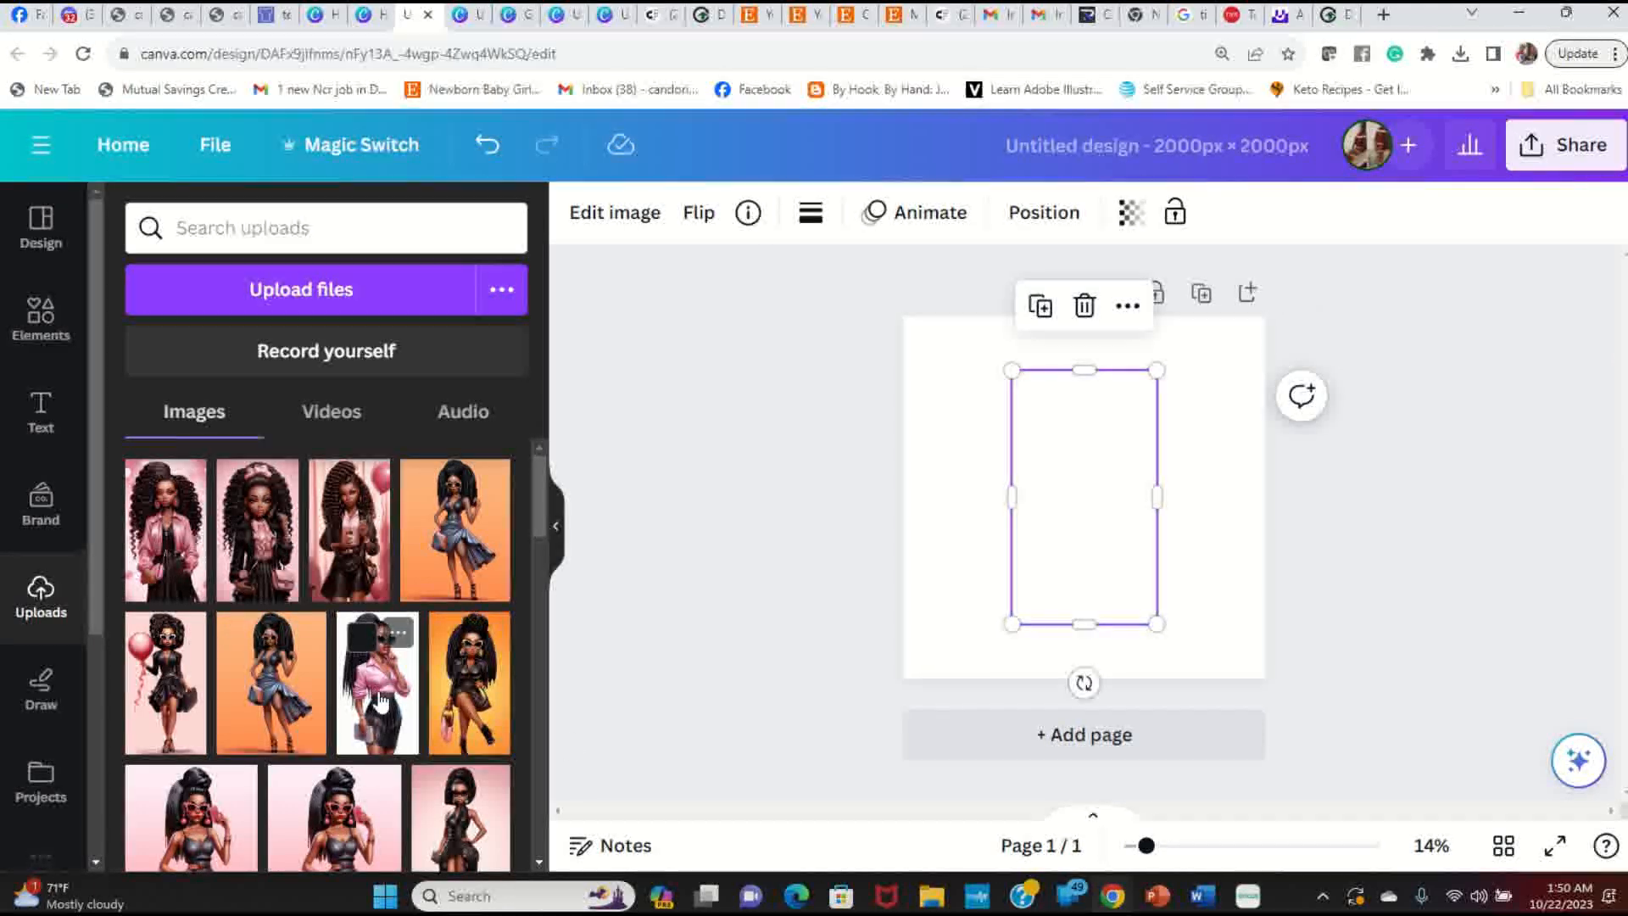
pyautogui.moveTo(1157, 625); pyautogui.dragTo(1188, 679)
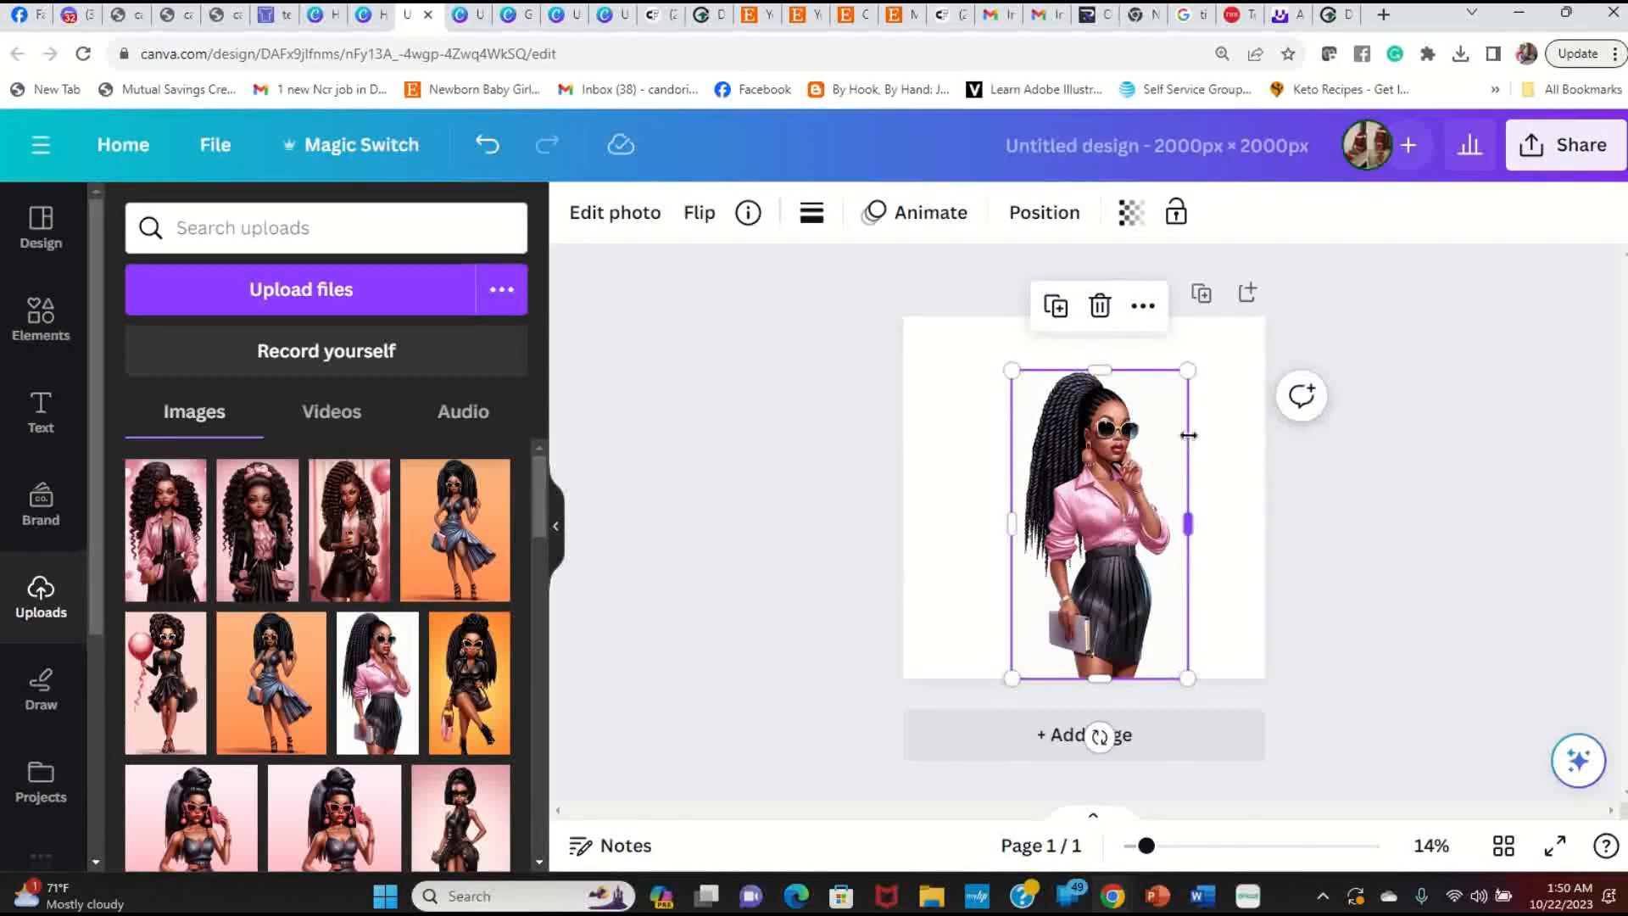
pyautogui.moveTo(1188, 370); pyautogui.dragTo(1218, 317)
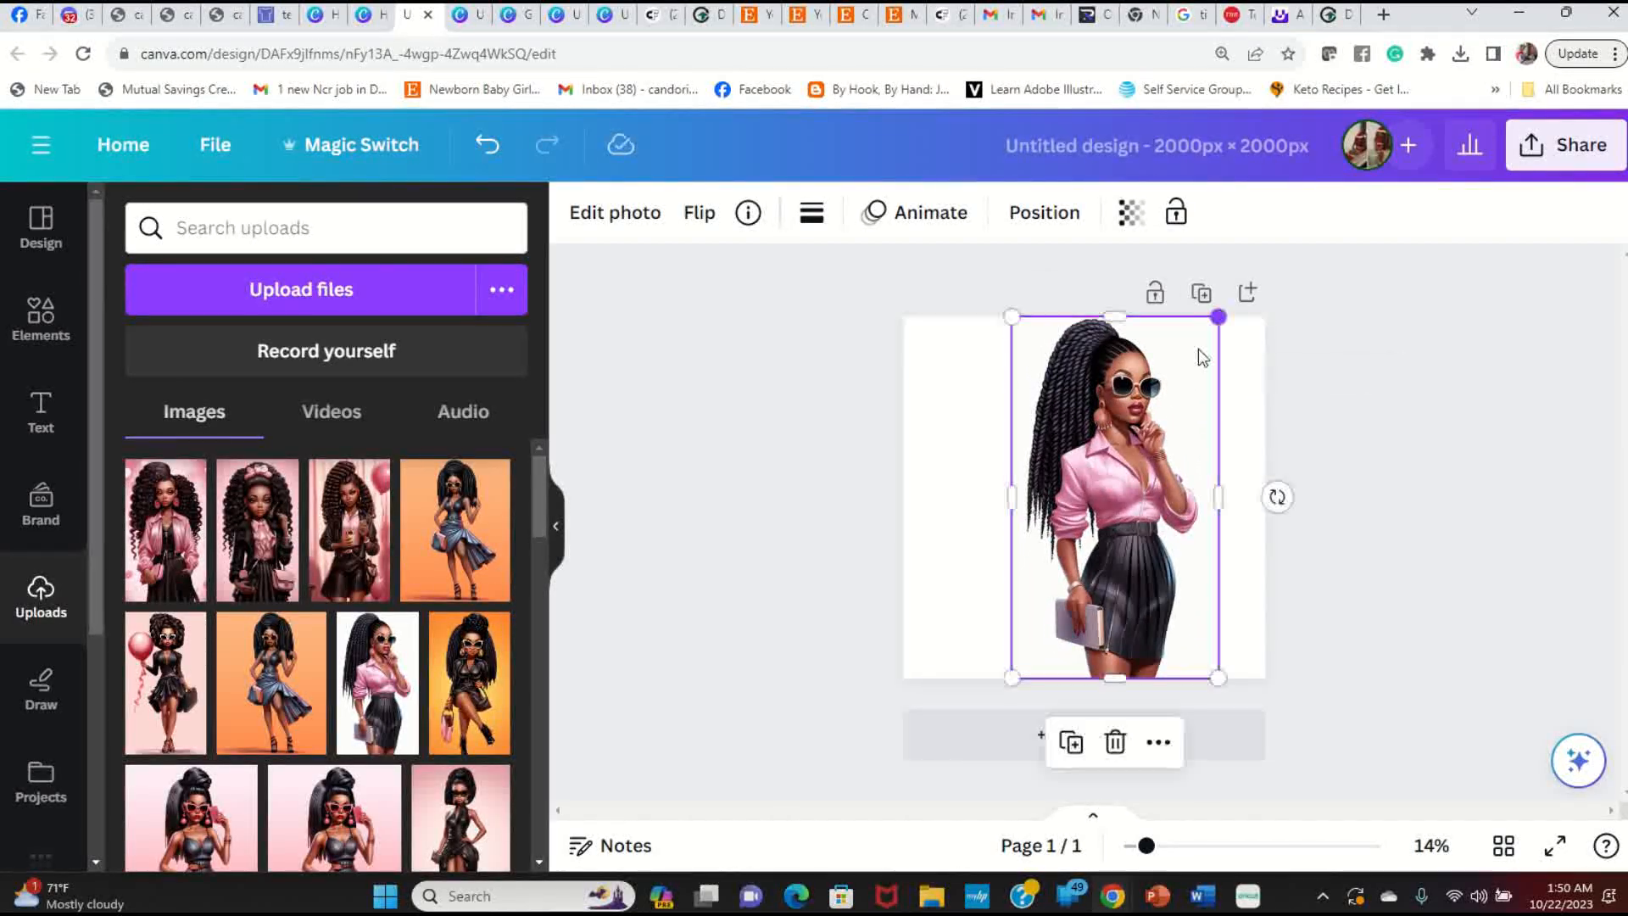
pyautogui.click(952, 541)
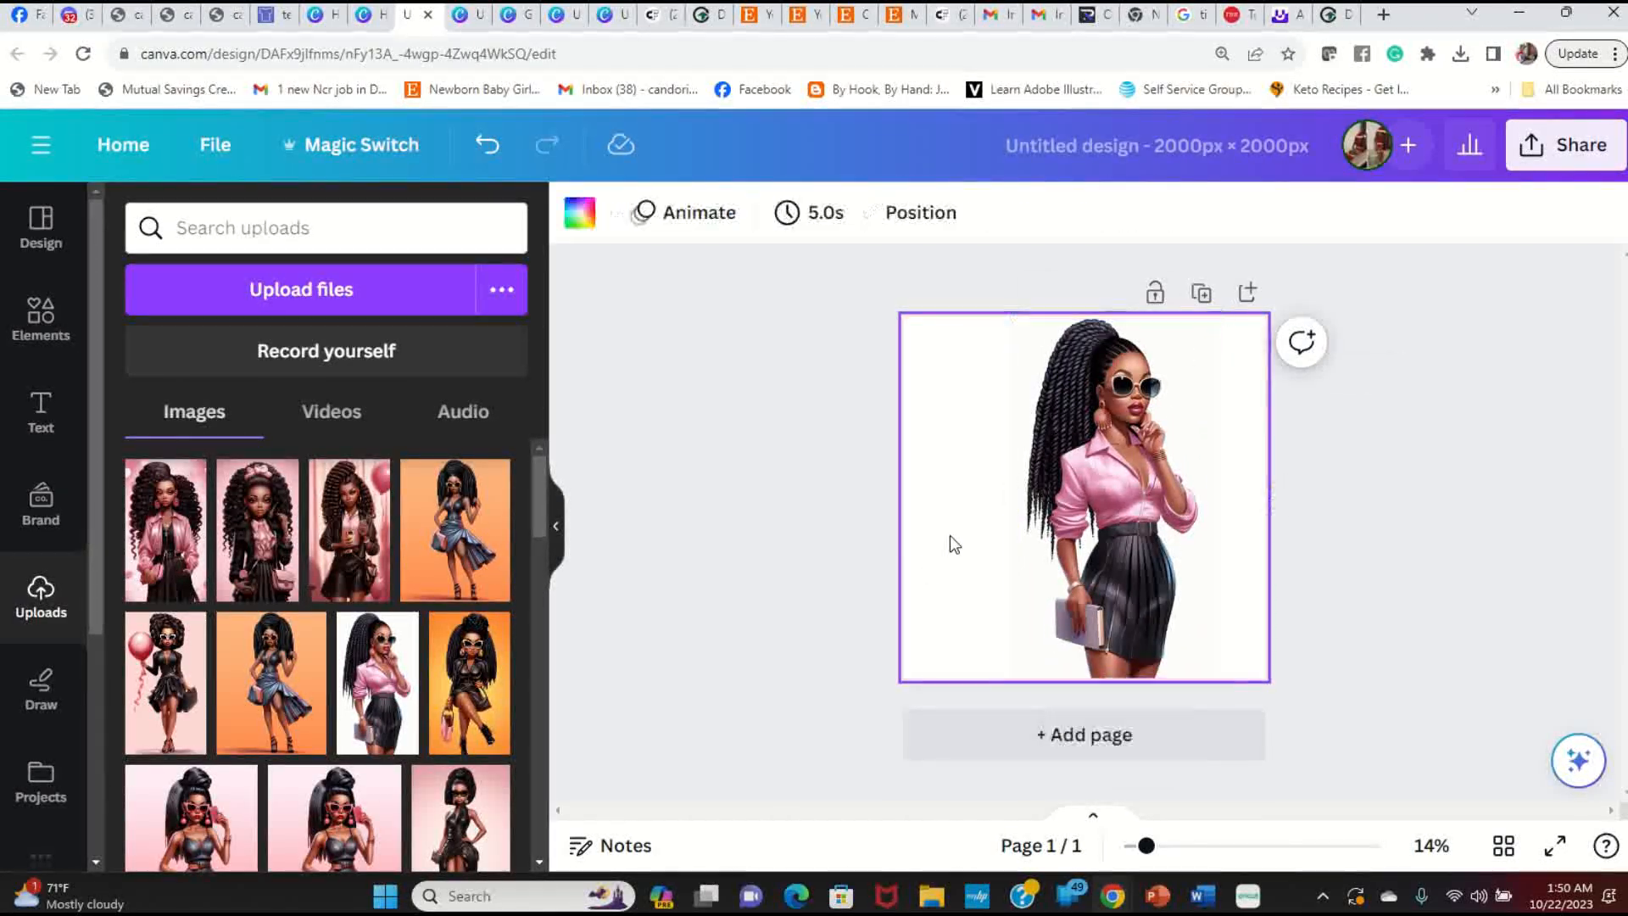
# Step: Apply BG Remover to the pink-shirt girl illustration, leaving her cut out on the page
pyautogui.click(1137, 582)
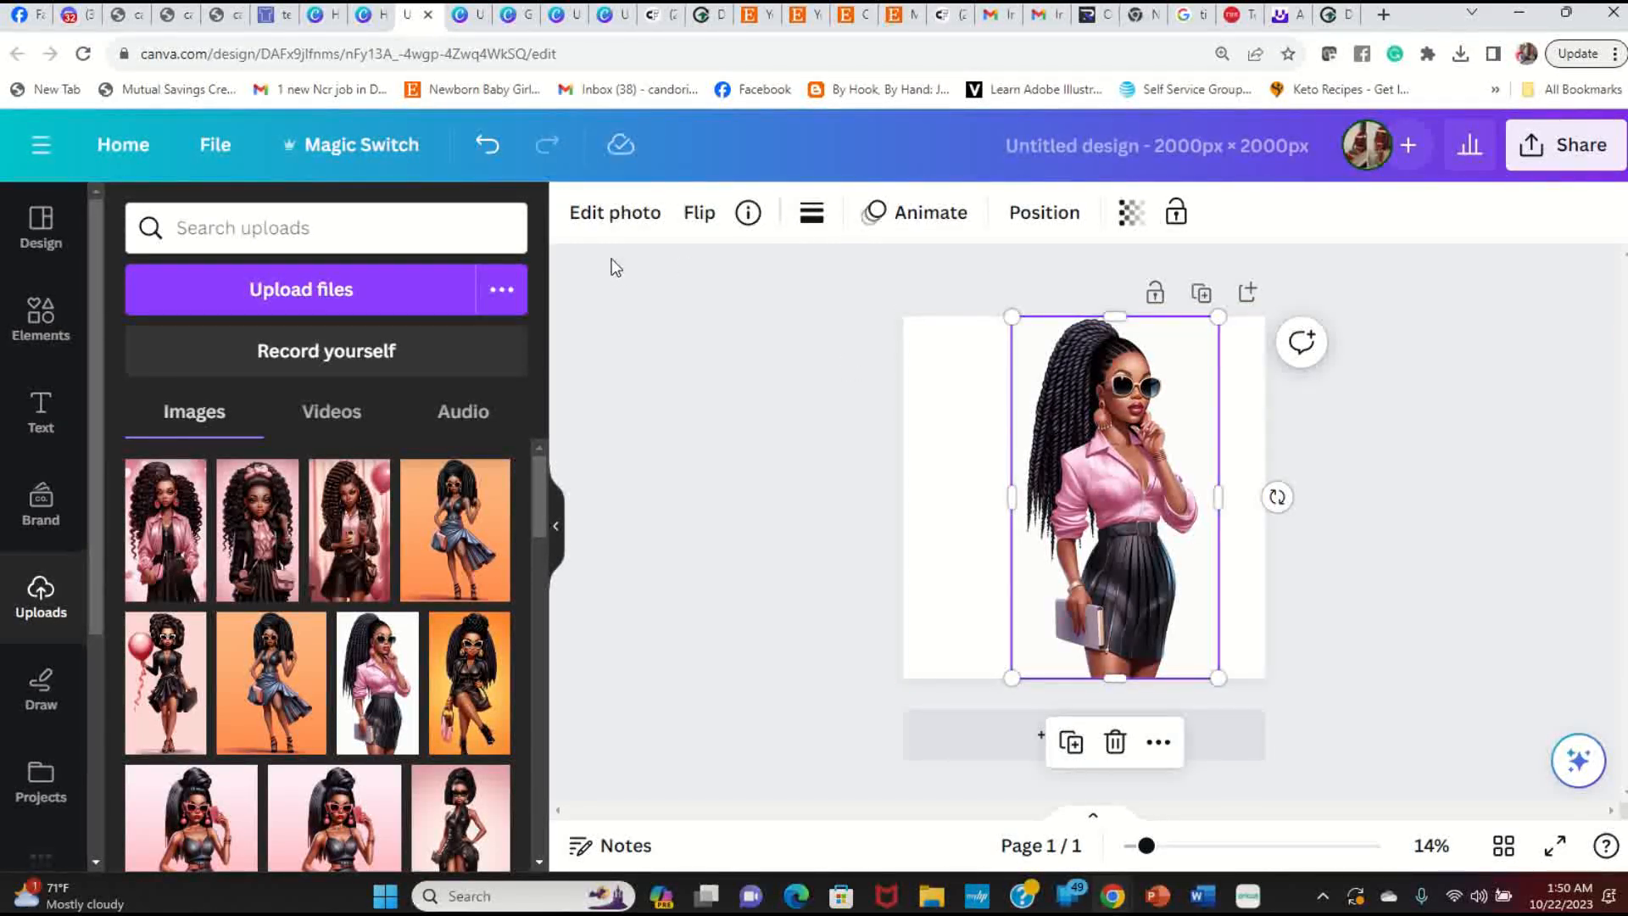
pyautogui.click(626, 219)
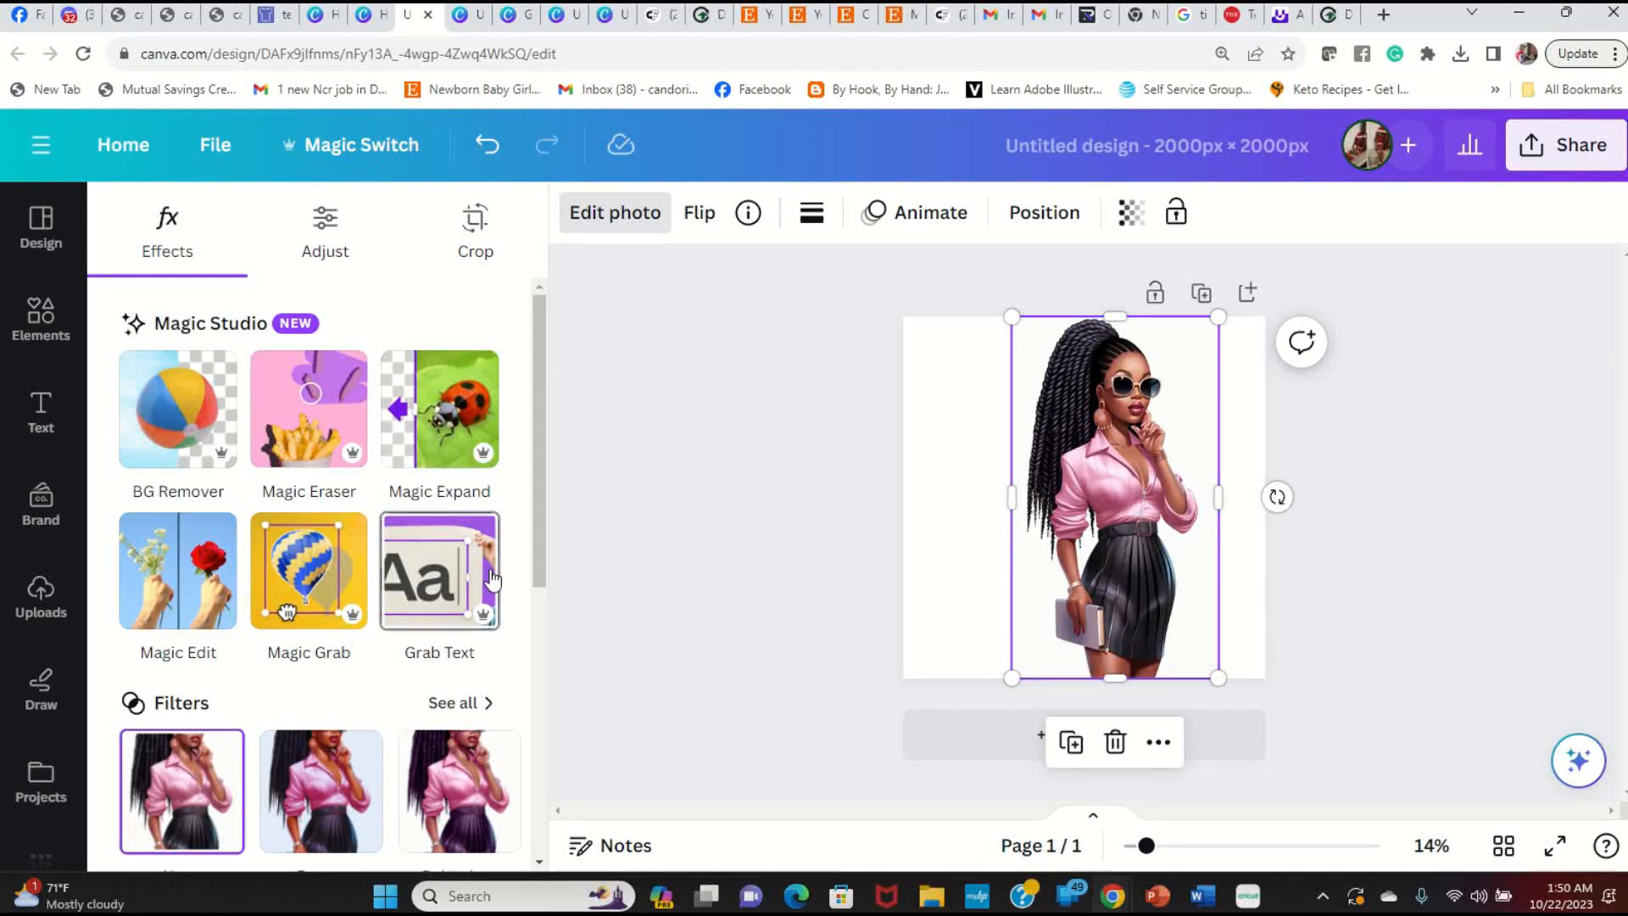
pyautogui.click(123, 462)
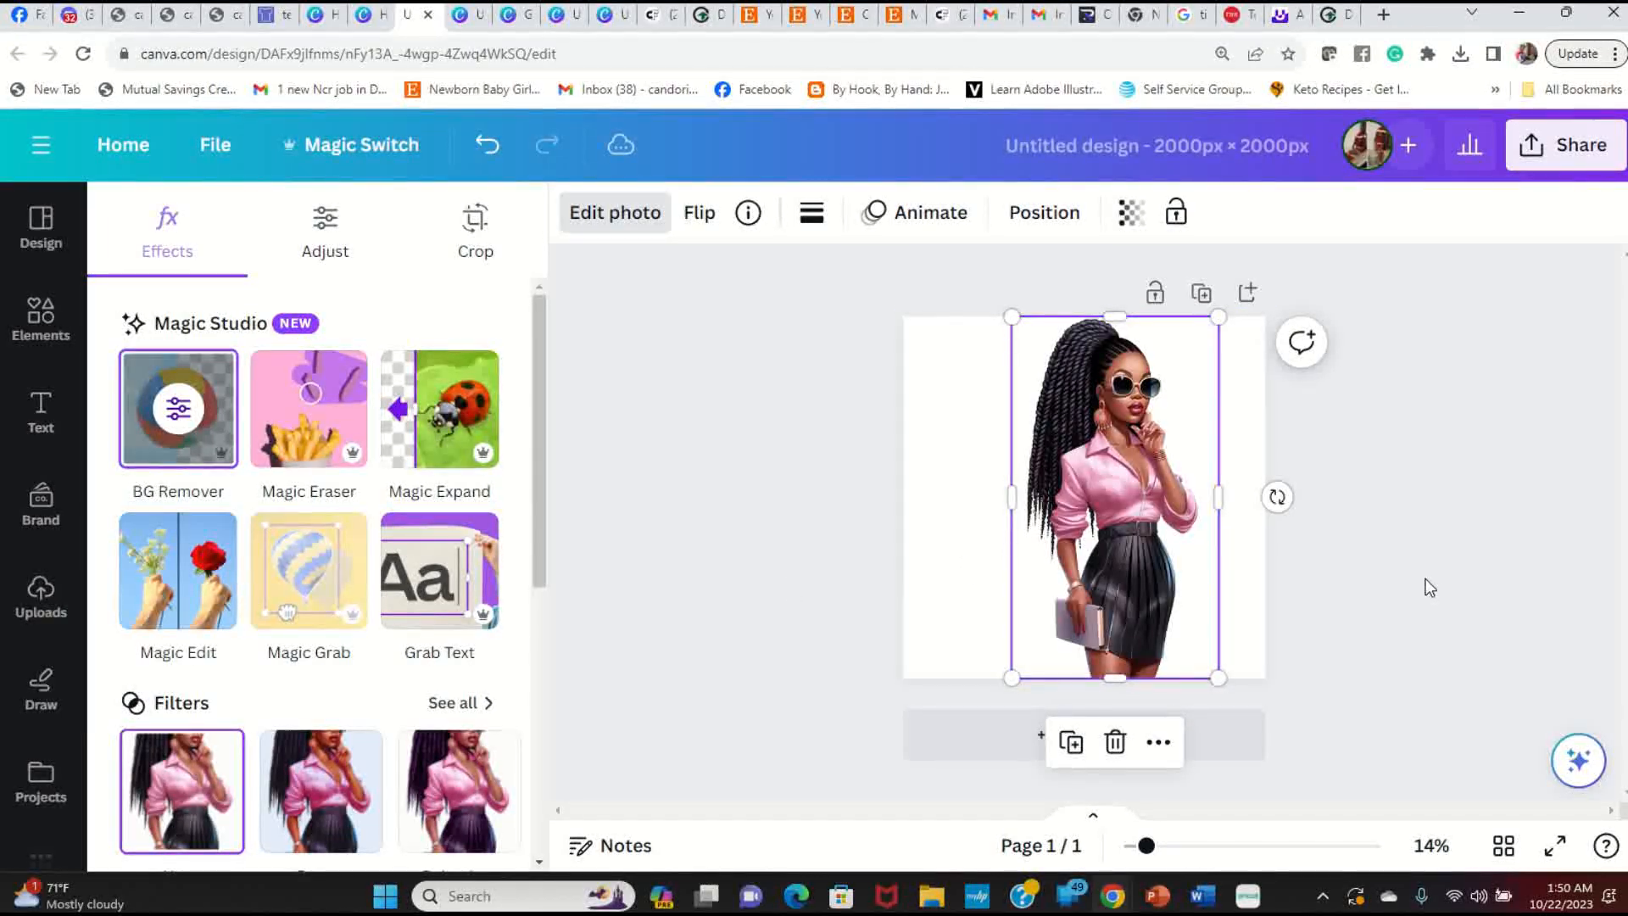
pyautogui.click(986, 565)
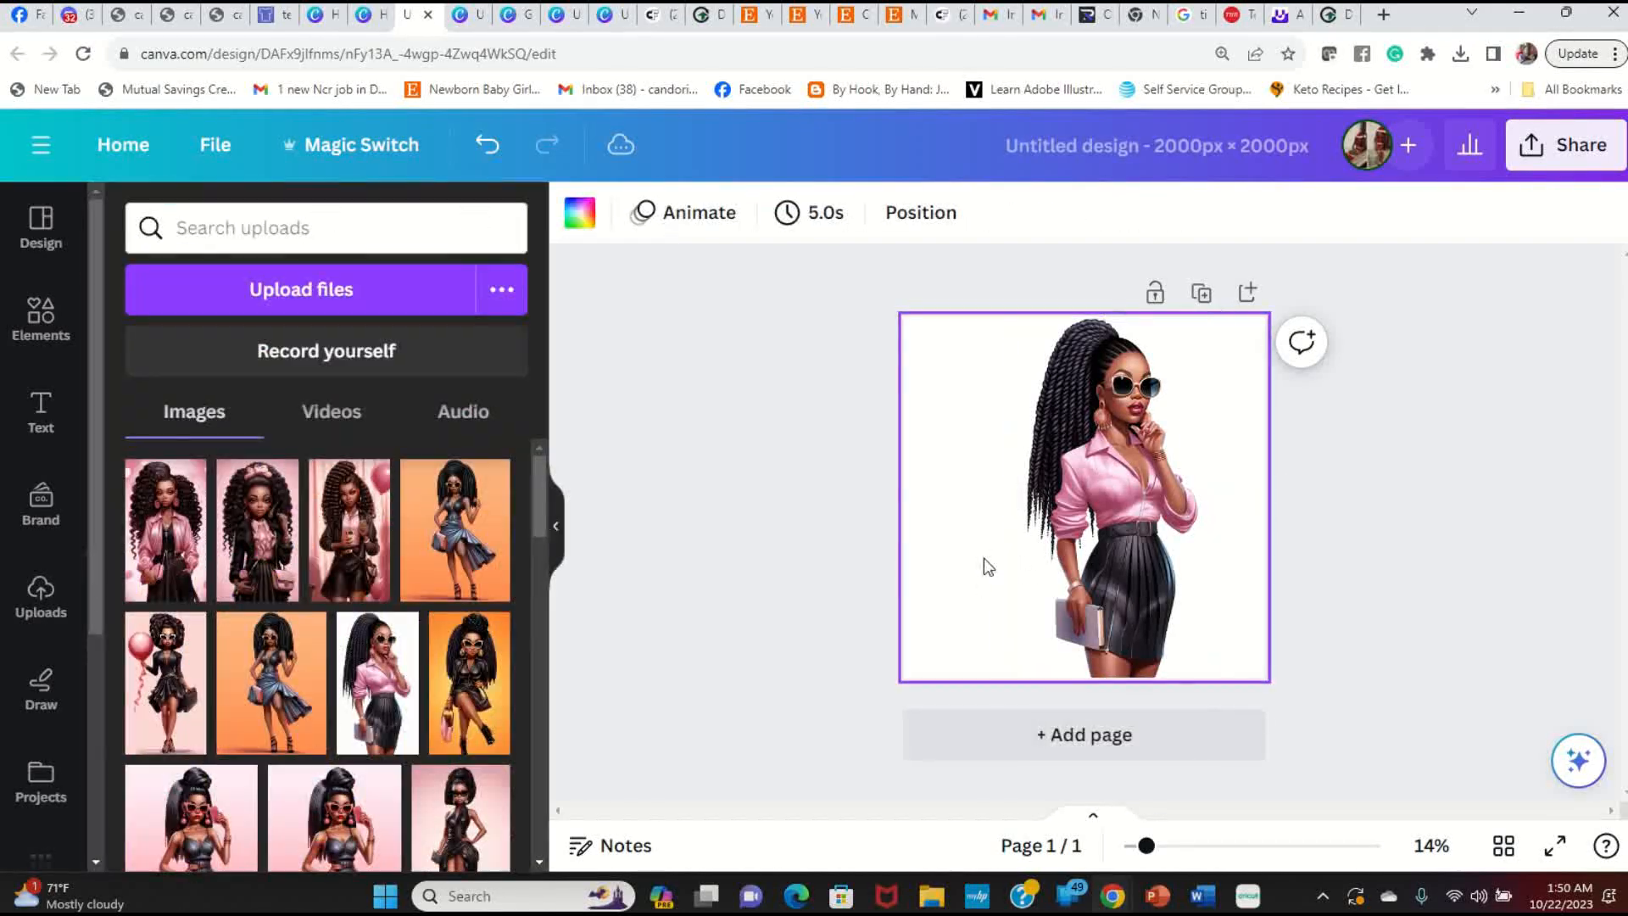
# Step: Set the page background to the photo colour #9e5150 and preview the design full screen
pyautogui.click(580, 212)
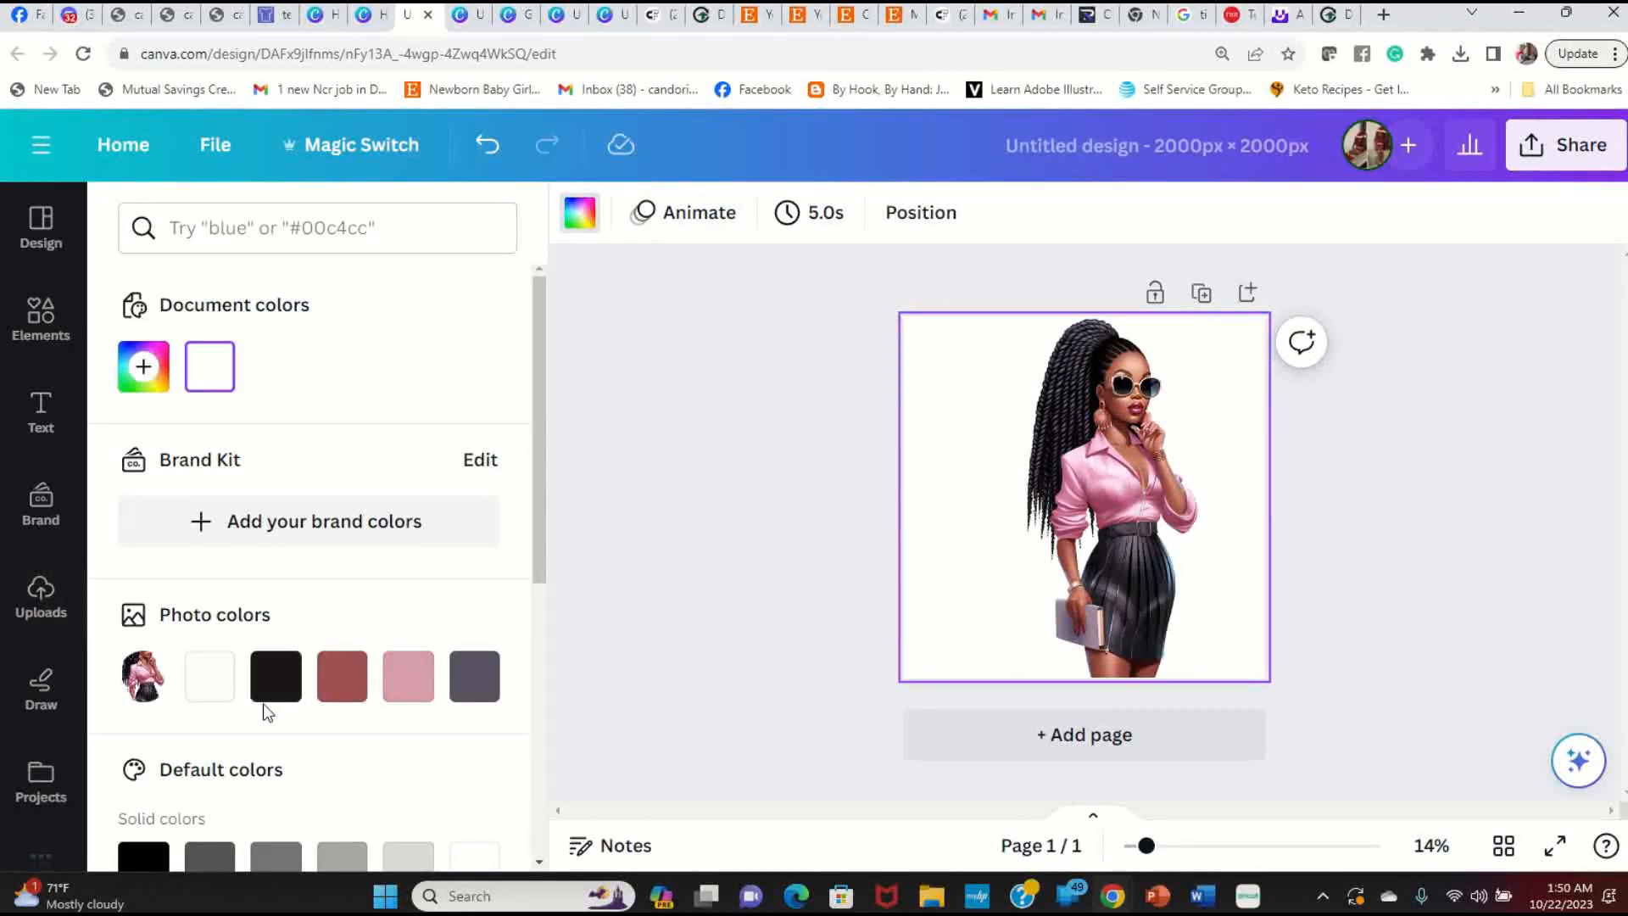
pyautogui.click(354, 687)
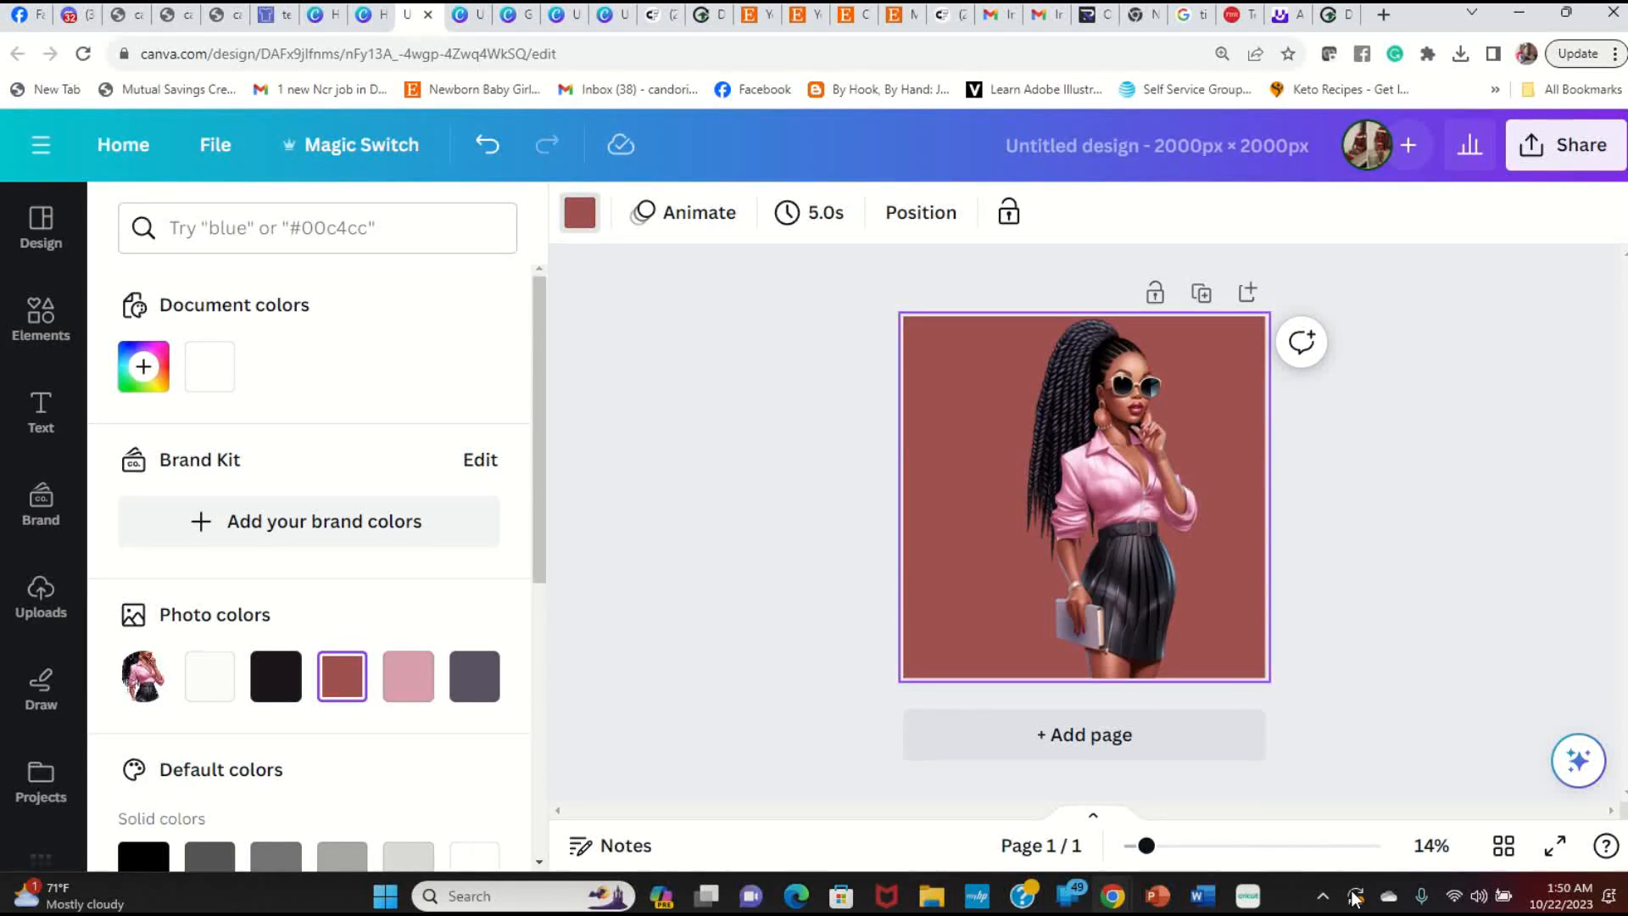
pyautogui.click(1555, 846)
# Step: Move the girl illustration against the page's left edge and shrink it slightly
pyautogui.click(1120, 517)
pyautogui.moveTo(1119, 518); pyautogui.dragTo(997, 529)
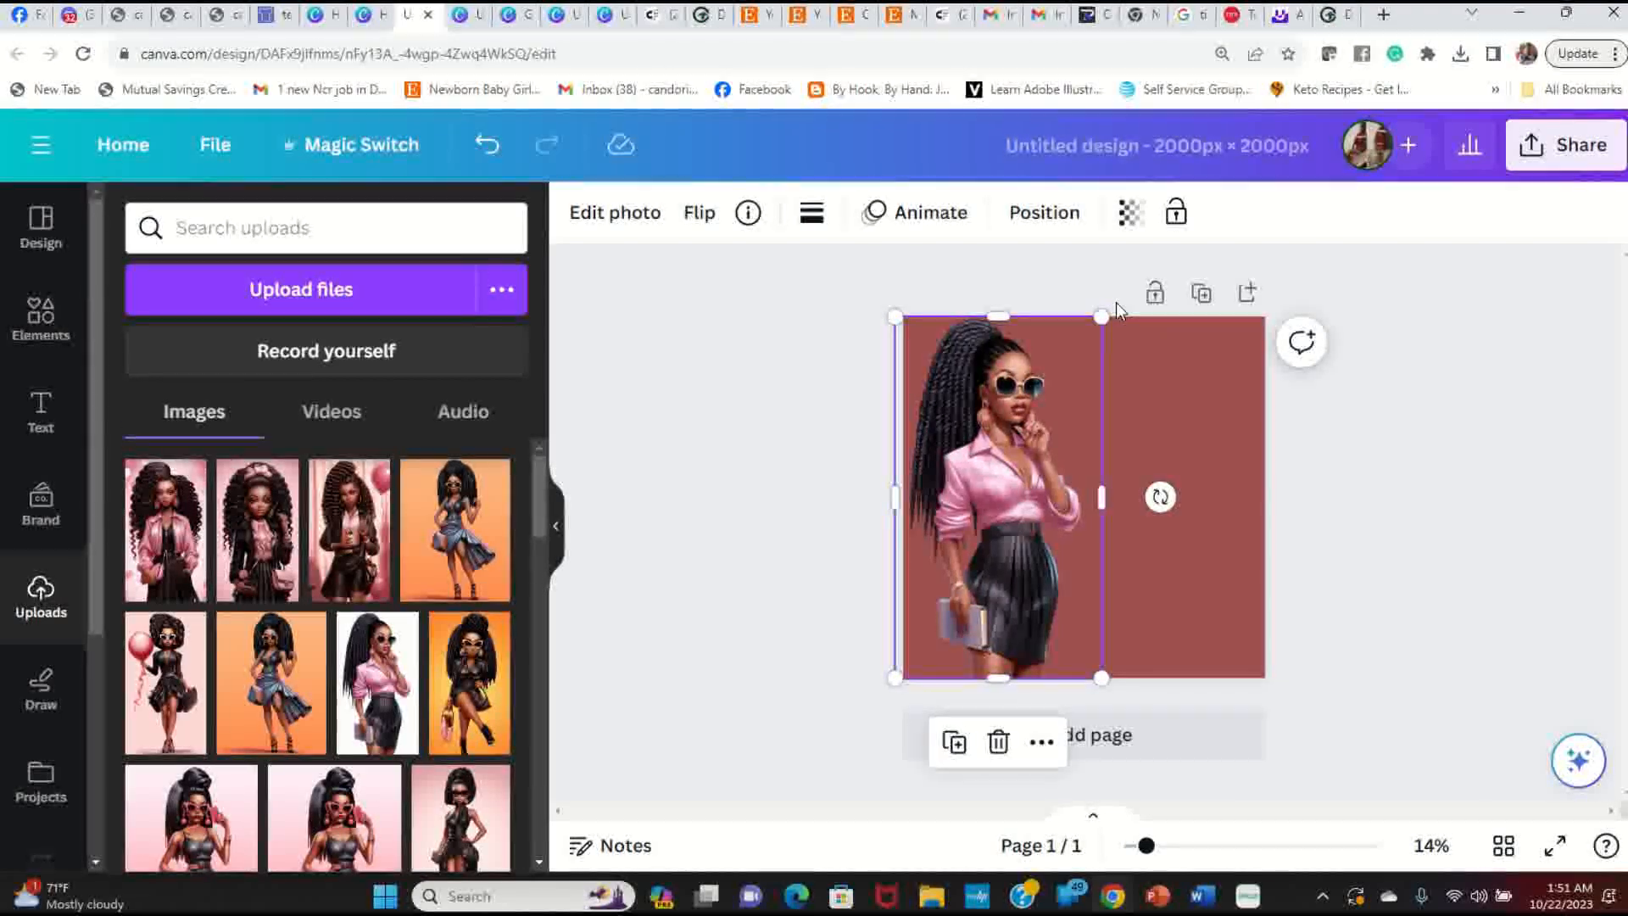
pyautogui.moveTo(1101, 315); pyautogui.dragTo(1090, 336)
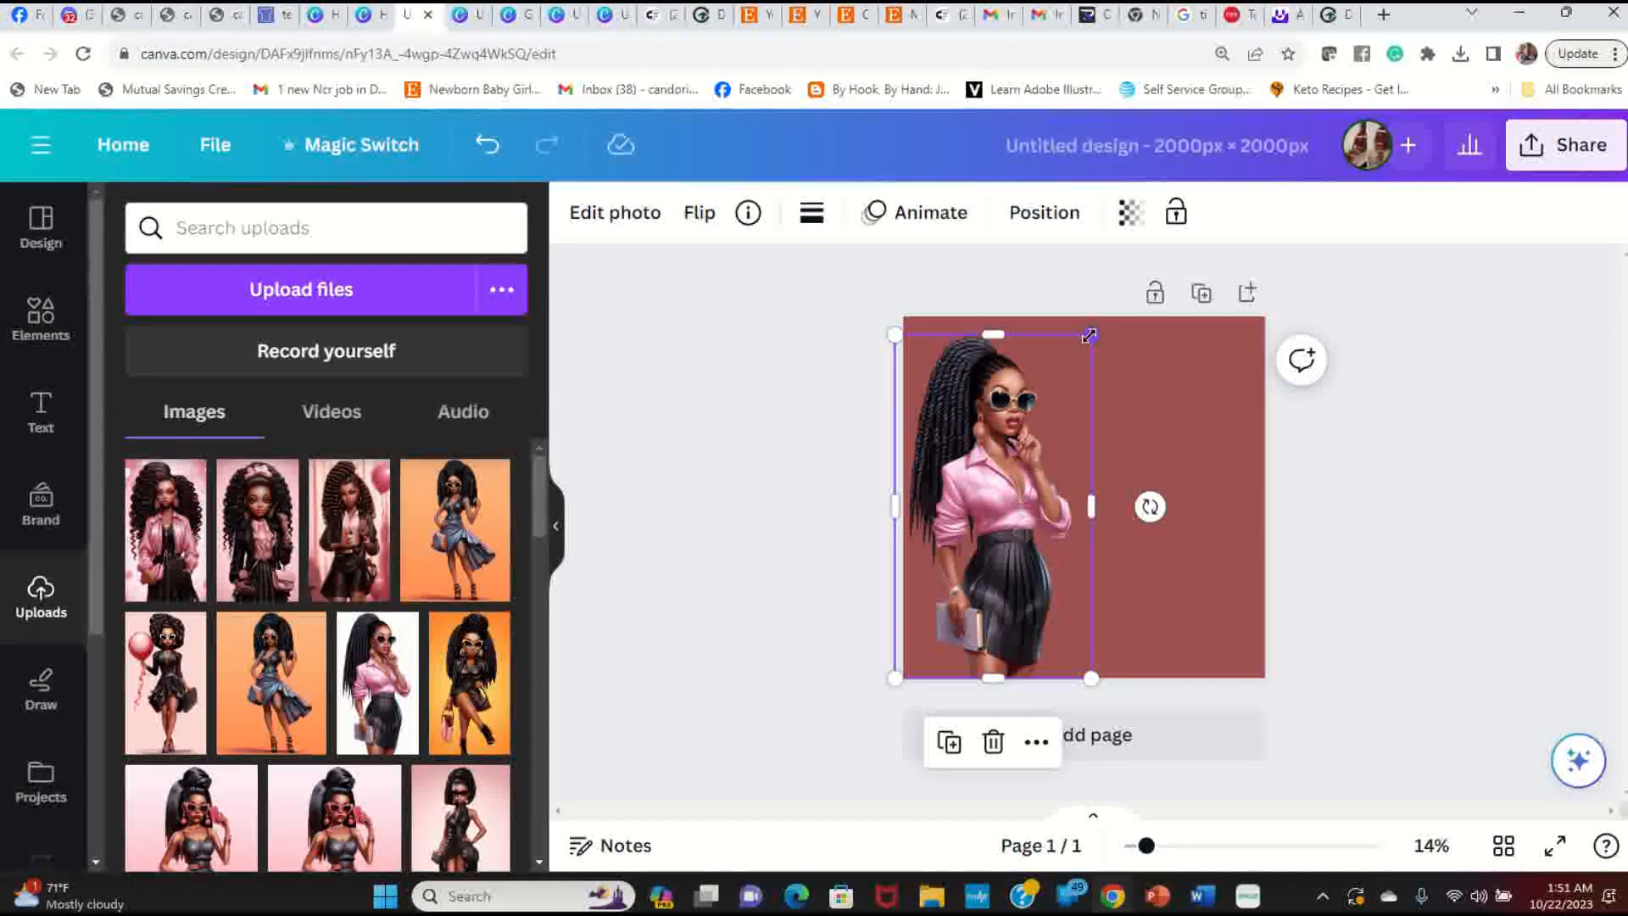
pyautogui.click(755, 451)
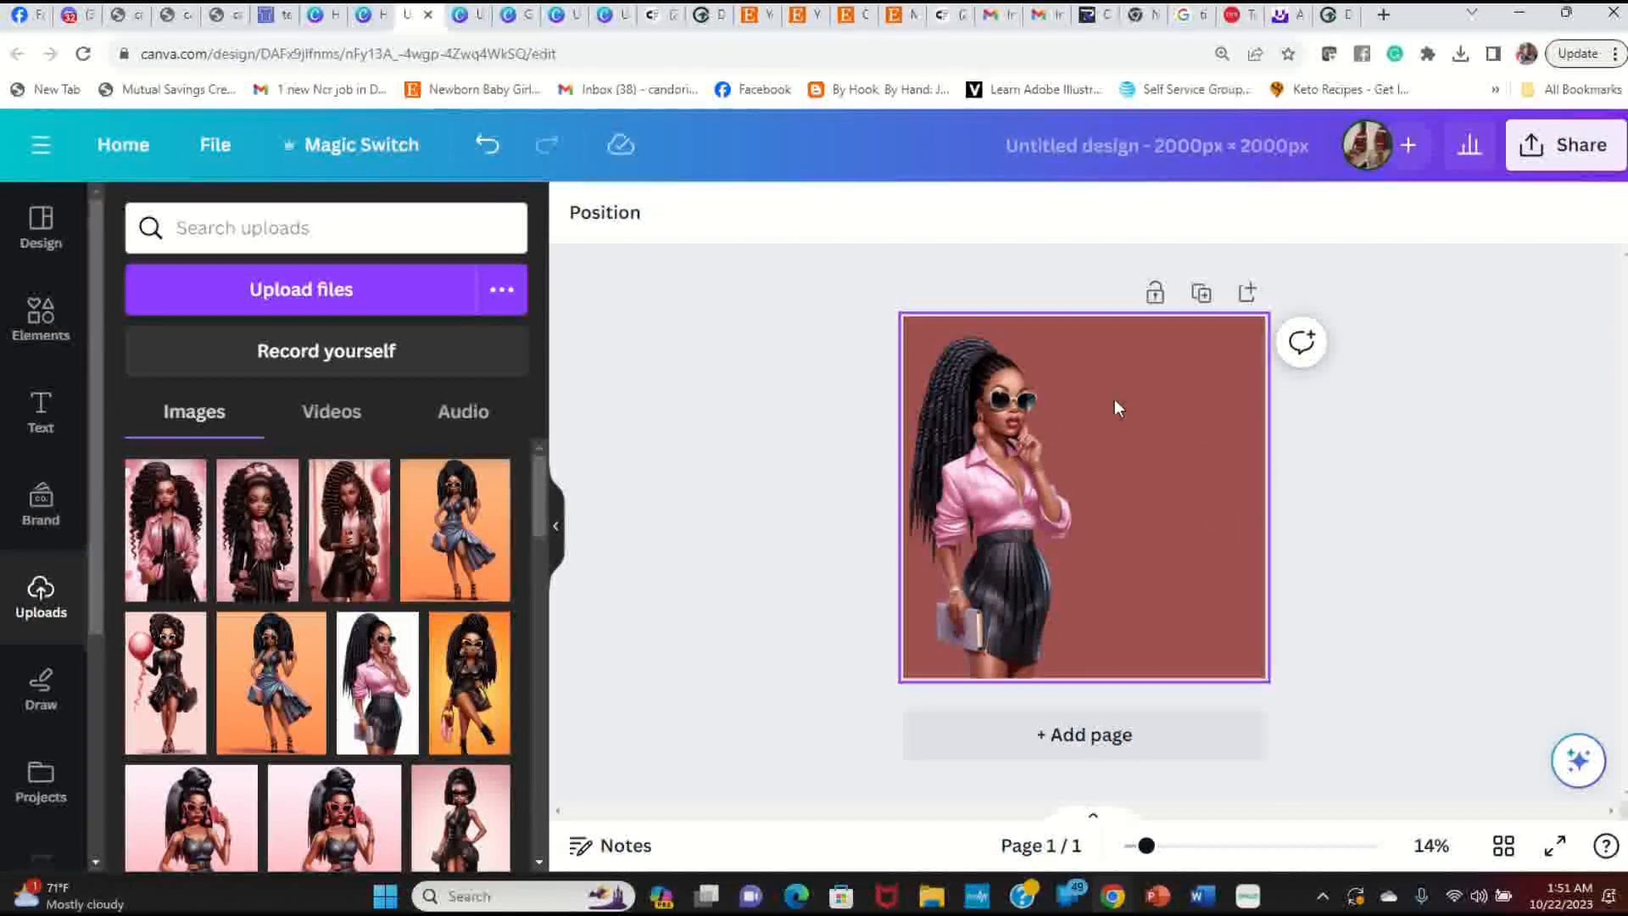
pyautogui.click(1161, 380)
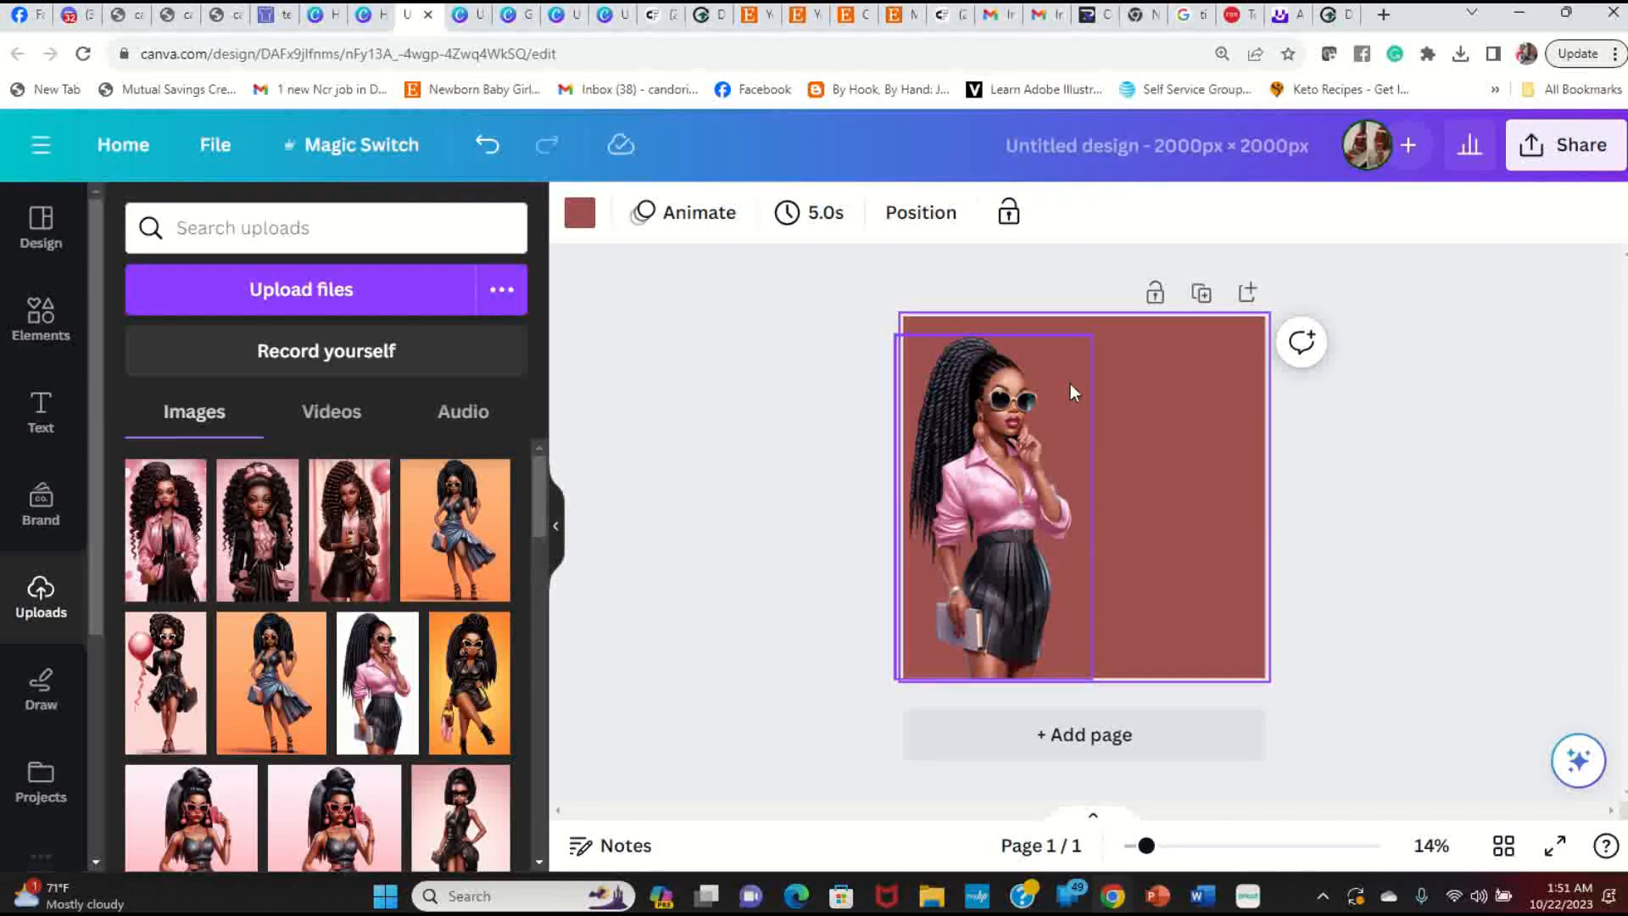
# Step: Try a light blue page background, then revert to the dark rose photo colour
pyautogui.click(581, 217)
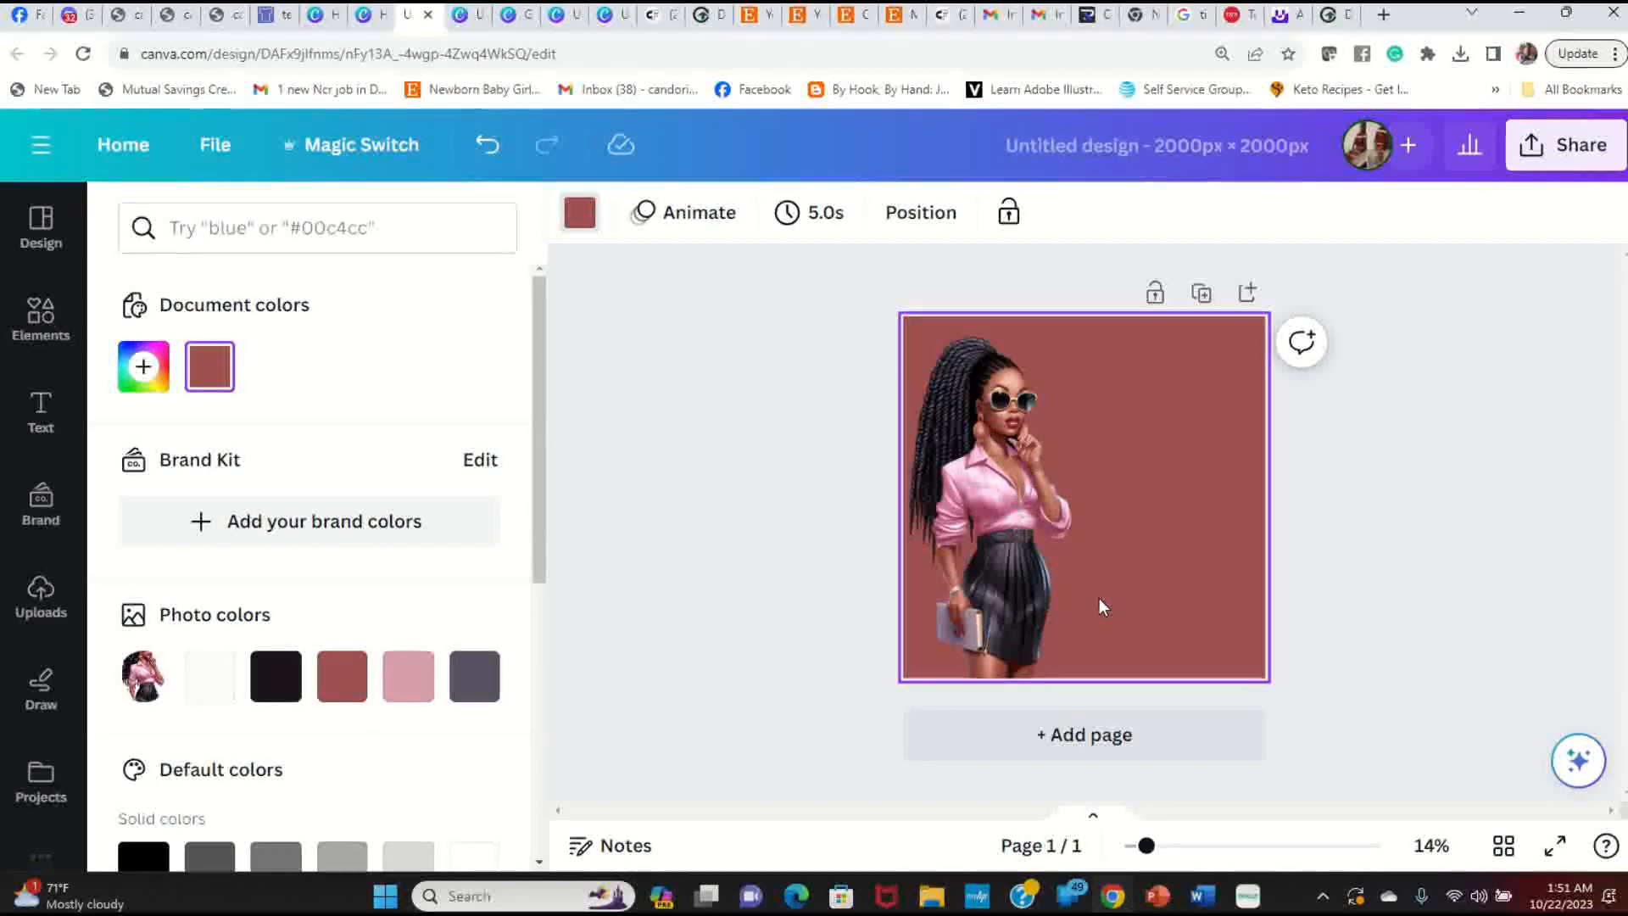
pyautogui.scroll(-2, 410, 522)
pyautogui.scroll(-3, 409, 522)
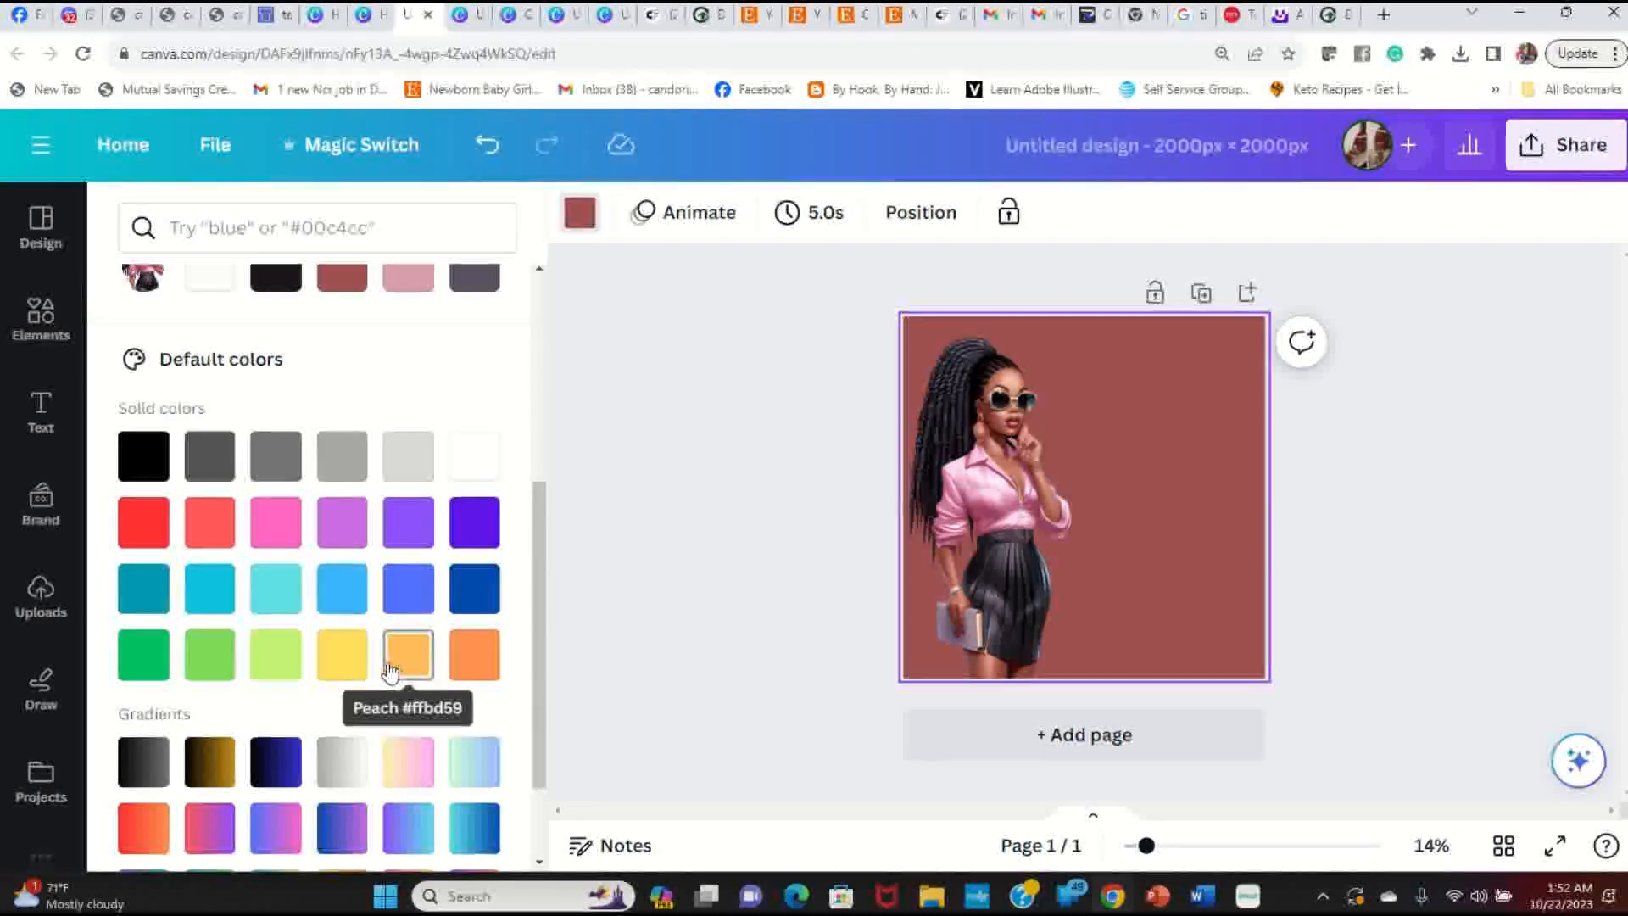
pyautogui.click(342, 603)
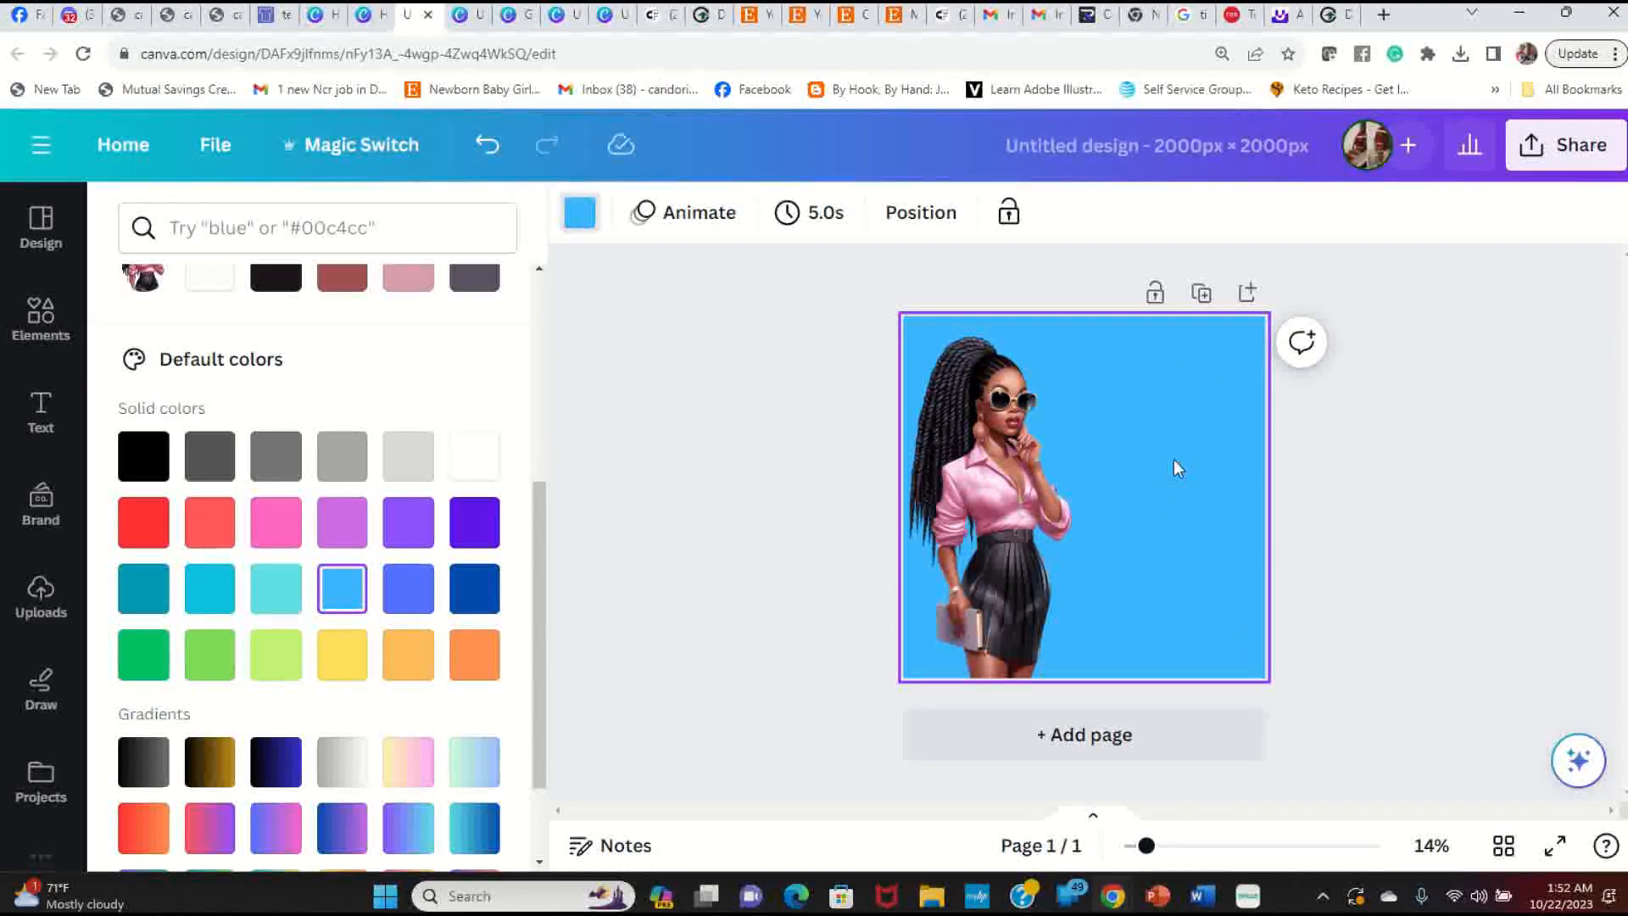
pyautogui.scroll(3, 214, 413)
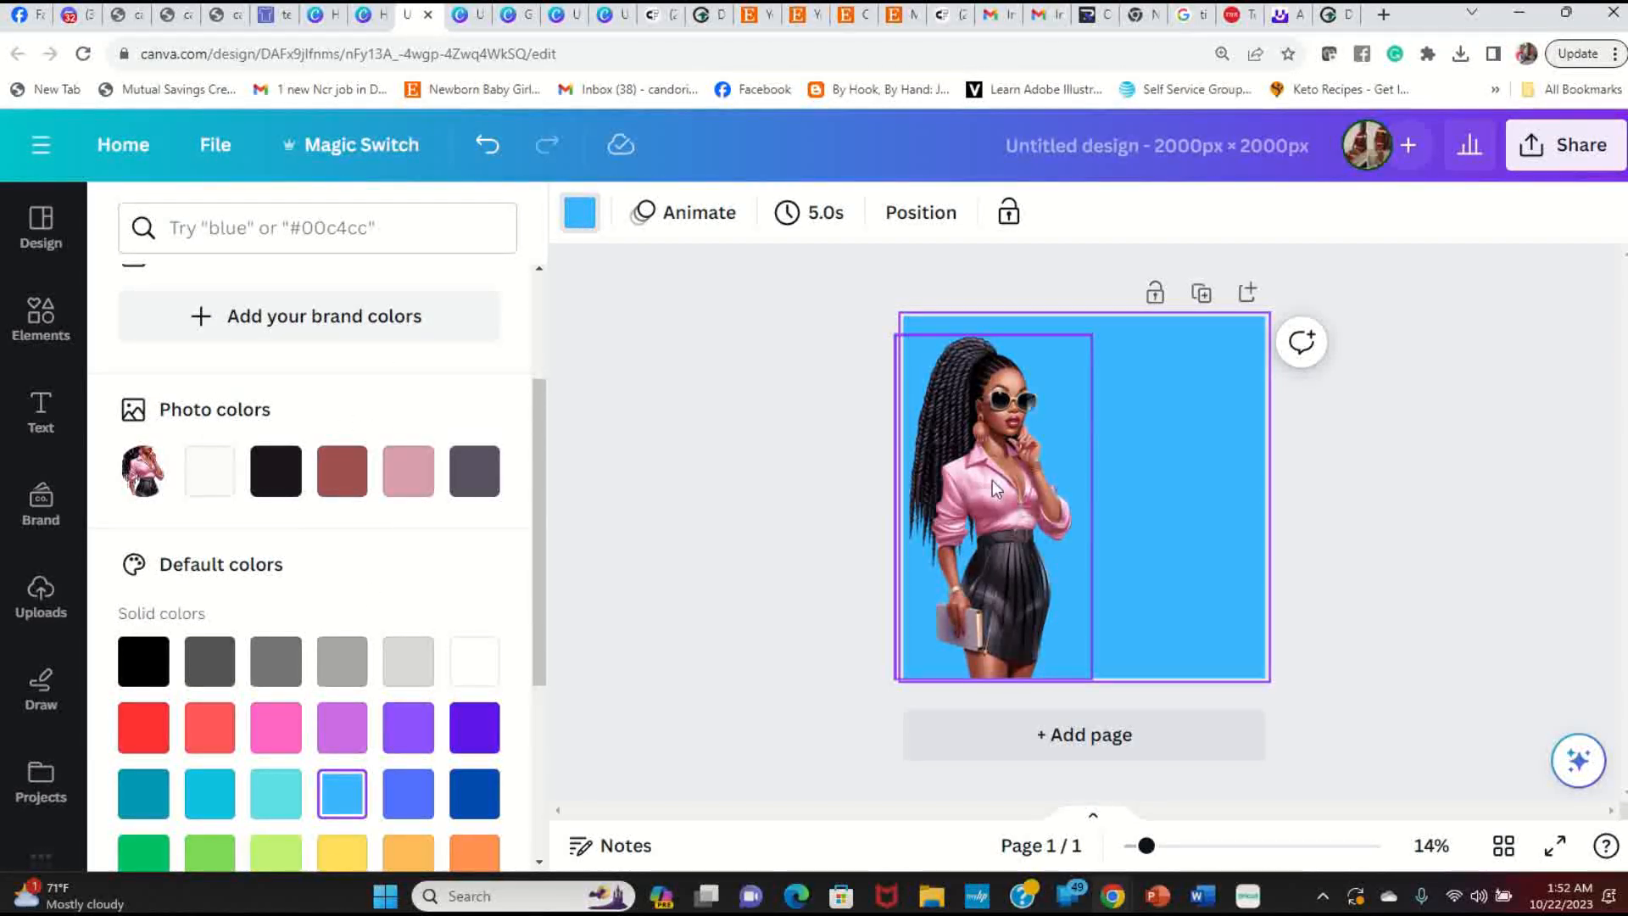
pyautogui.click(342, 478)
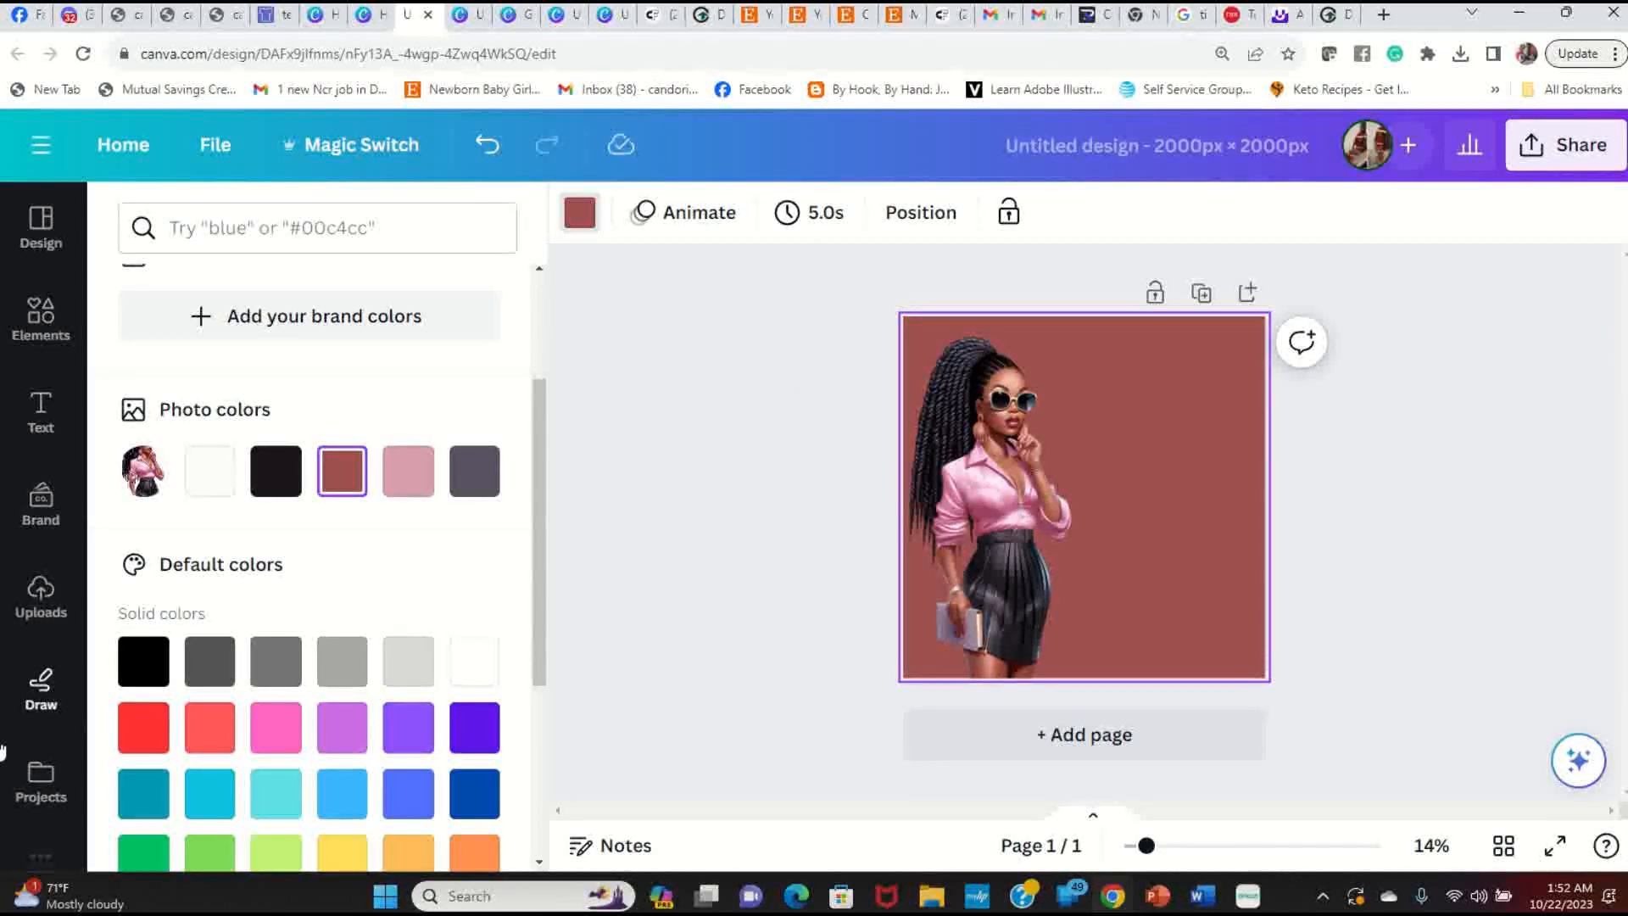
pyautogui.click(40, 598)
# Step: Add the 'MAKE IT Happen AND SHOCK the world' lettering, shrunk, at the upper right, then preview full screen
pyautogui.scroll(-10, 261, 610)
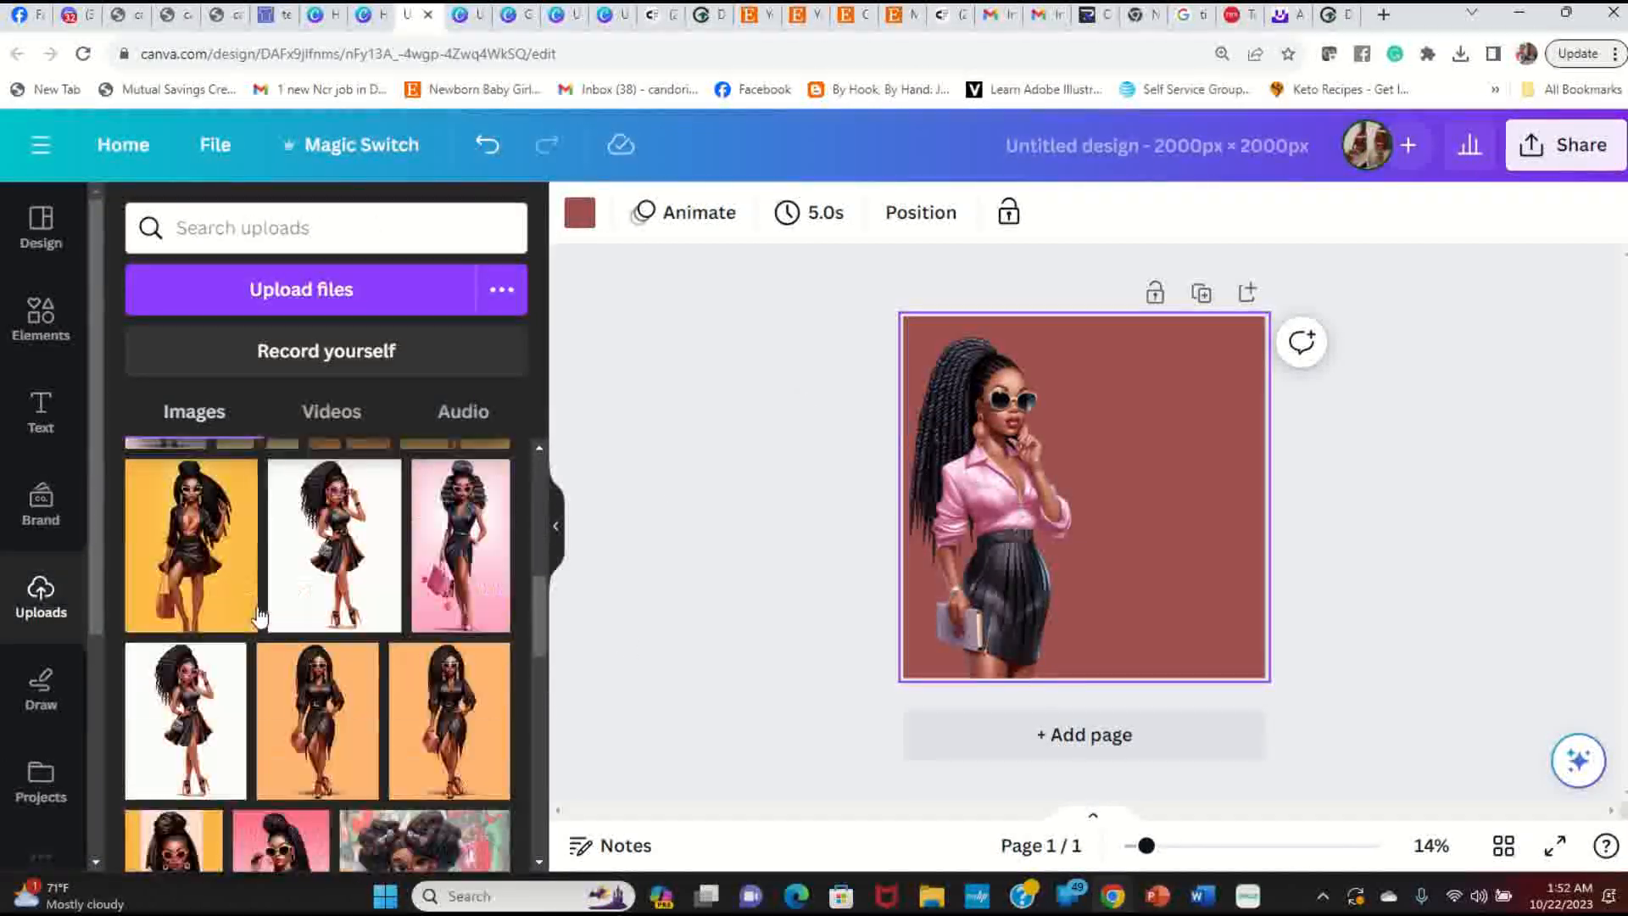
pyautogui.scroll(-10, 261, 617)
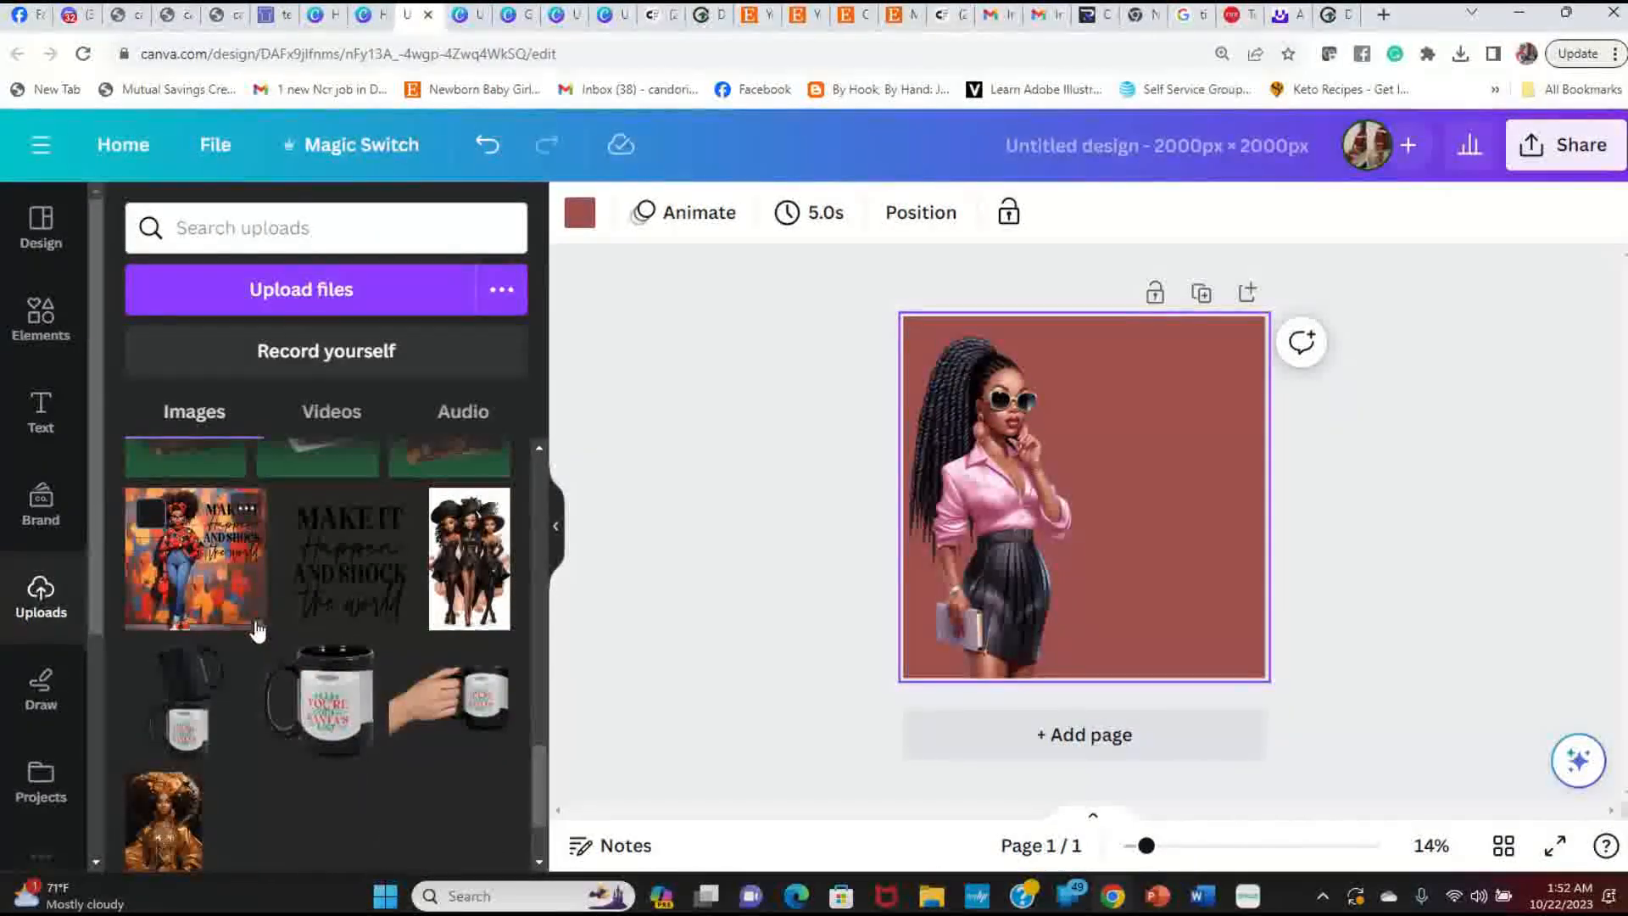
pyautogui.click(390, 581)
pyautogui.moveTo(950, 367); pyautogui.dragTo(1031, 445)
pyautogui.moveTo(1158, 538); pyautogui.dragTo(1180, 433)
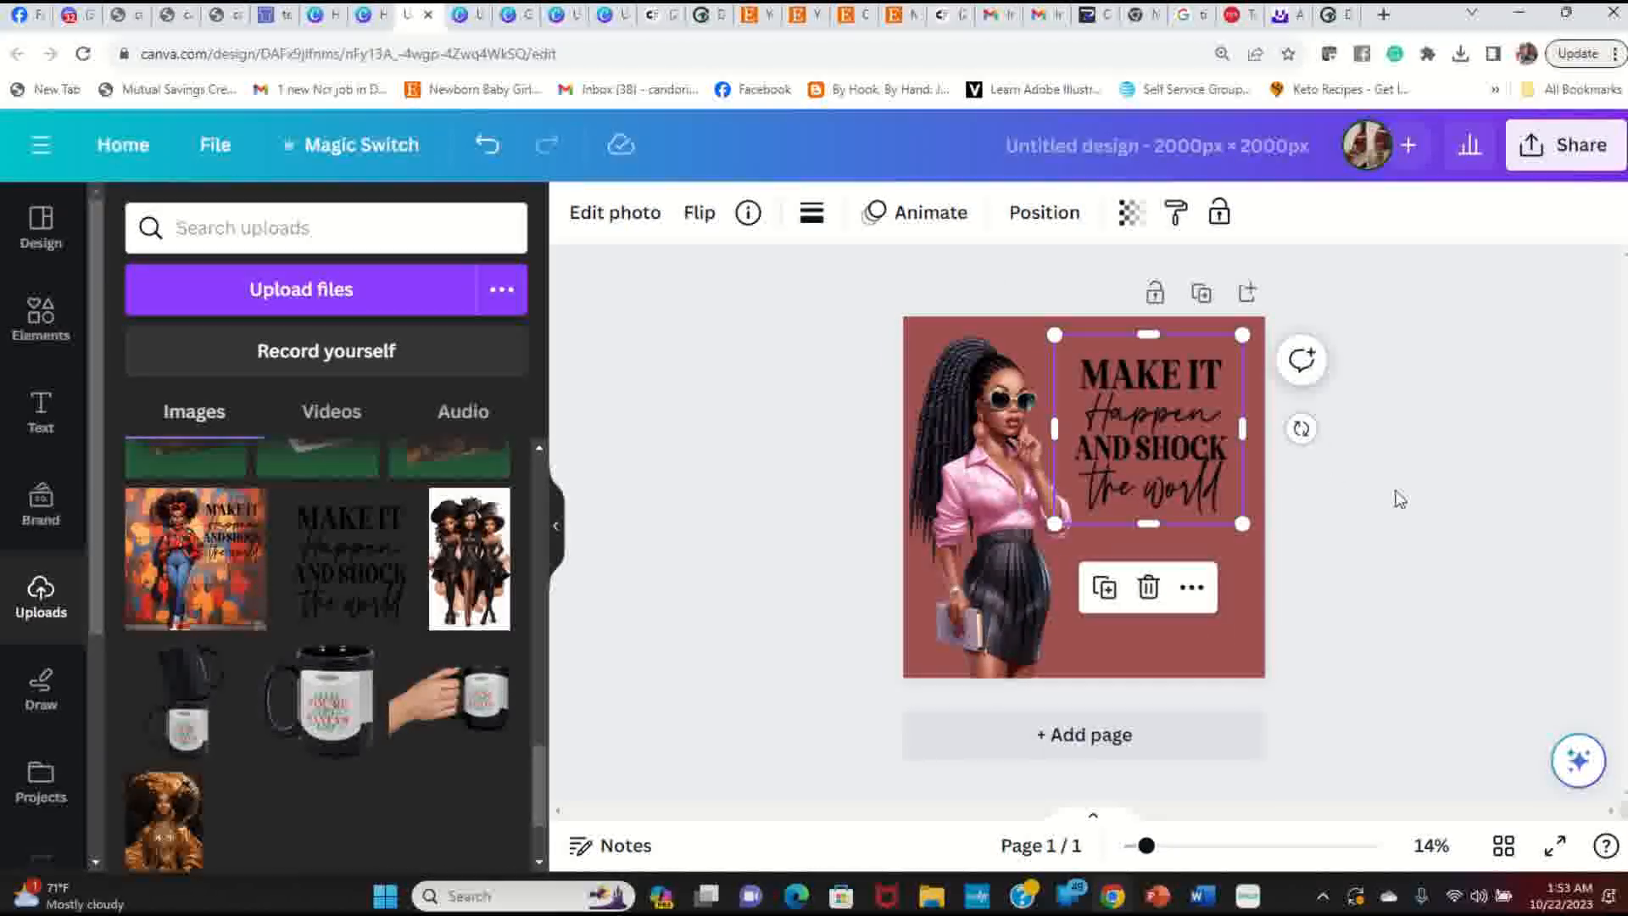
pyautogui.click(1395, 497)
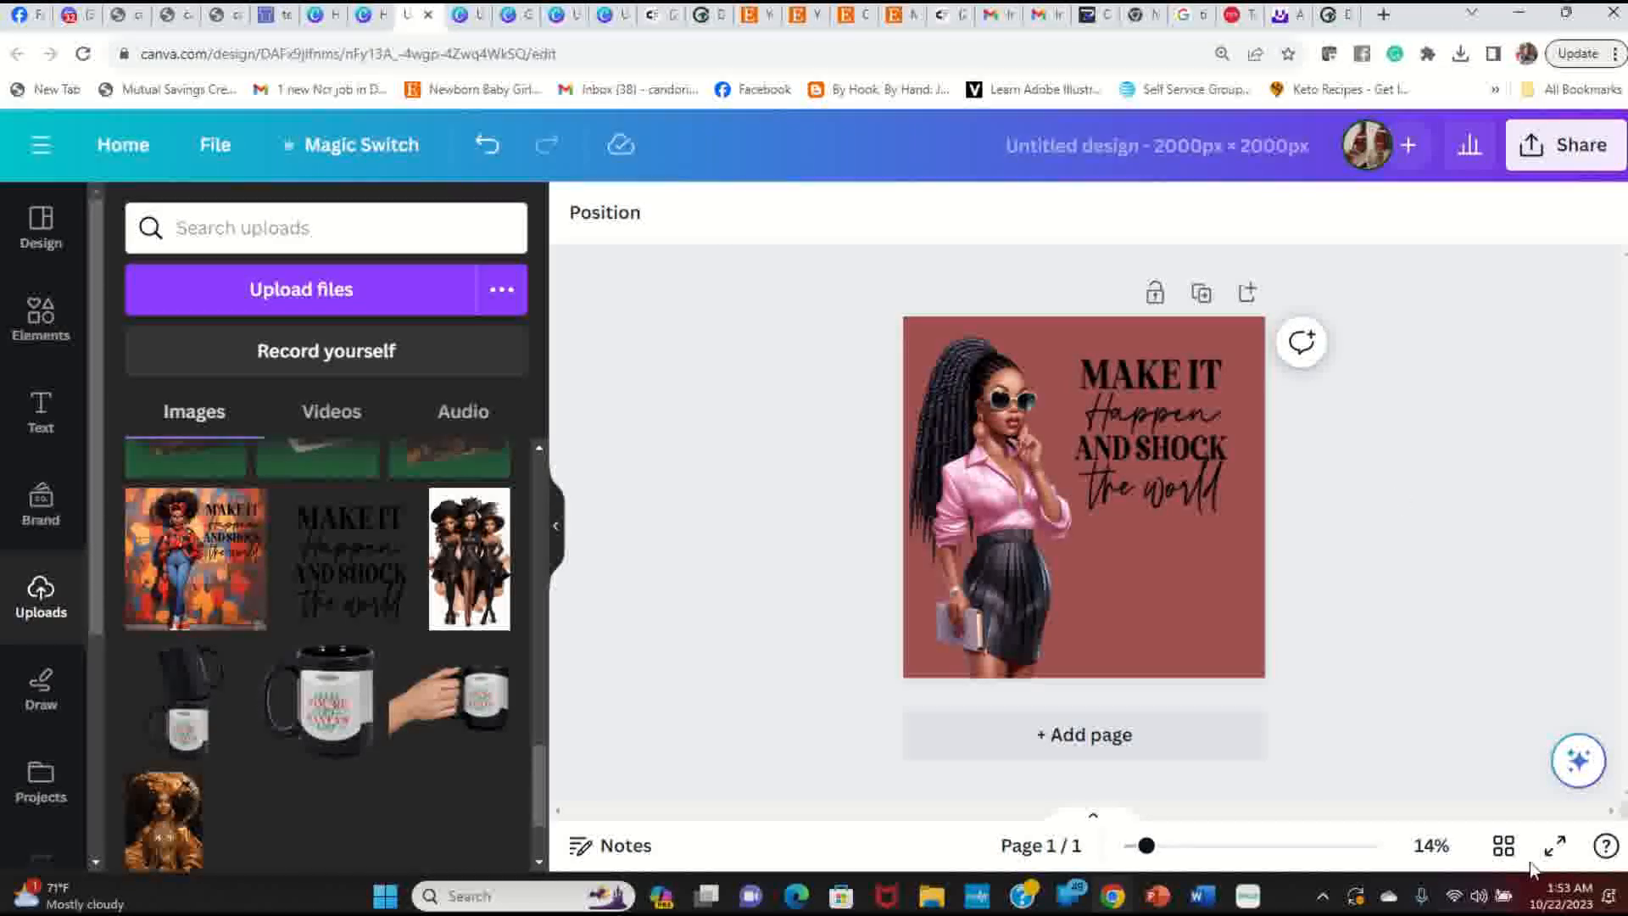
pyautogui.click(1556, 845)
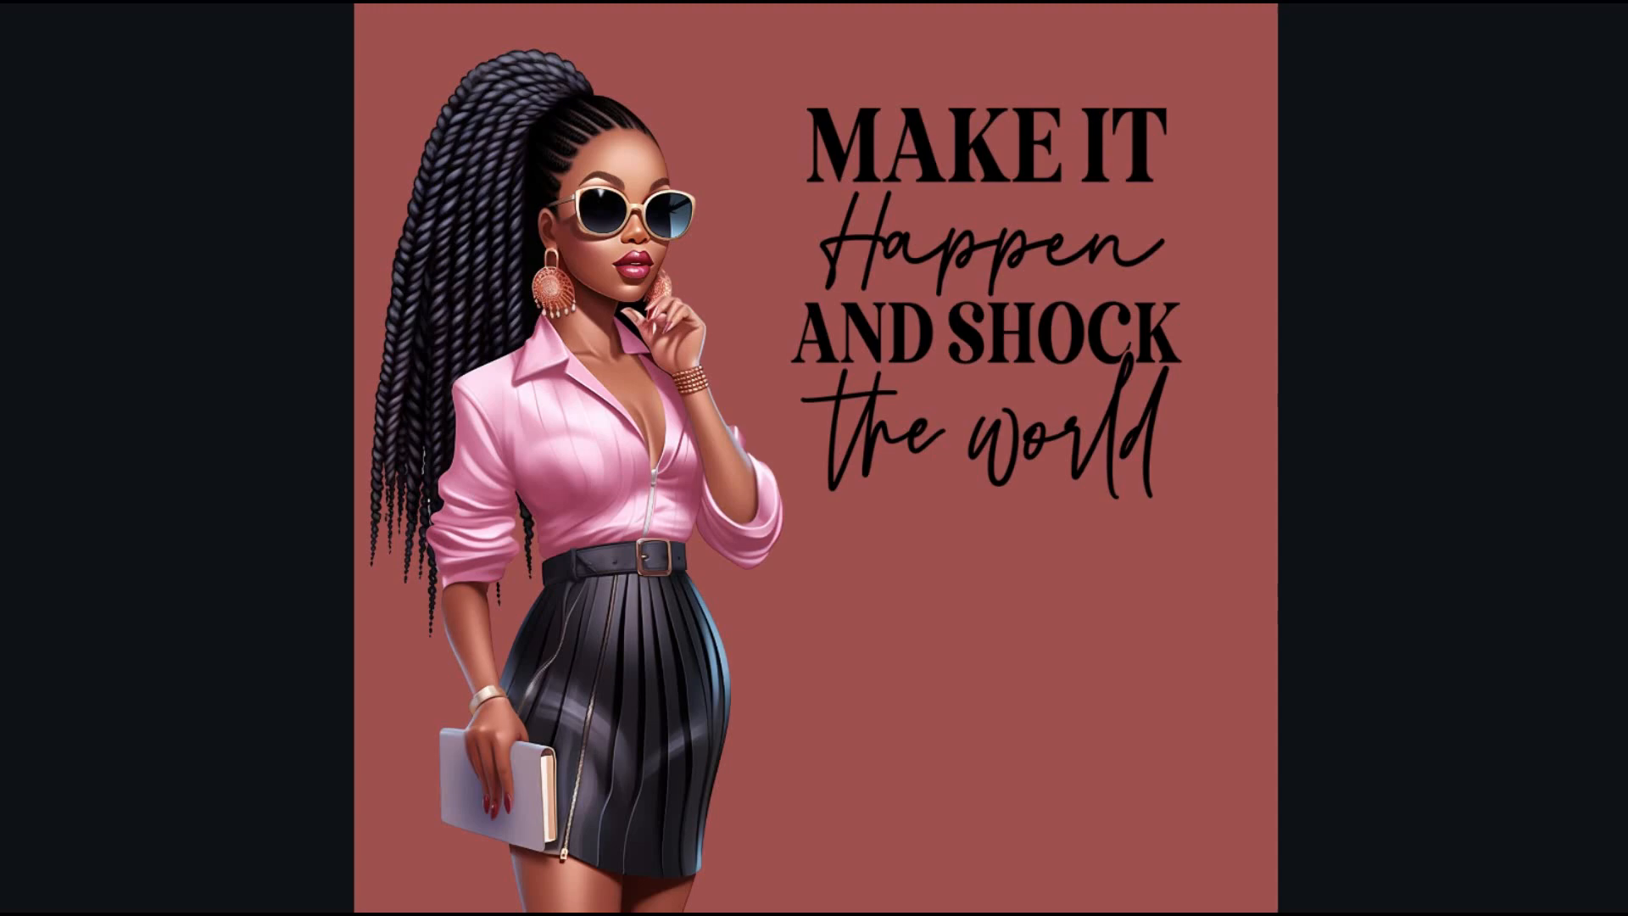
# Step: Add a new blank page, move it to the front and give it a white background
pyautogui.press('Escape')
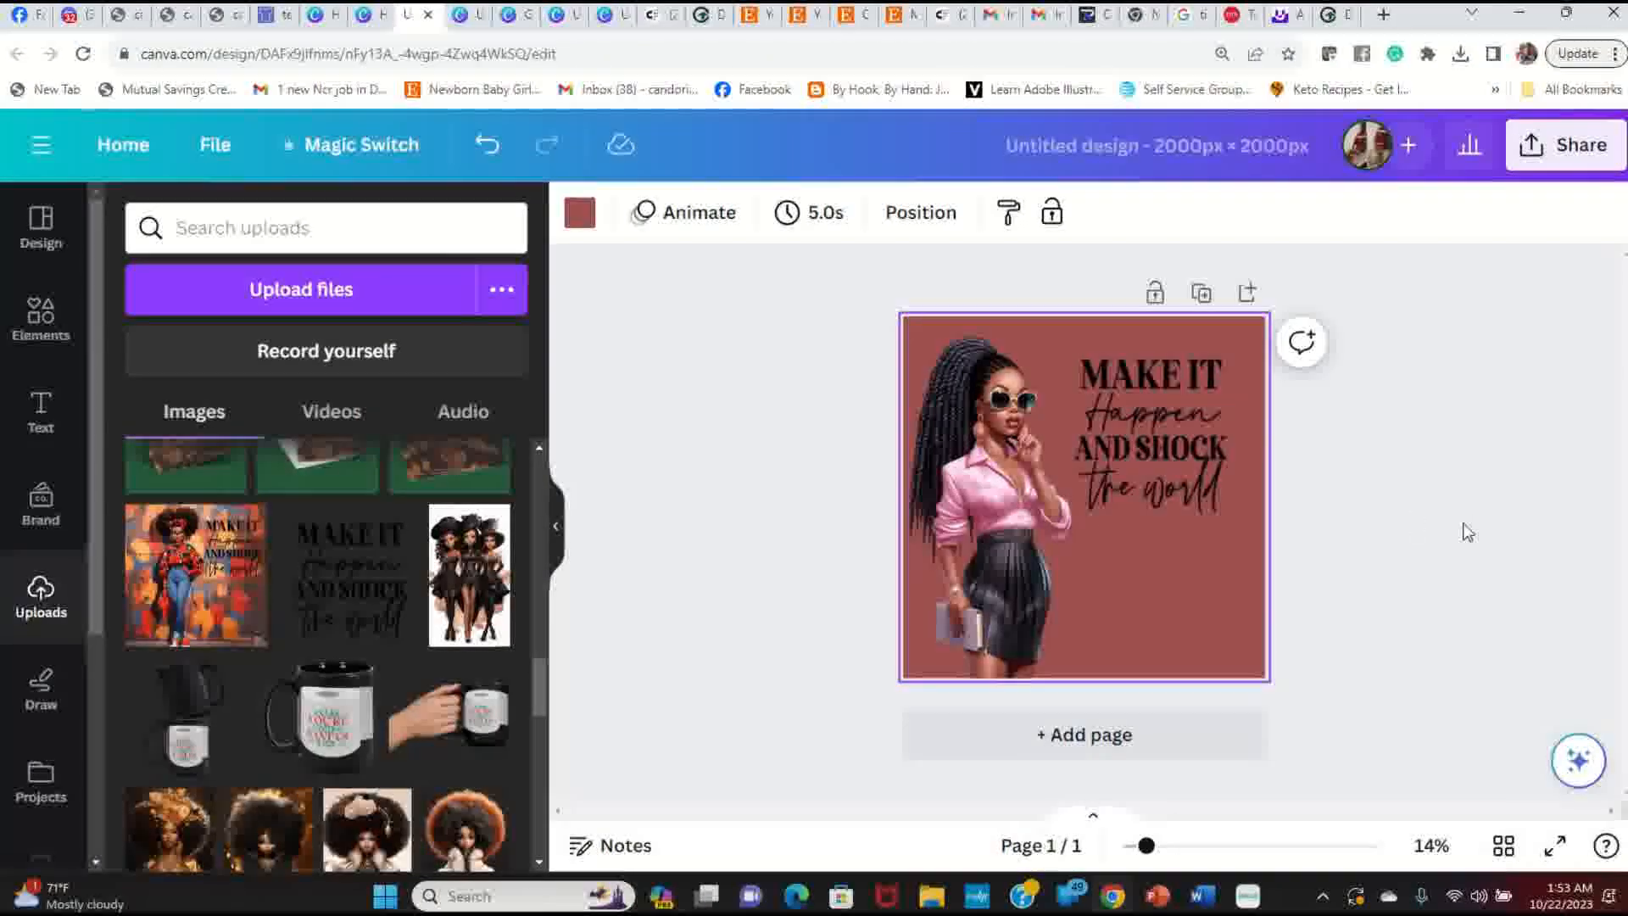
pyautogui.click(1070, 738)
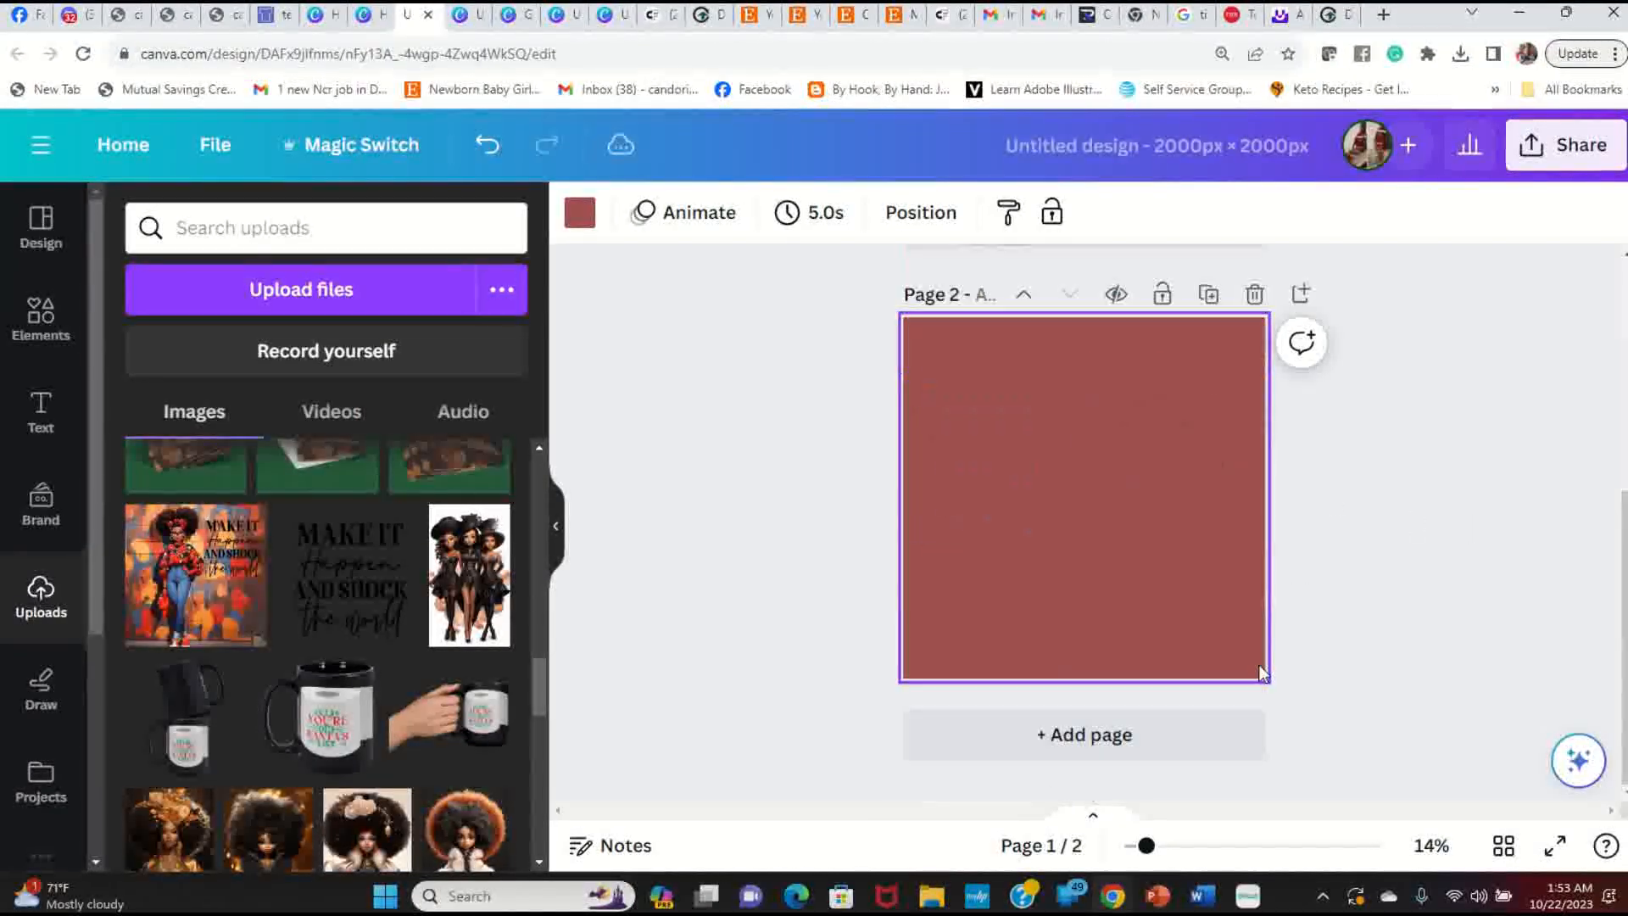
pyautogui.click(1025, 297)
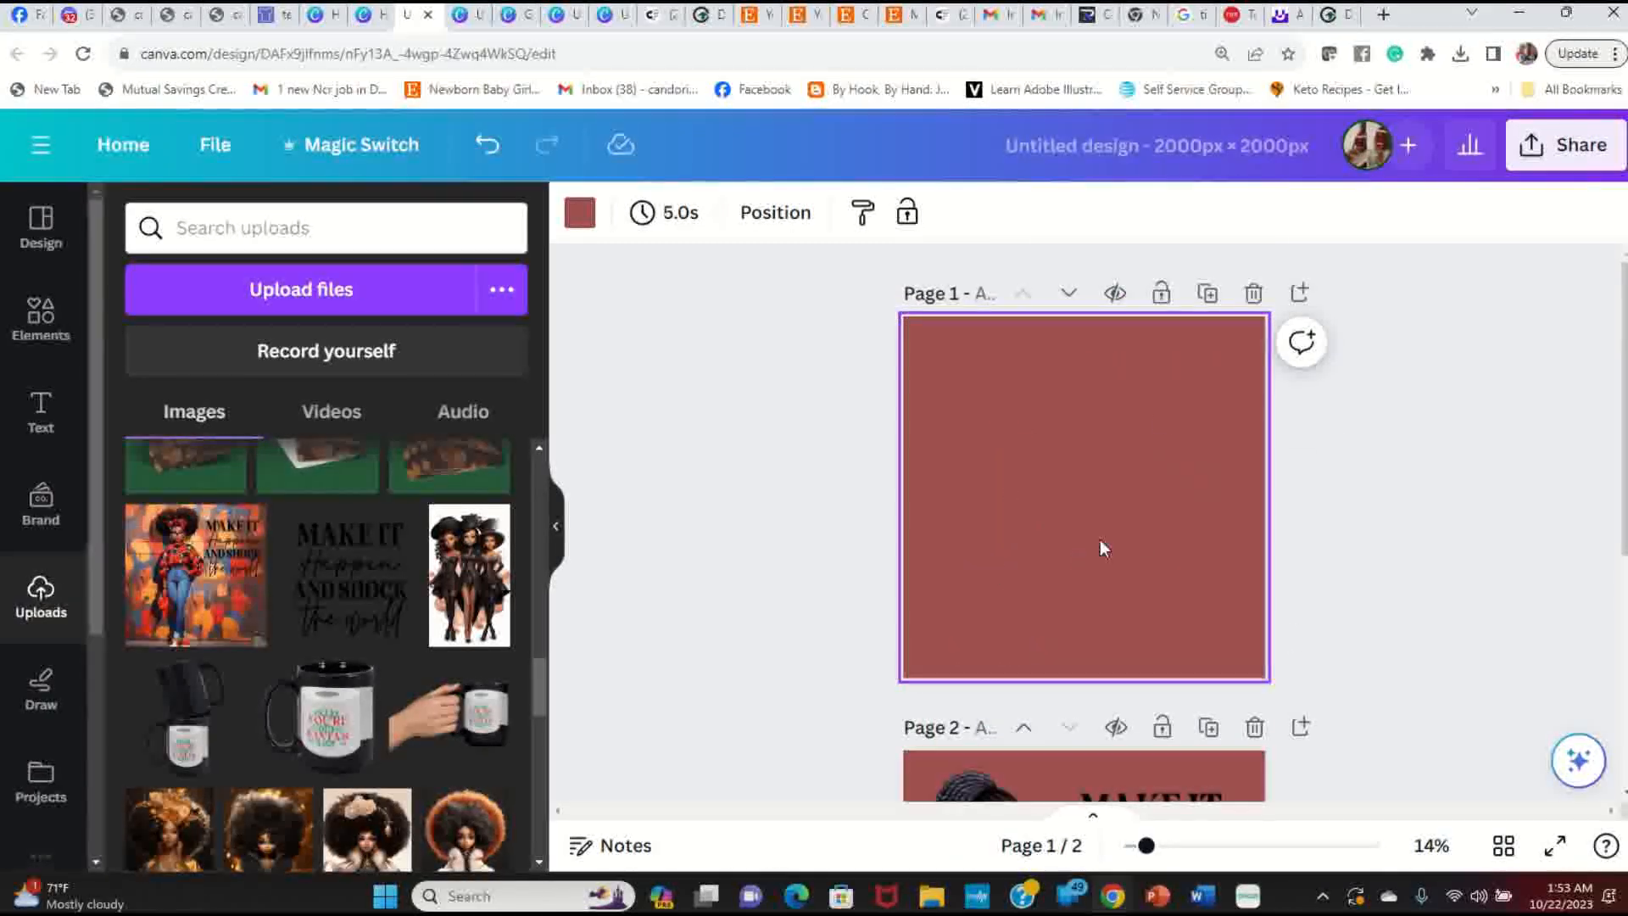
pyautogui.click(580, 213)
pyautogui.click(210, 675)
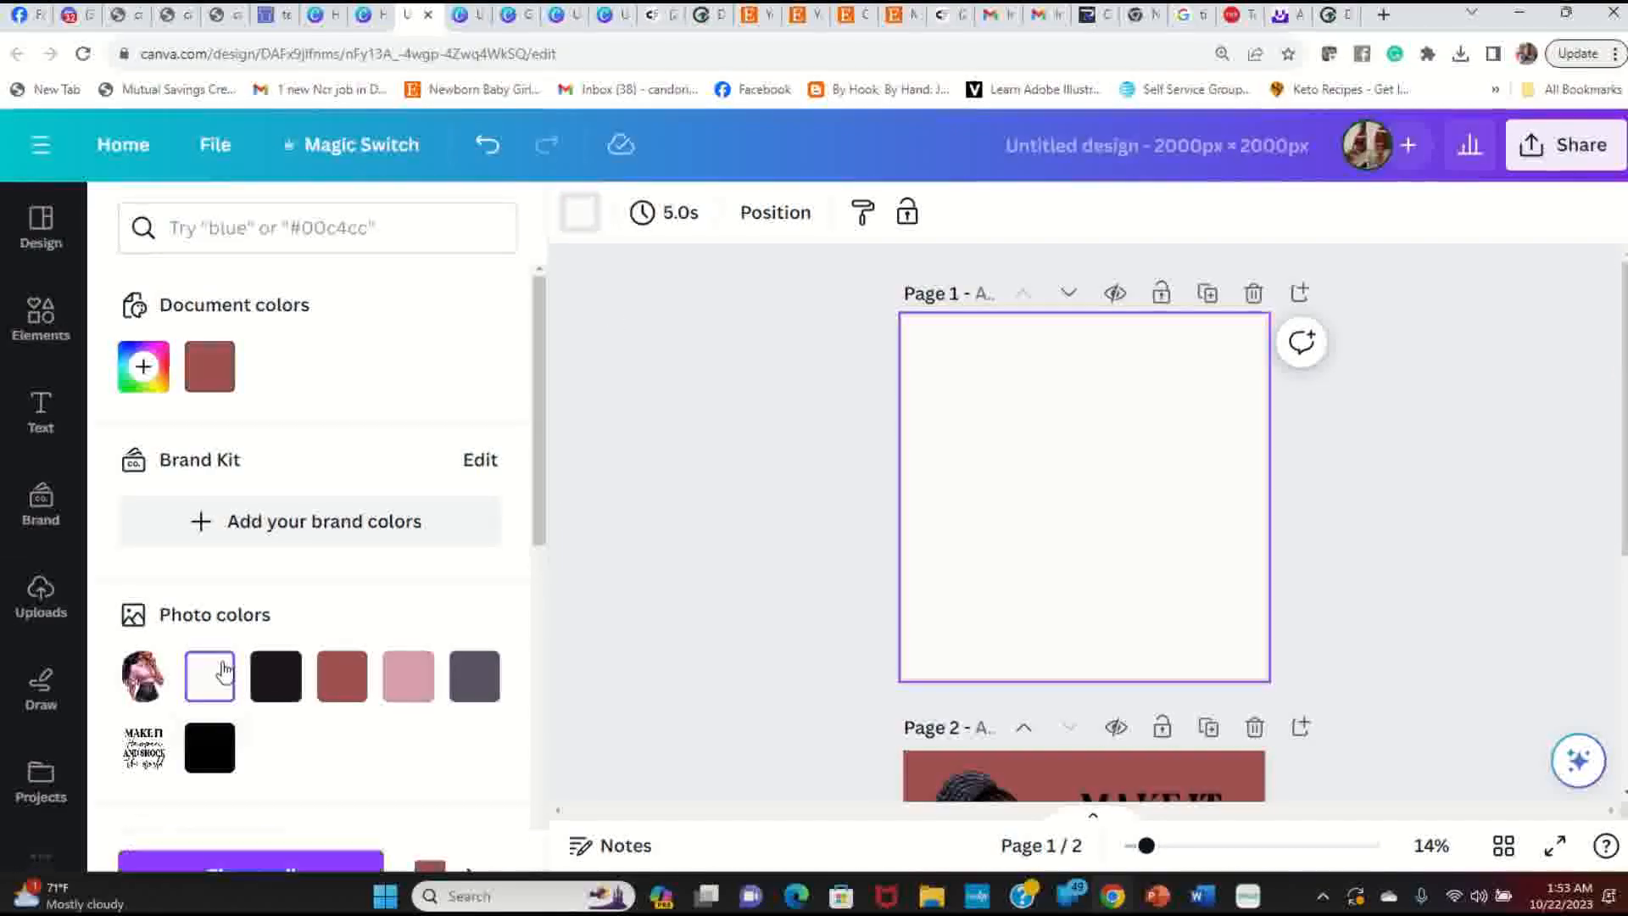
pyautogui.click(1371, 545)
# Step: Duplicate the woman page, delete the quote from the copy, and duplicate that copy again
pyautogui.scroll(-5, 1134, 588)
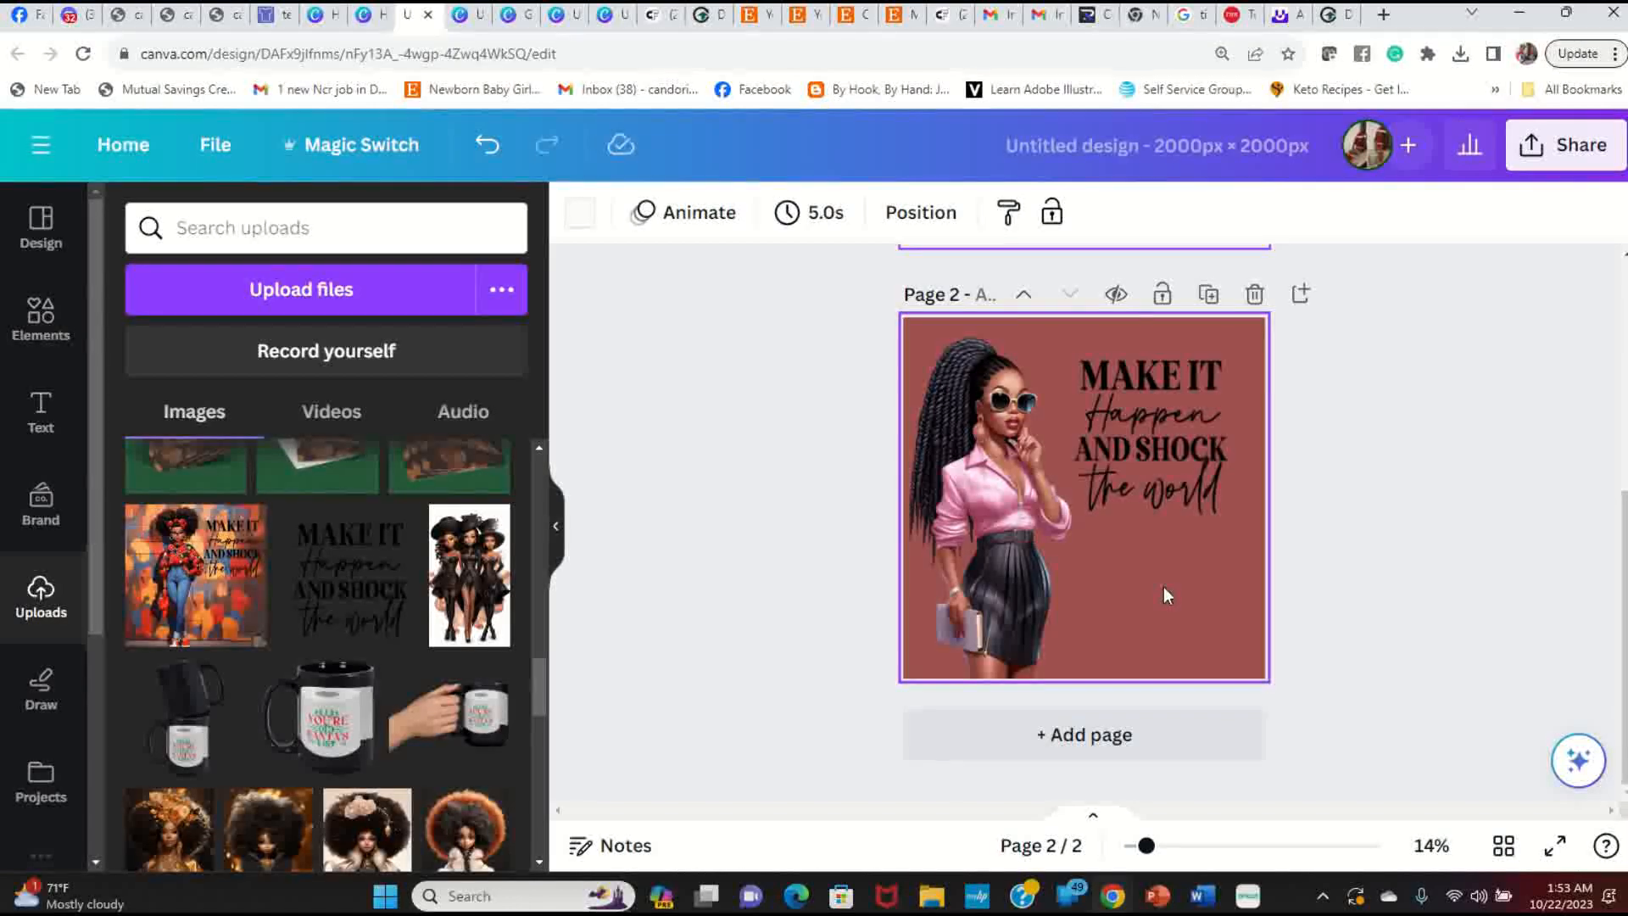
pyautogui.click(1208, 294)
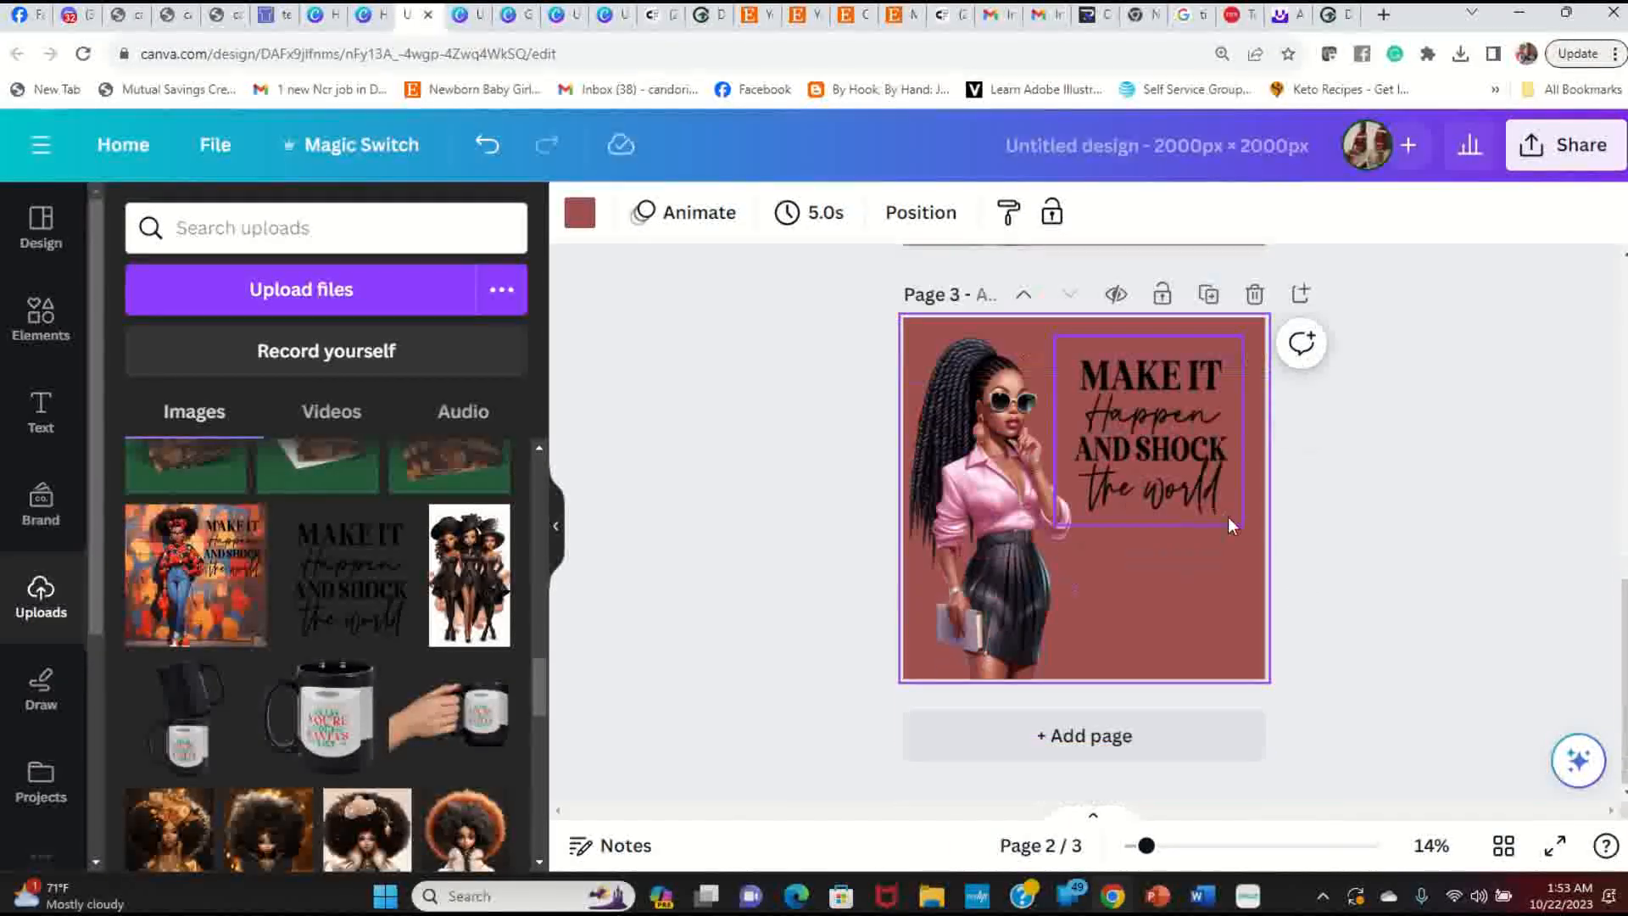
pyautogui.click(1174, 485)
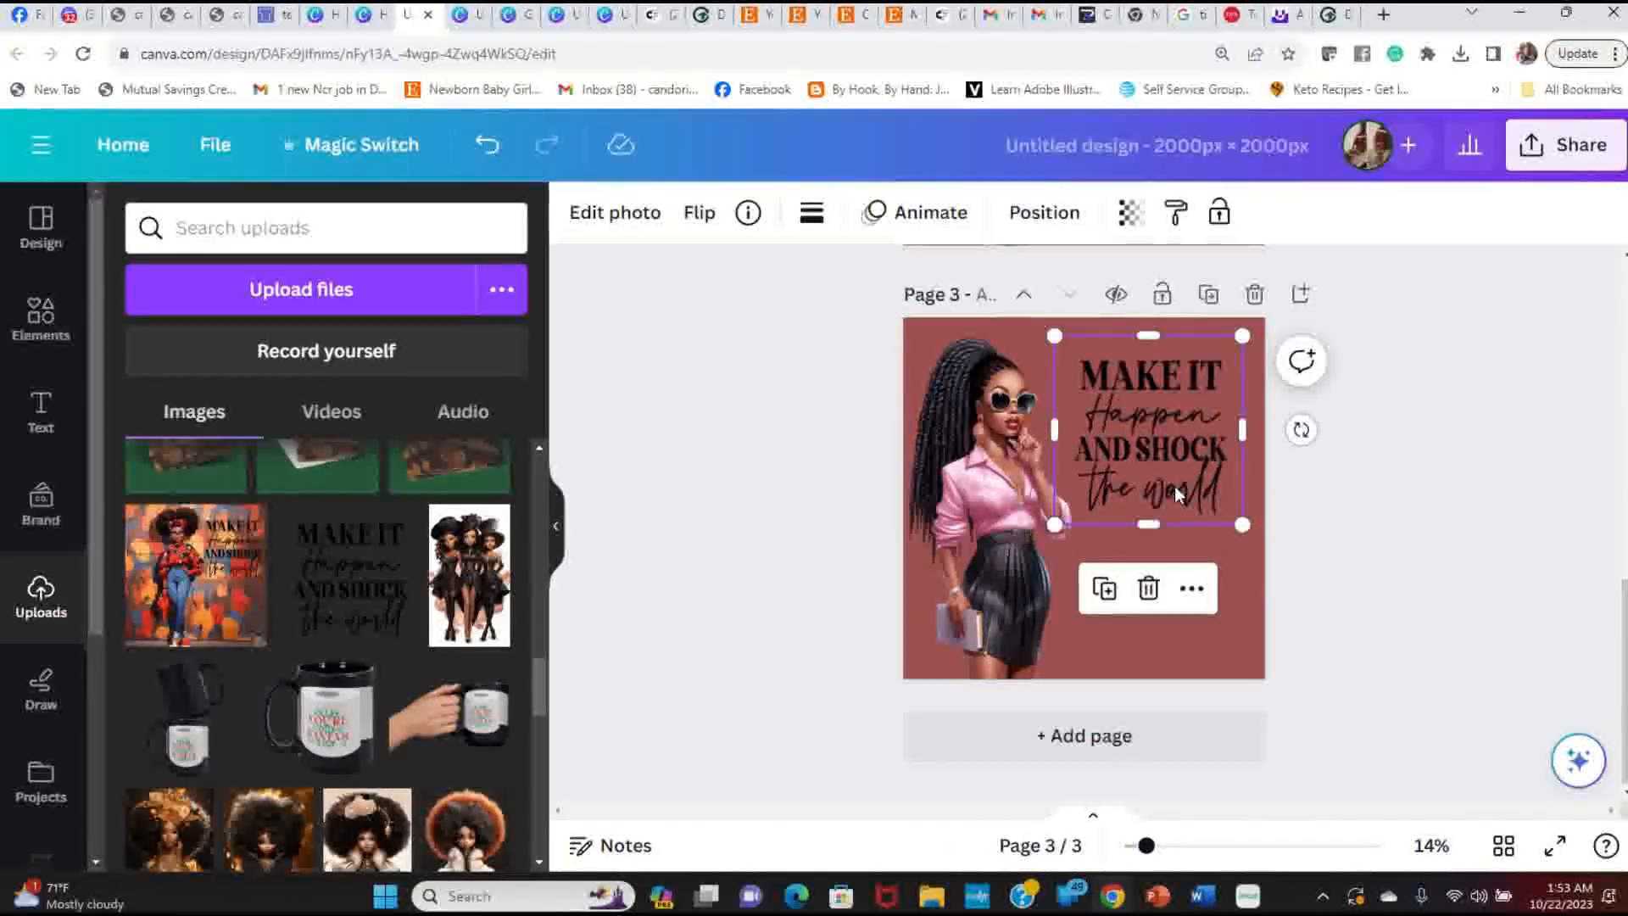
pyautogui.press('Delete')
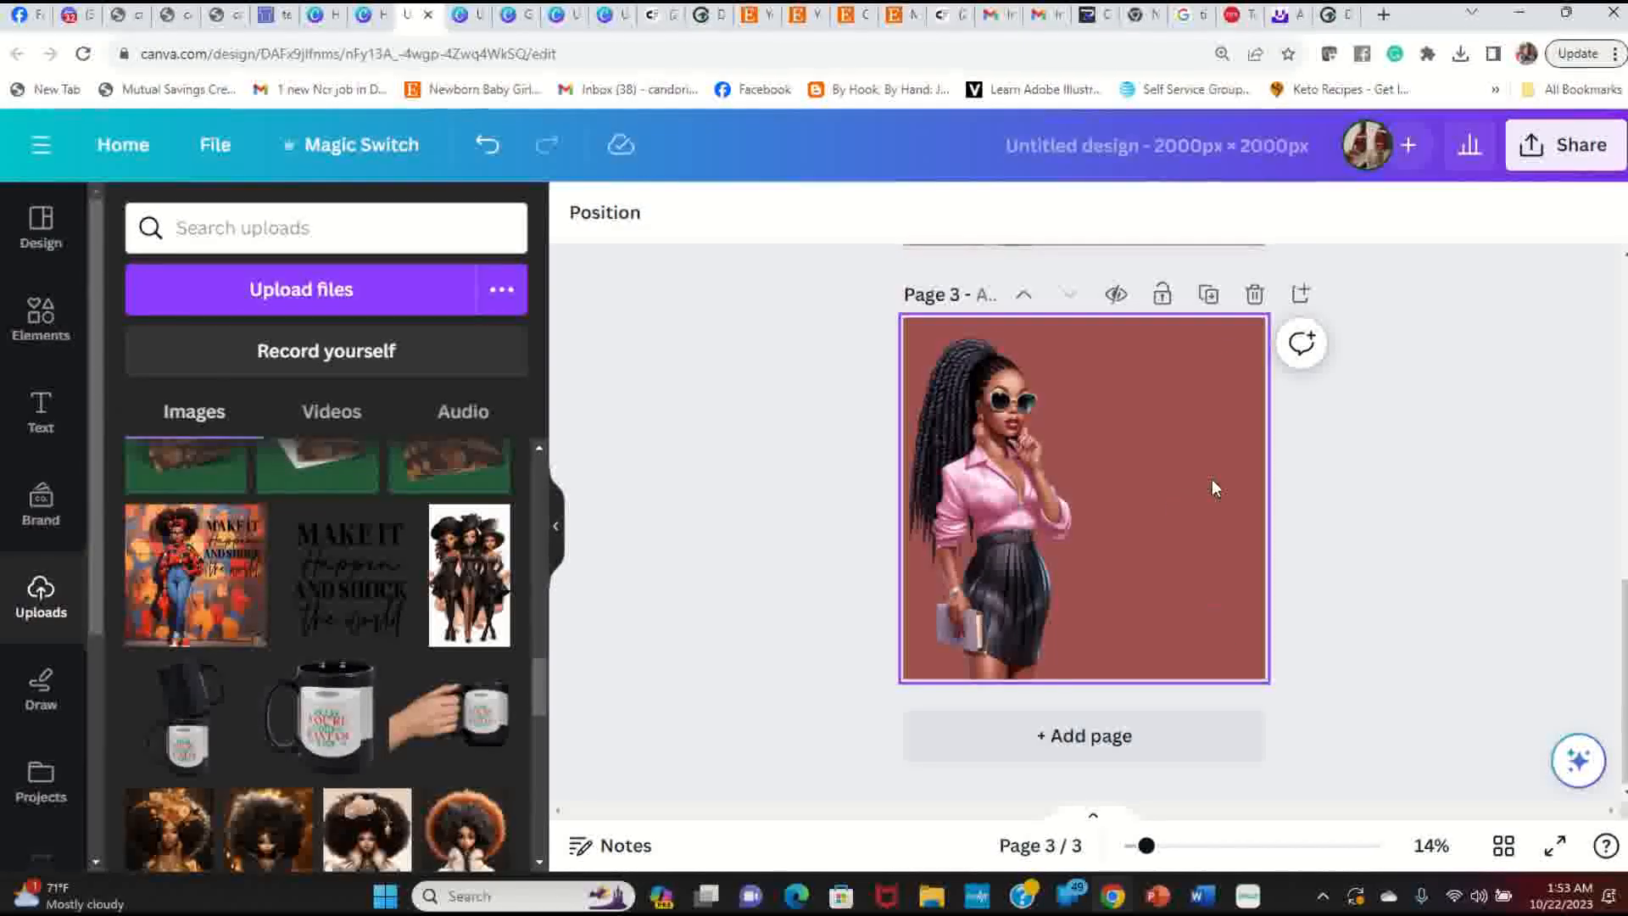
pyautogui.click(1208, 294)
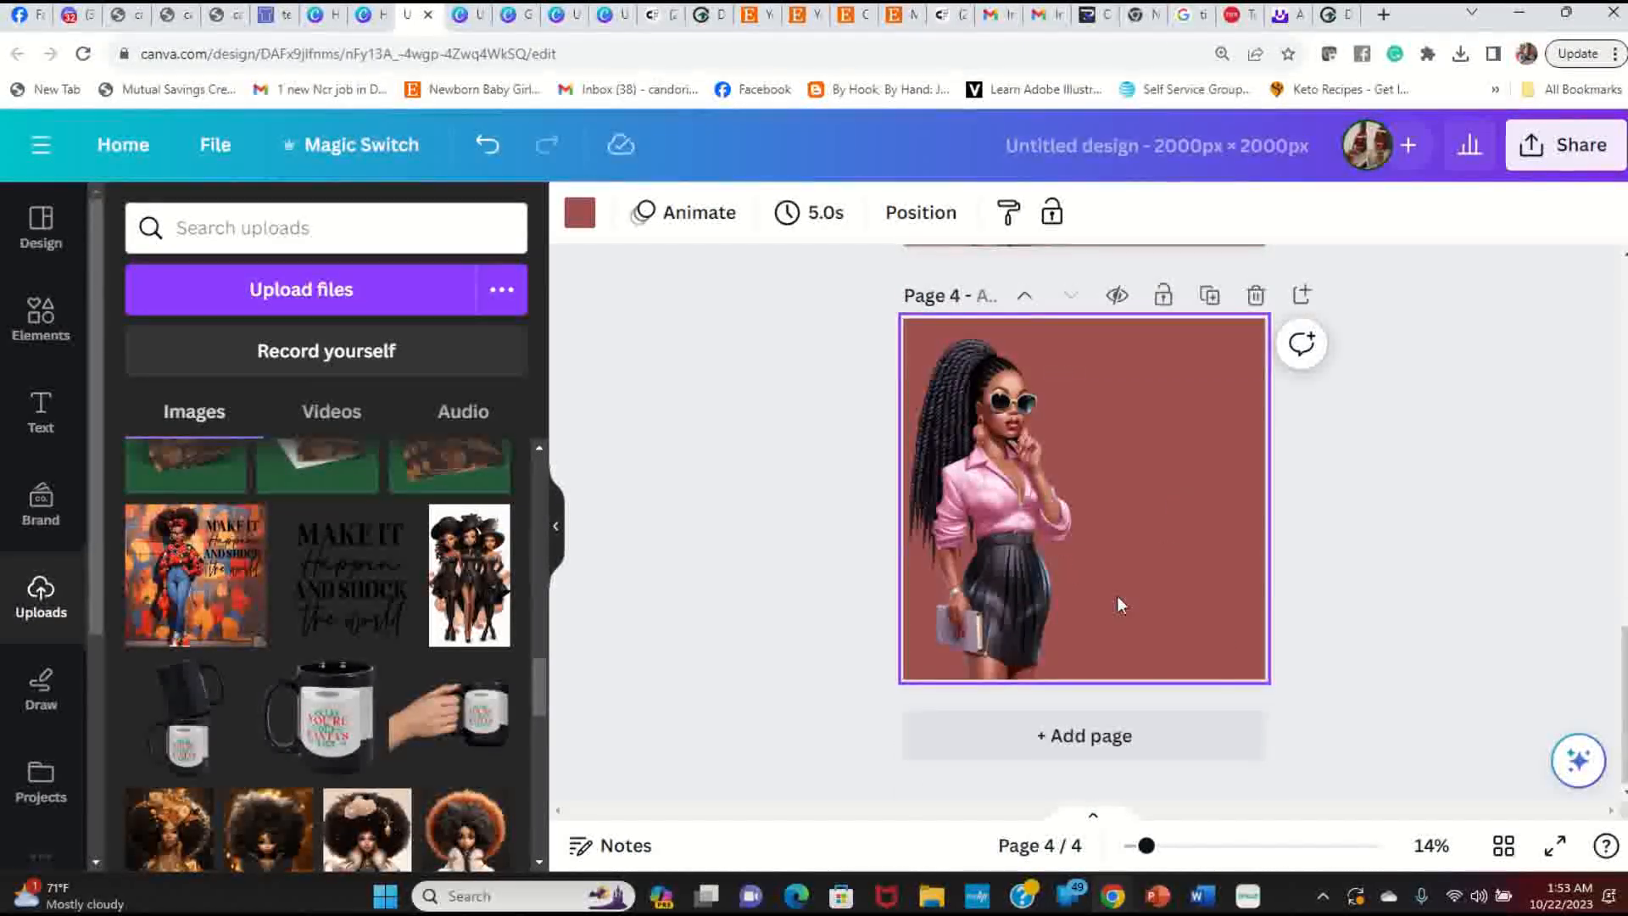
# Step: Turn Page 4's background white and centre the woman image on it
pyautogui.click(580, 212)
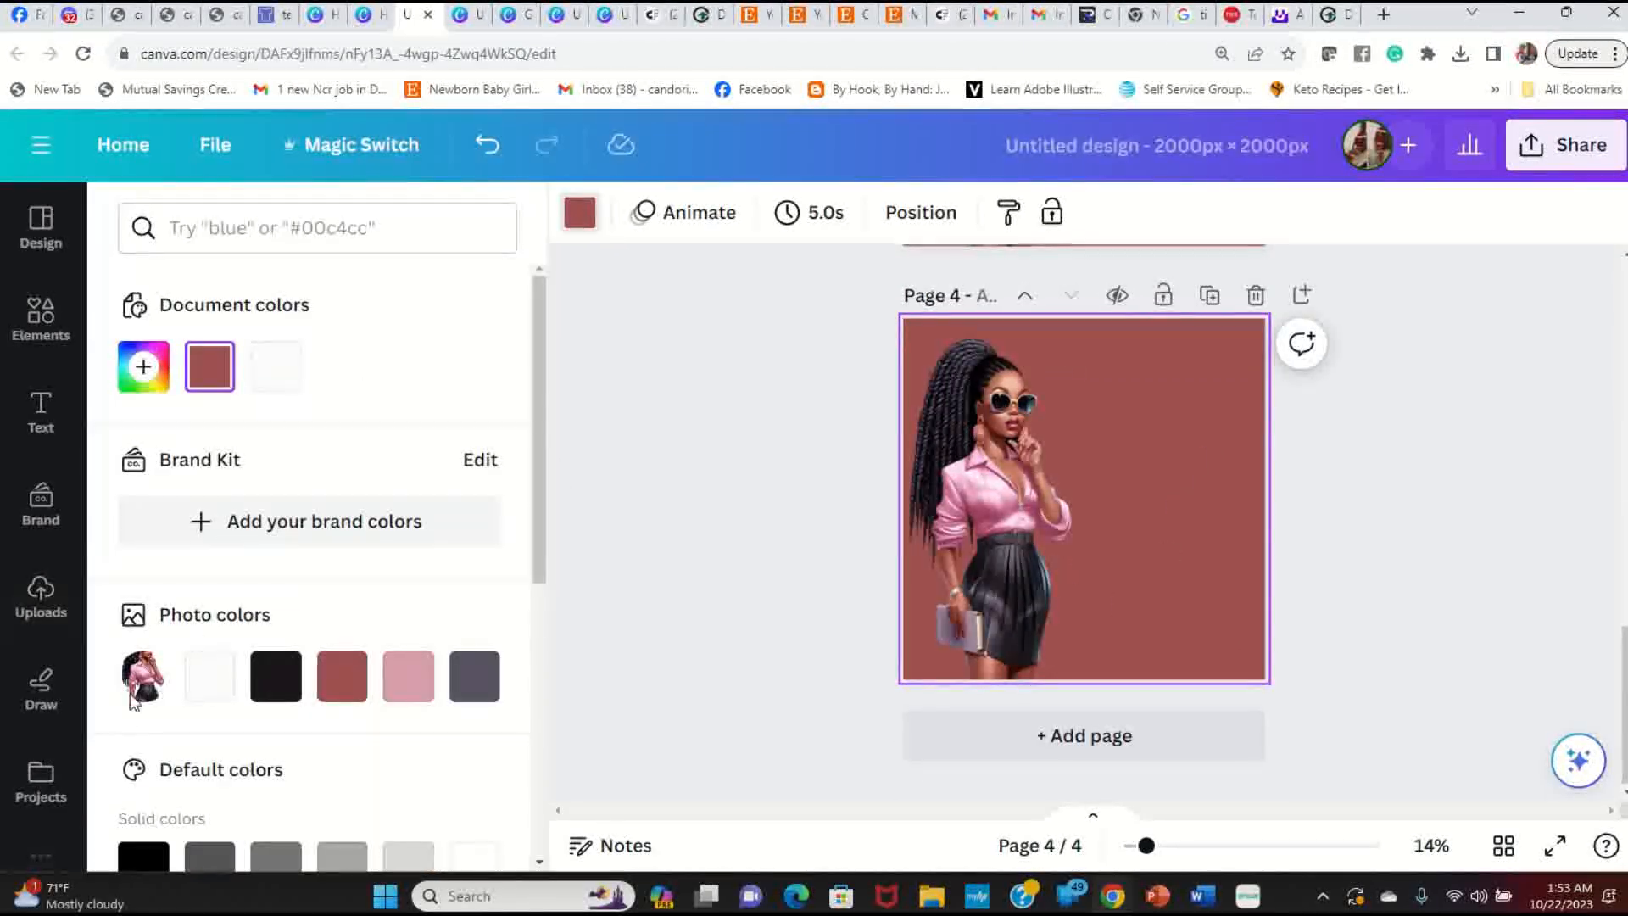
pyautogui.click(210, 678)
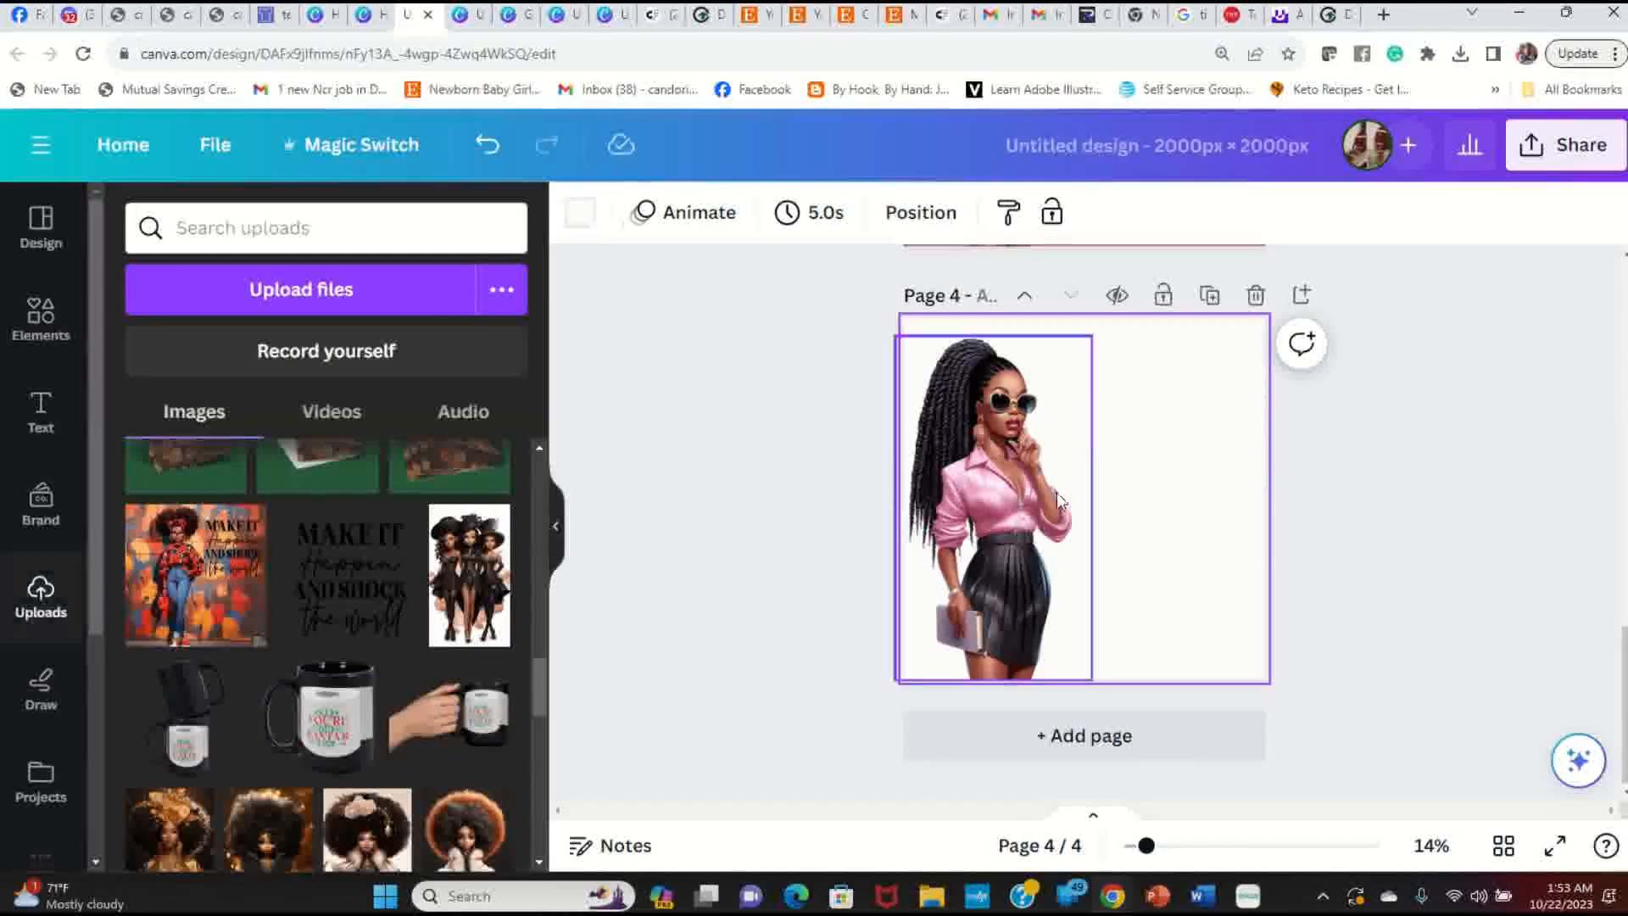
pyautogui.moveTo(999, 551); pyautogui.dragTo(1132, 551)
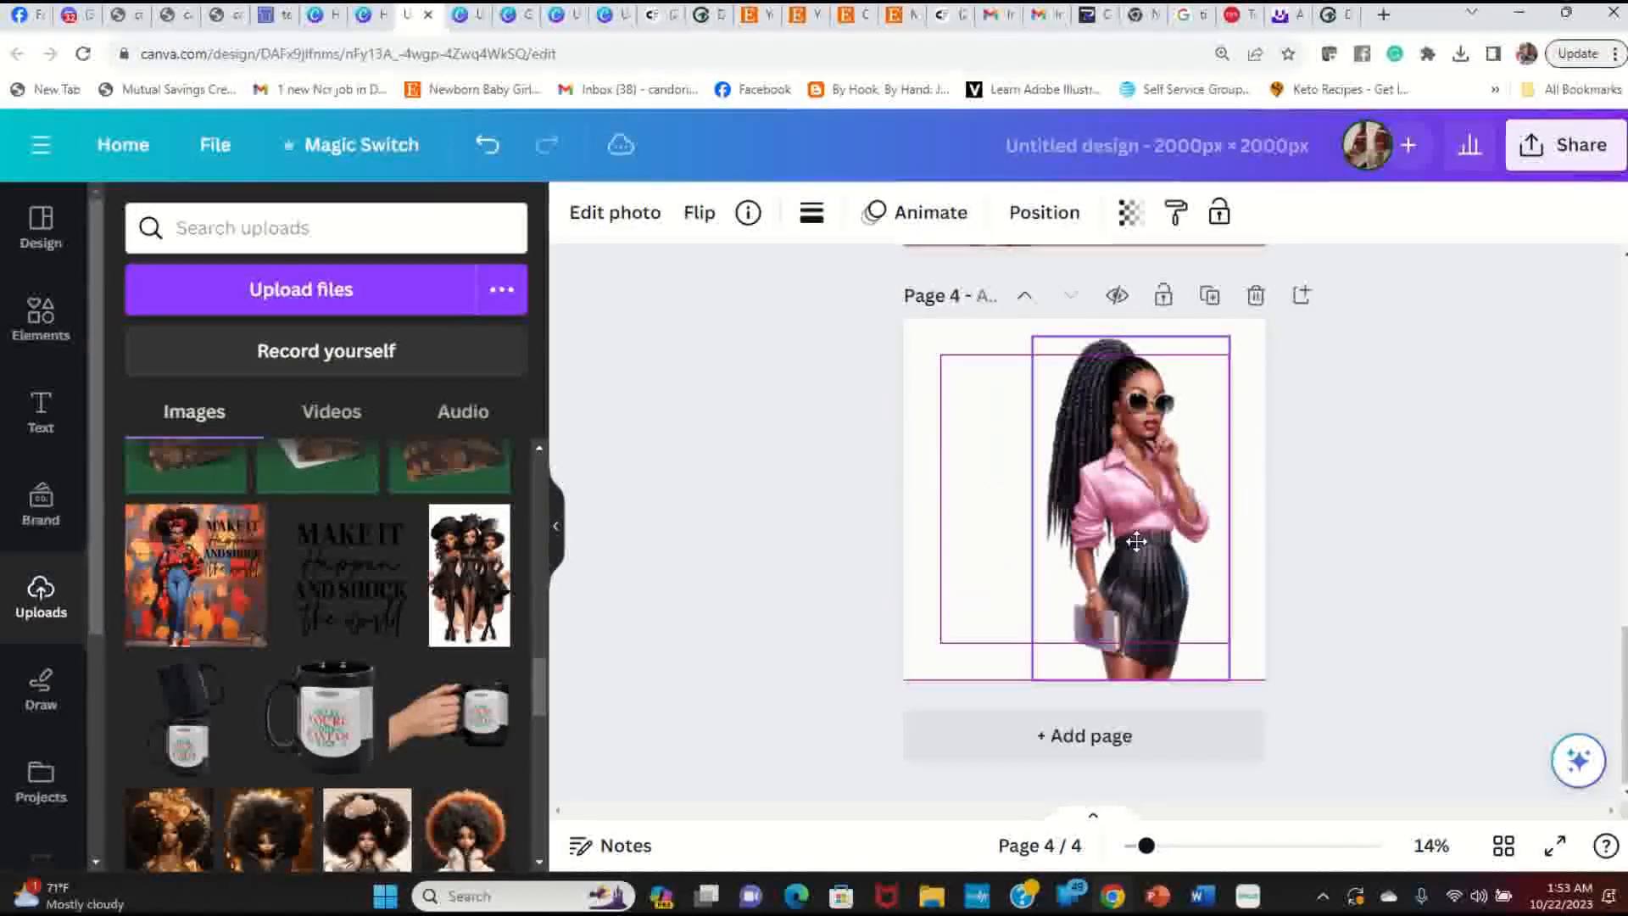
pyautogui.click(1329, 624)
pyautogui.scroll(5, 1329, 625)
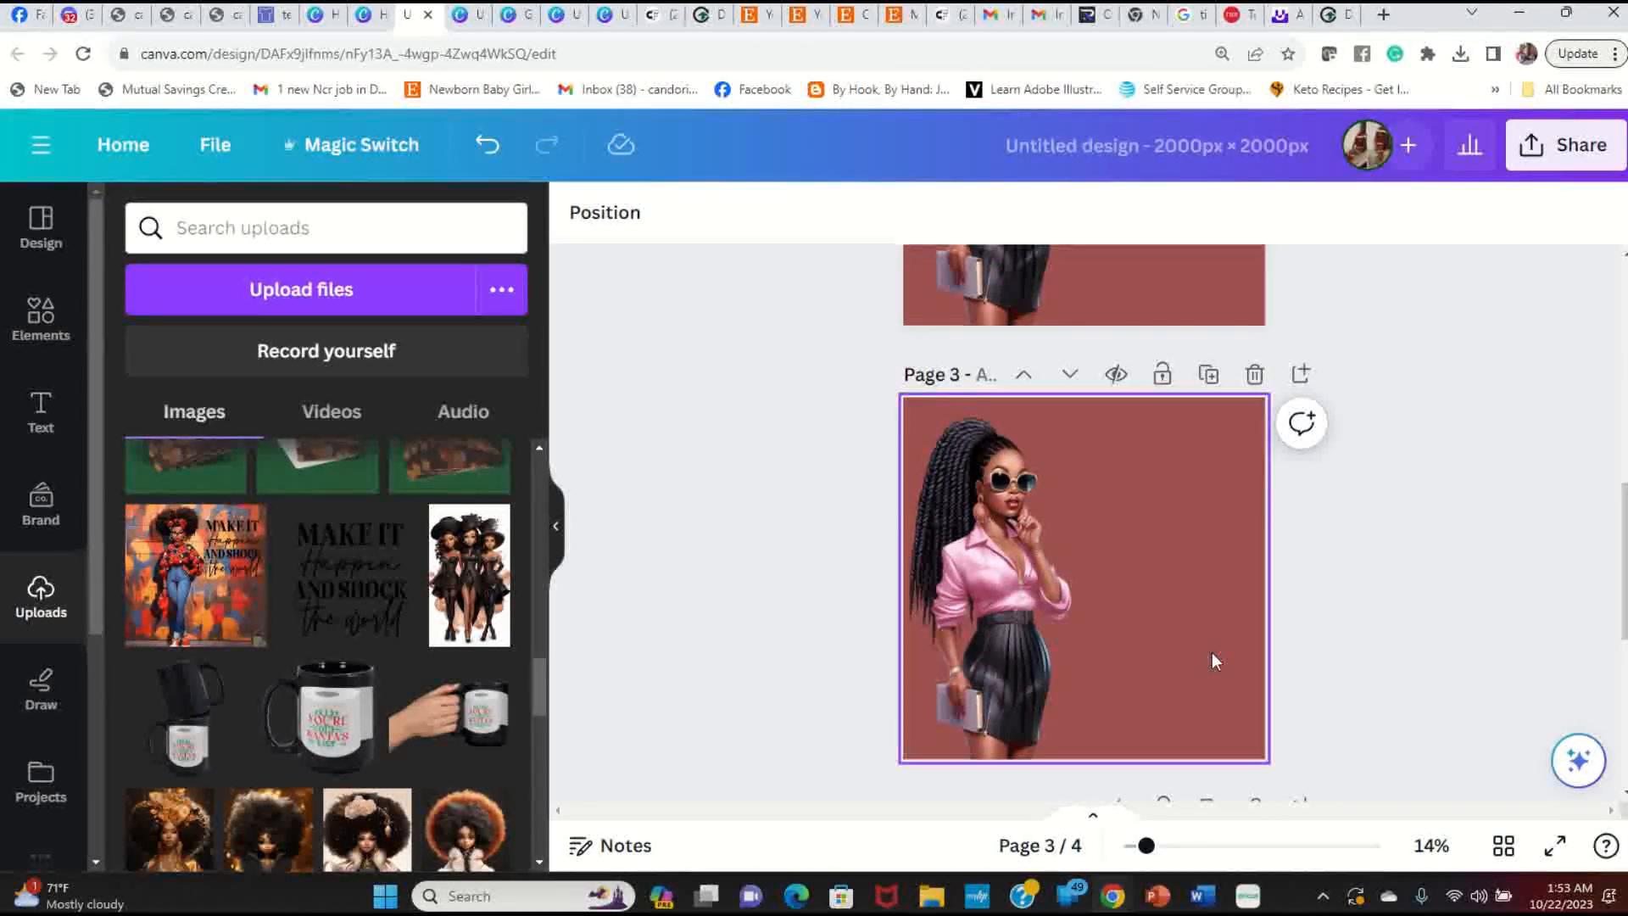
pyautogui.scroll(-4, 1218, 645)
pyautogui.scroll(-2, 1235, 683)
pyautogui.scroll(8, 1233, 678)
pyautogui.scroll(-6, 1246, 692)
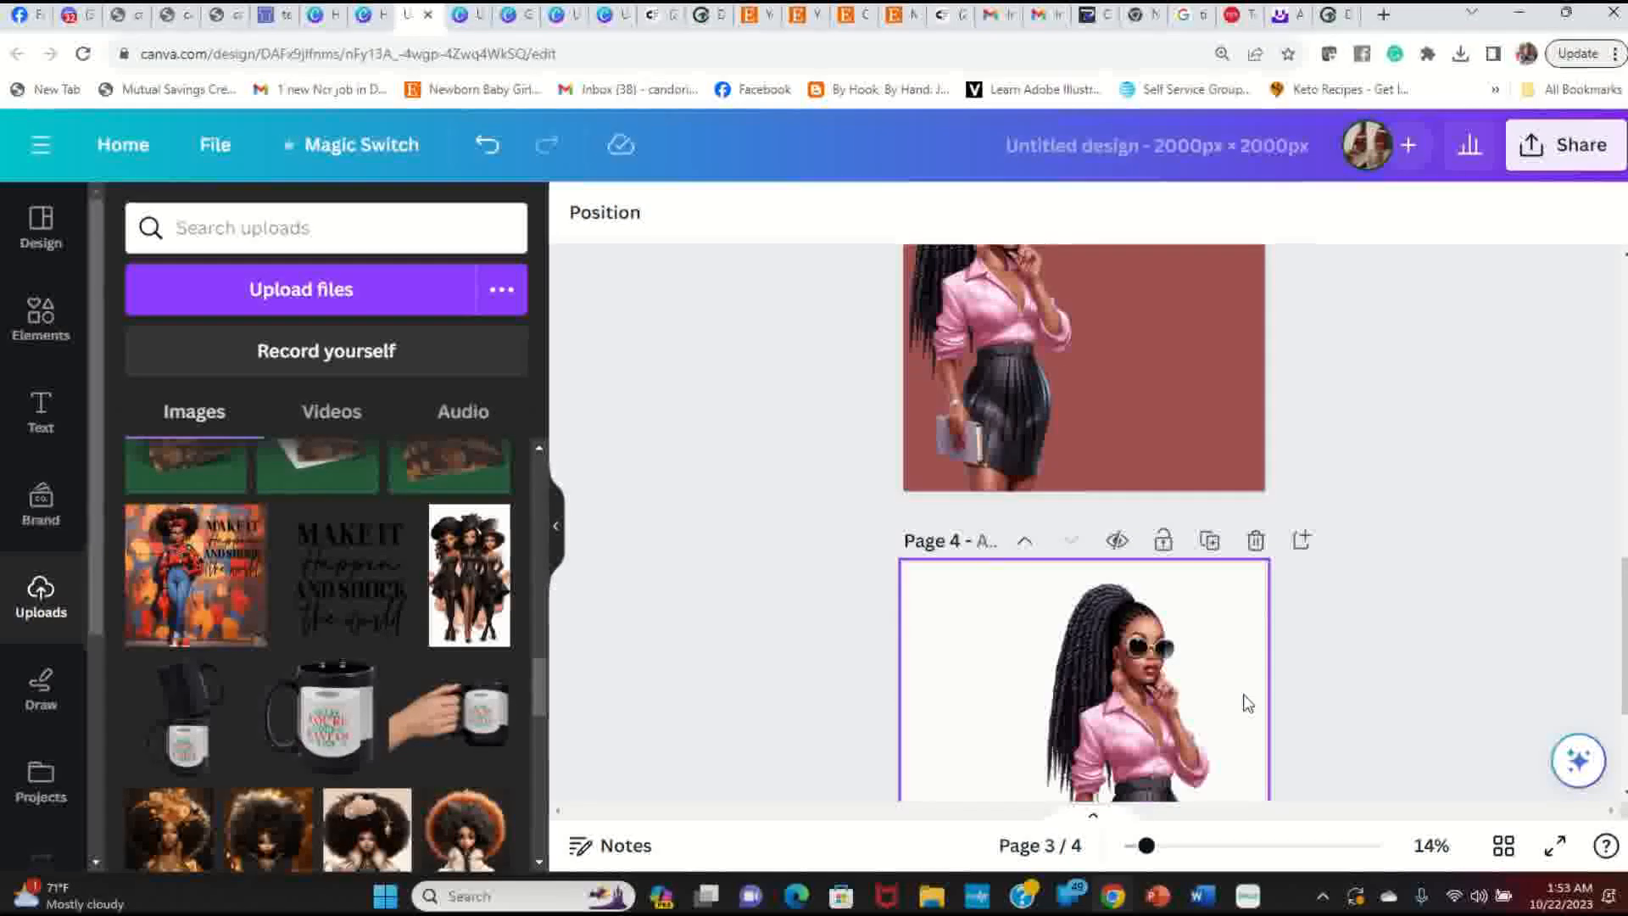
pyautogui.scroll(3, 1187, 628)
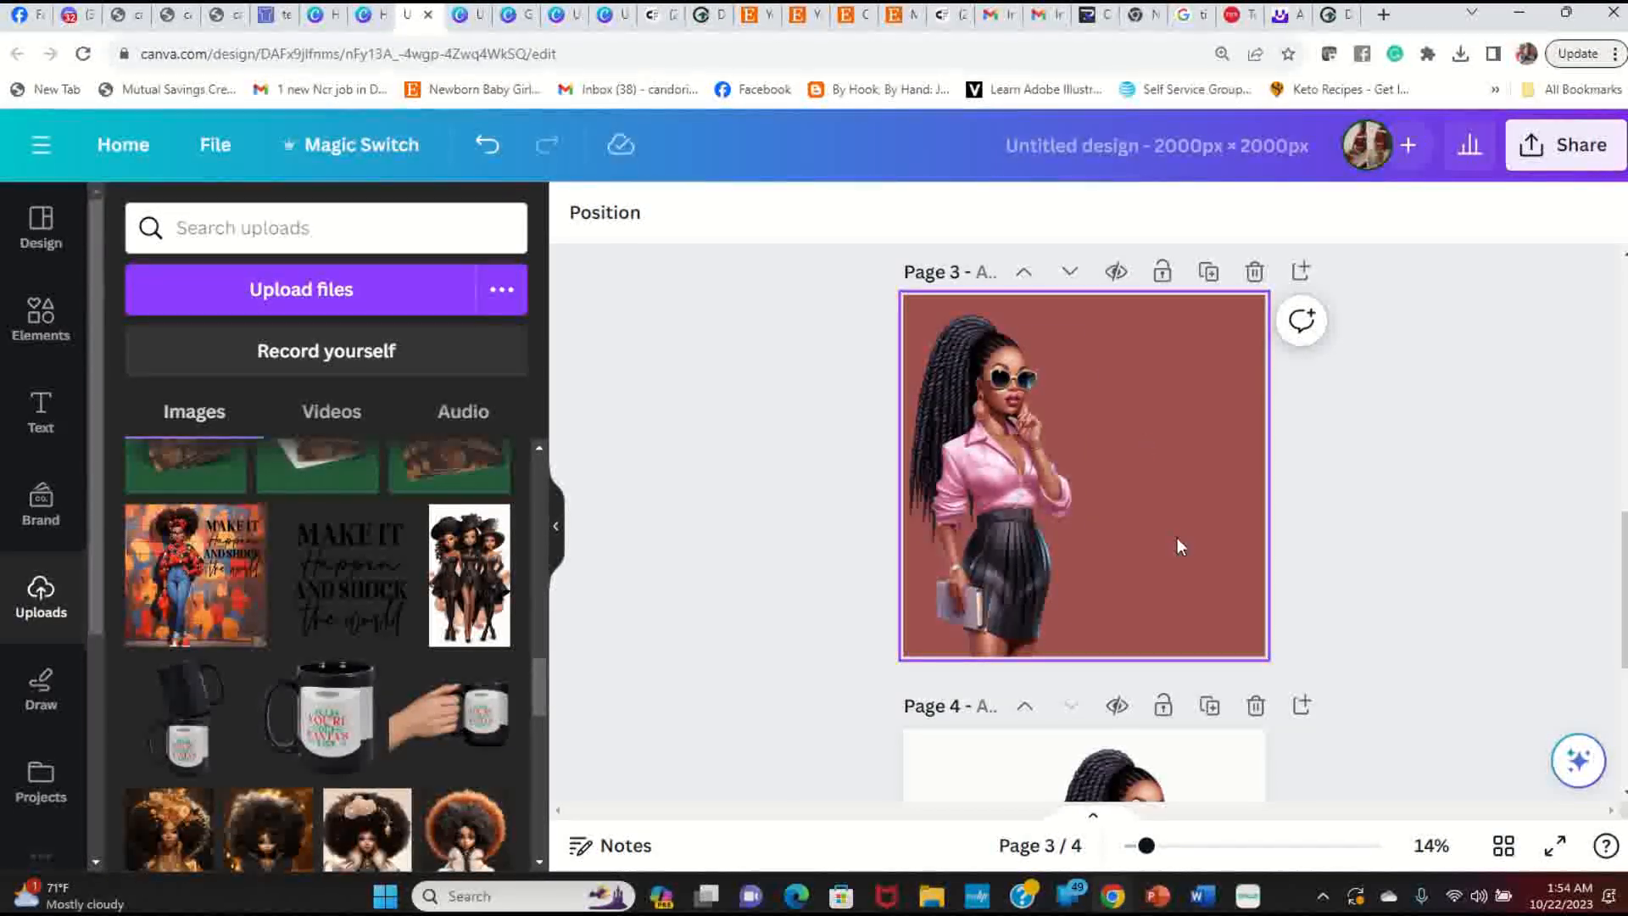
pyautogui.scroll(5, 1173, 536)
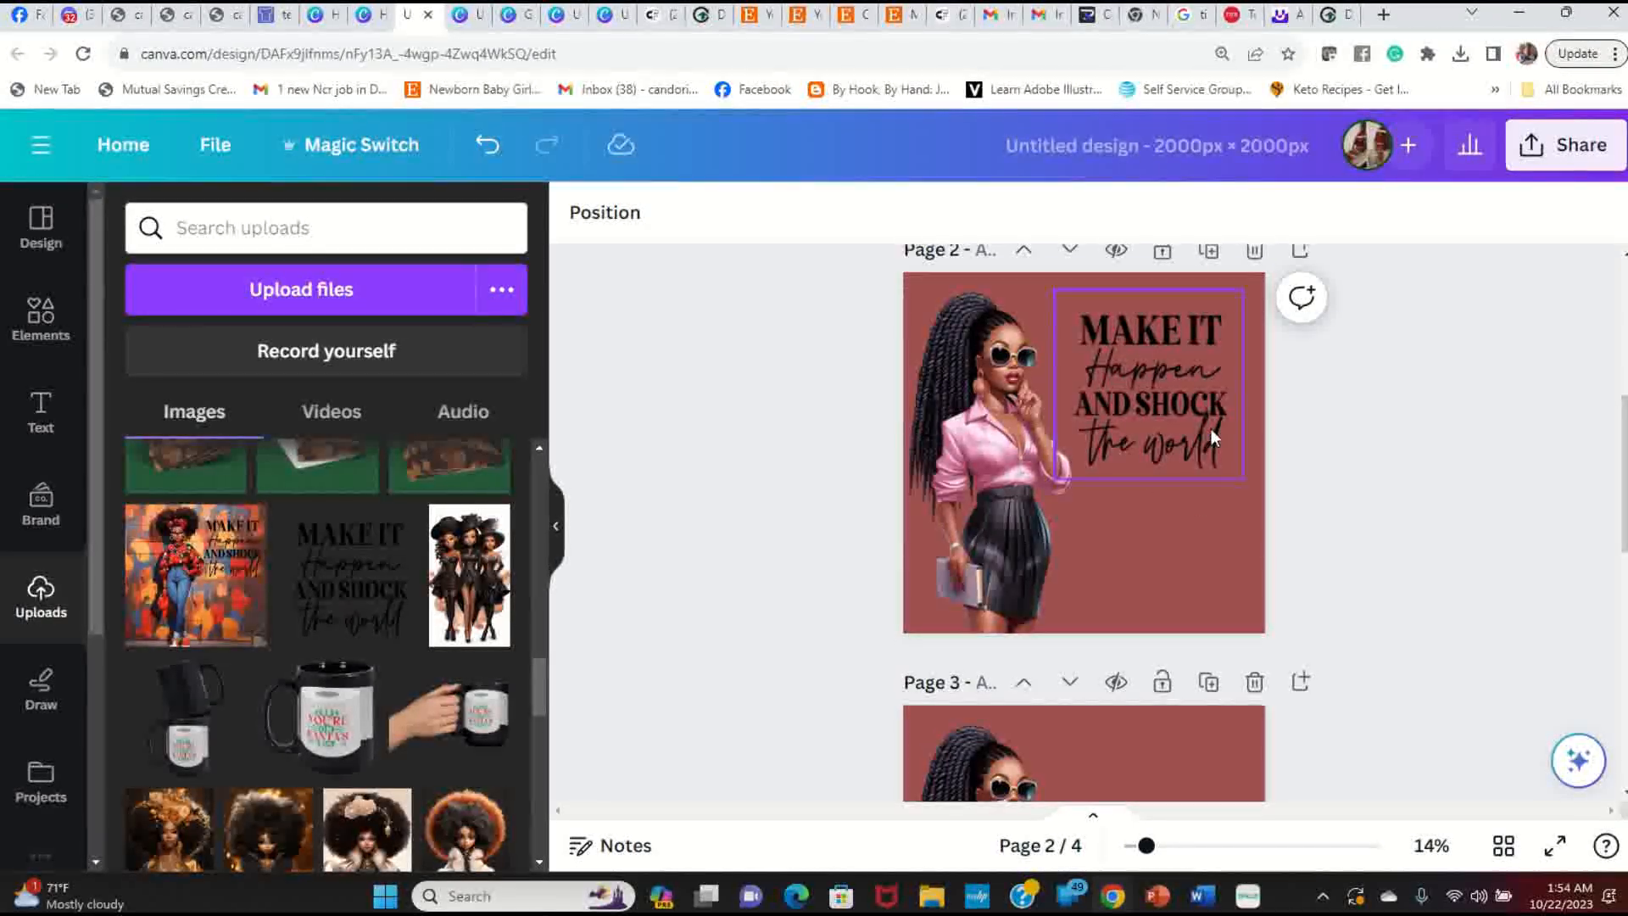
pyautogui.scroll(5, 1208, 441)
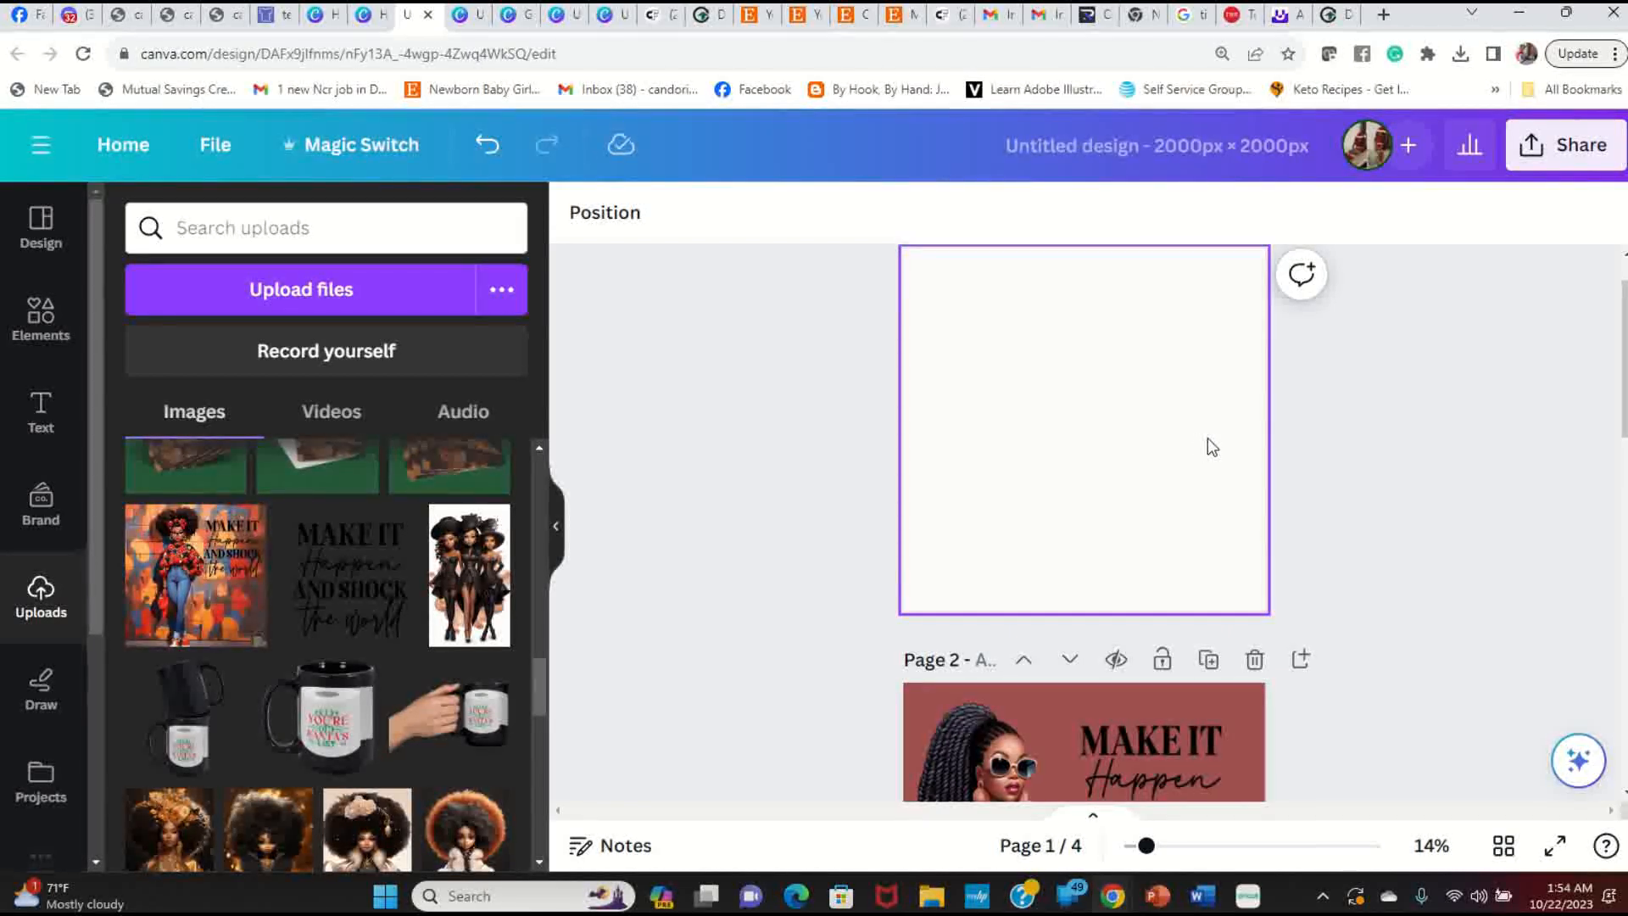
# Step: With the blank first page selected, search Elements for 'bar background' photos
pyautogui.click(1204, 436)
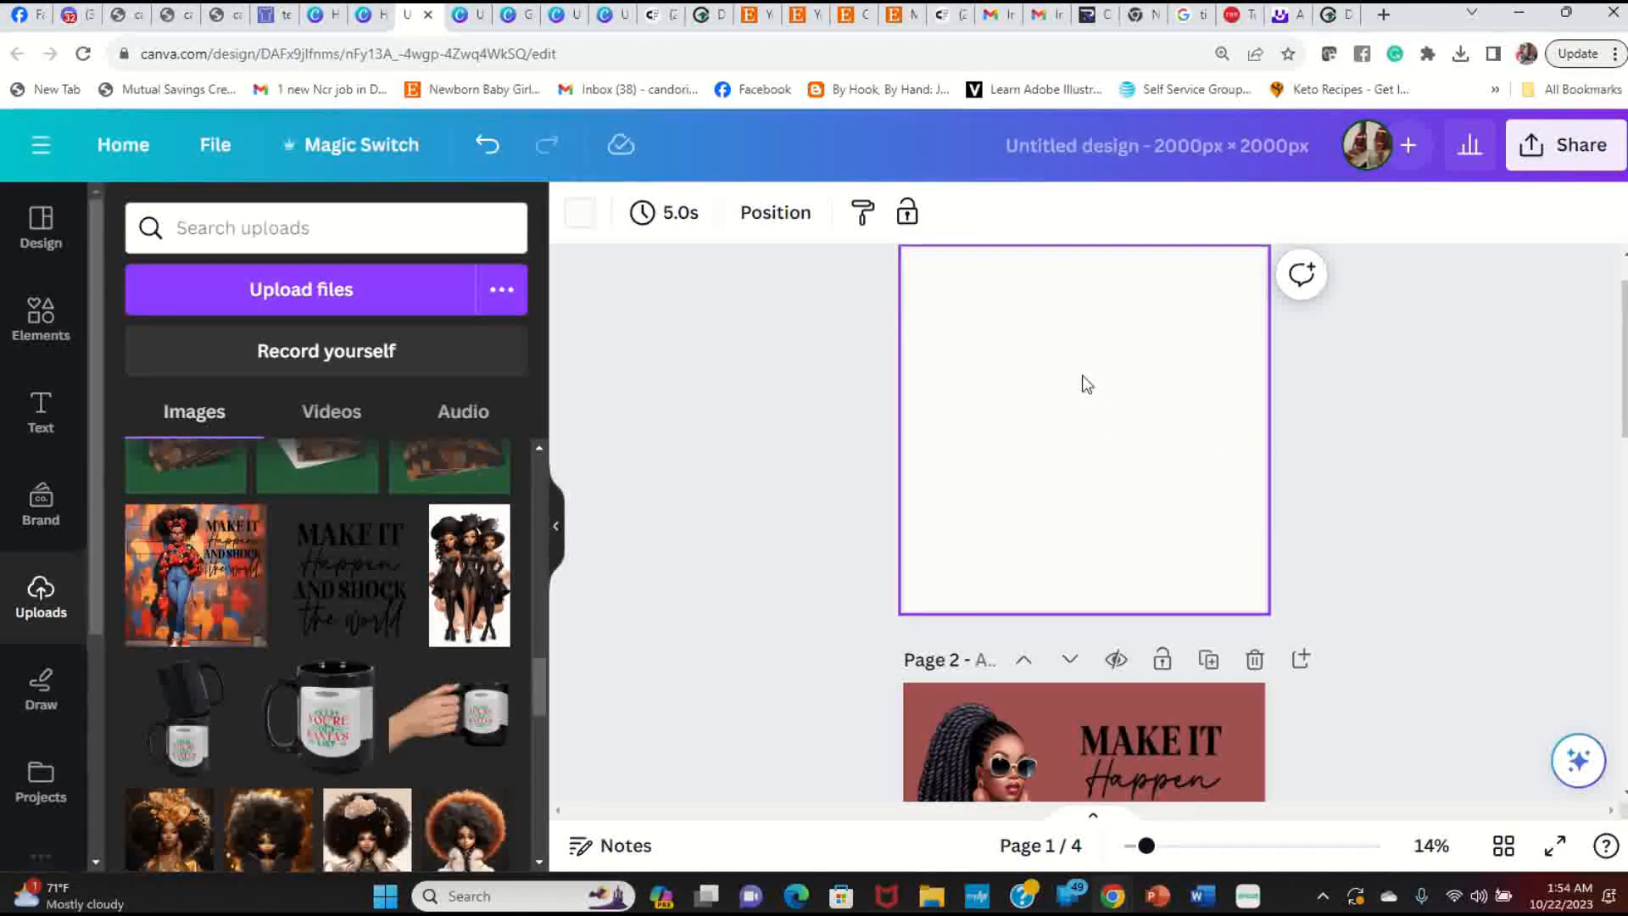
pyautogui.click(42, 327)
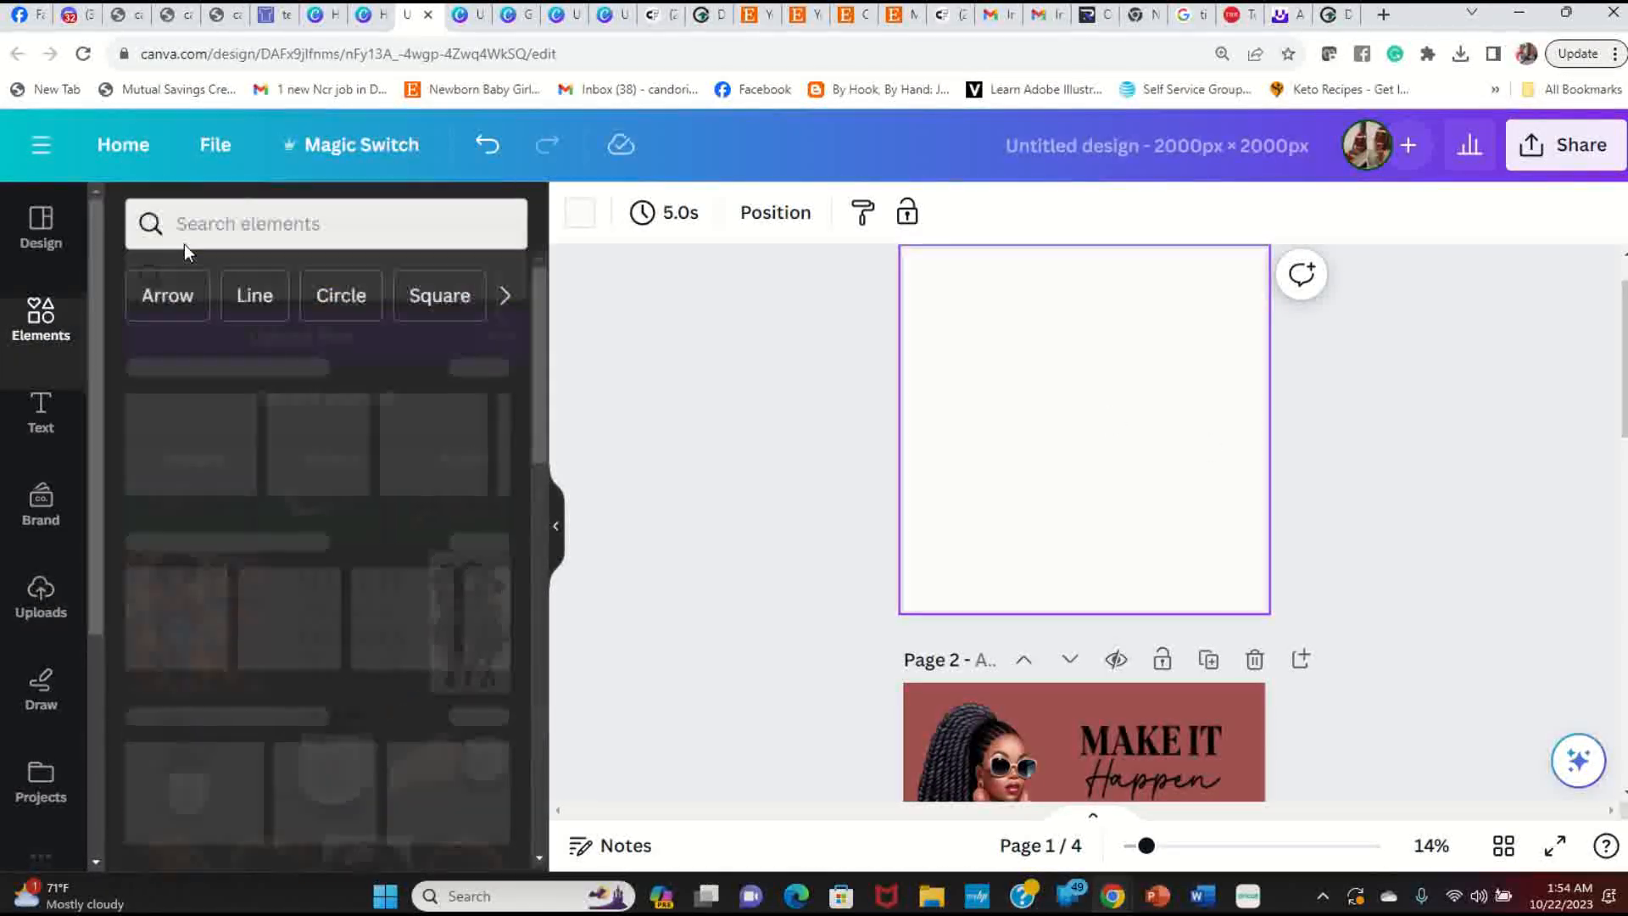
pyautogui.click(374, 229)
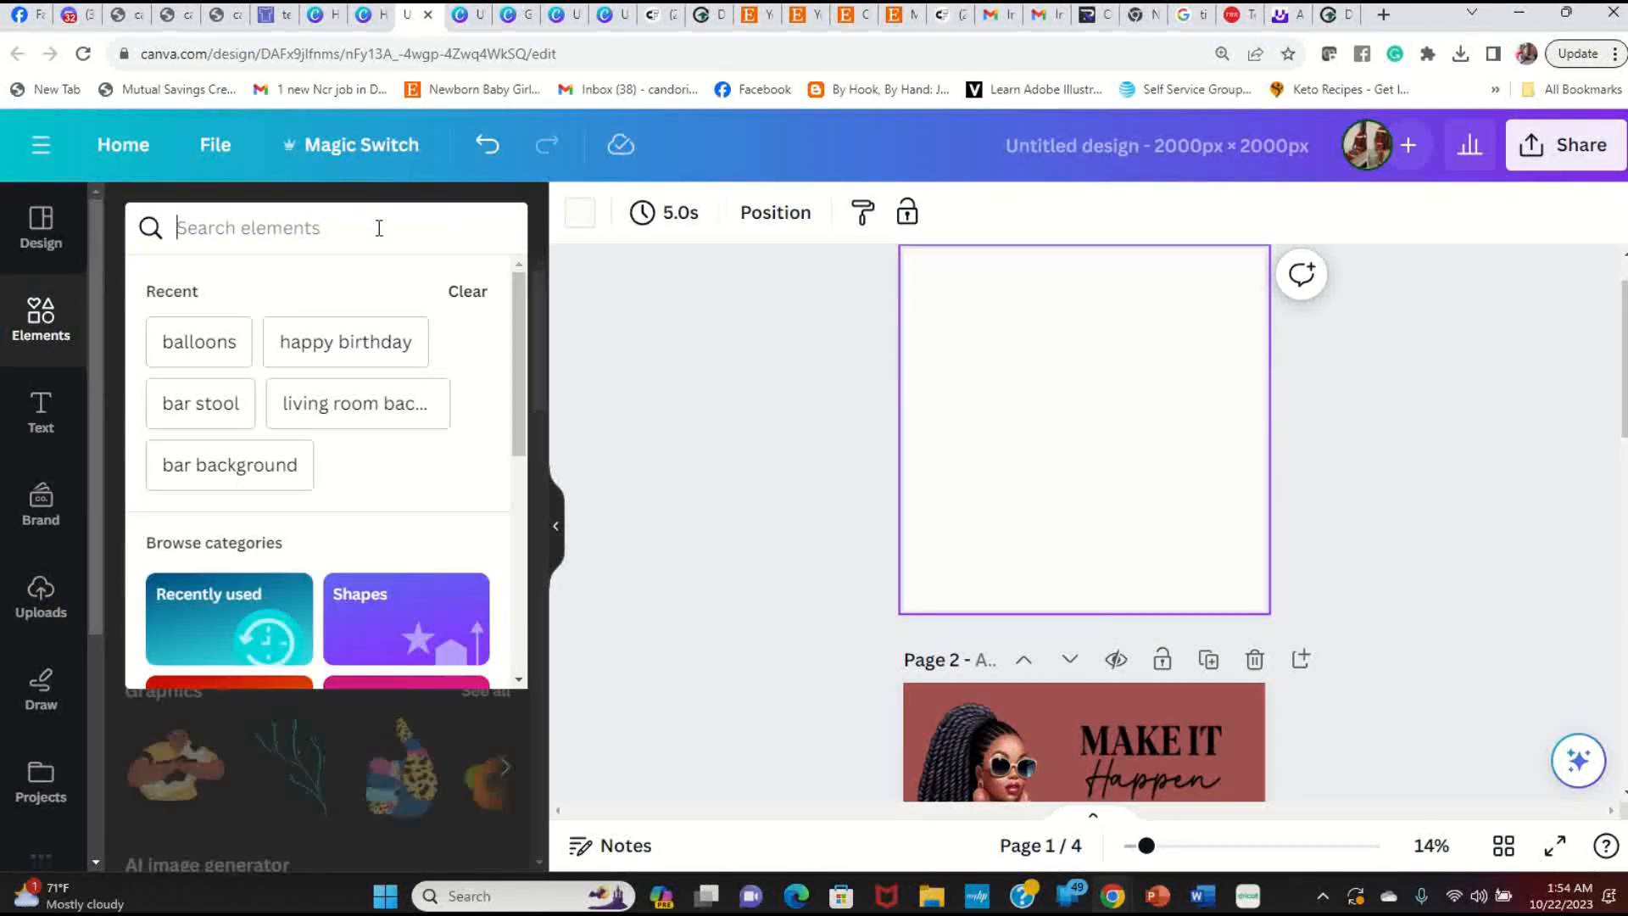
pyautogui.write('bar')
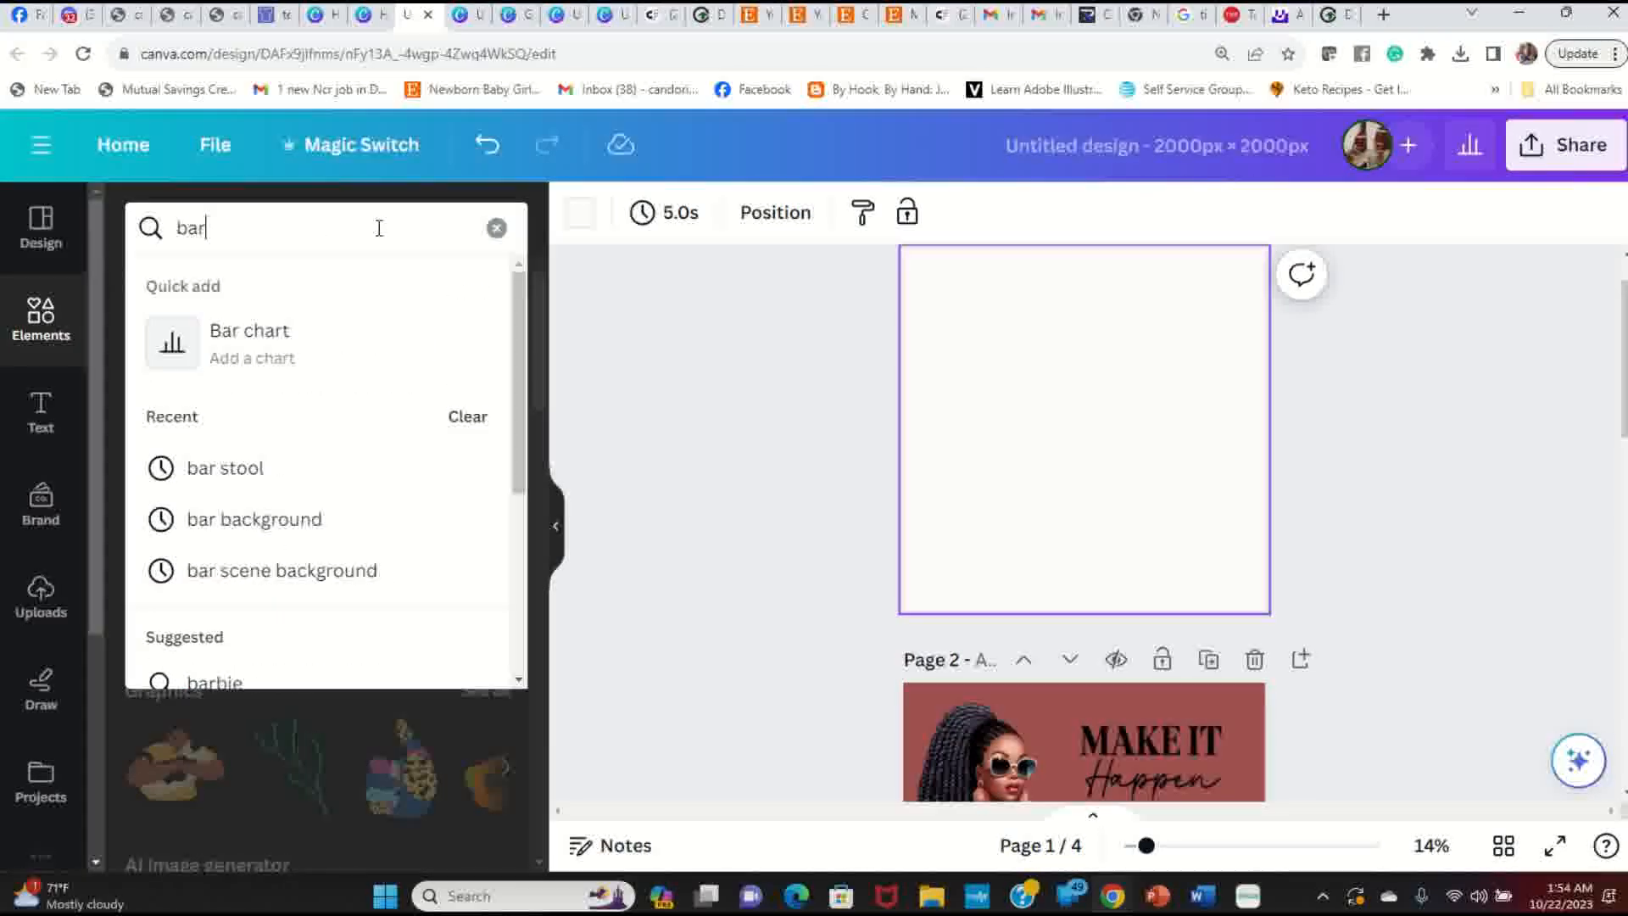
pyautogui.click(313, 520)
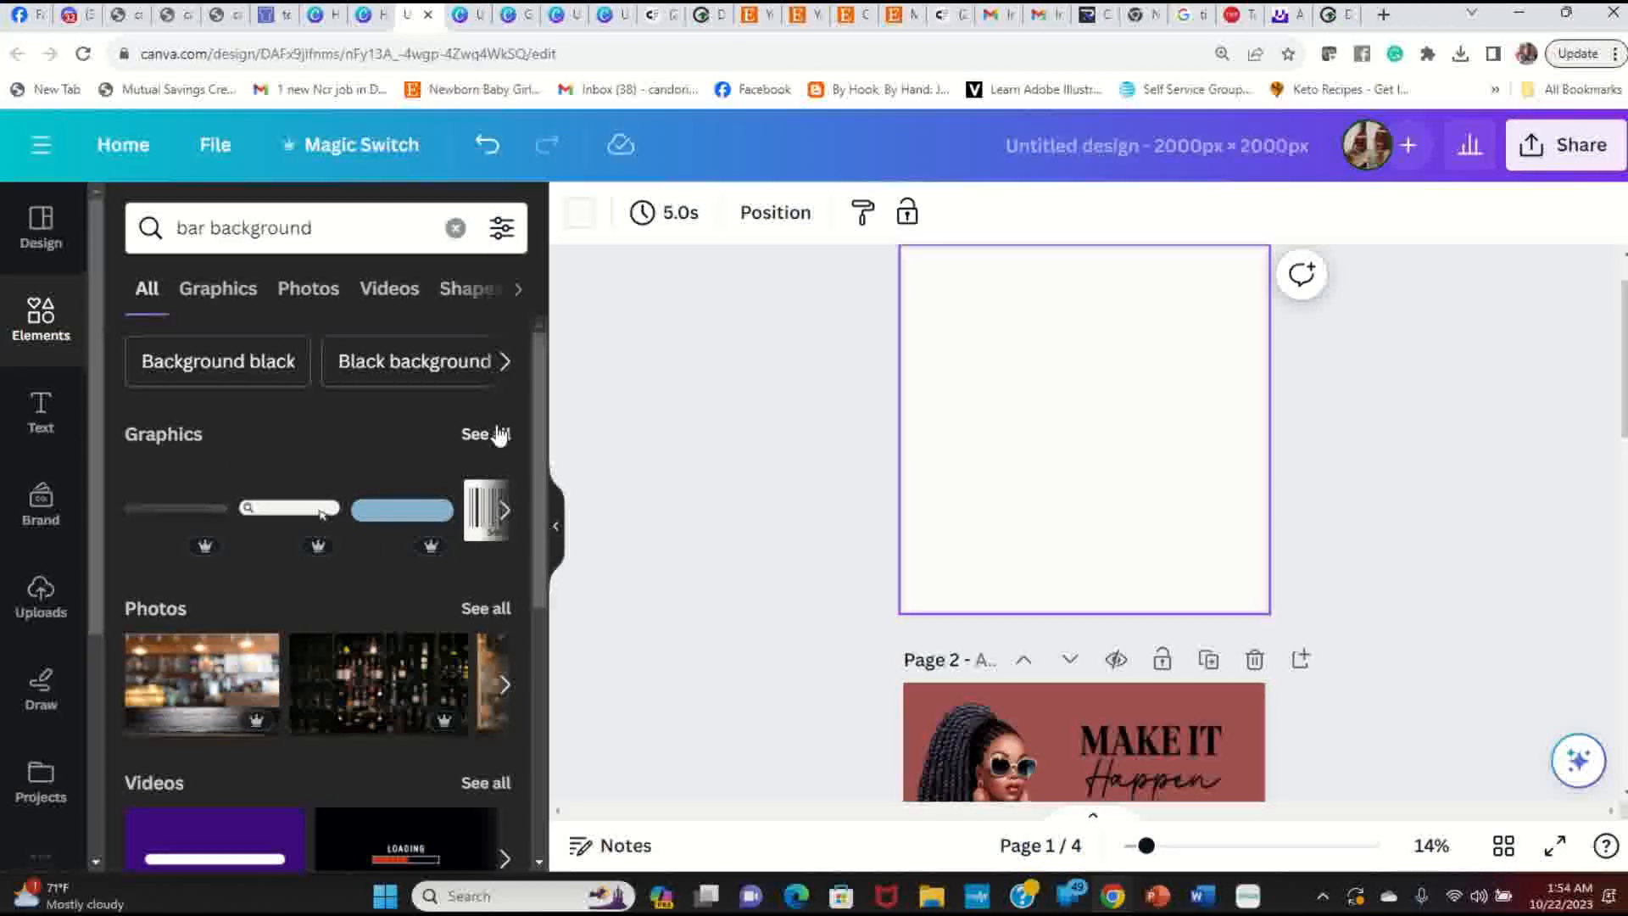
pyautogui.click(228, 290)
pyautogui.click(327, 291)
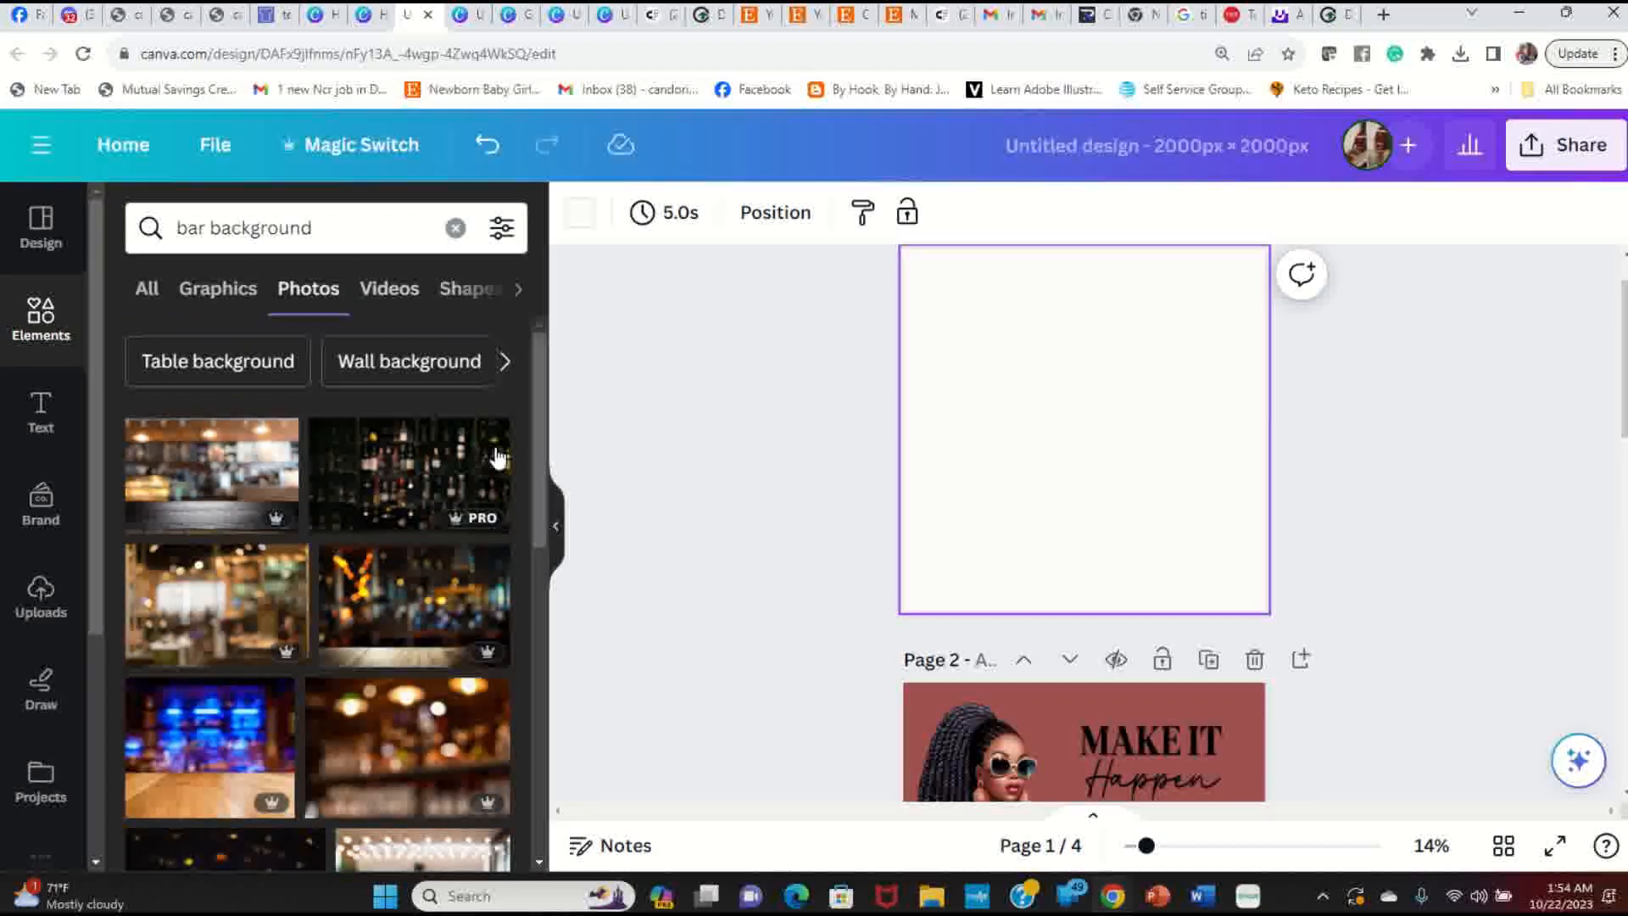
# Step: Scroll through the 'bar background' photo results and reopen the search to refine it
pyautogui.scroll(-6, 374, 574)
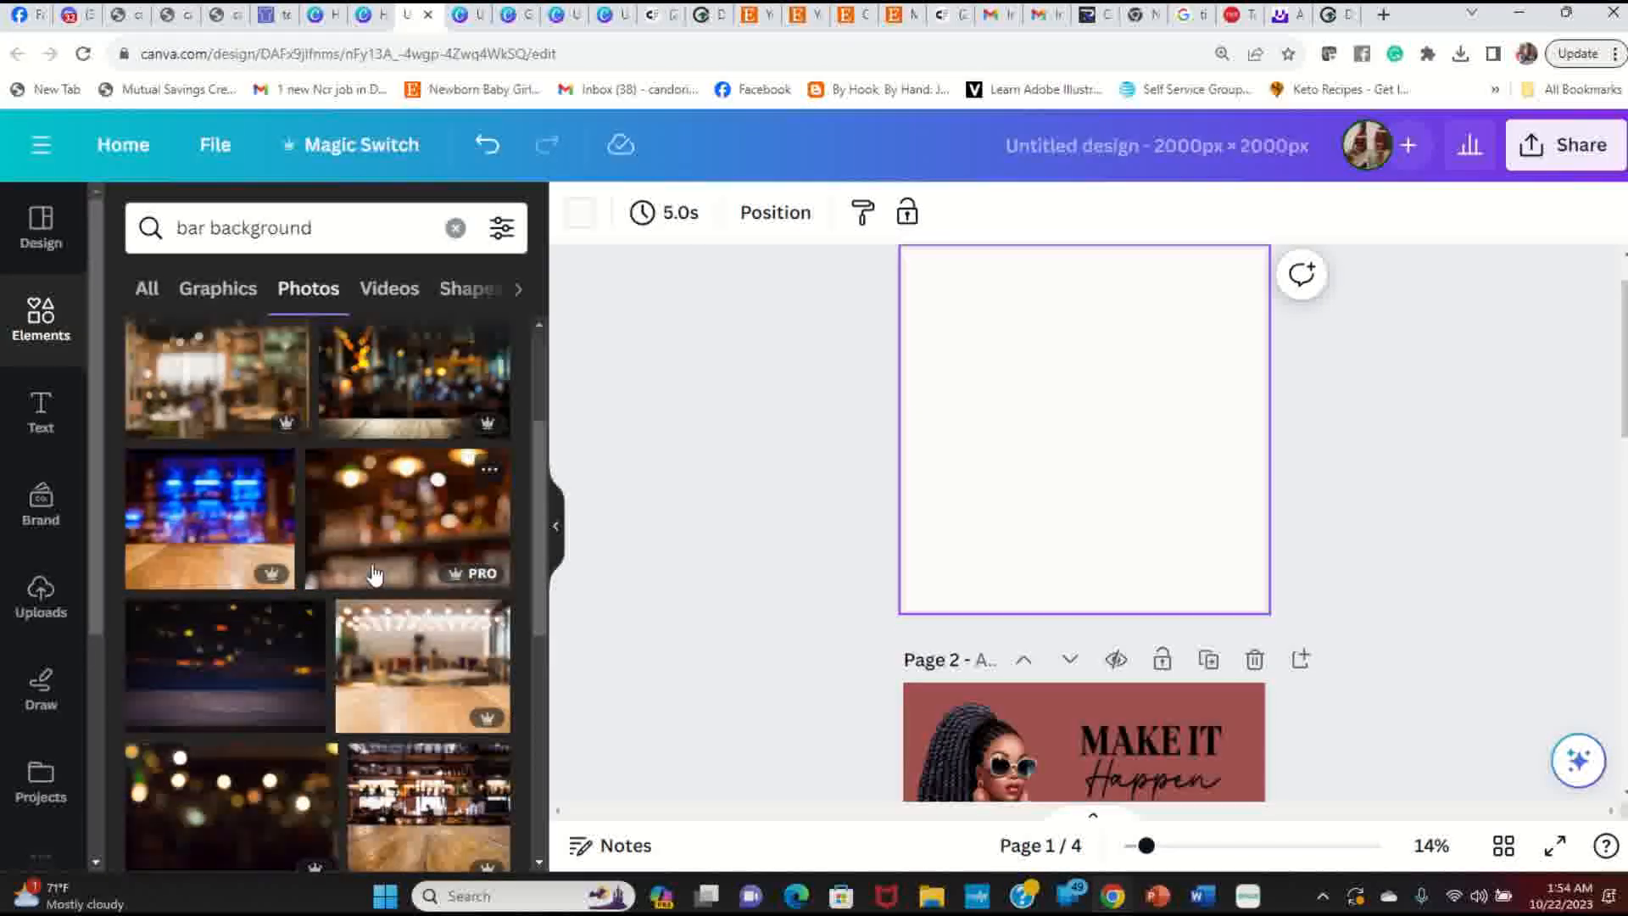
pyautogui.scroll(-10, 373, 574)
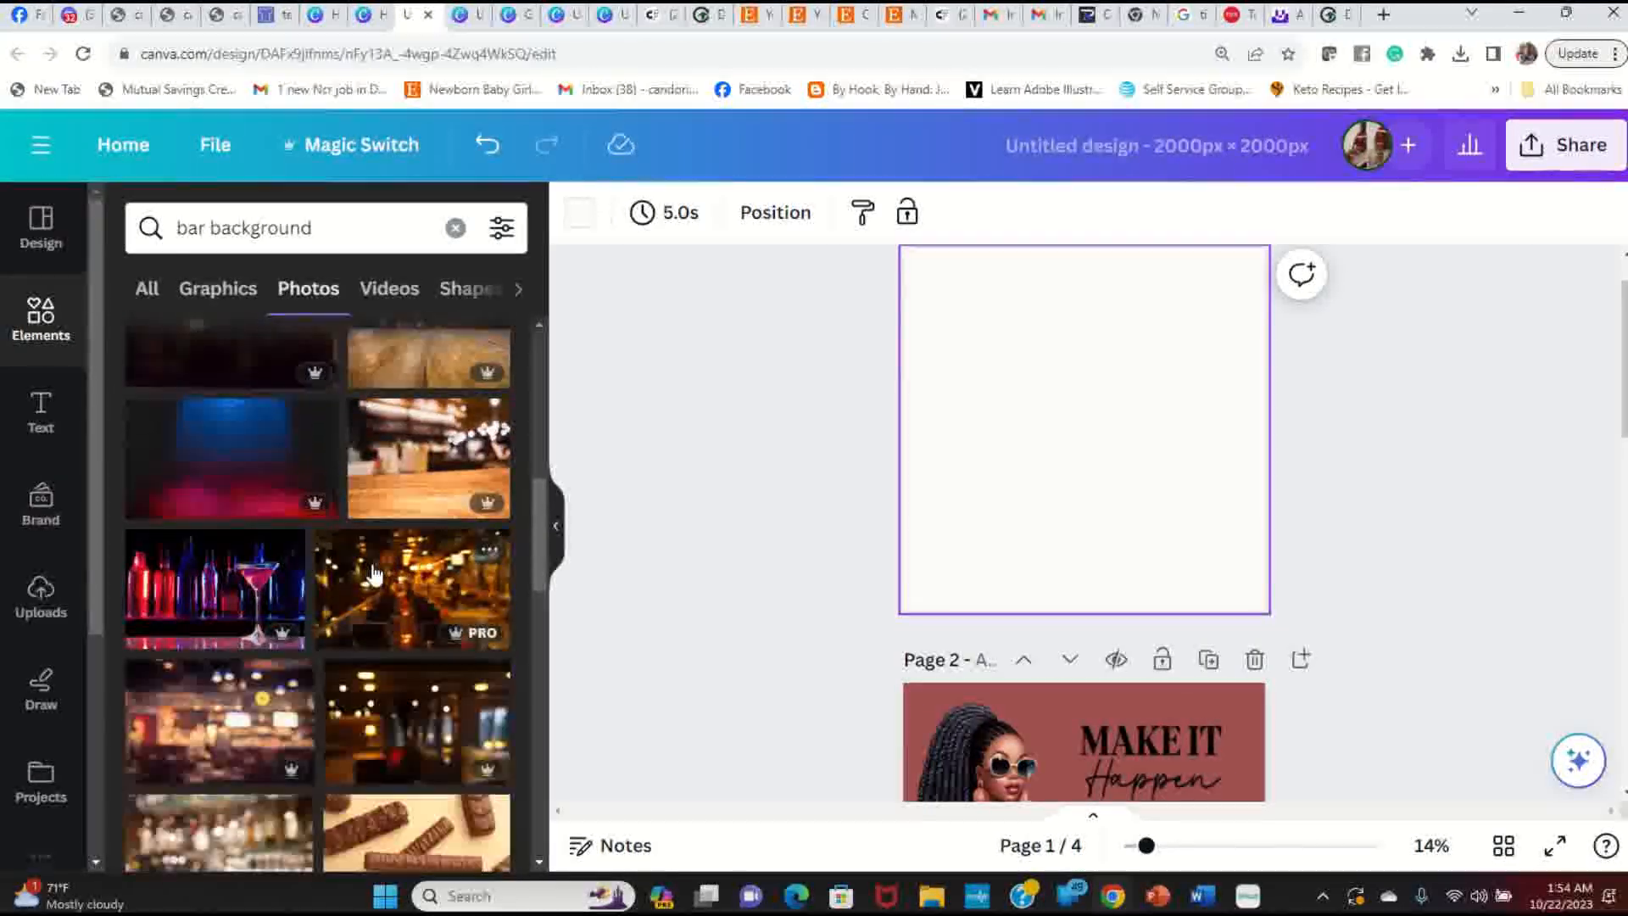
pyautogui.scroll(-3, 374, 575)
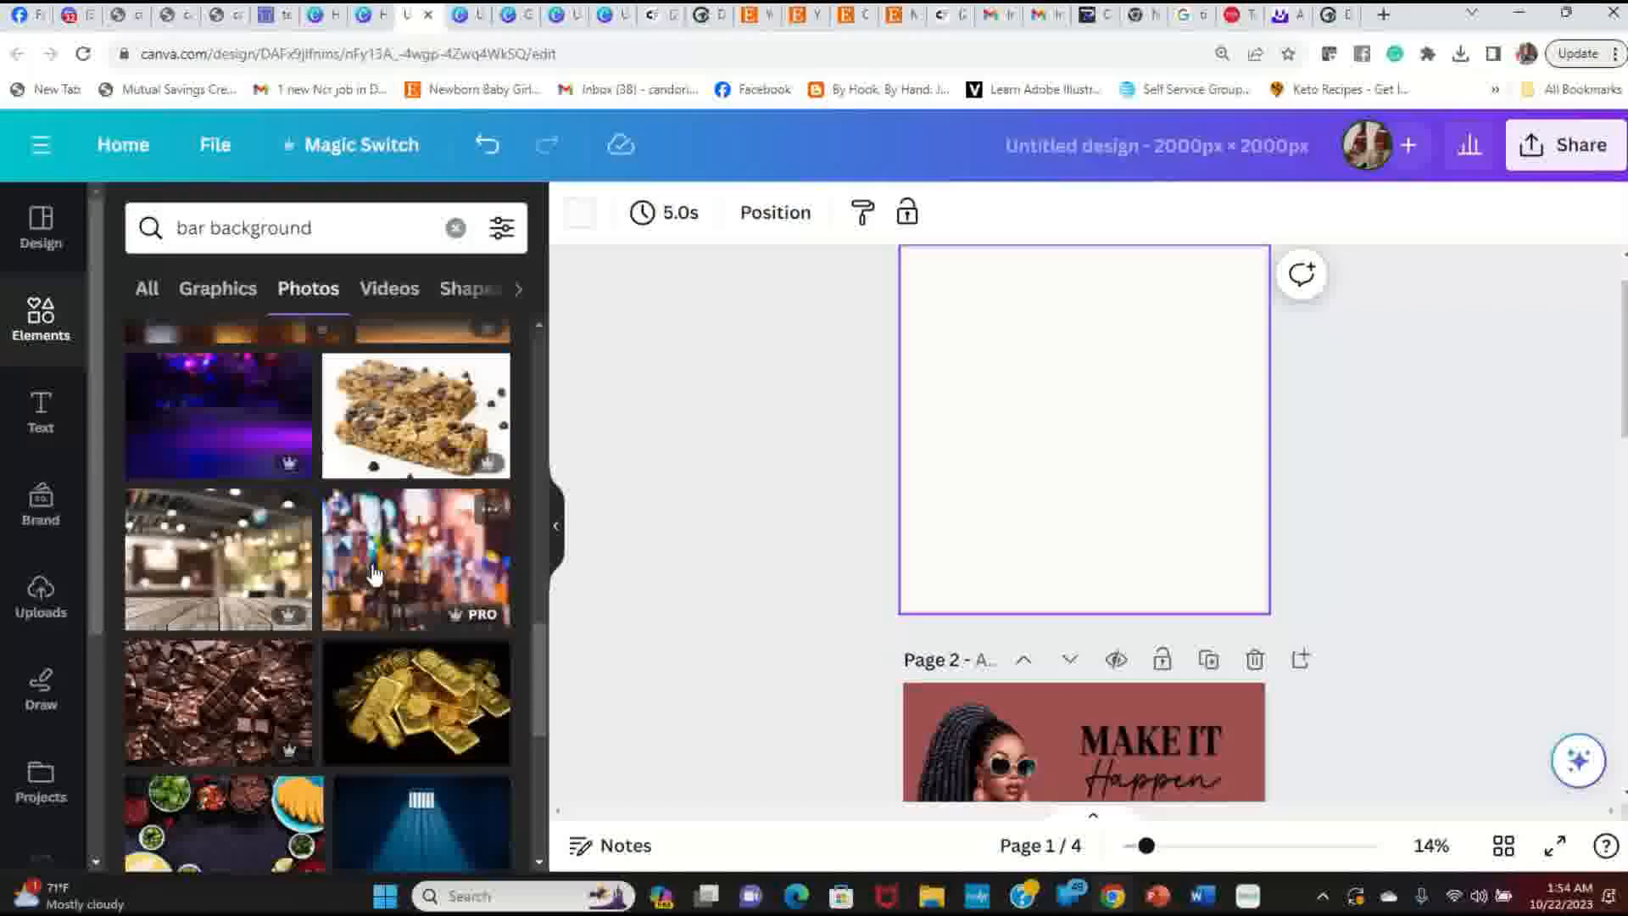
pyautogui.scroll(-3, 374, 574)
pyautogui.scroll(-10, 373, 574)
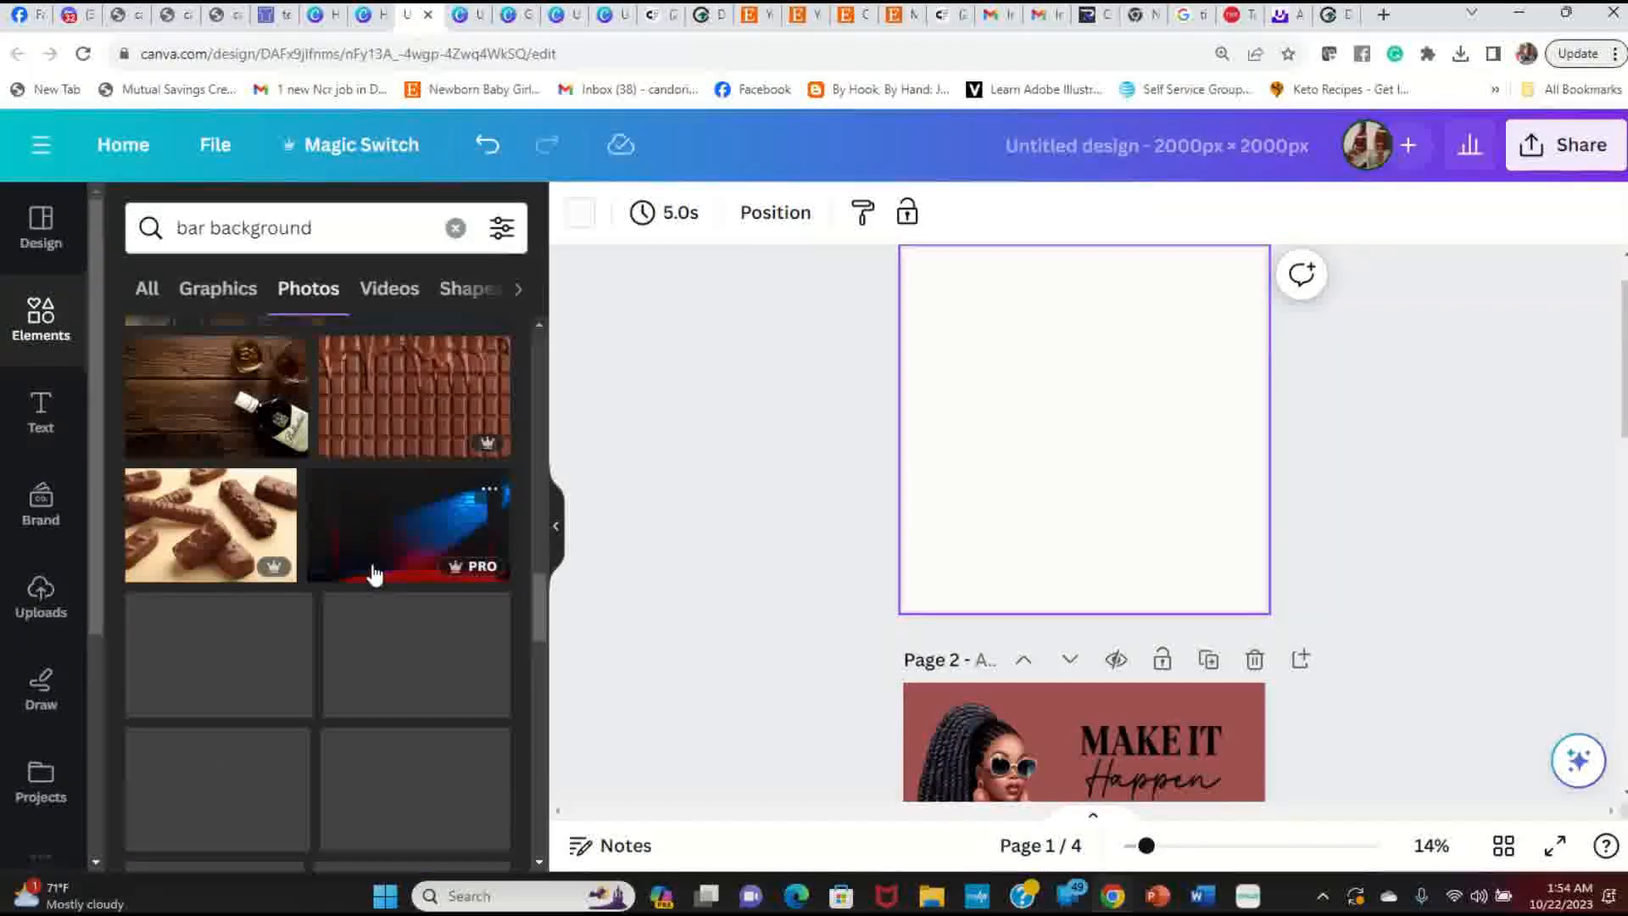
pyautogui.scroll(-5, 306, 763)
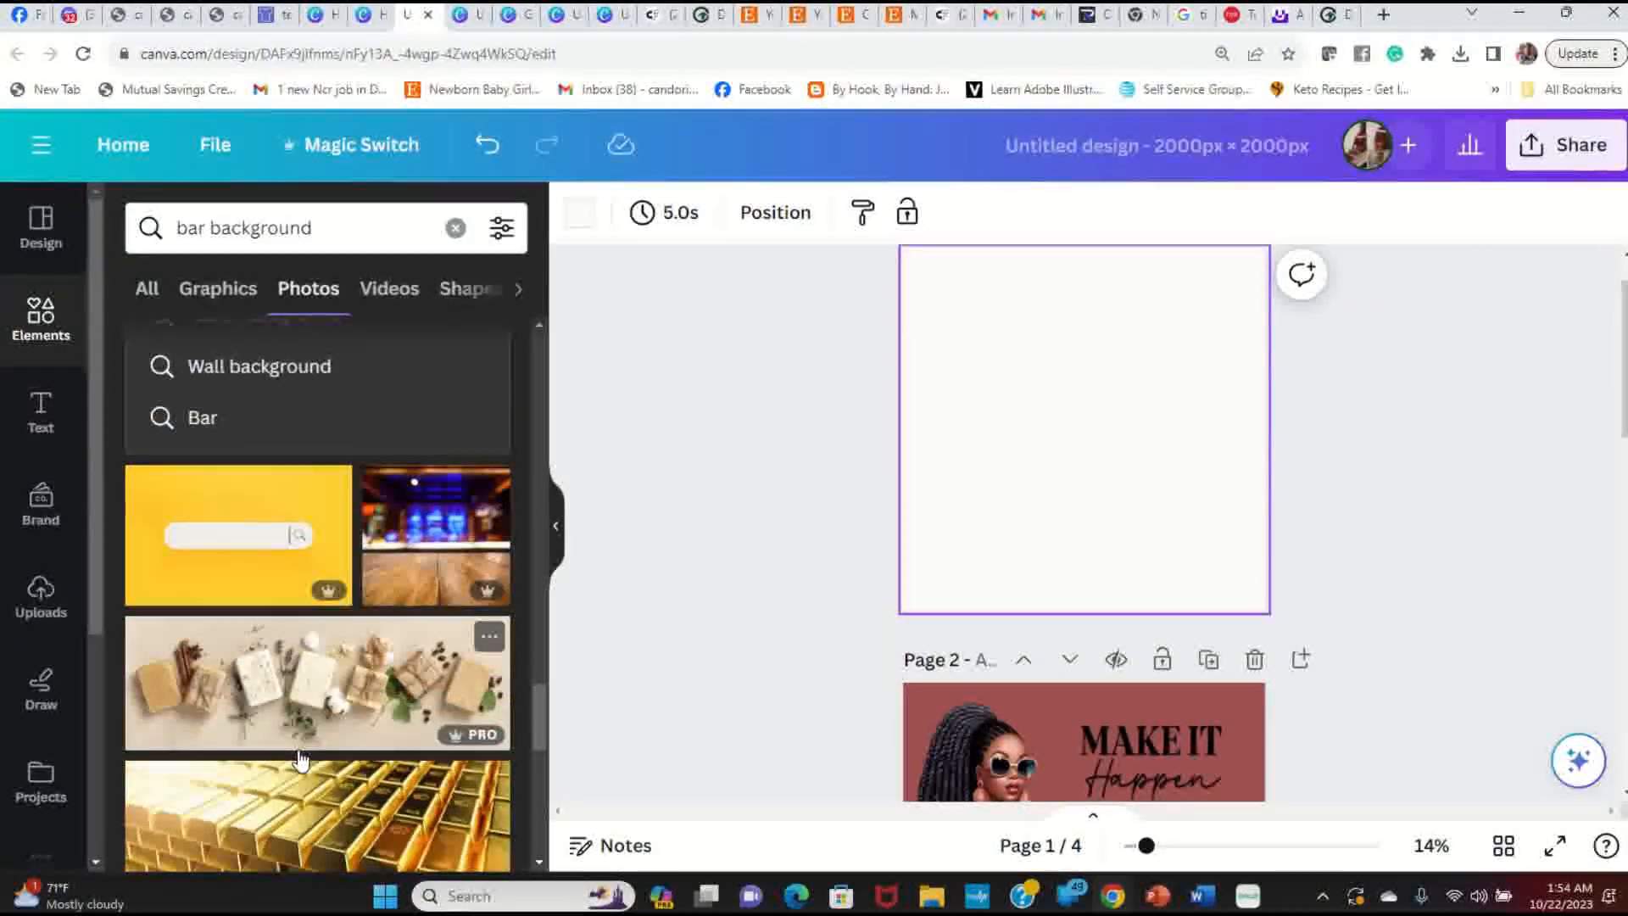
pyautogui.scroll(-2, 299, 761)
pyautogui.scroll(-10, 299, 759)
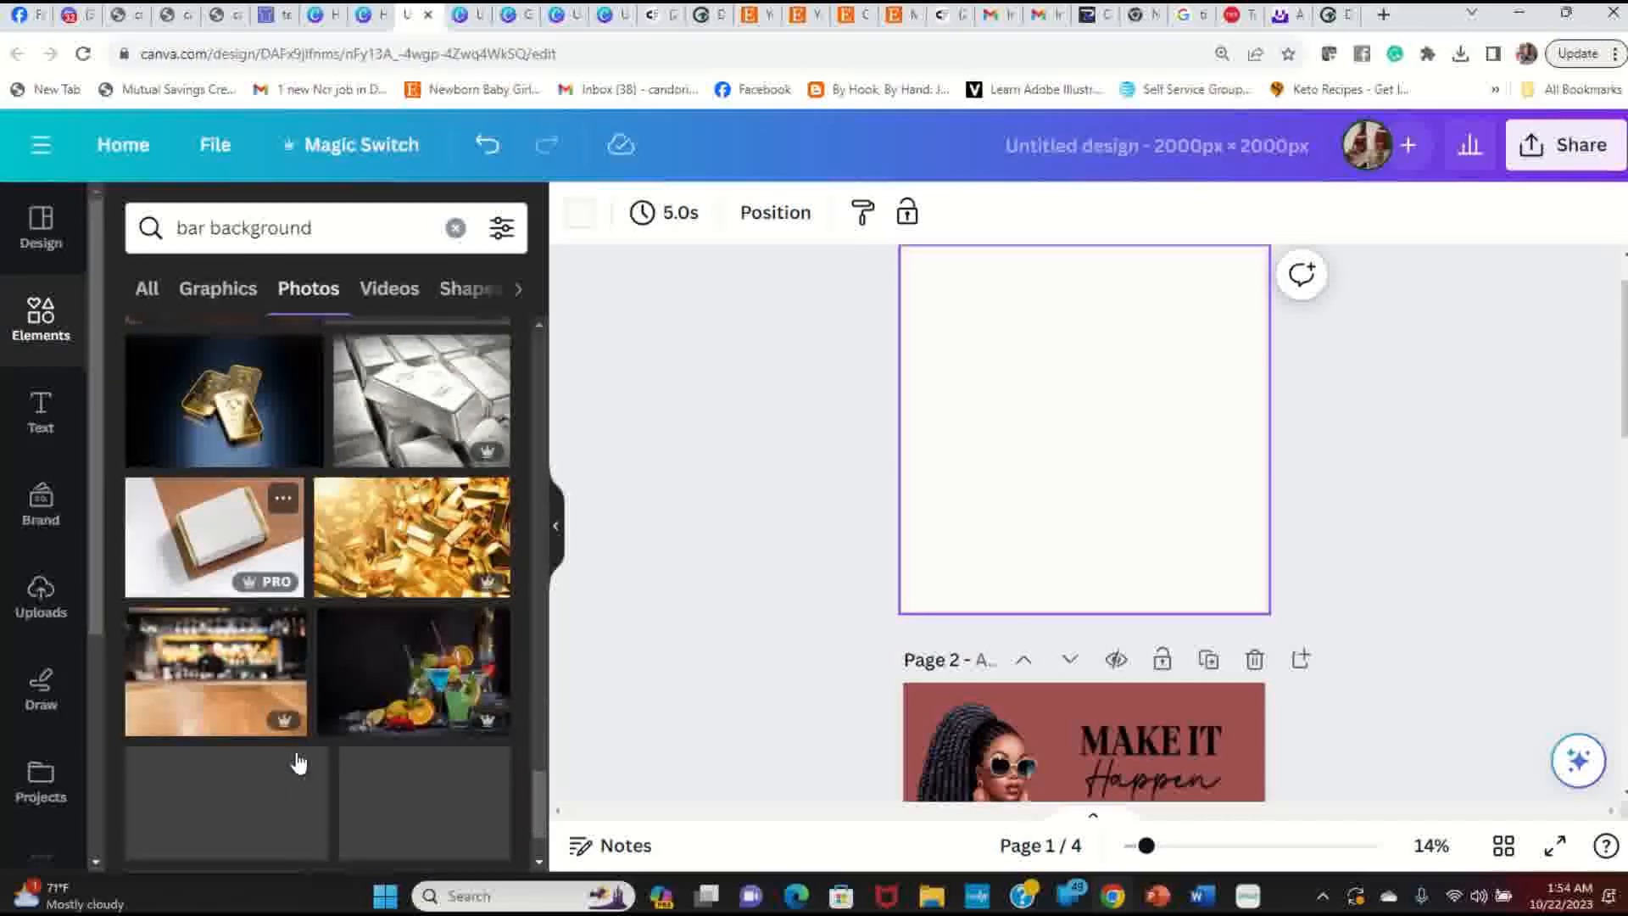
pyautogui.scroll(-8, 297, 752)
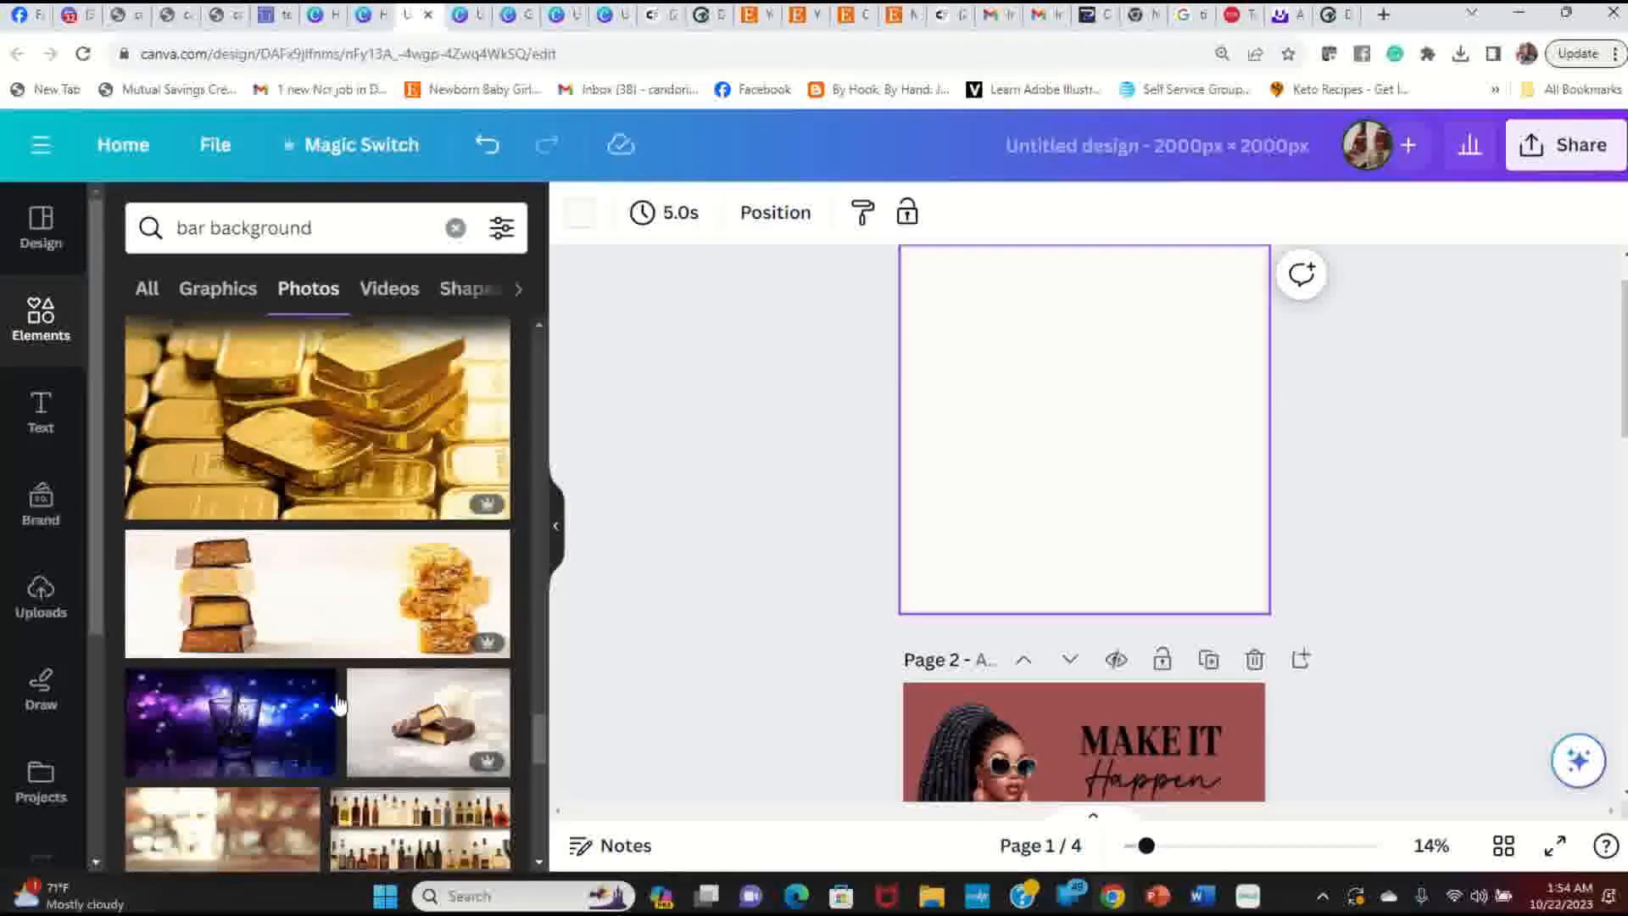
pyautogui.scroll(-6, 343, 742)
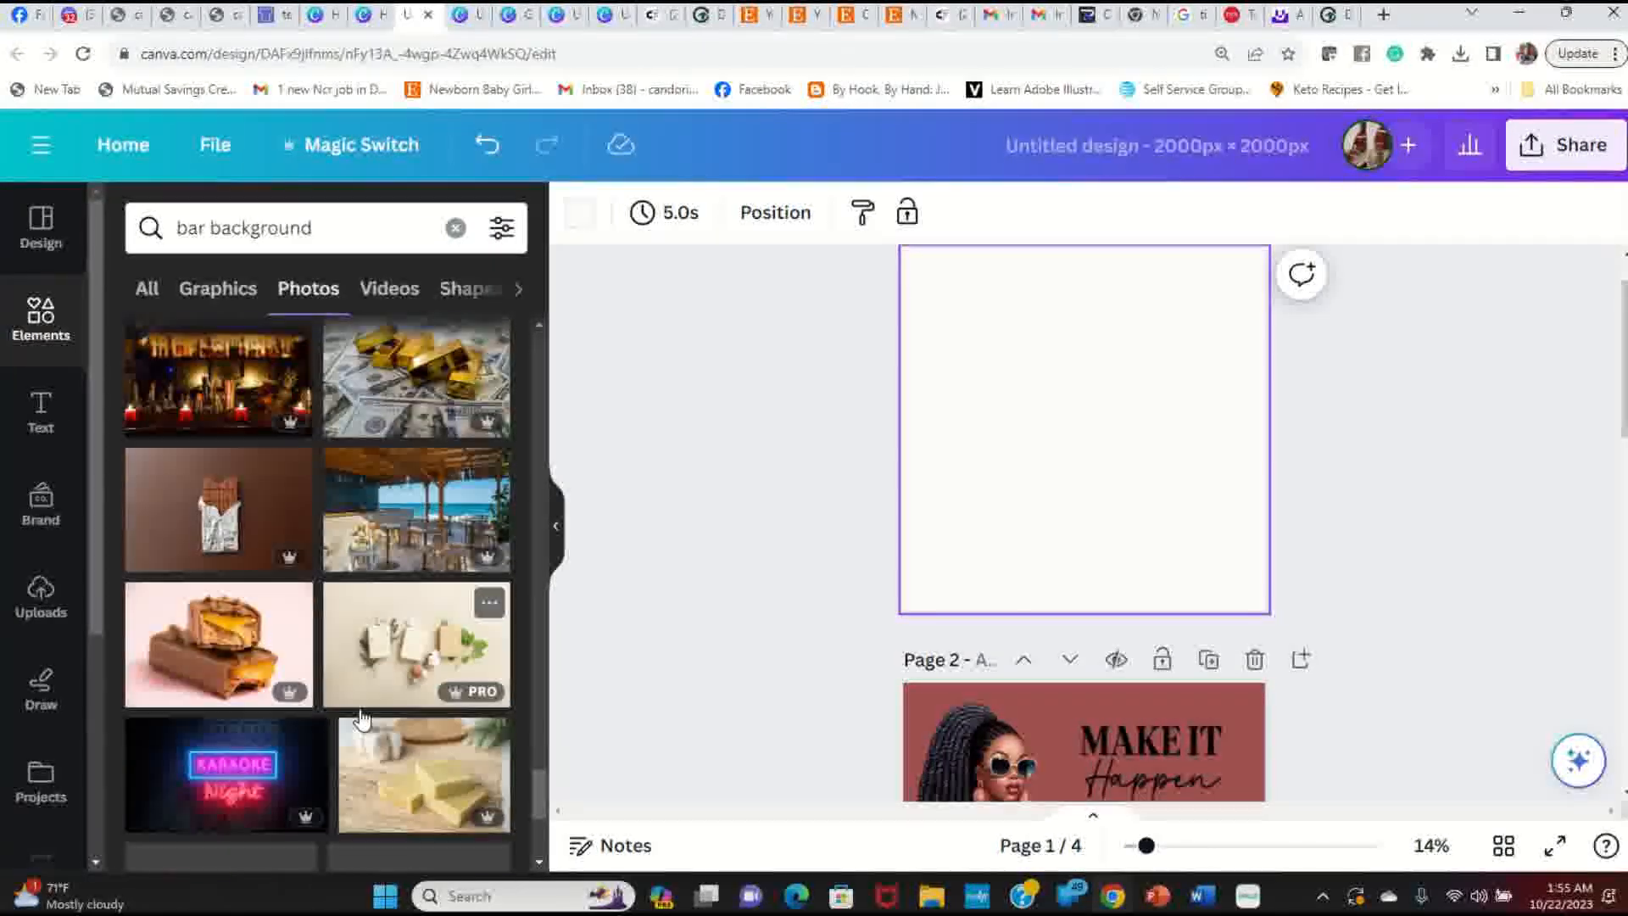
pyautogui.scroll(-8, 360, 709)
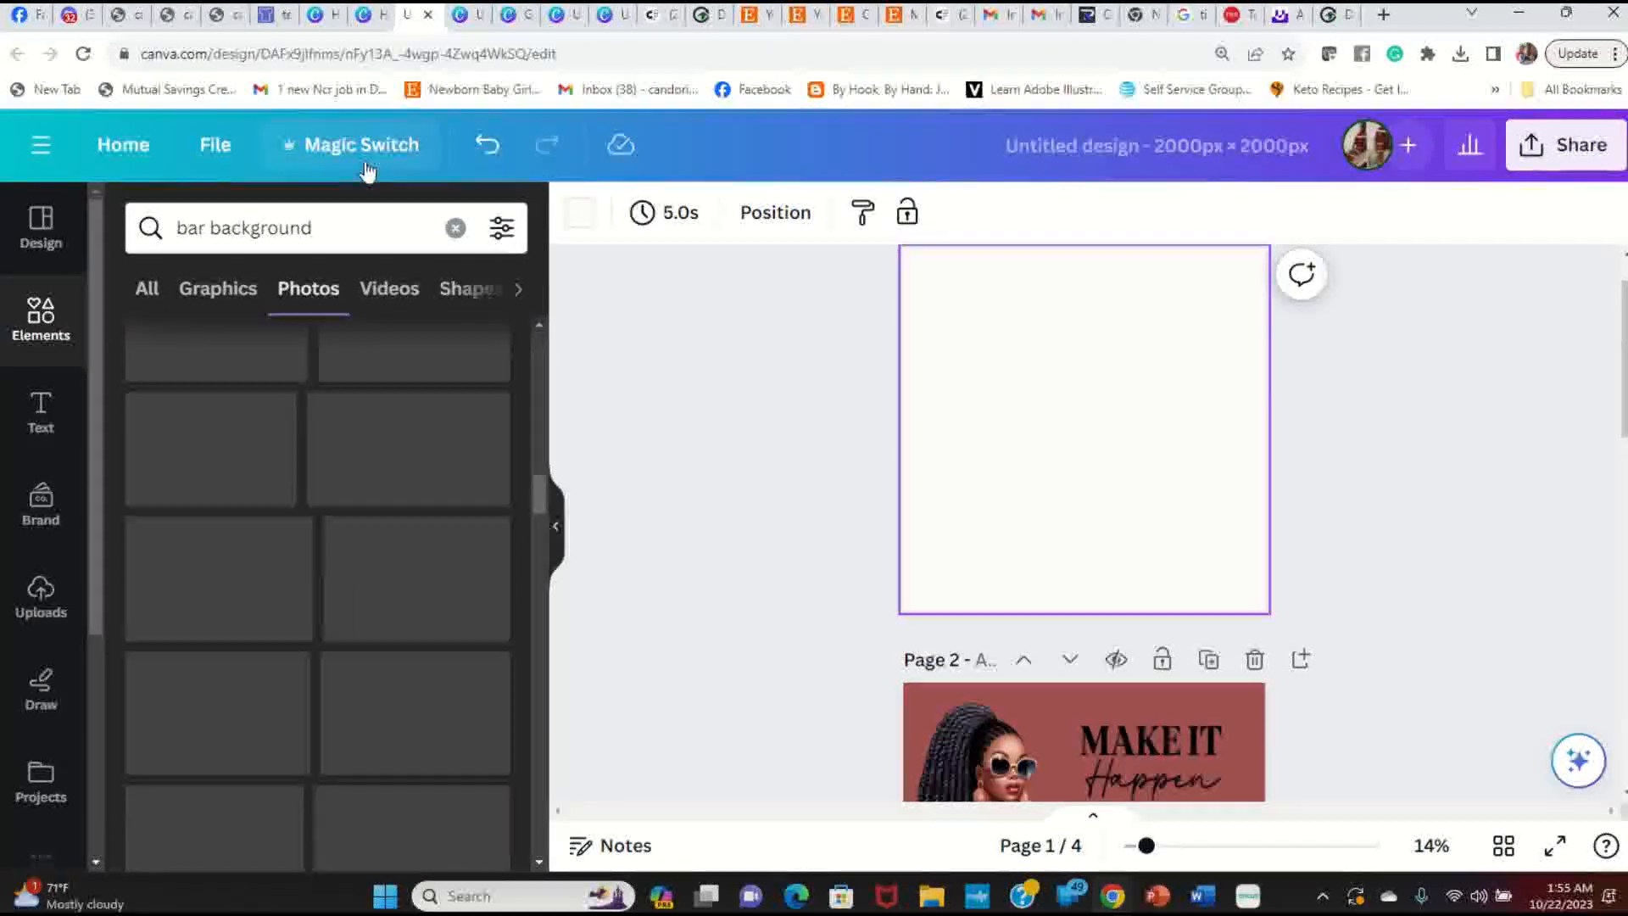
pyautogui.click(357, 229)
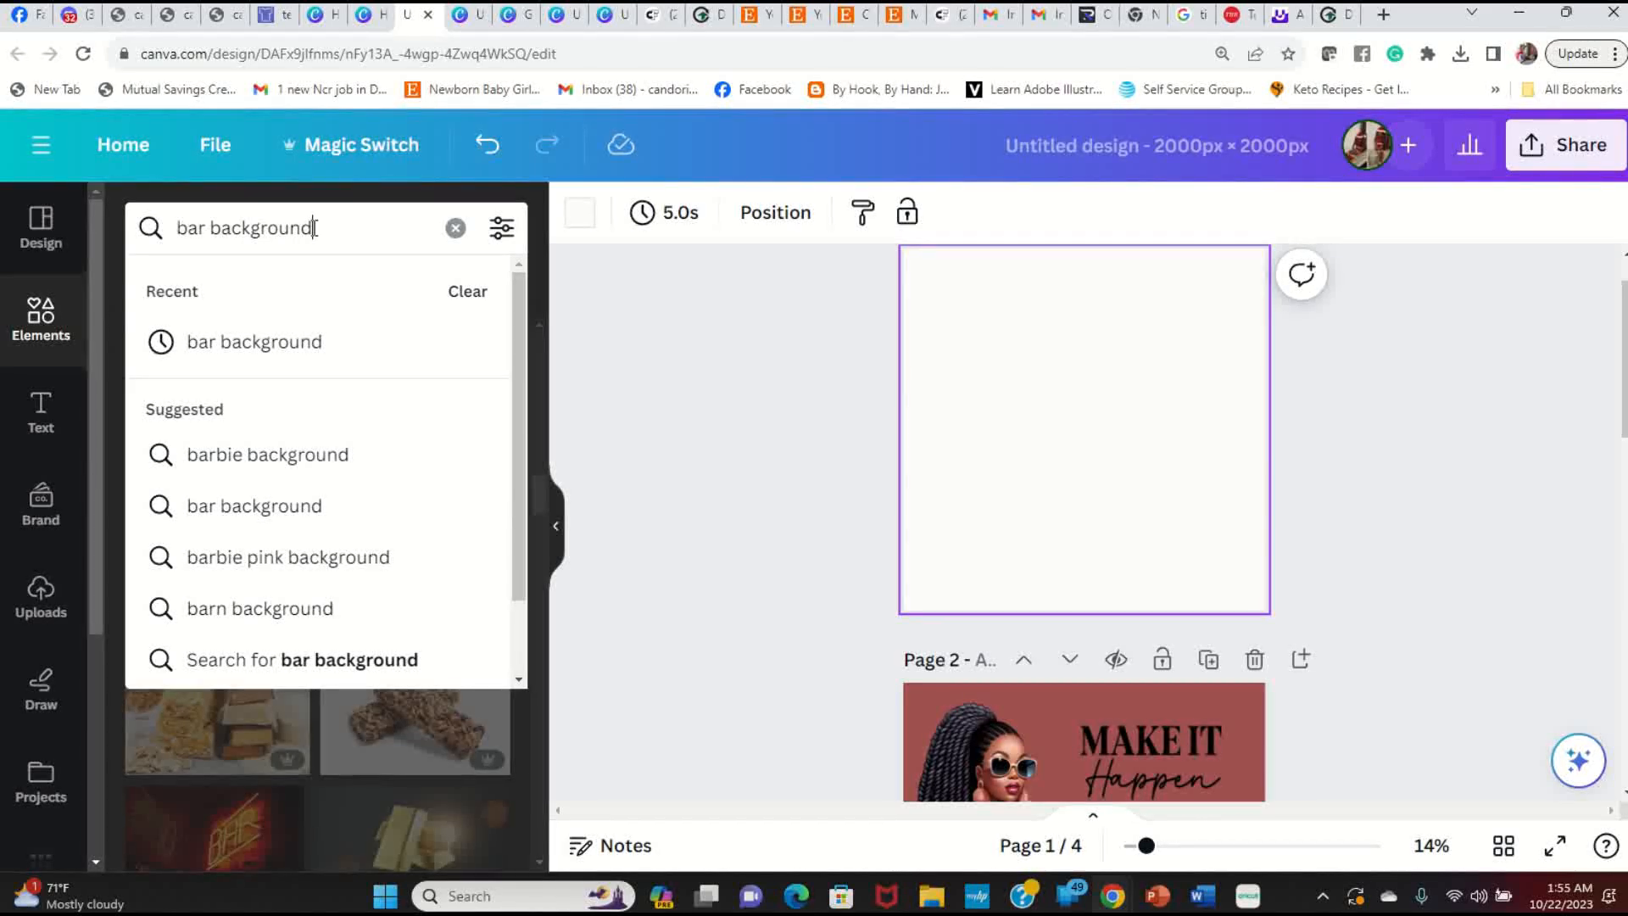
# Step: Change the photo search from 'bar background' to 'bar stool' and add the golden-lit bar-counter photo to page 1
pyautogui.press('Return')
pyautogui.press('BackSpace')
pyautogui.press('BackSpace')
pyautogui.press('BackSpace')
pyautogui.press('BackSpace')
pyautogui.press('BackSpace')
pyautogui.press('BackSpace')
pyautogui.press('BackSpace')
pyautogui.press('BackSpace')
pyautogui.press('BackSpace')
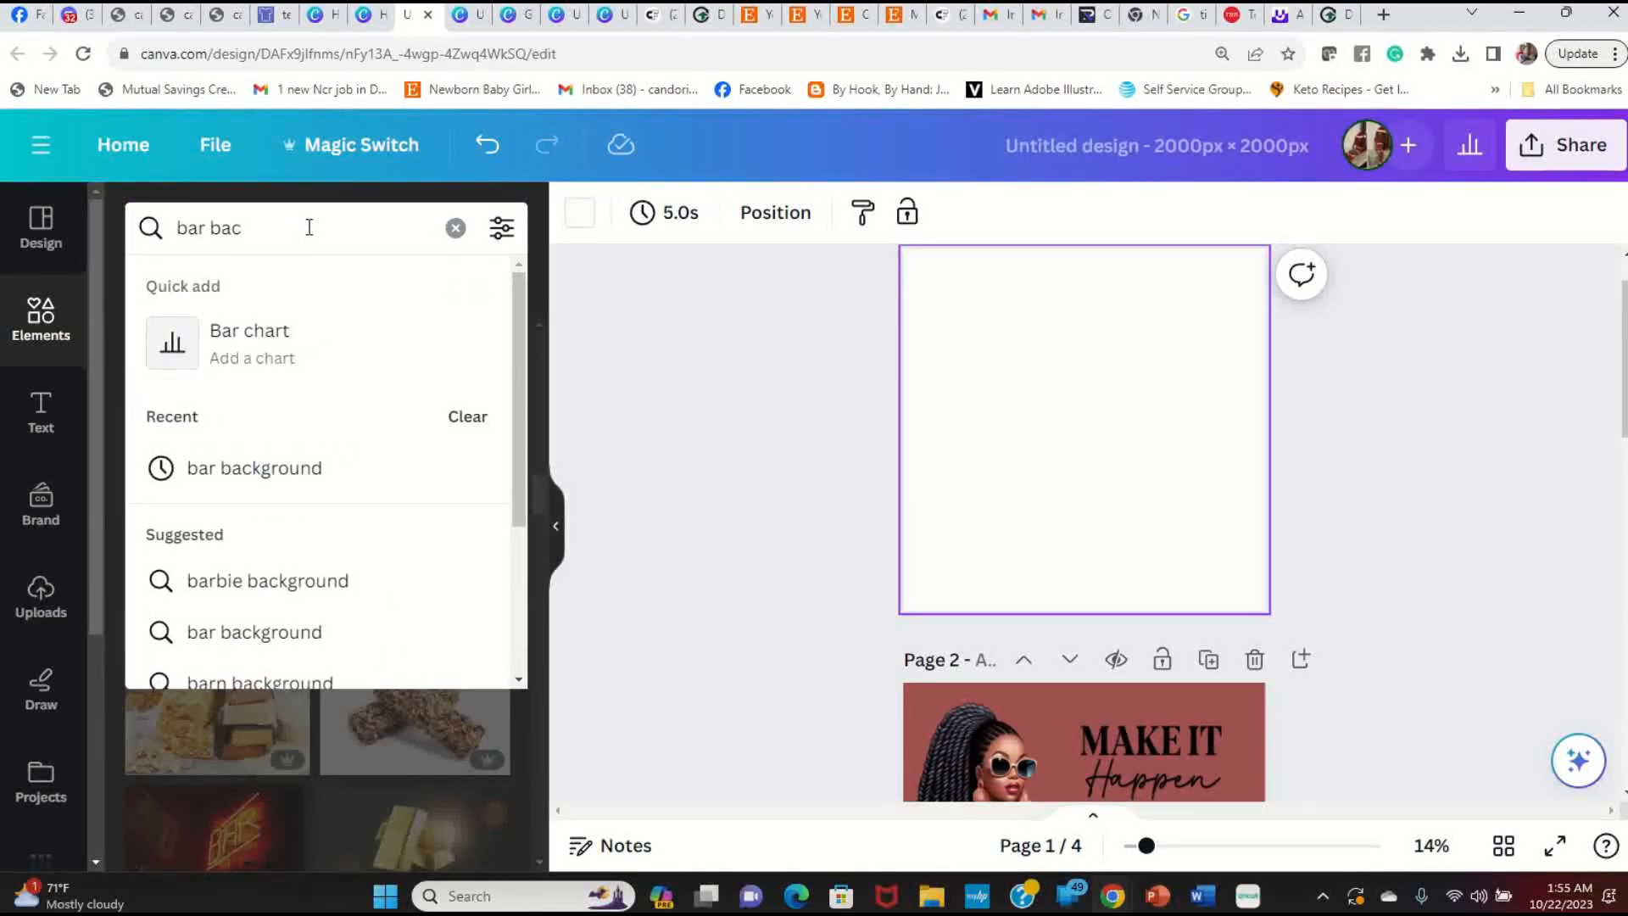
pyautogui.press('BackSpace')
pyautogui.press('BackSpace')
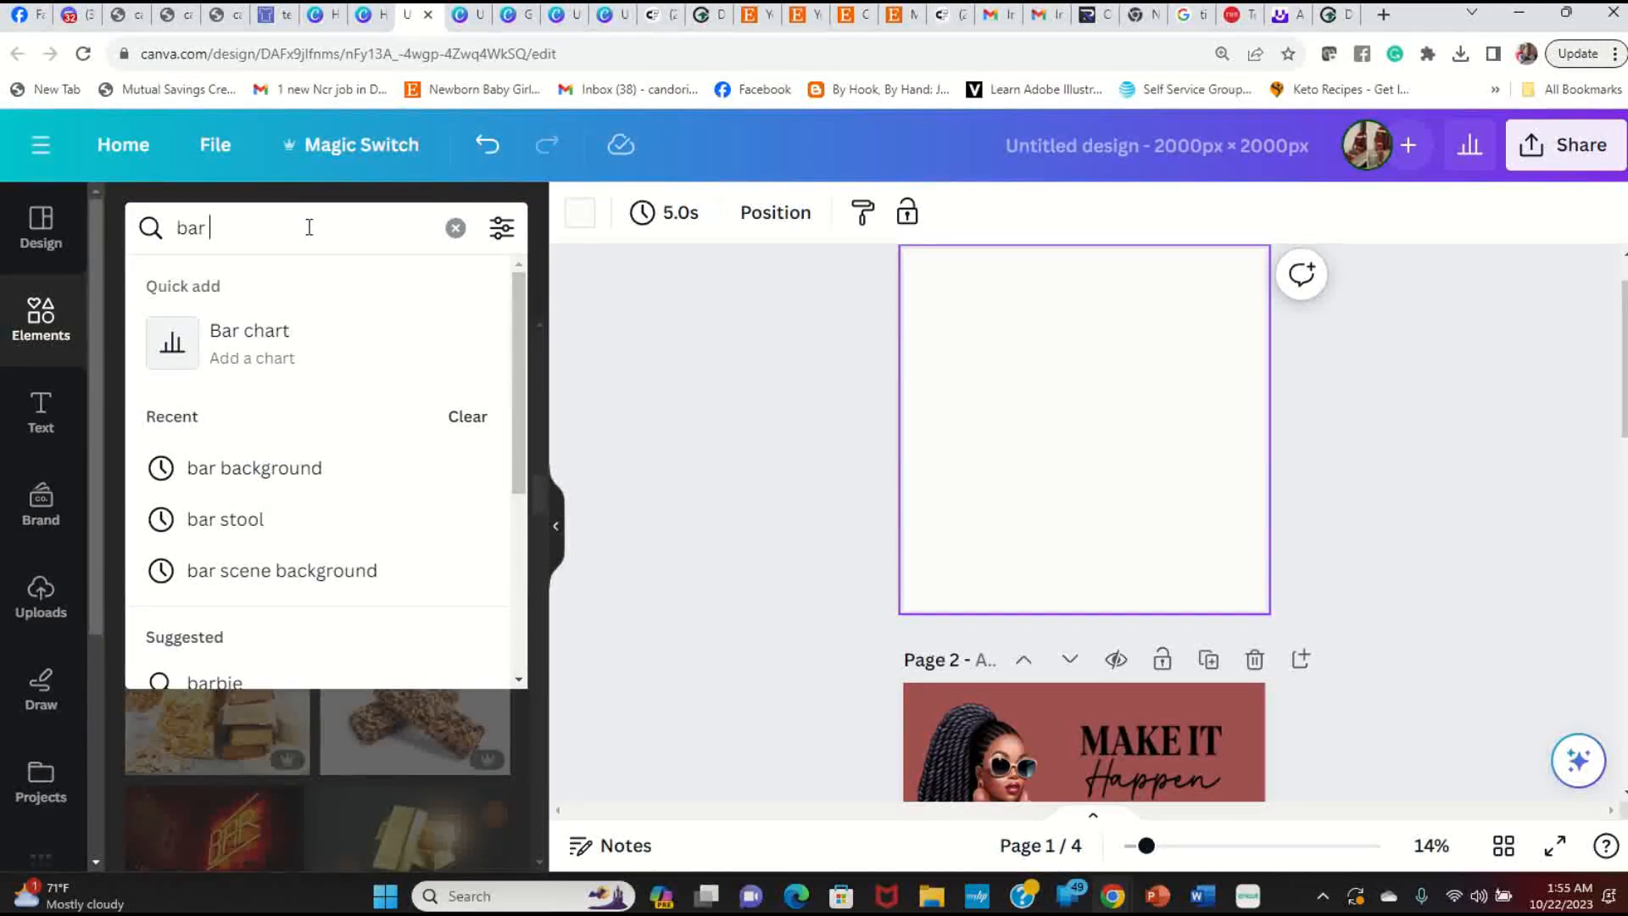
pyautogui.click(237, 531)
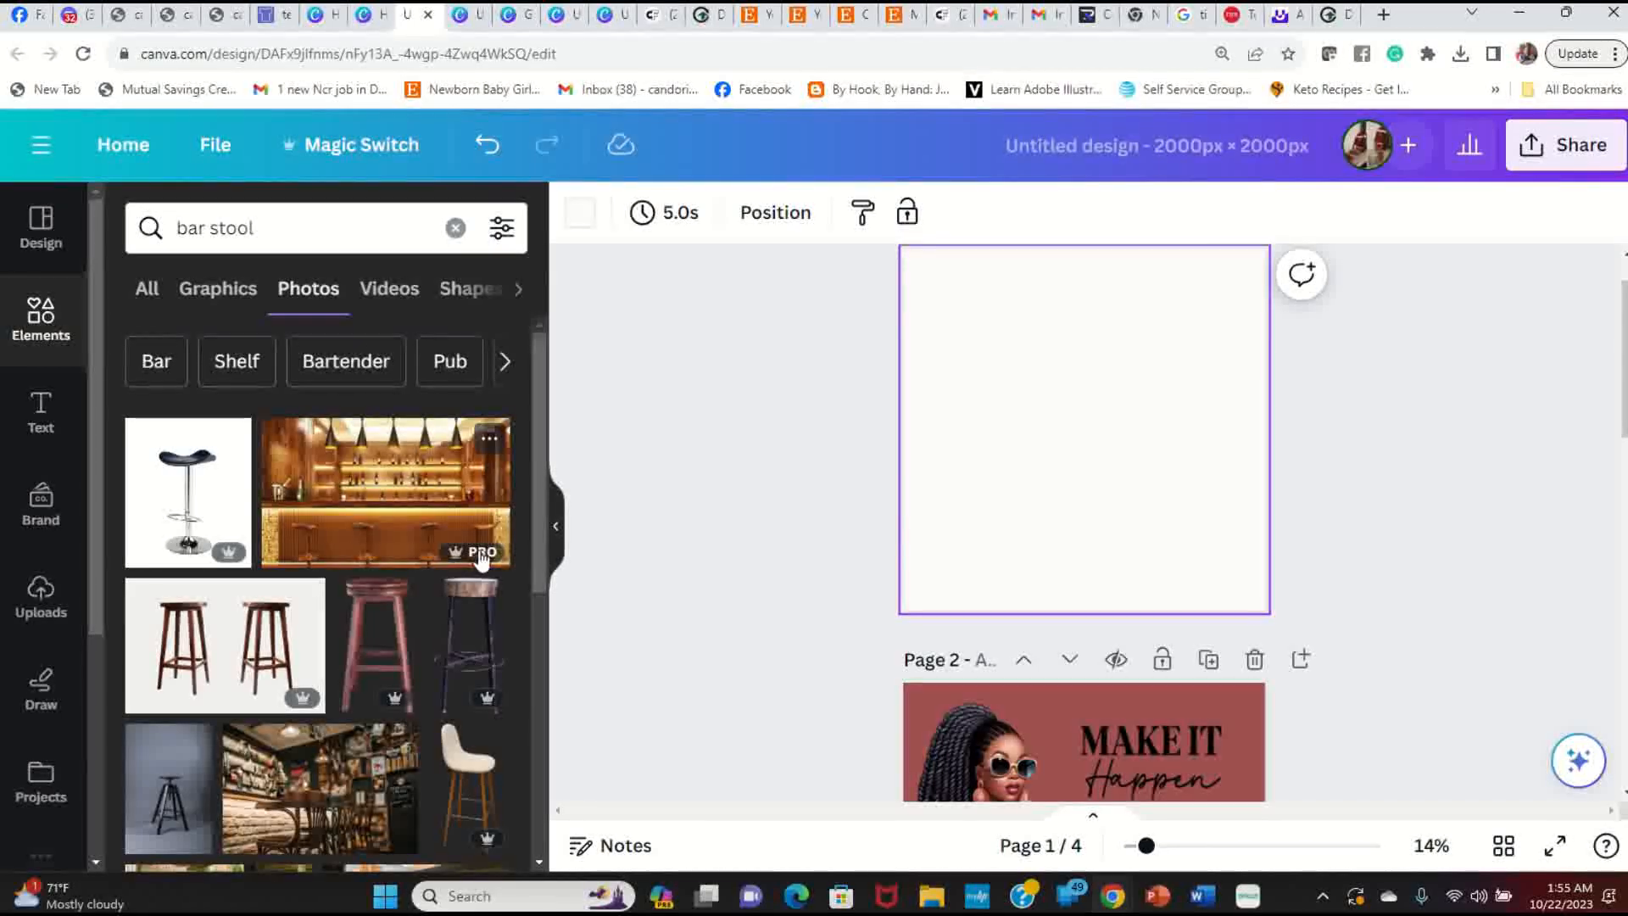
pyautogui.click(421, 490)
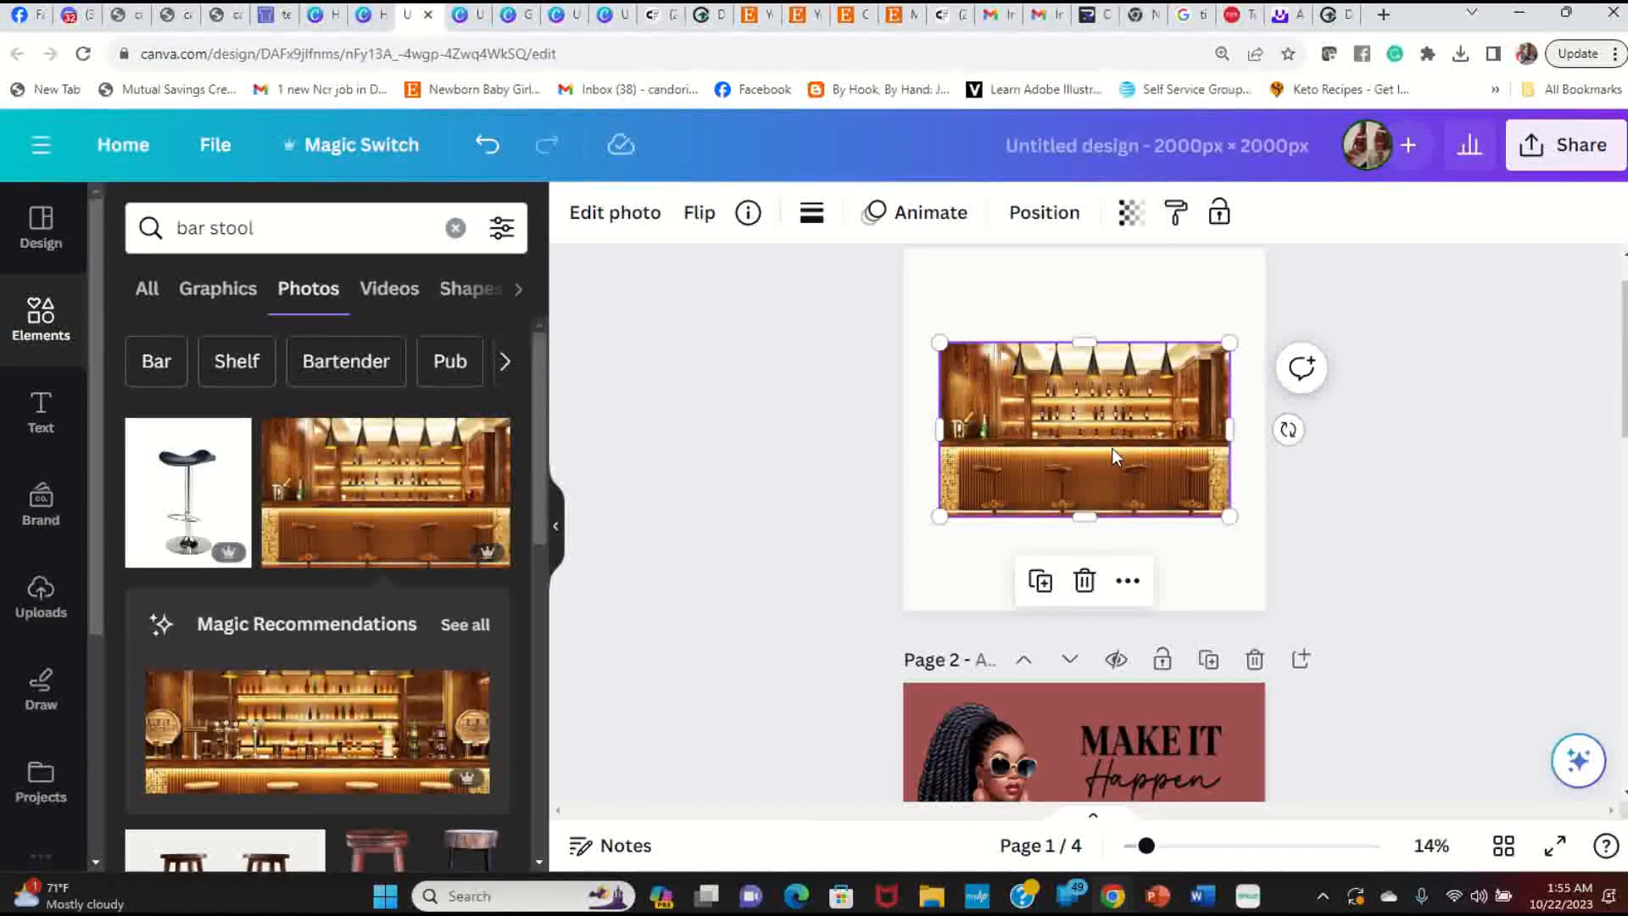
# Step: Align the bar-counter photo to the left edge of page 1
pyautogui.scroll(1, 988, 436)
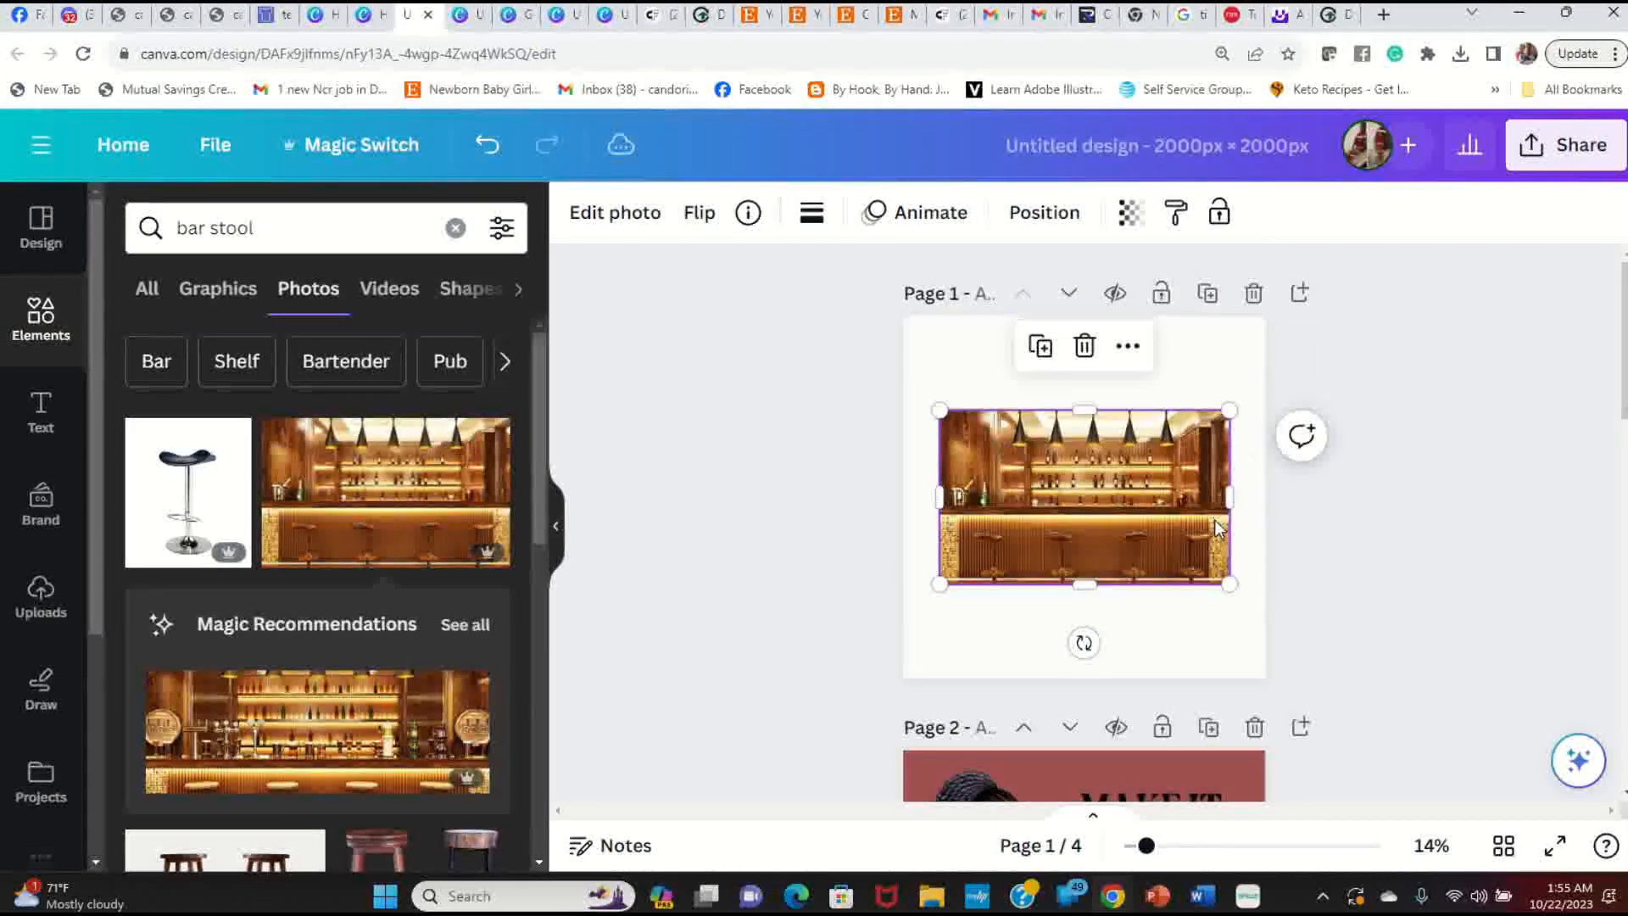
pyautogui.click(1131, 349)
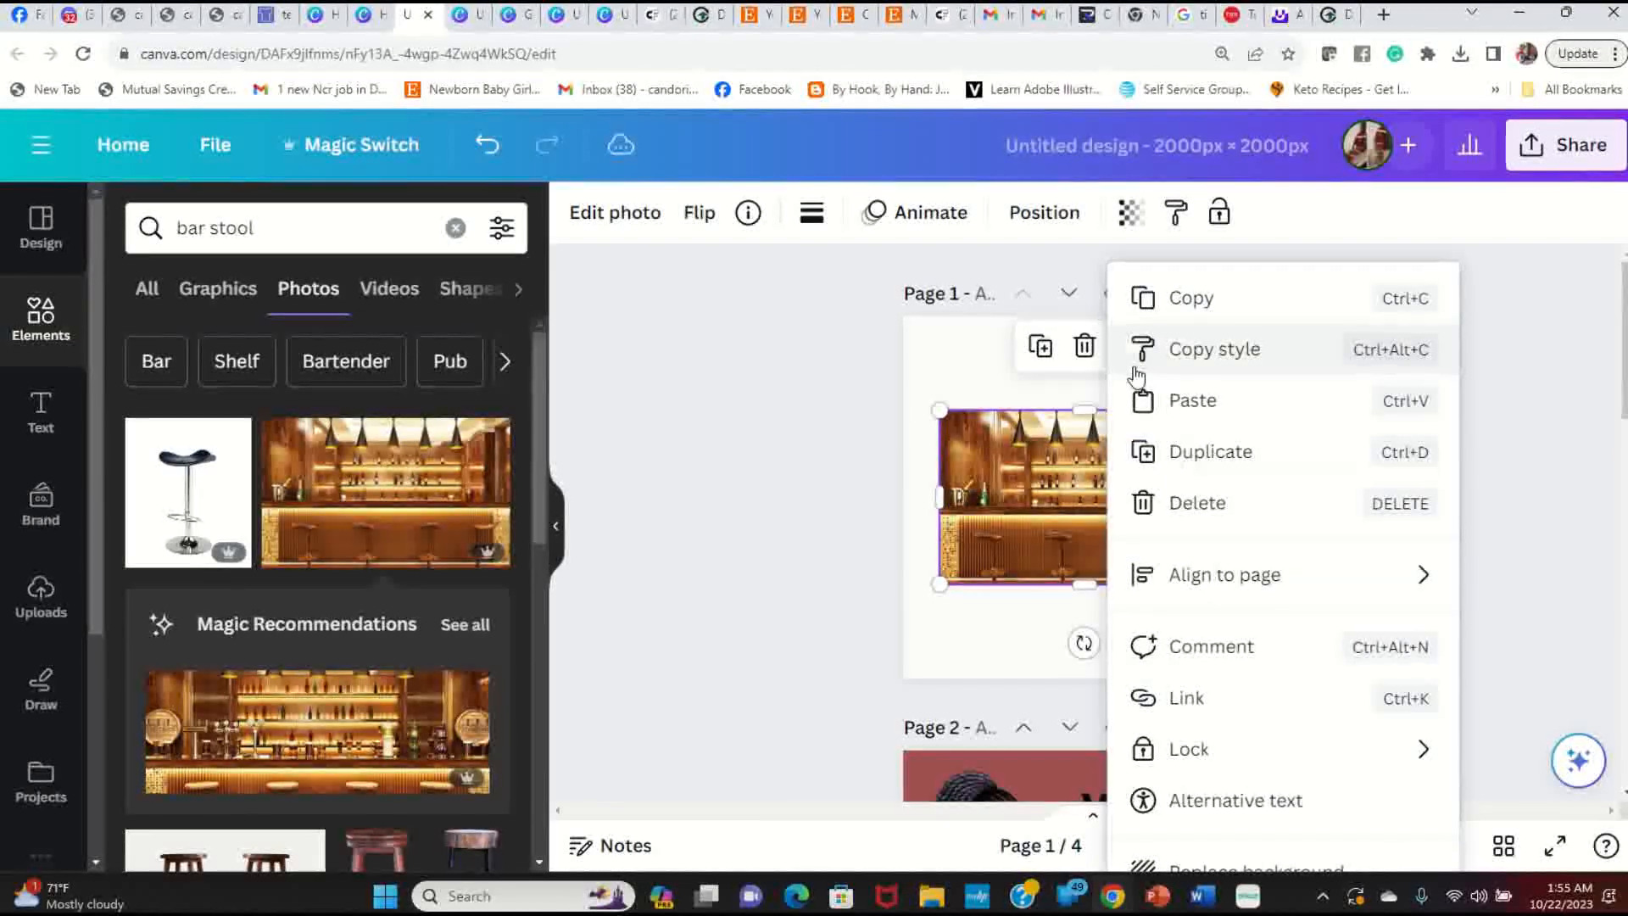
pyautogui.moveTo(1204, 583)
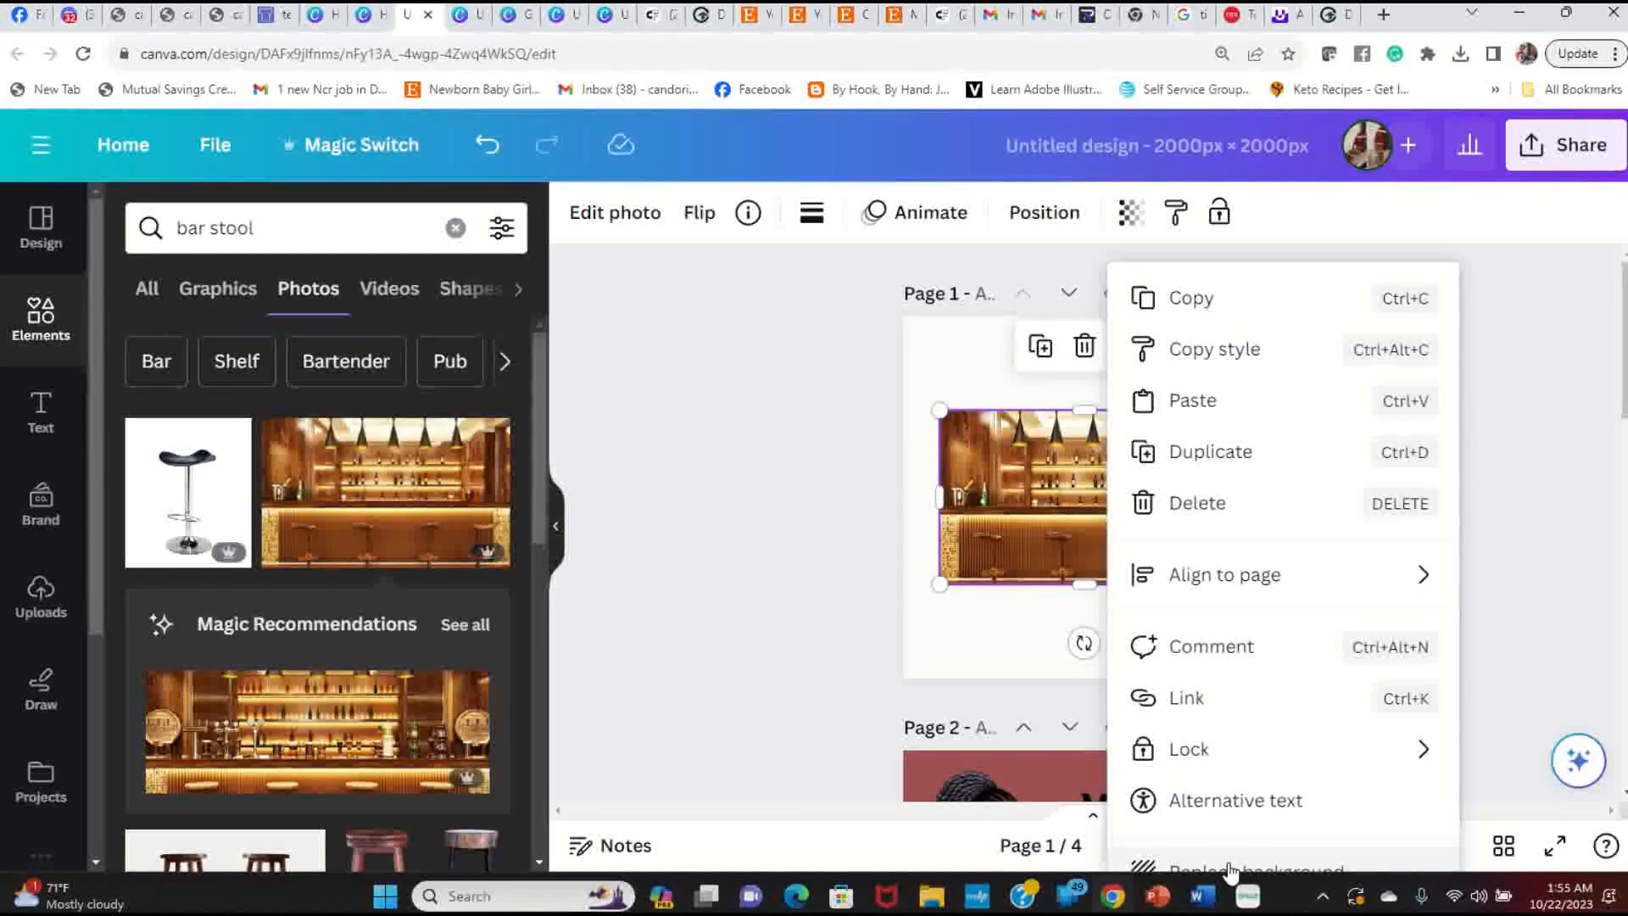
pyautogui.scroll(-2, 1503, 660)
pyautogui.scroll(2, 1499, 655)
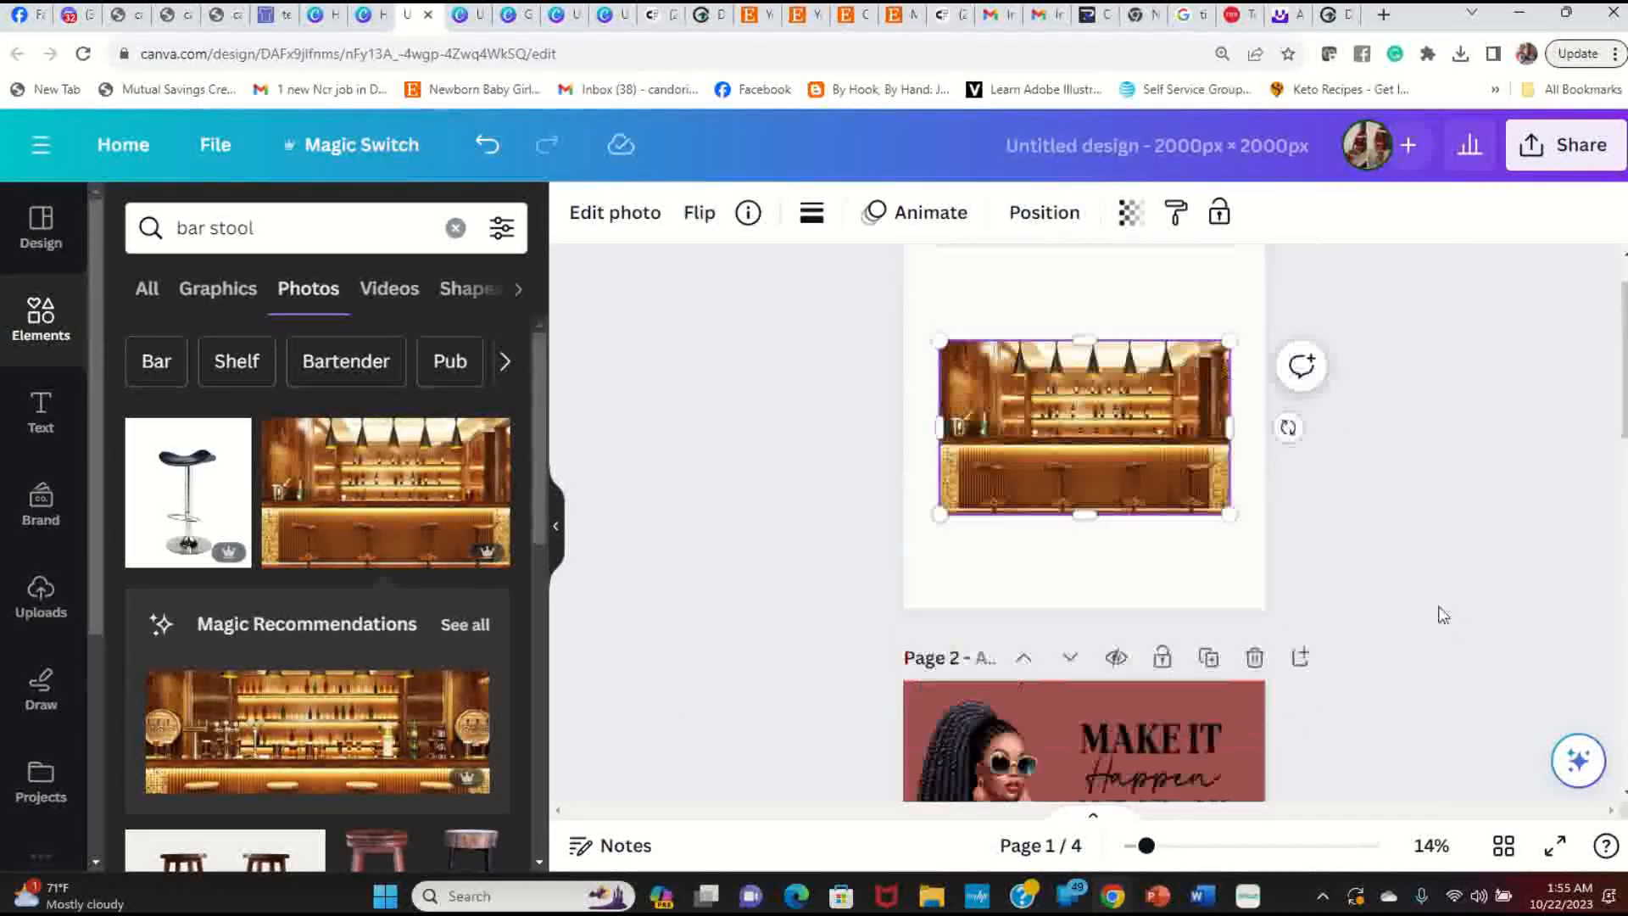
pyautogui.scroll(-1, 1258, 500)
pyautogui.scroll(1, 1222, 463)
pyautogui.scroll(1, 1218, 459)
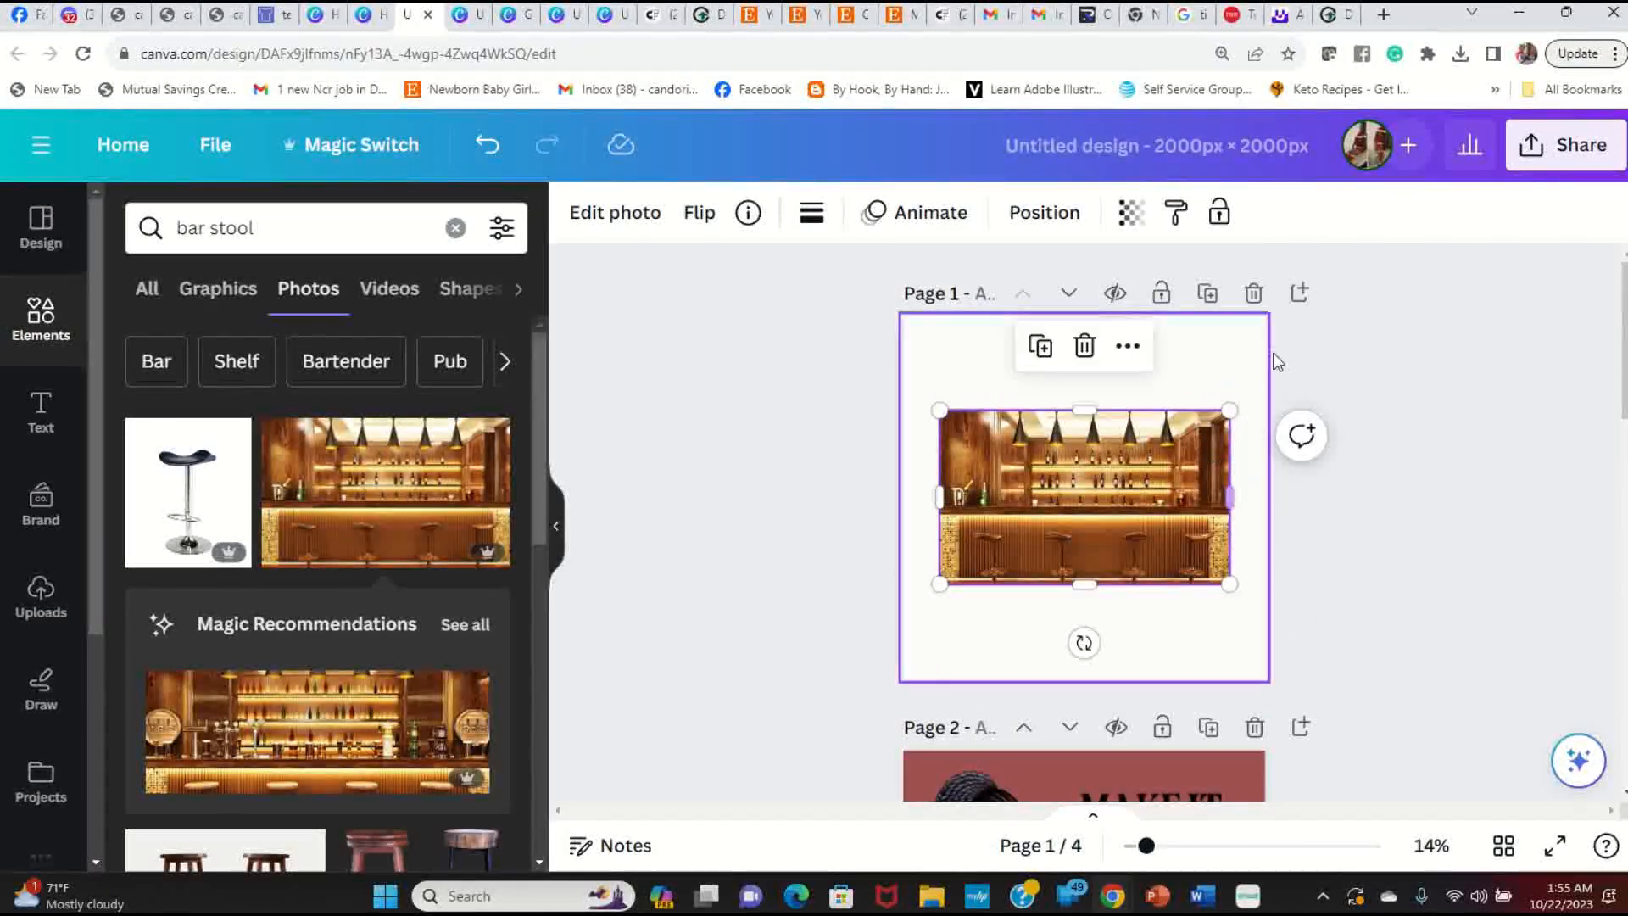
pyautogui.click(1127, 345)
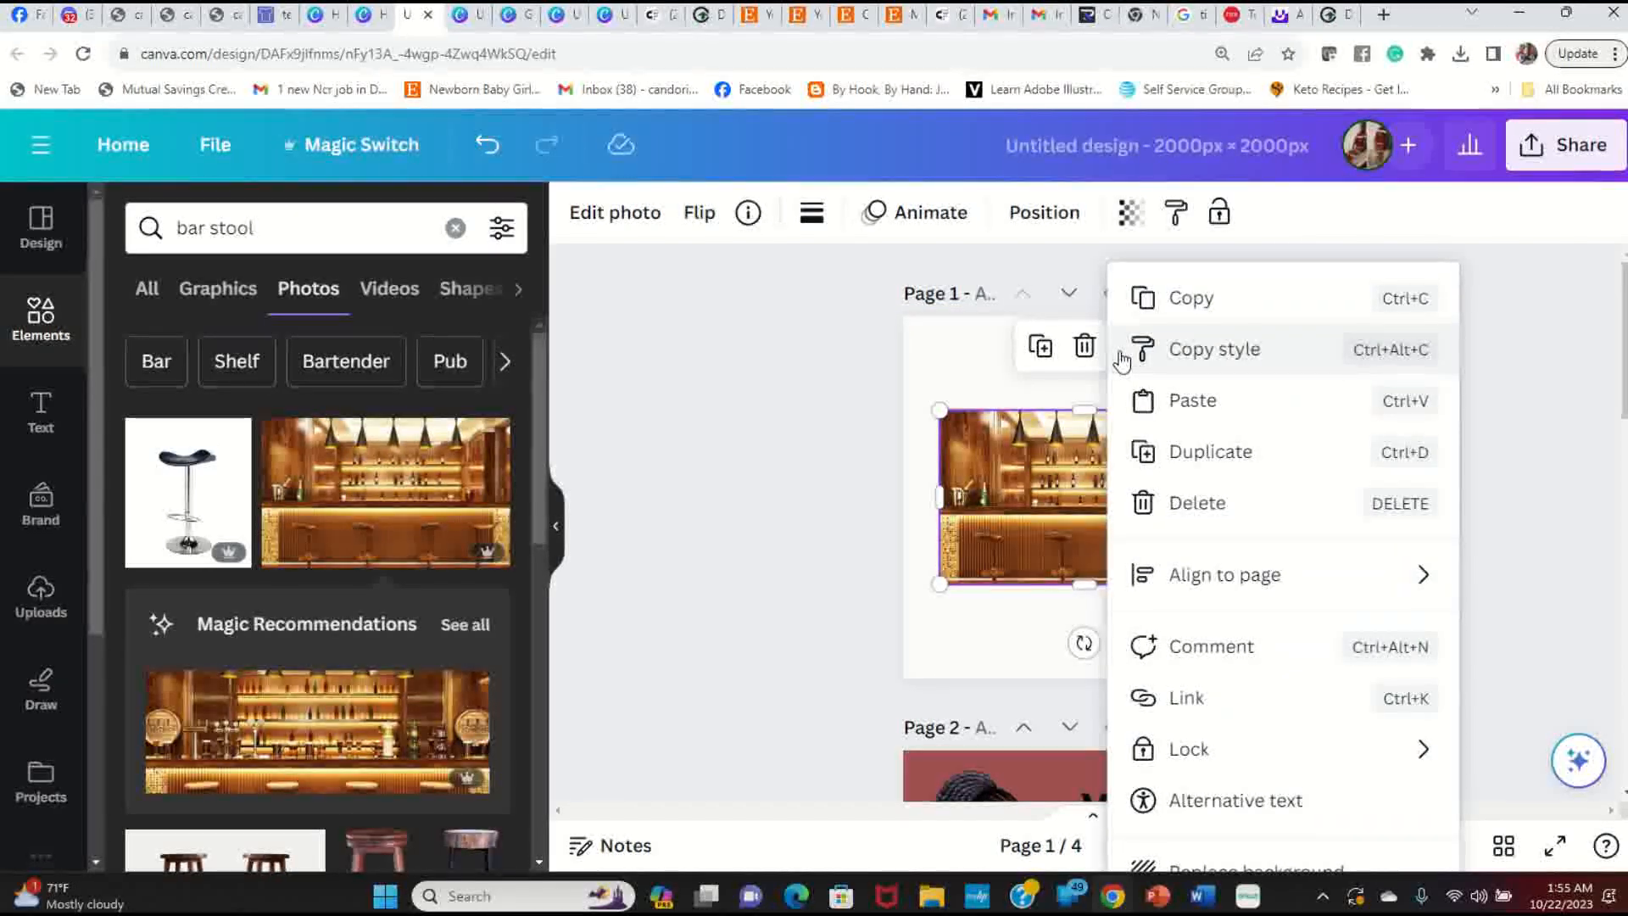
pyautogui.moveTo(1261, 584)
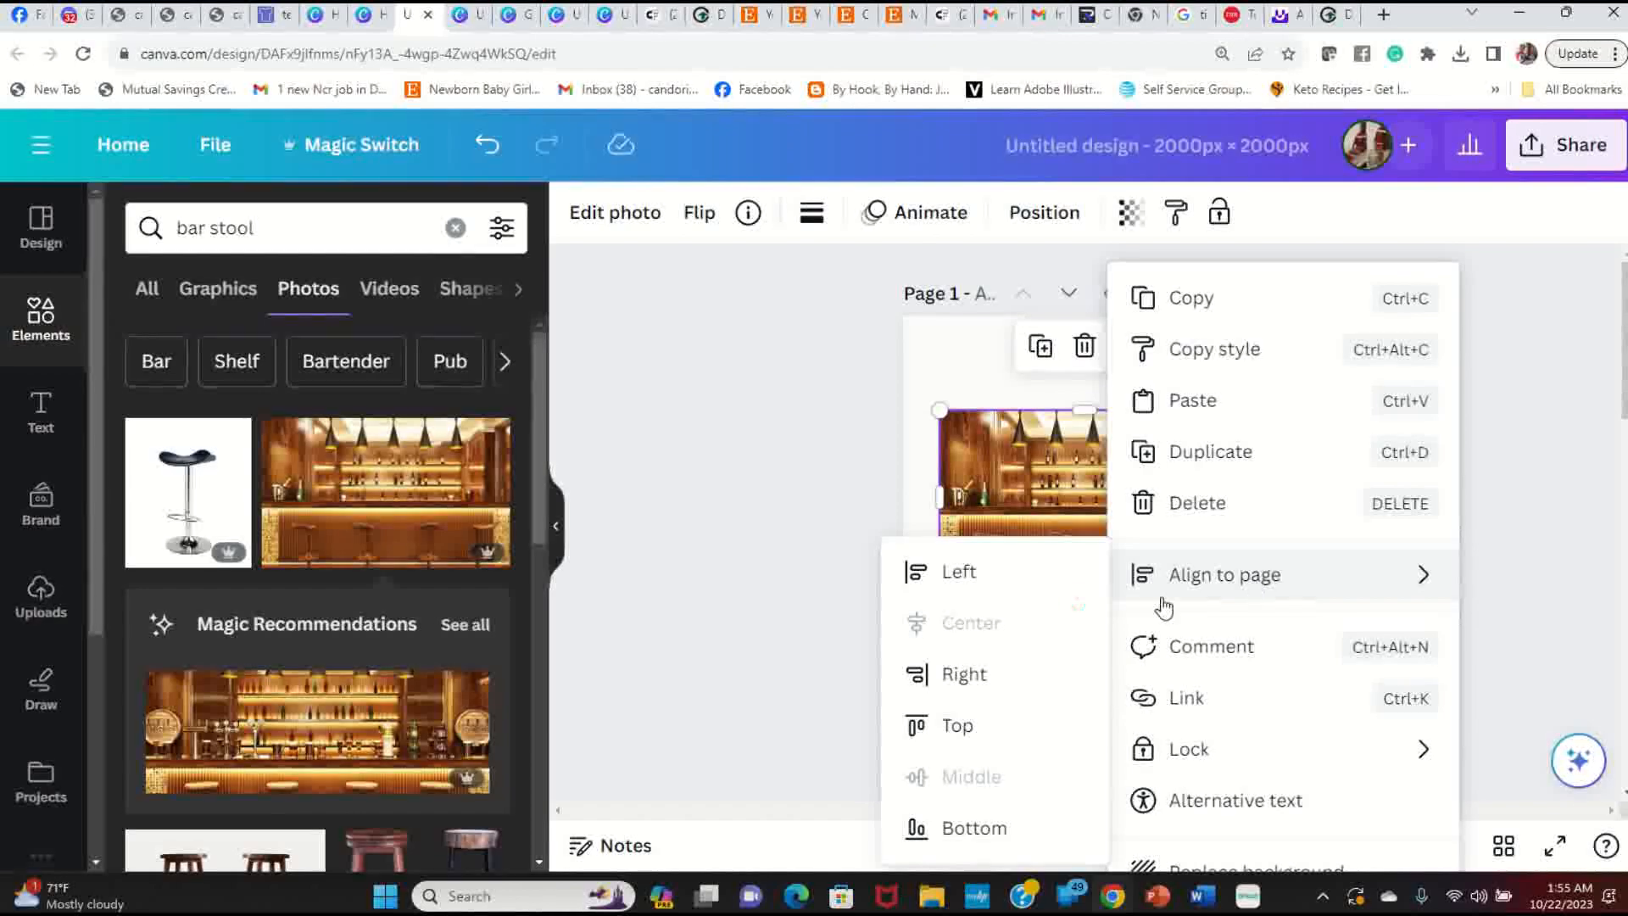
pyautogui.click(967, 575)
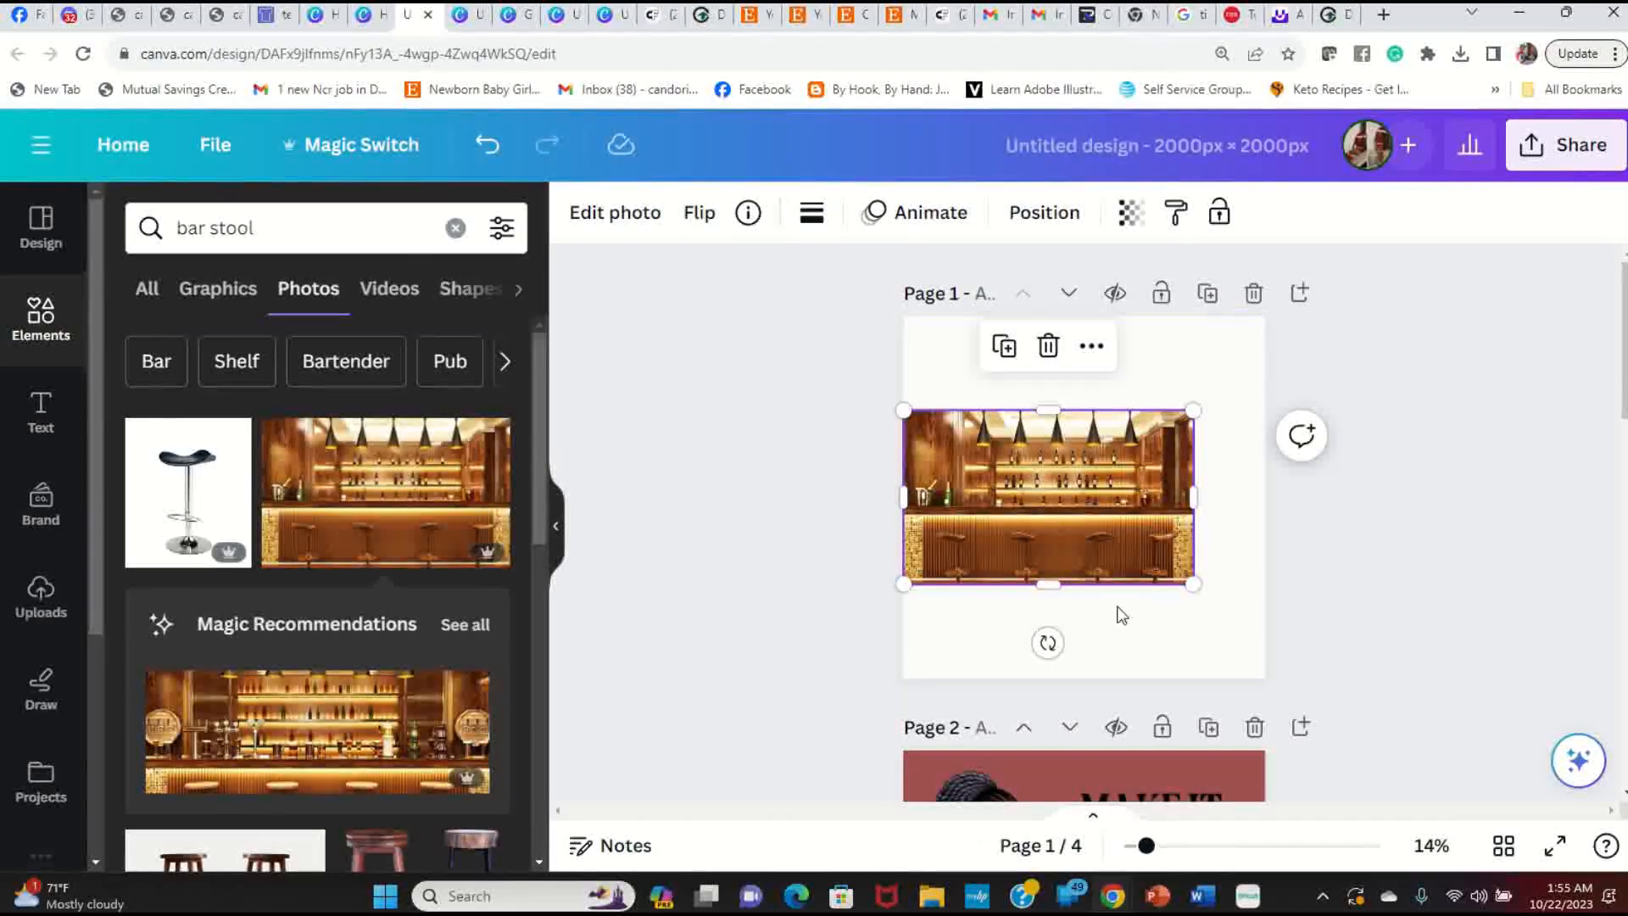
# Step: Re-align the bar photo to the horizontal centre of page 1 and reselect it
pyautogui.click(1091, 346)
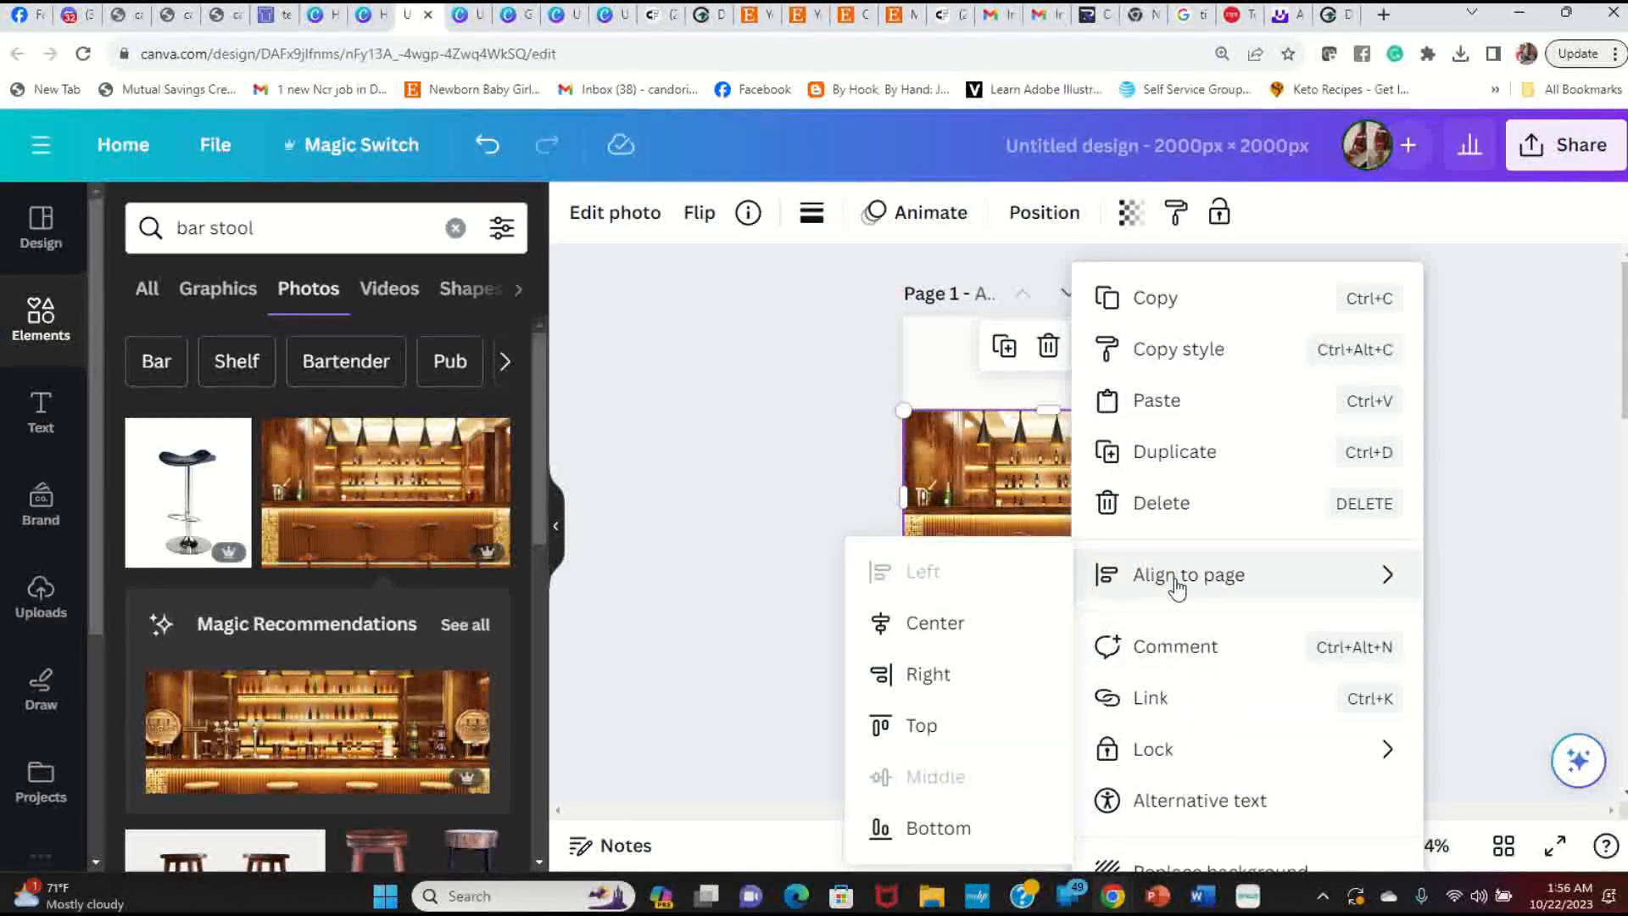
pyautogui.click(964, 627)
pyautogui.click(1342, 521)
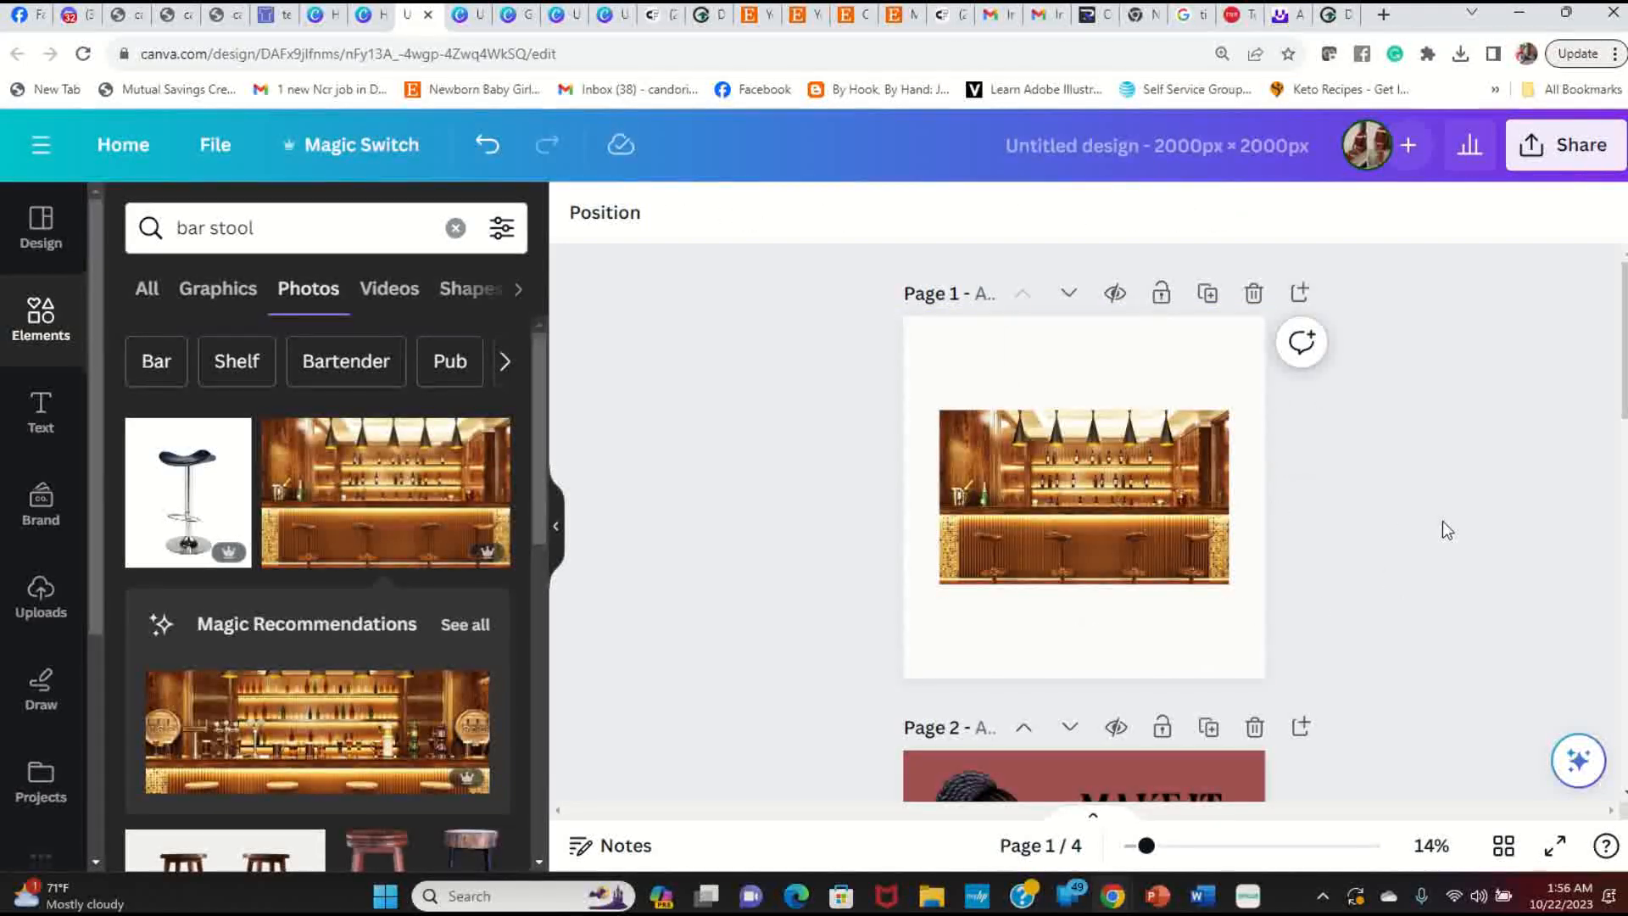
pyautogui.click(1137, 507)
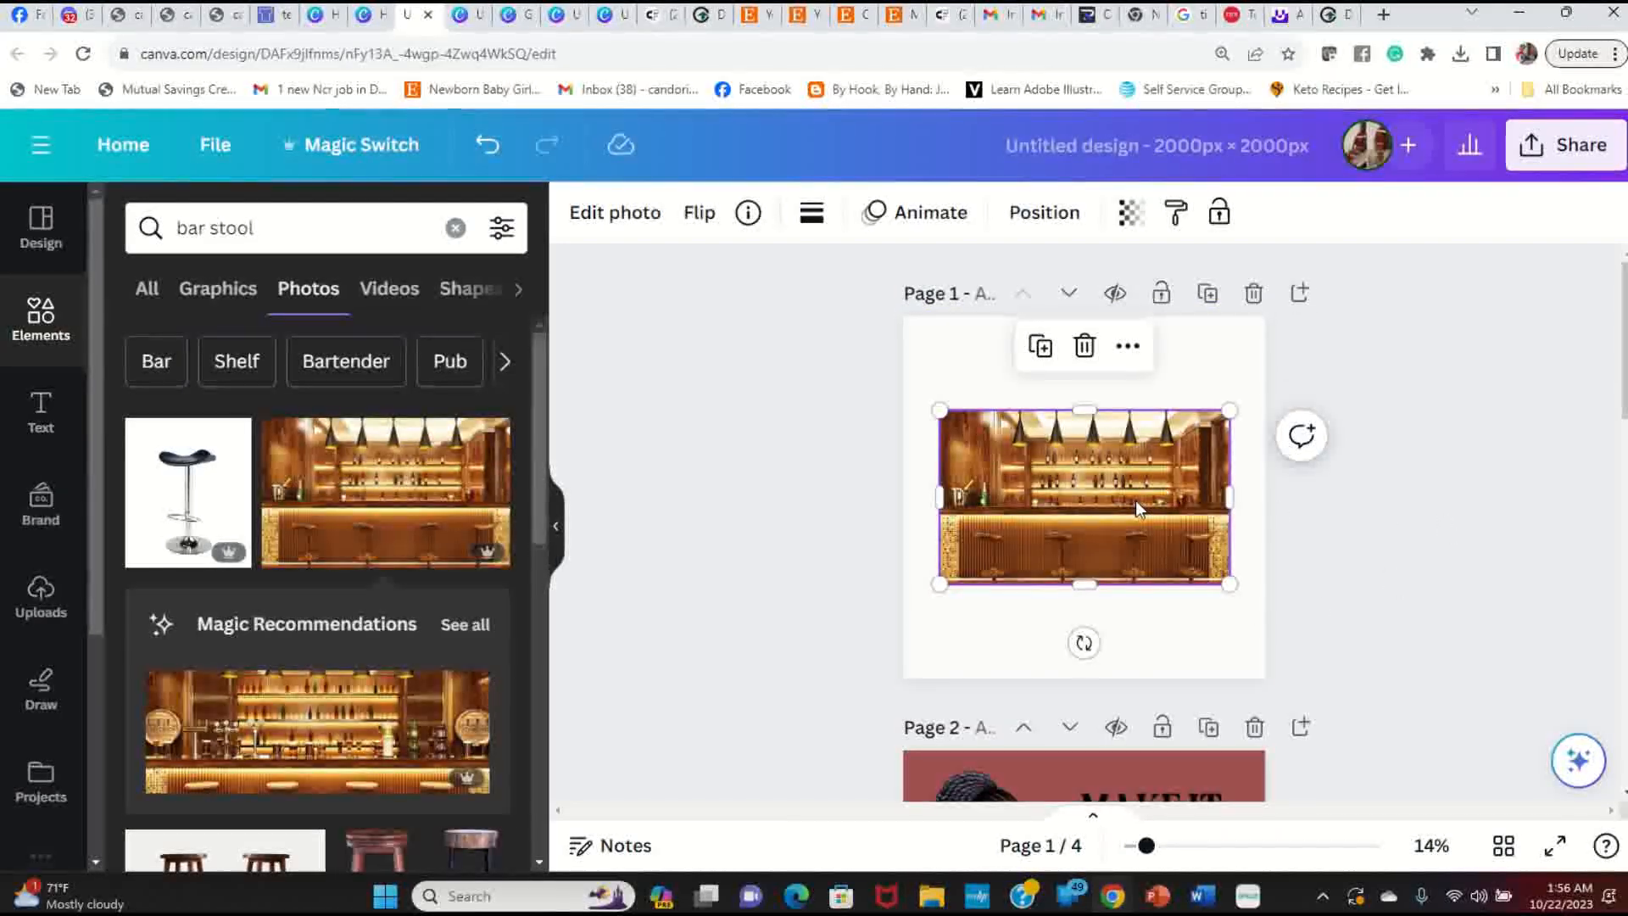
# Step: Set the bar photo as the page background, then remove it and re-add the photo
pyautogui.rightClick(1137, 507)
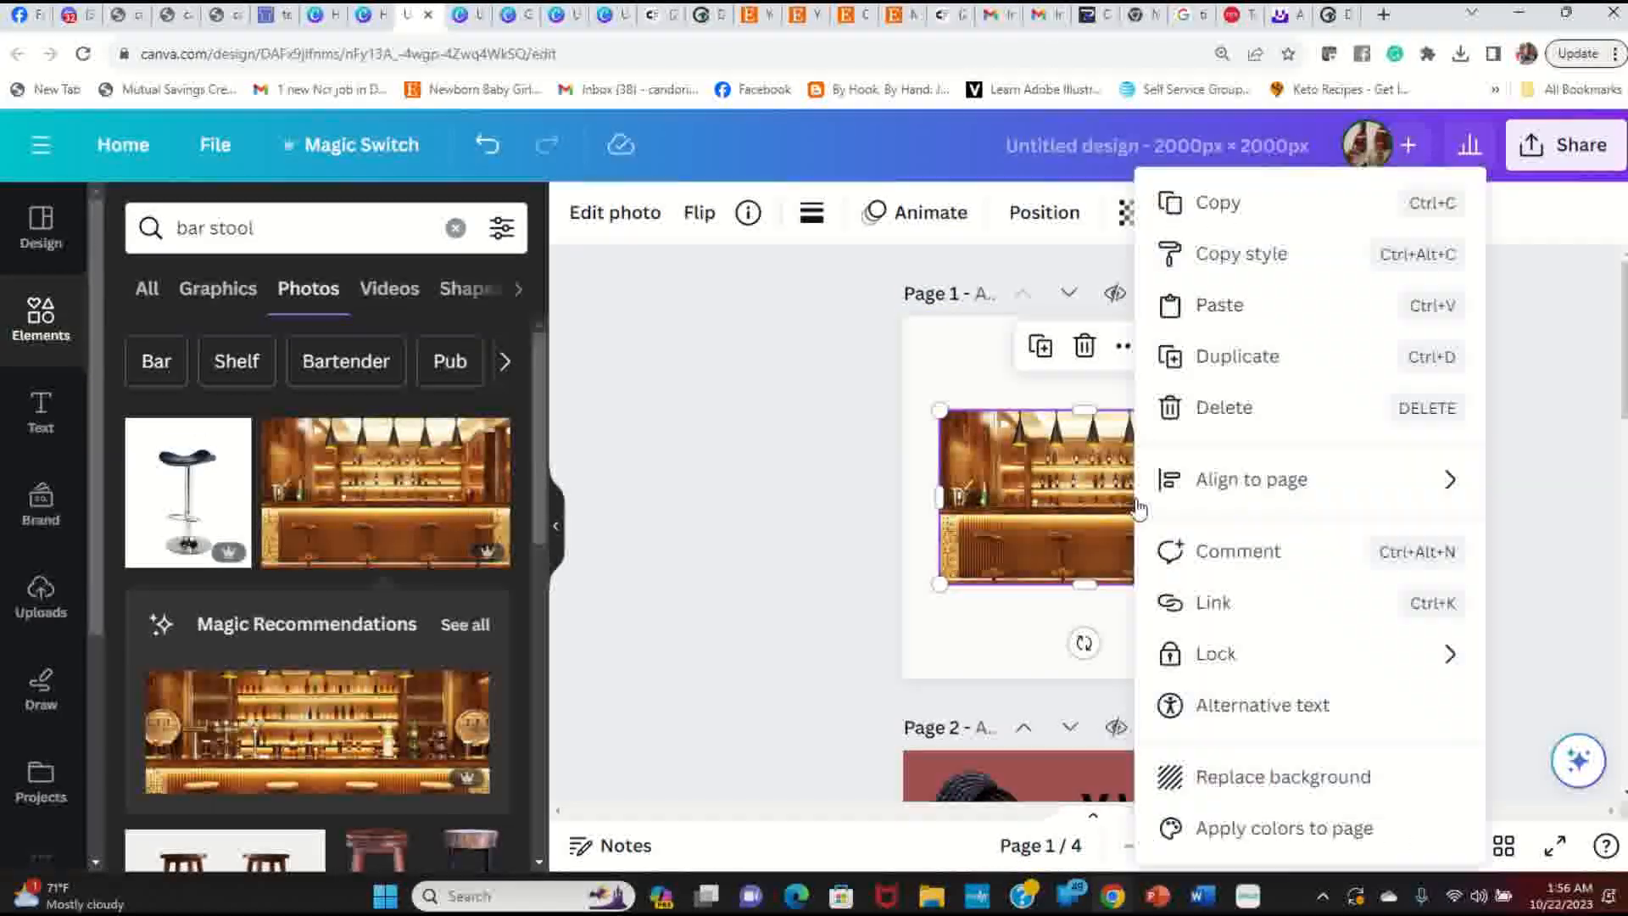
pyautogui.click(1304, 789)
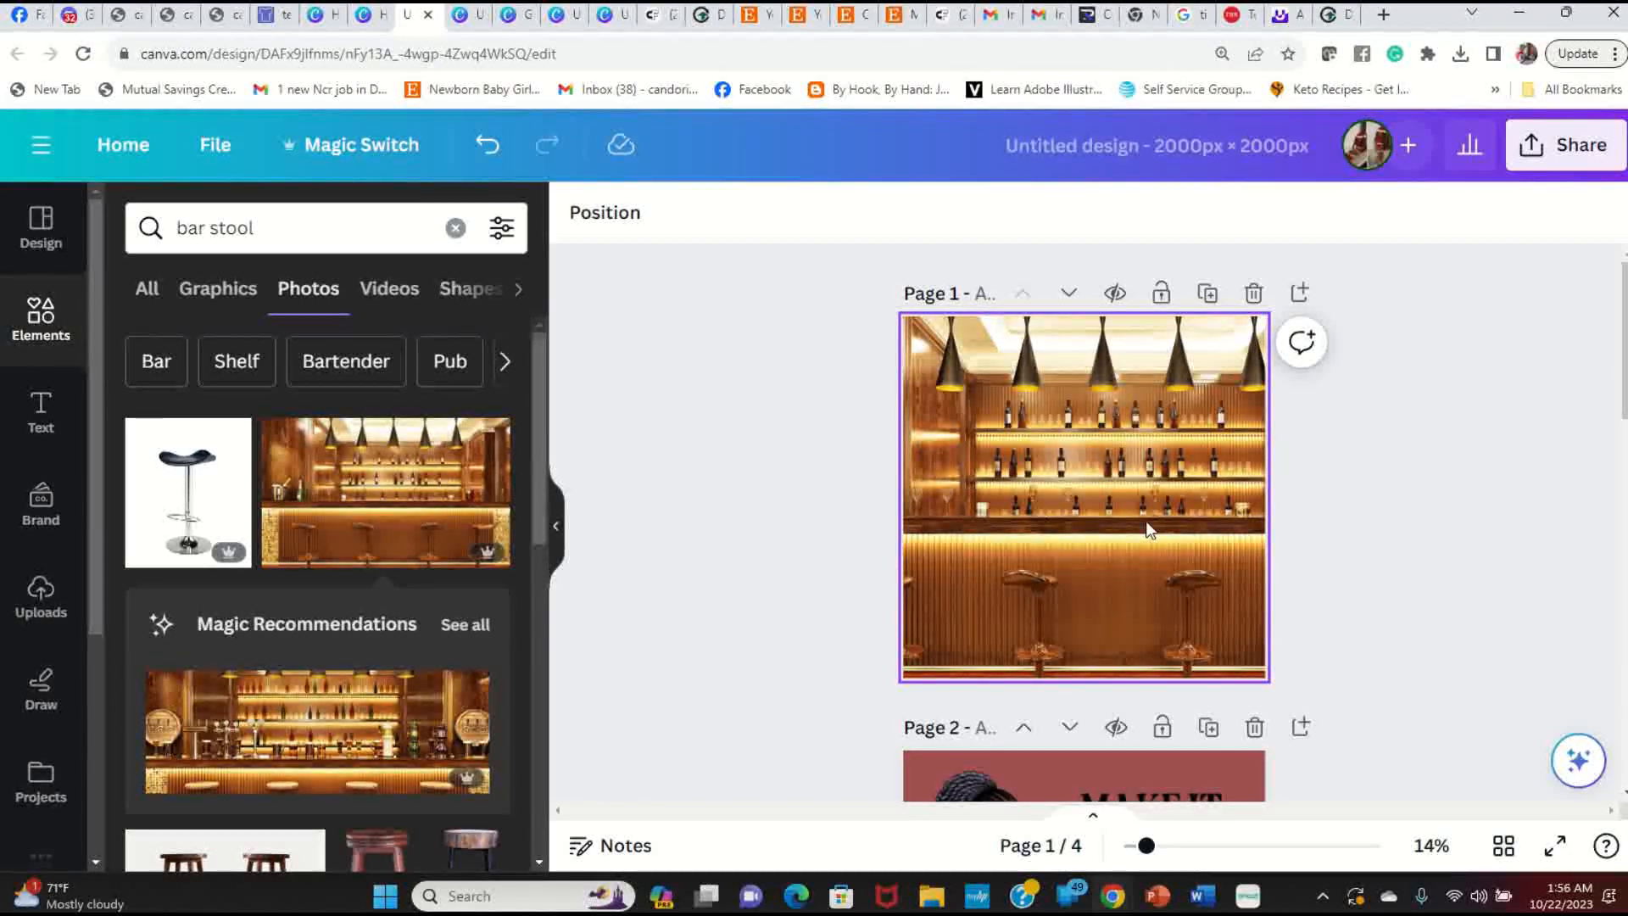
pyautogui.click(1064, 386)
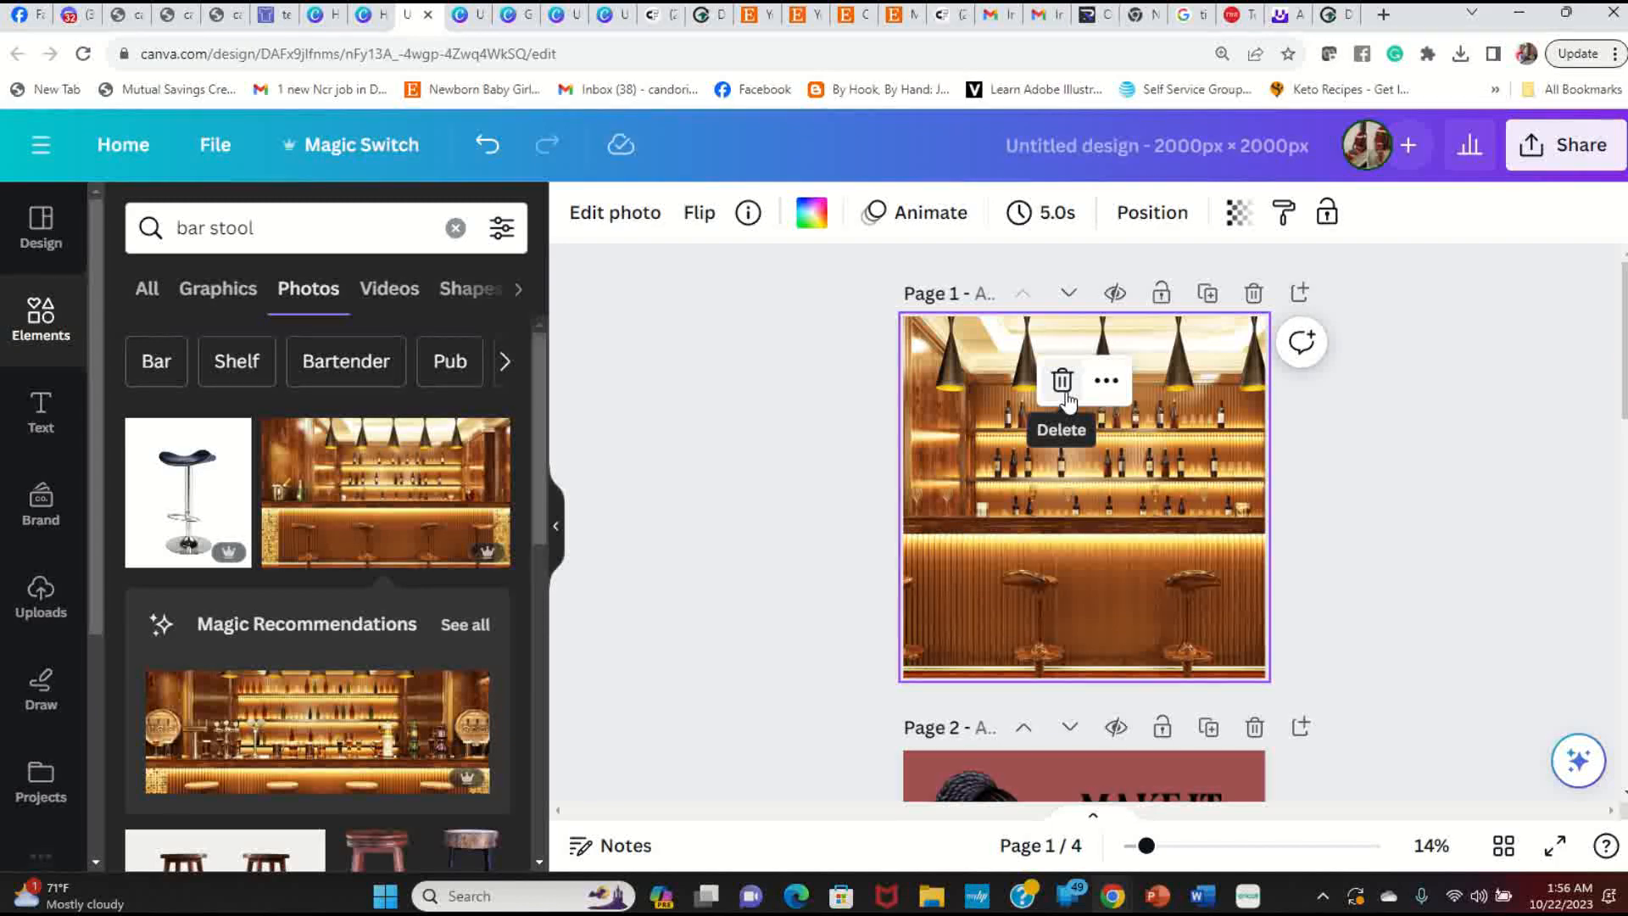
pyautogui.click(1063, 380)
pyautogui.click(431, 499)
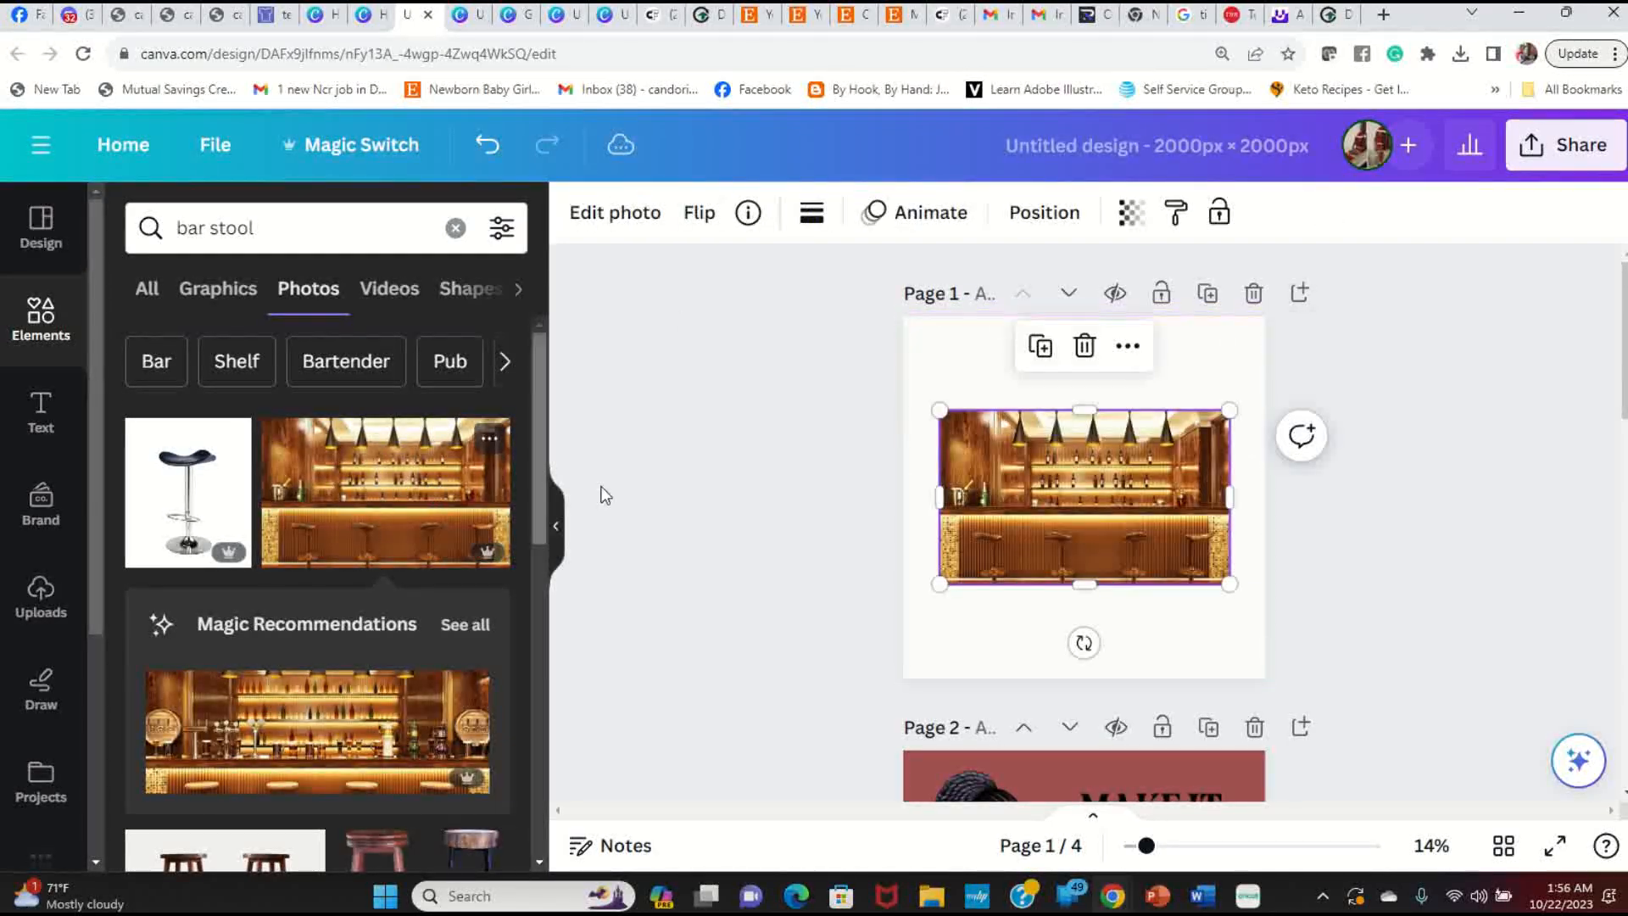
# Step: Move the re-added bar photo up-left and make it fill page 1 as background
pyautogui.rightClick(1222, 496)
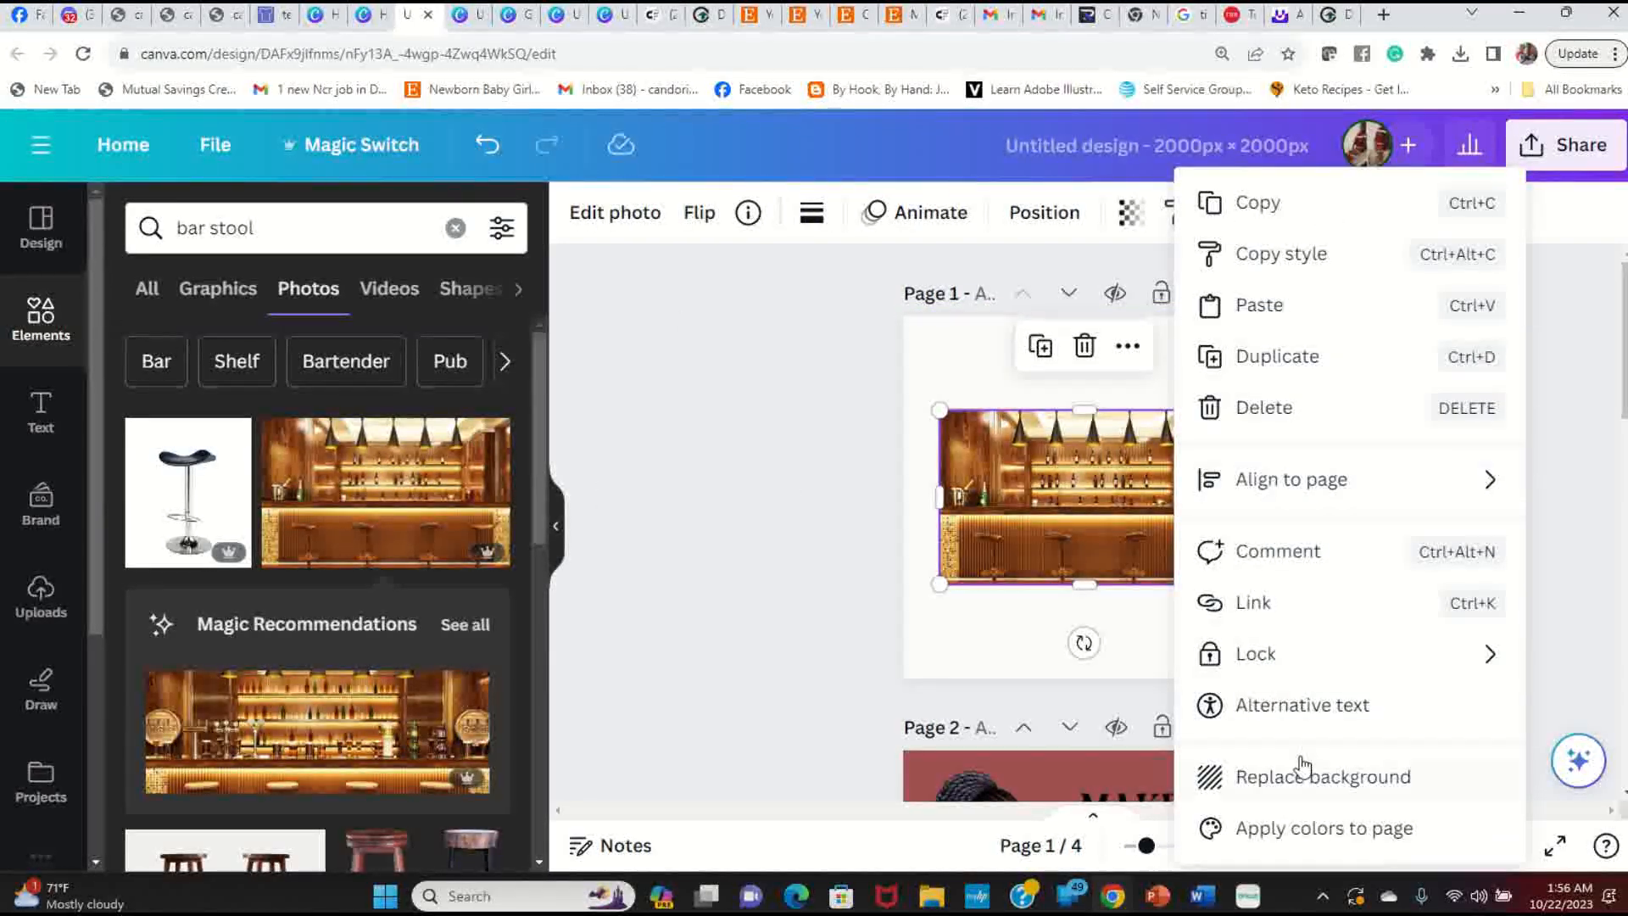
pyautogui.click(1051, 512)
pyautogui.moveTo(1073, 541); pyautogui.dragTo(1039, 446)
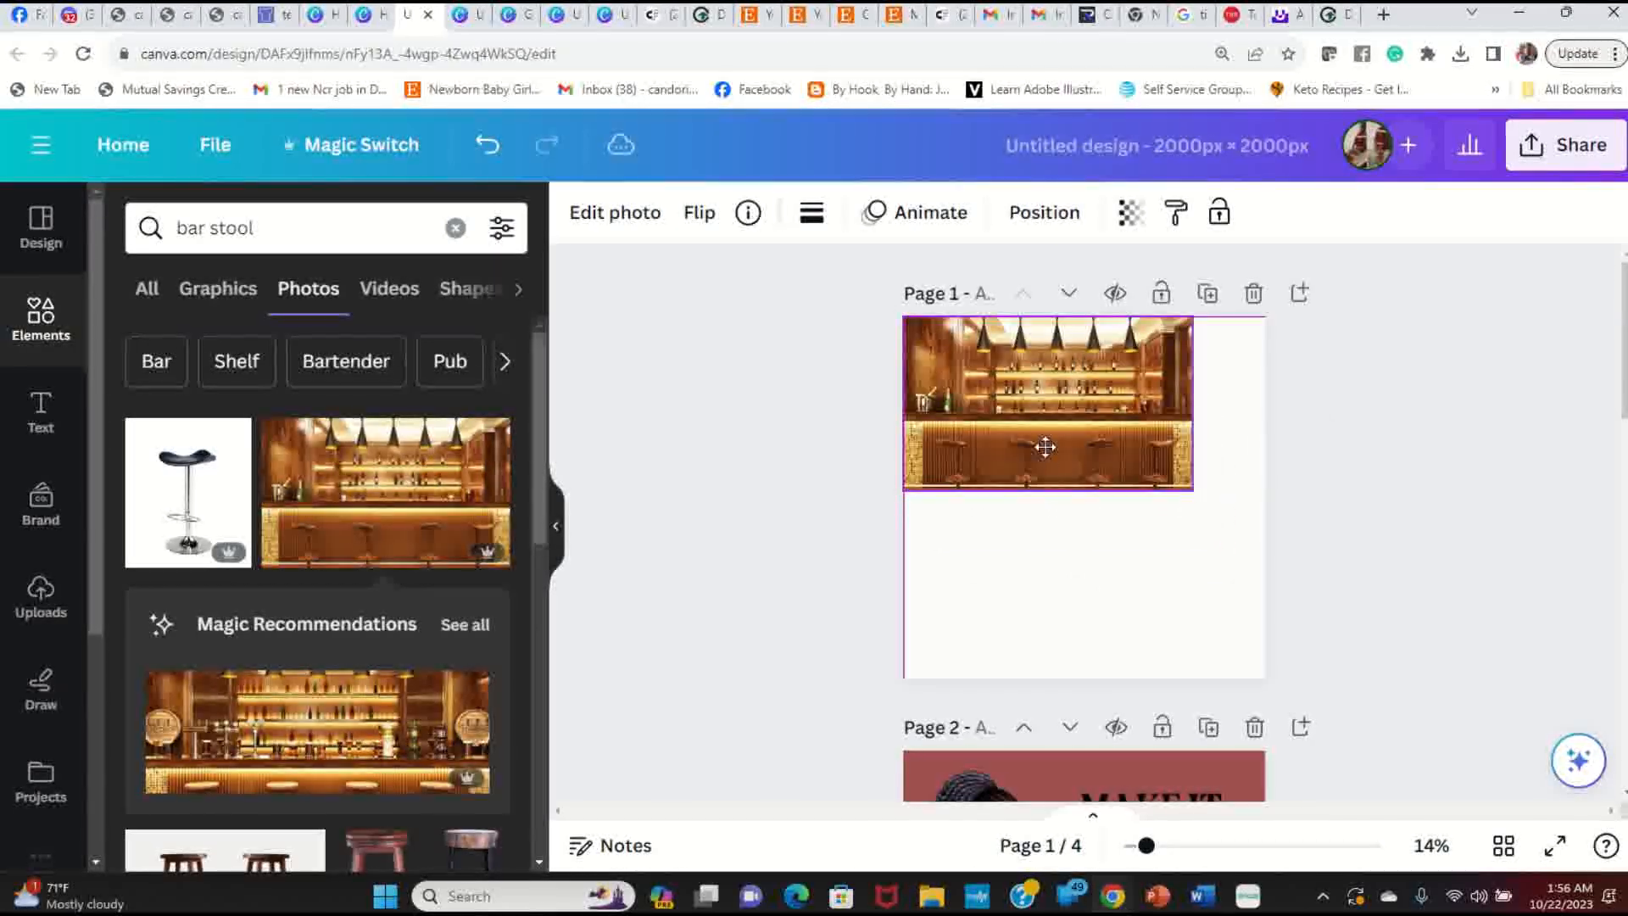
pyautogui.rightClick(1129, 422)
pyautogui.click(1305, 776)
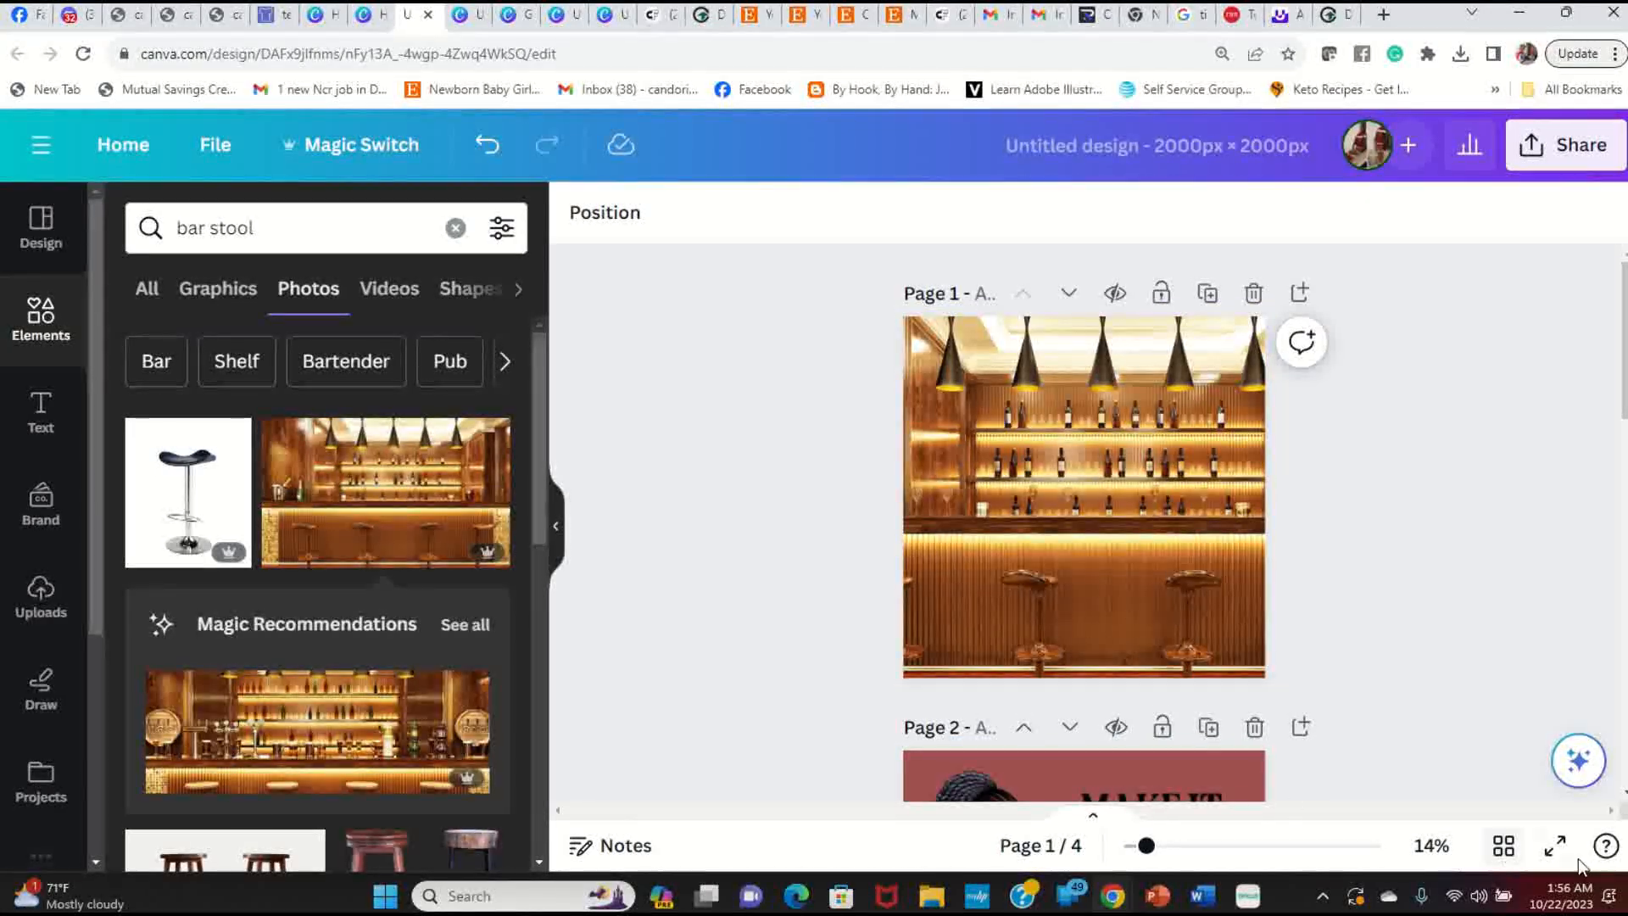
pyautogui.click(1556, 845)
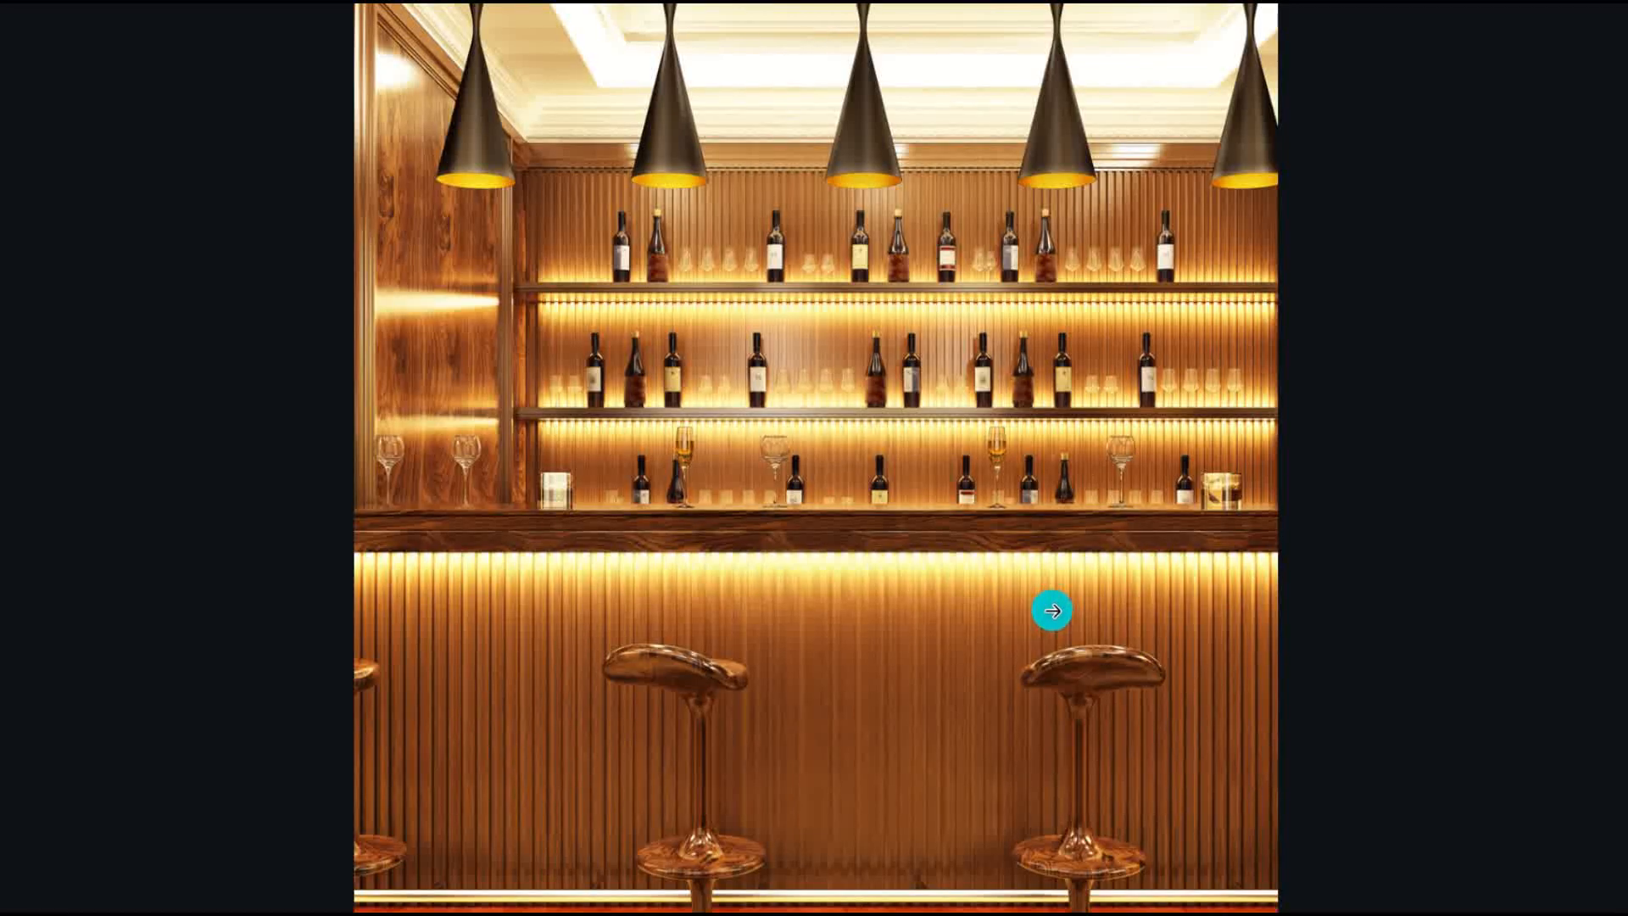
pyautogui.press('Escape')
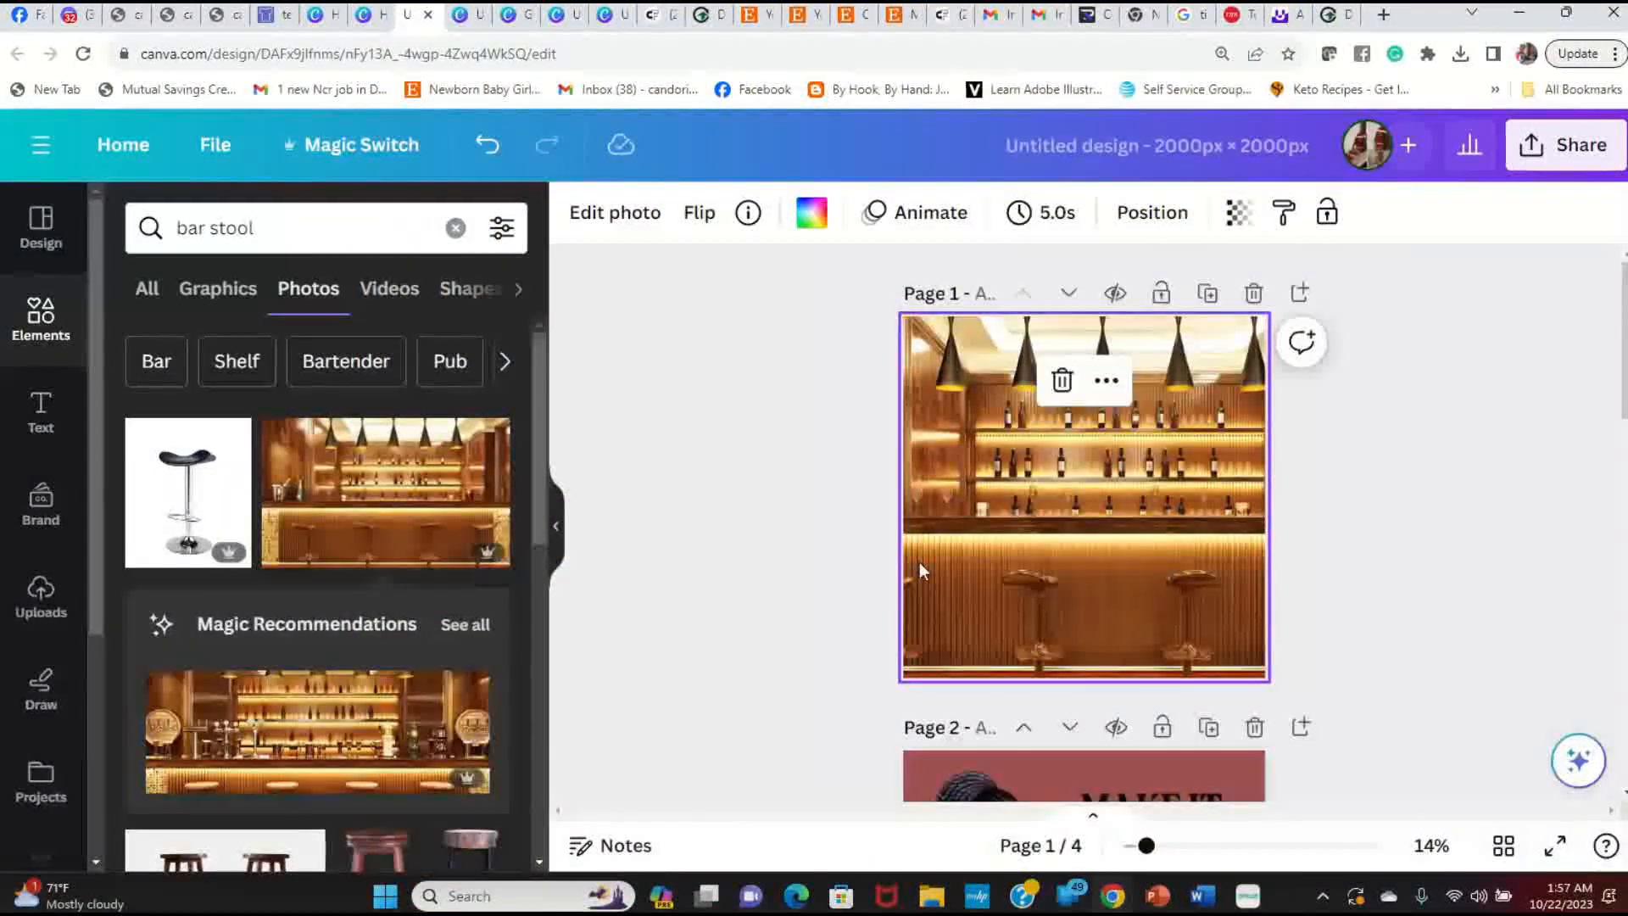
# Step: Browse the uploaded images to find the orange-background stylish woman illustrations
pyautogui.click(41, 597)
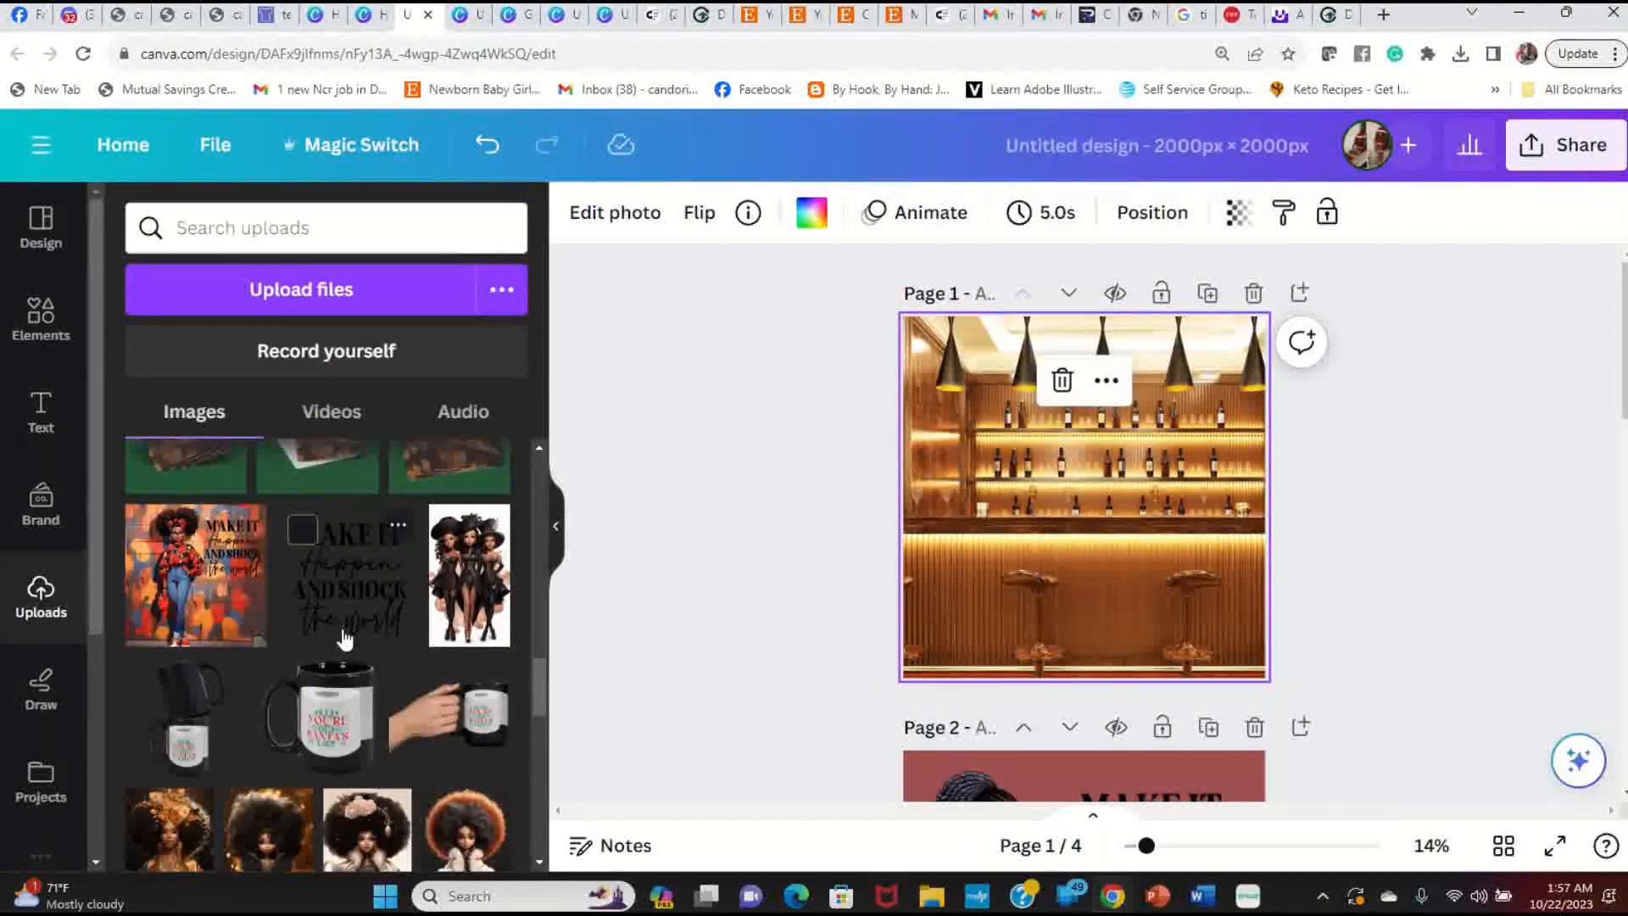
pyautogui.scroll(10, 340, 638)
pyautogui.scroll(6, 340, 637)
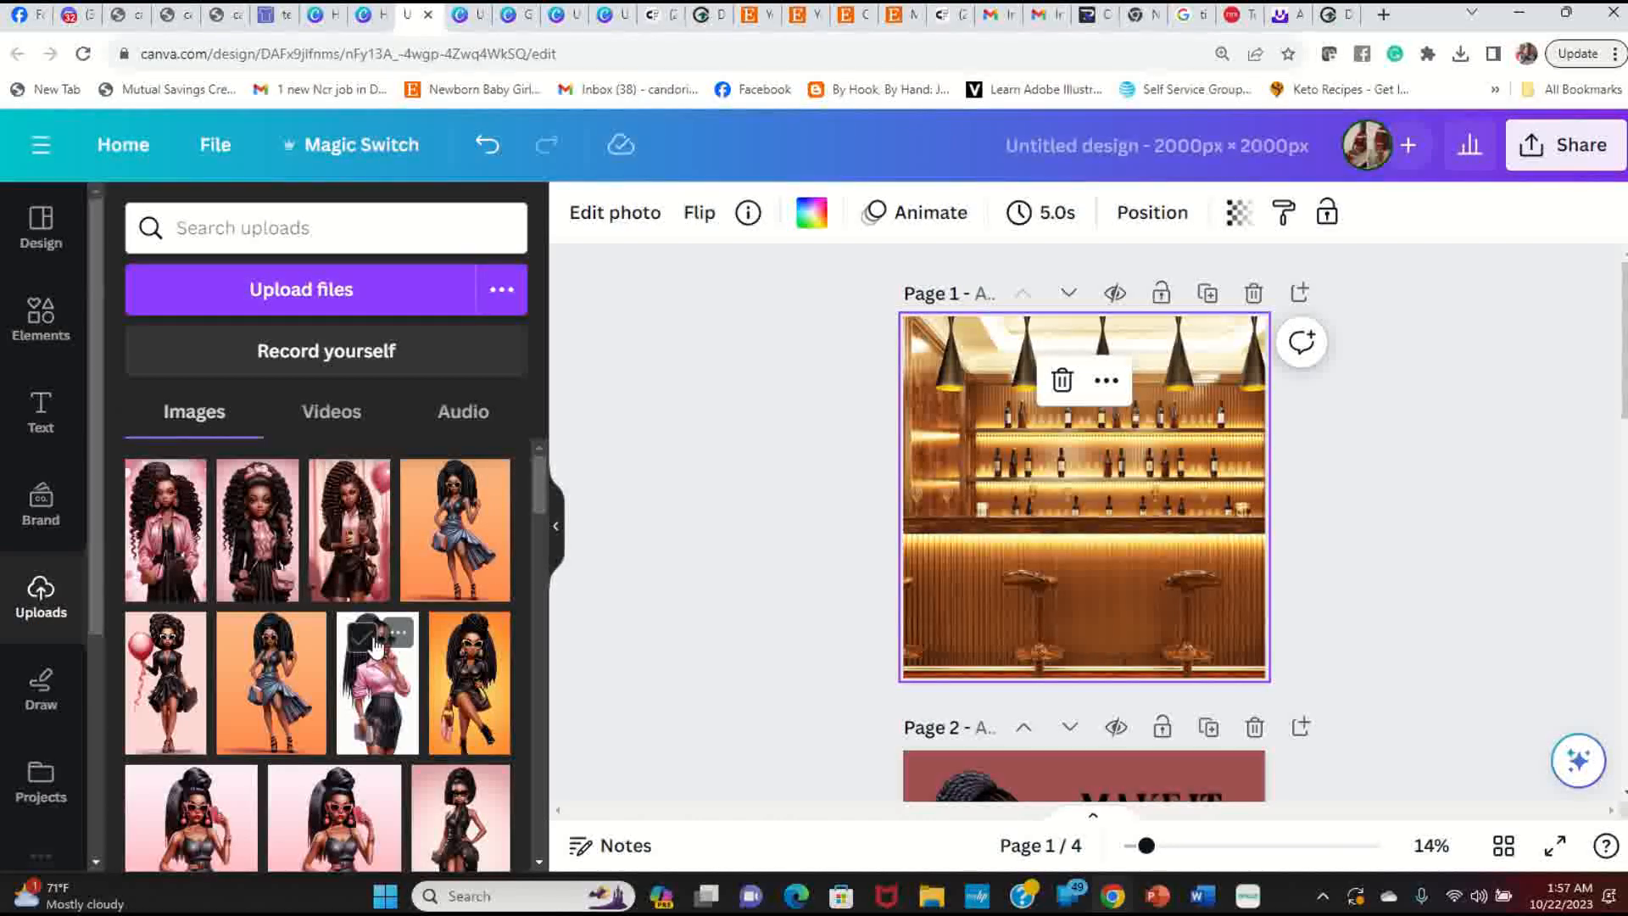
pyautogui.scroll(-3, 376, 645)
pyautogui.scroll(-6, 1041, 563)
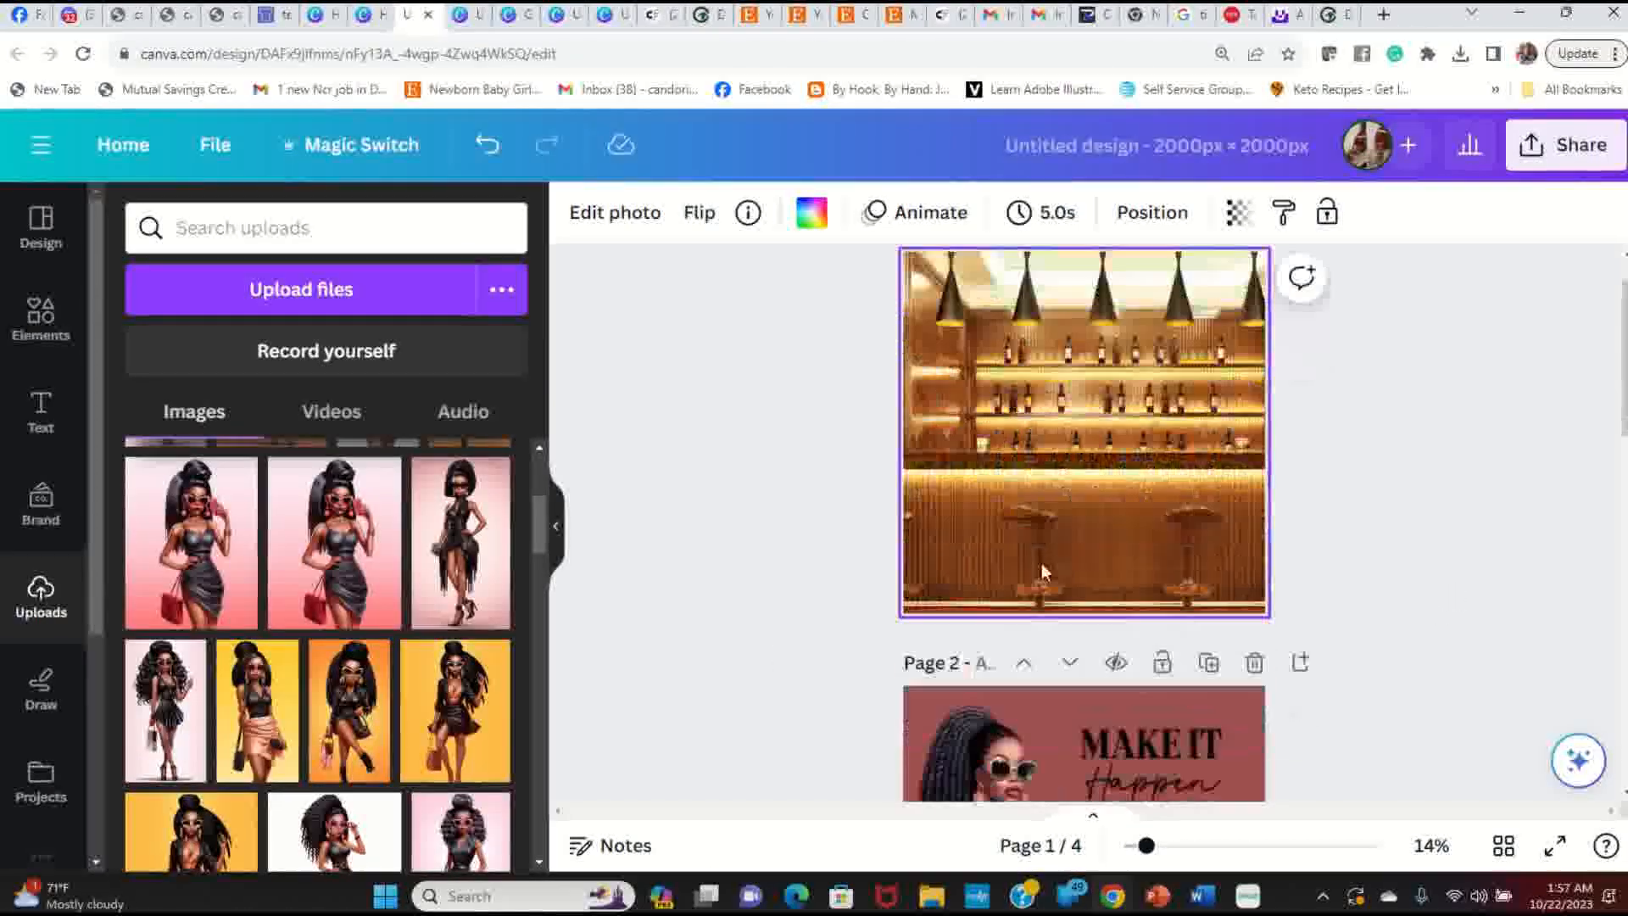
pyautogui.scroll(-6, 1041, 563)
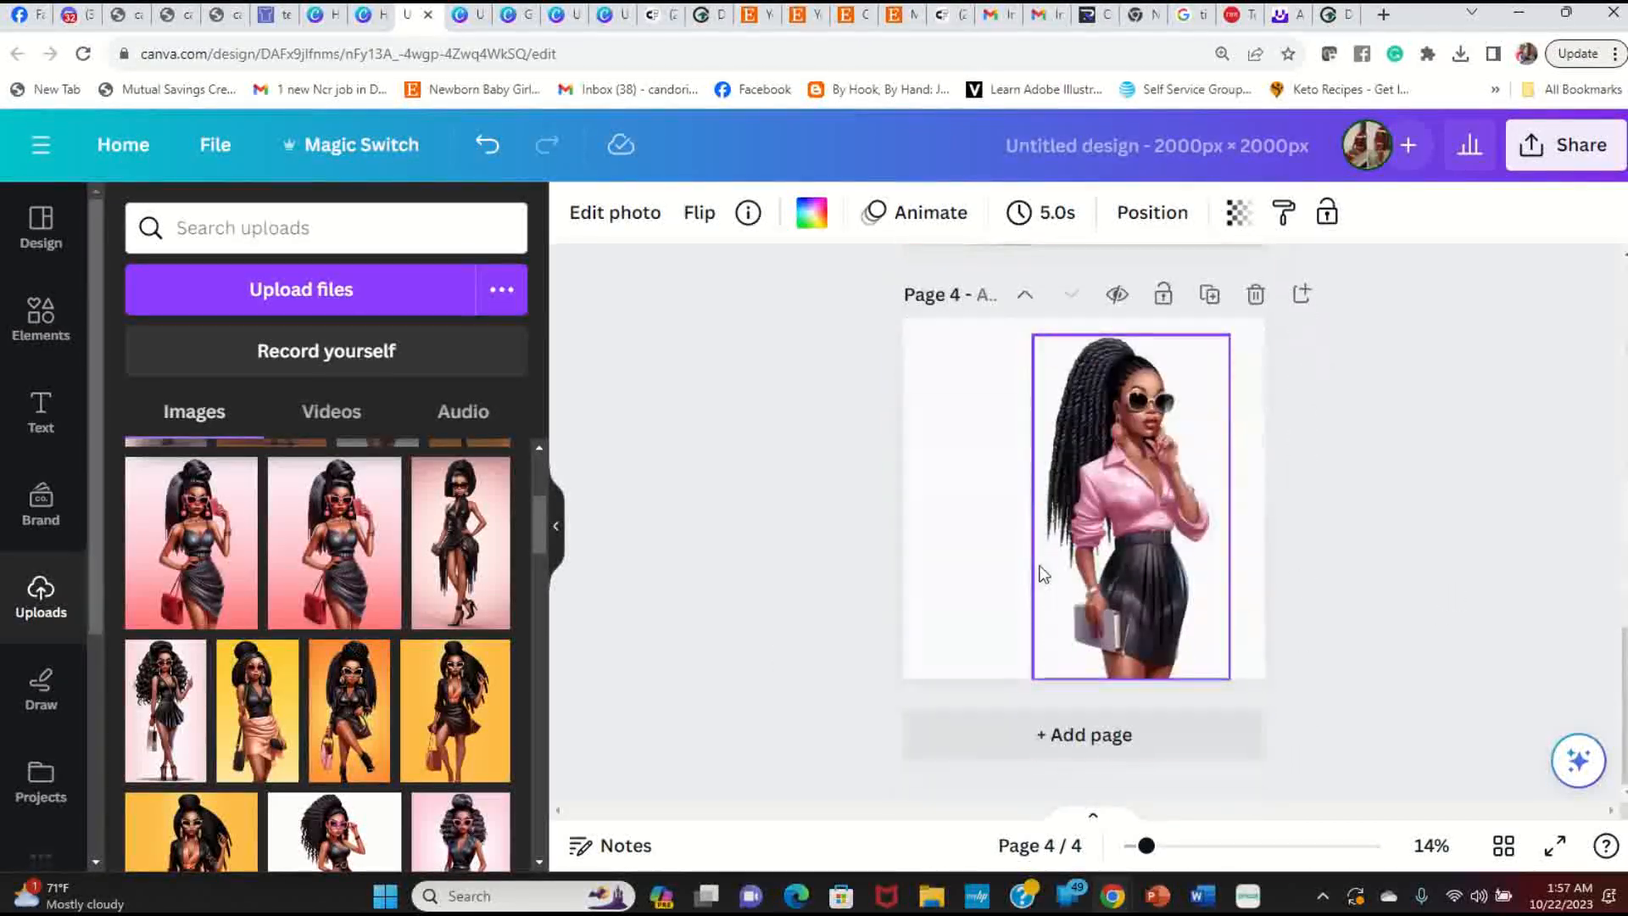
pyautogui.scroll(7, 1040, 565)
pyautogui.scroll(7, 1038, 564)
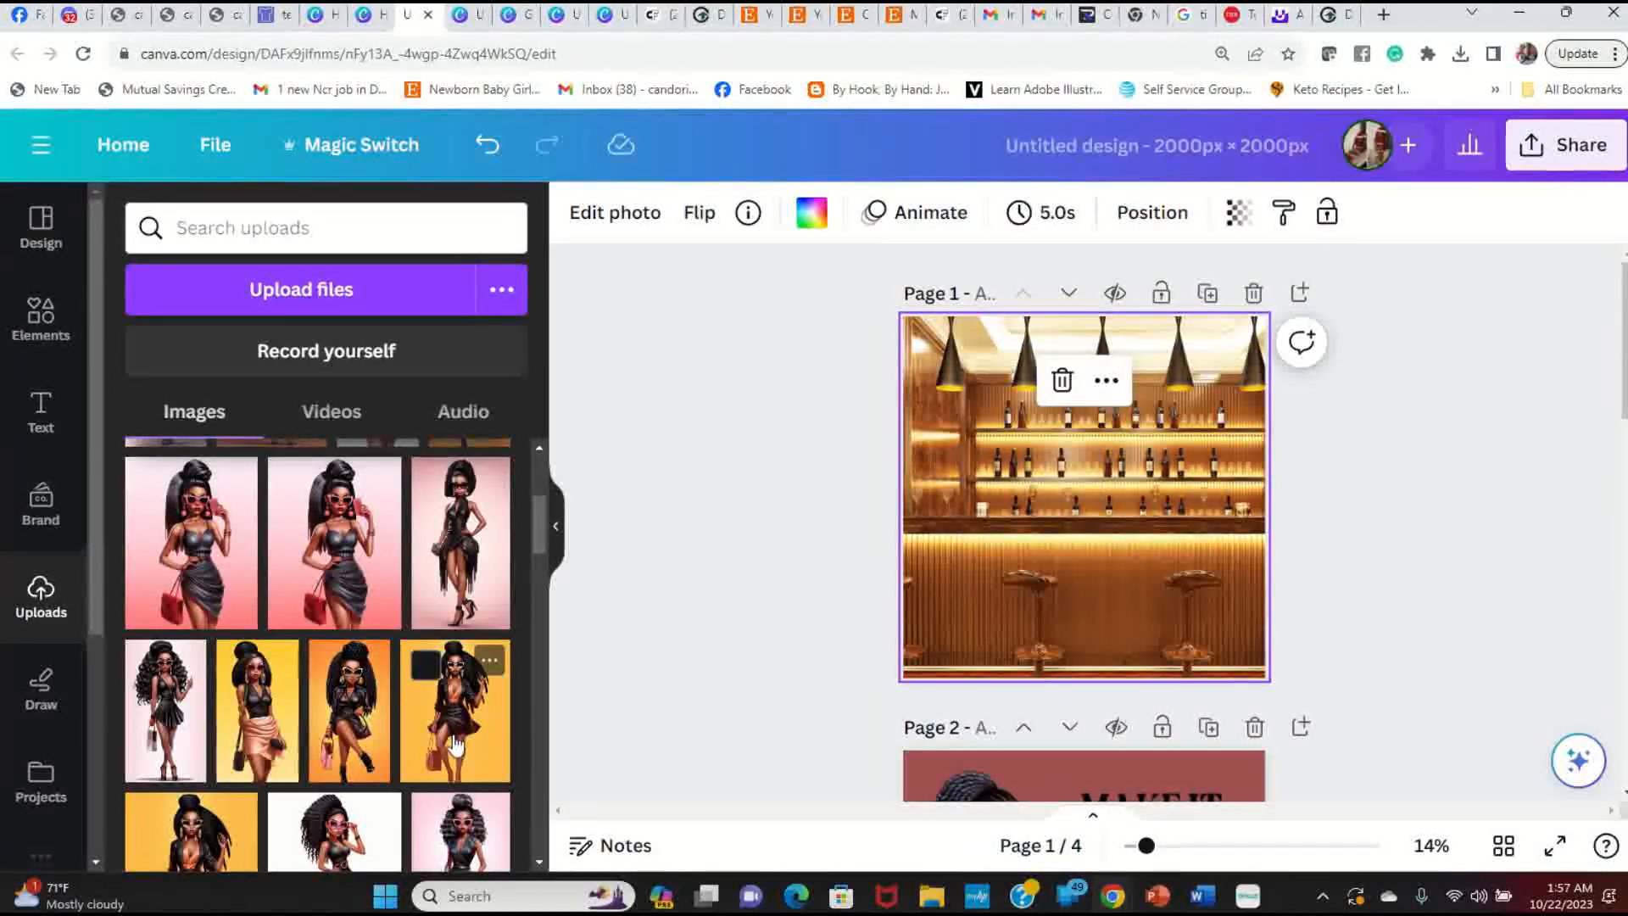
pyautogui.scroll(3, 435, 663)
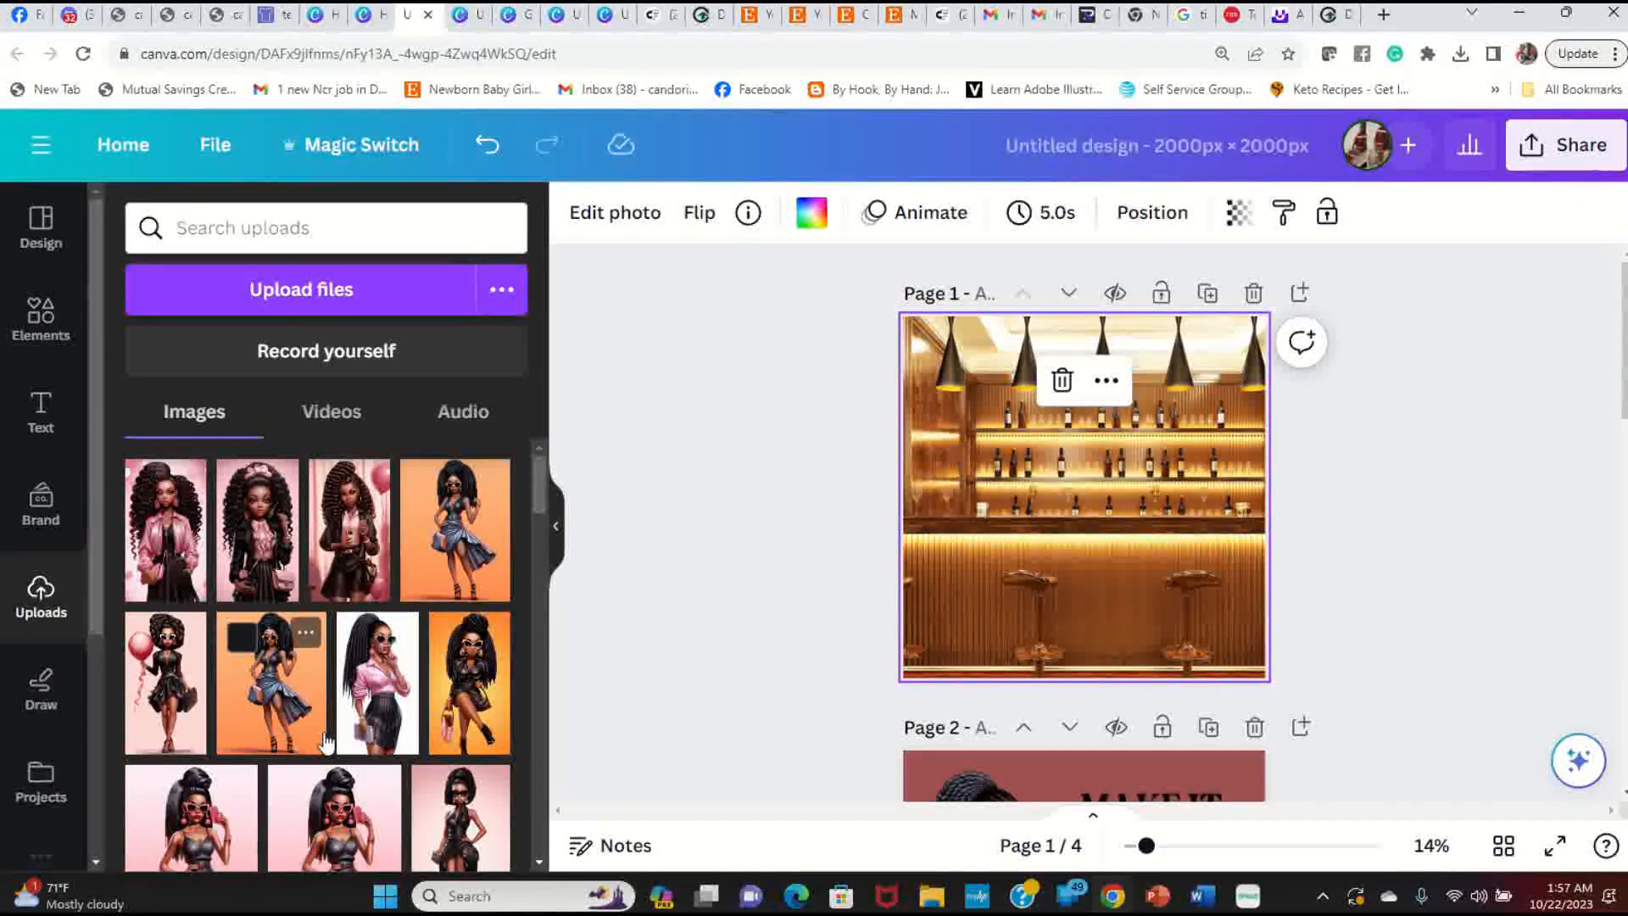
# Step: Add the seated woman in black leather, remove her orange background with BG Remover, and place her at the left
pyautogui.click(475, 700)
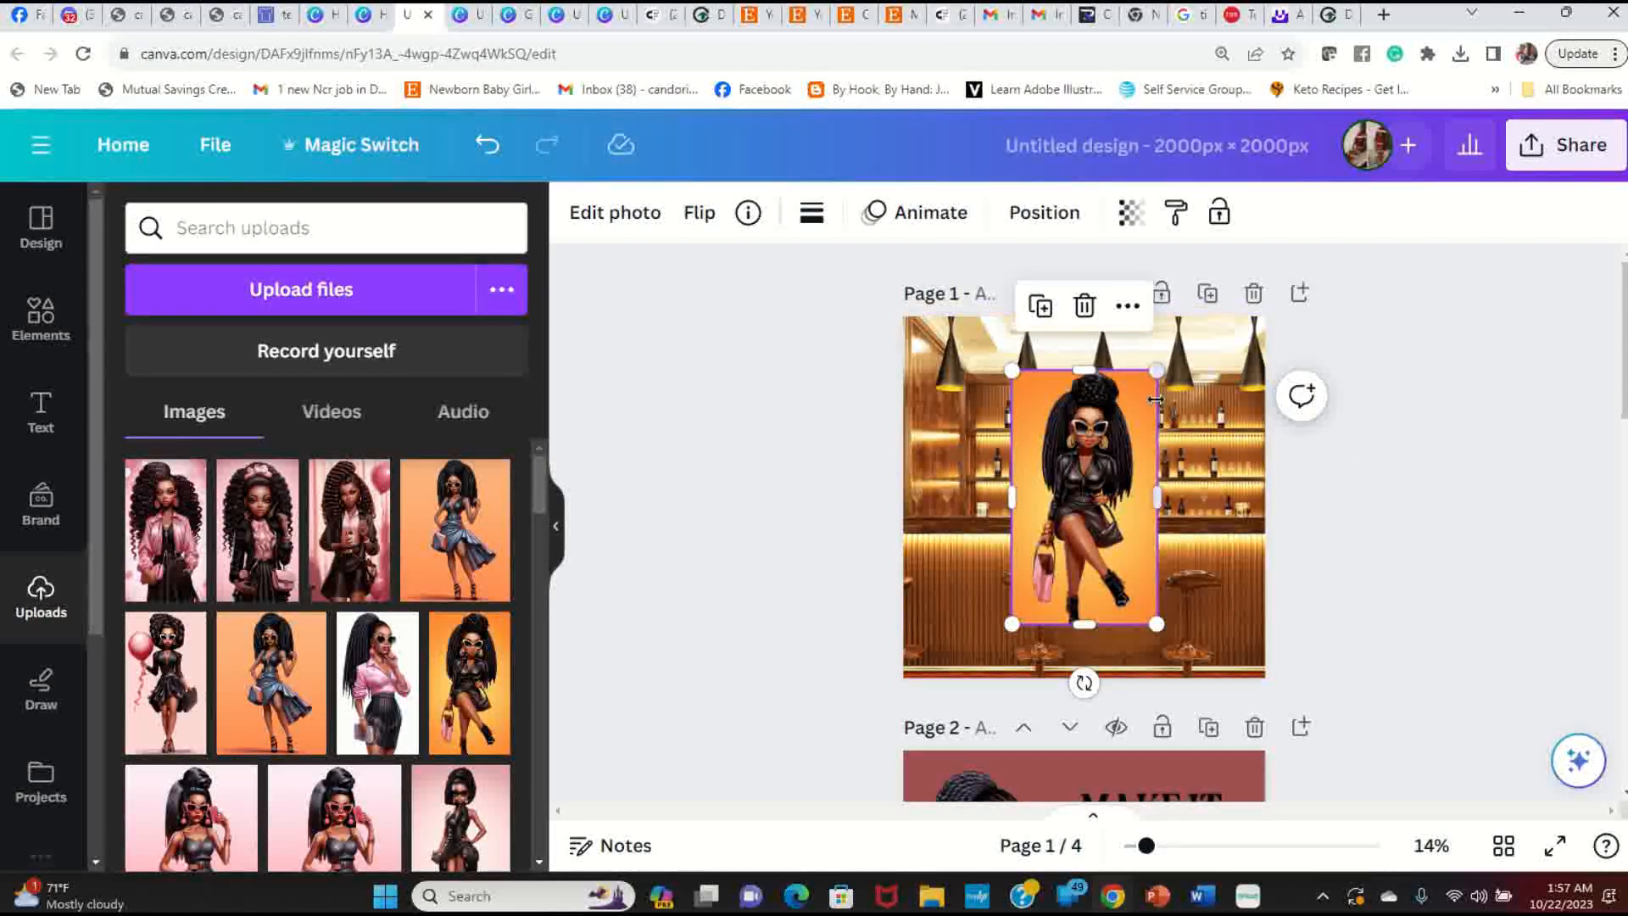
pyautogui.click(641, 213)
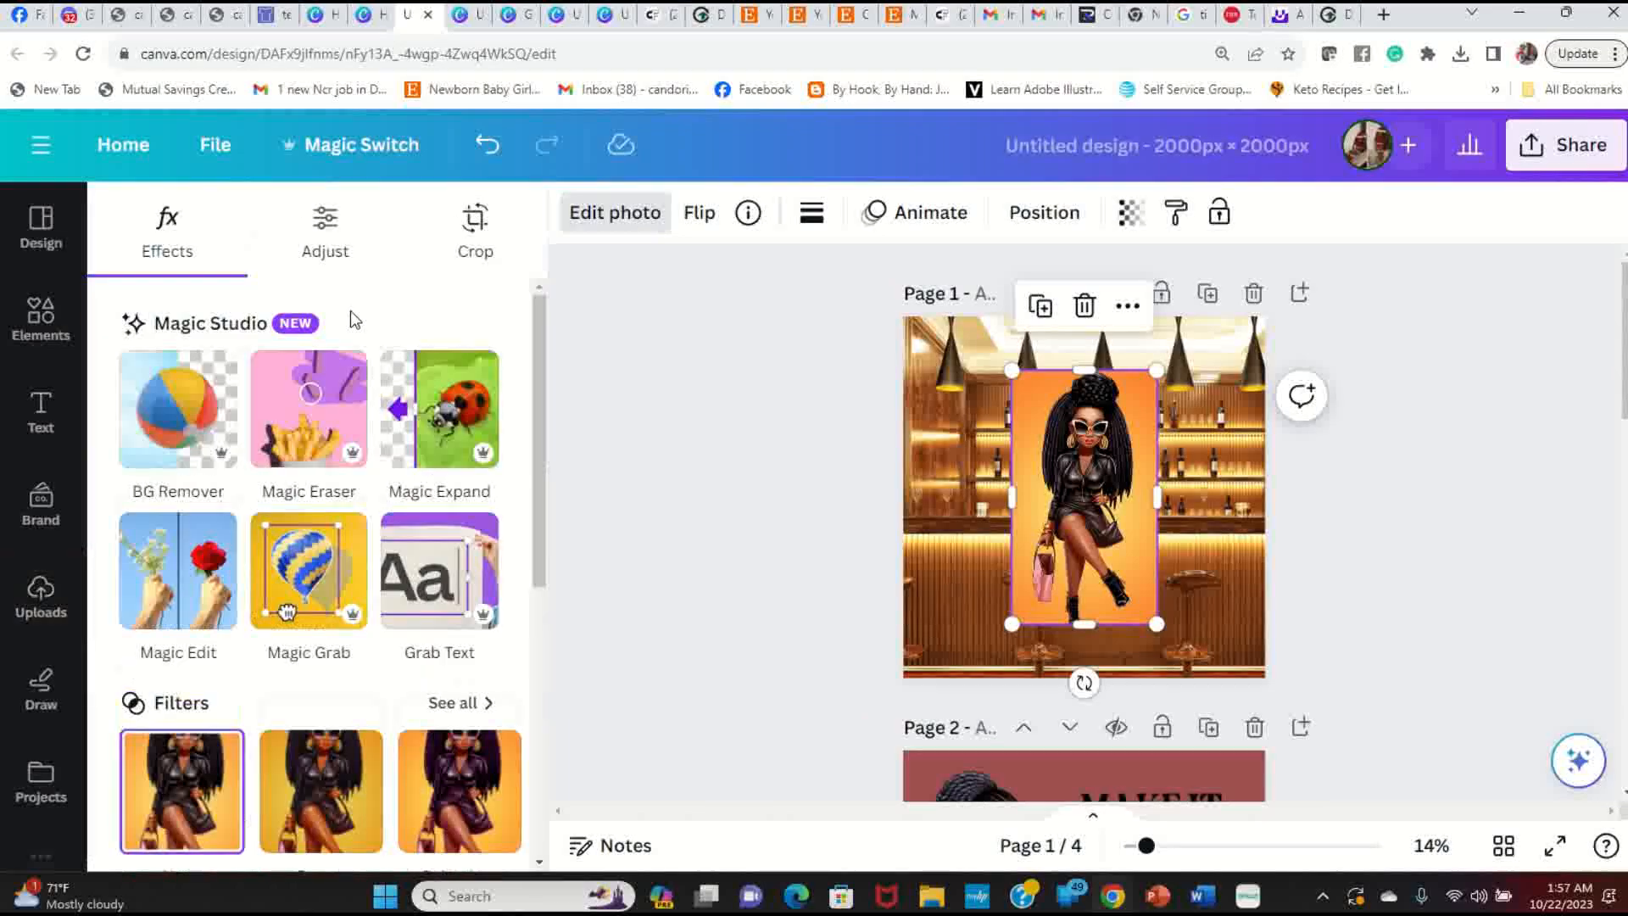
pyautogui.click(174, 413)
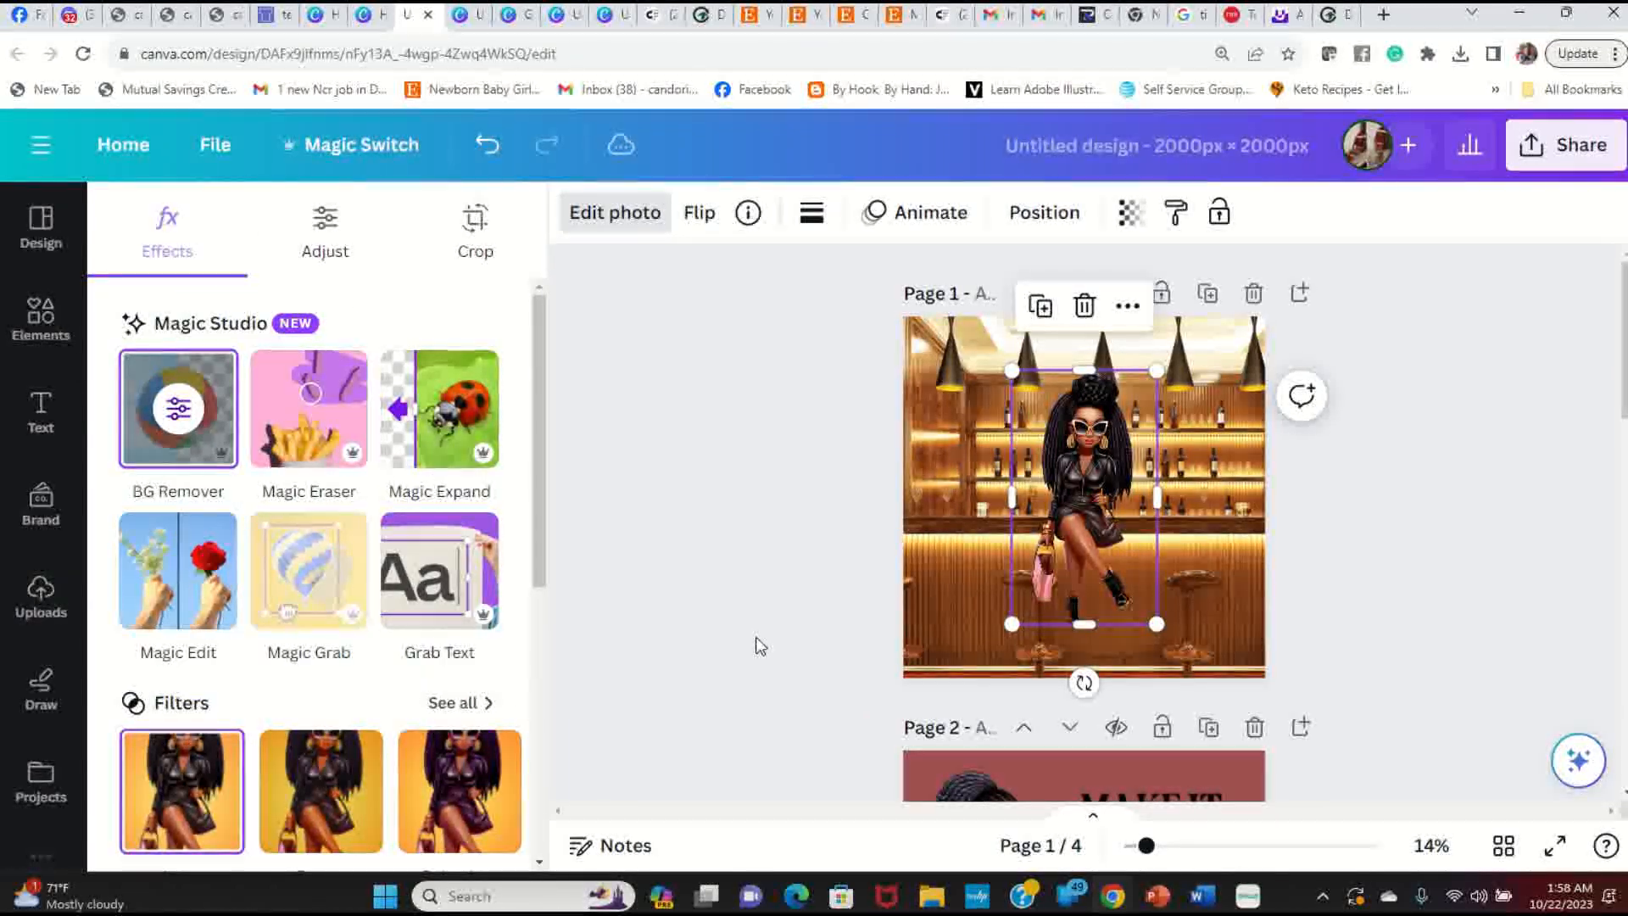
pyautogui.click(615, 212)
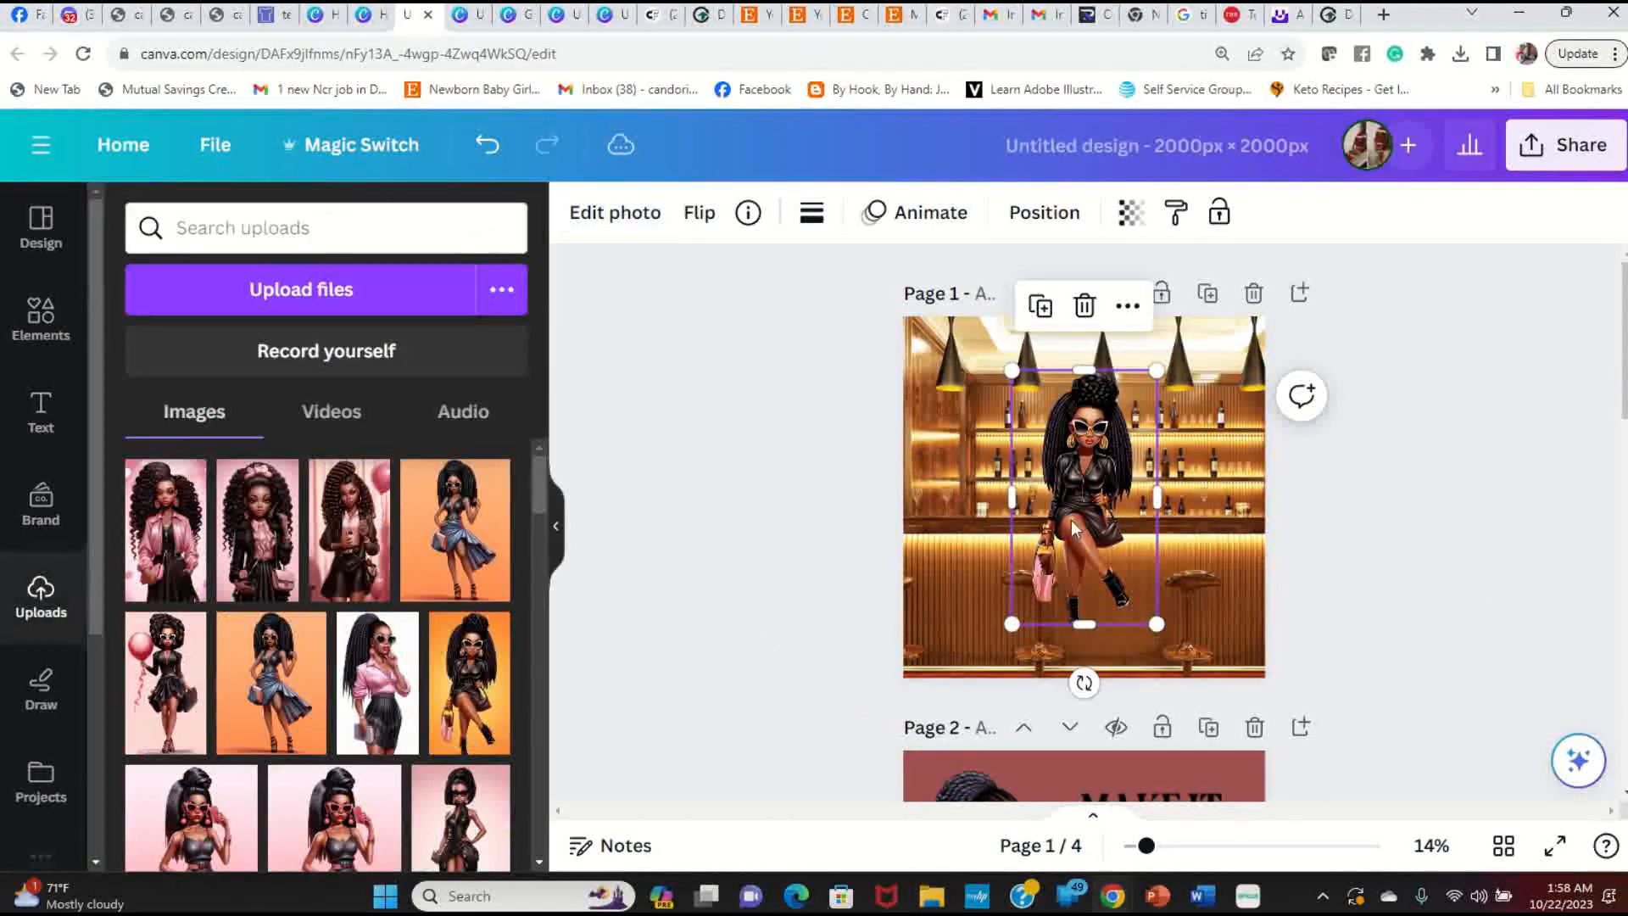
pyautogui.moveTo(1073, 518); pyautogui.dragTo(953, 524)
pyautogui.click(807, 496)
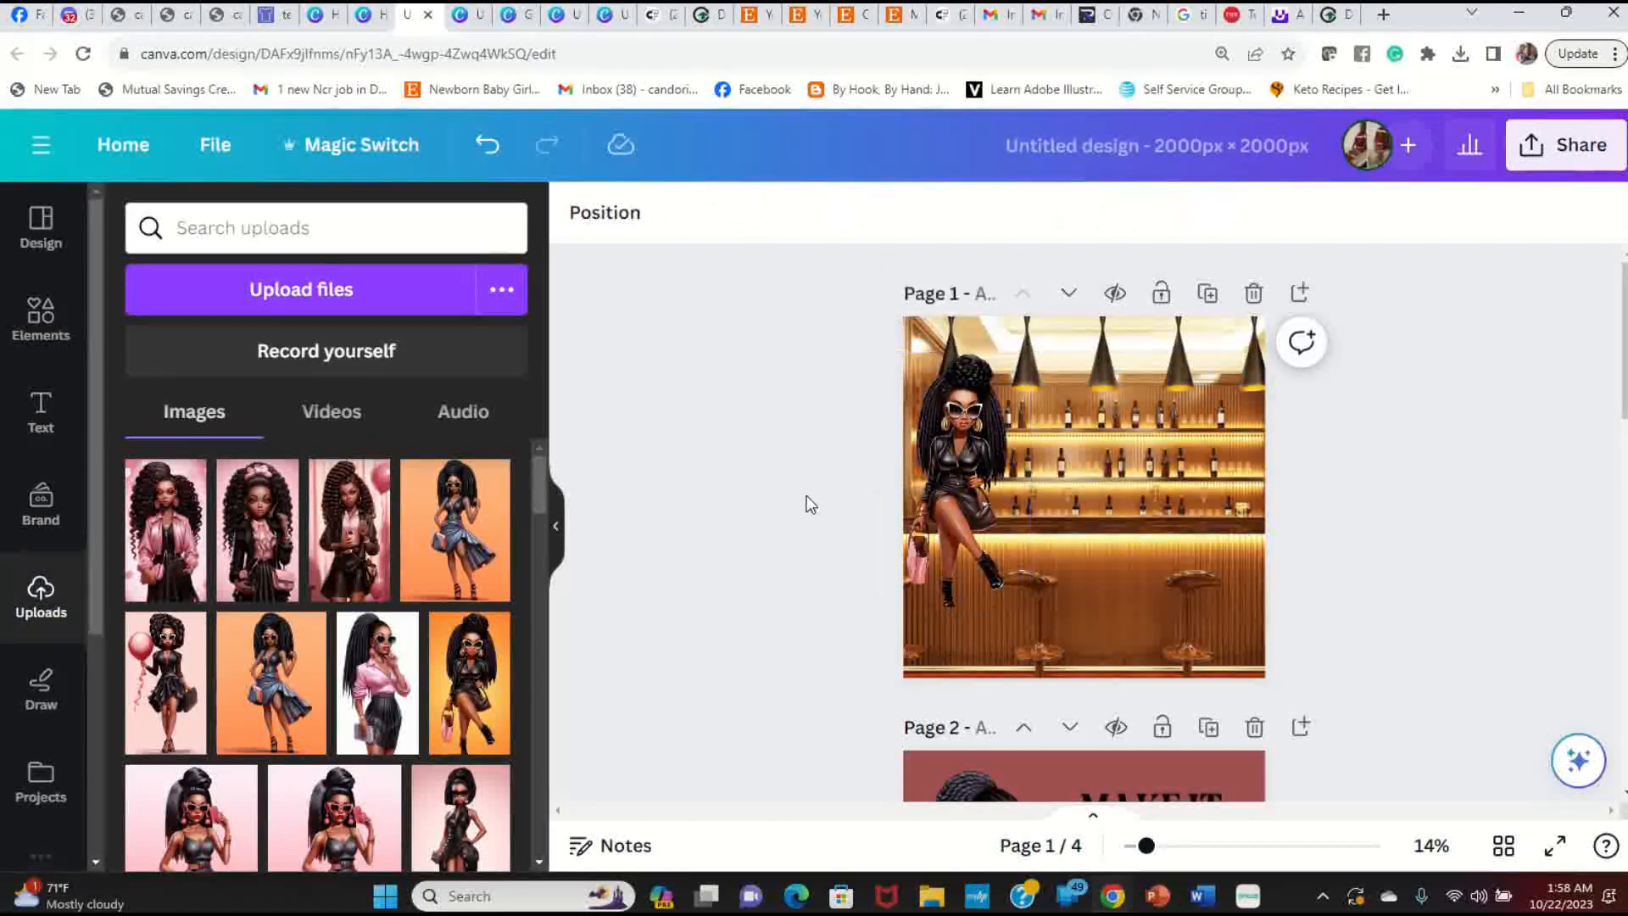
# Step: Preview page 1 full screen, then drag the seated woman to the centre of the bar counter
pyautogui.click(1549, 847)
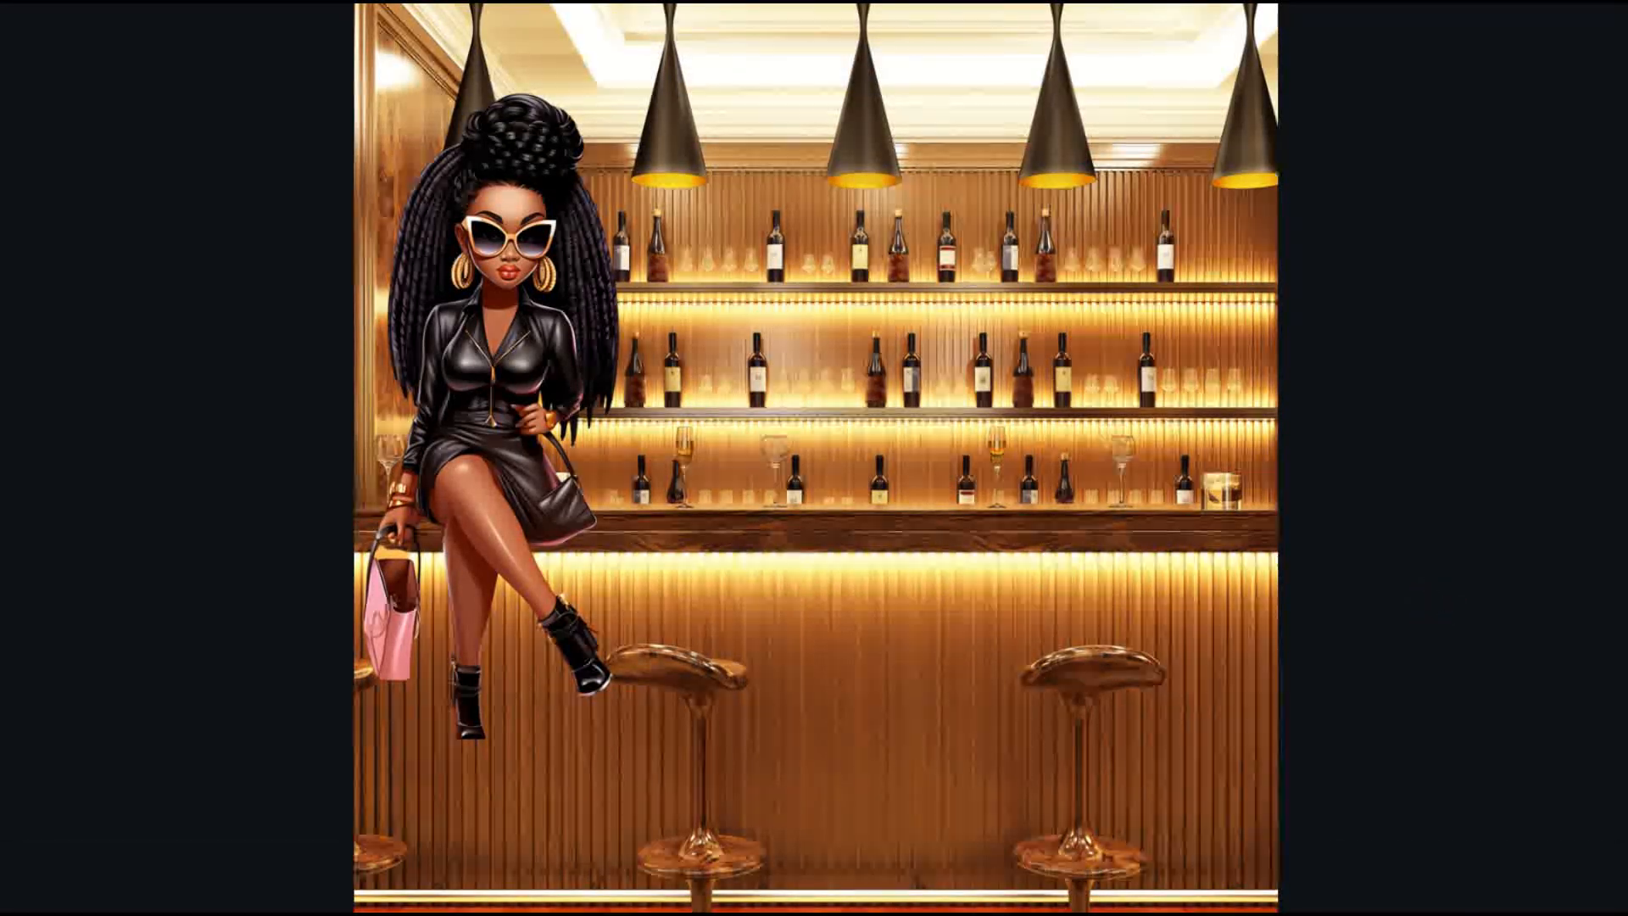
pyautogui.press('Escape')
pyautogui.moveTo(950, 480); pyautogui.dragTo(1024, 531)
pyautogui.click(1418, 603)
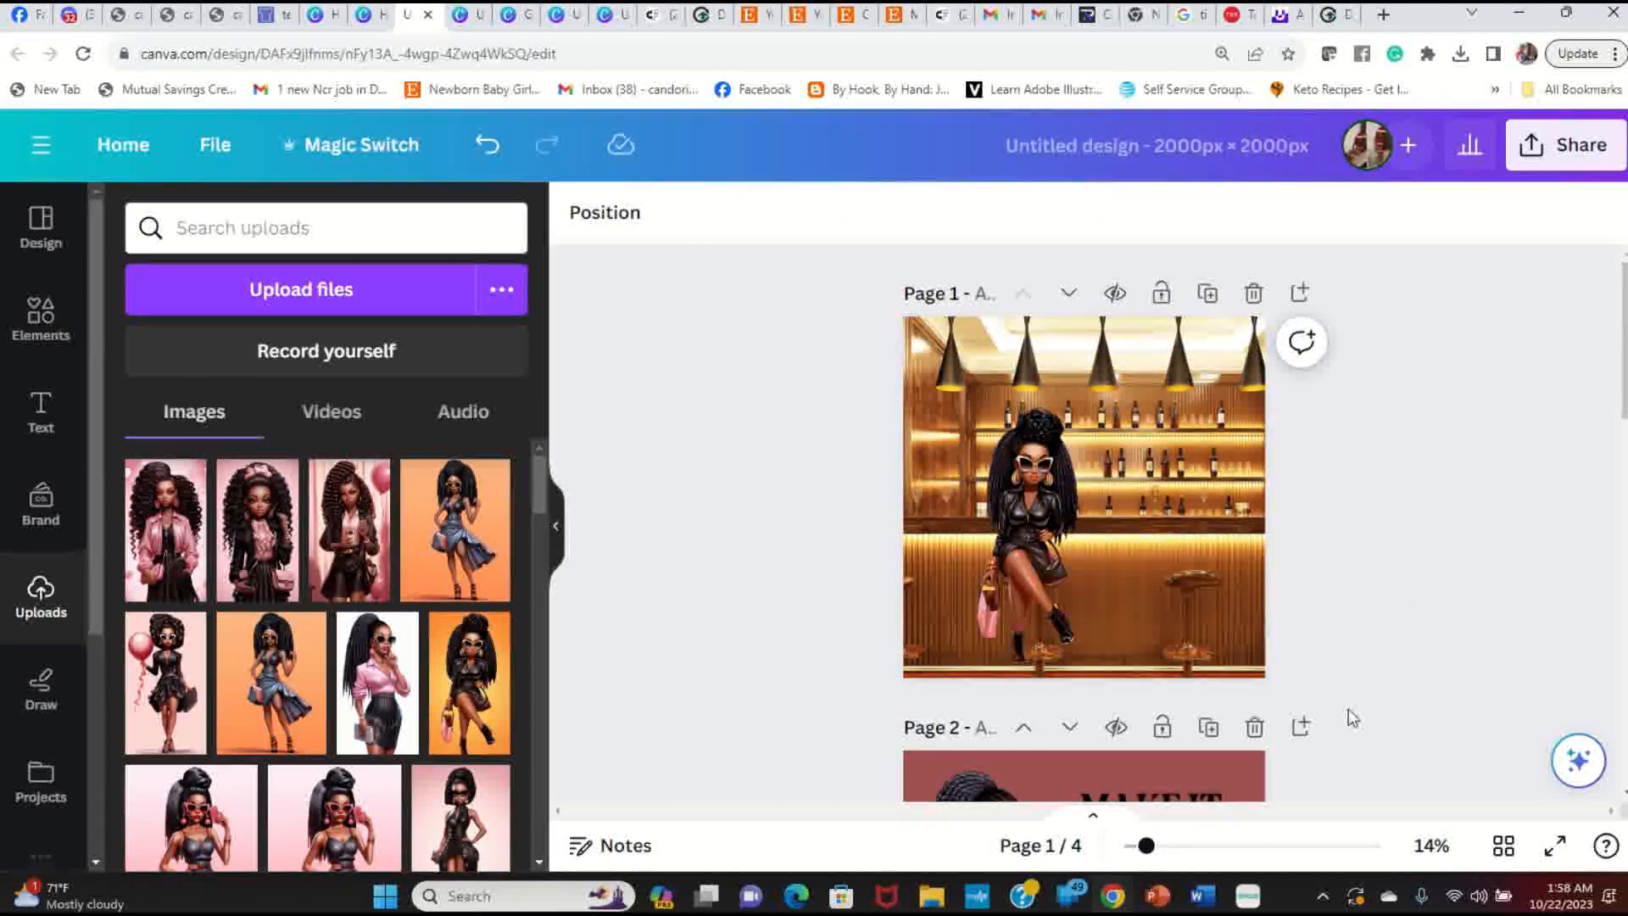
pyautogui.click(1554, 845)
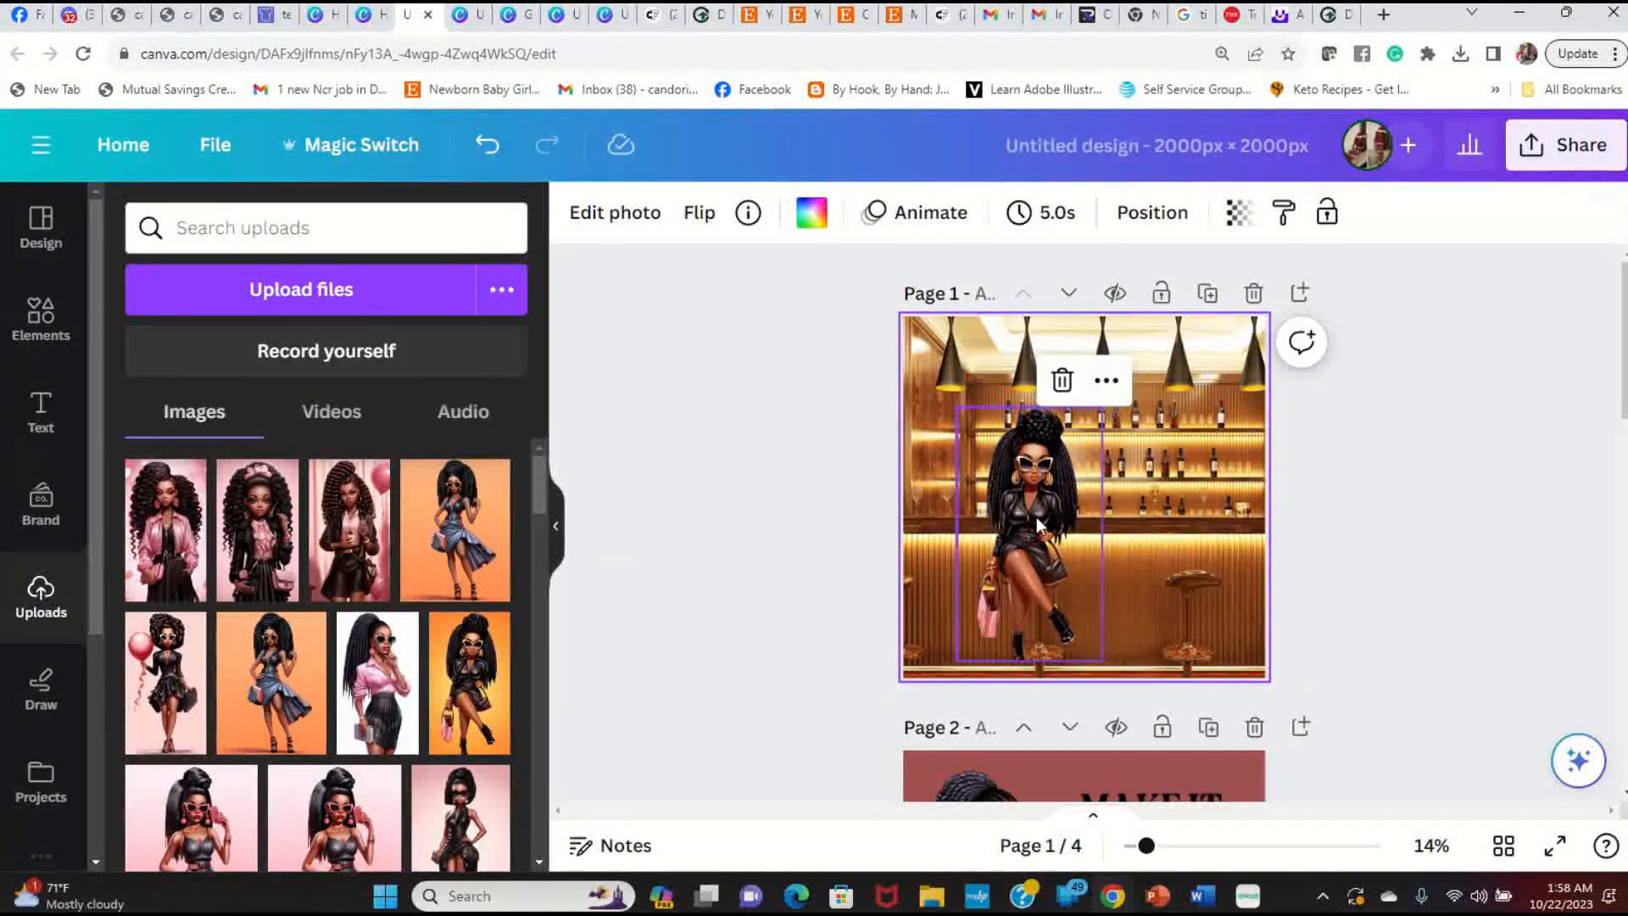
pyautogui.scroll(-3, 1051, 519)
pyautogui.scroll(-1, 1075, 528)
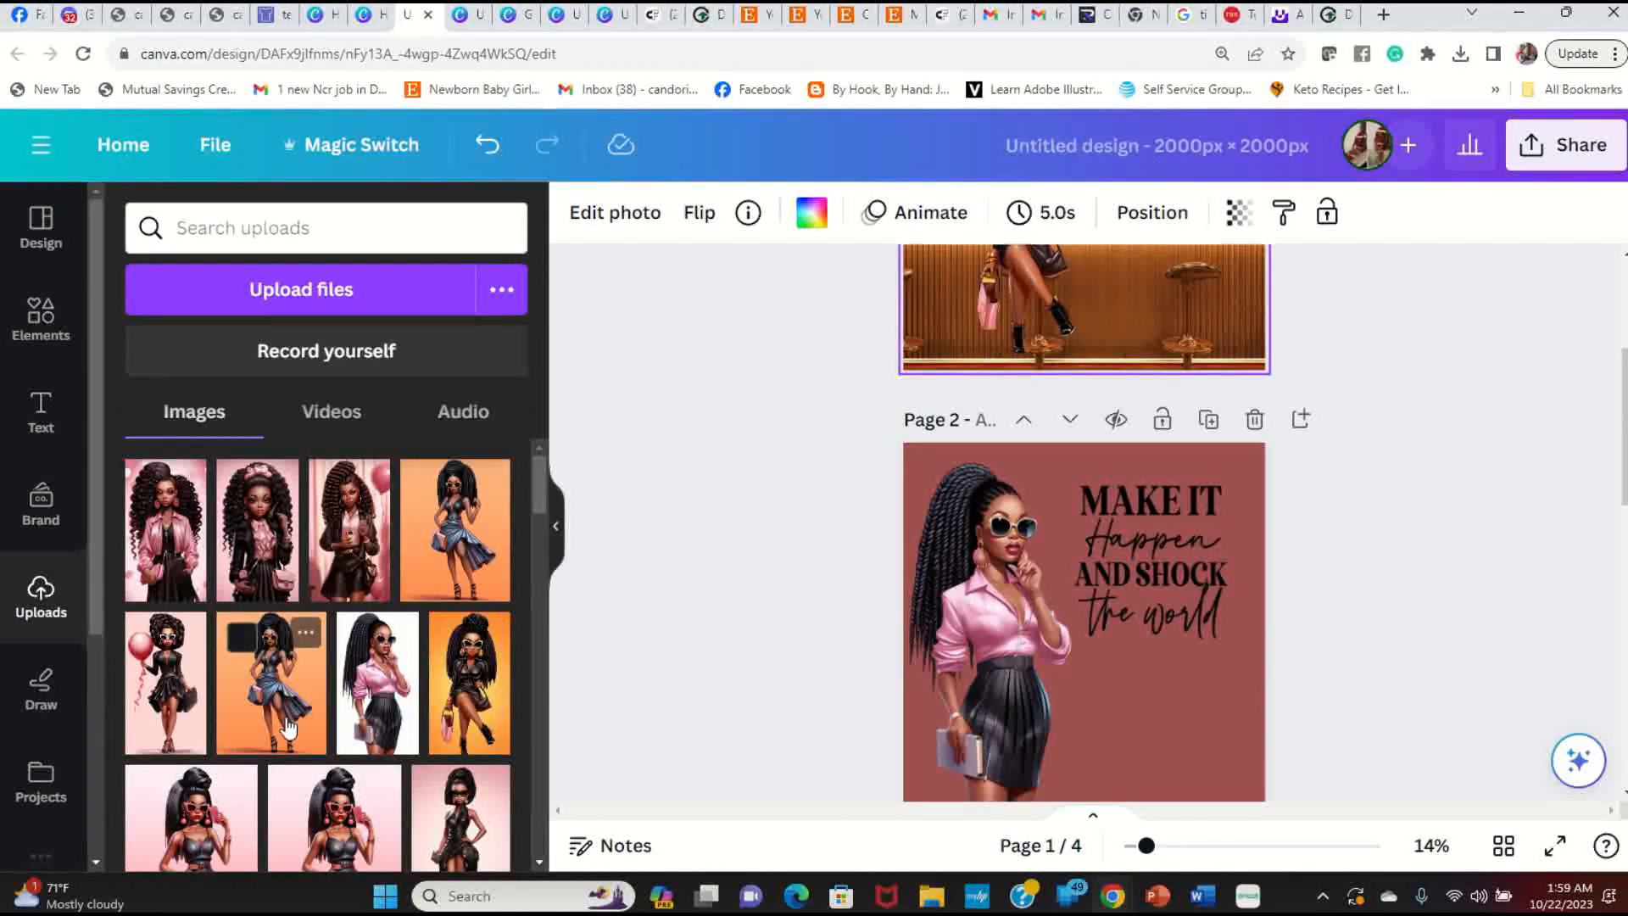
pyautogui.scroll(4, 1260, 512)
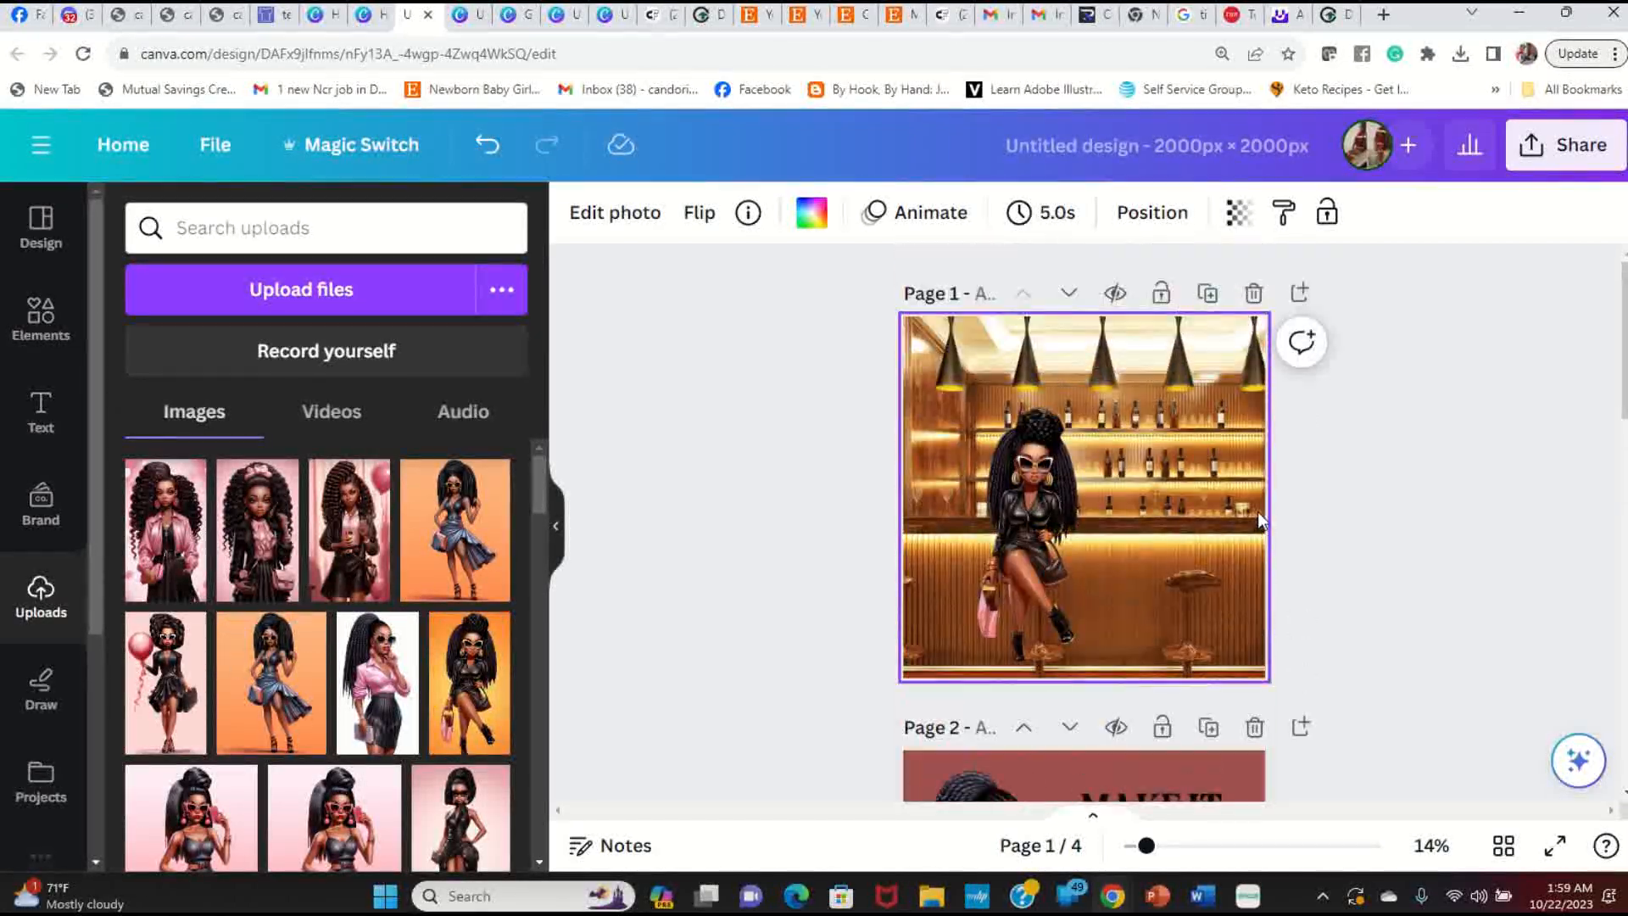
# Step: Add the blue-dress woman, remove her orange background, enlarge her, and stand her beside the seated woman
pyautogui.click(286, 697)
pyautogui.moveTo(1112, 477); pyautogui.dragTo(1184, 491)
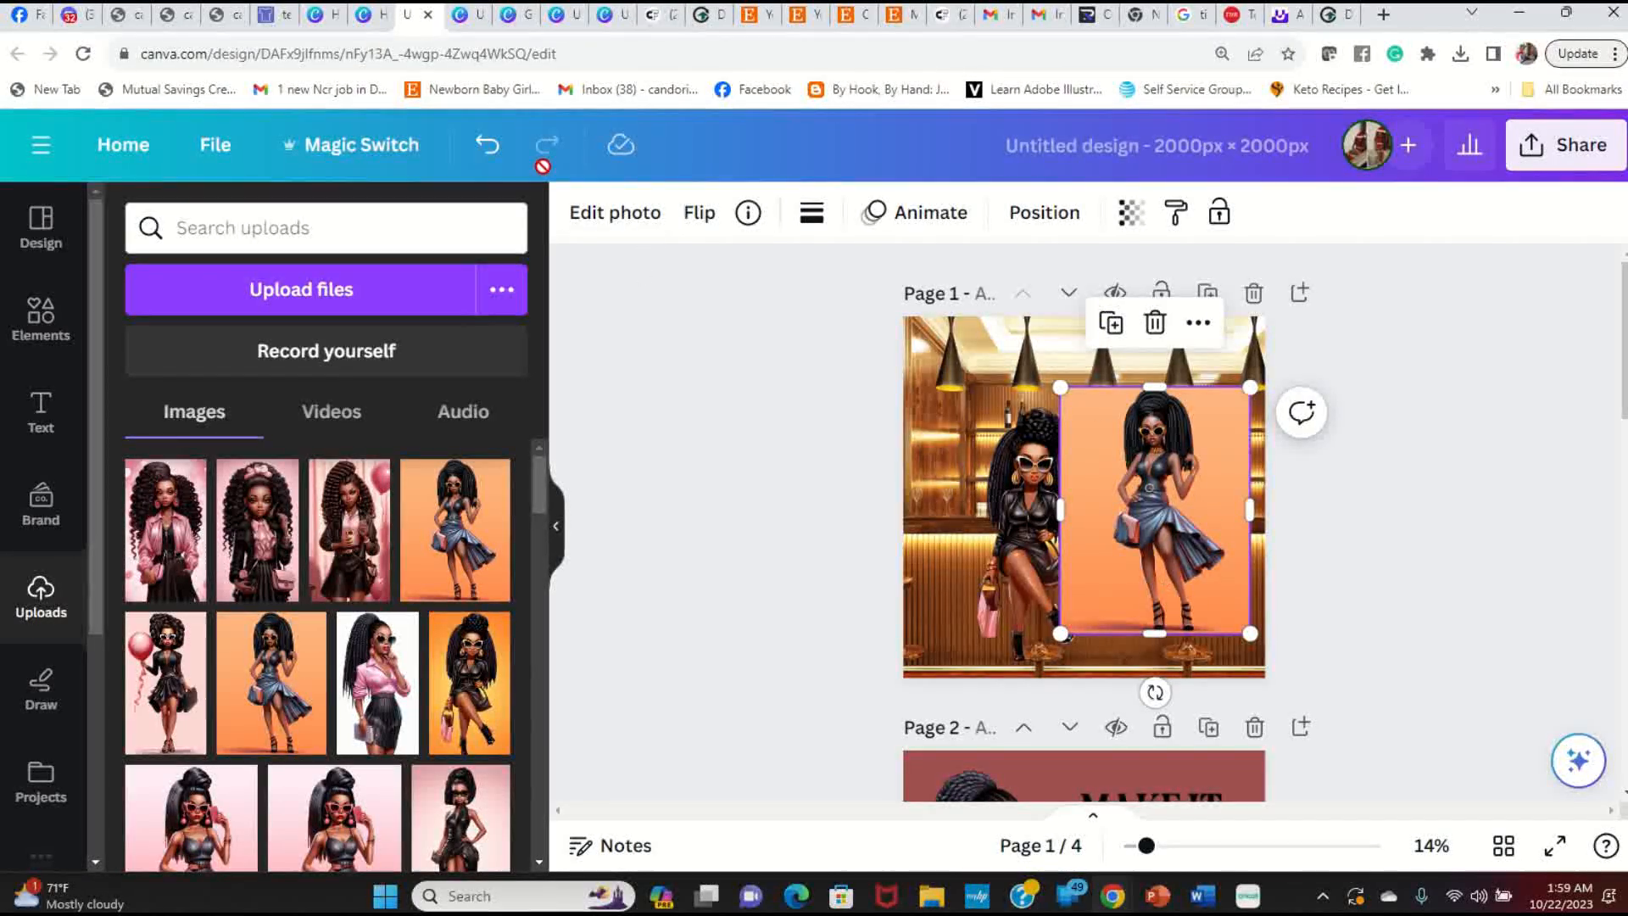
pyautogui.click(604, 219)
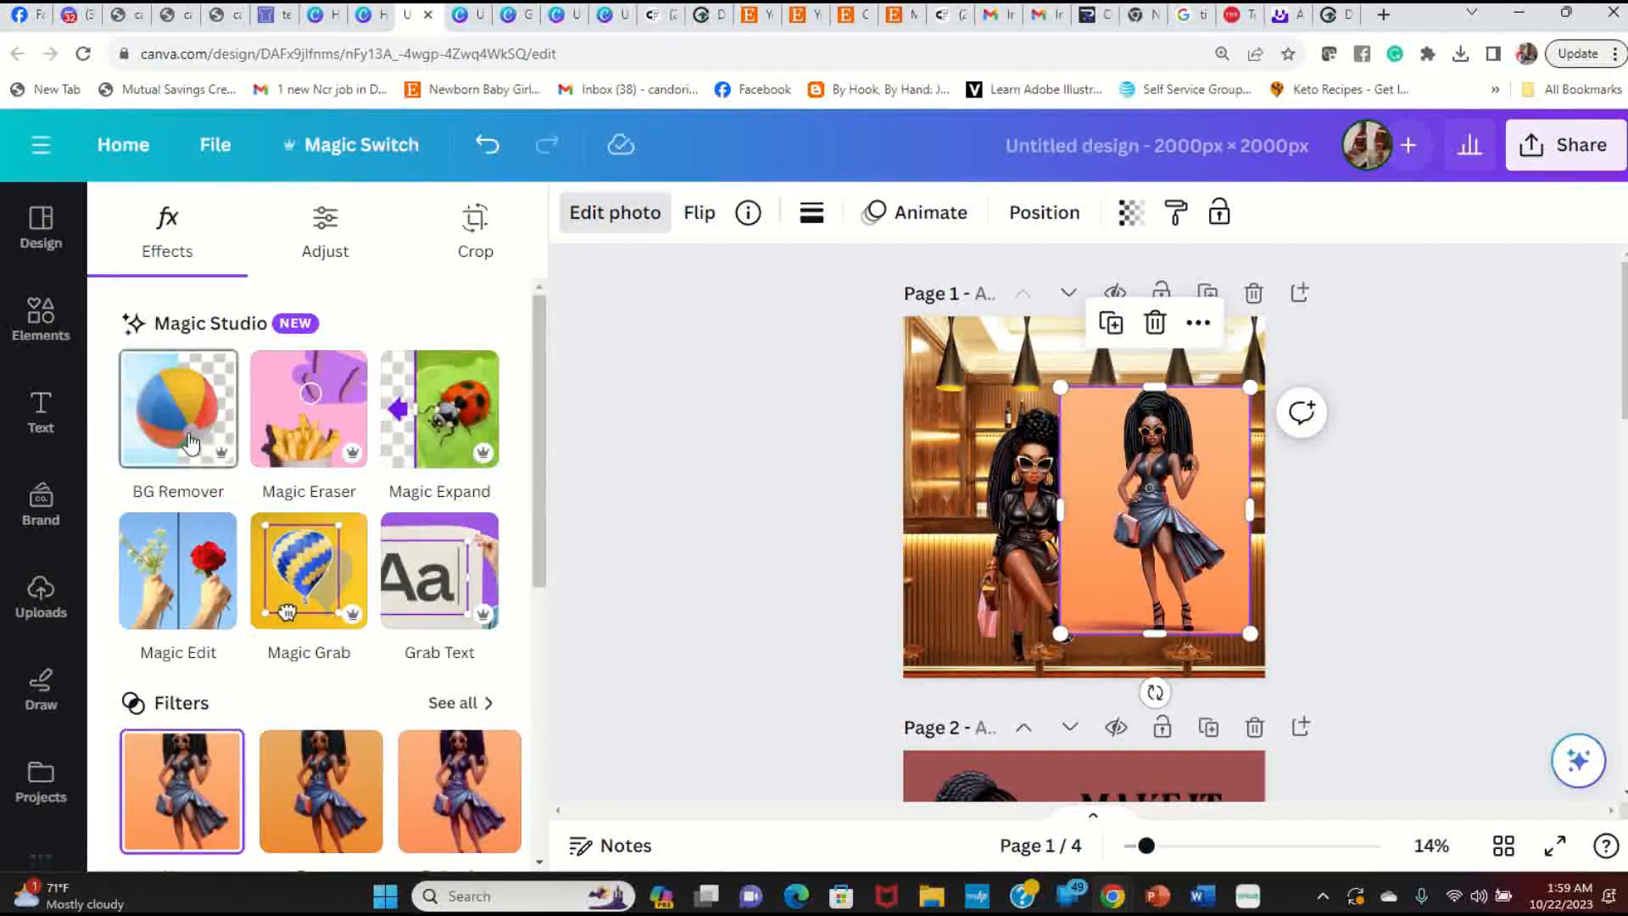
pyautogui.click(191, 443)
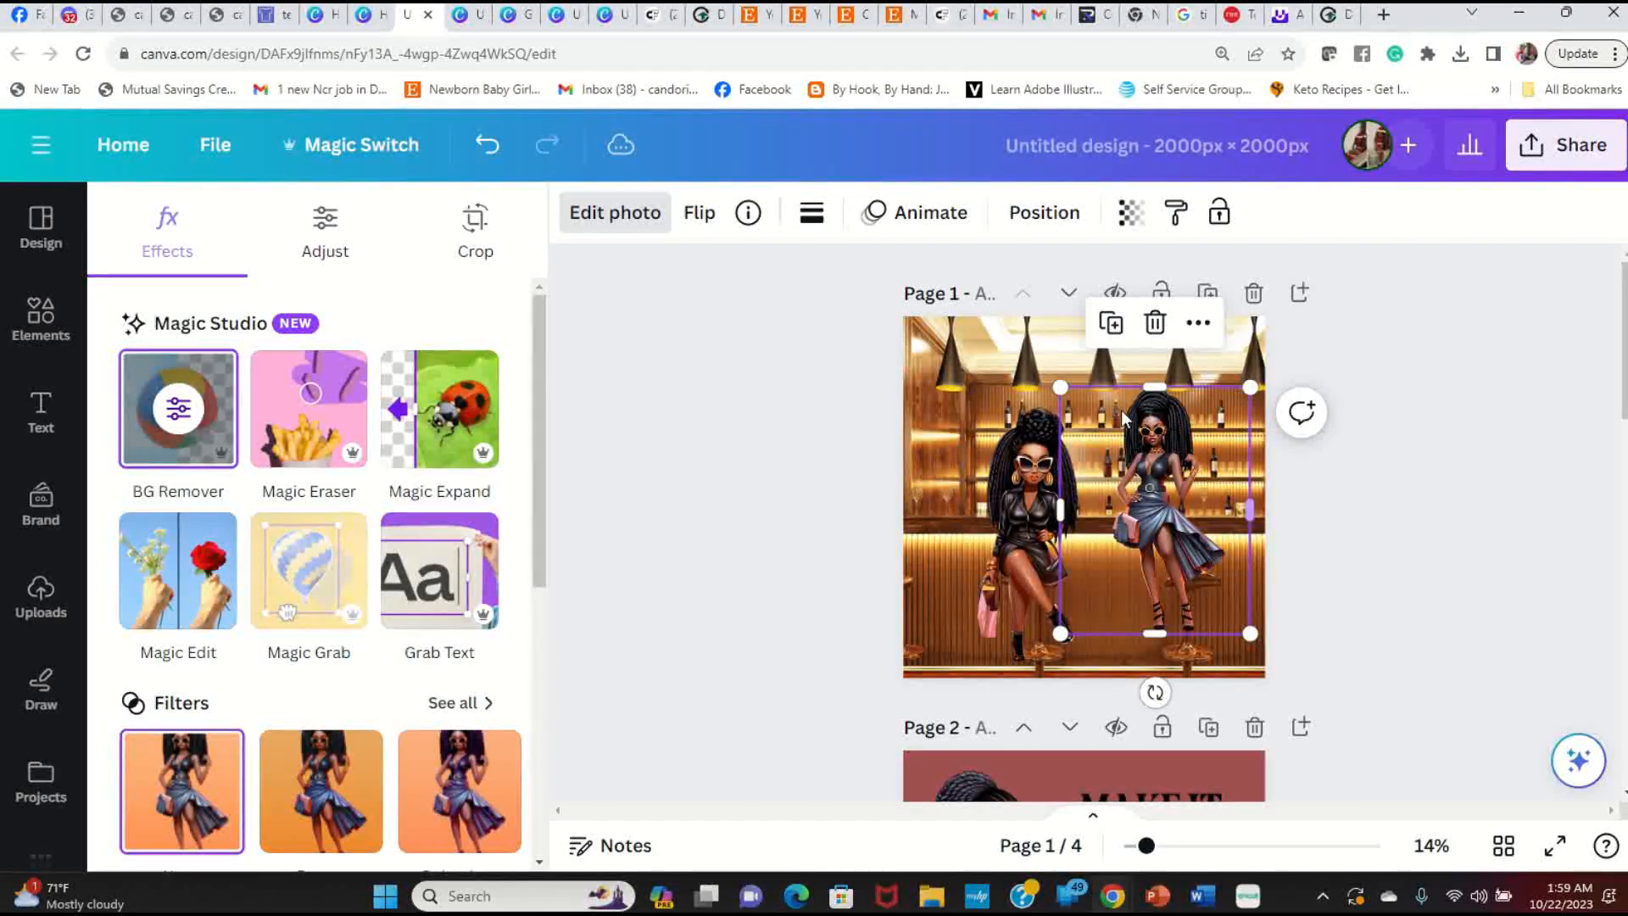
pyautogui.moveTo(1060, 388); pyautogui.dragTo(1023, 340)
pyautogui.moveTo(1151, 453); pyautogui.dragTo(1140, 493)
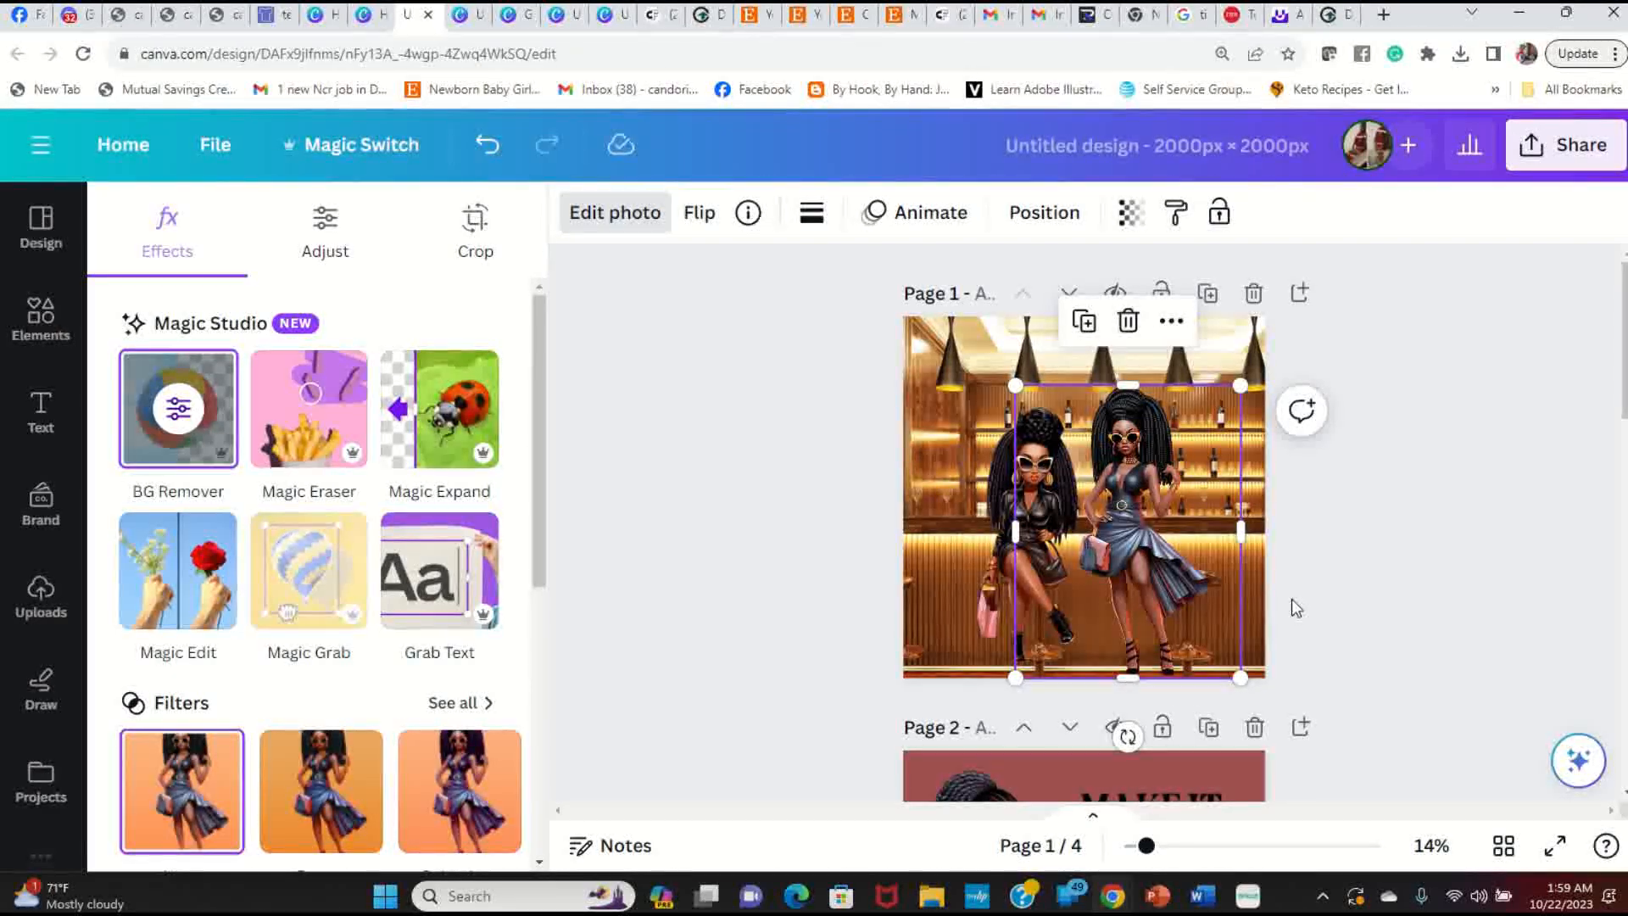
pyautogui.click(1321, 587)
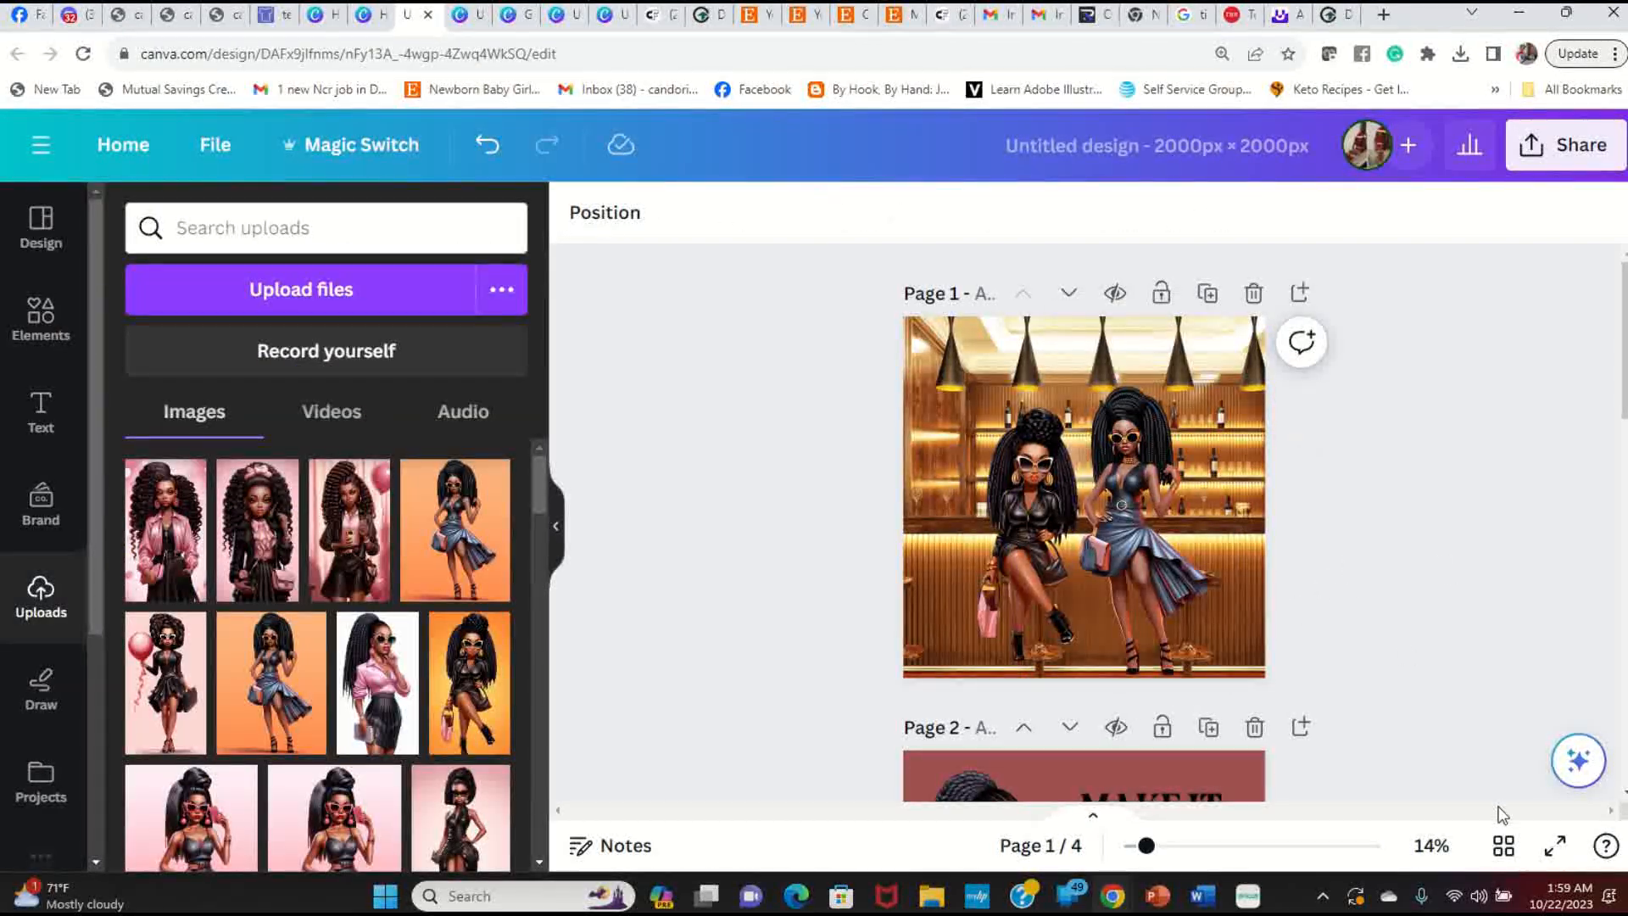
pyautogui.click(1554, 845)
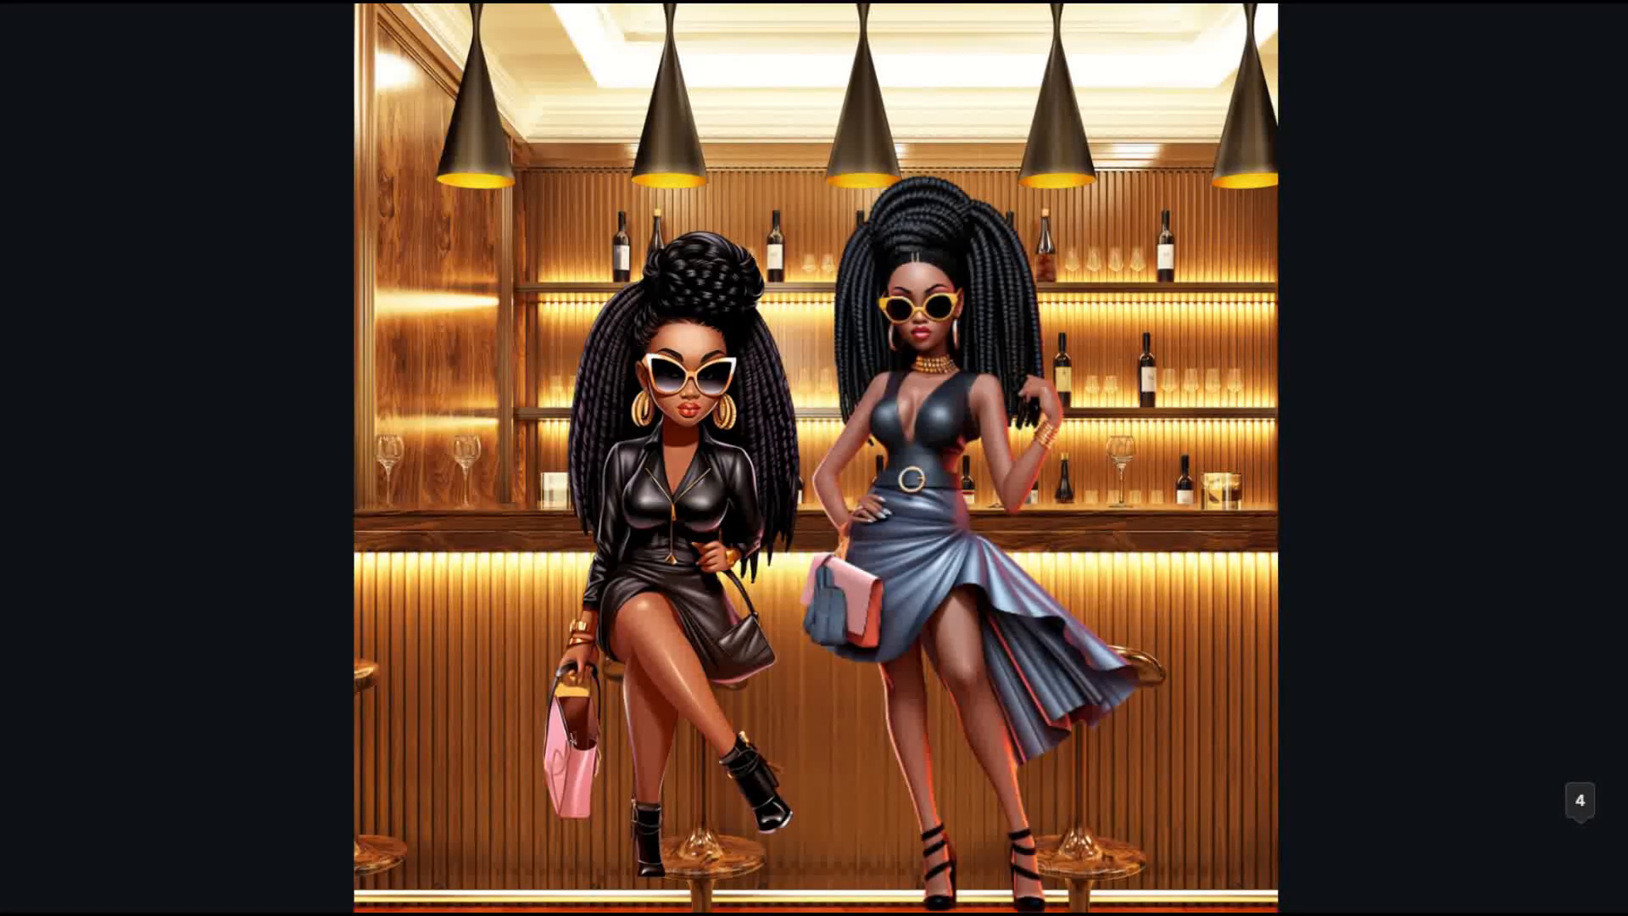
pyautogui.press('Escape')
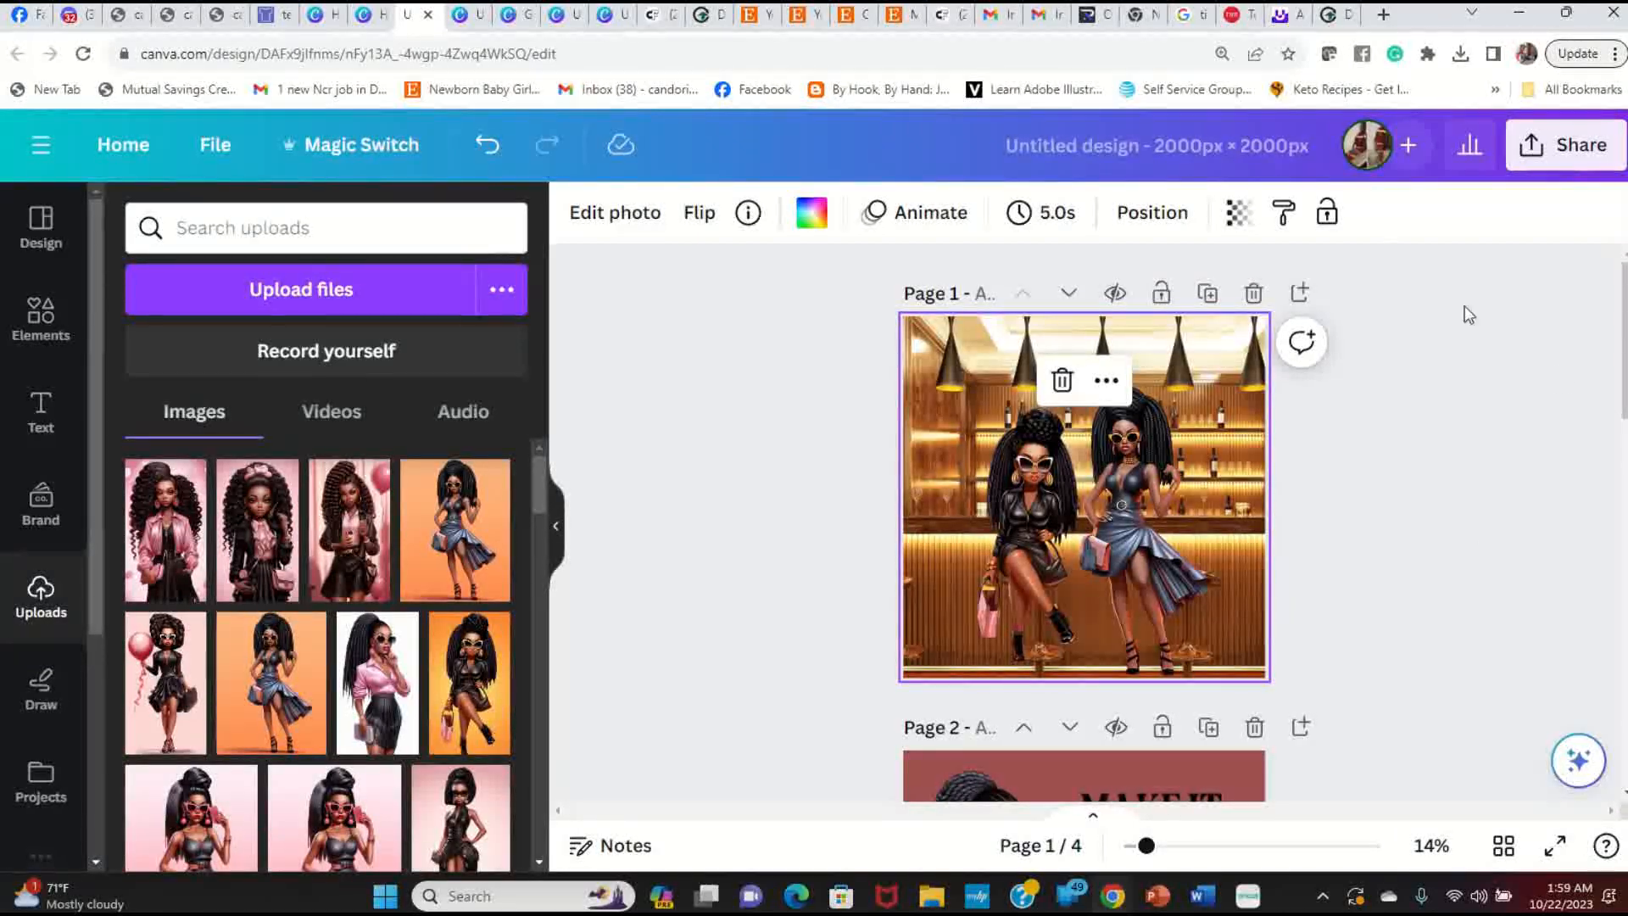
pyautogui.click(1424, 512)
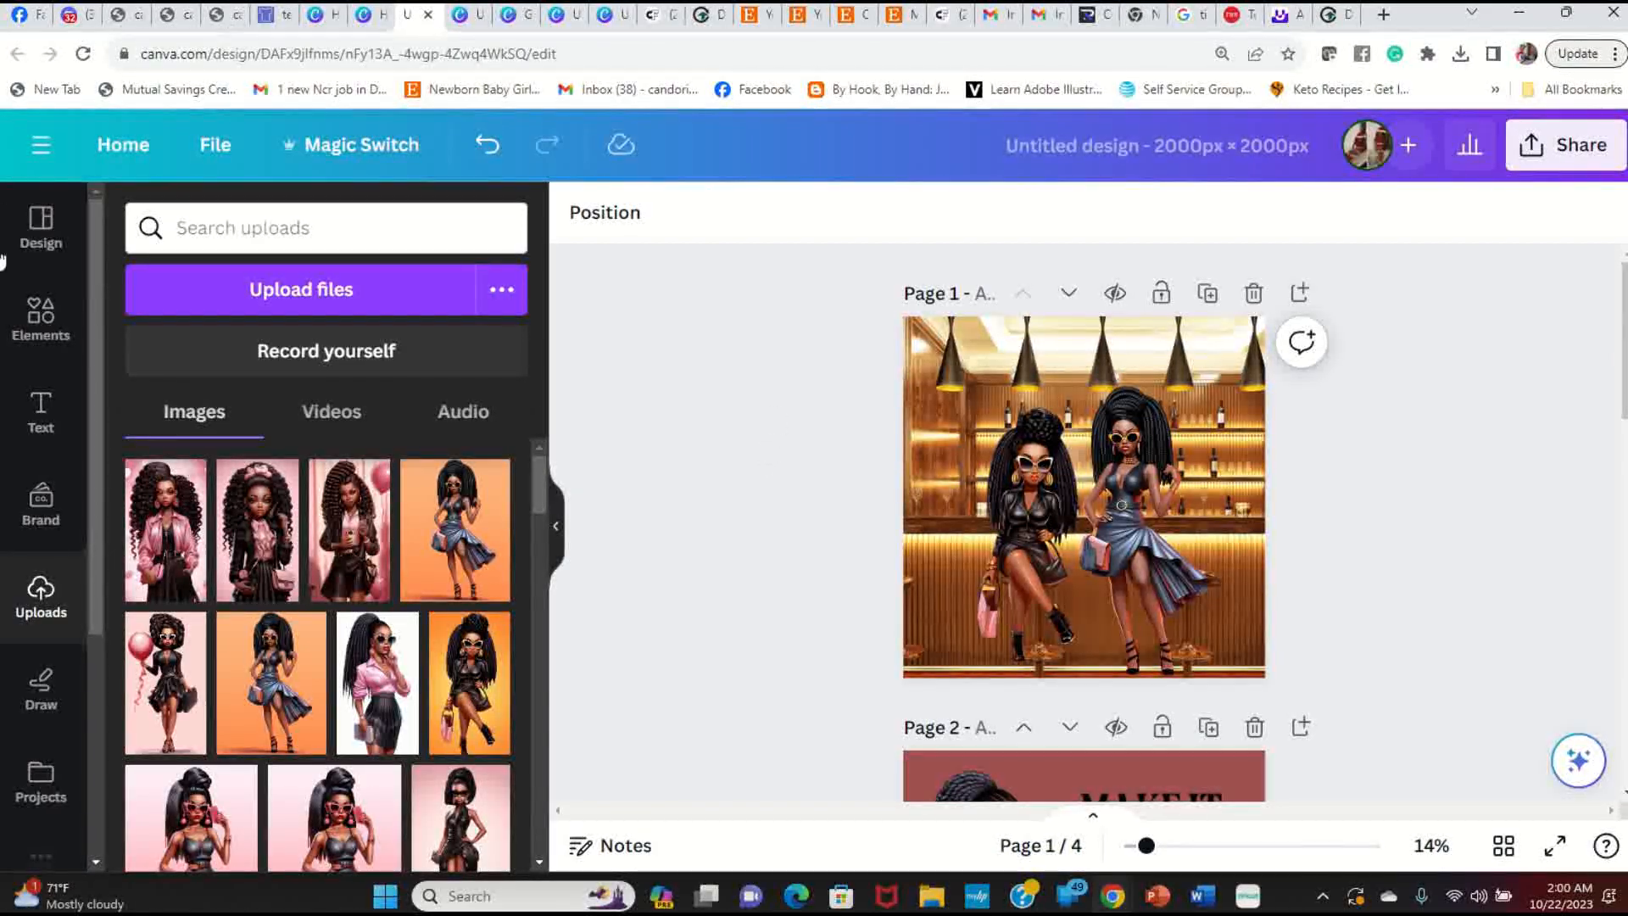
# Step: Search the library for 'balloons' and add the gold balloon bunch to page 1
pyautogui.click(23, 335)
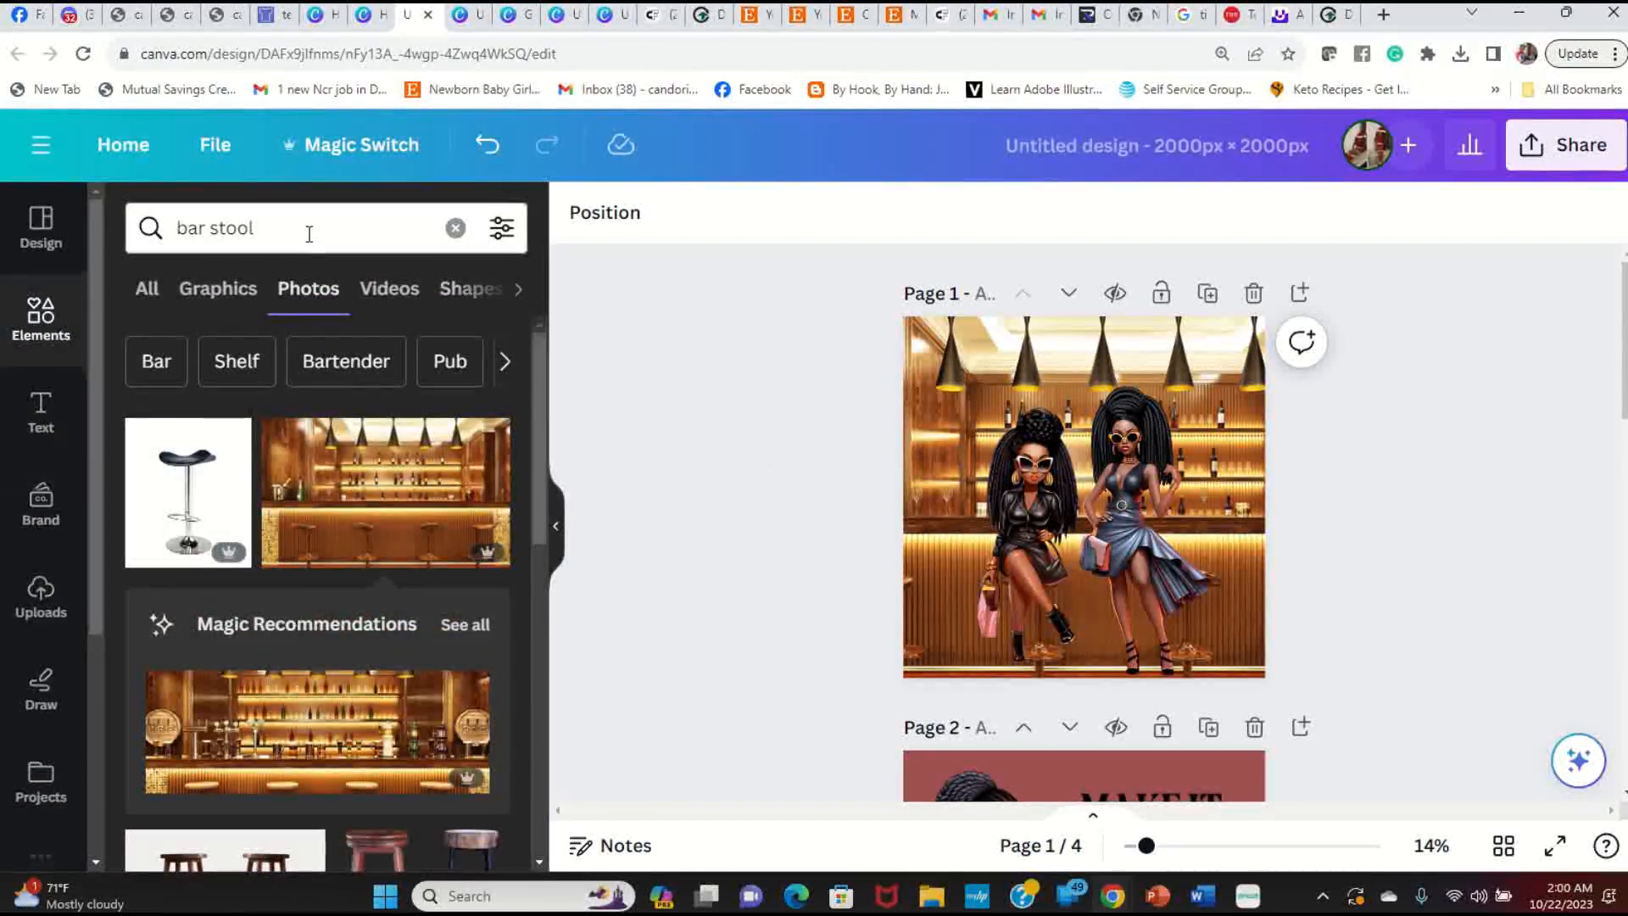
pyautogui.click(309, 229)
pyautogui.moveTo(309, 229); pyautogui.dragTo(105, 216)
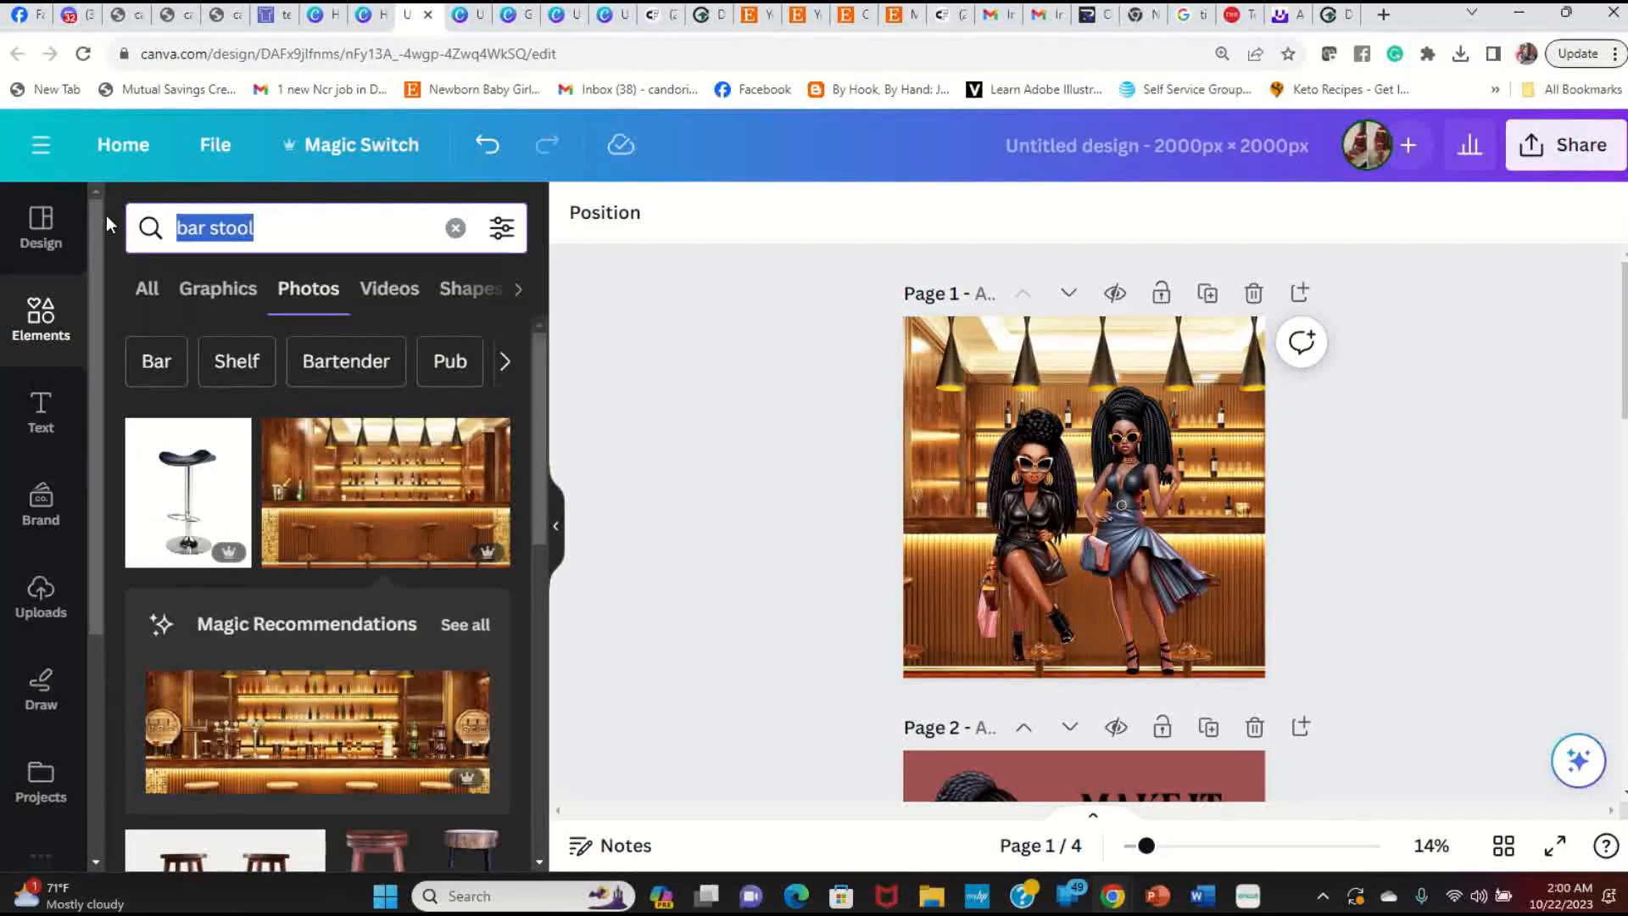
pyautogui.write('bal')
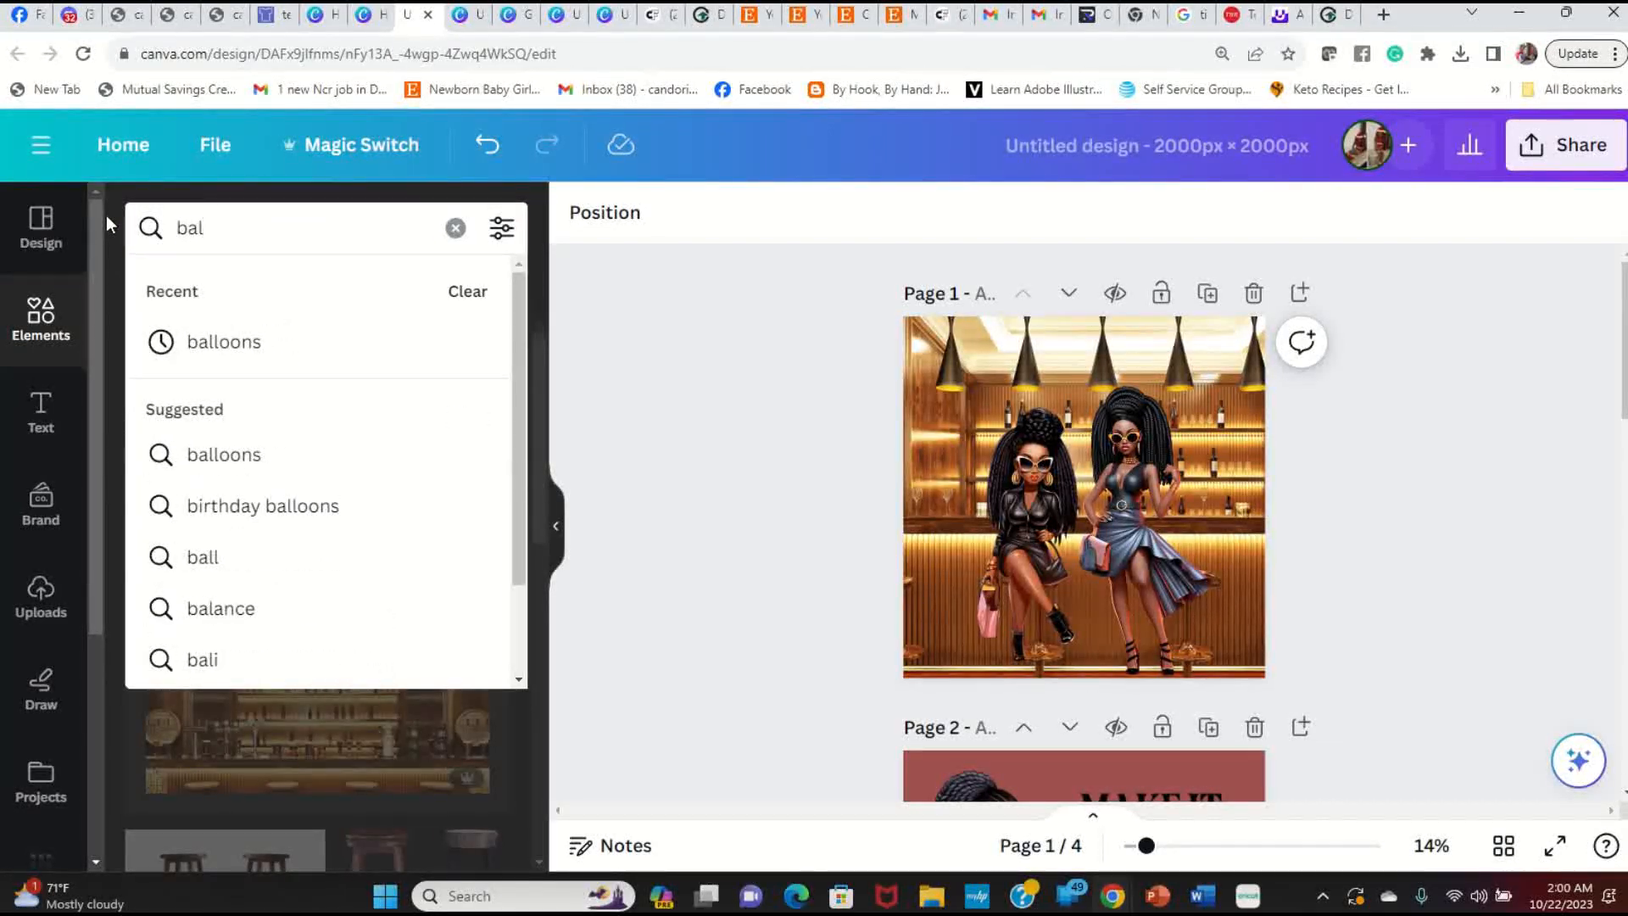
pyautogui.write('loons')
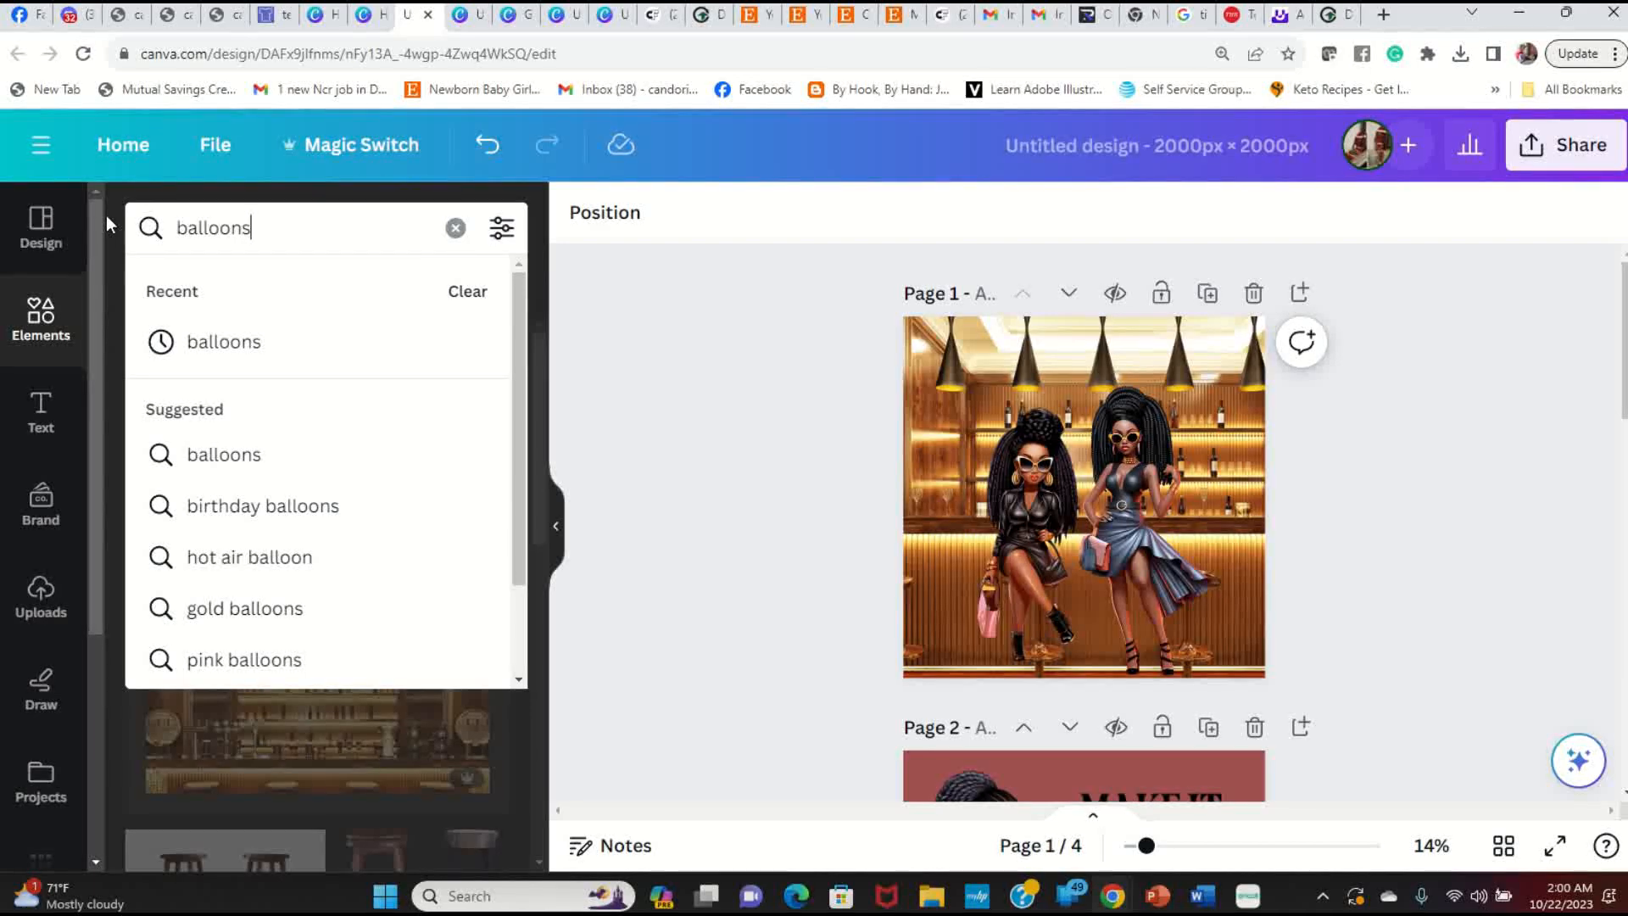
pyautogui.press('Return')
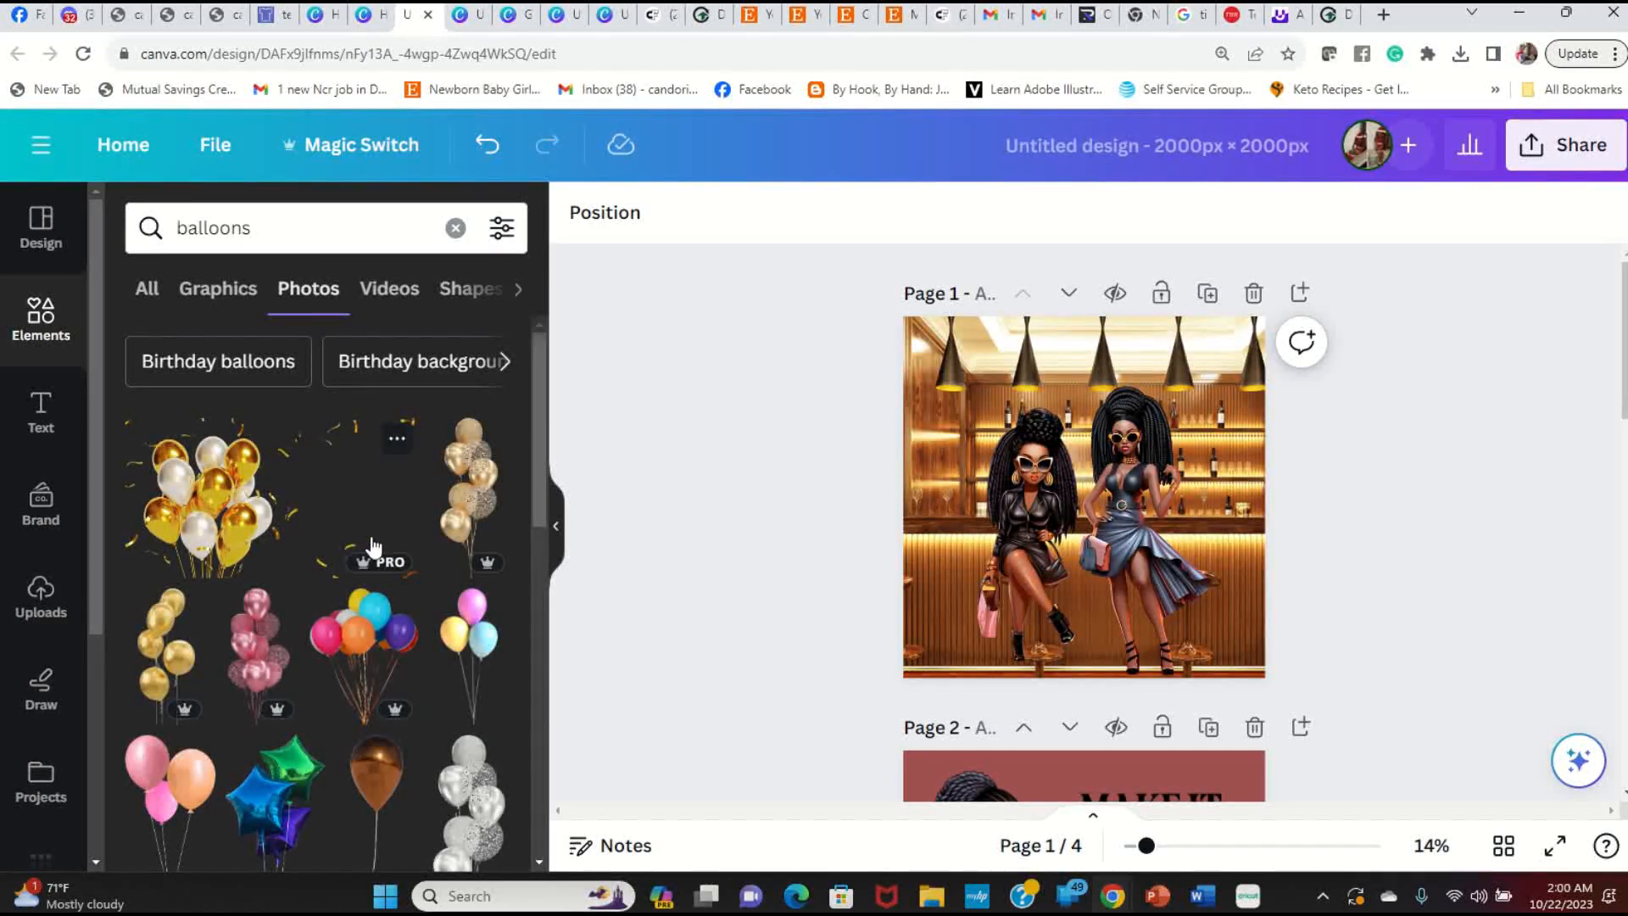
pyautogui.scroll(-2, 374, 558)
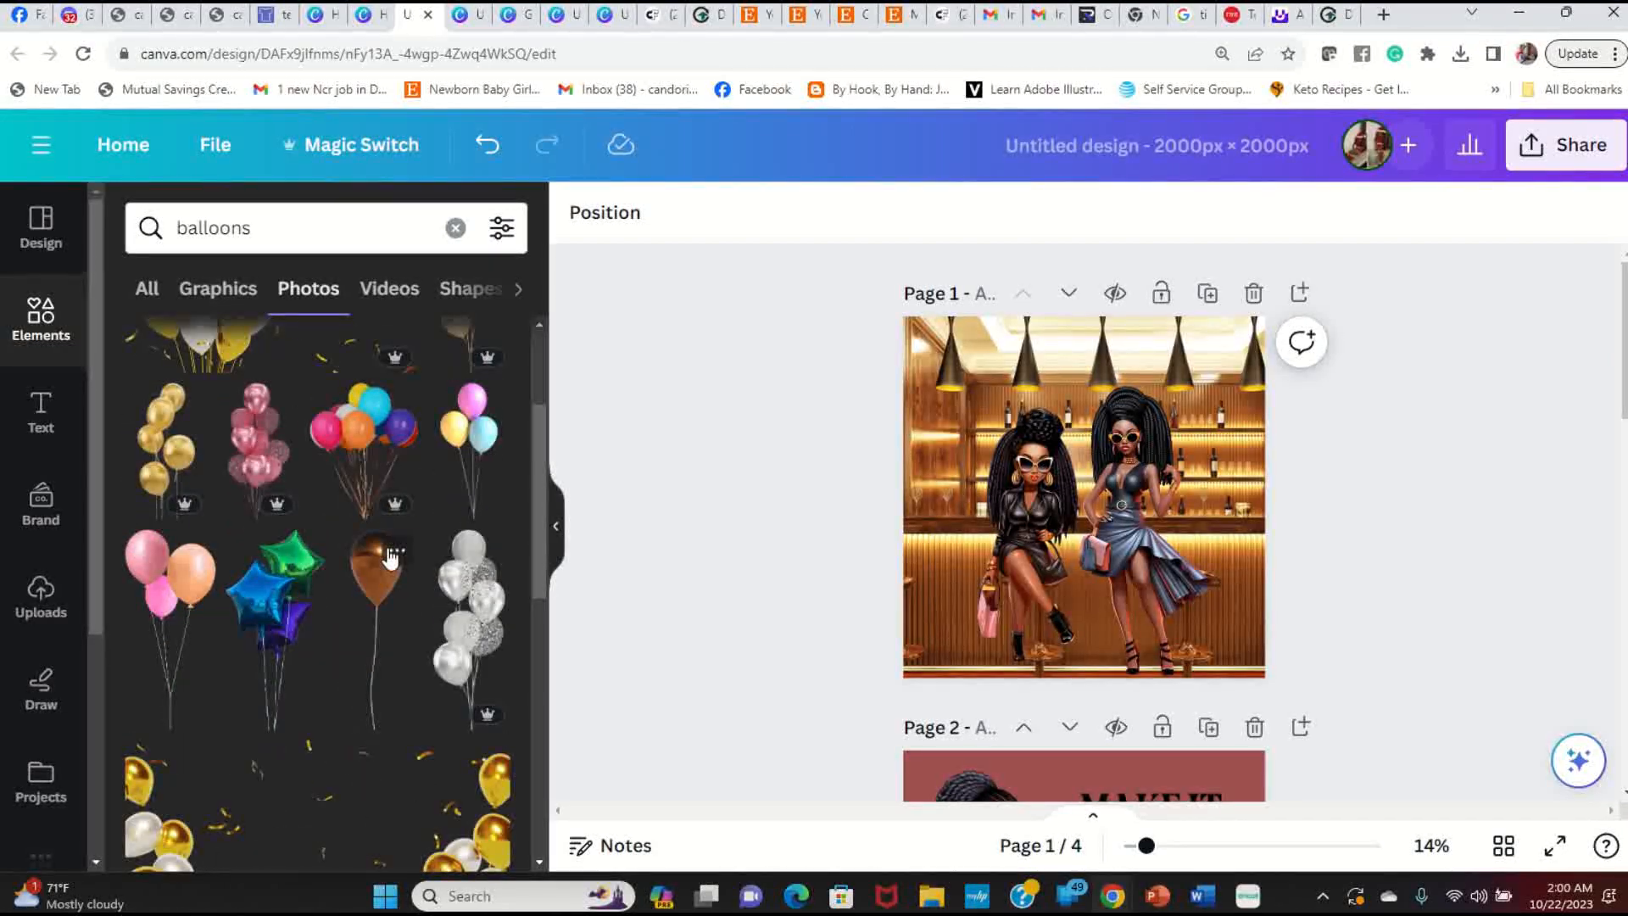
pyautogui.scroll(-8, 389, 558)
pyautogui.scroll(-1, 387, 607)
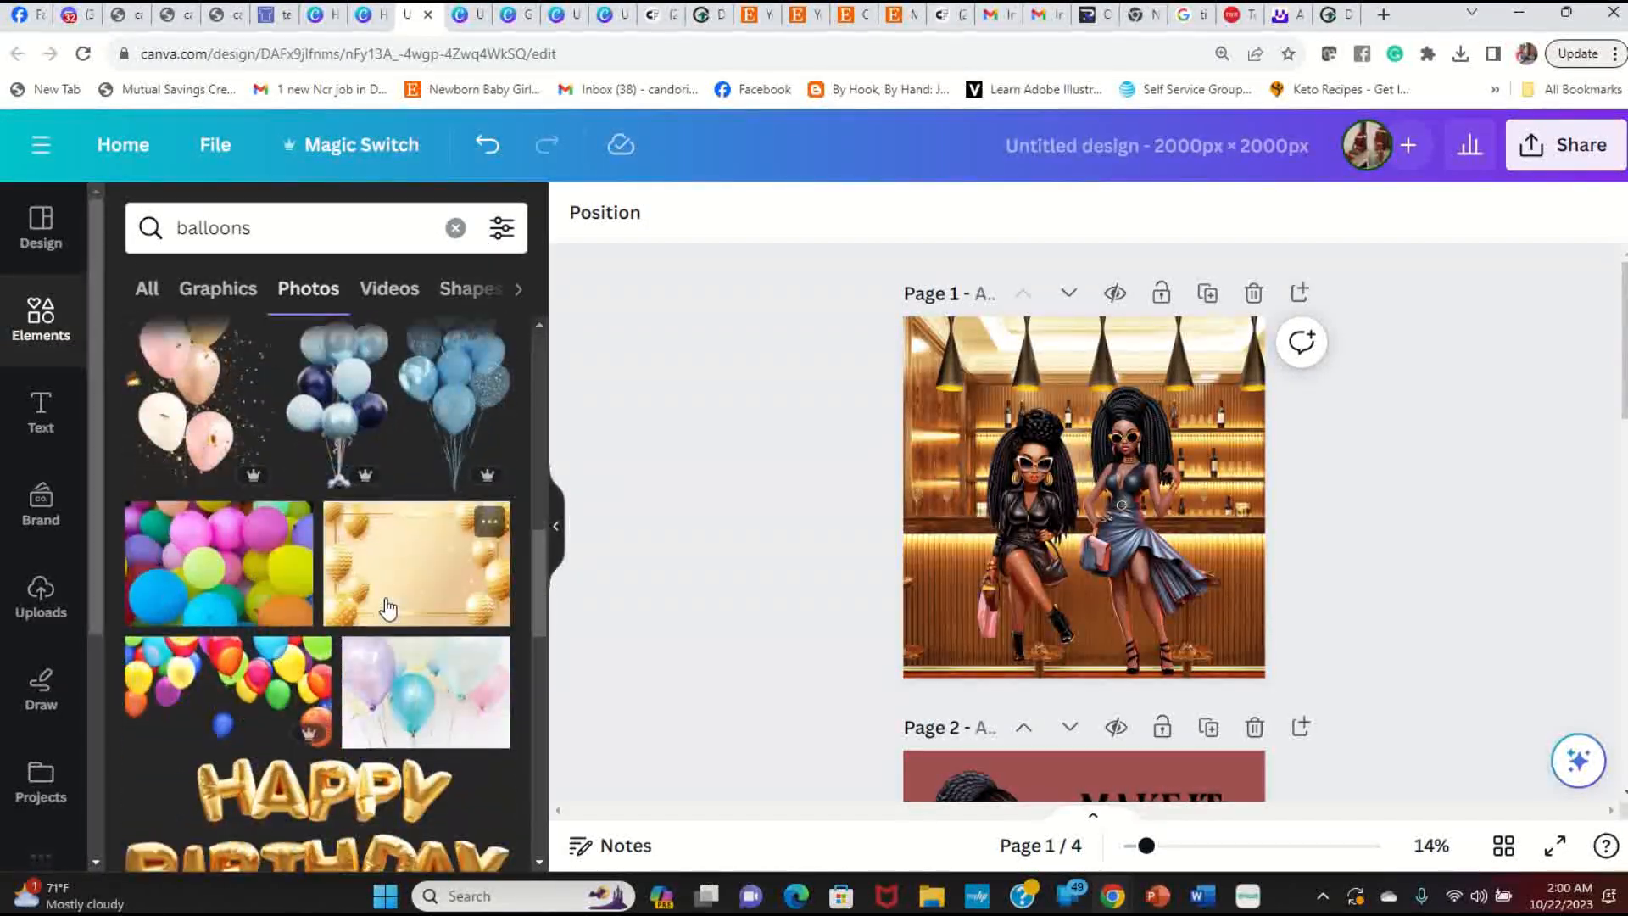
pyautogui.scroll(-3, 387, 608)
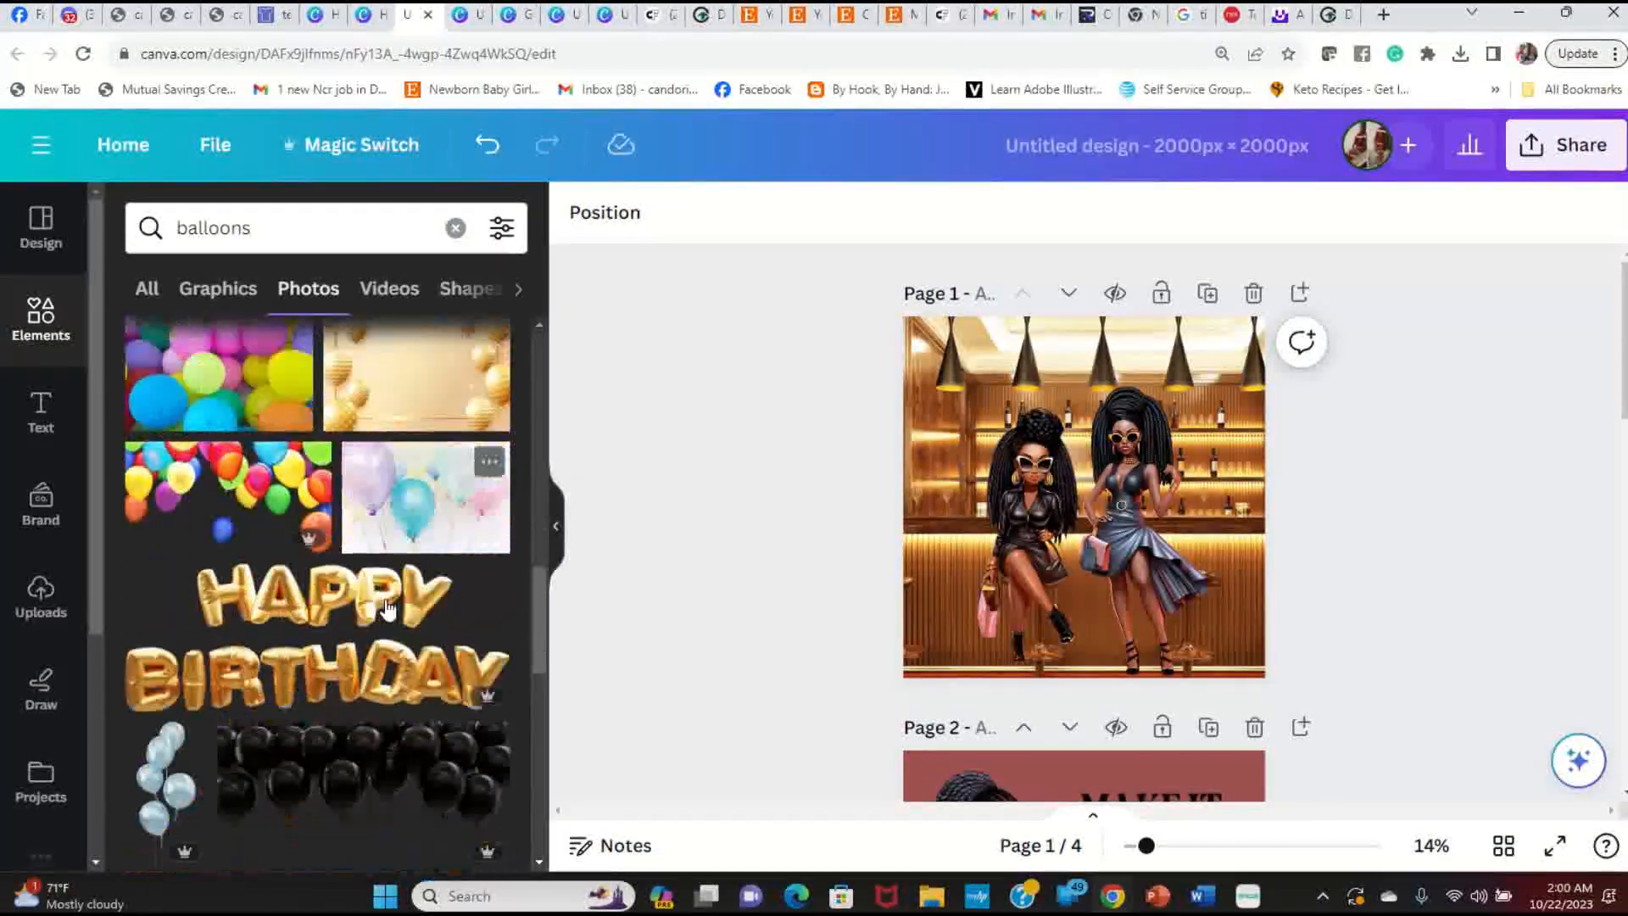
pyautogui.scroll(10, 387, 608)
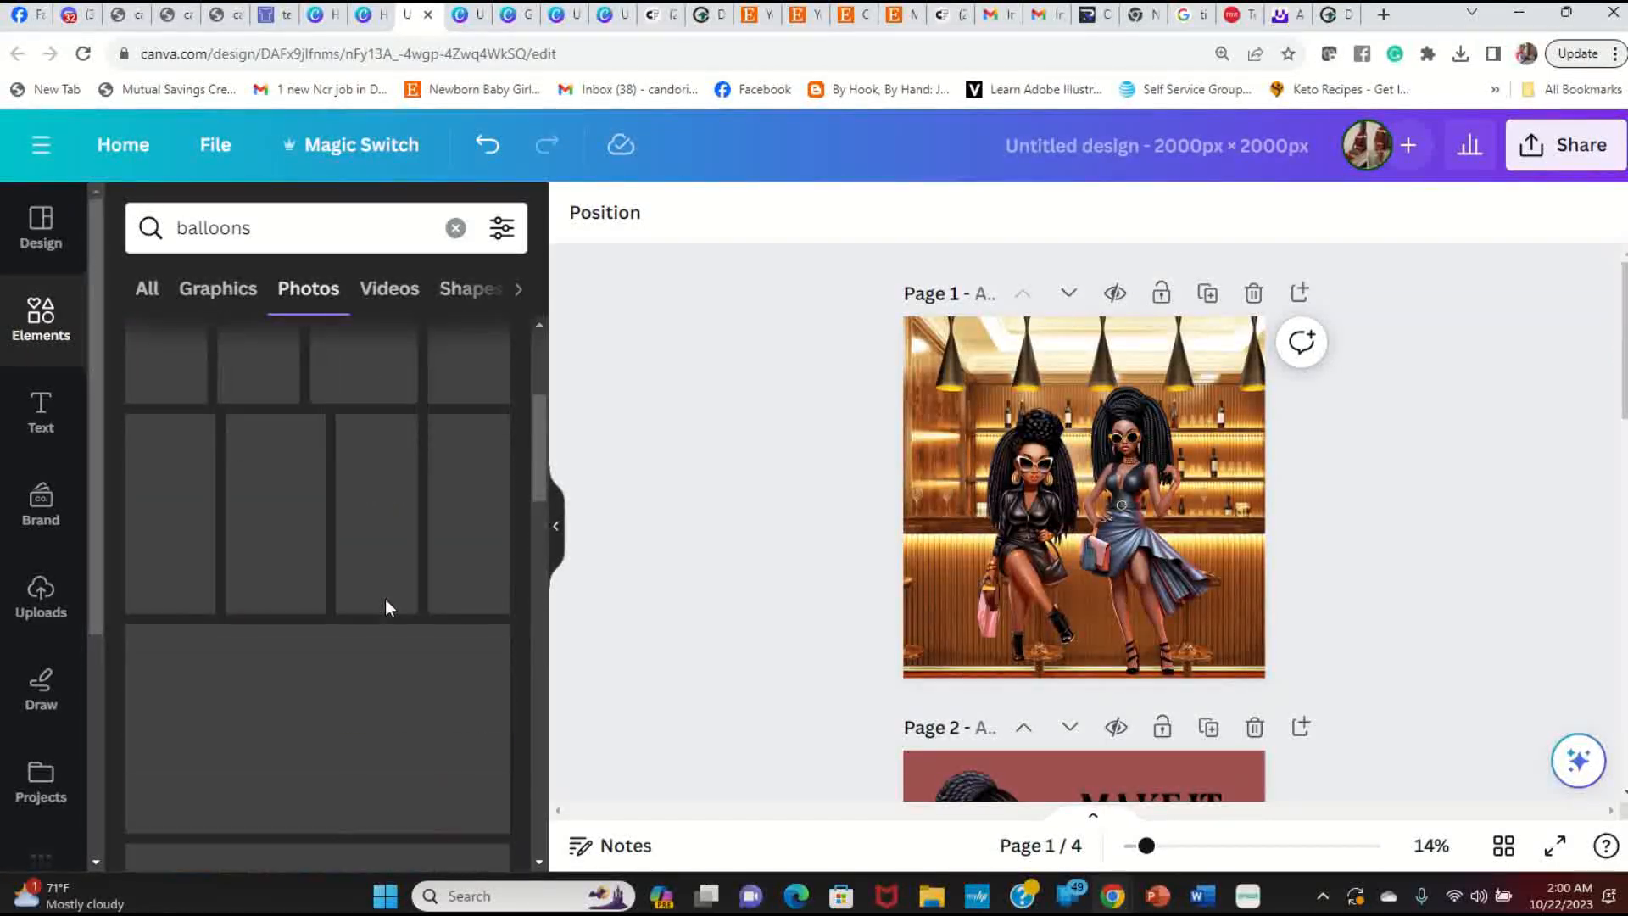
pyautogui.scroll(3, 387, 607)
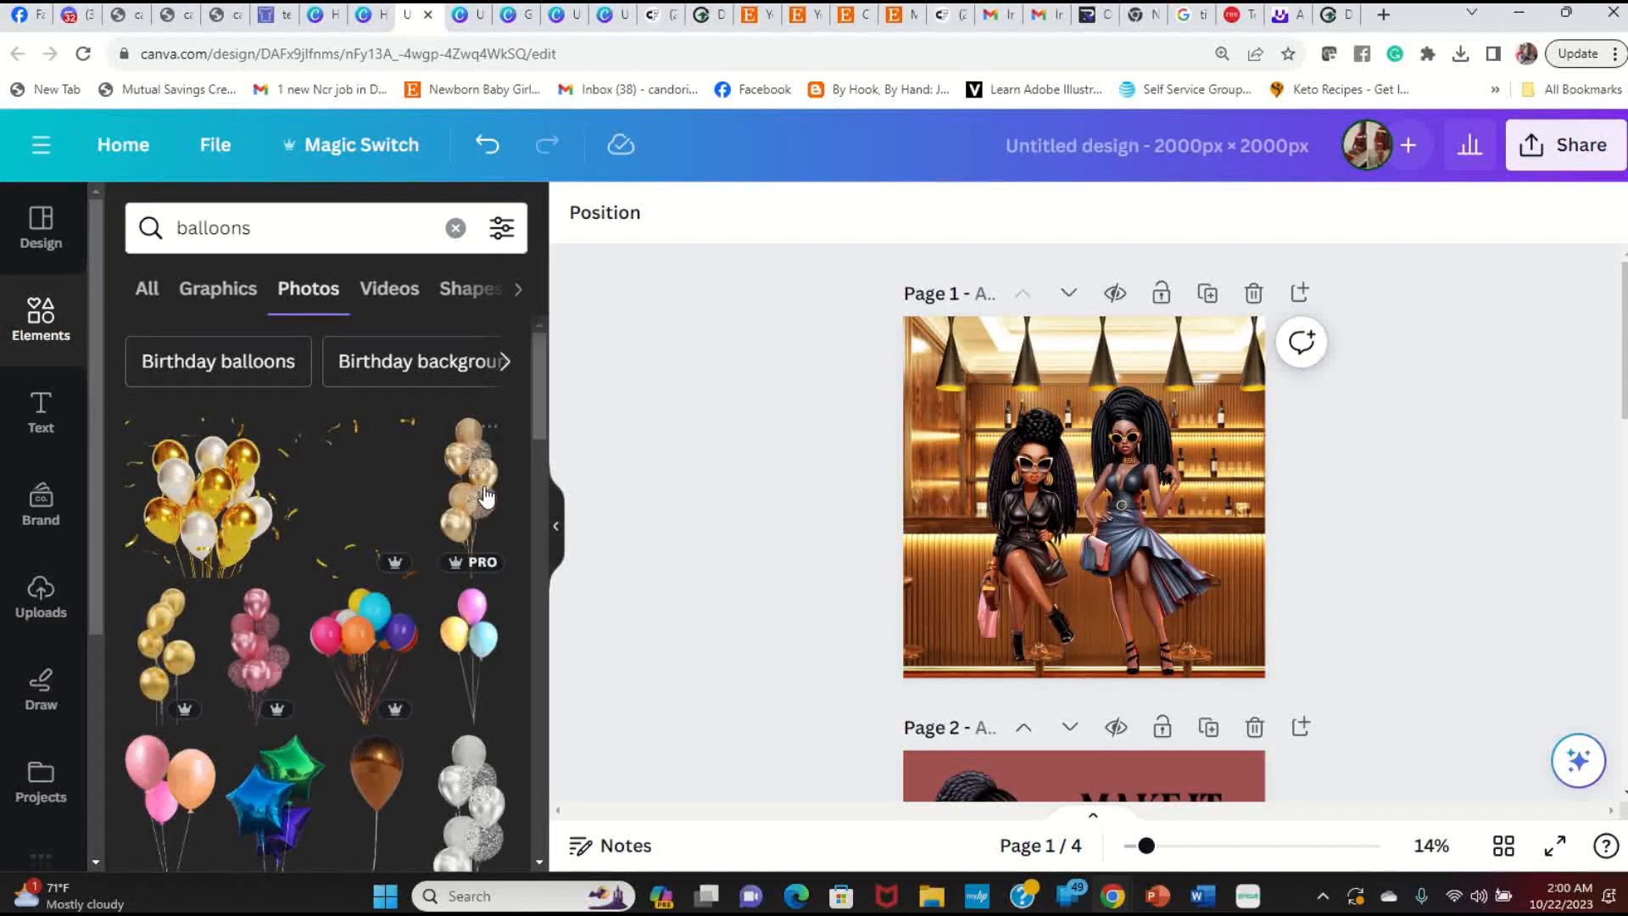
pyautogui.click(474, 504)
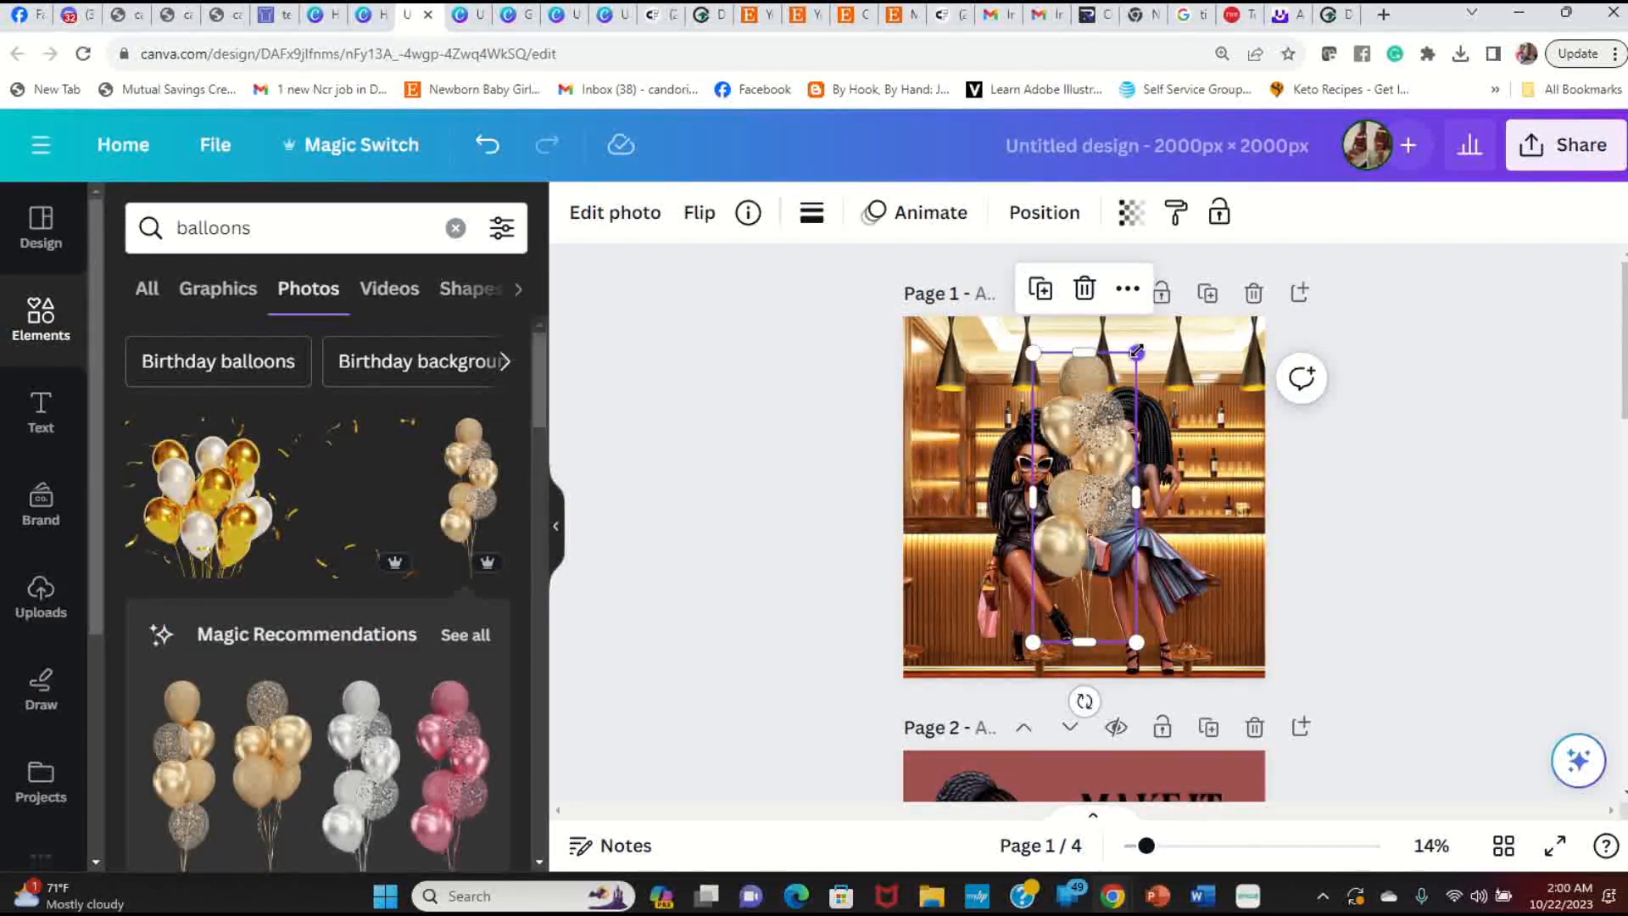
# Step: Resize the gold balloon bunch and position it at the top right of page 1
pyautogui.moveTo(1134, 352); pyautogui.dragTo(1111, 422)
pyautogui.moveTo(1075, 580); pyautogui.dragTo(1220, 472)
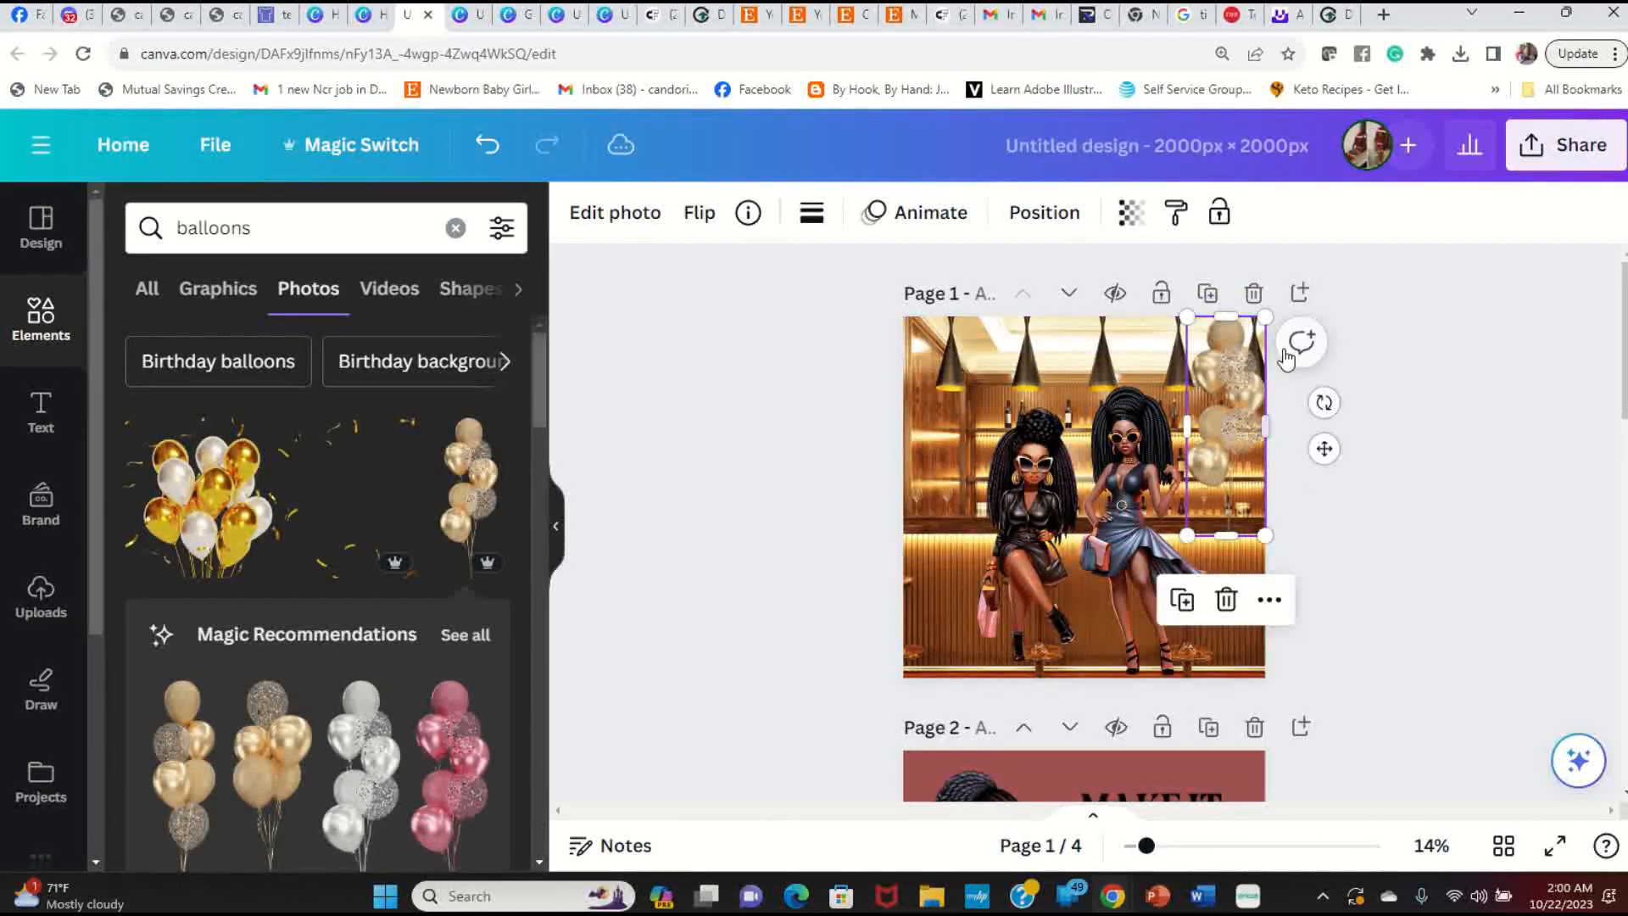
pyautogui.moveTo(1267, 317); pyautogui.dragTo(1249, 363)
pyautogui.click(1329, 509)
pyautogui.click(1223, 426)
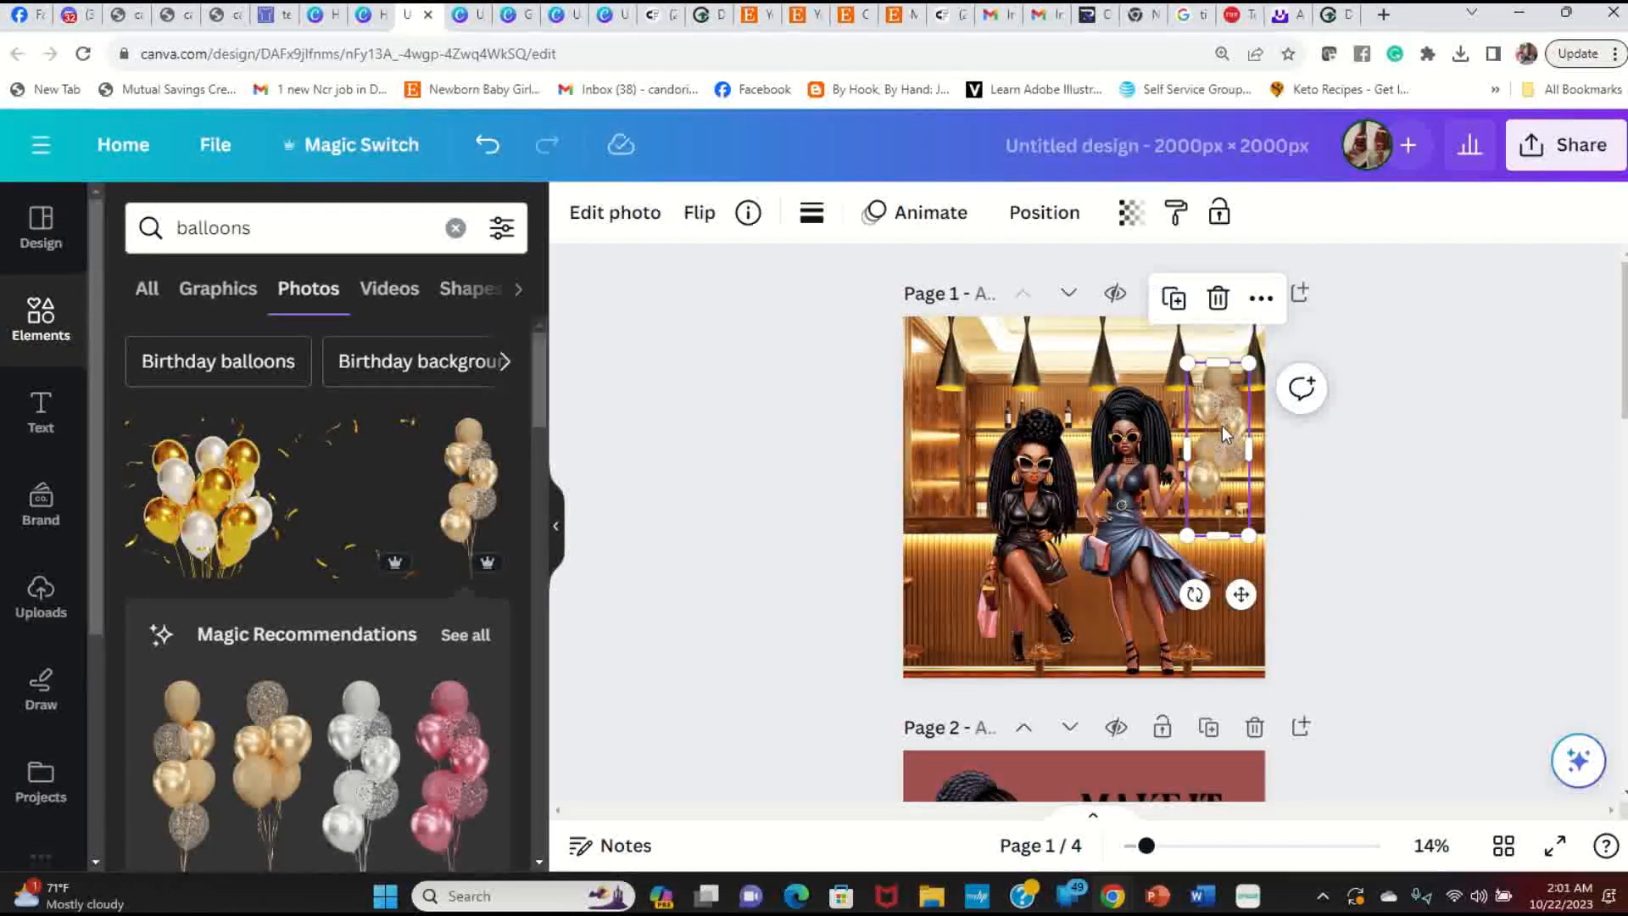
pyautogui.moveTo(1188, 363); pyautogui.dragTo(1184, 351)
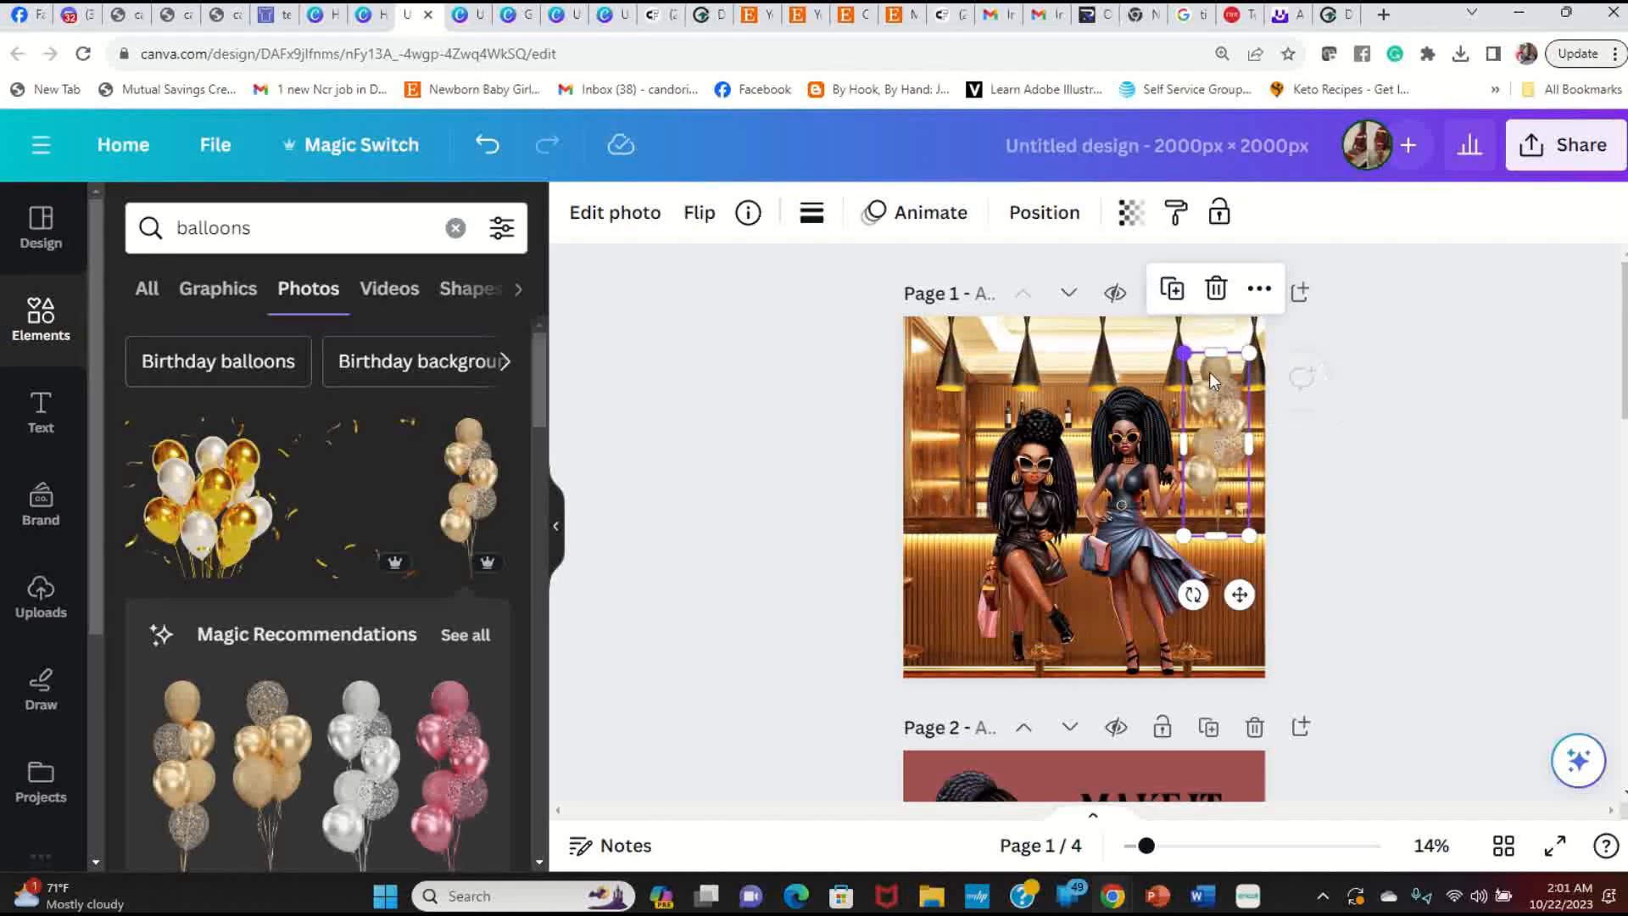
# Step: Duplicate the balloon cluster onto the scene's left edge and preview the page full screen
pyautogui.rightClick(1223, 429)
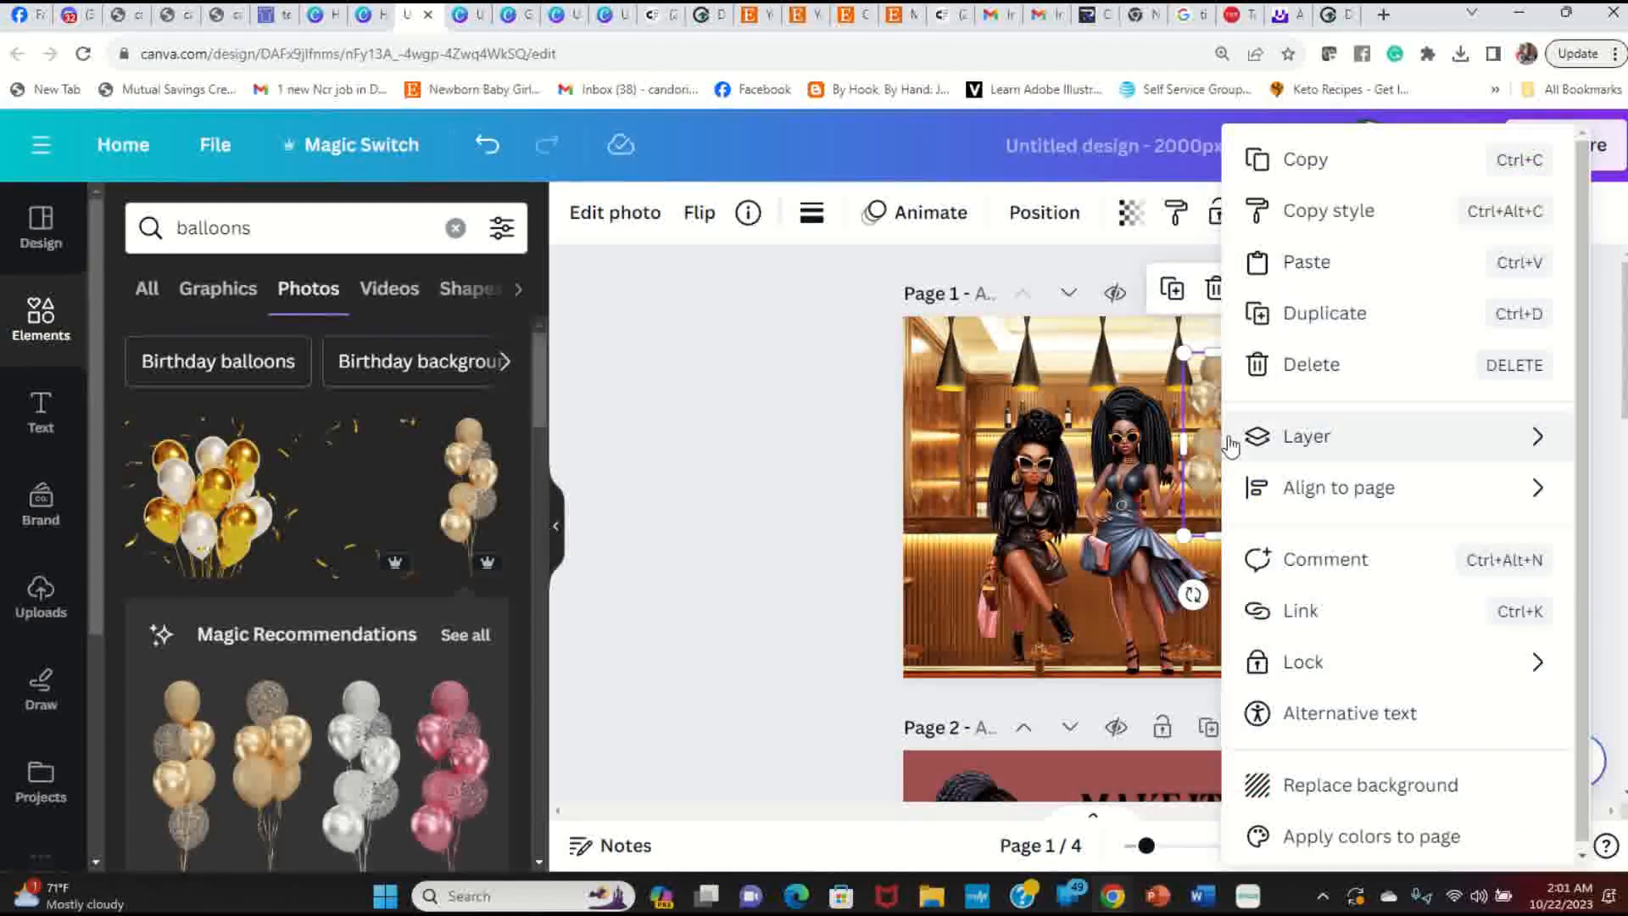
pyautogui.click(1344, 319)
pyautogui.moveTo(1211, 473); pyautogui.dragTo(934, 459)
pyautogui.click(806, 495)
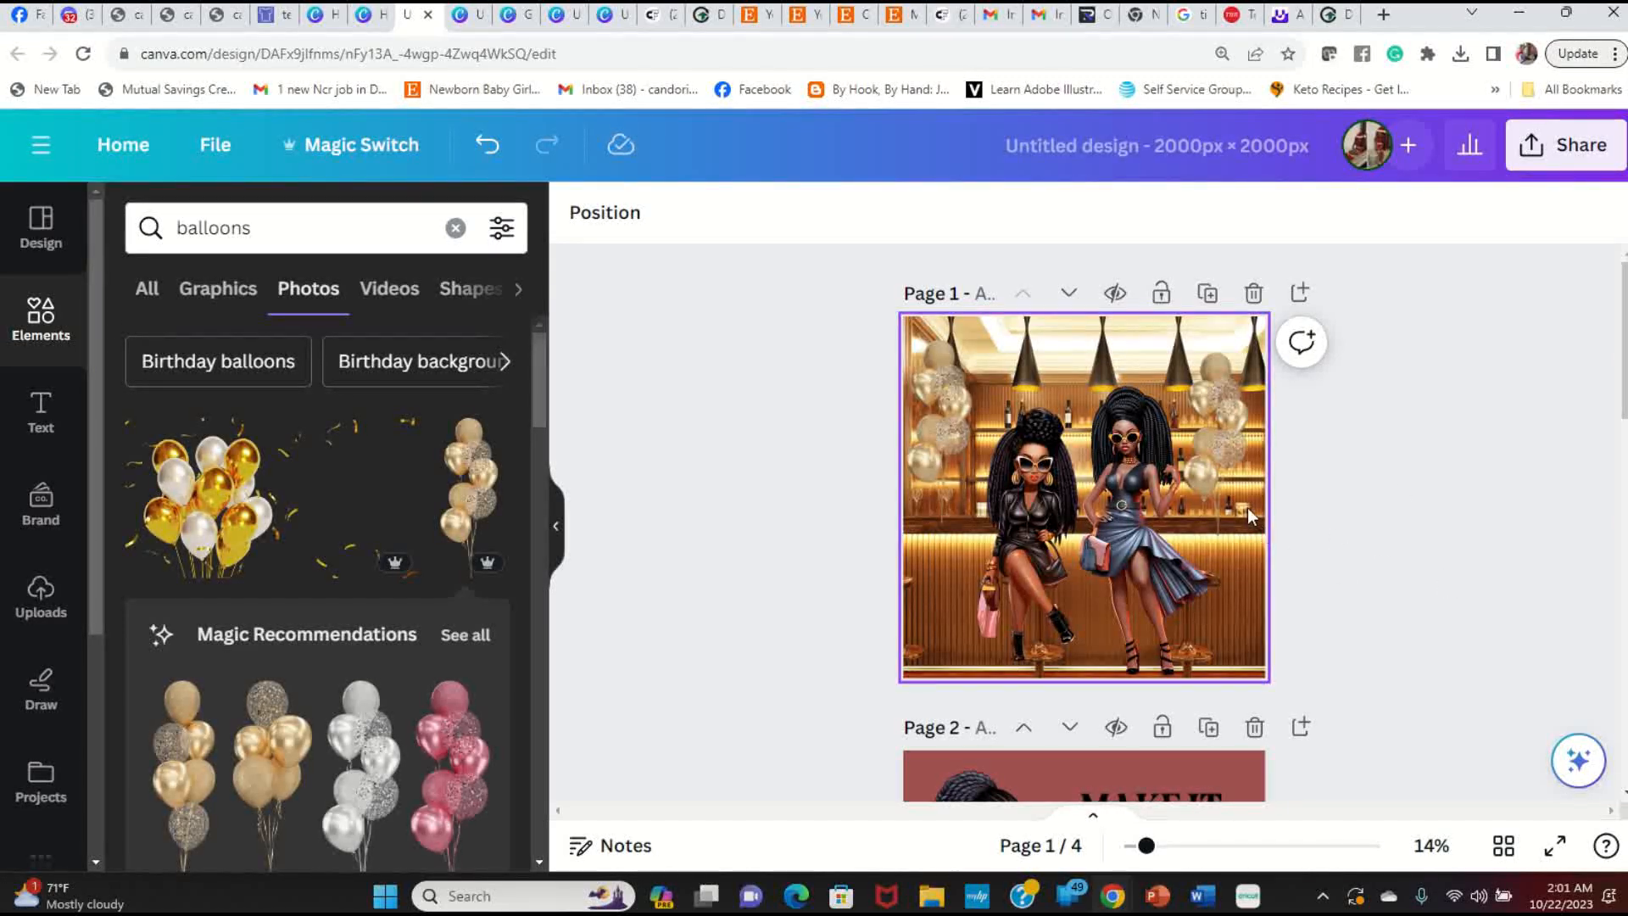
pyautogui.click(1221, 451)
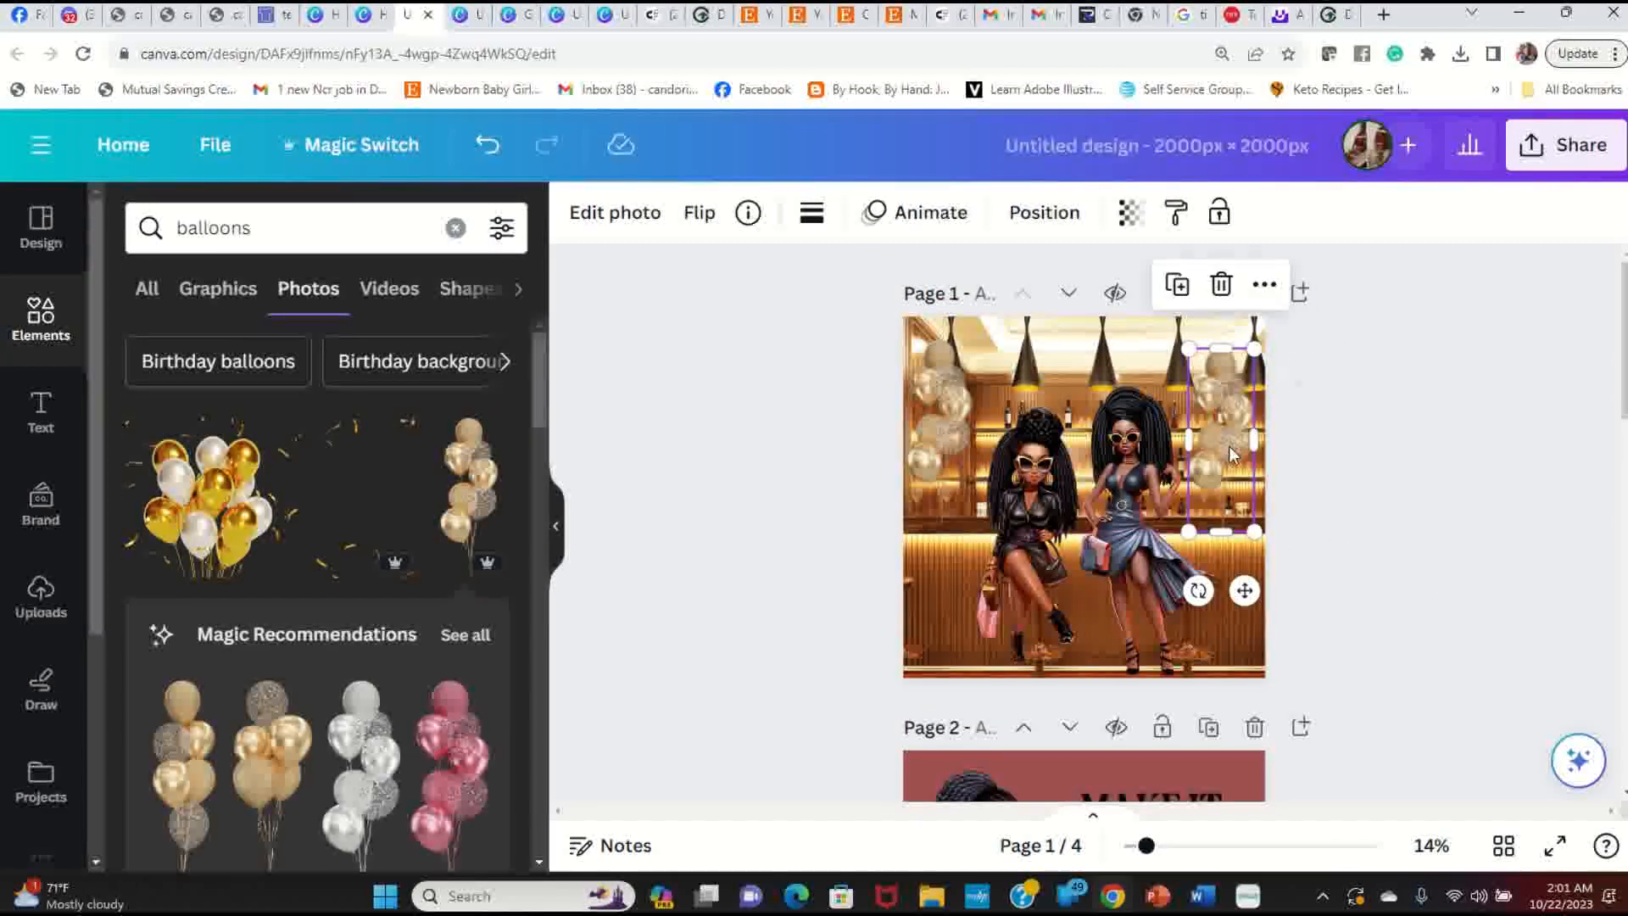
pyautogui.click(938, 412)
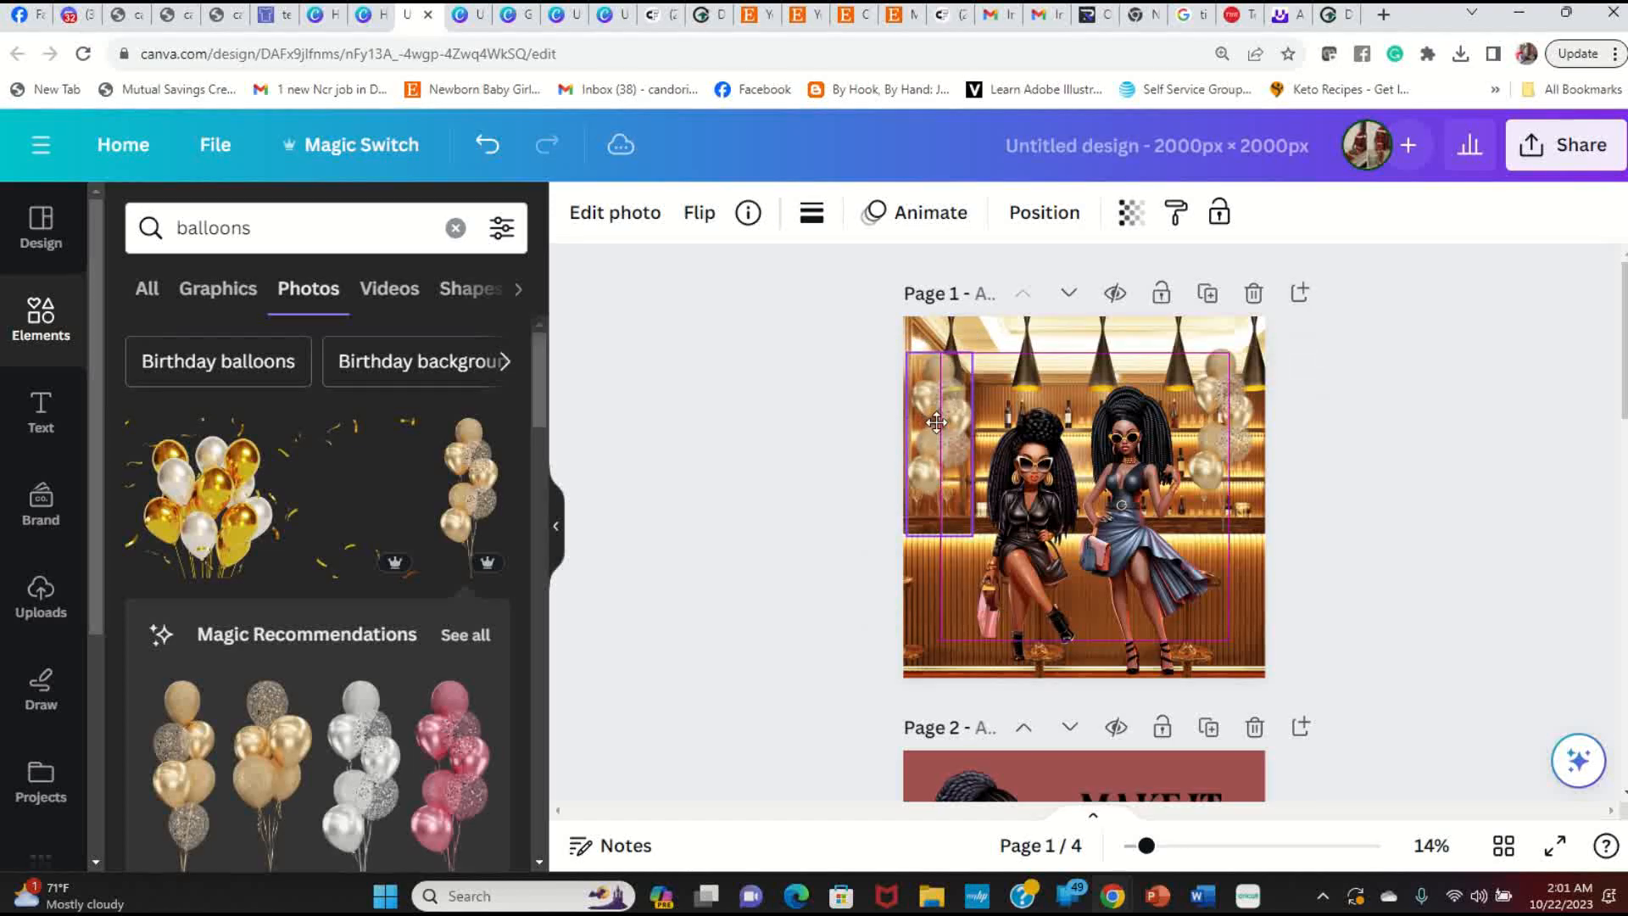
pyautogui.click(1361, 568)
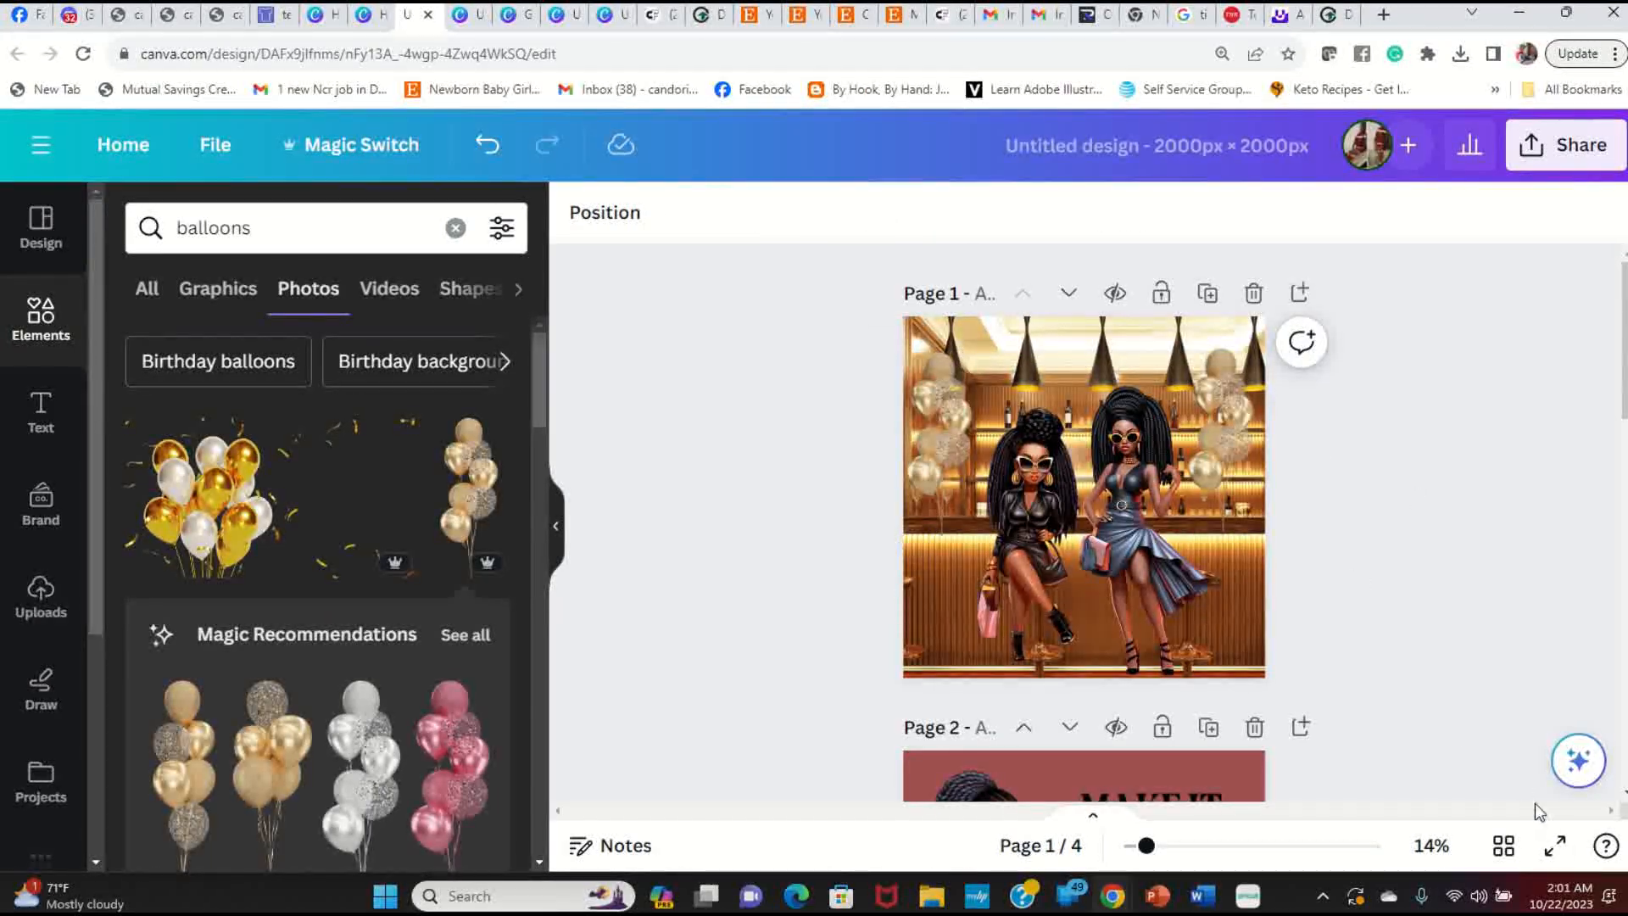
pyautogui.click(1555, 846)
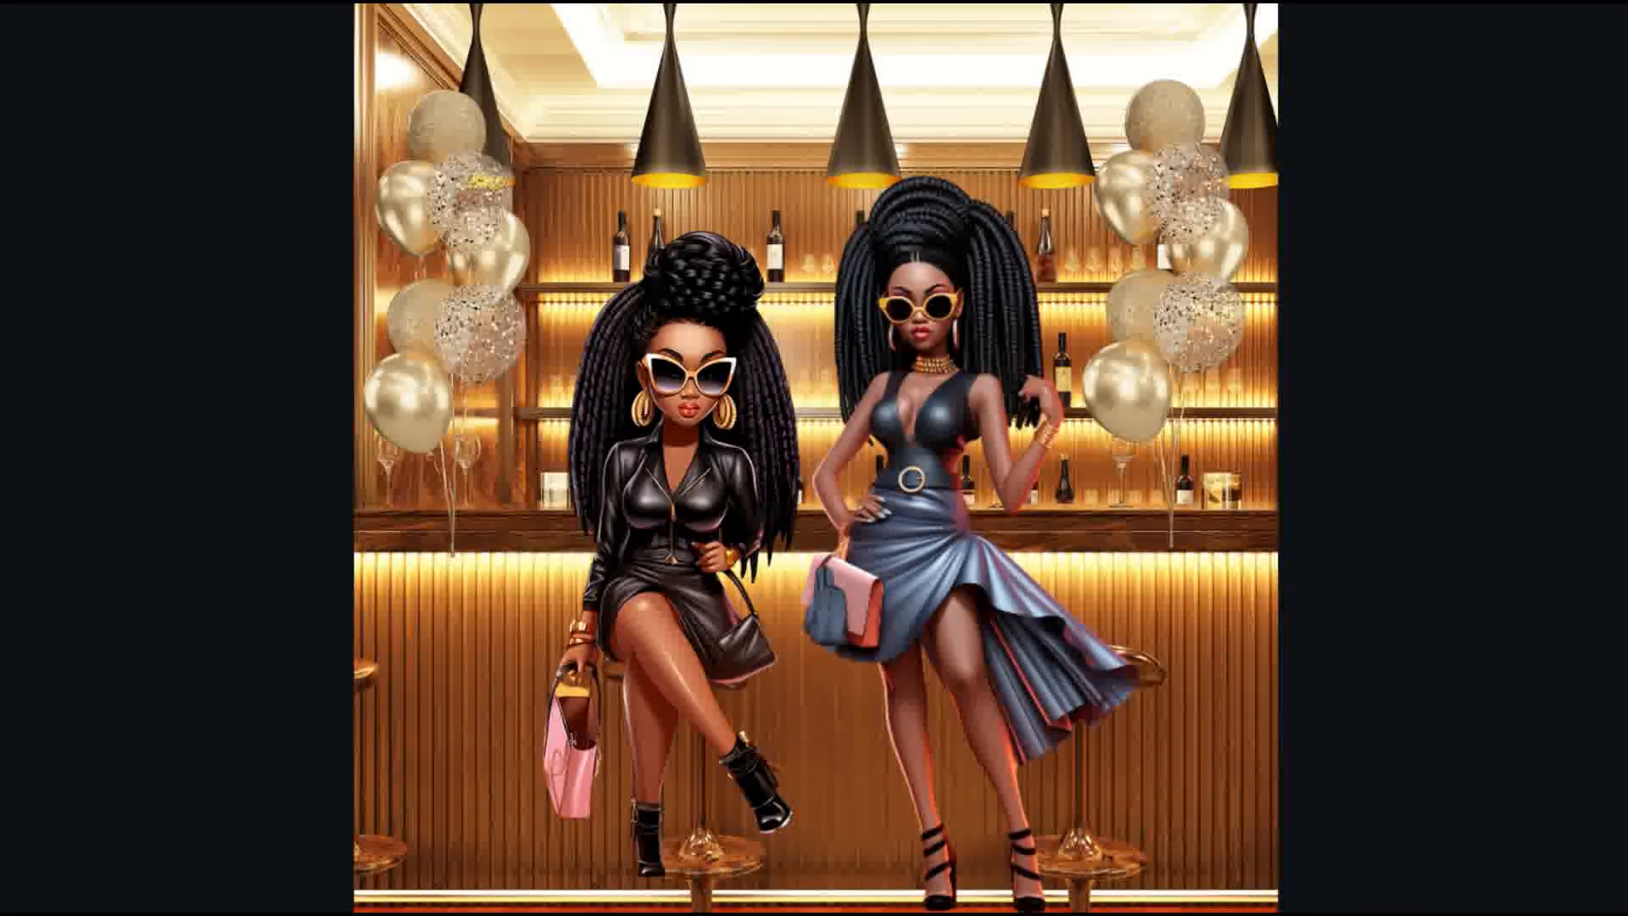
# Step: Exit the full-screen presentation with Esc to return to the editor
pyautogui.press('Escape')
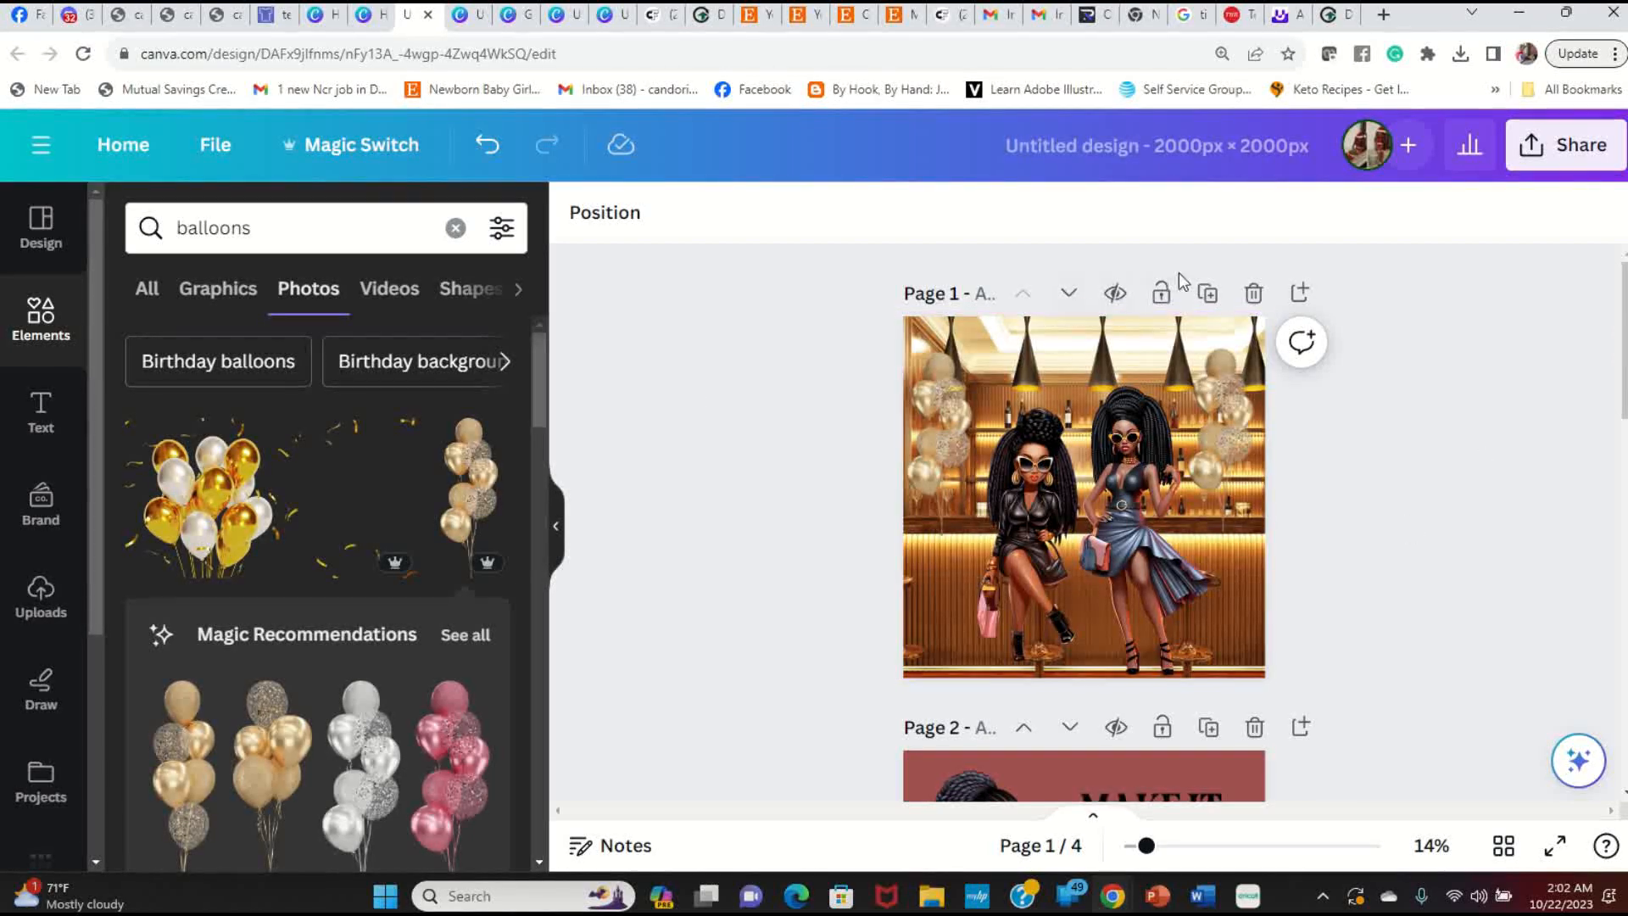
# Step: Insert a blank page and move it to the front, making the bar scene page 2
pyautogui.click(1307, 292)
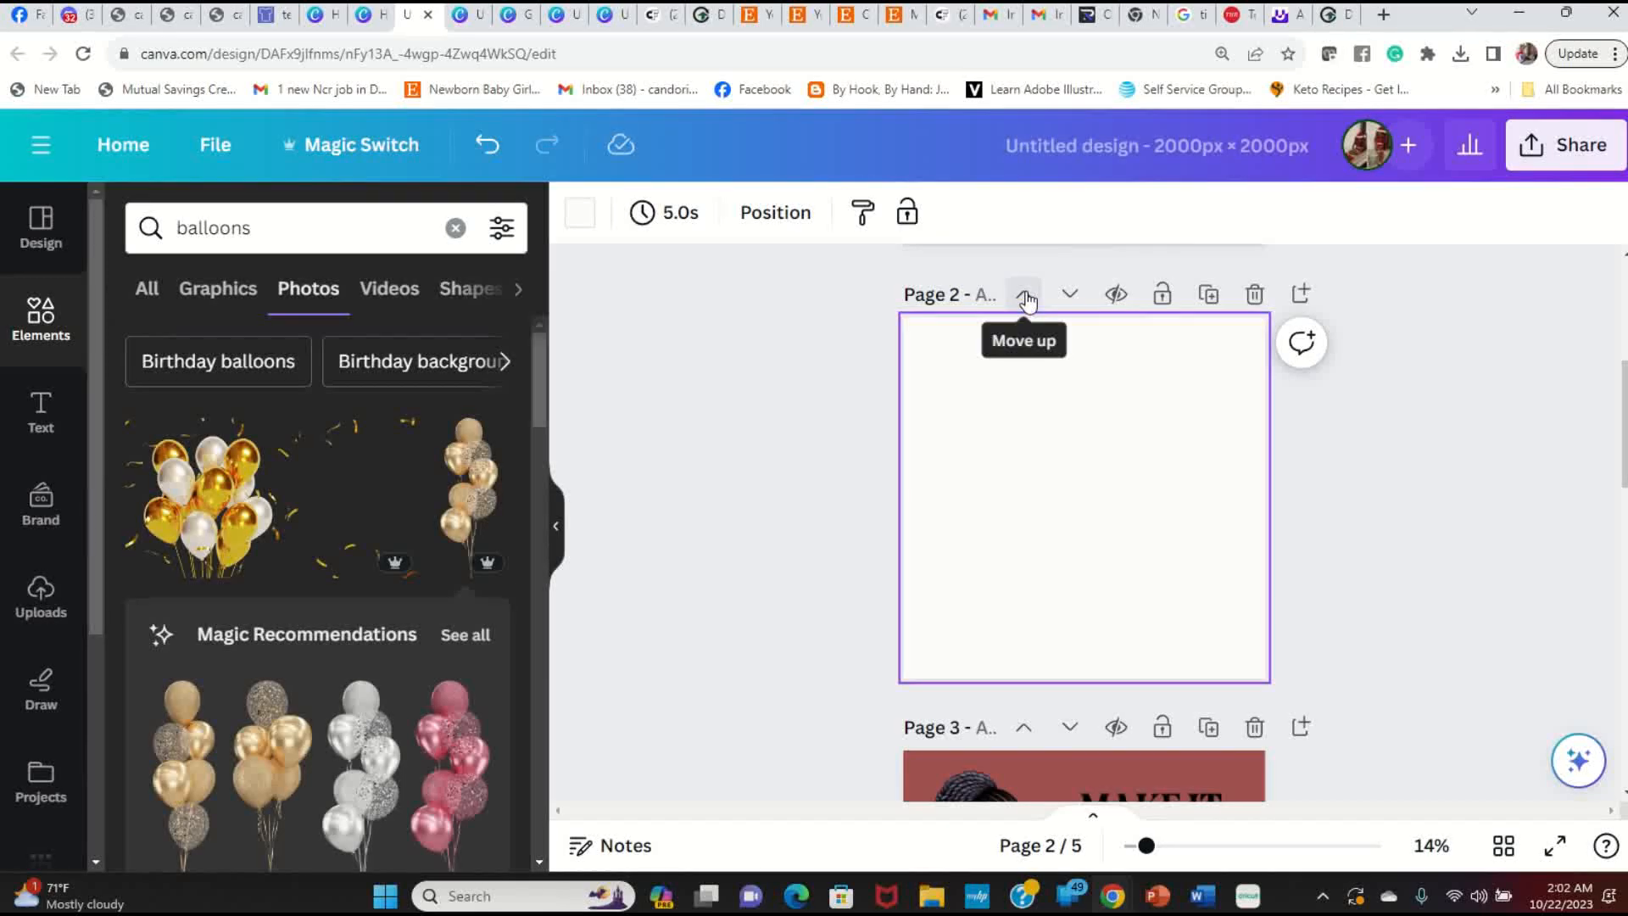
pyautogui.click(1025, 292)
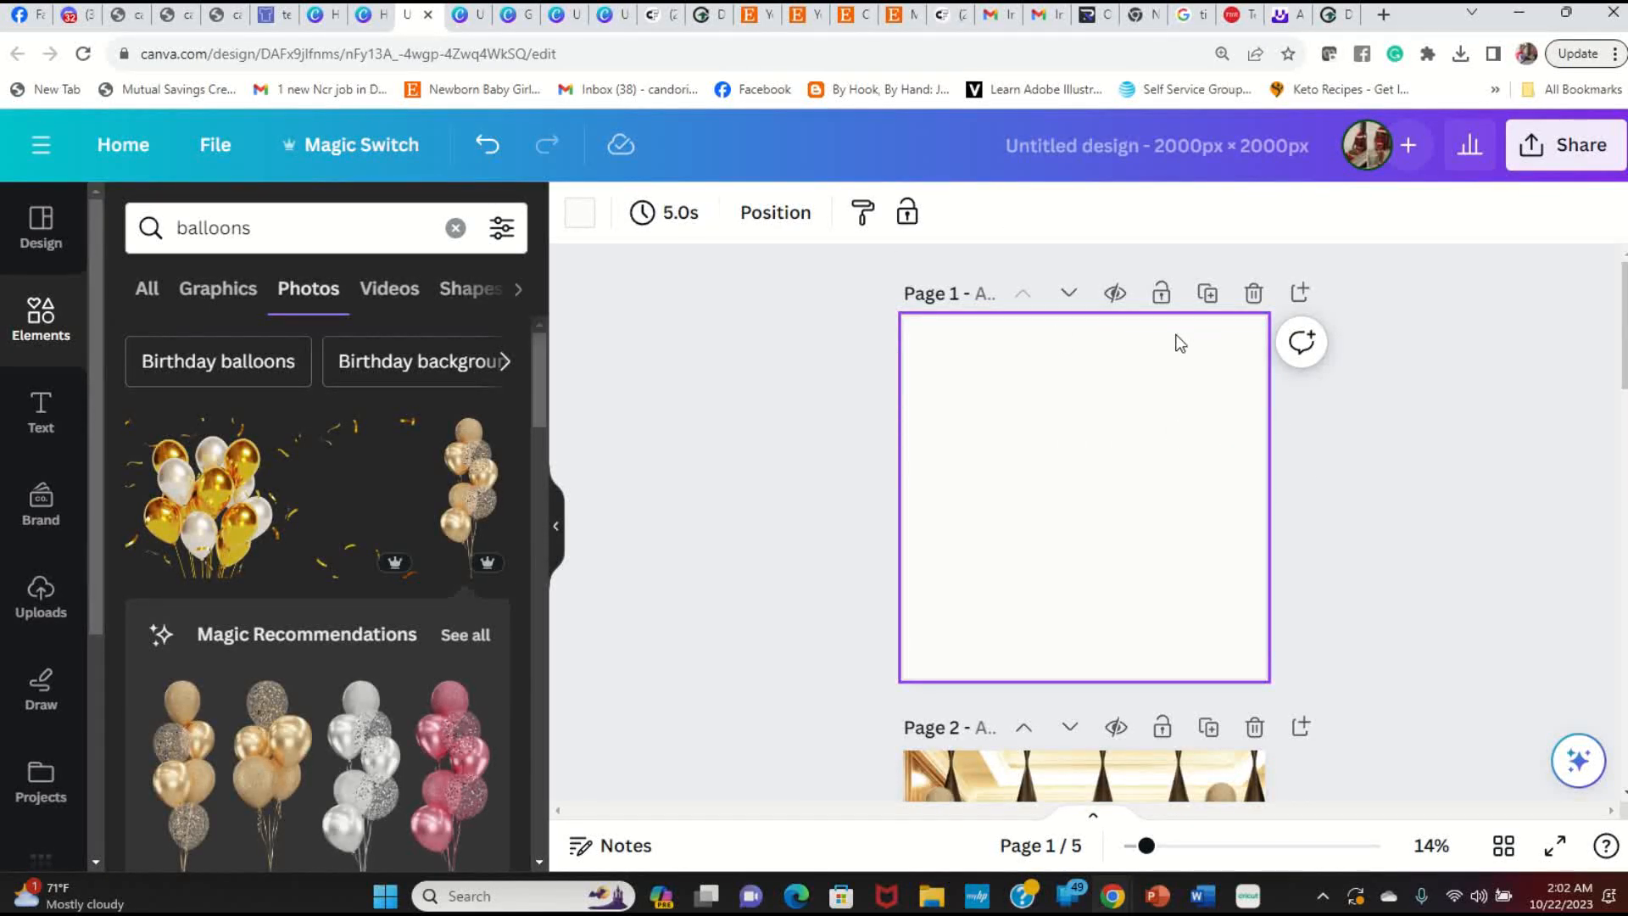
pyautogui.scroll(-5, 999, 502)
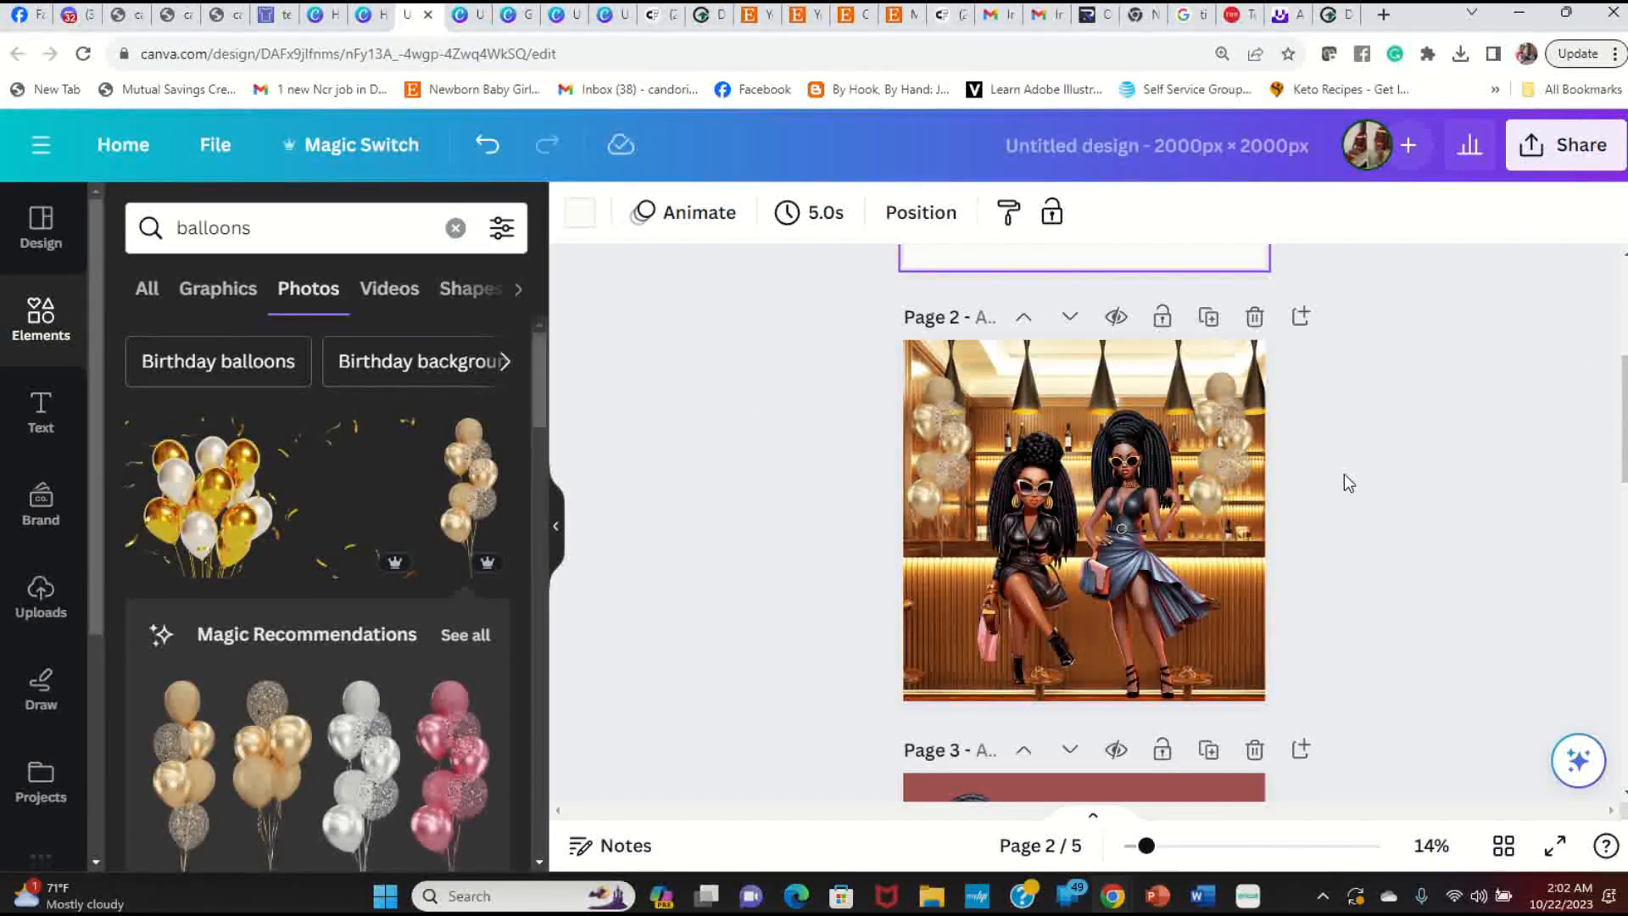
# Step: Download only Page 2, the bar scene, as a 2000 × 2000 px PNG
pyautogui.click(1592, 151)
pyautogui.scroll(-3, 1357, 509)
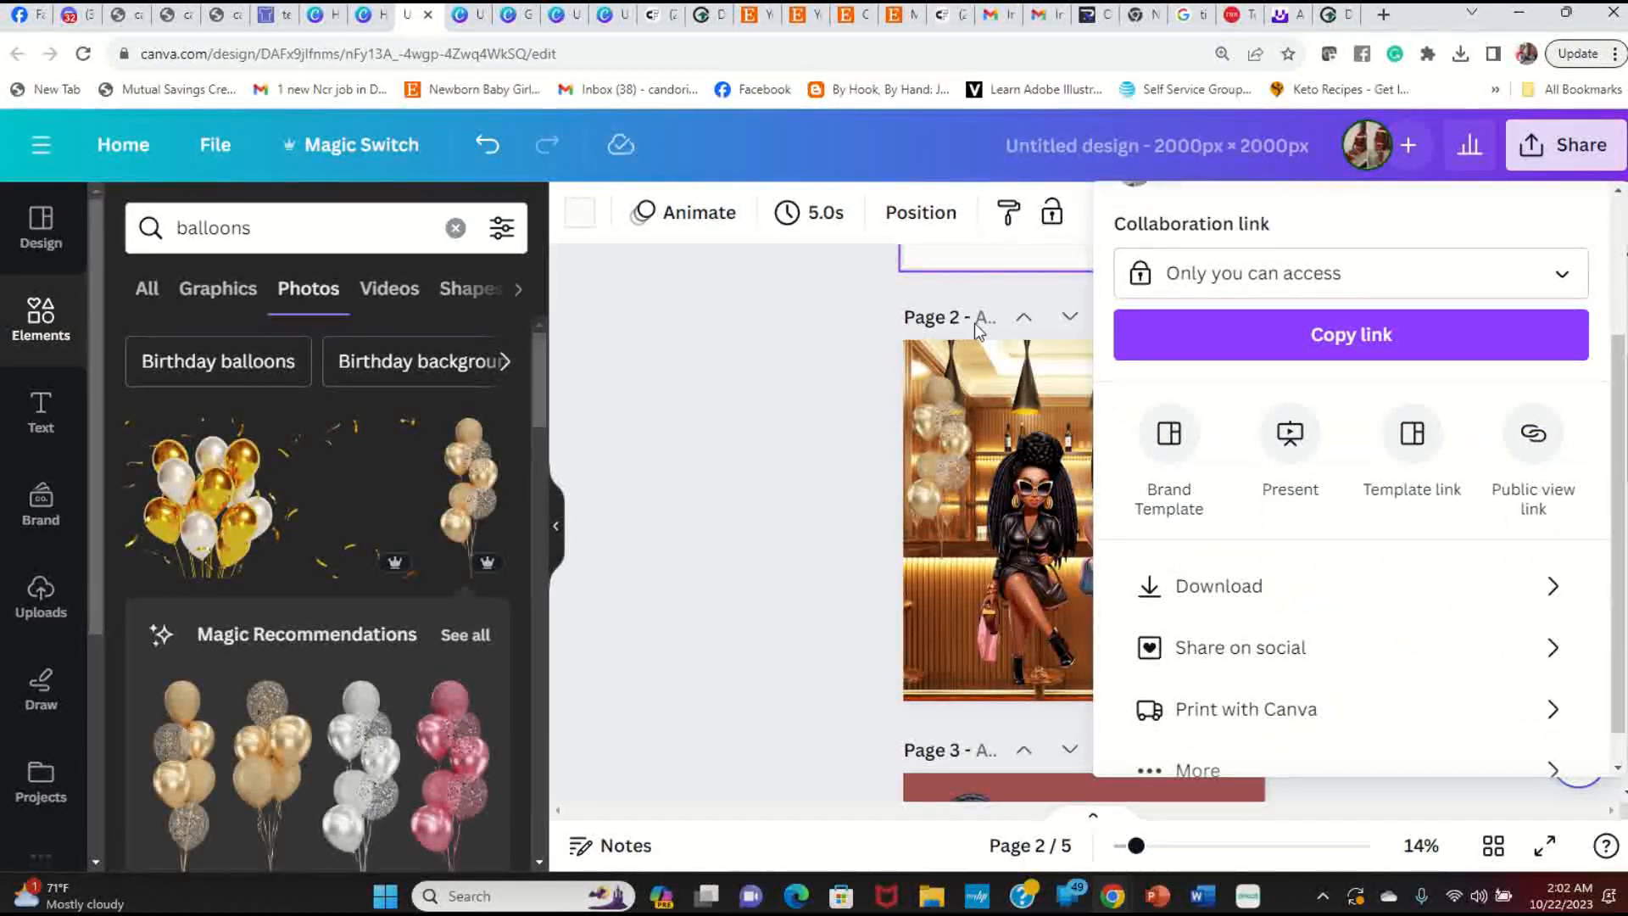
pyautogui.scroll(-1, 1432, 520)
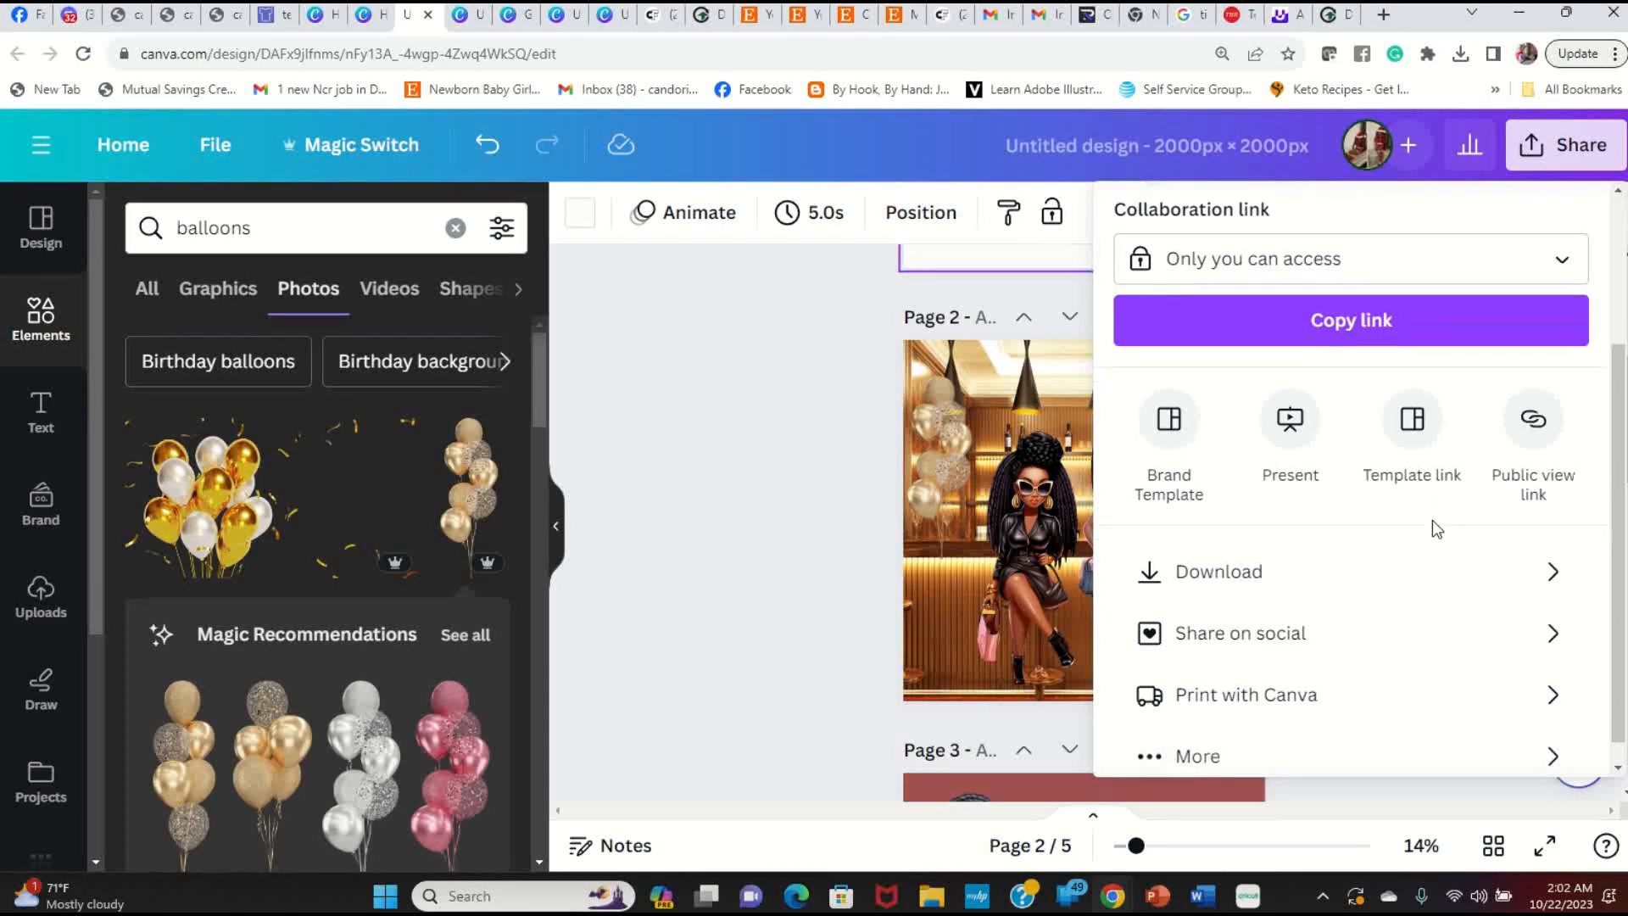
pyautogui.click(1358, 549)
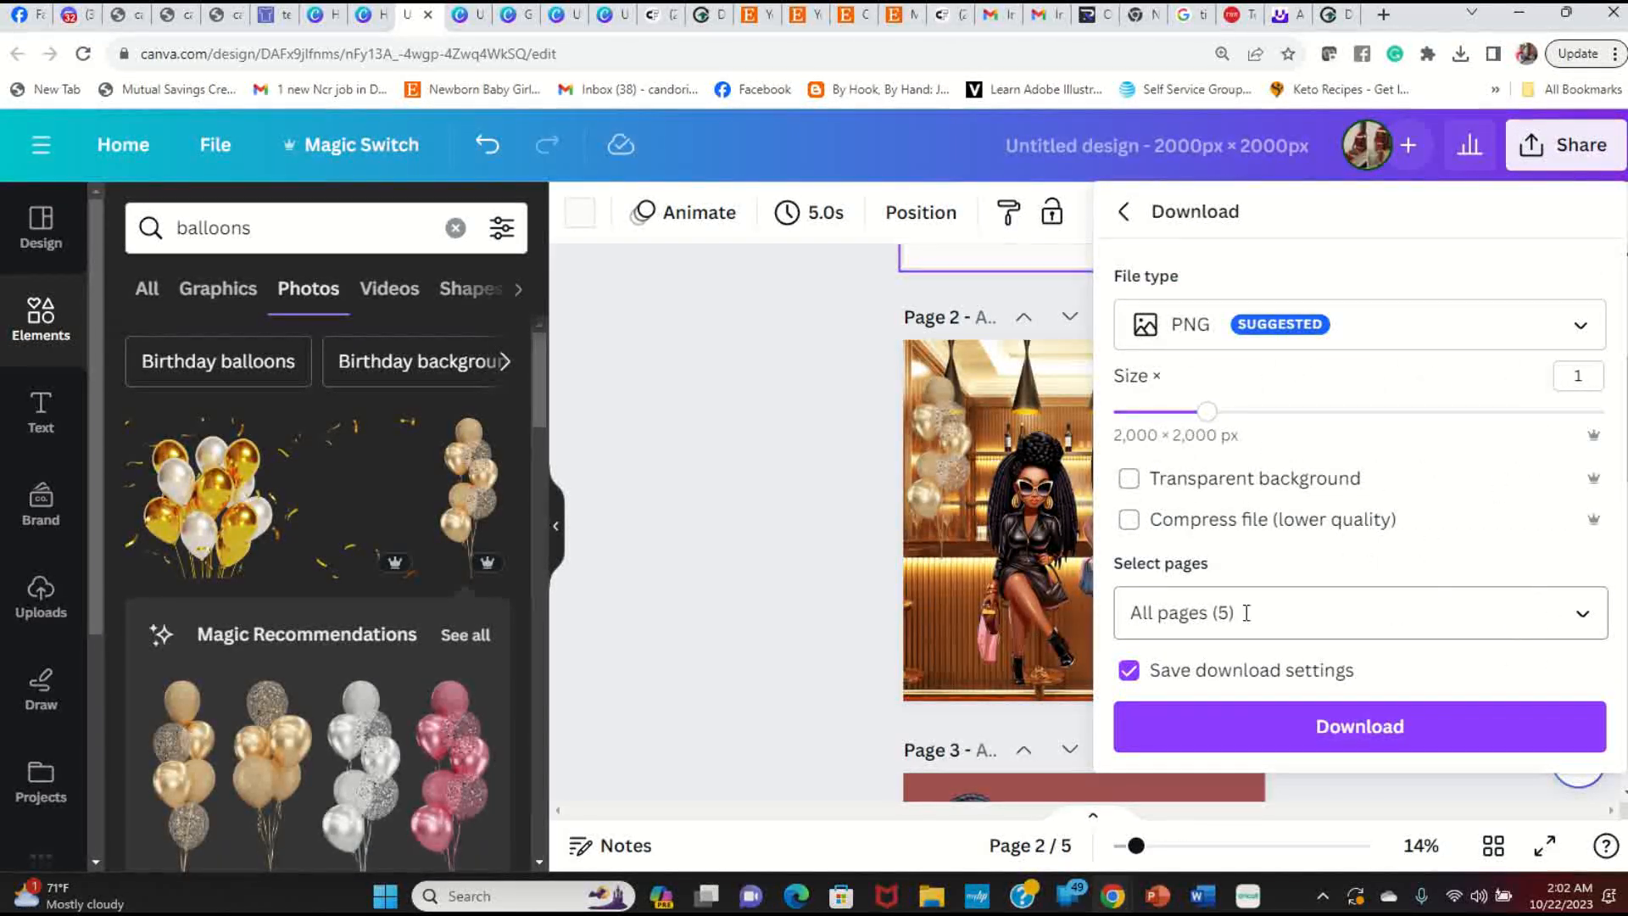
pyautogui.click(1591, 623)
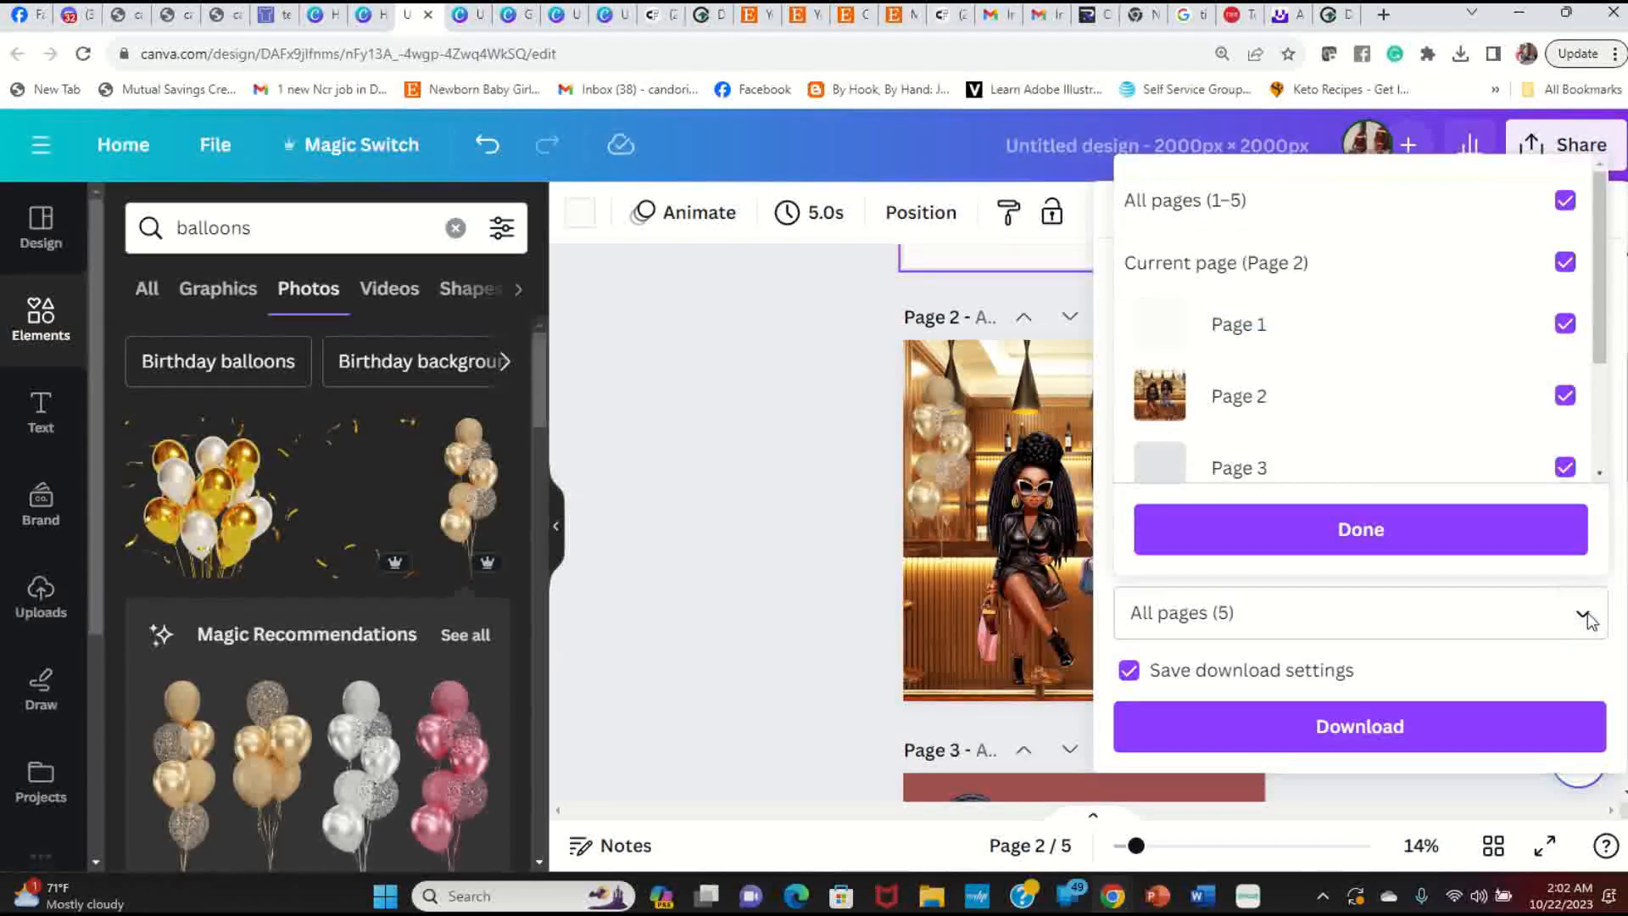
pyautogui.click(1567, 201)
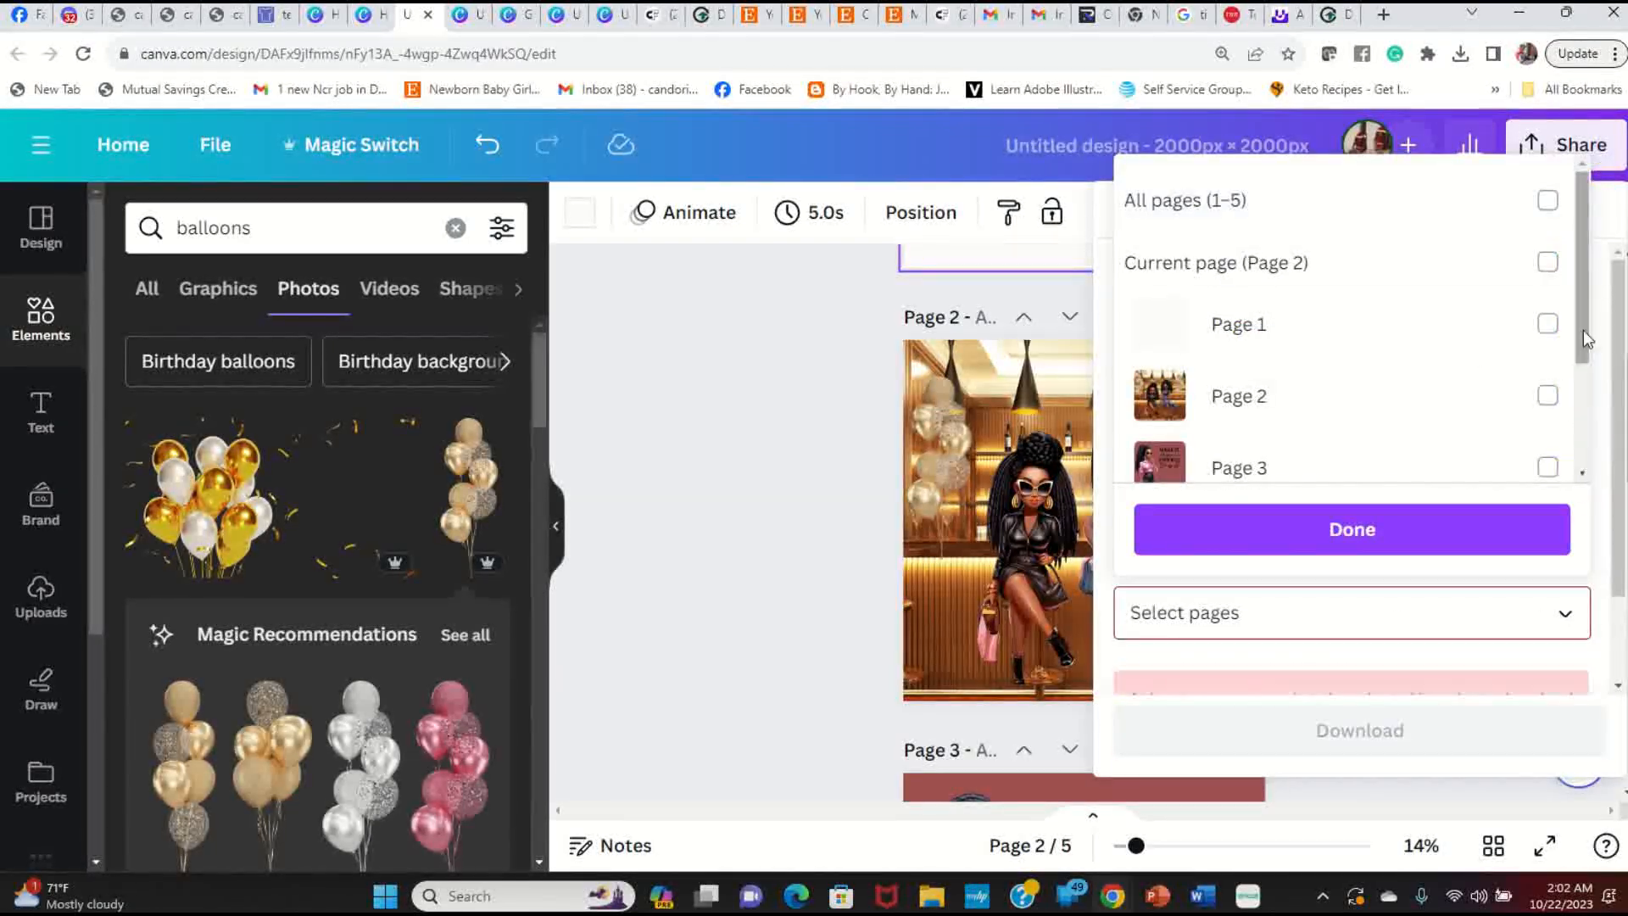
pyautogui.click(1565, 396)
pyautogui.click(1457, 531)
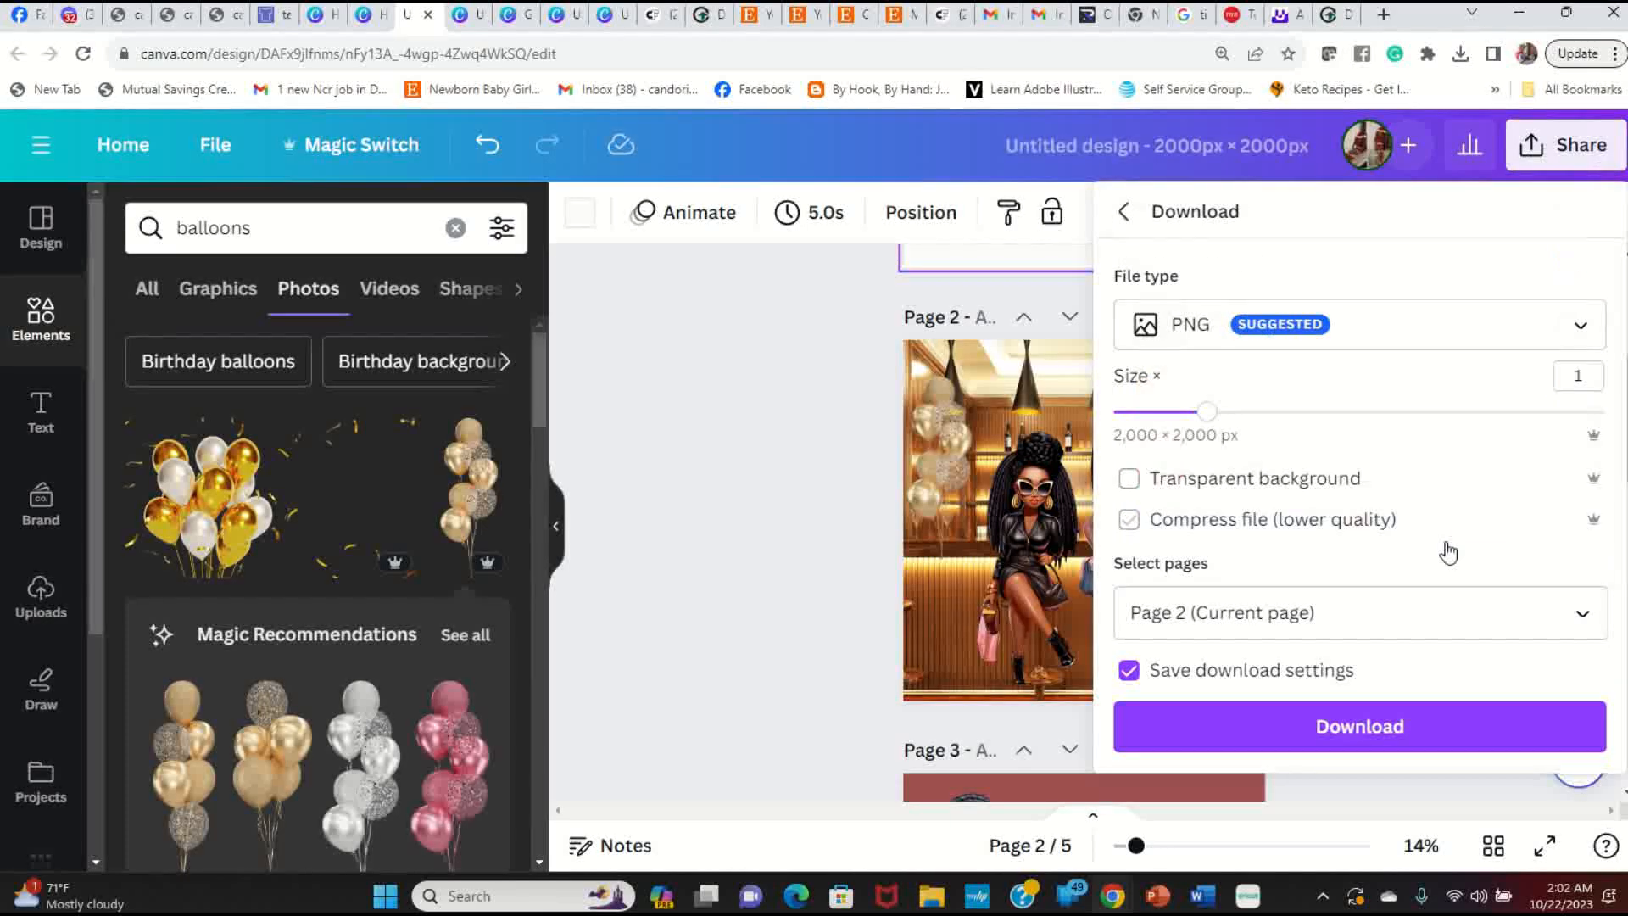
pyautogui.click(1382, 731)
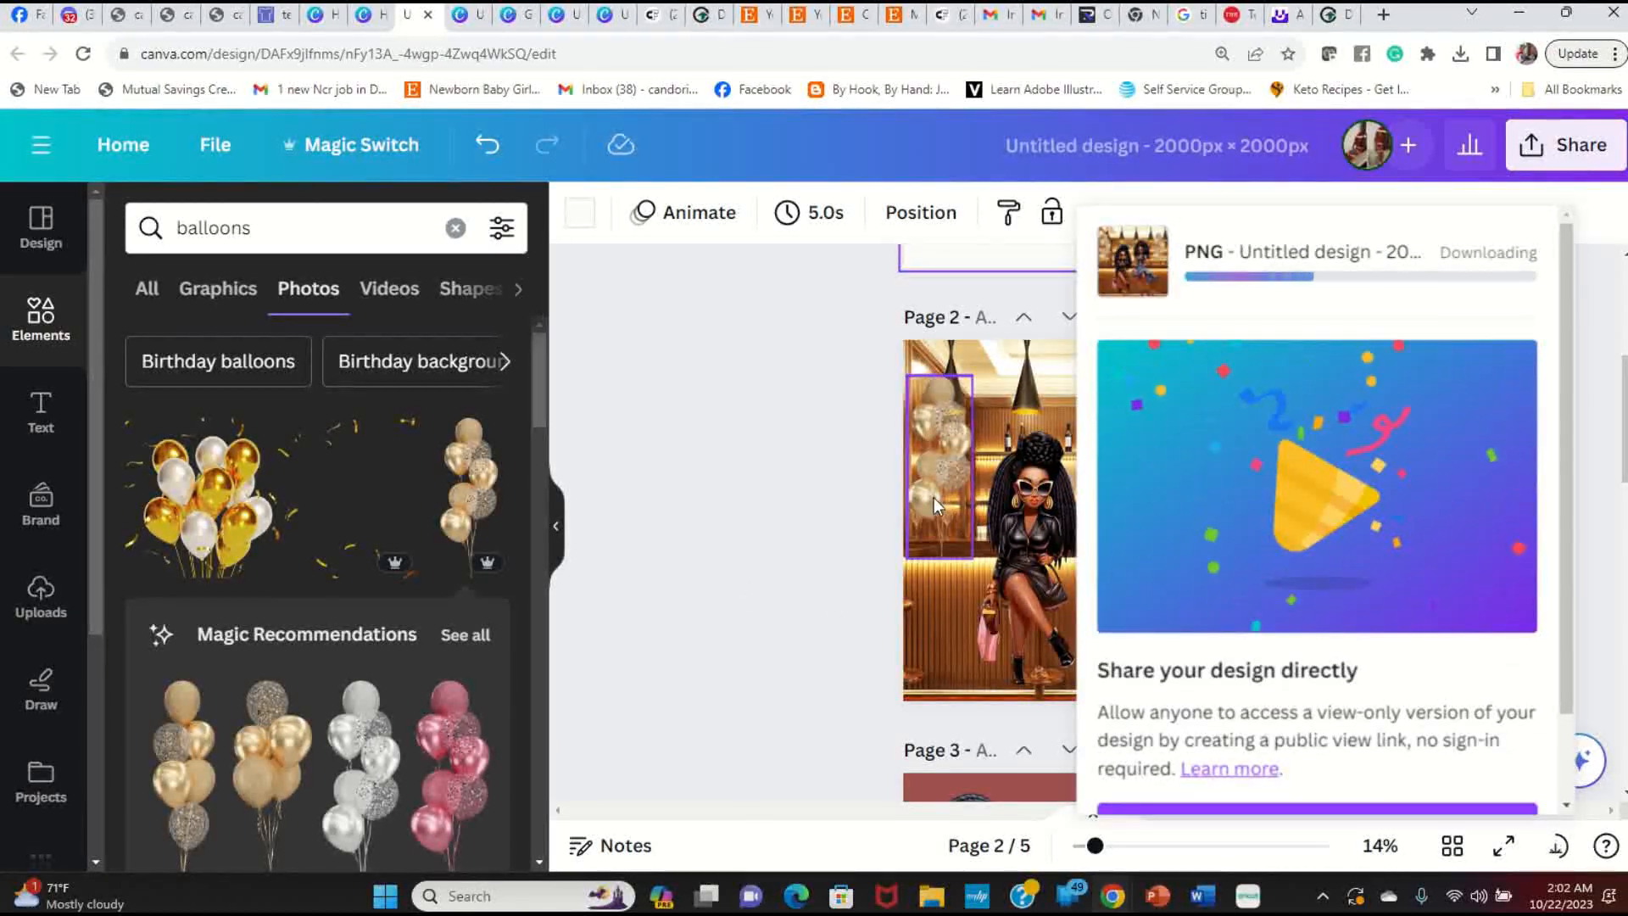
pyautogui.click(816, 383)
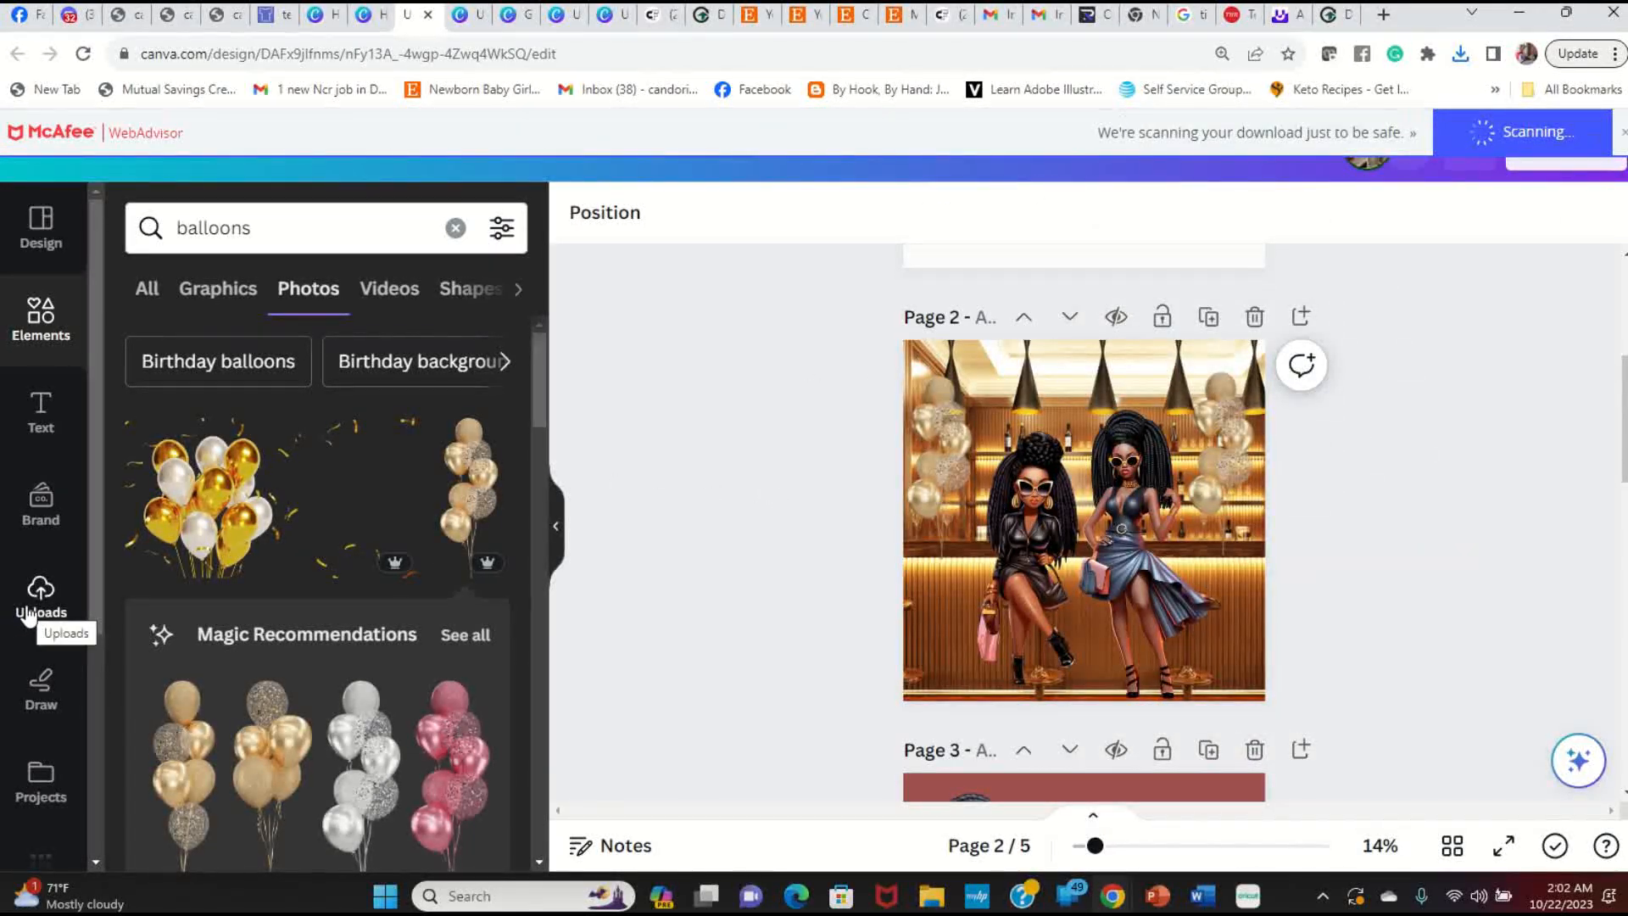
pyautogui.scroll(5, 1033, 391)
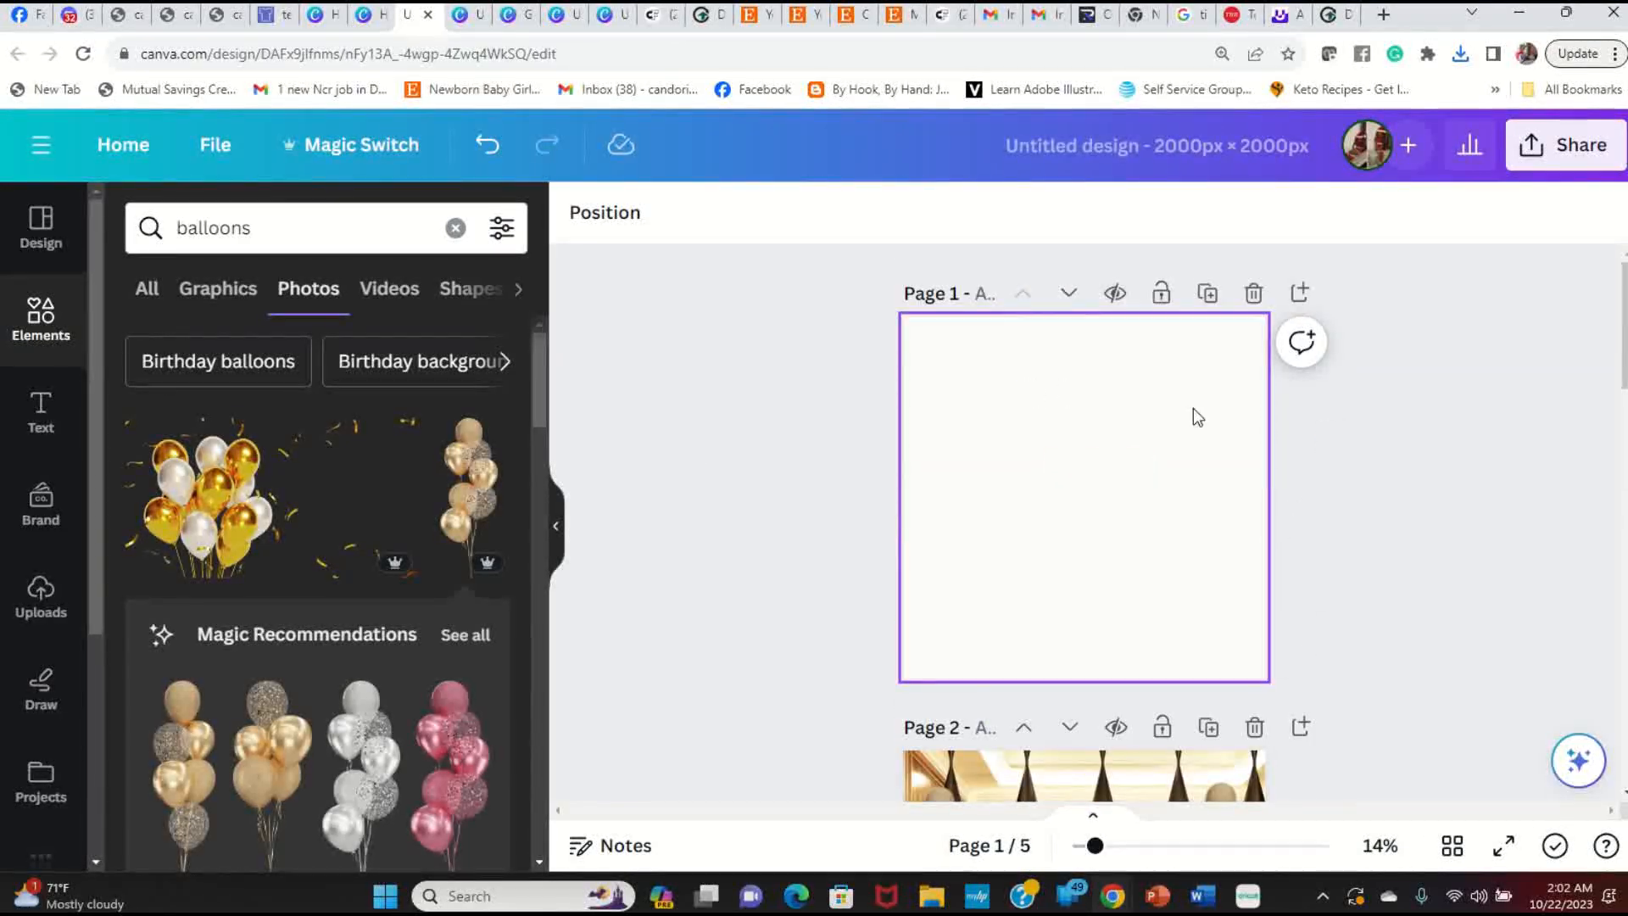
# Step: Upload the newest Untitled design PNG from the Downloads folder to Canva's Uploads
pyautogui.click(40, 594)
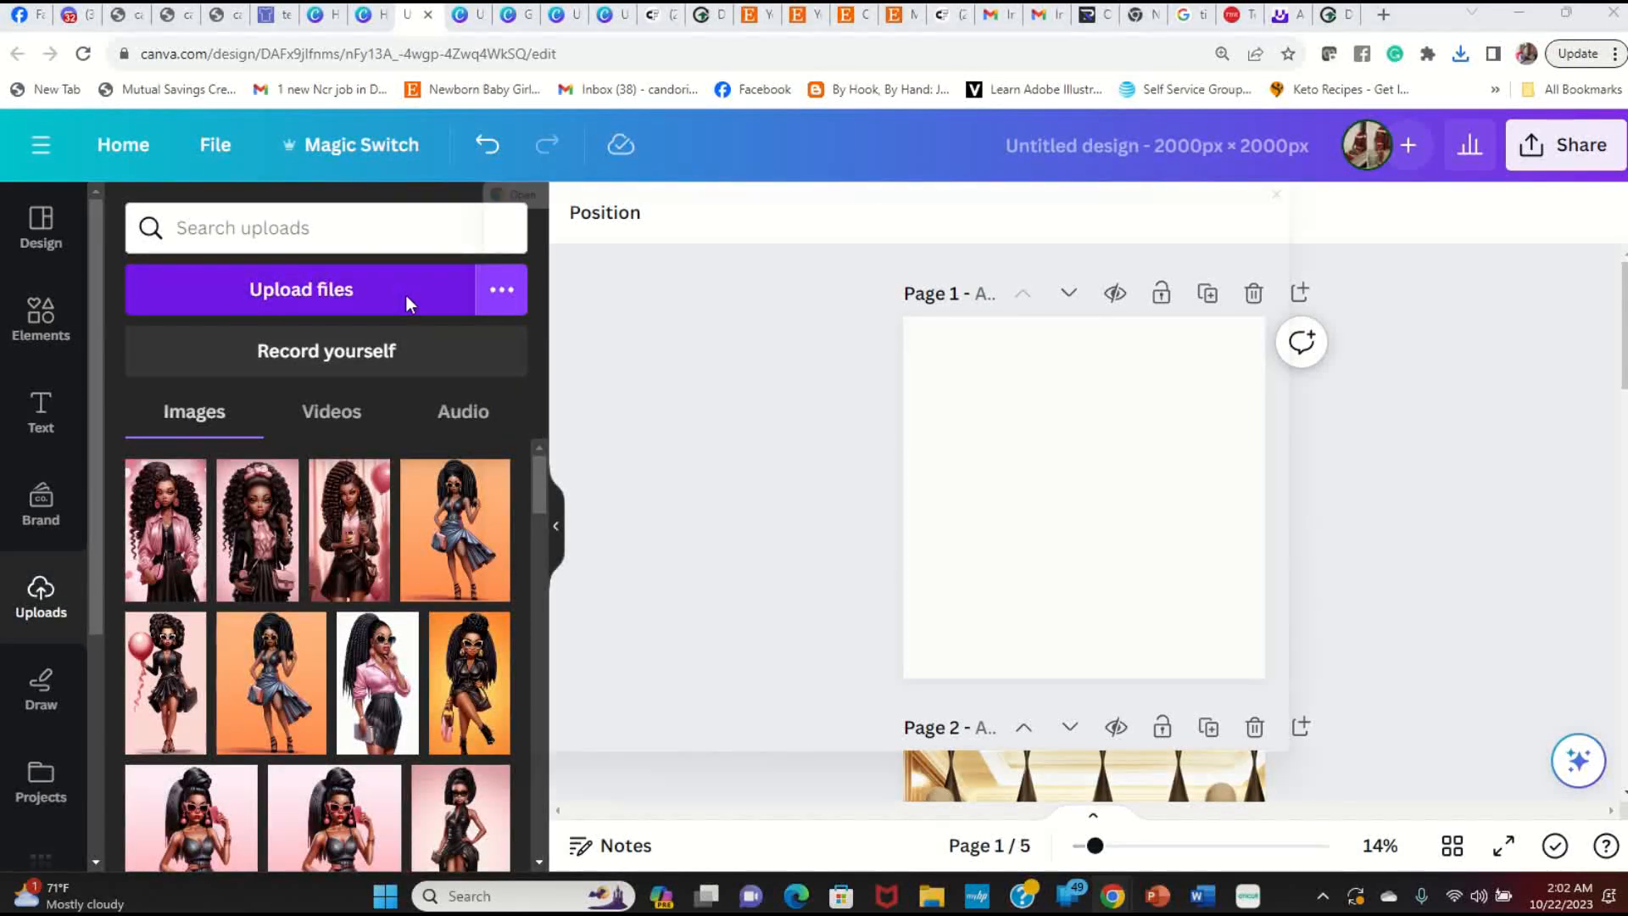
pyautogui.click(405, 295)
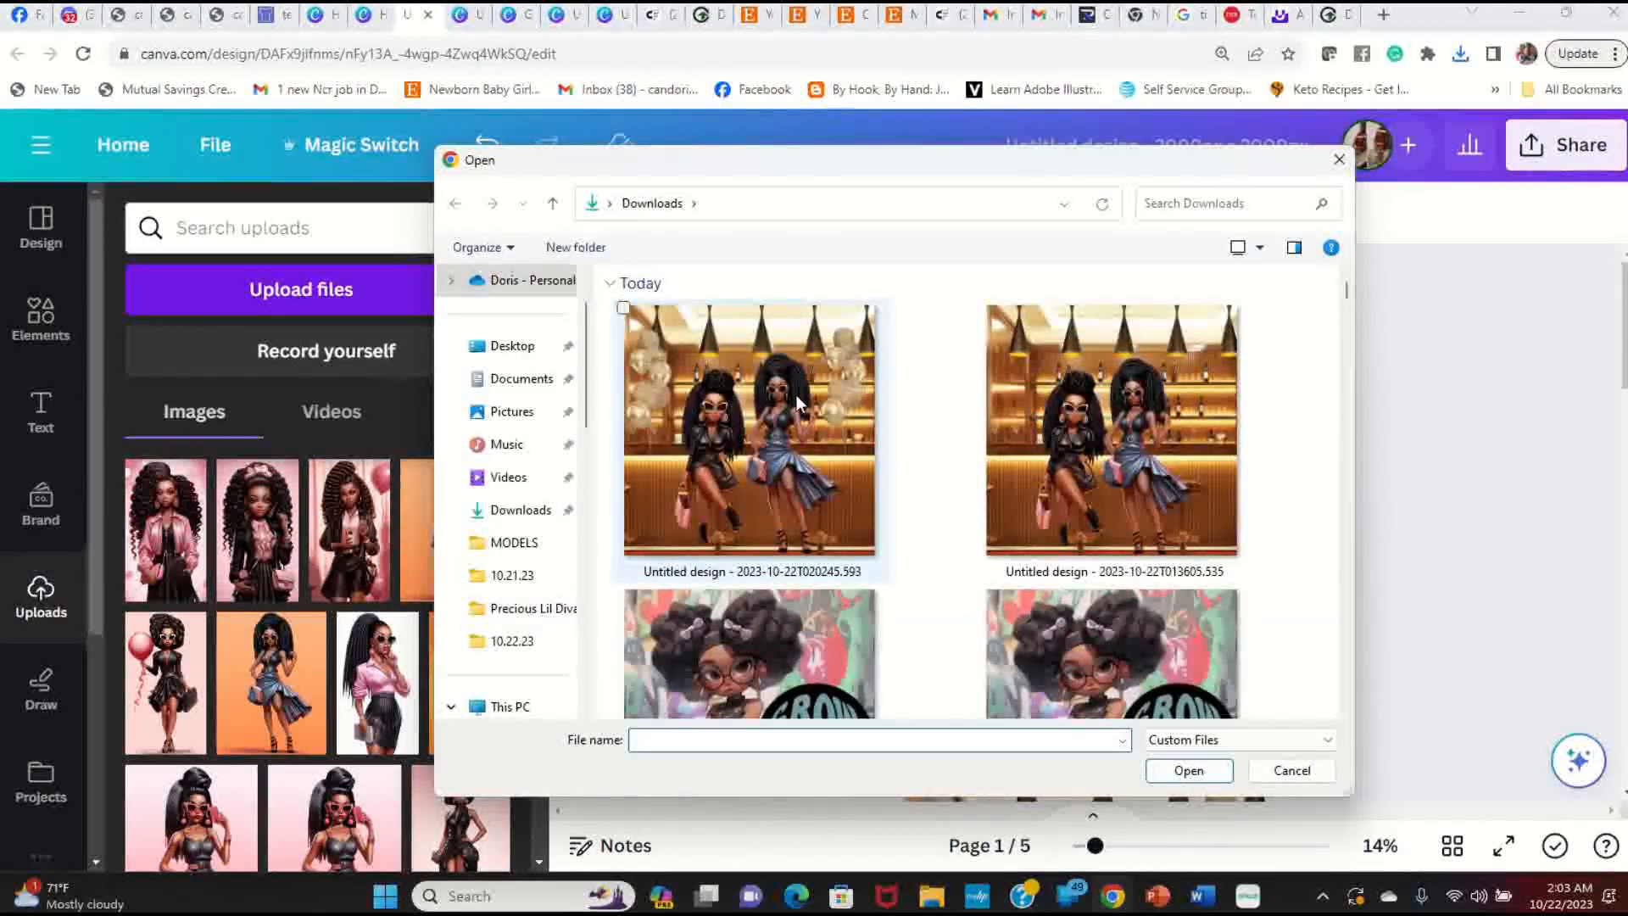
pyautogui.click(764, 407)
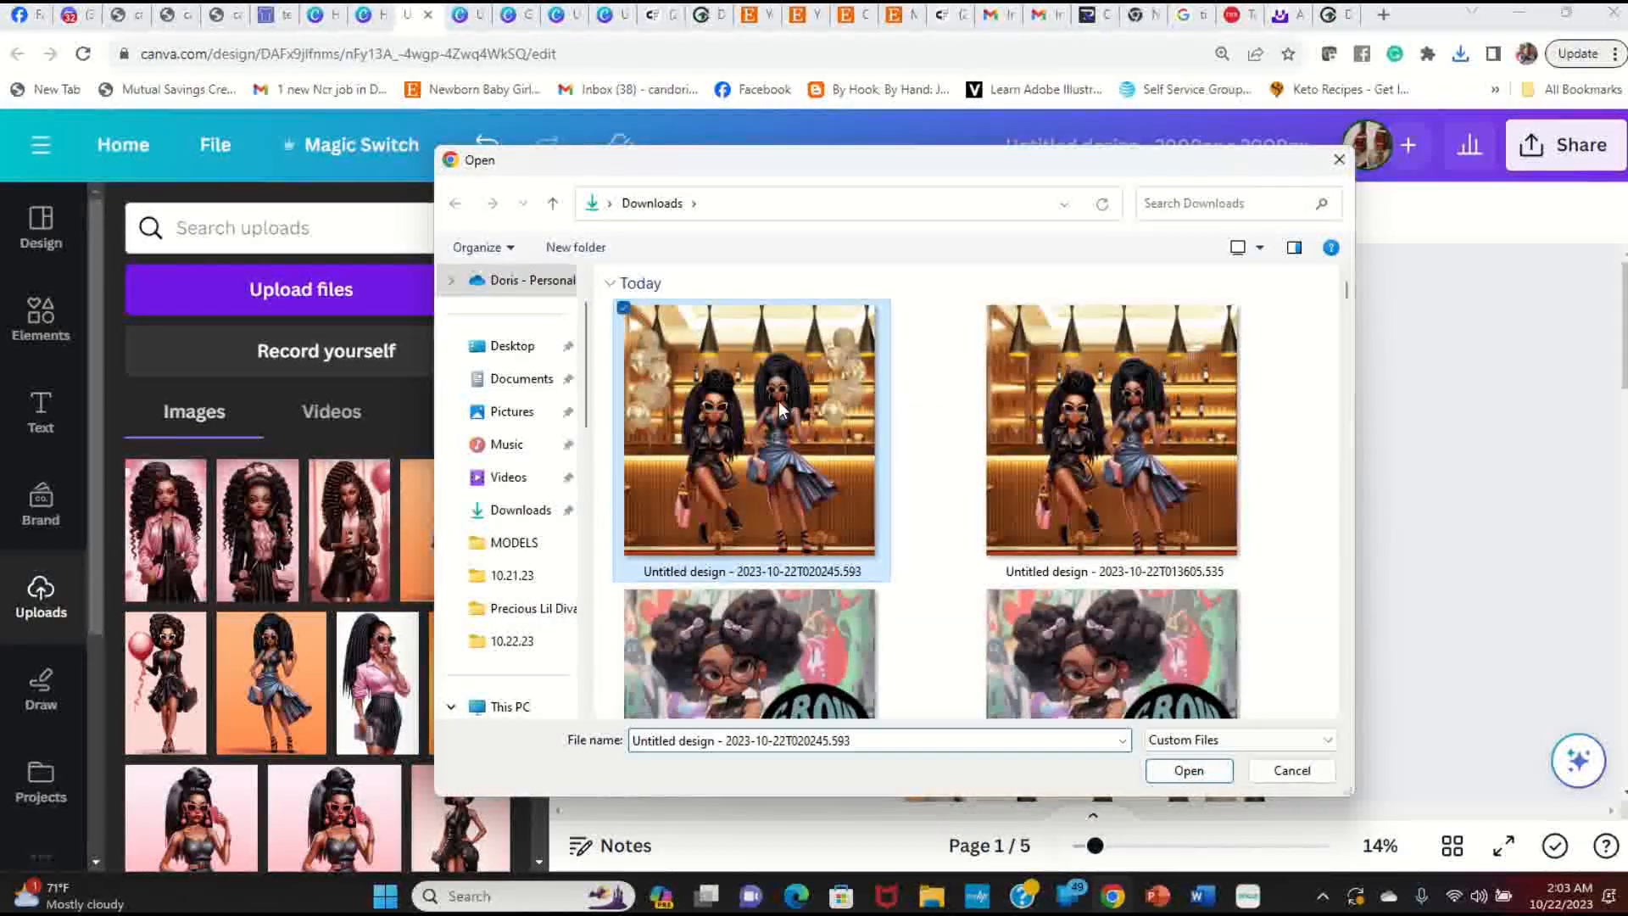
pyautogui.click(1211, 771)
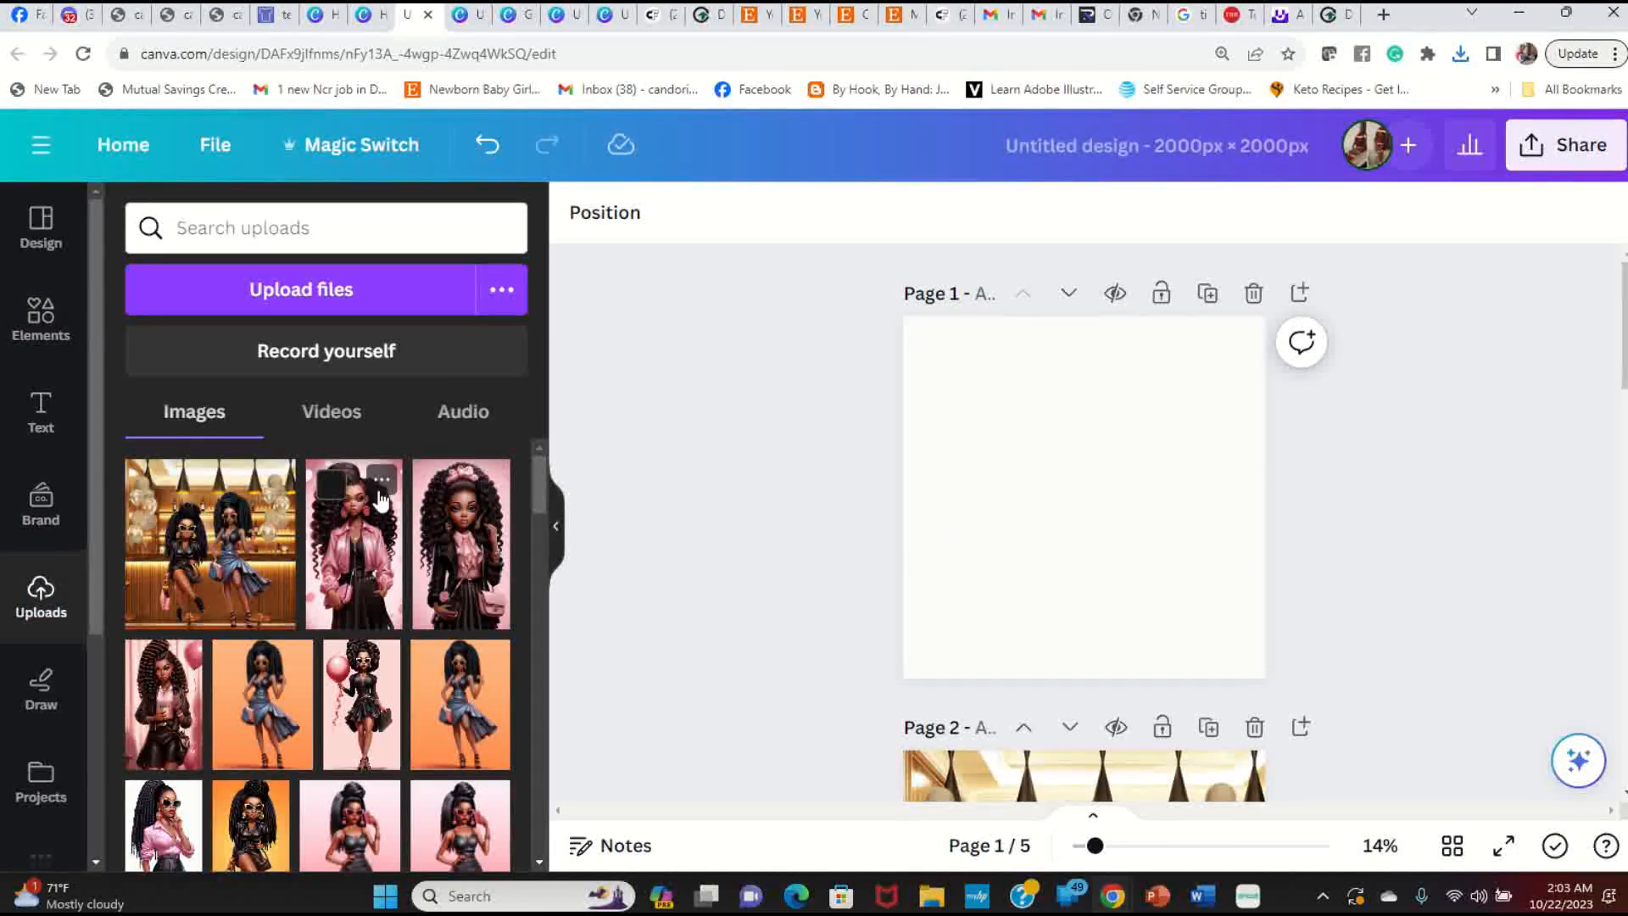
# Step: Add the uploaded bar scene PNG to page 1, enlarge it, and centre it with a white border
pyautogui.click(236, 549)
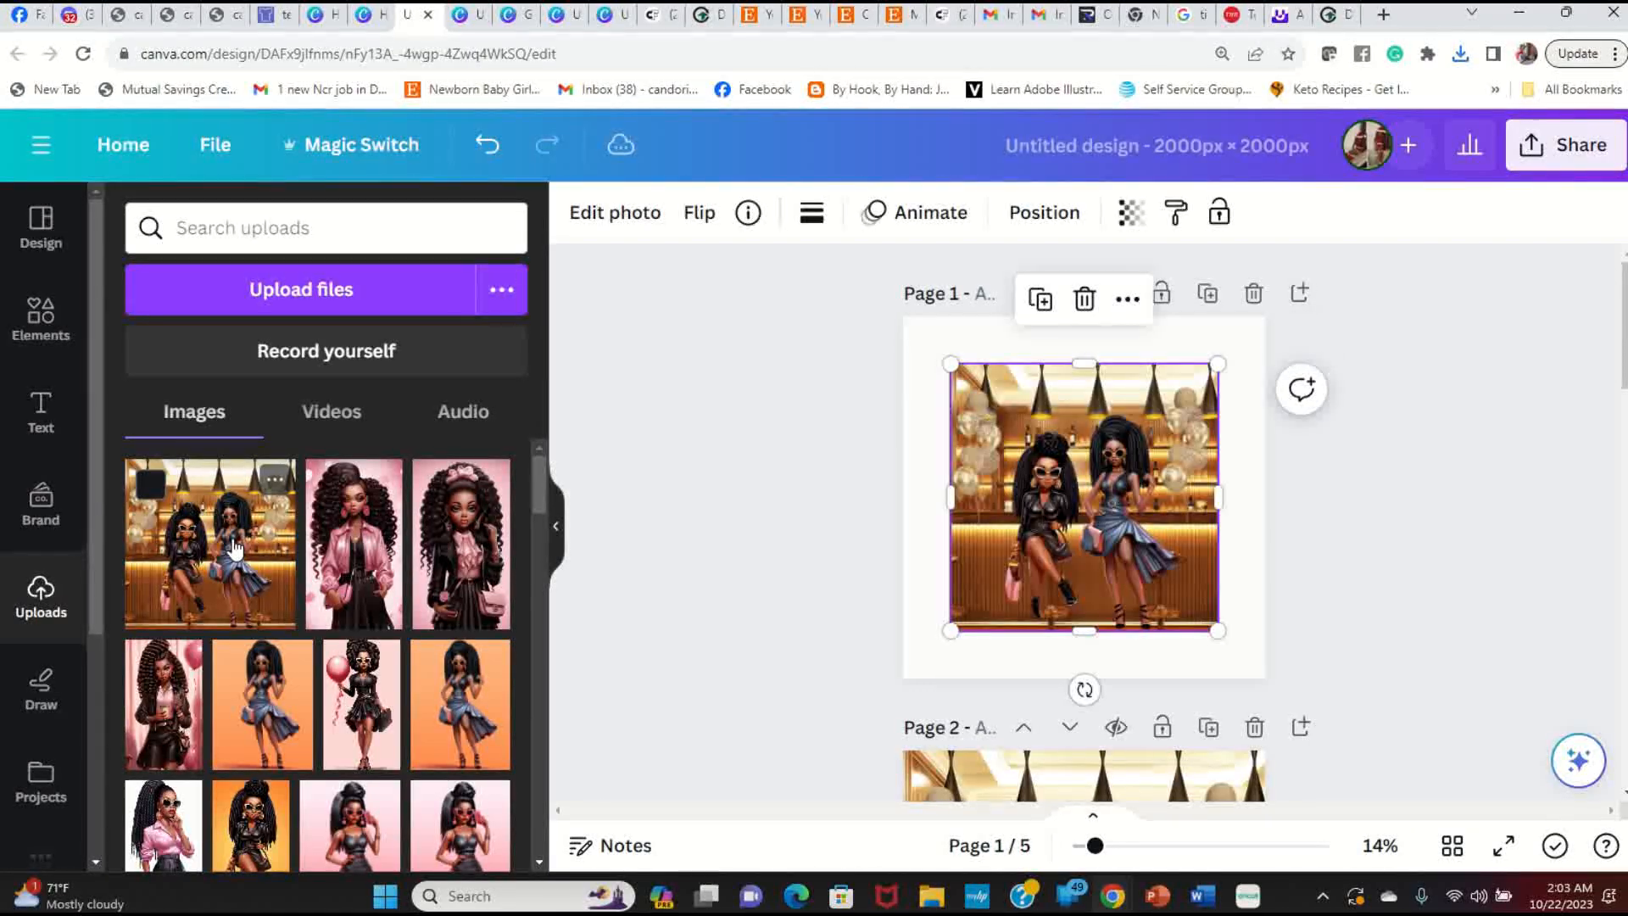
pyautogui.click(1370, 534)
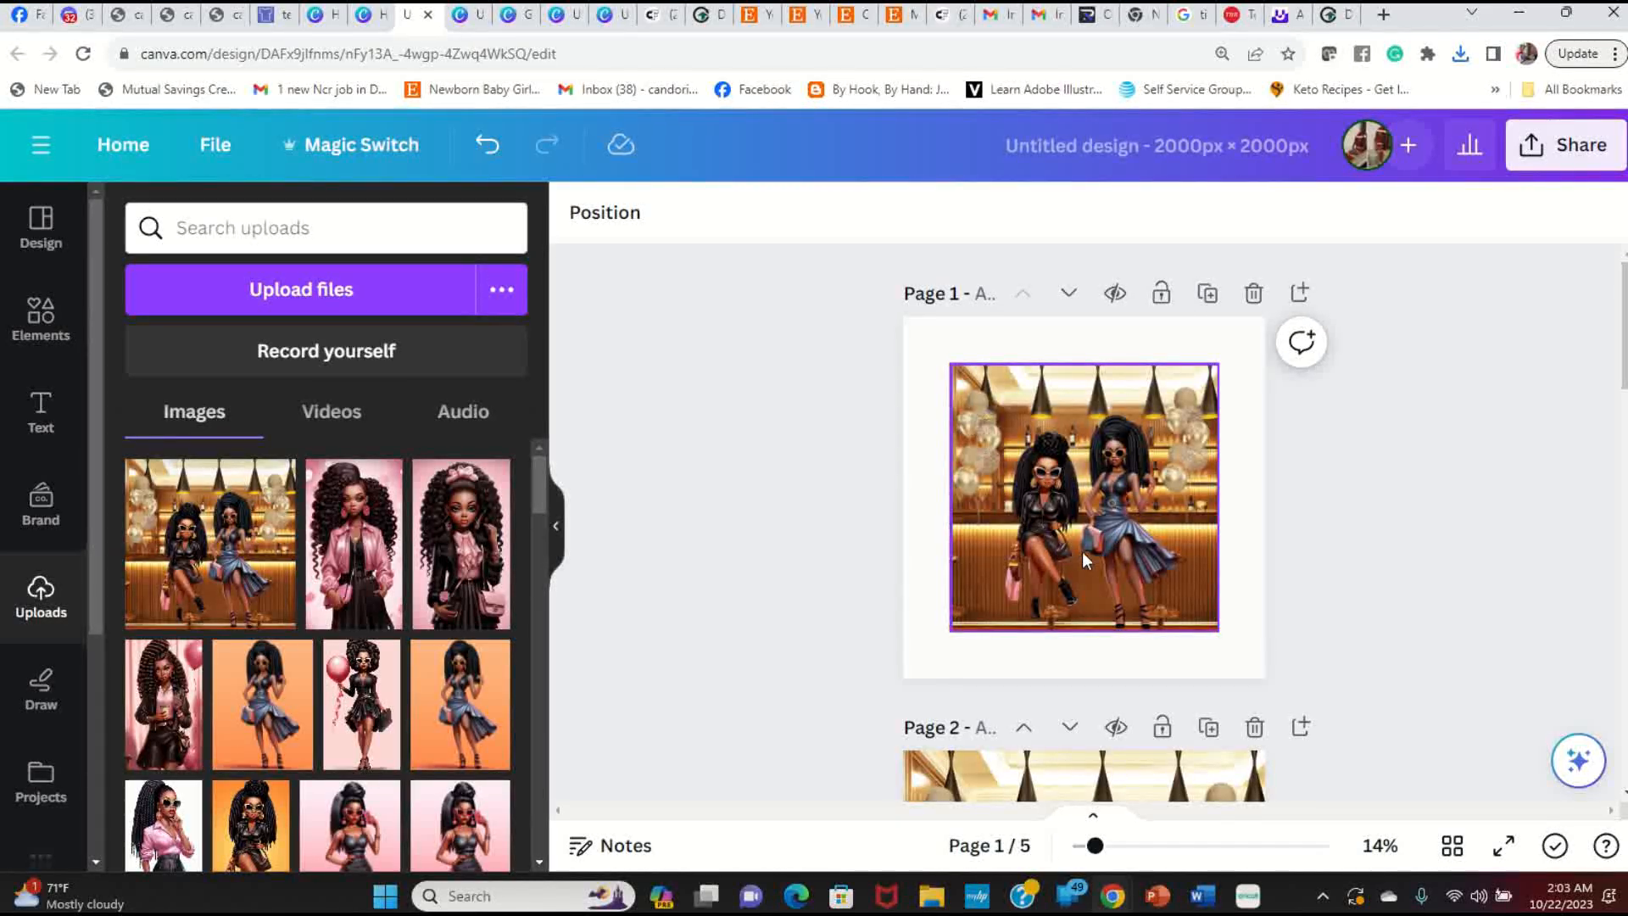
pyautogui.click(969, 392)
pyautogui.moveTo(952, 366); pyautogui.dragTo(930, 342)
pyautogui.moveTo(1076, 477)
pyautogui.mouseDown()
pyautogui.moveTo(1094, 471)
pyautogui.moveTo(1081, 492)
pyautogui.mouseUp()
pyautogui.click(1366, 508)
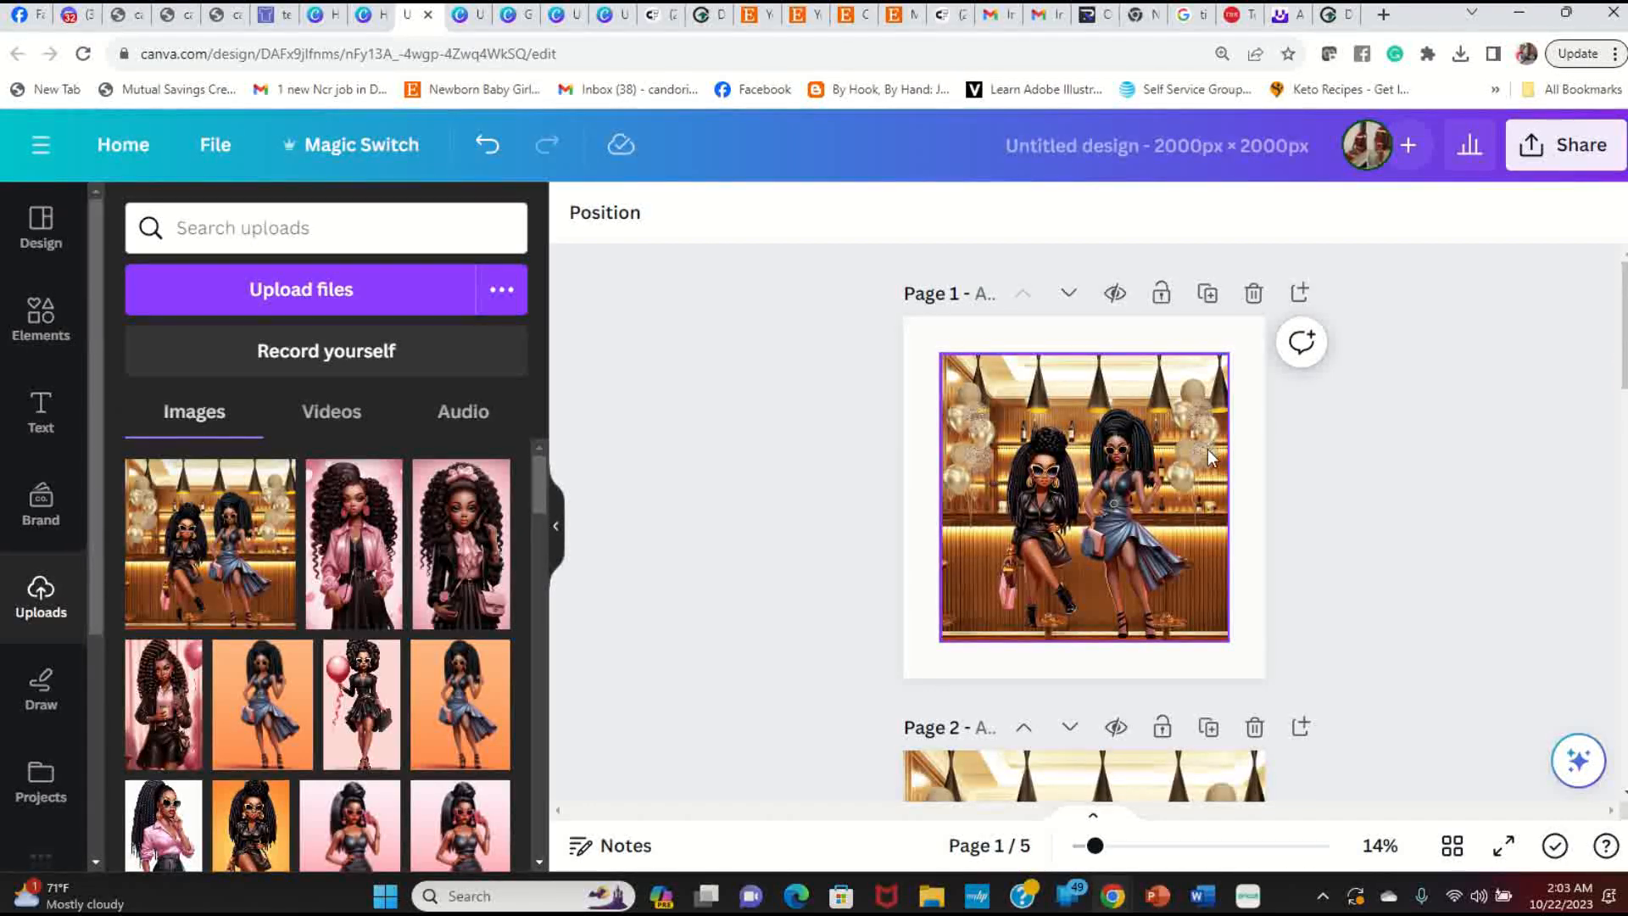
pyautogui.click(956, 328)
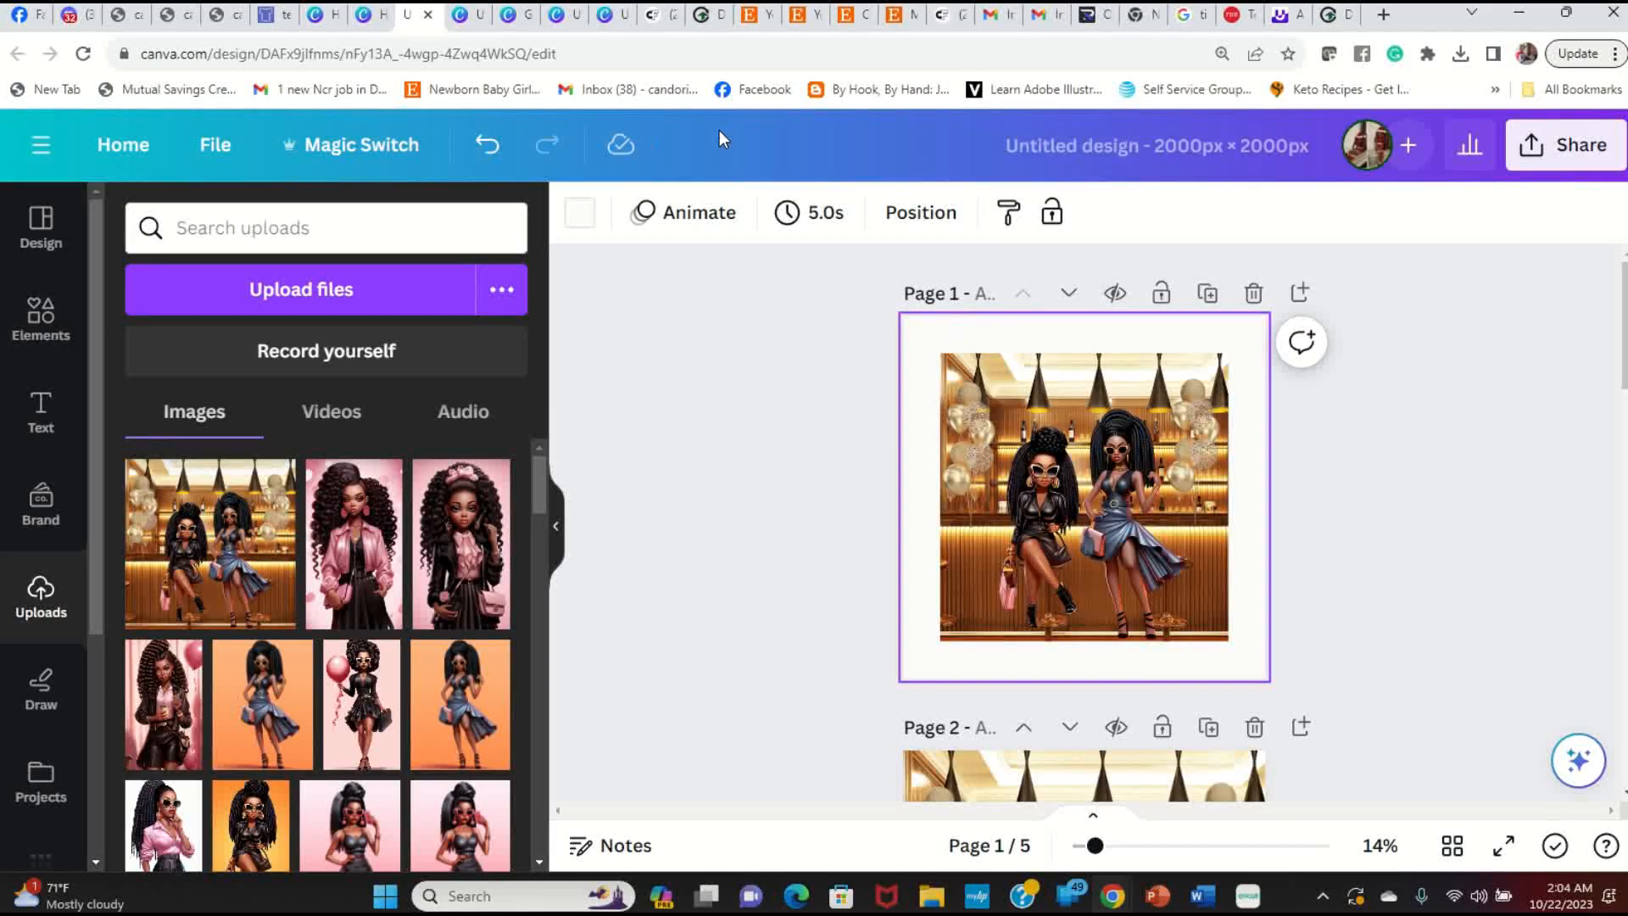
# Step: Set page 1's background to black and preview it full screen
pyautogui.click(582, 219)
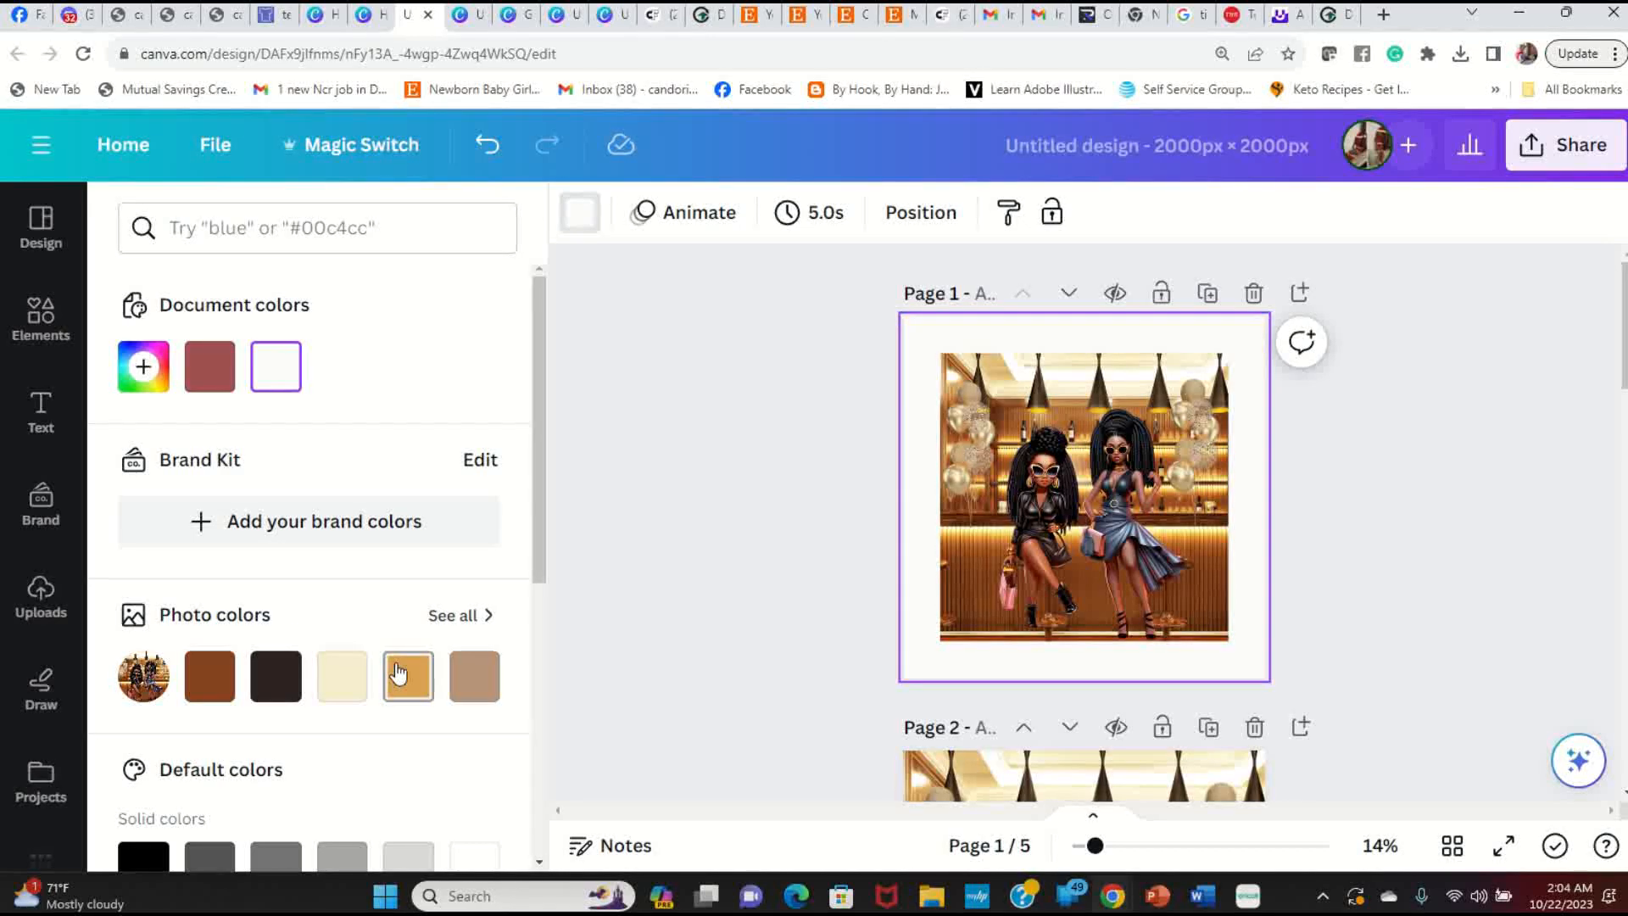
pyautogui.scroll(-3, 327, 655)
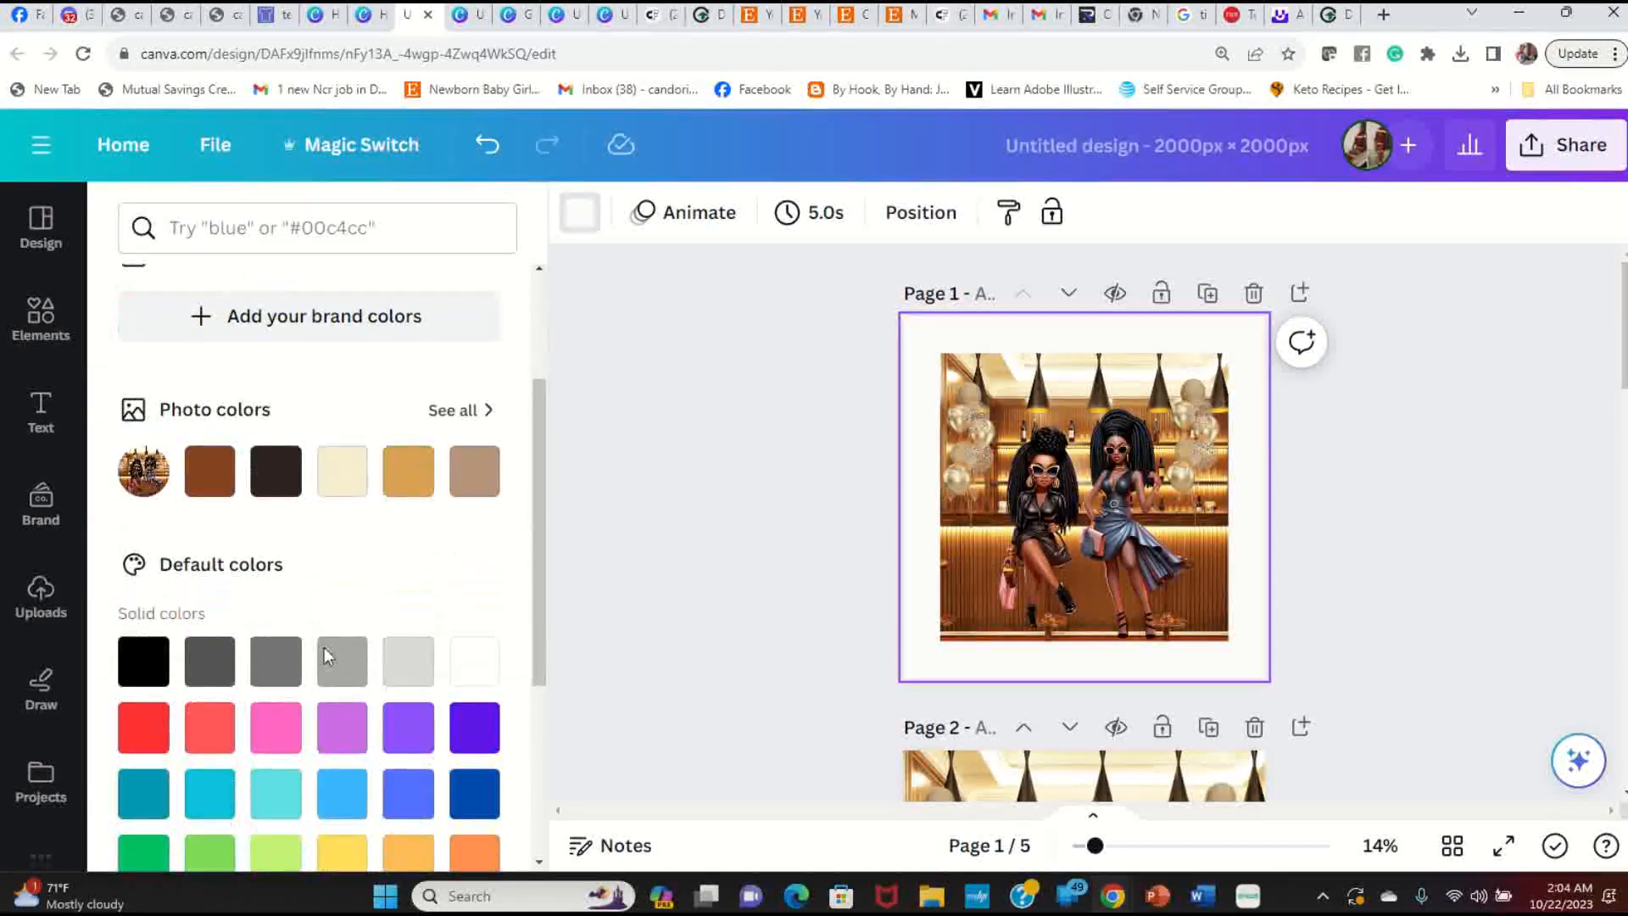
pyautogui.scroll(-2, 280, 640)
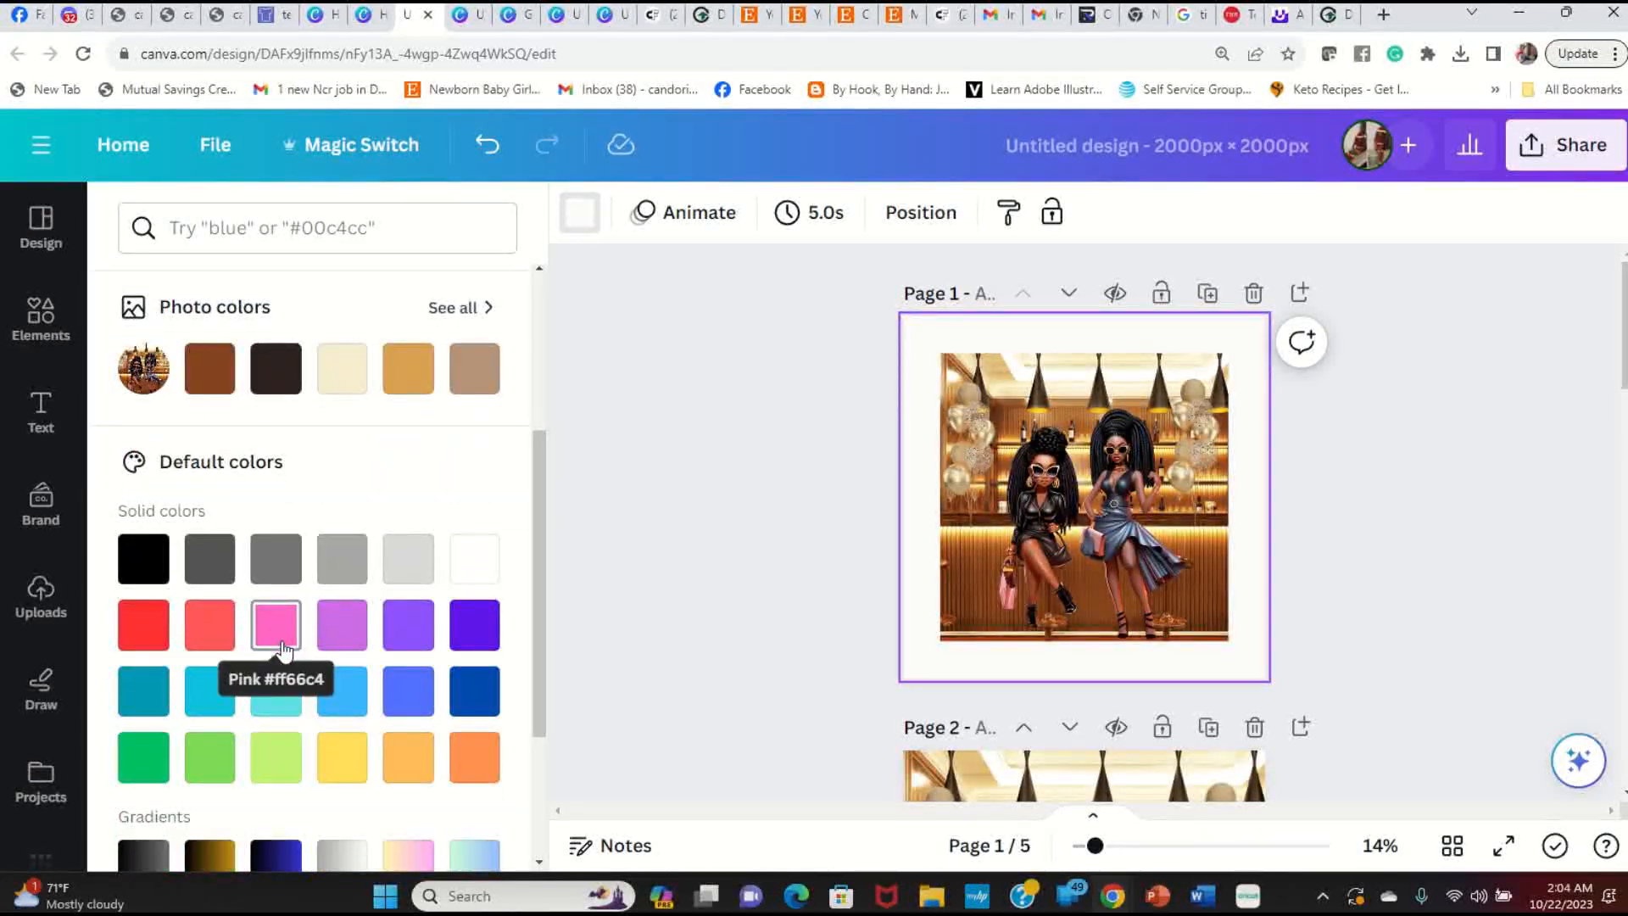
pyautogui.click(144, 564)
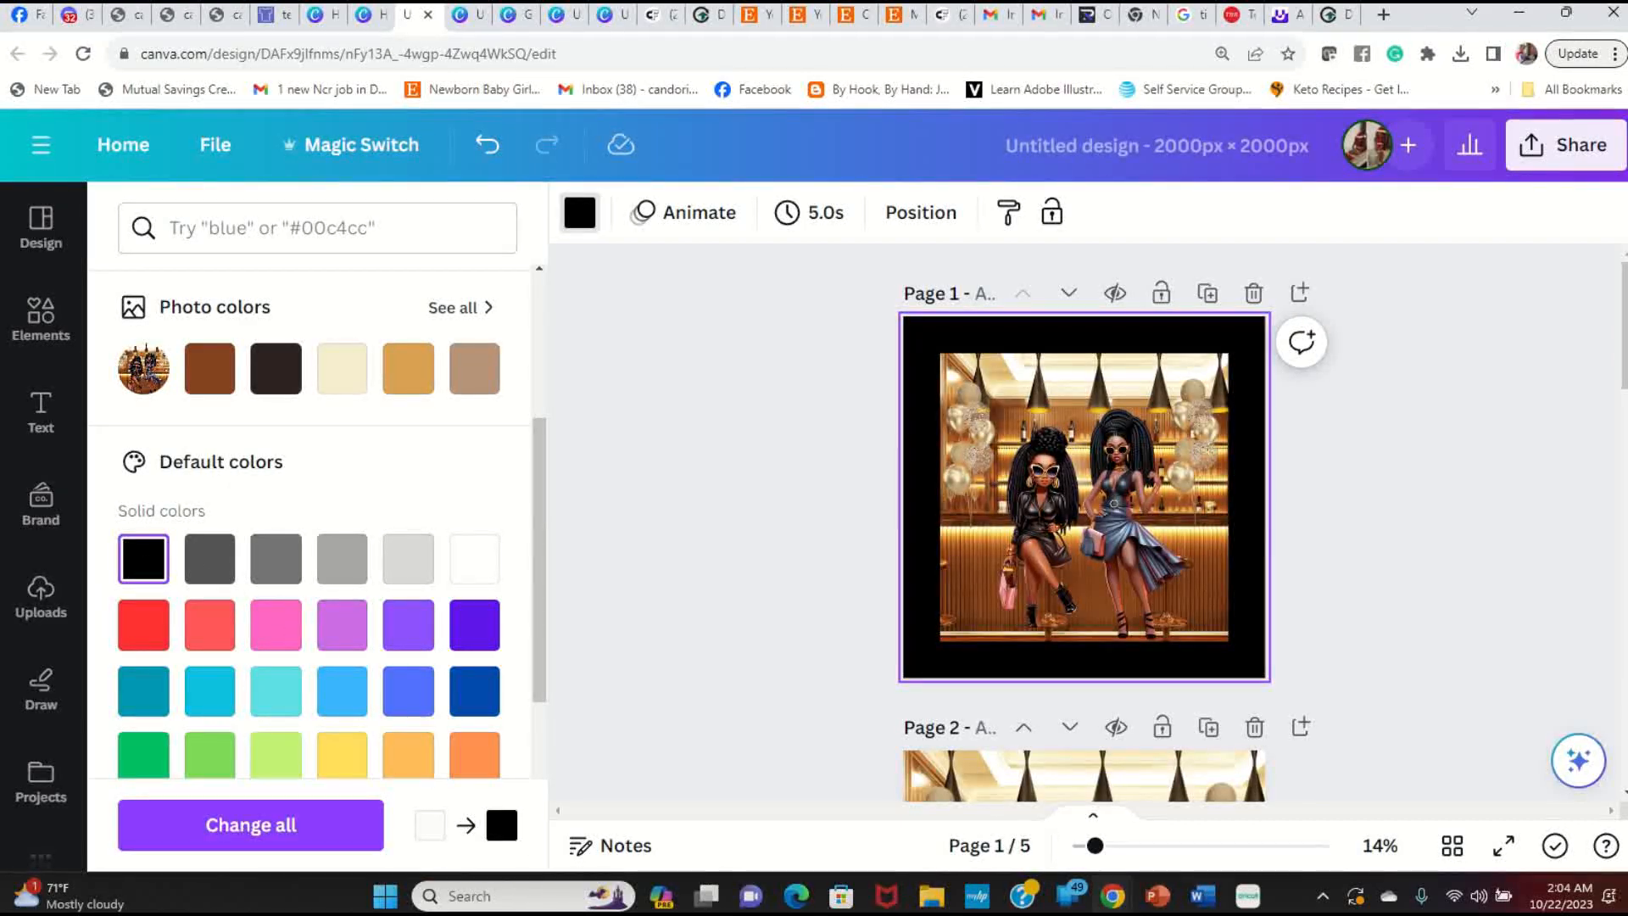
pyautogui.click(1504, 846)
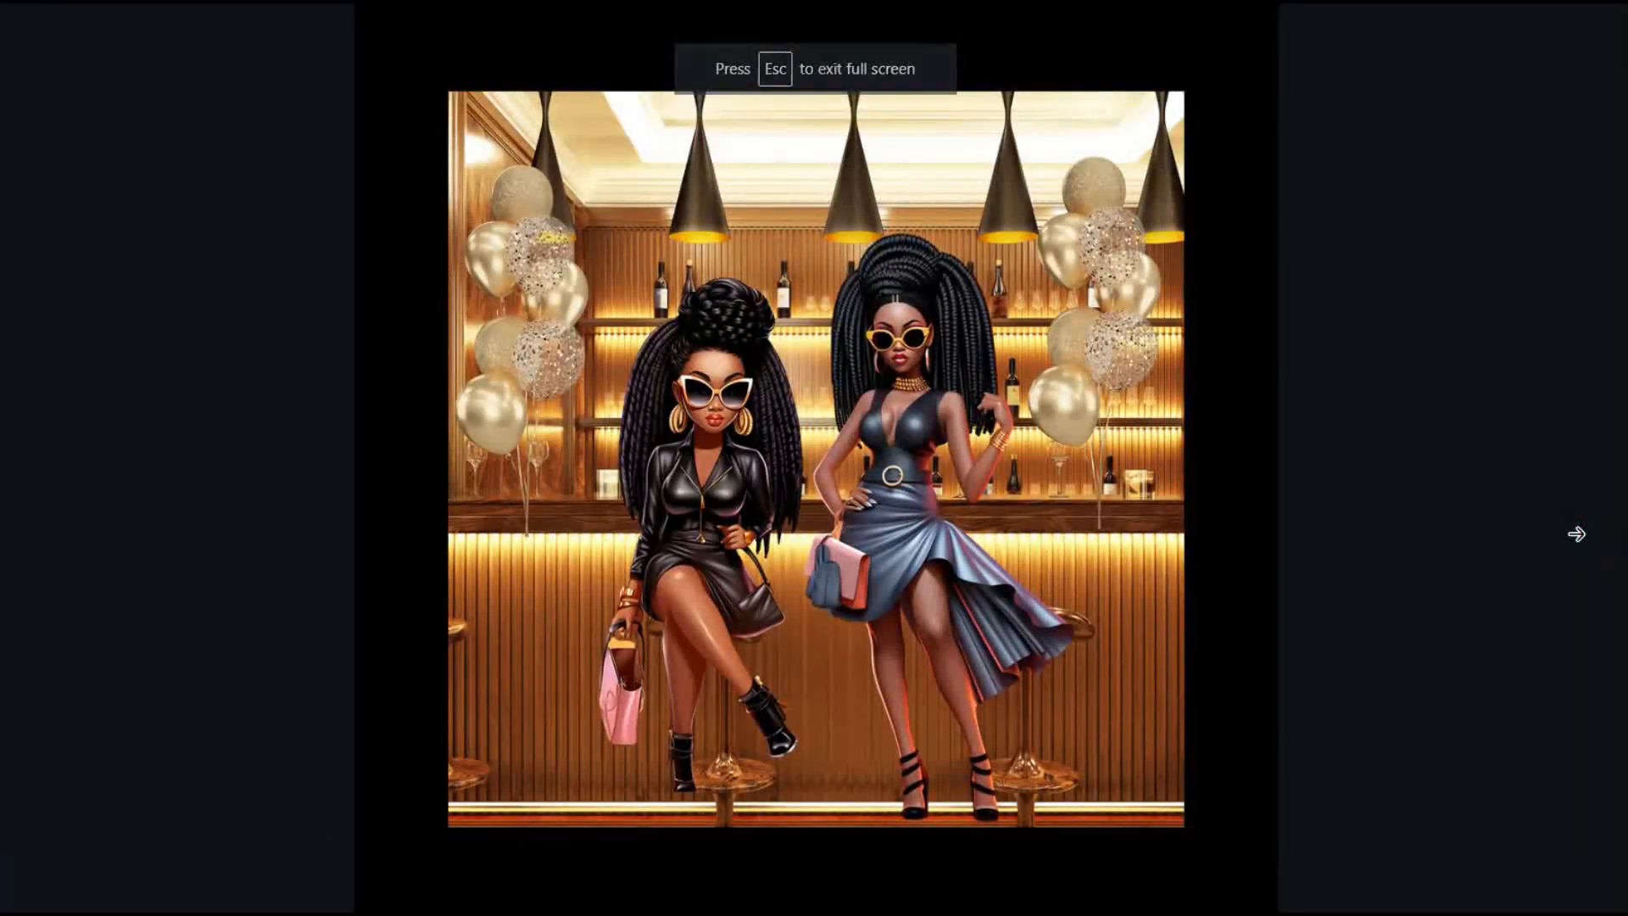
pyautogui.press('Escape')
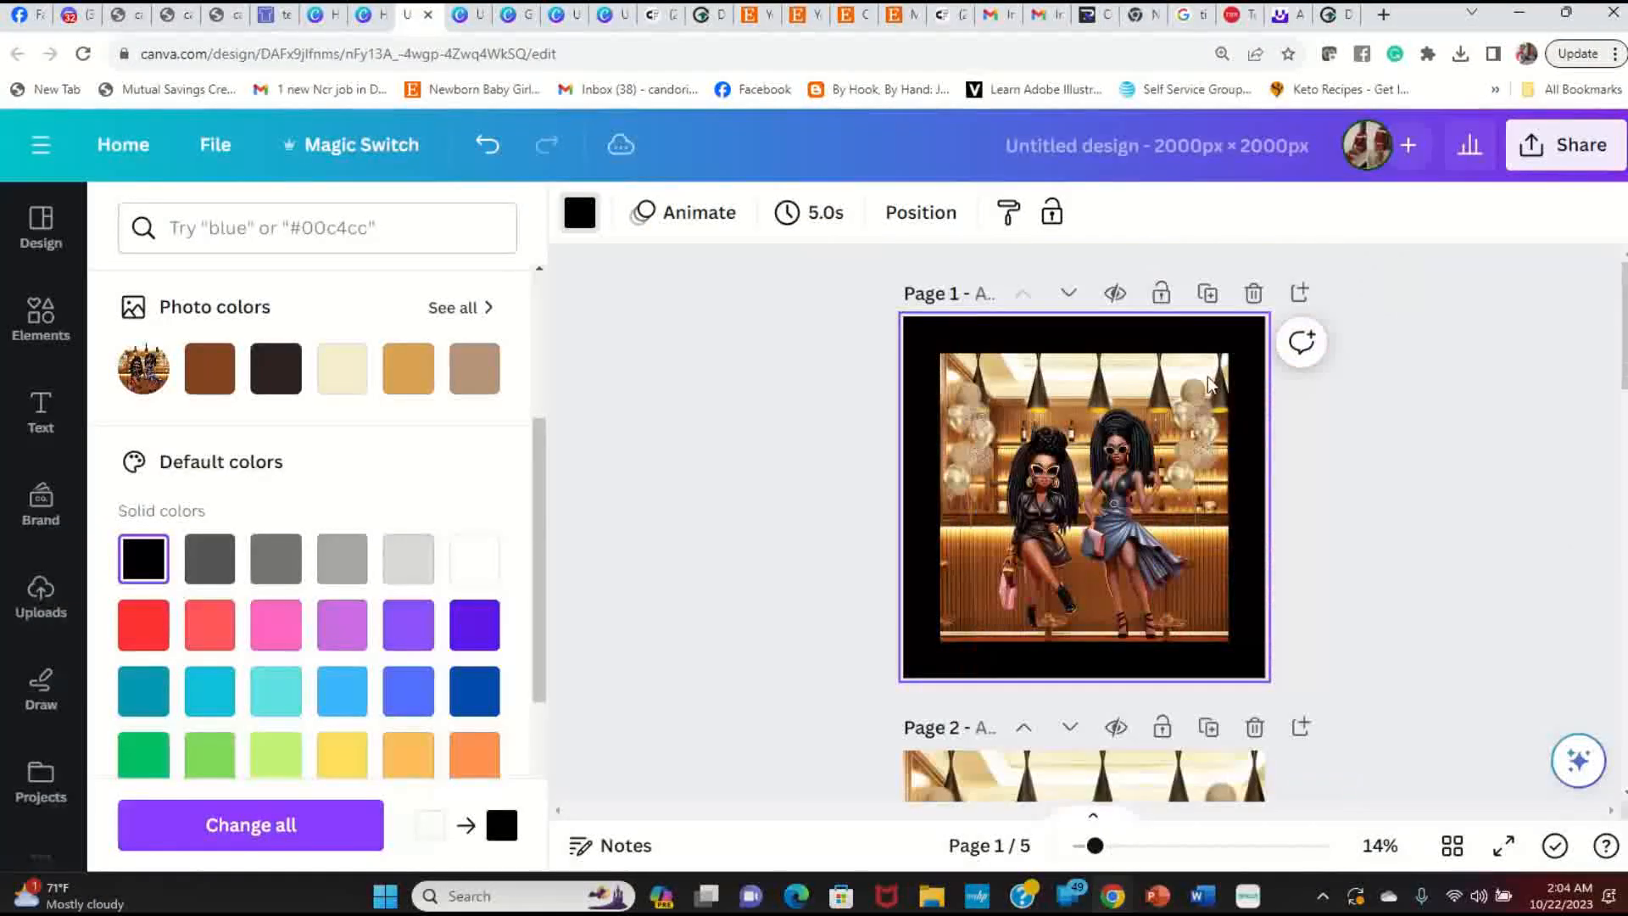
# Step: Switch the background to dark grey, try medium grey, then settle on dark grey
pyautogui.click(216, 571)
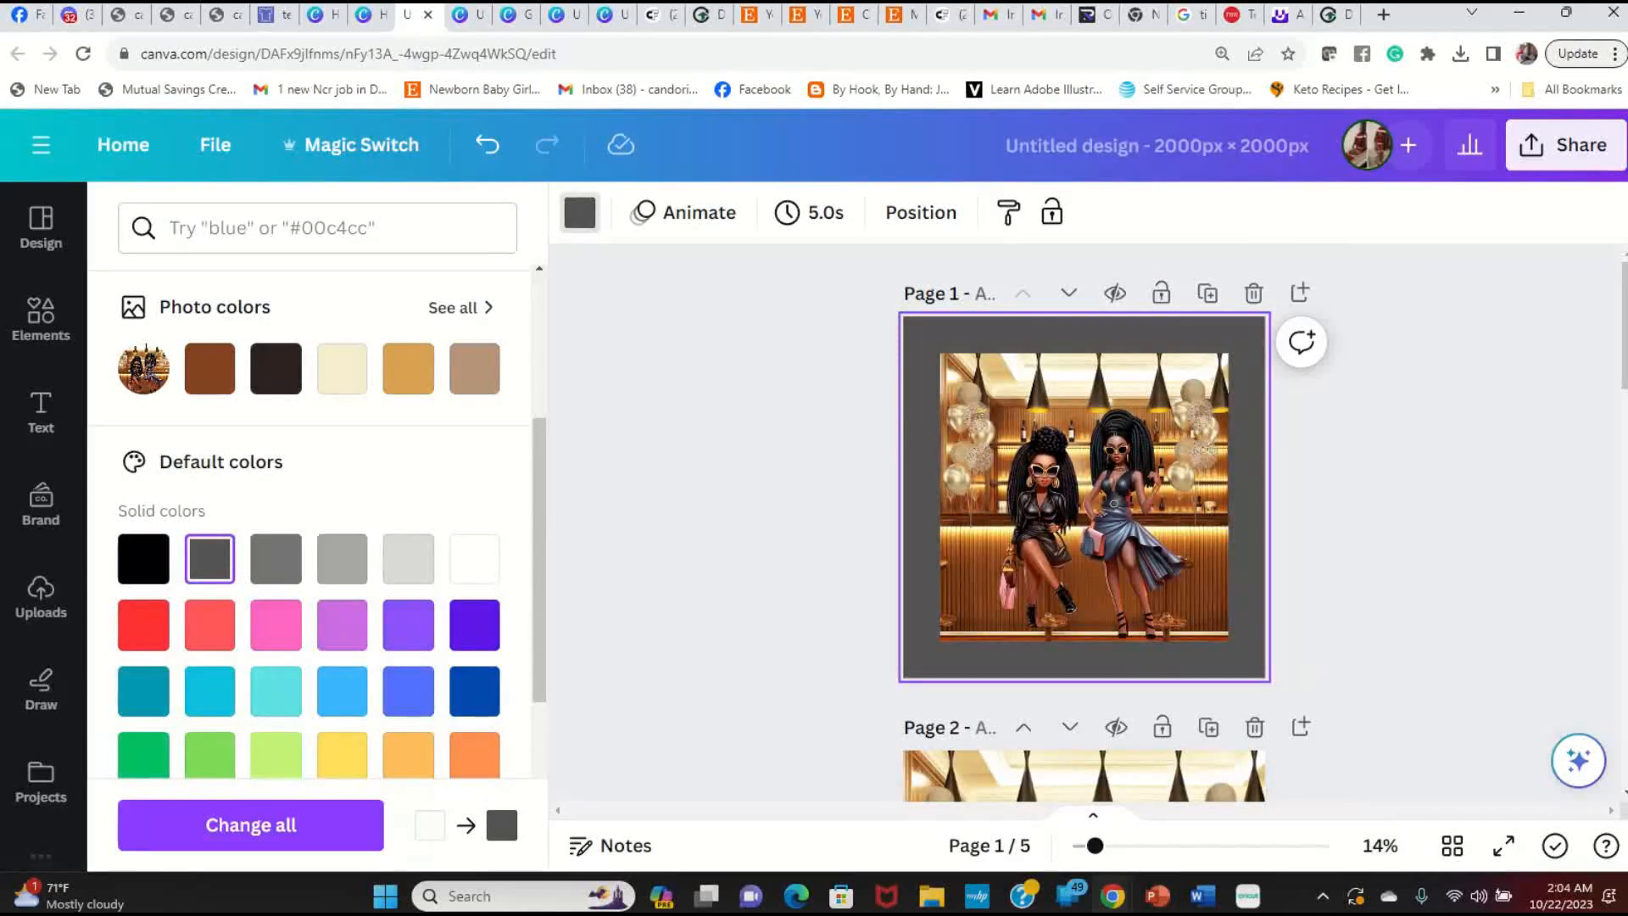
pyautogui.click(1504, 845)
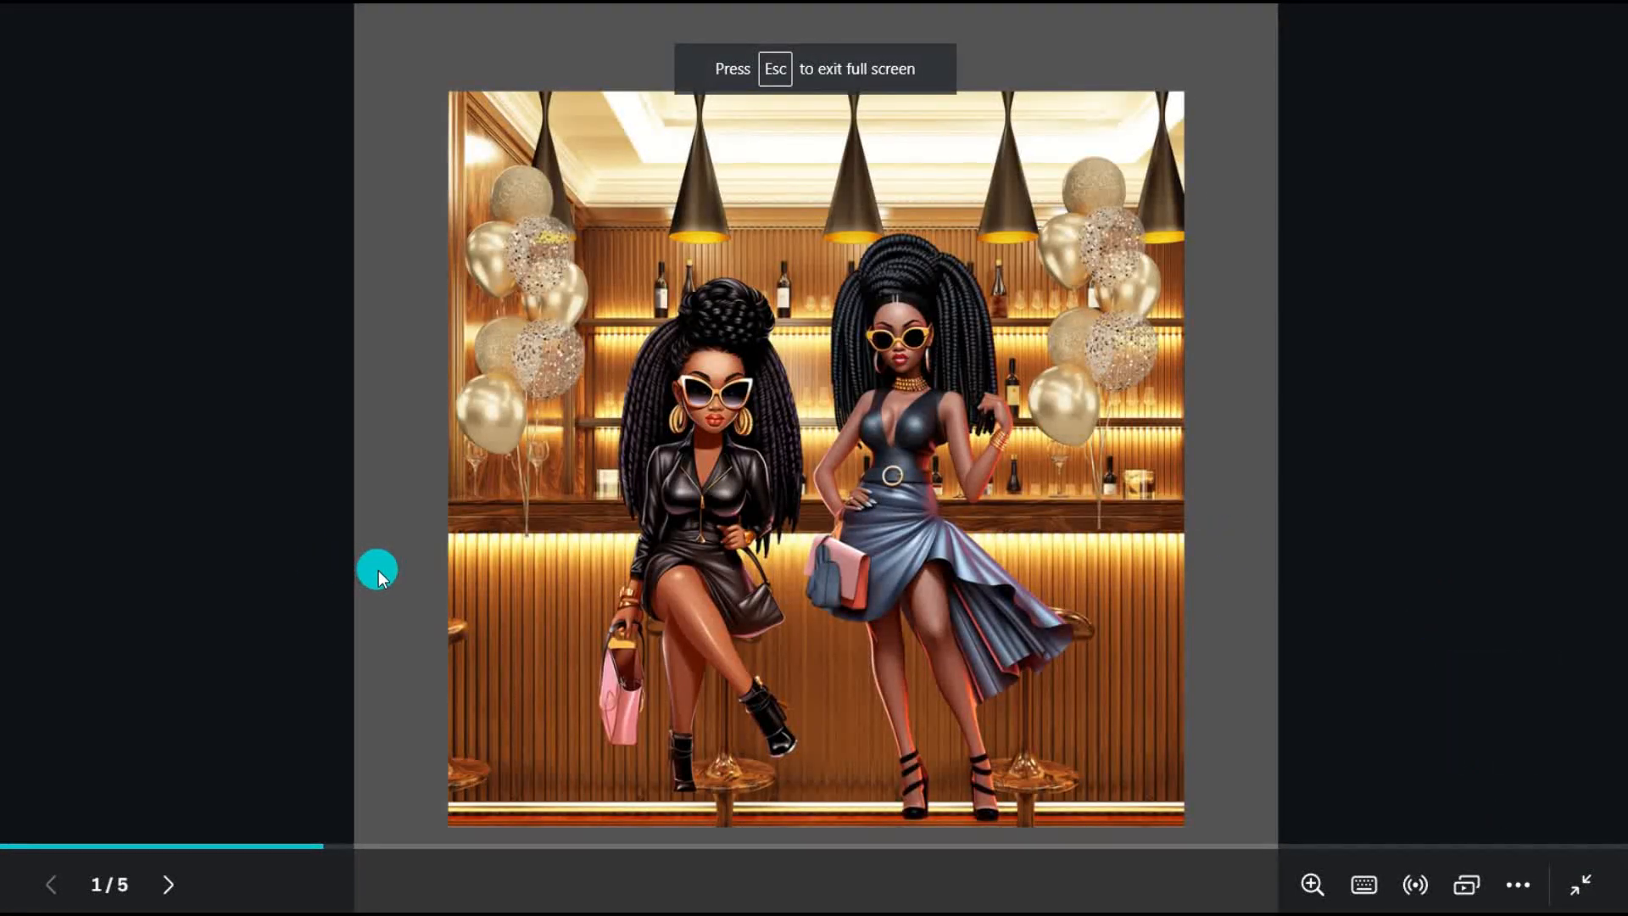
pyautogui.press('Escape')
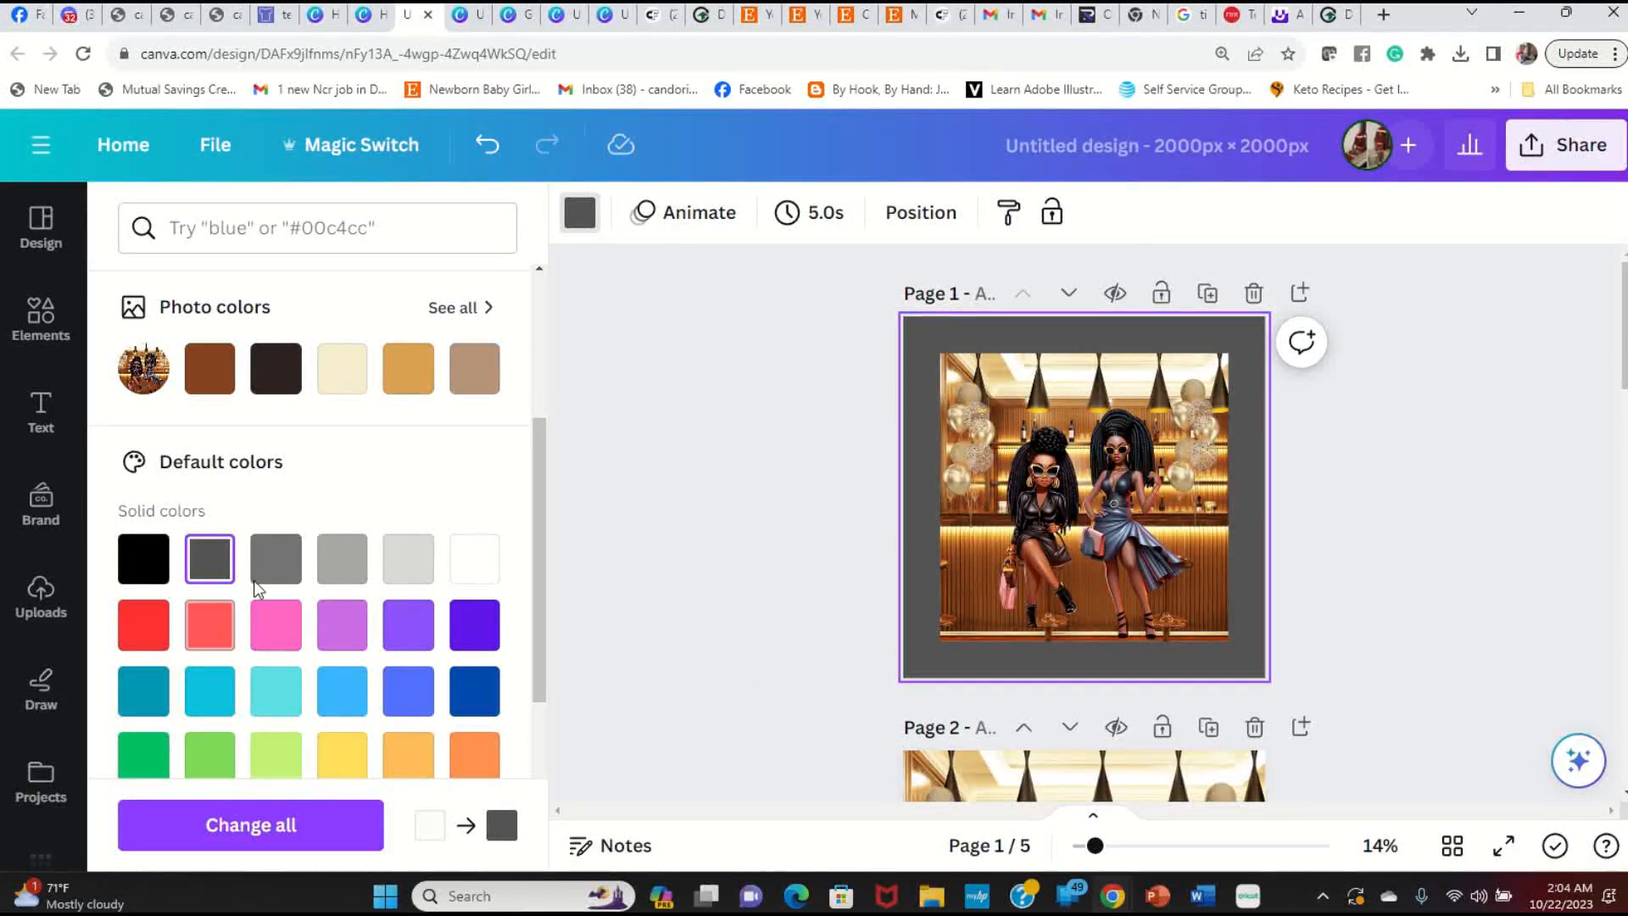
pyautogui.click(289, 566)
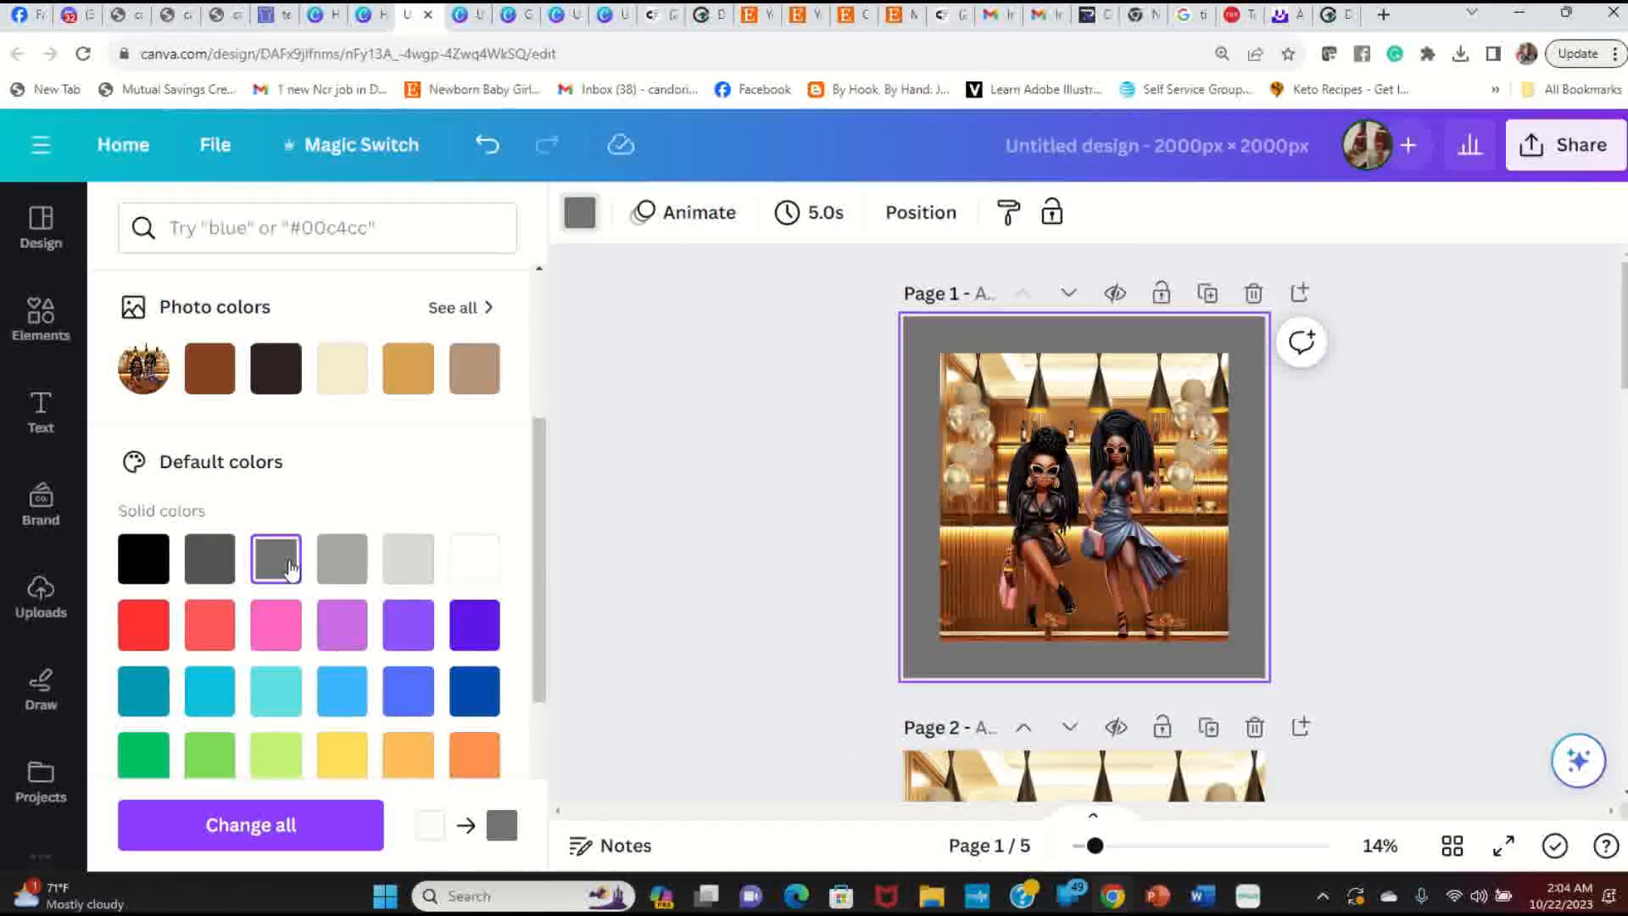
pyautogui.click(206, 566)
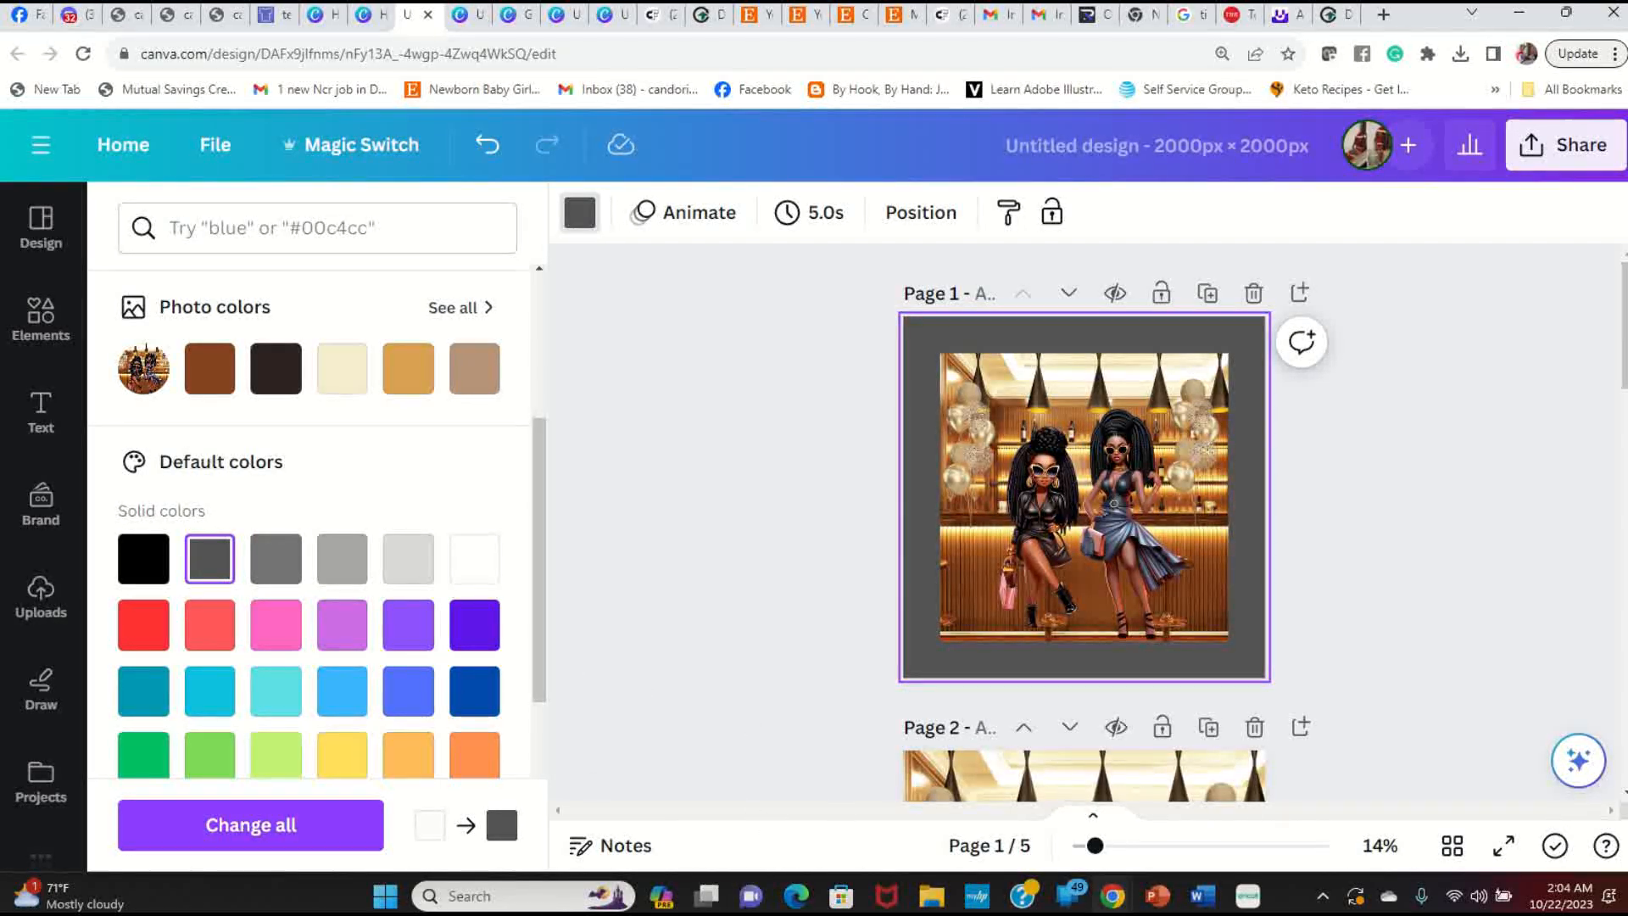
# Step: Rerun the 'happy birthday' element search and browse its Graphics results
pyautogui.click(41, 320)
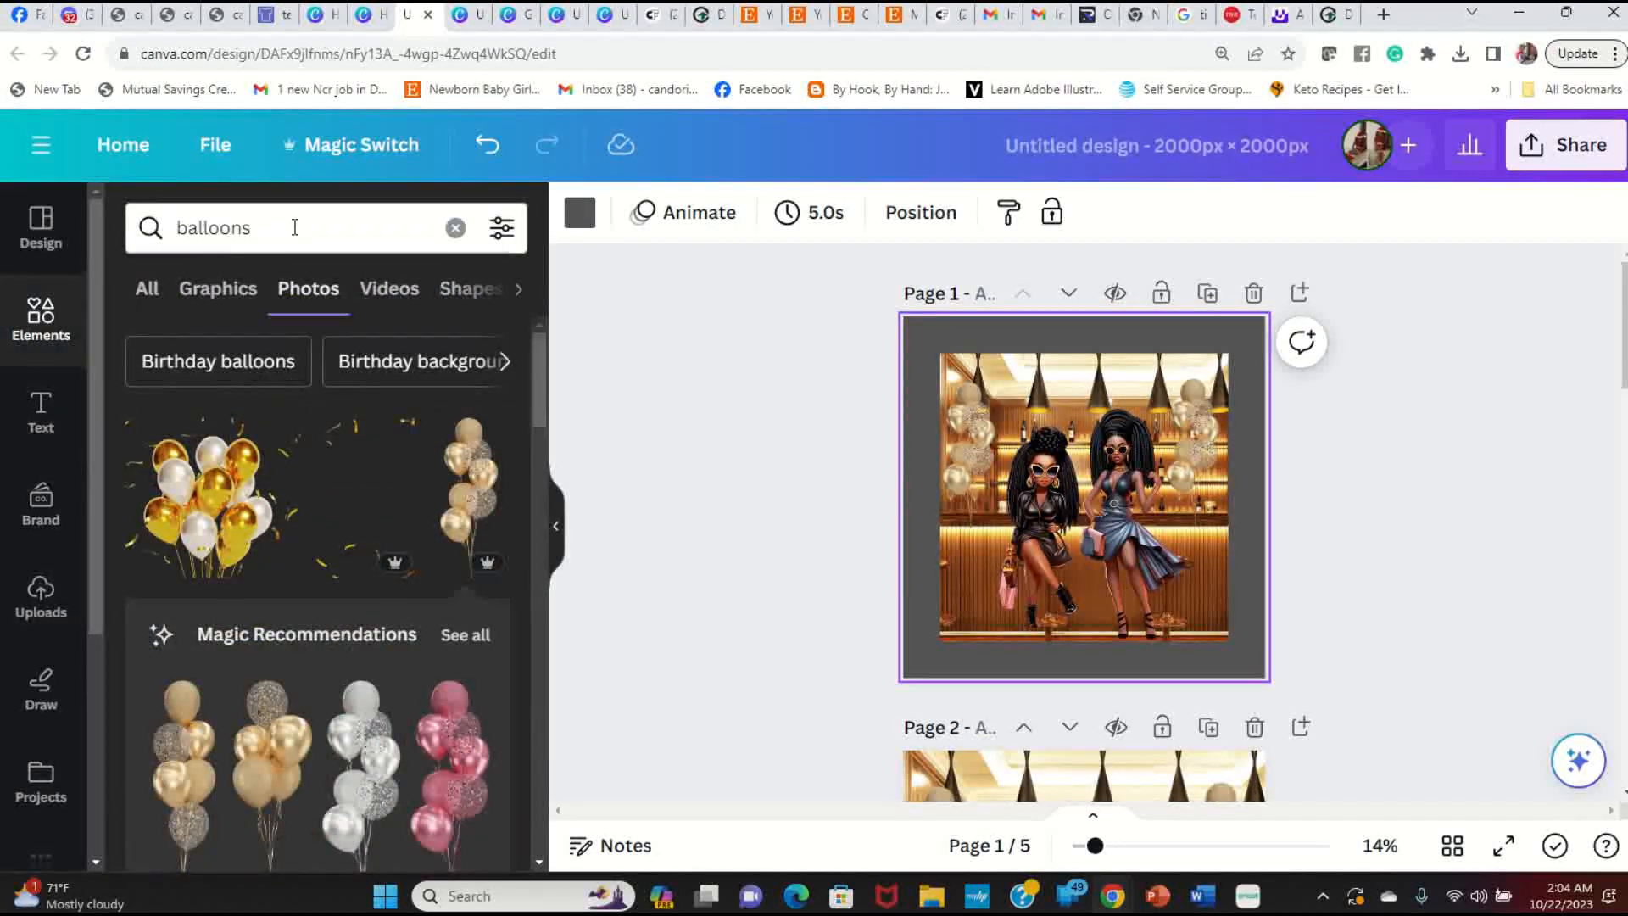
pyautogui.click(291, 226)
pyautogui.write('h')
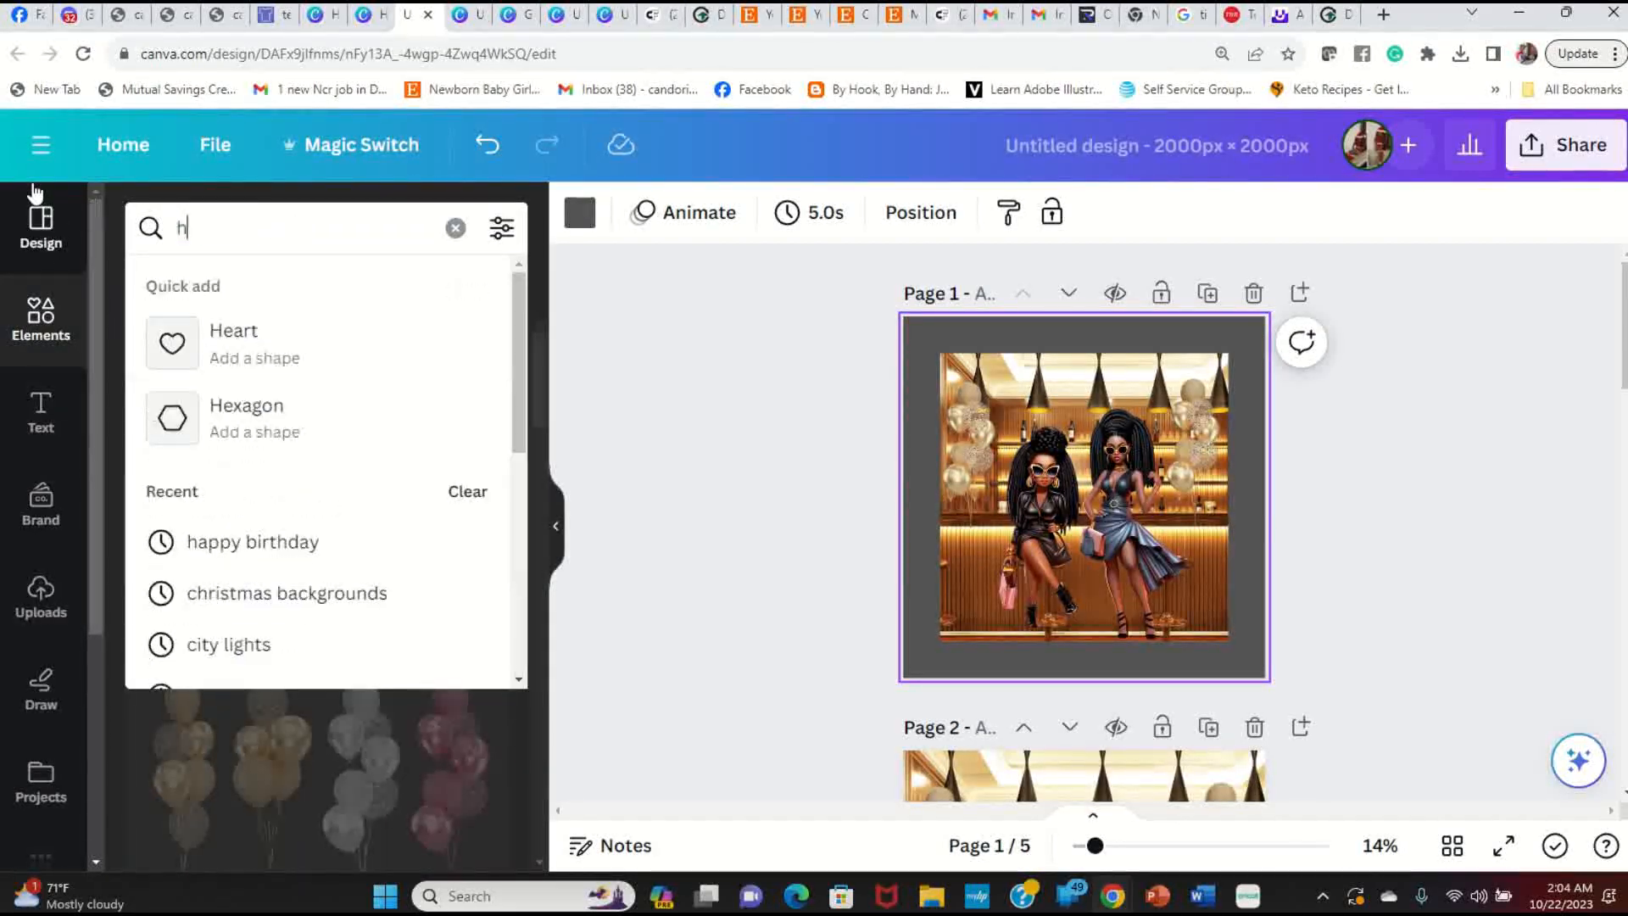
pyautogui.write('appy')
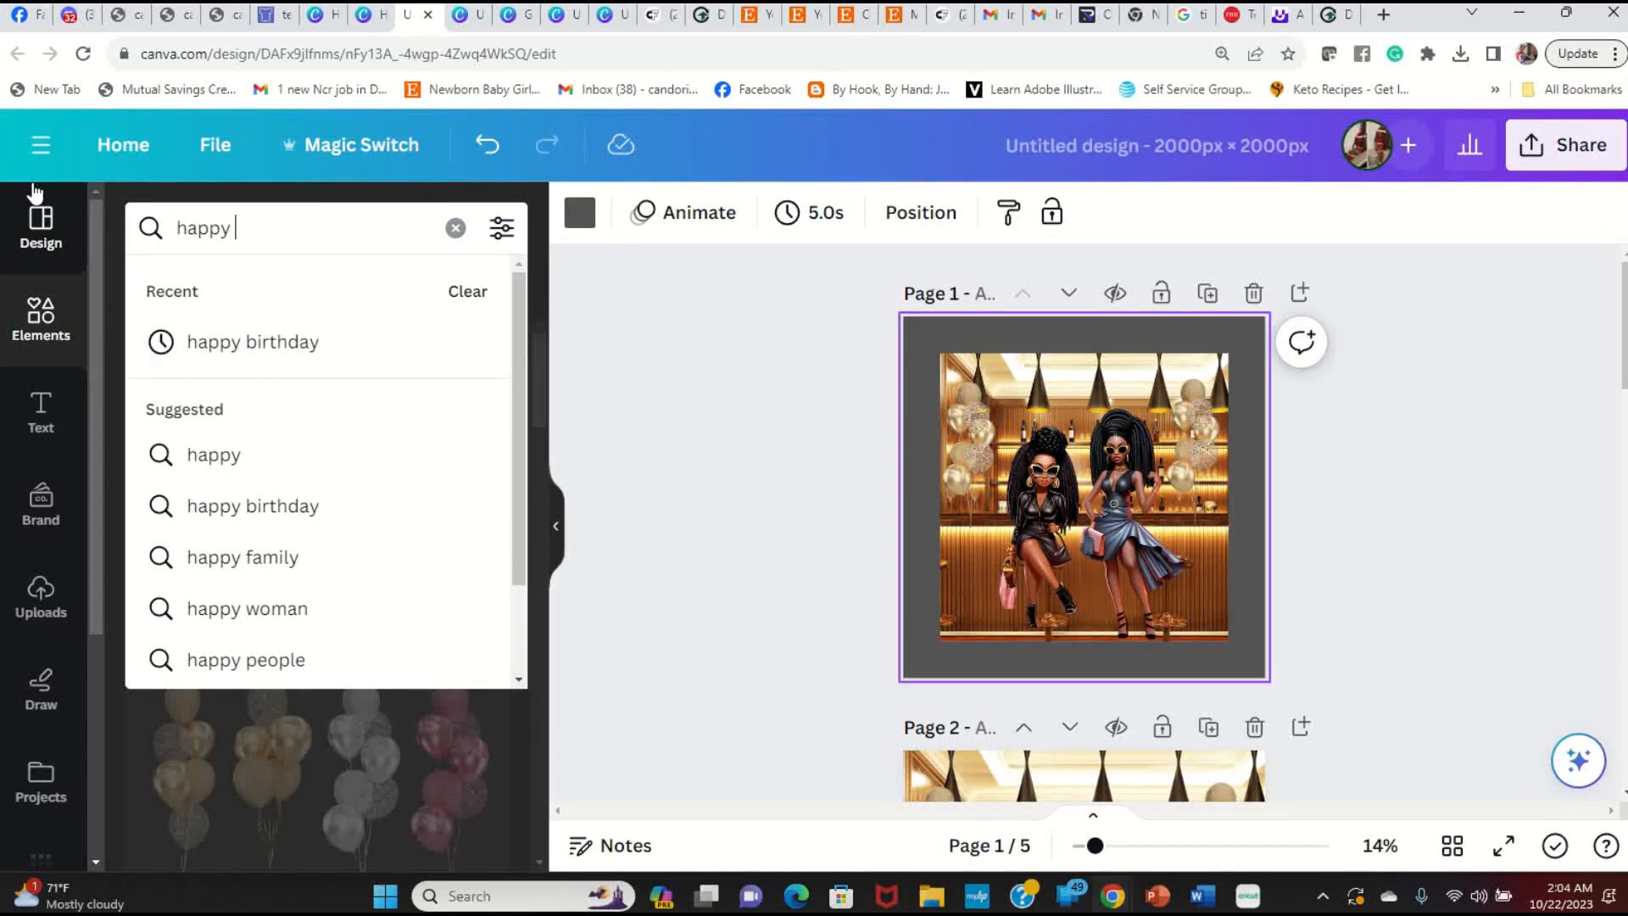
pyautogui.click(303, 359)
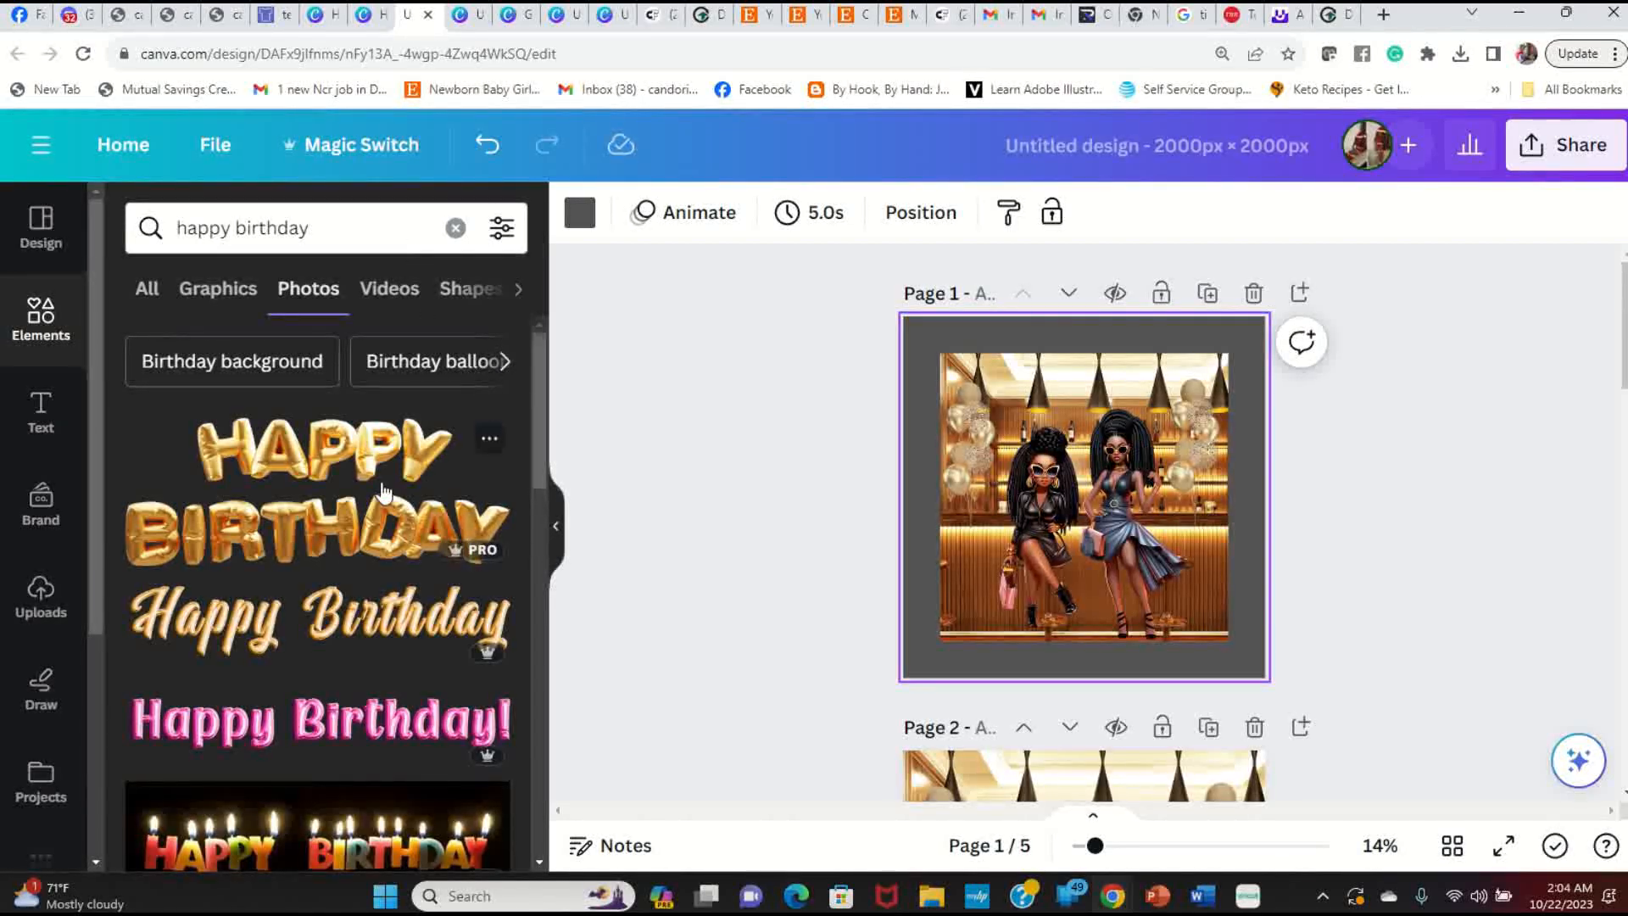
pyautogui.scroll(-3, 383, 492)
pyautogui.scroll(-3, 383, 492)
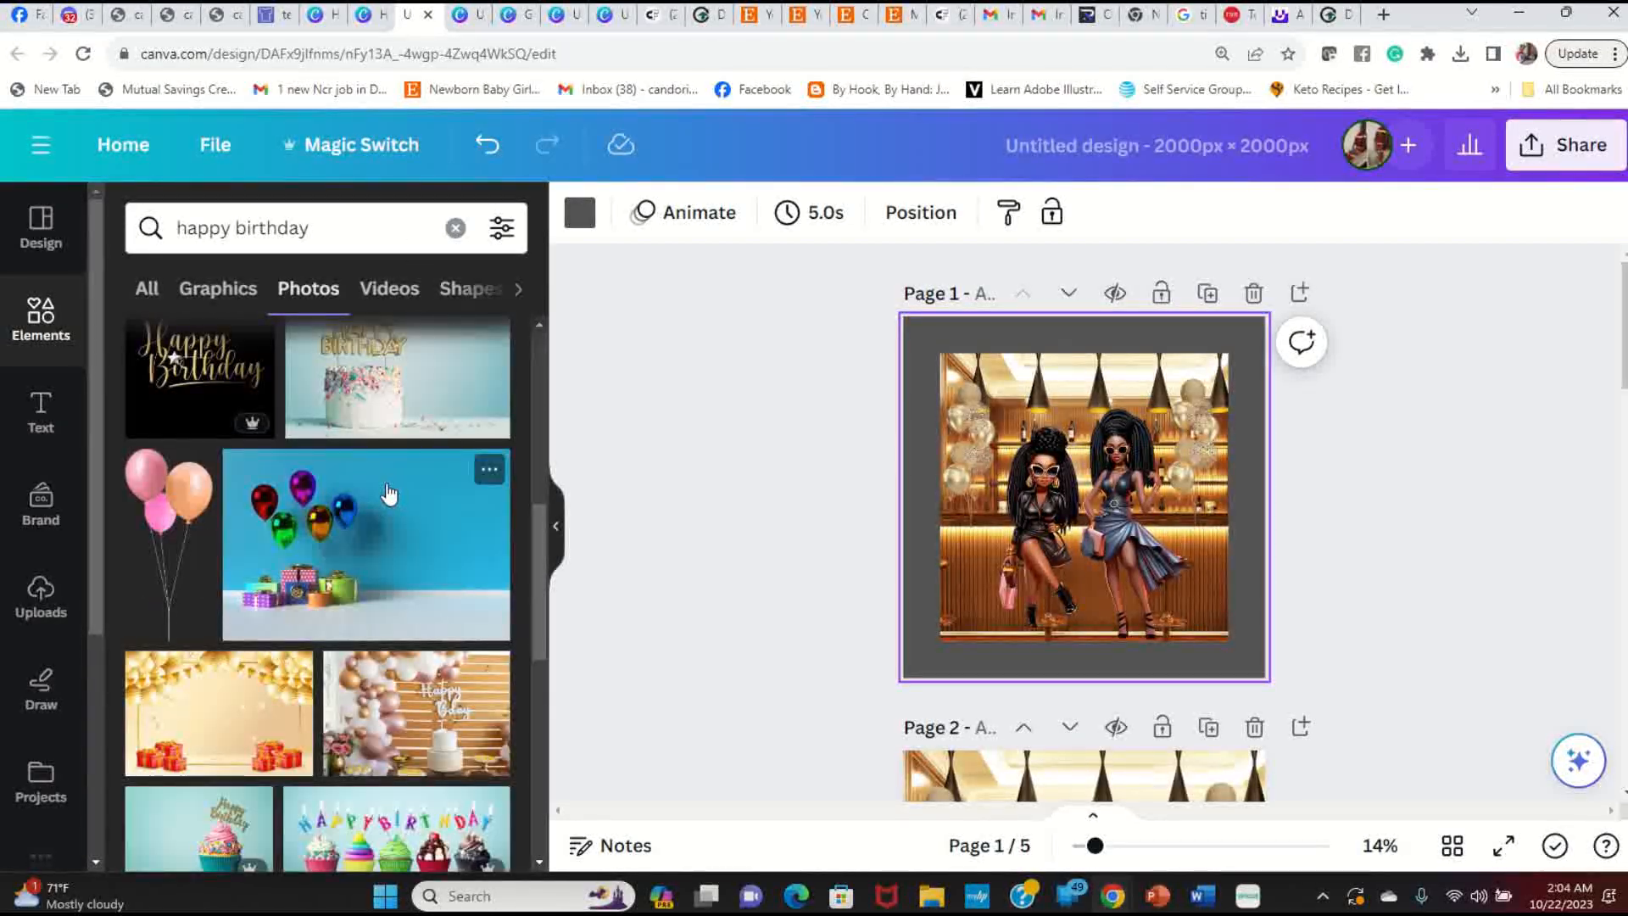
pyautogui.scroll(-3, 388, 494)
pyautogui.scroll(8, 438, 384)
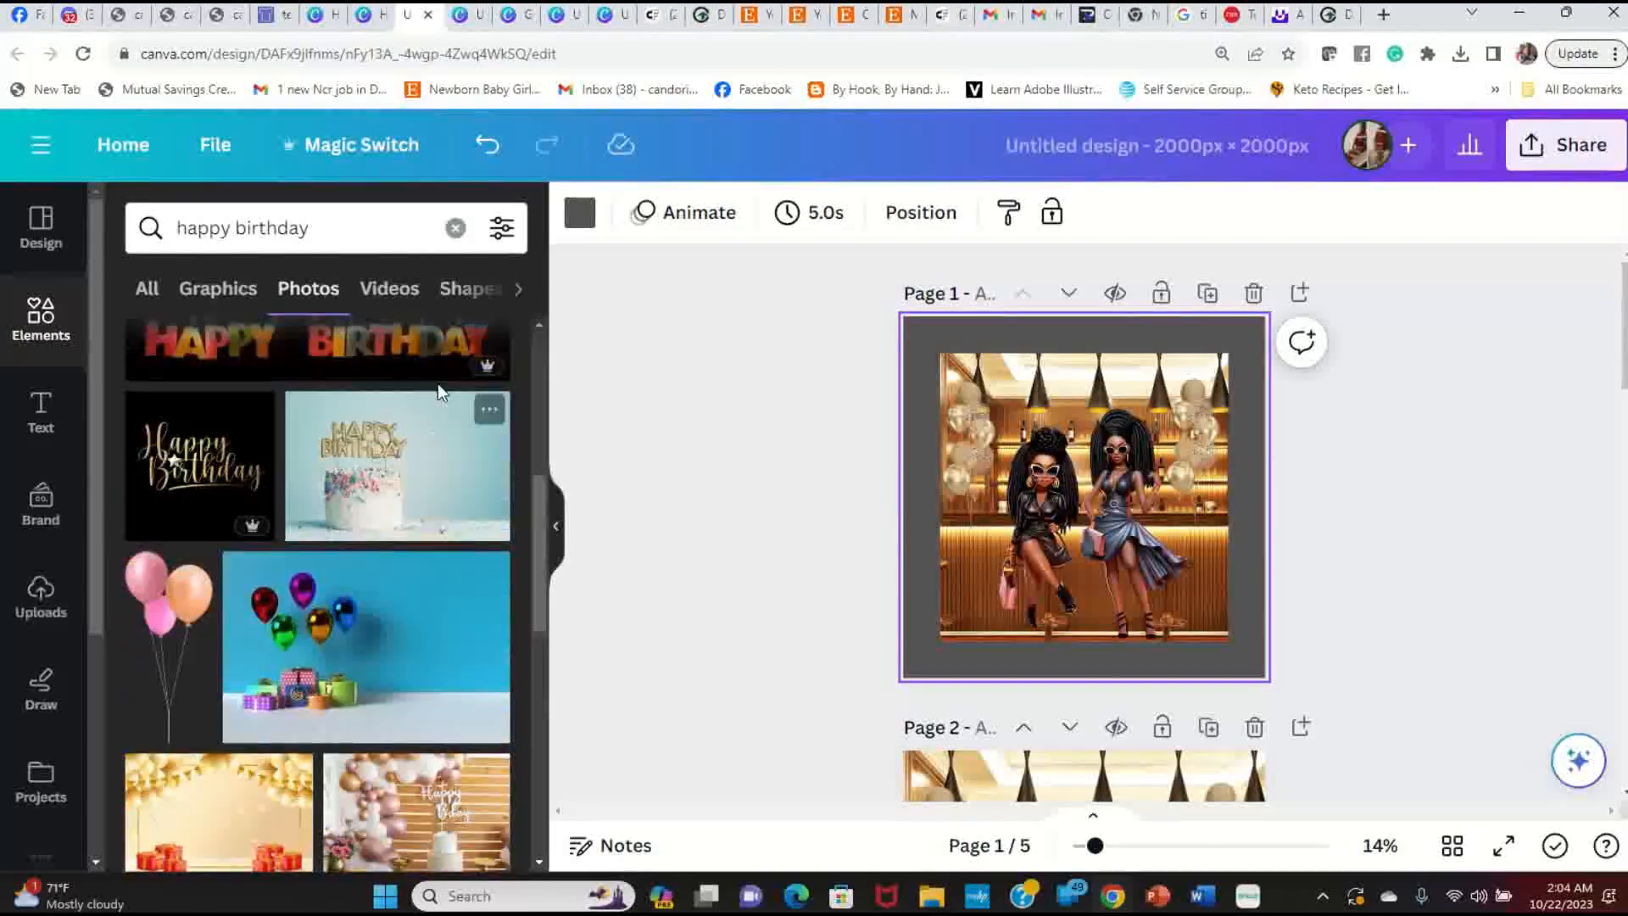
pyautogui.scroll(3, 417, 355)
pyautogui.click(218, 288)
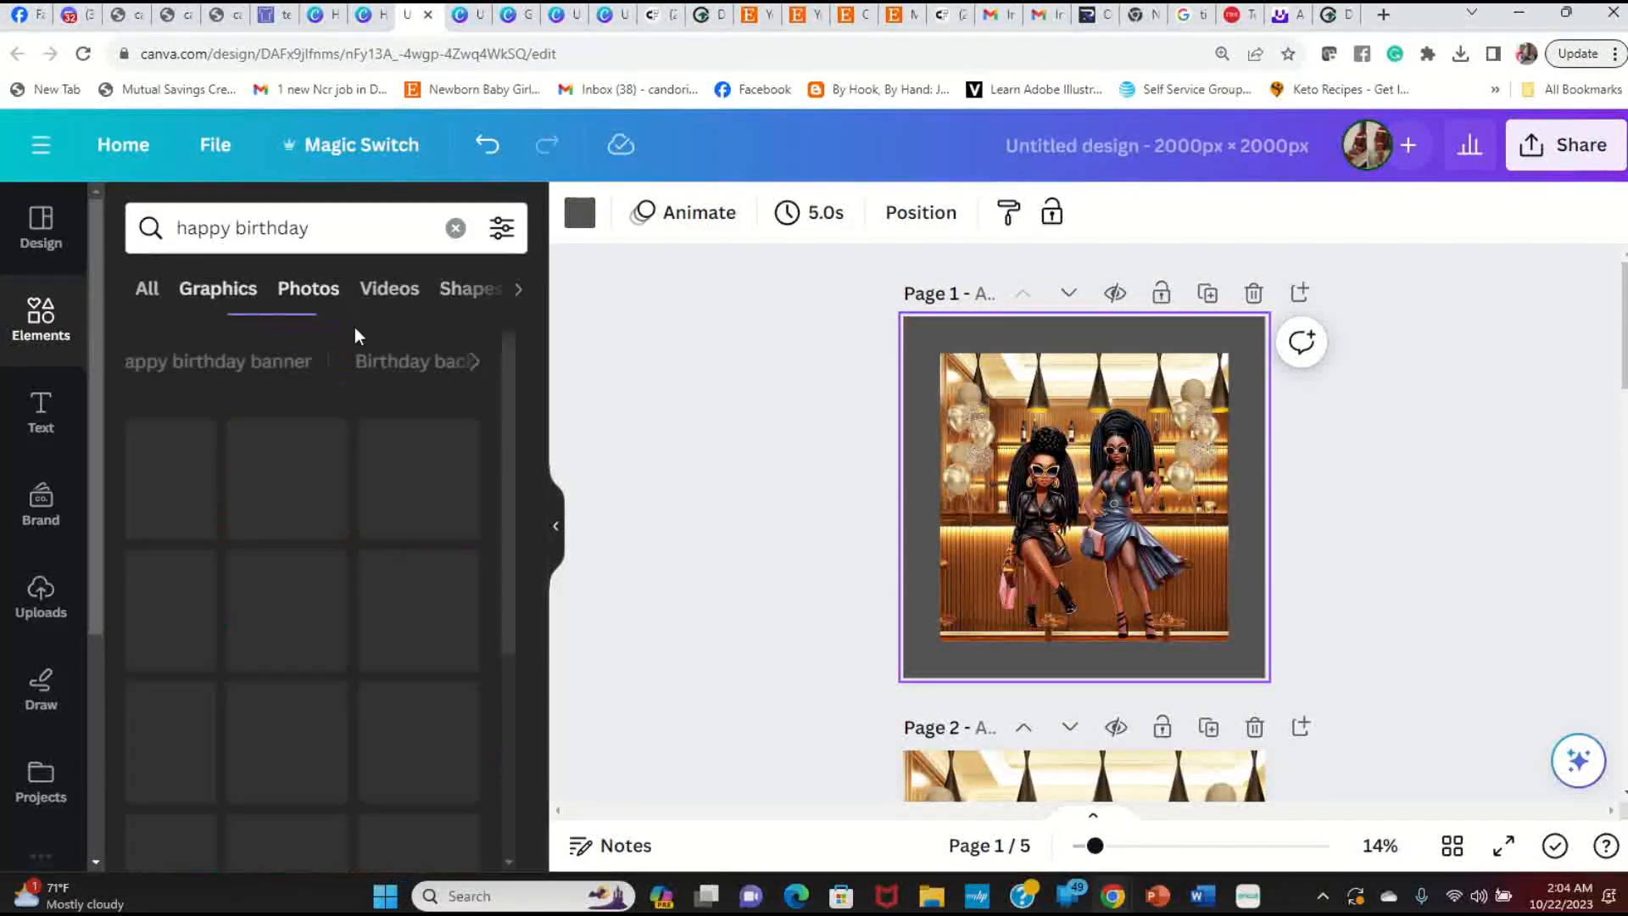
pyautogui.scroll(-10, 503, 602)
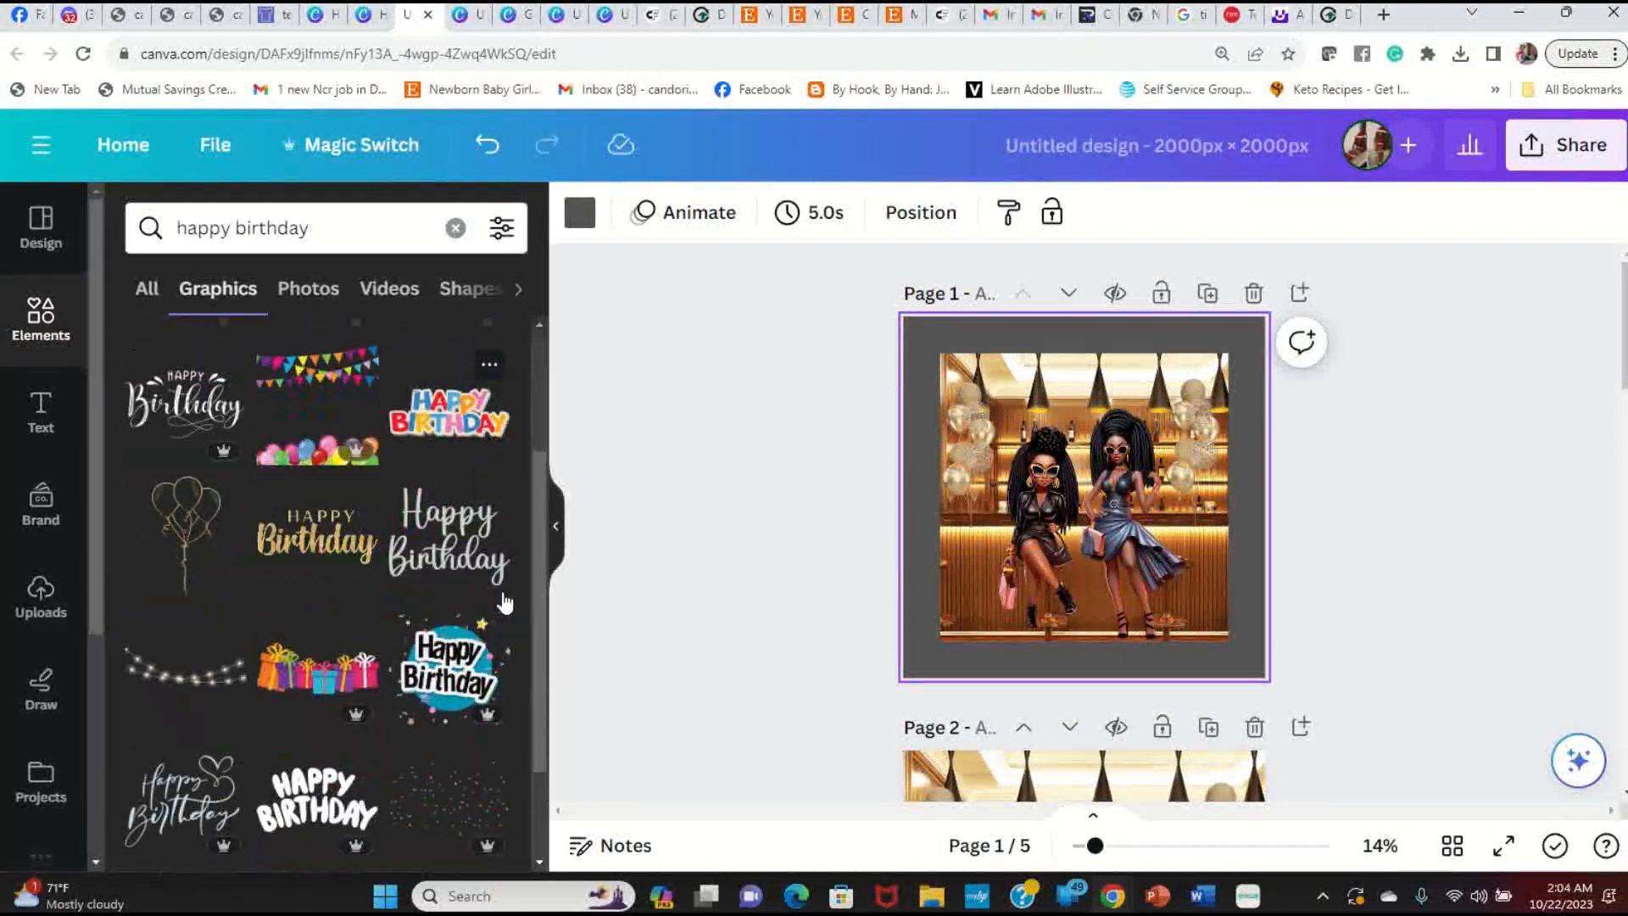
pyautogui.scroll(-3, 504, 603)
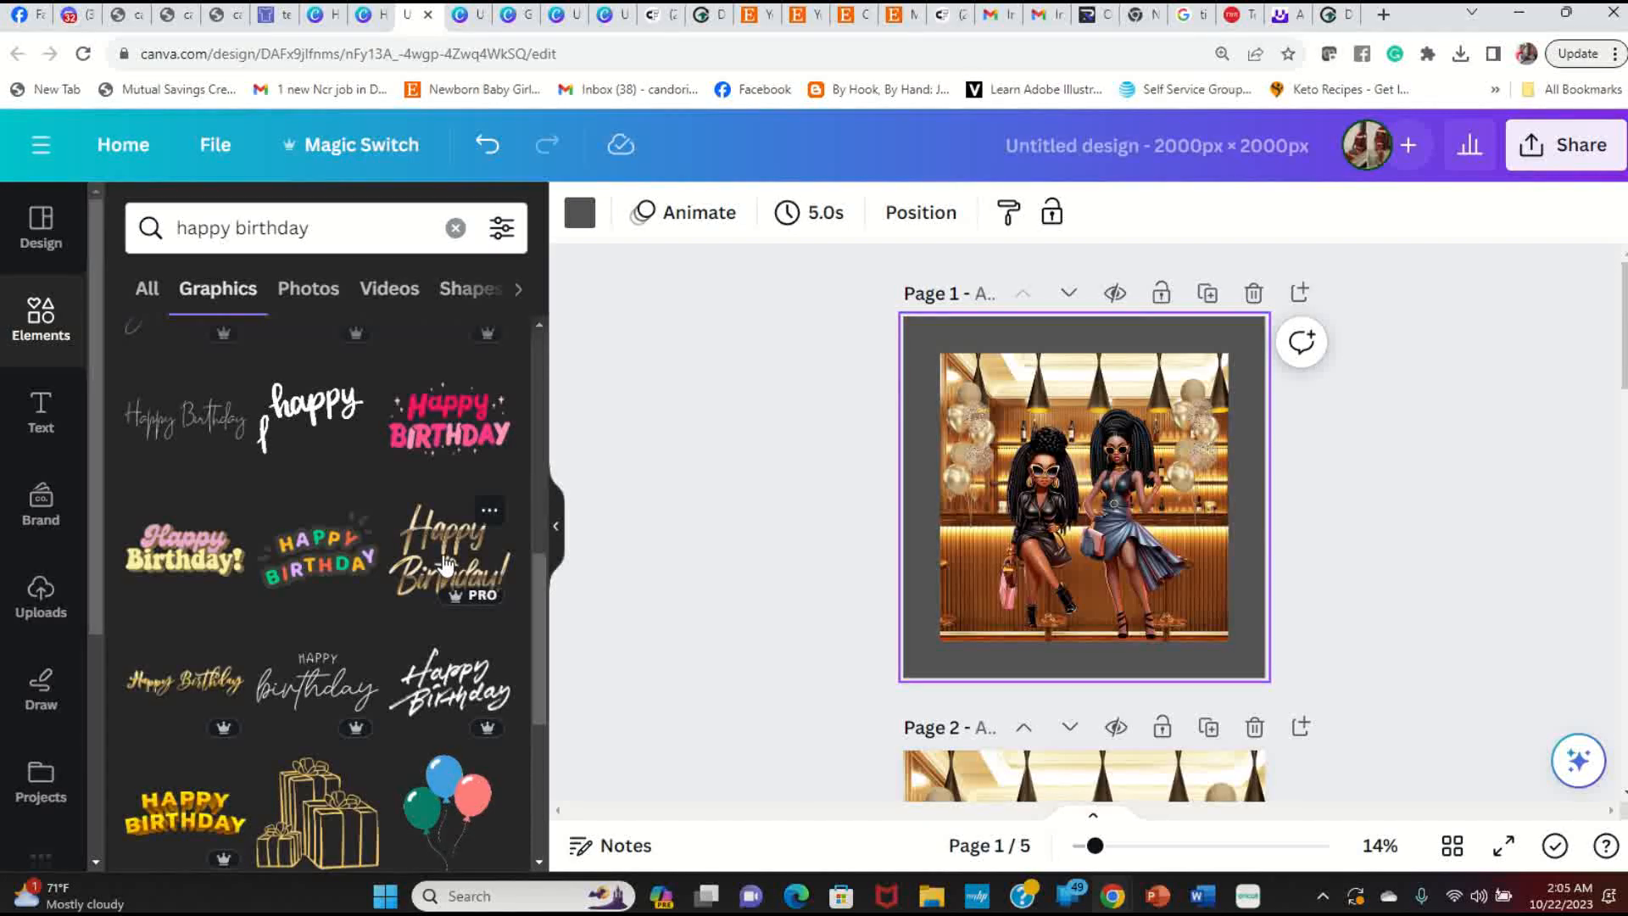
# Step: Add the gold script Happy Birthday graphic, shrink it and centre it at the page bottom
pyautogui.click(227, 682)
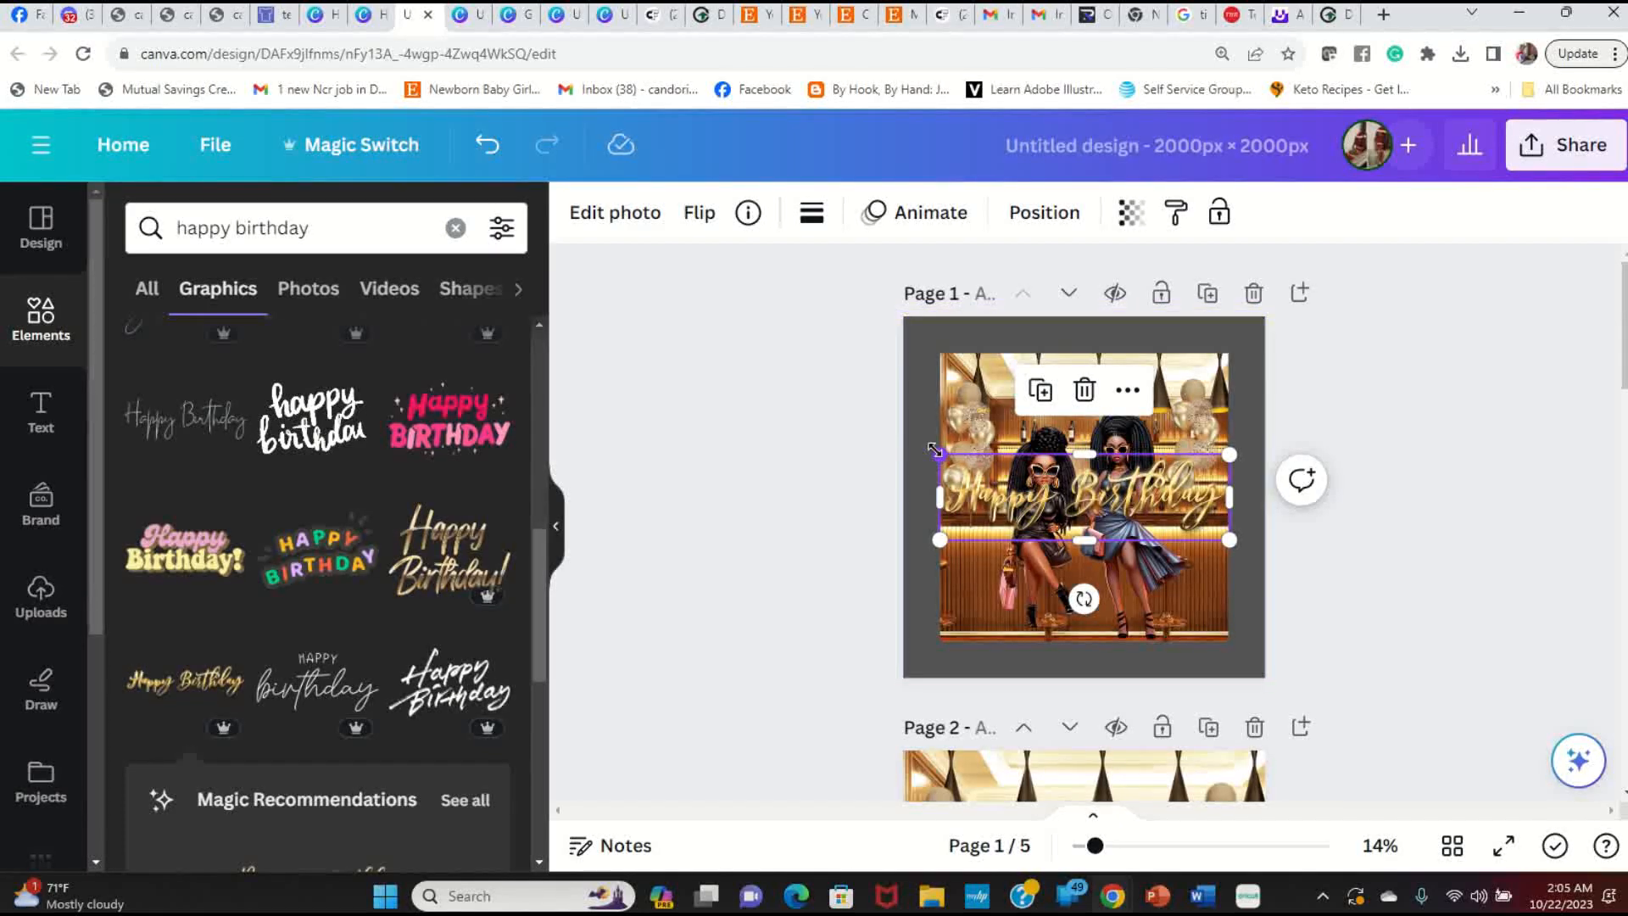
pyautogui.moveTo(935, 450); pyautogui.dragTo(978, 466)
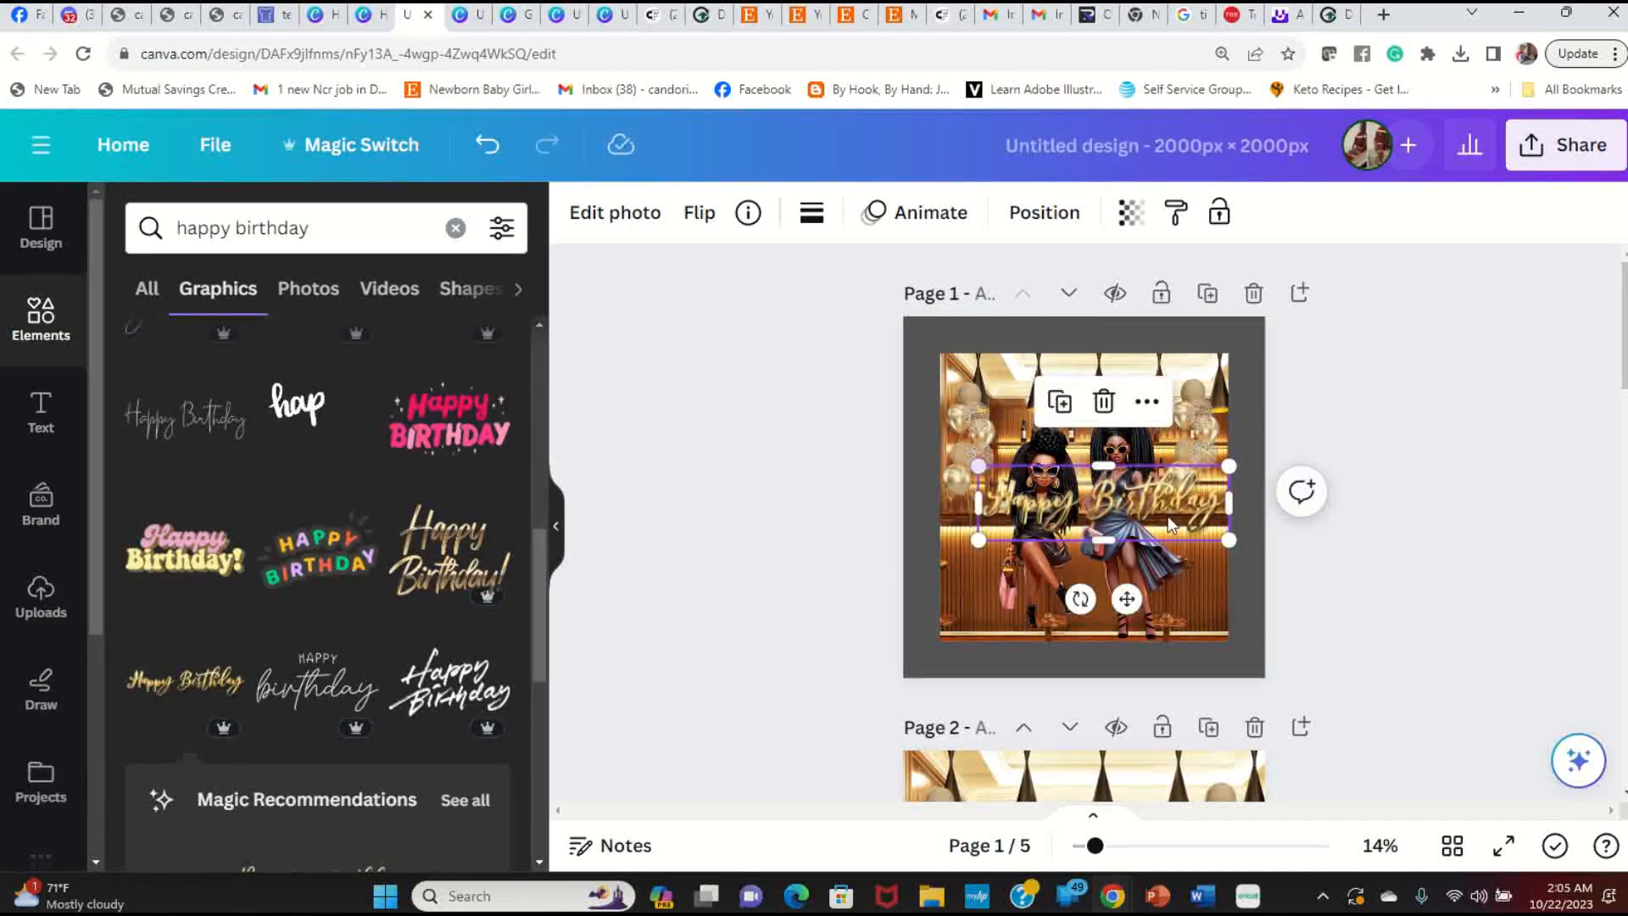
pyautogui.moveTo(1190, 507); pyautogui.dragTo(1171, 642)
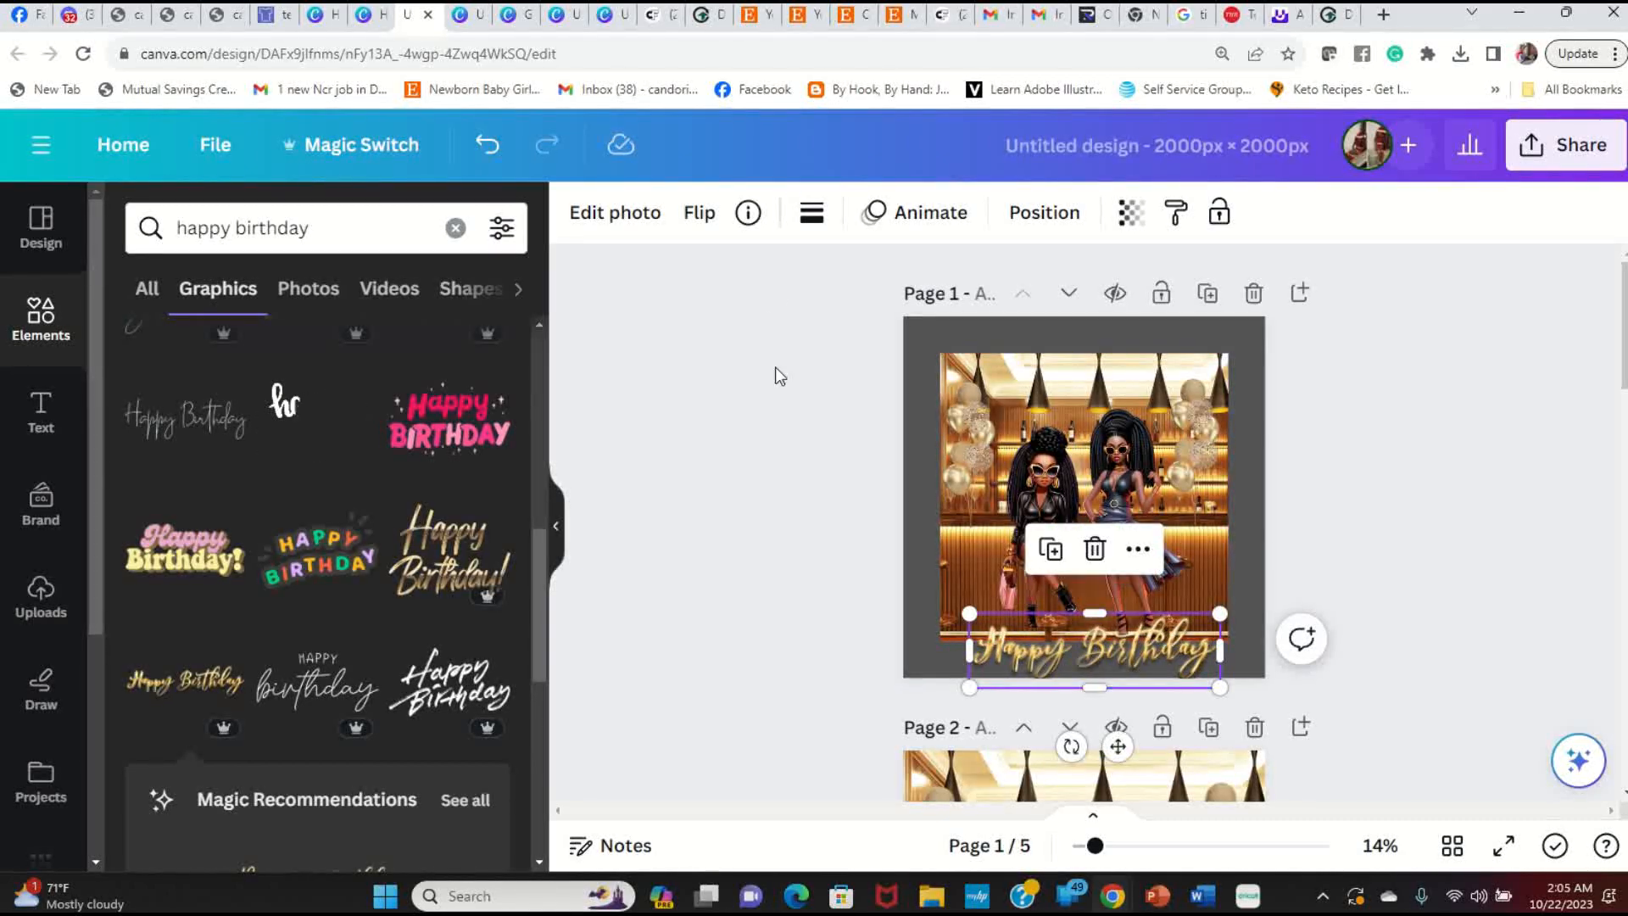
pyautogui.moveTo(970, 613); pyautogui.dragTo(1031, 631)
pyautogui.moveTo(1121, 658); pyautogui.dragTo(1116, 657)
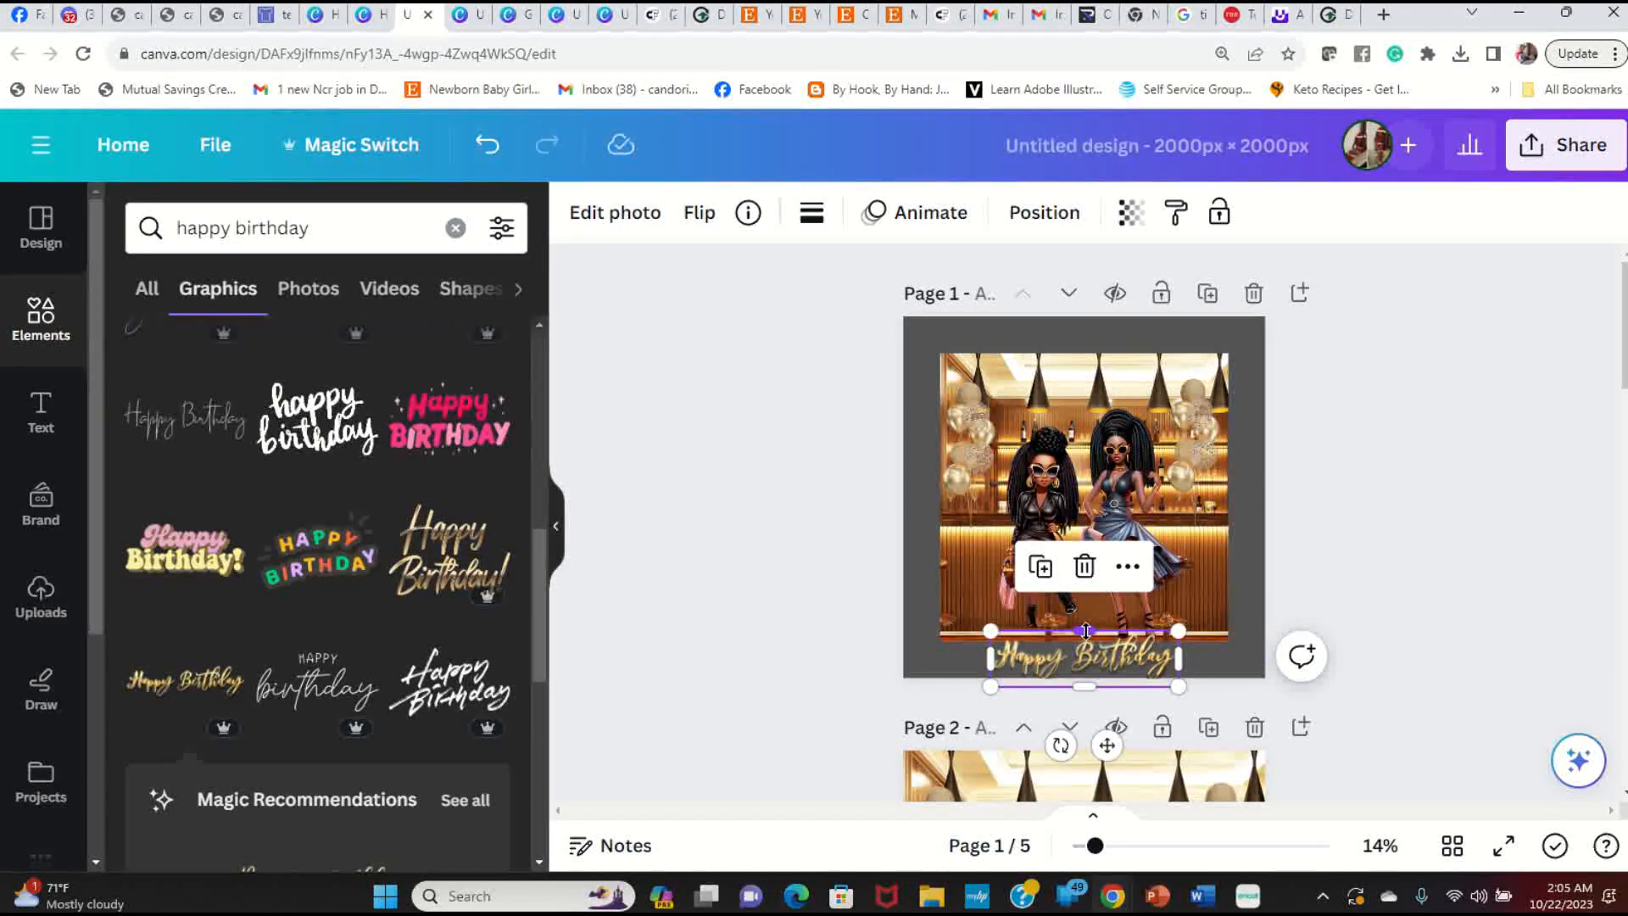
pyautogui.moveTo(1178, 632); pyautogui.dragTo(1140, 659)
# Step: Shrink the bar scene image slightly and re-centre the Happy Birthday graphic beneath it
pyautogui.click(1180, 466)
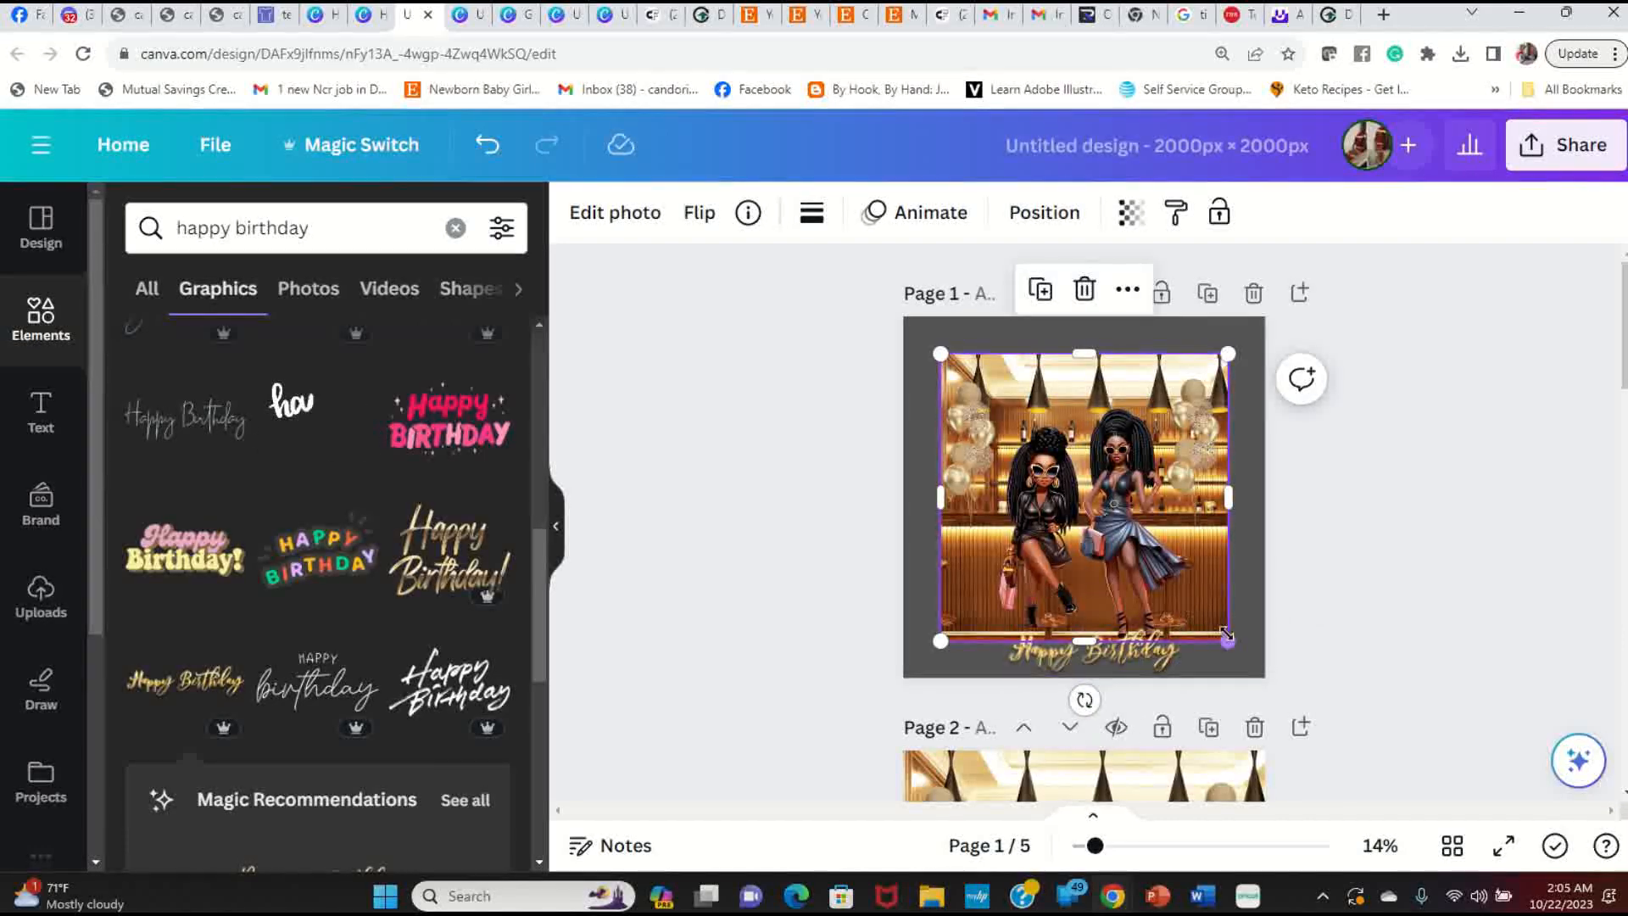
pyautogui.moveTo(1228, 642); pyautogui.dragTo(1220, 633)
pyautogui.moveTo(1146, 567); pyautogui.dragTo(1149, 572)
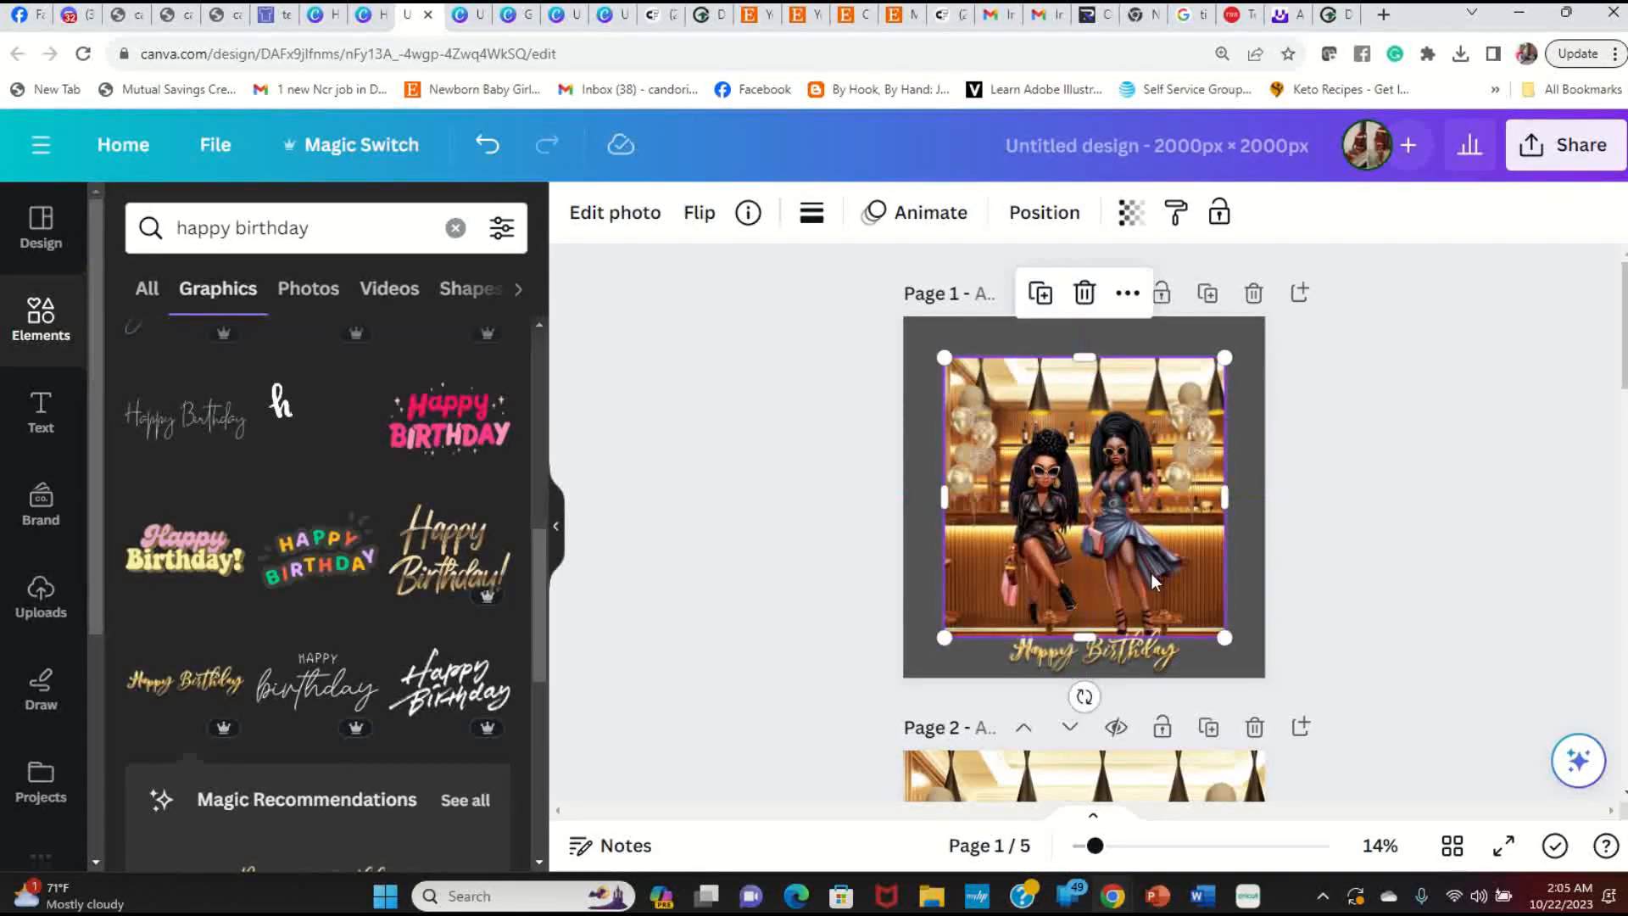
pyautogui.click(1226, 639)
pyautogui.click(1155, 659)
pyautogui.moveTo(1155, 659); pyautogui.dragTo(1145, 652)
pyautogui.click(1390, 627)
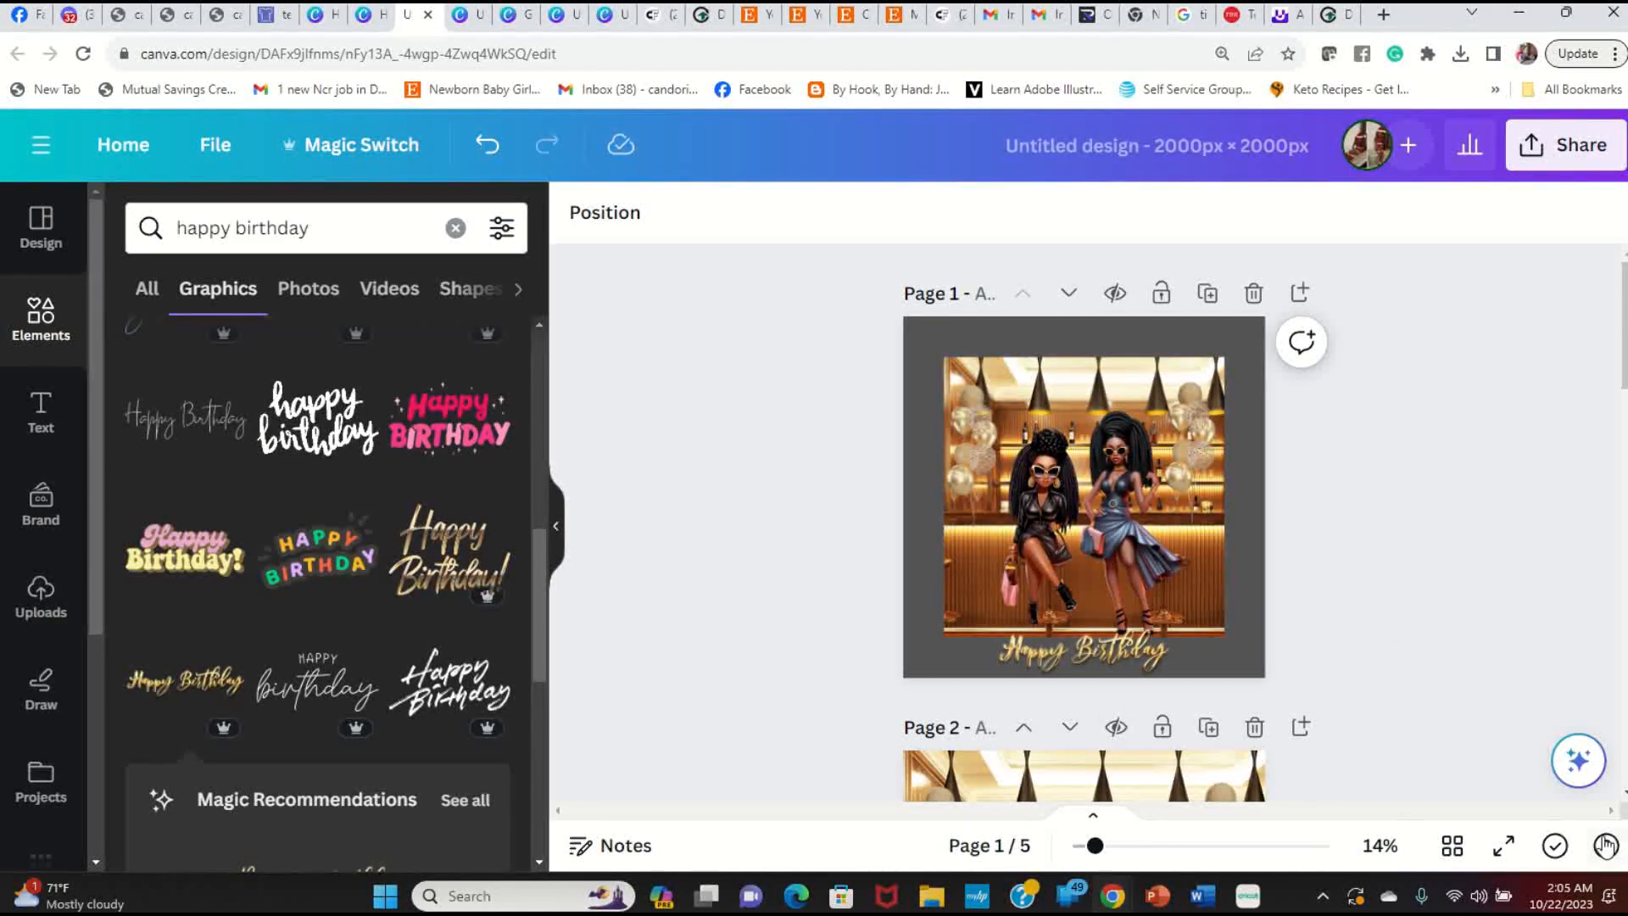
# Step: Try the Happy Birthday graphic tilted and enlarged at the top-left, previewing it full screen
pyautogui.click(1503, 846)
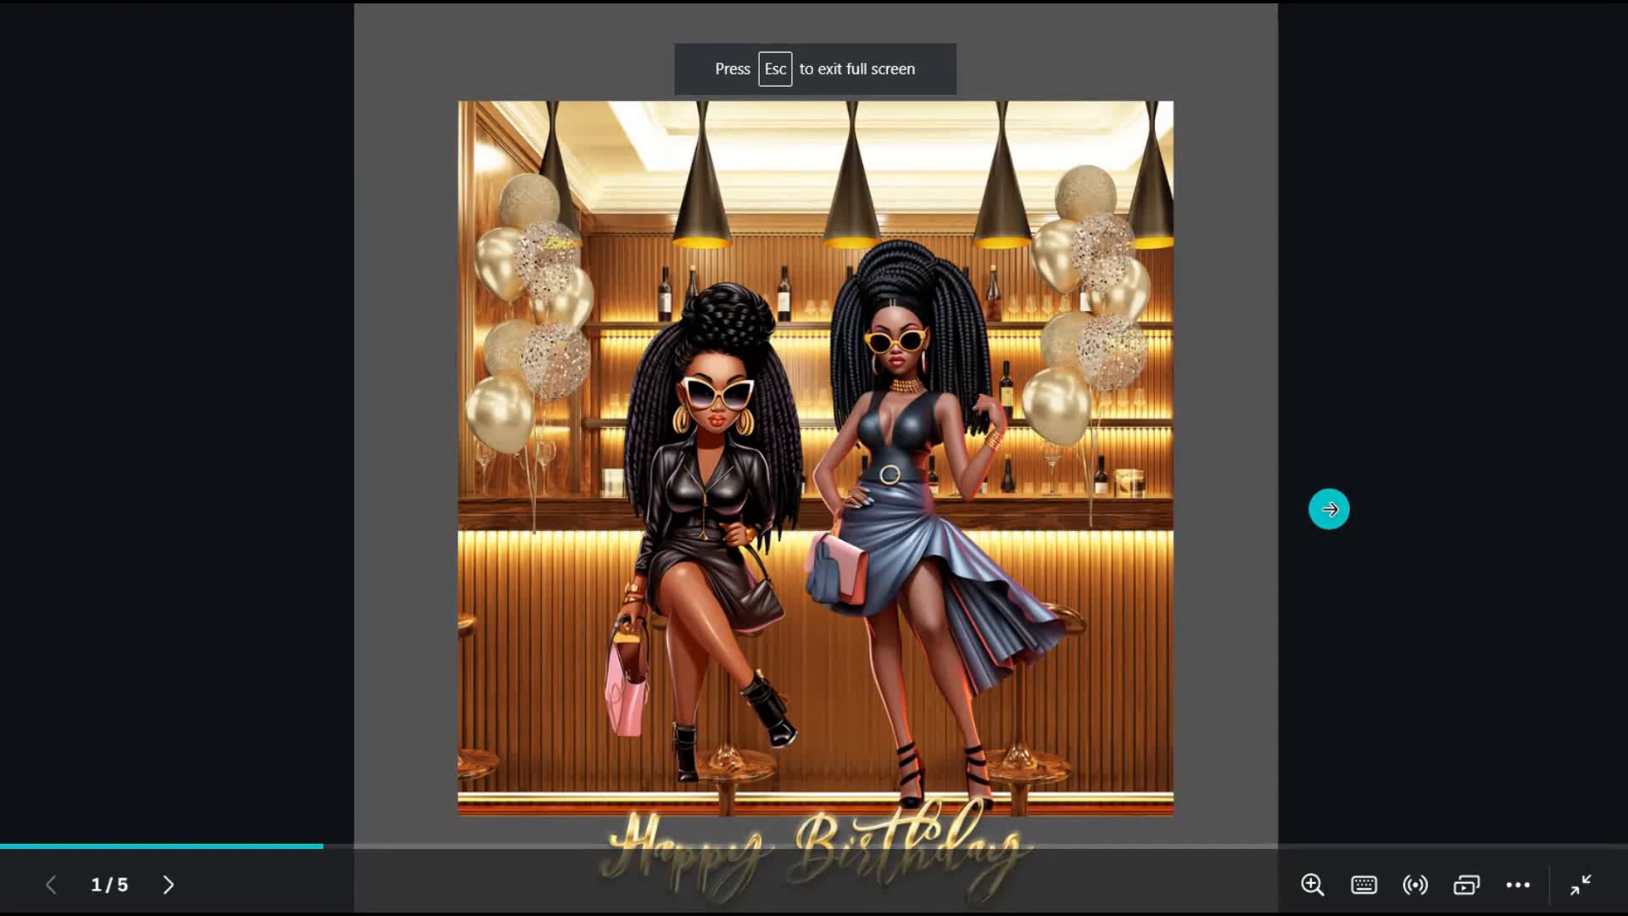
pyautogui.press('Escape')
pyautogui.click(1133, 664)
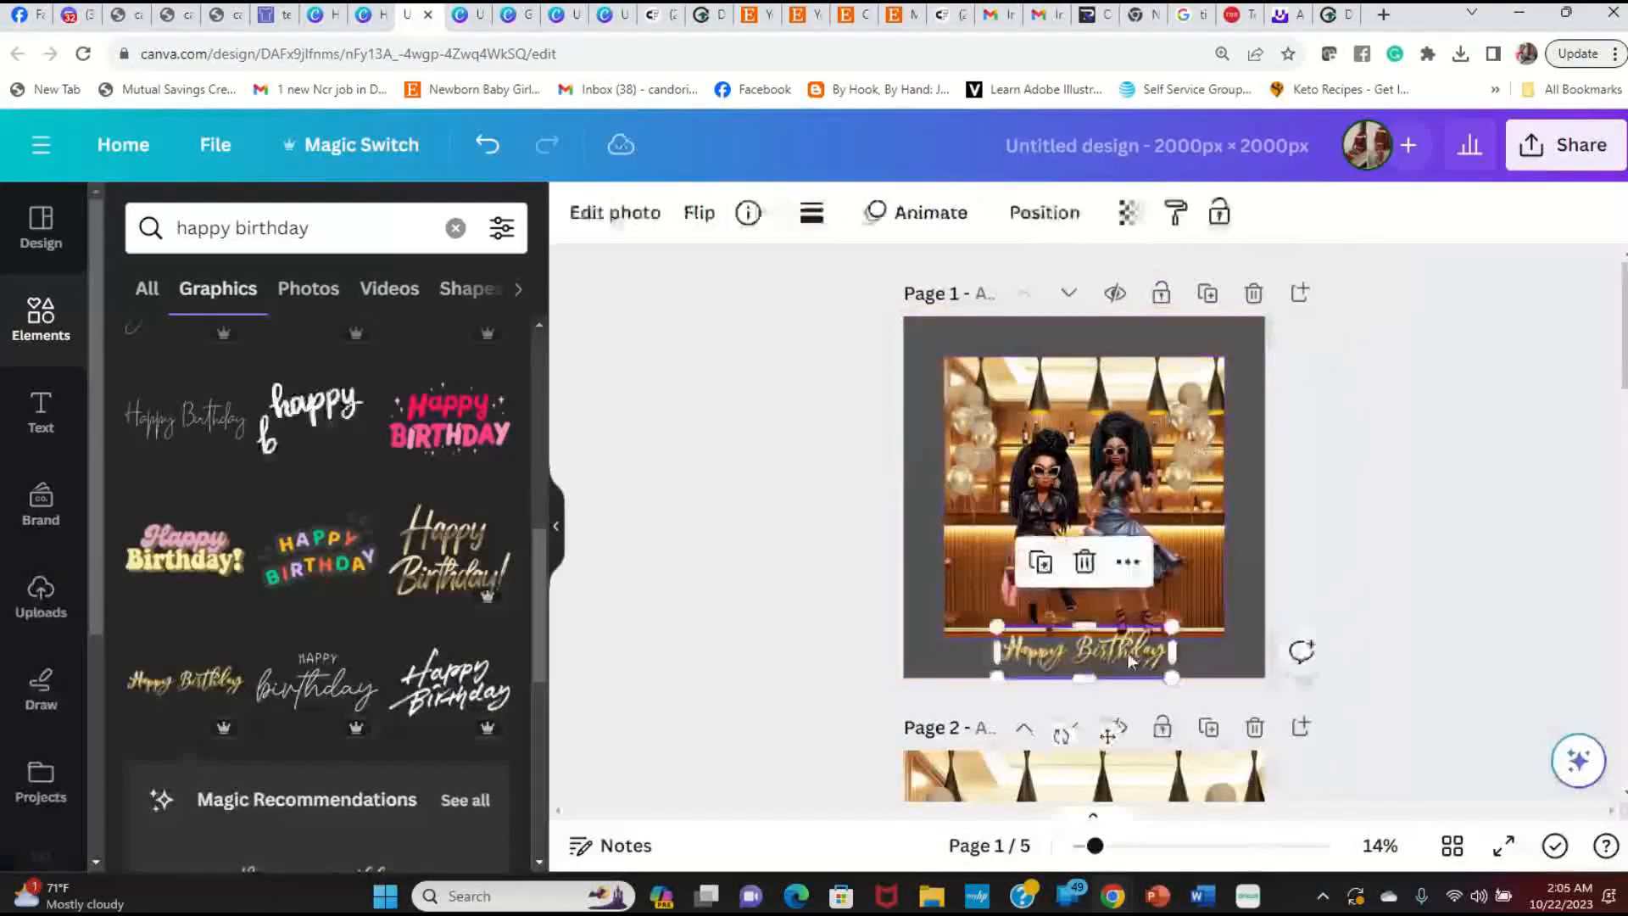
pyautogui.moveTo(1137, 655); pyautogui.dragTo(1061, 370)
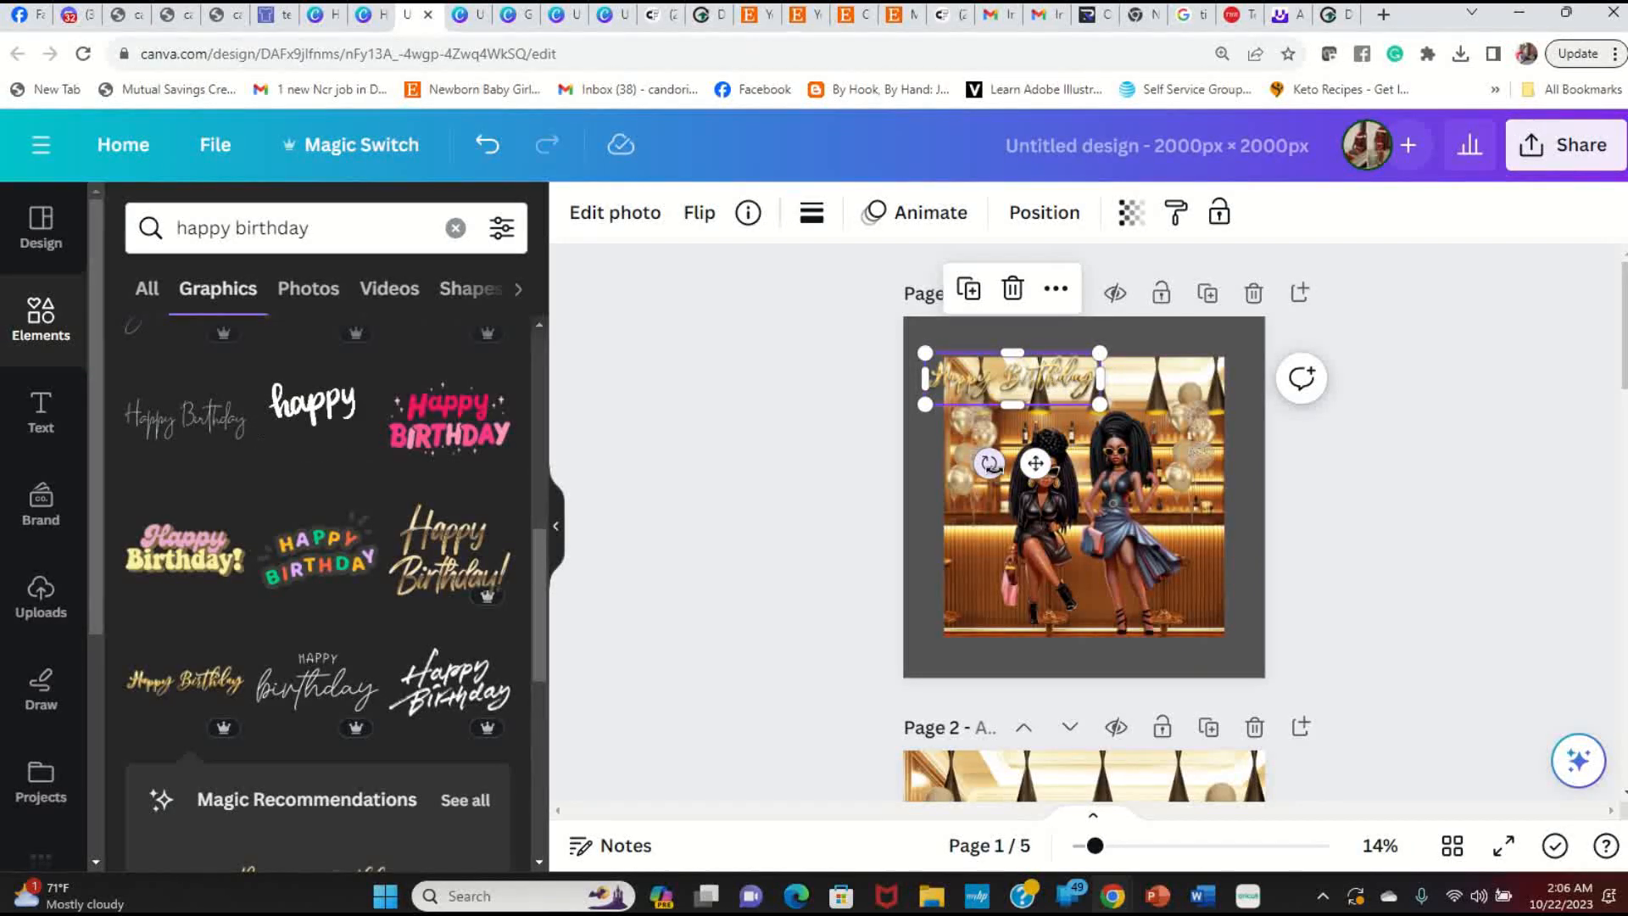
pyautogui.moveTo(989, 464); pyautogui.dragTo(920, 469)
pyautogui.moveTo(1021, 407); pyautogui.dragTo(1036, 394)
pyautogui.click(1504, 845)
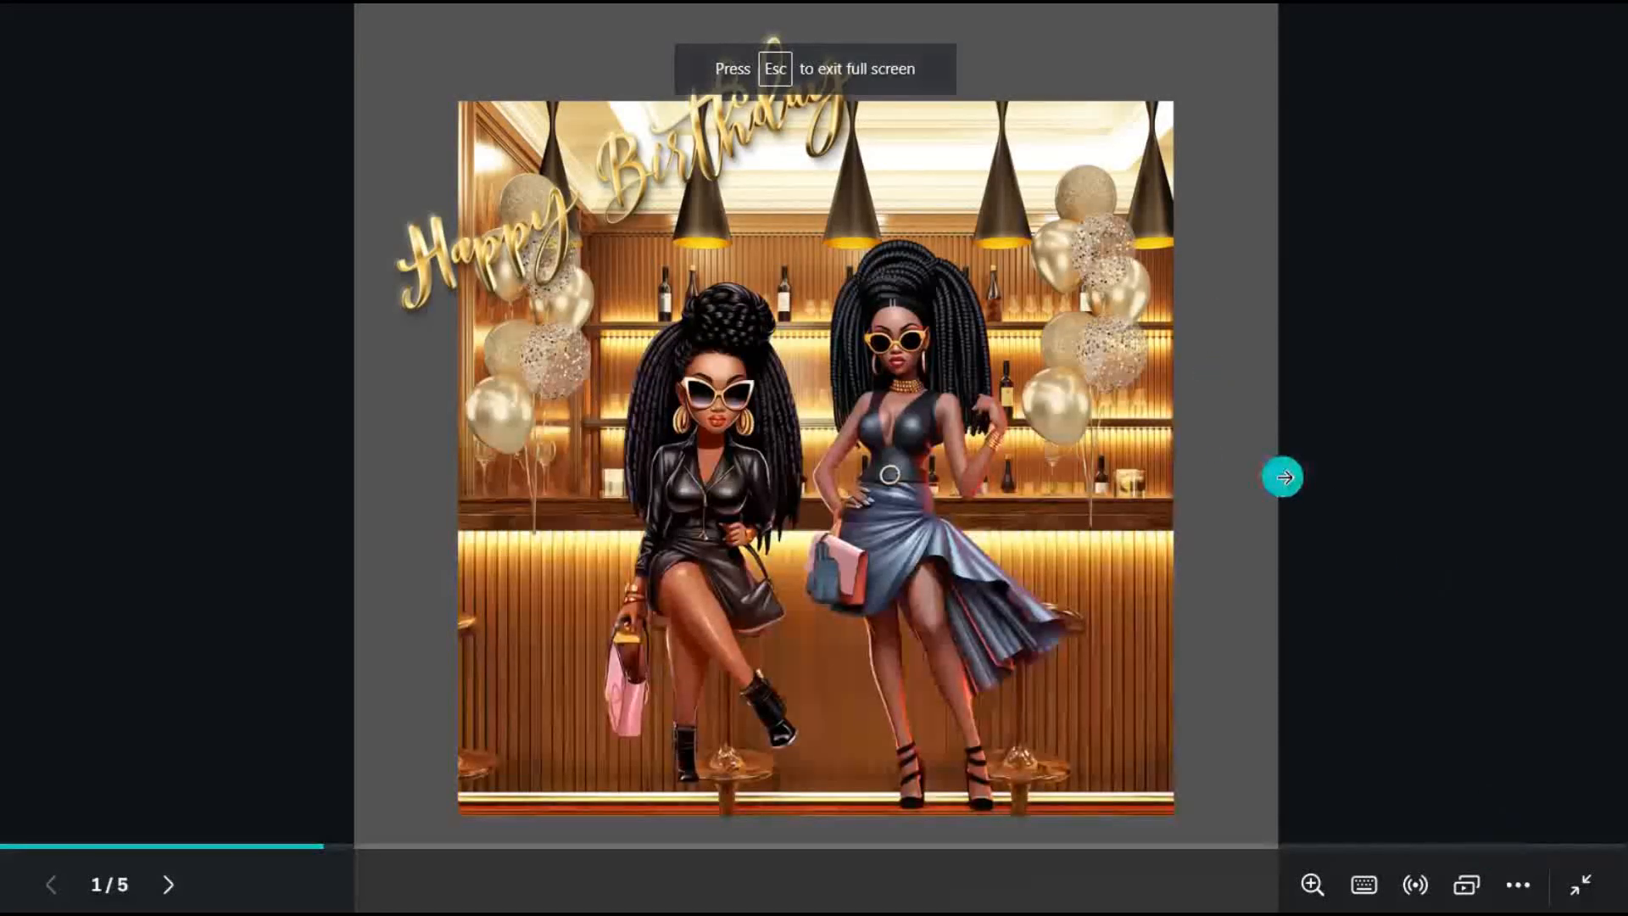
pyautogui.press('Escape')
# Step: Undo the tilt and move, then delete the gold Happy Birthday graphic
pyautogui.click(1077, 353)
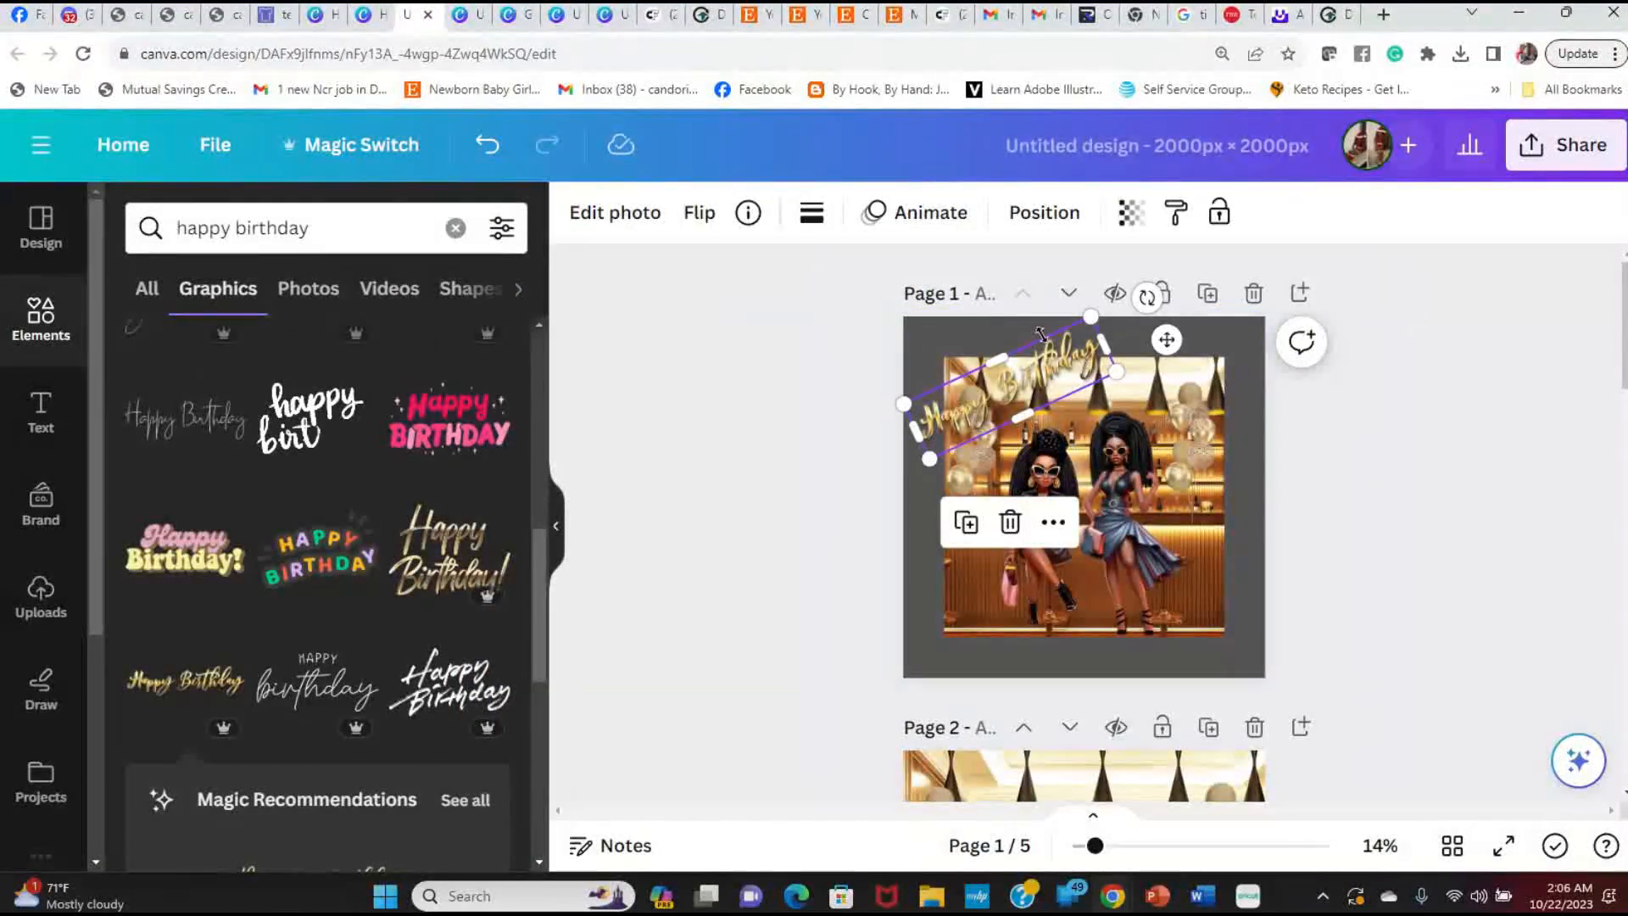
pyautogui.click(486, 146)
pyautogui.click(486, 145)
pyautogui.click(486, 147)
pyautogui.click(486, 147)
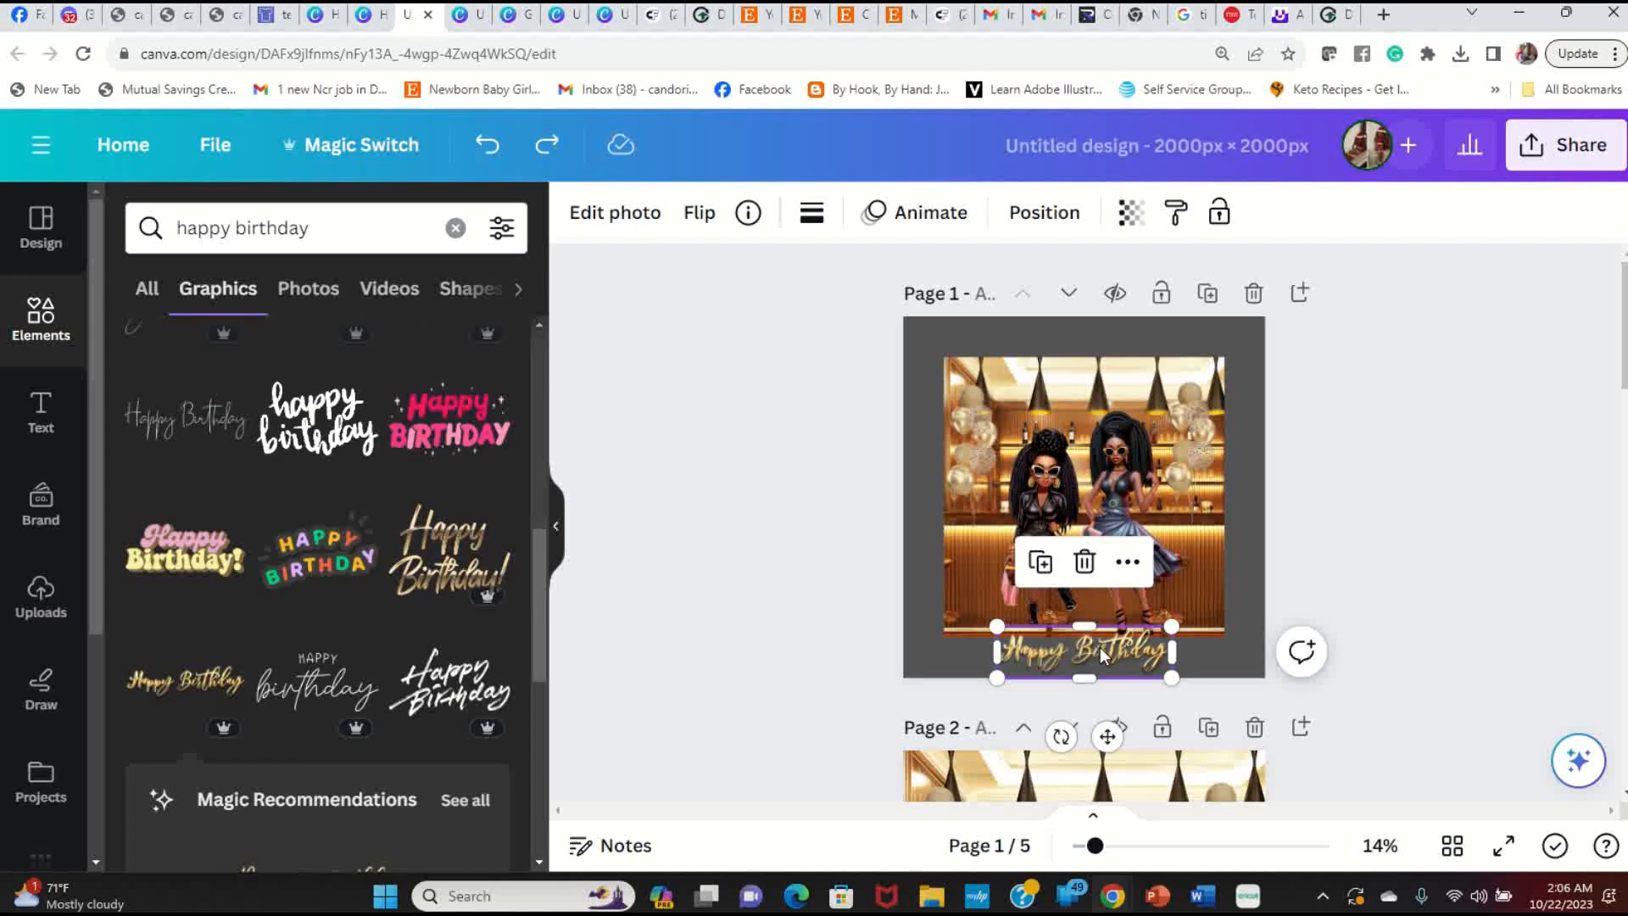
pyautogui.press('Delete')
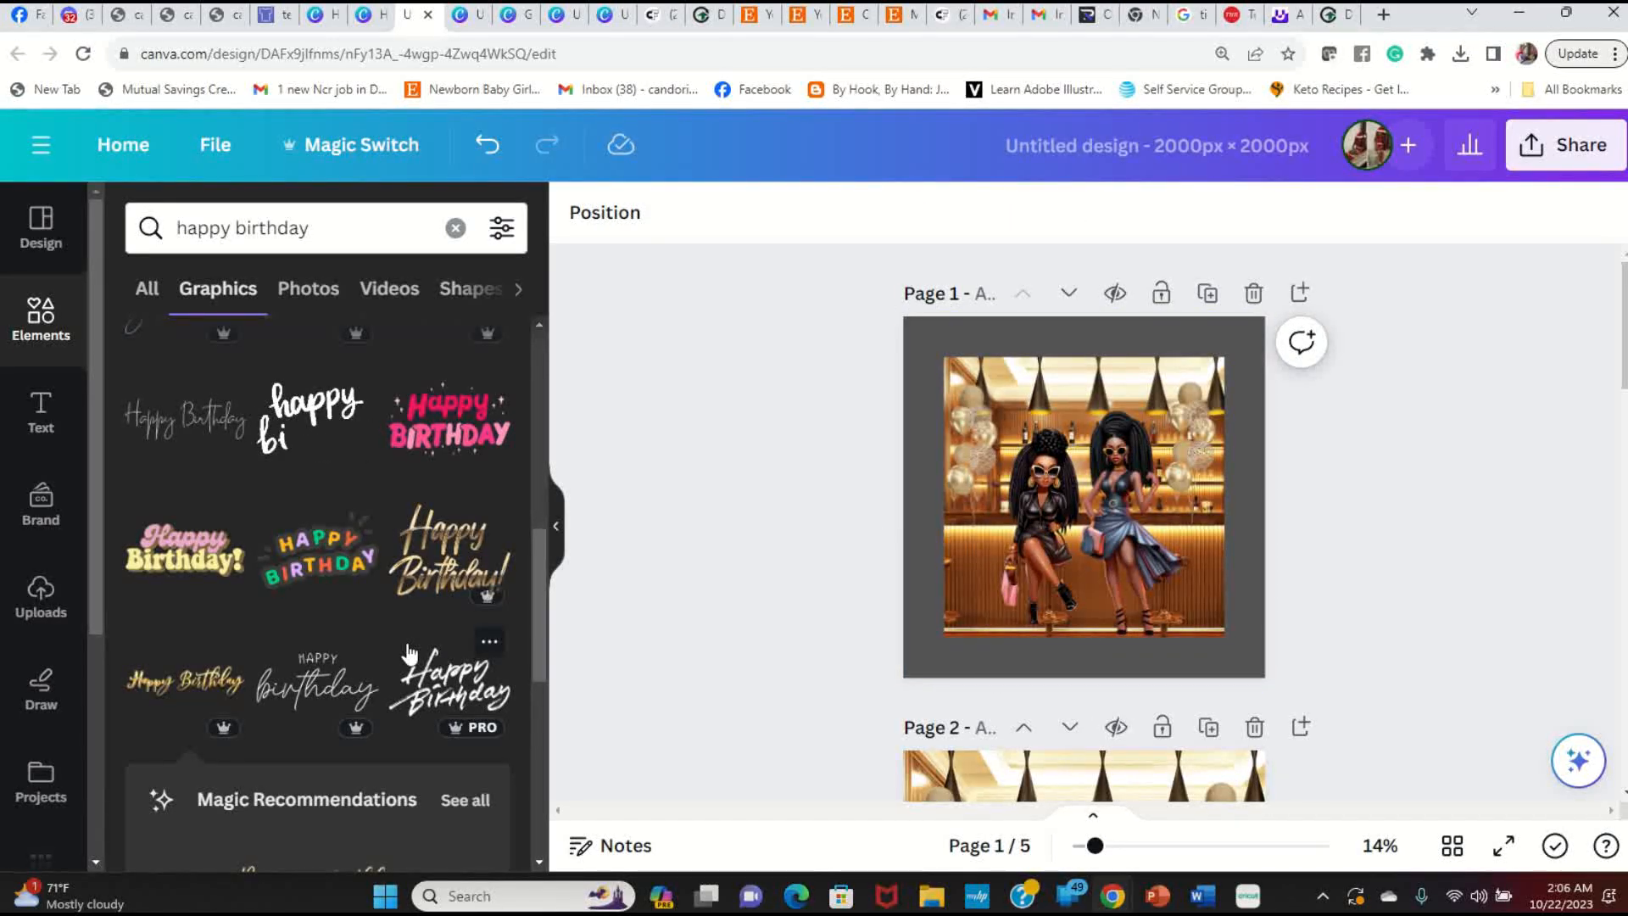
# Step: Add the gold HAPPY BIRTHDAY banner and move it to the top edge of page 1
pyautogui.scroll(-4, 407, 651)
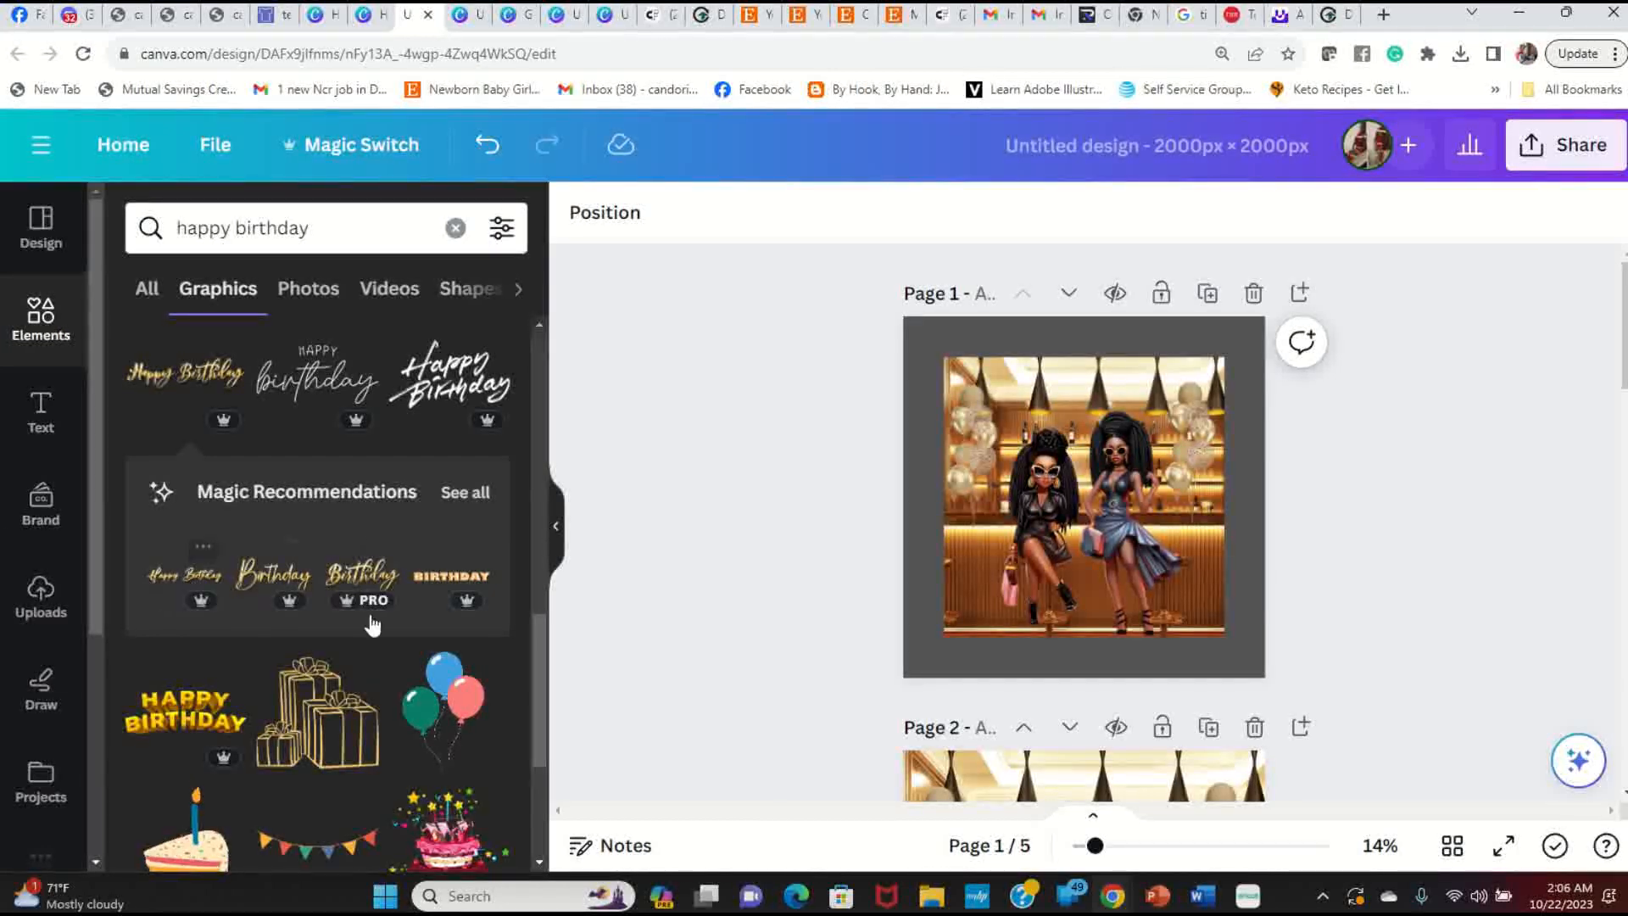
pyautogui.scroll(-4, 373, 628)
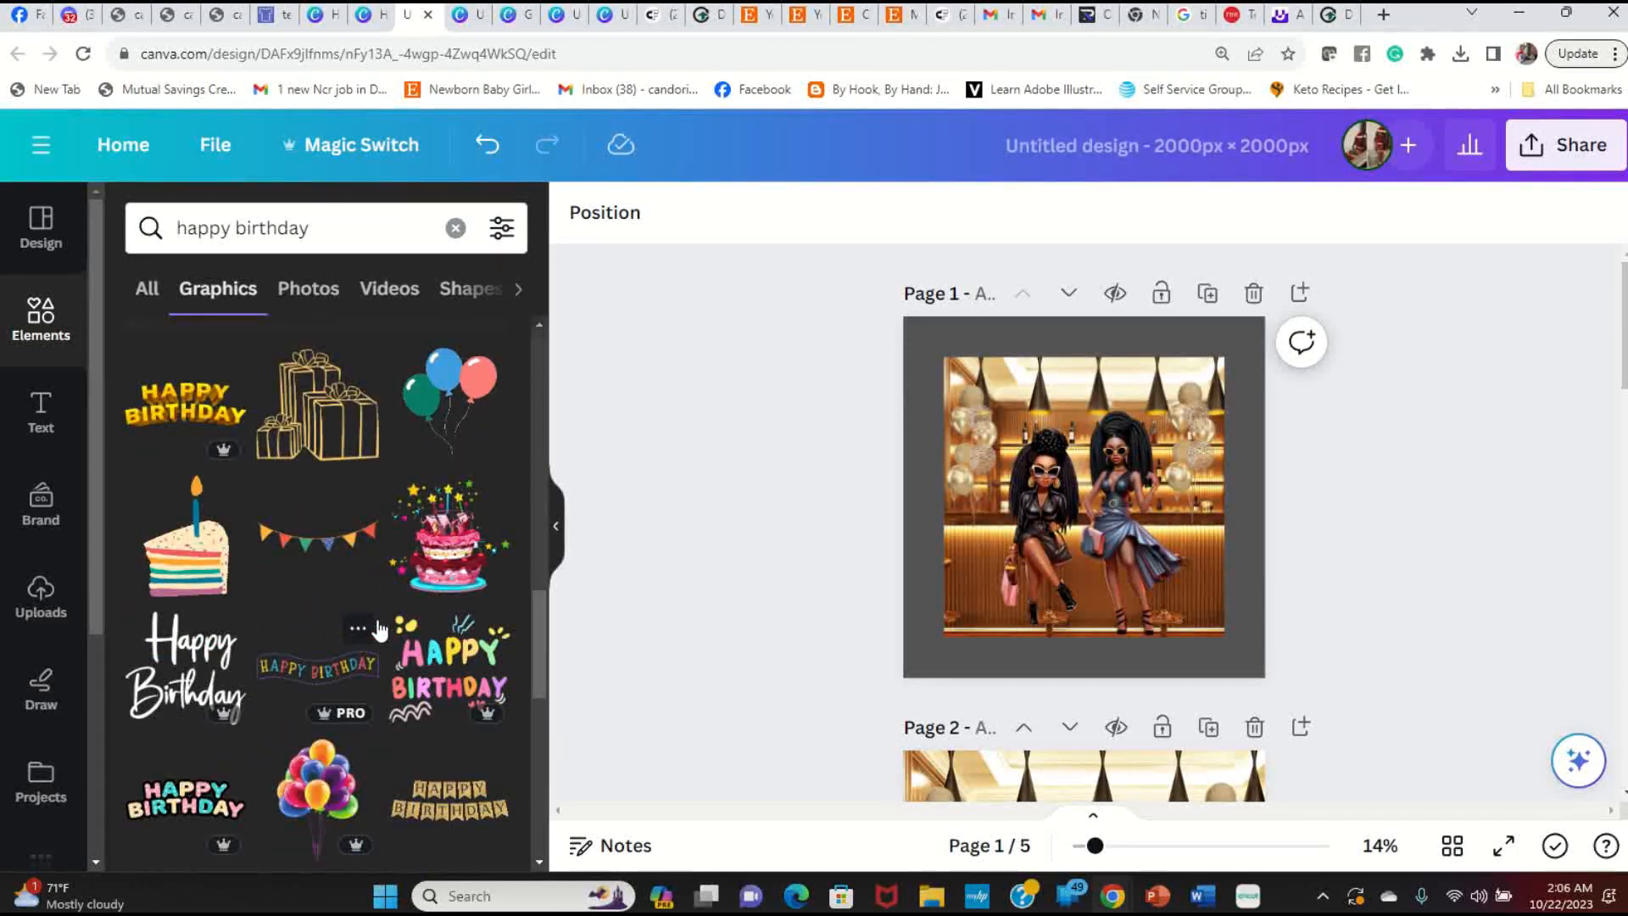
pyautogui.scroll(-5, 379, 628)
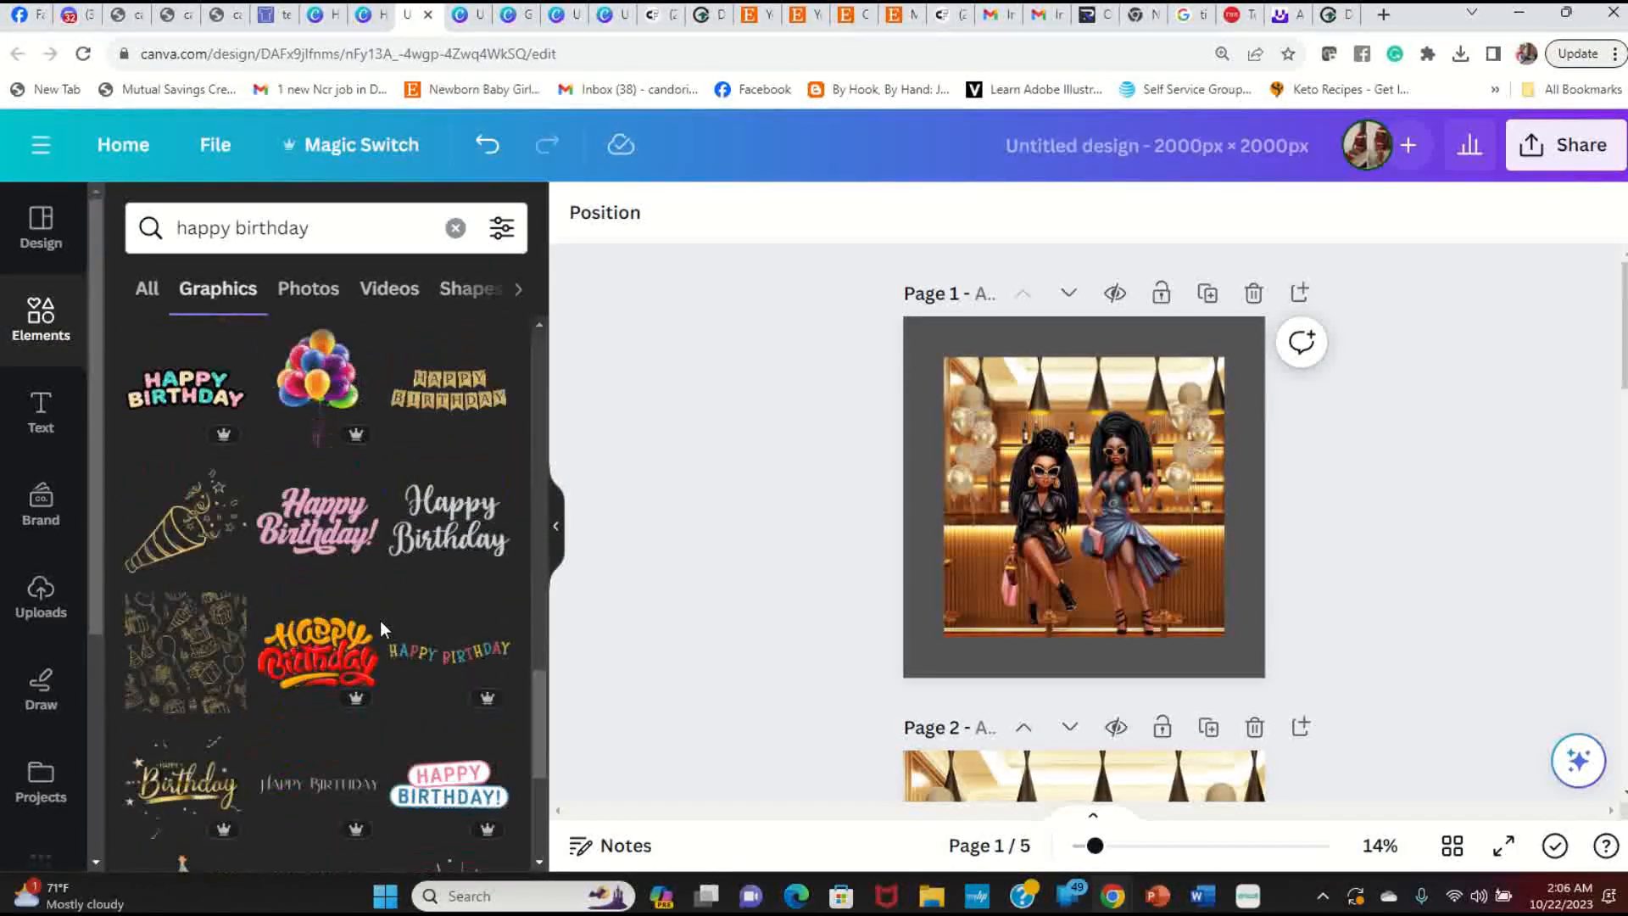
pyautogui.click(476, 392)
pyautogui.moveTo(1184, 507); pyautogui.dragTo(1022, 385)
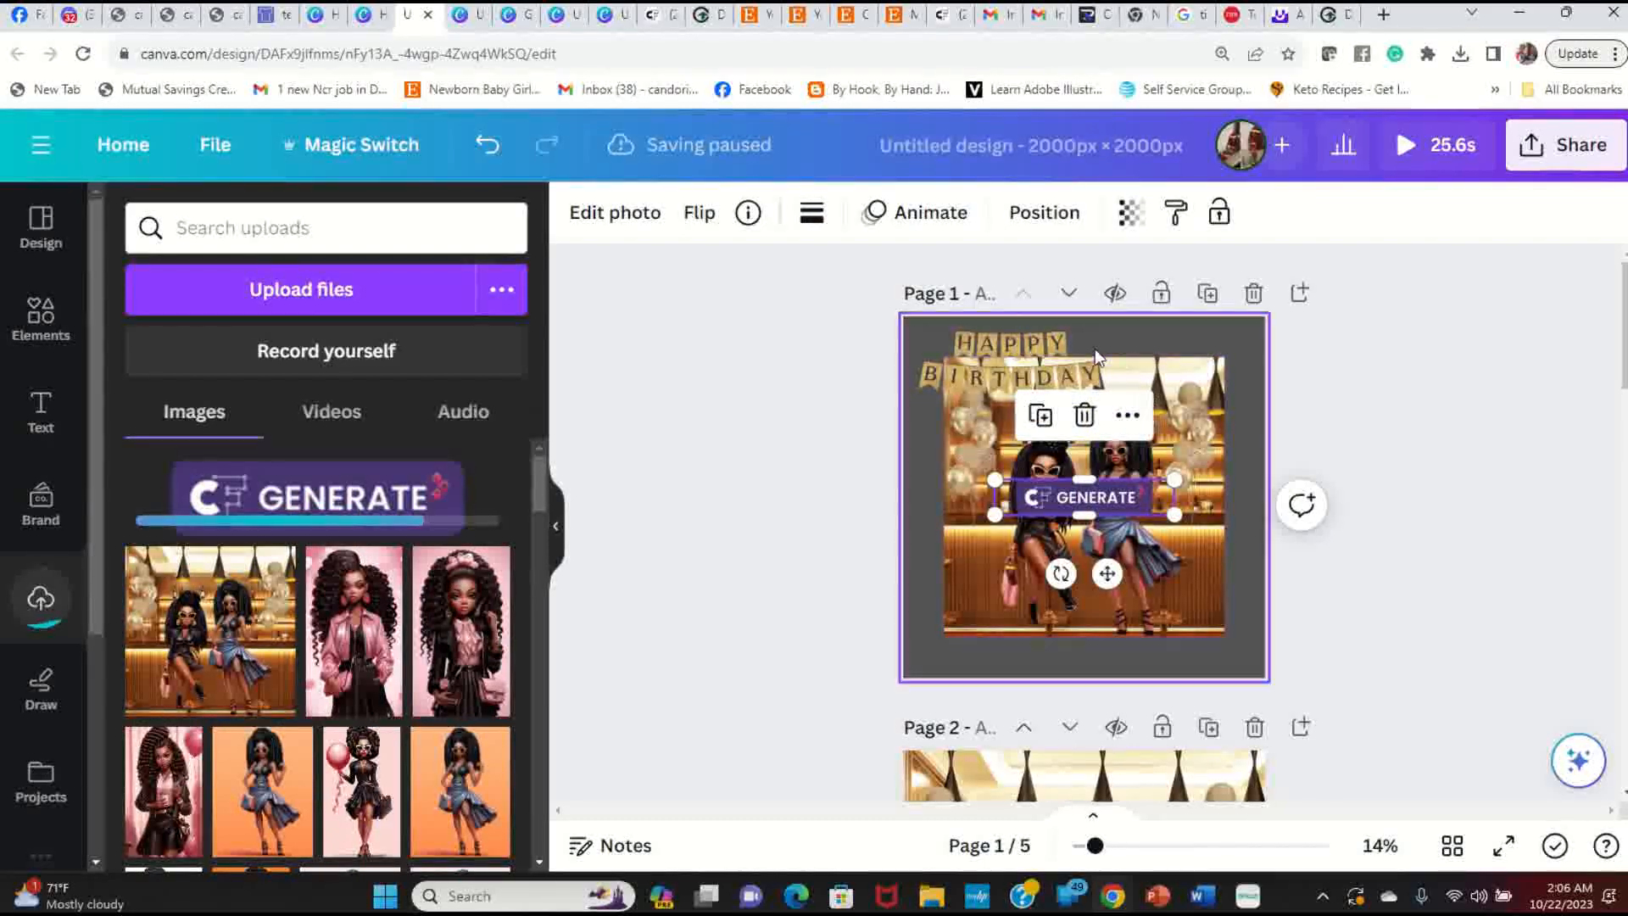
# Step: Close the accidentally opened website tab and delete the HAPPY BIRTHDAY banner
pyautogui.click(1426, 420)
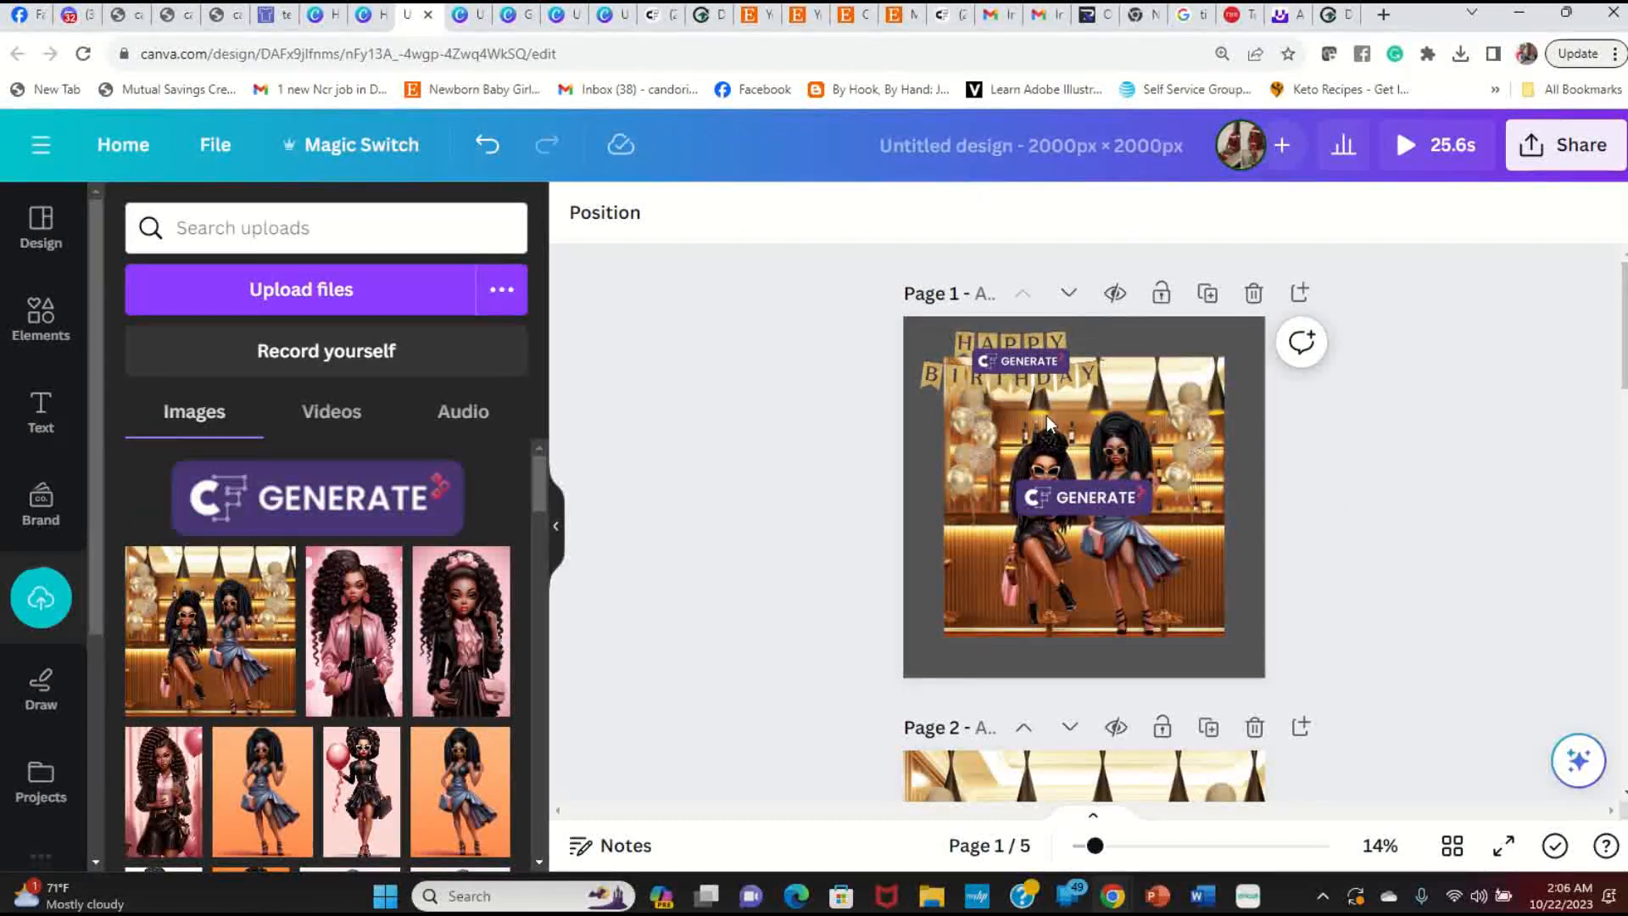
pyautogui.click(1036, 363)
pyautogui.click(1343, 16)
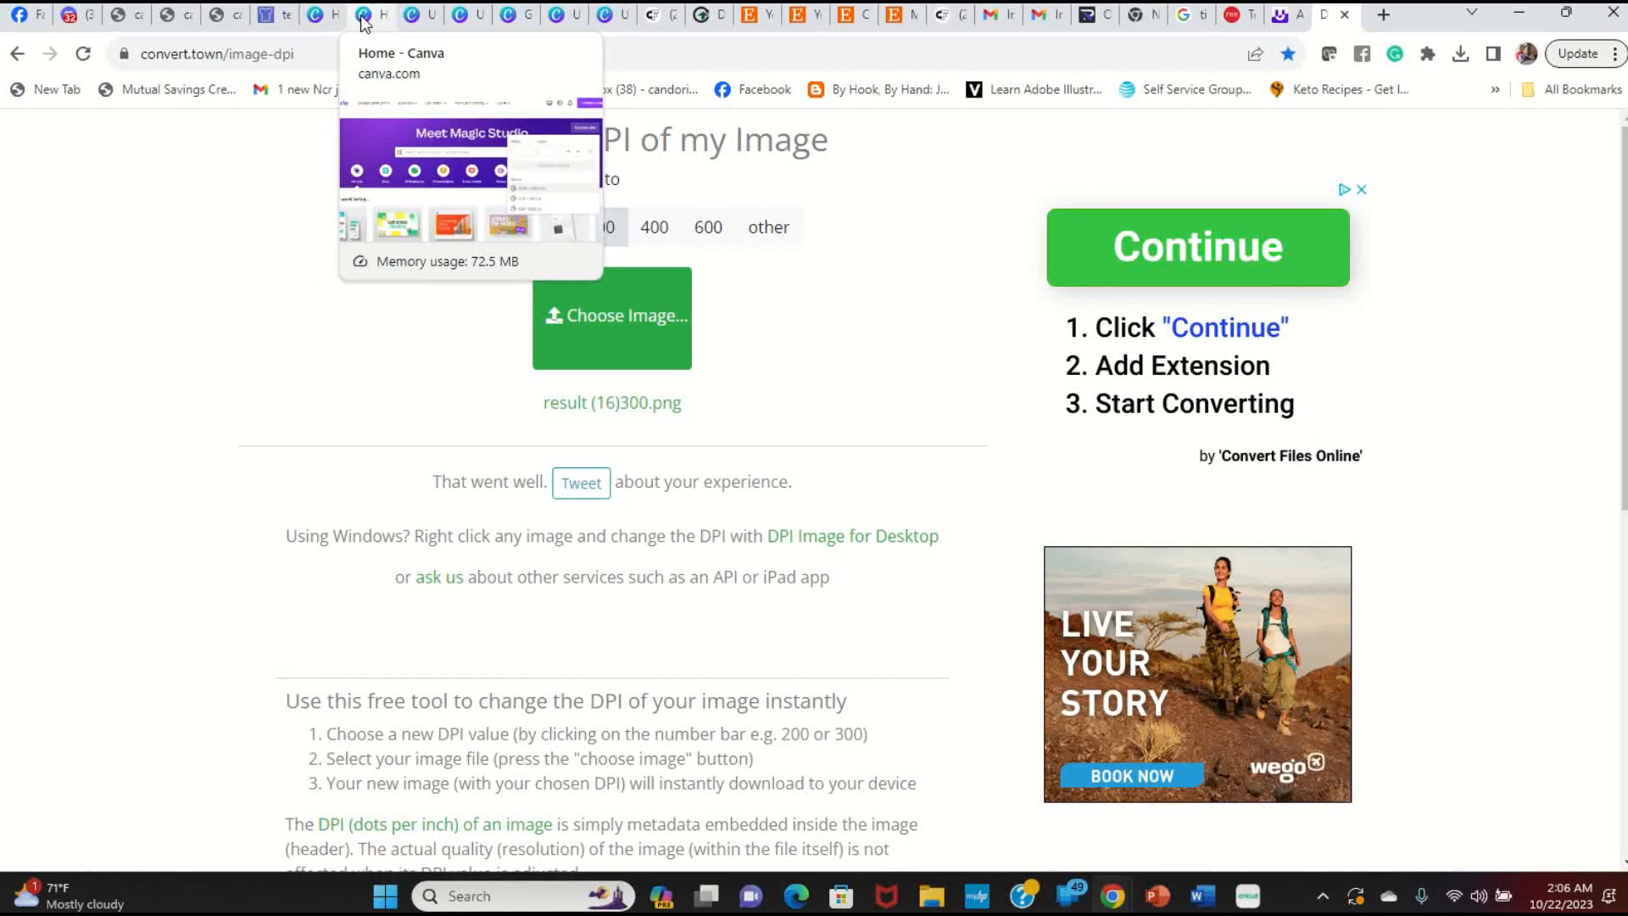
pyautogui.click(424, 18)
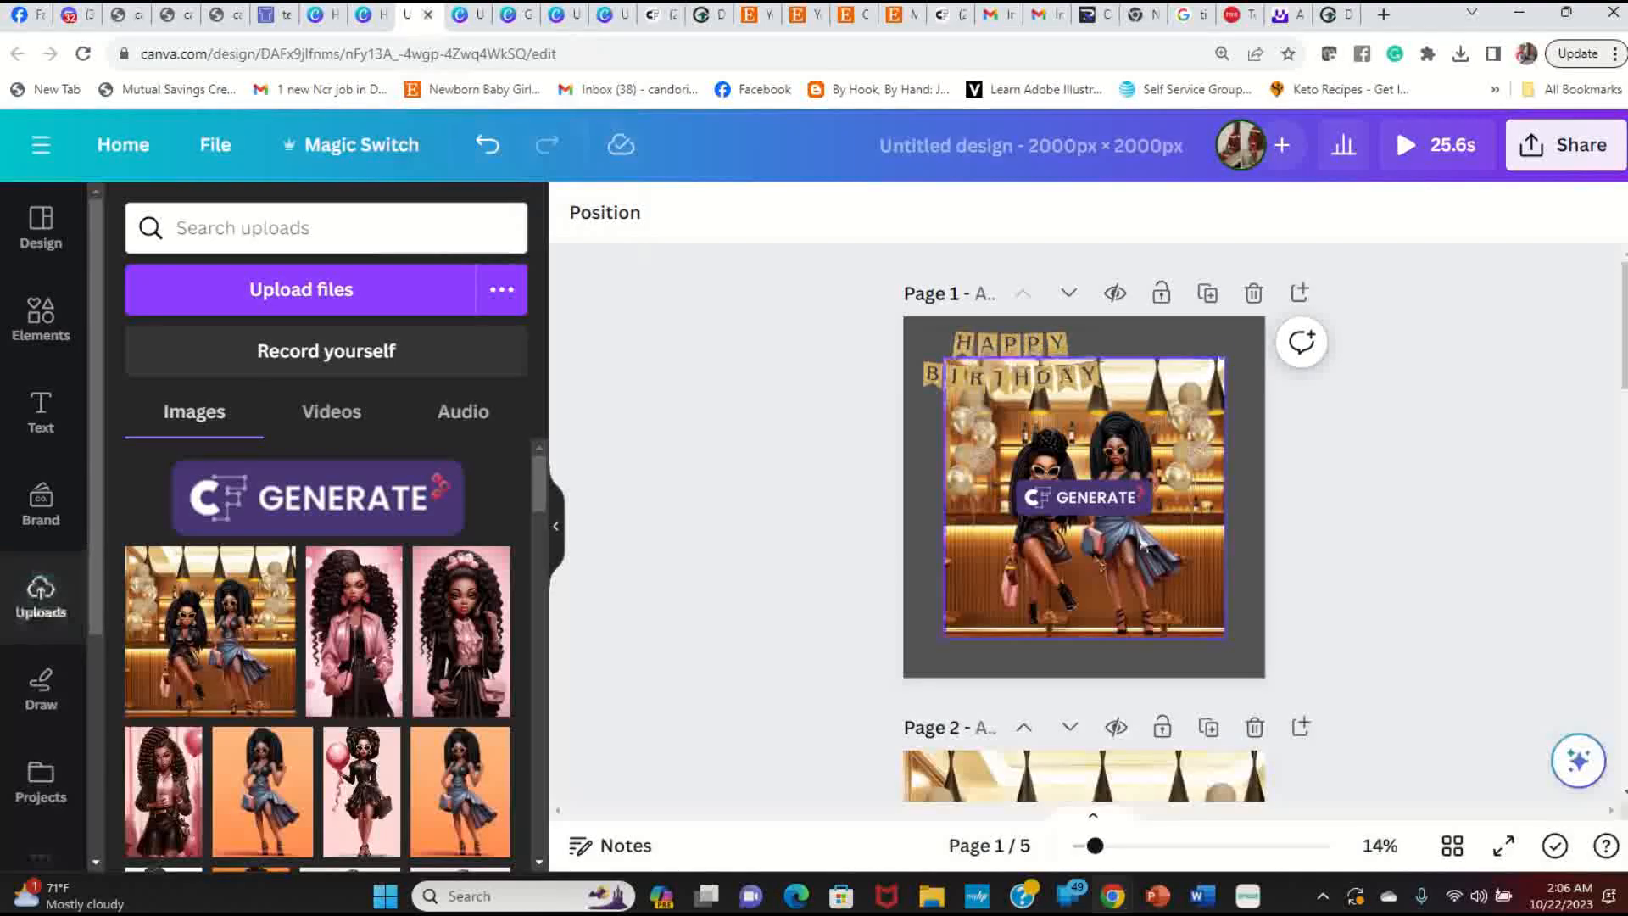
pyautogui.click(1047, 350)
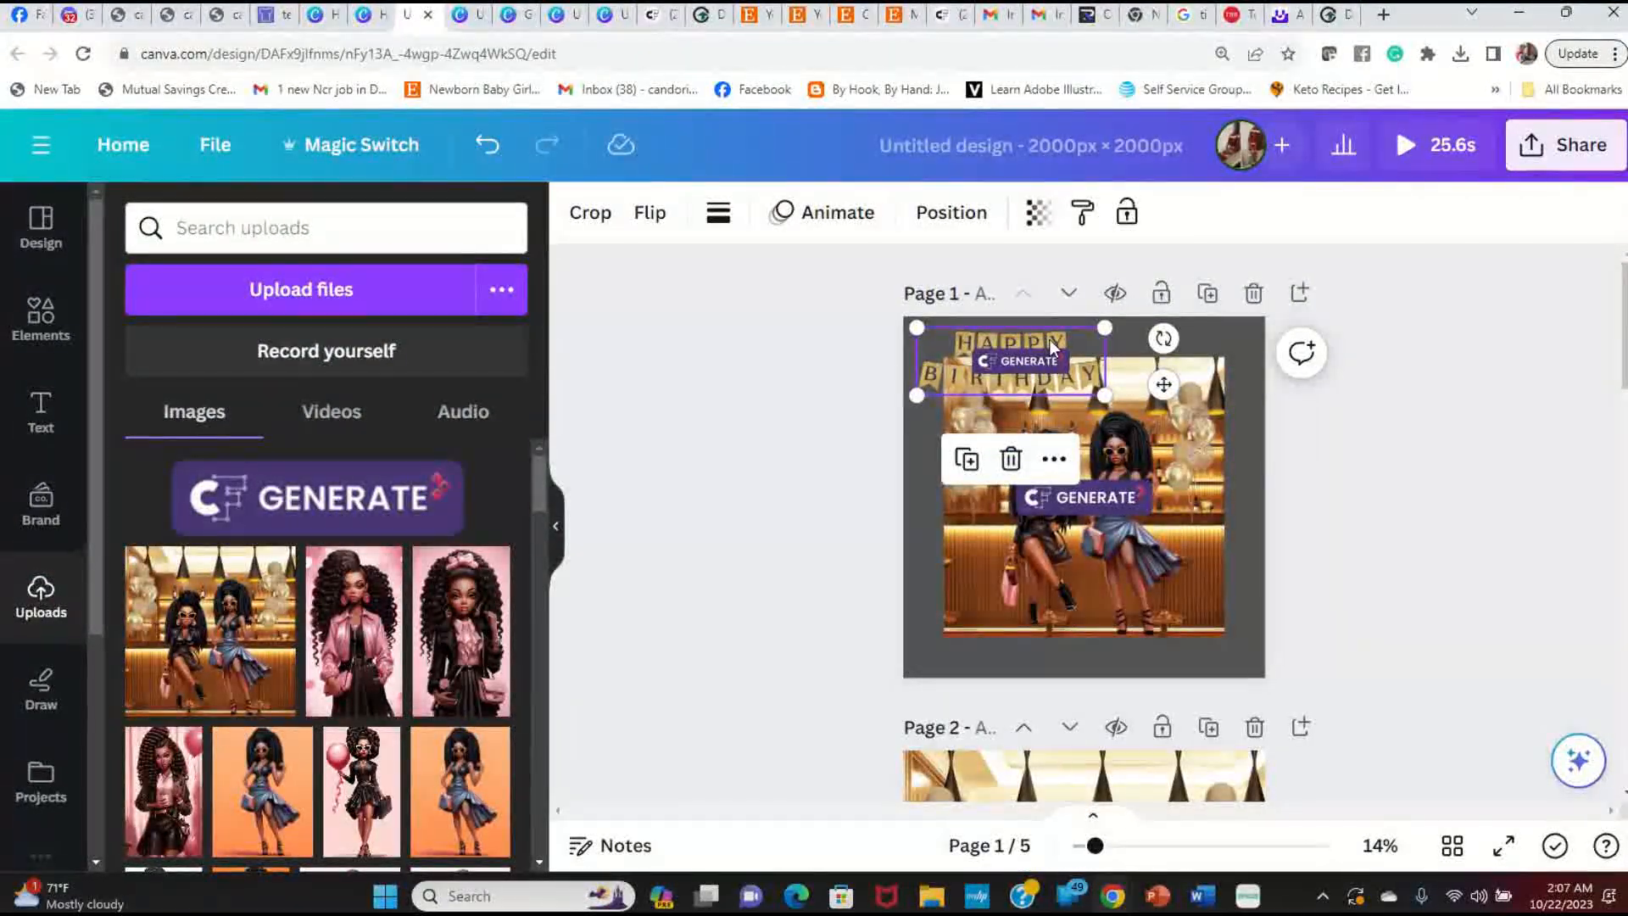
pyautogui.press('Delete')
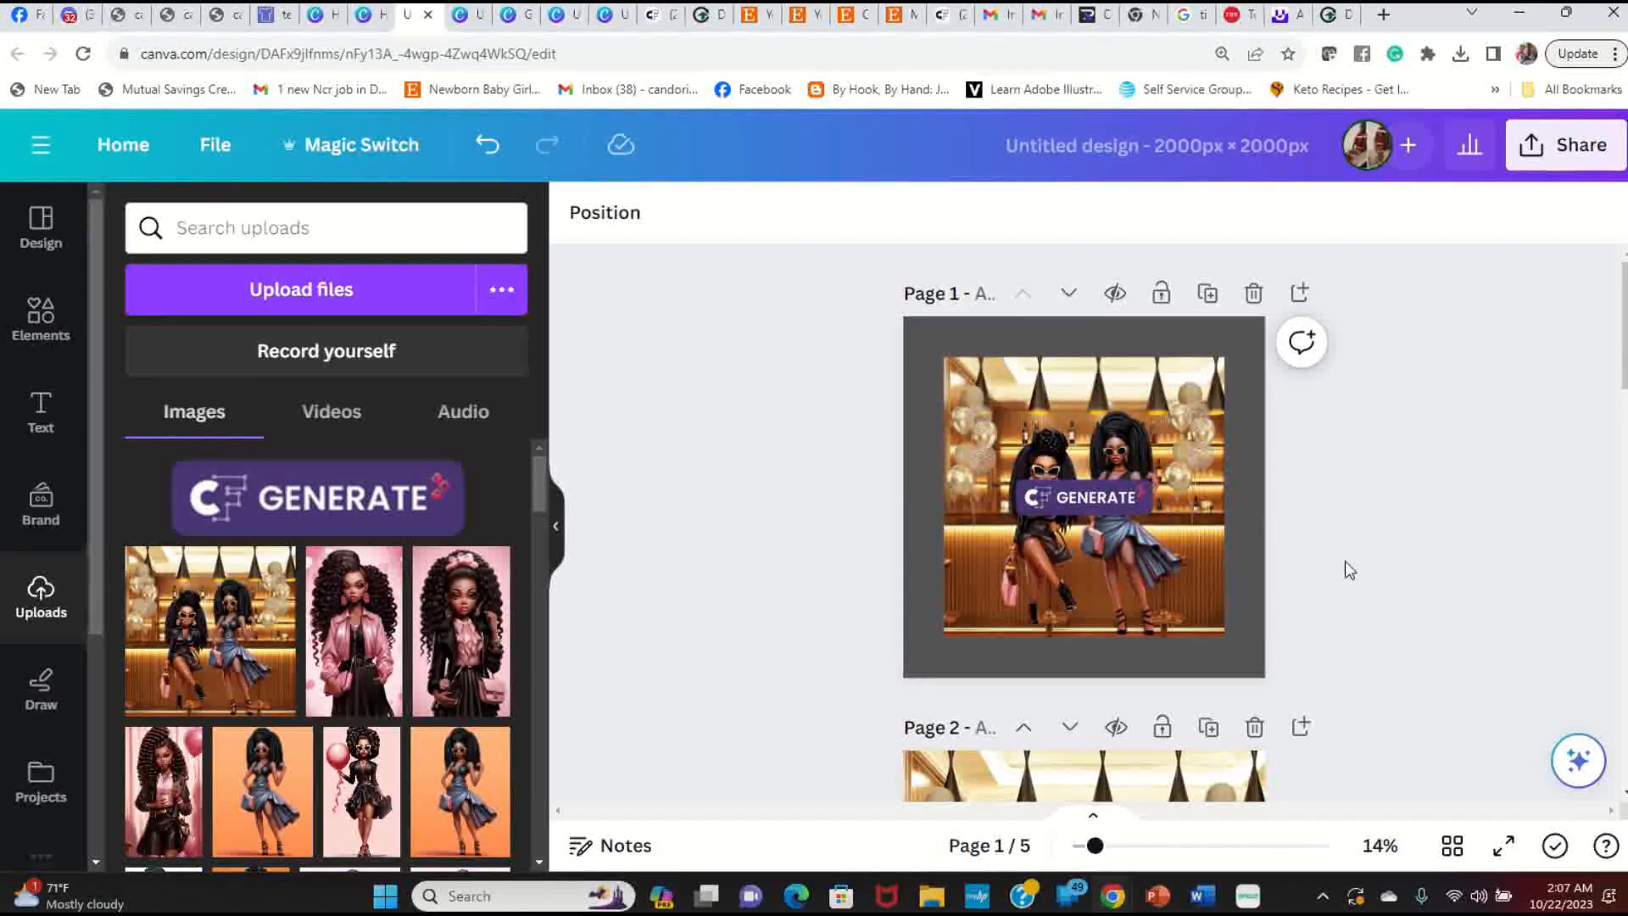
# Step: Change page 1's background colour to black
pyautogui.click(984, 340)
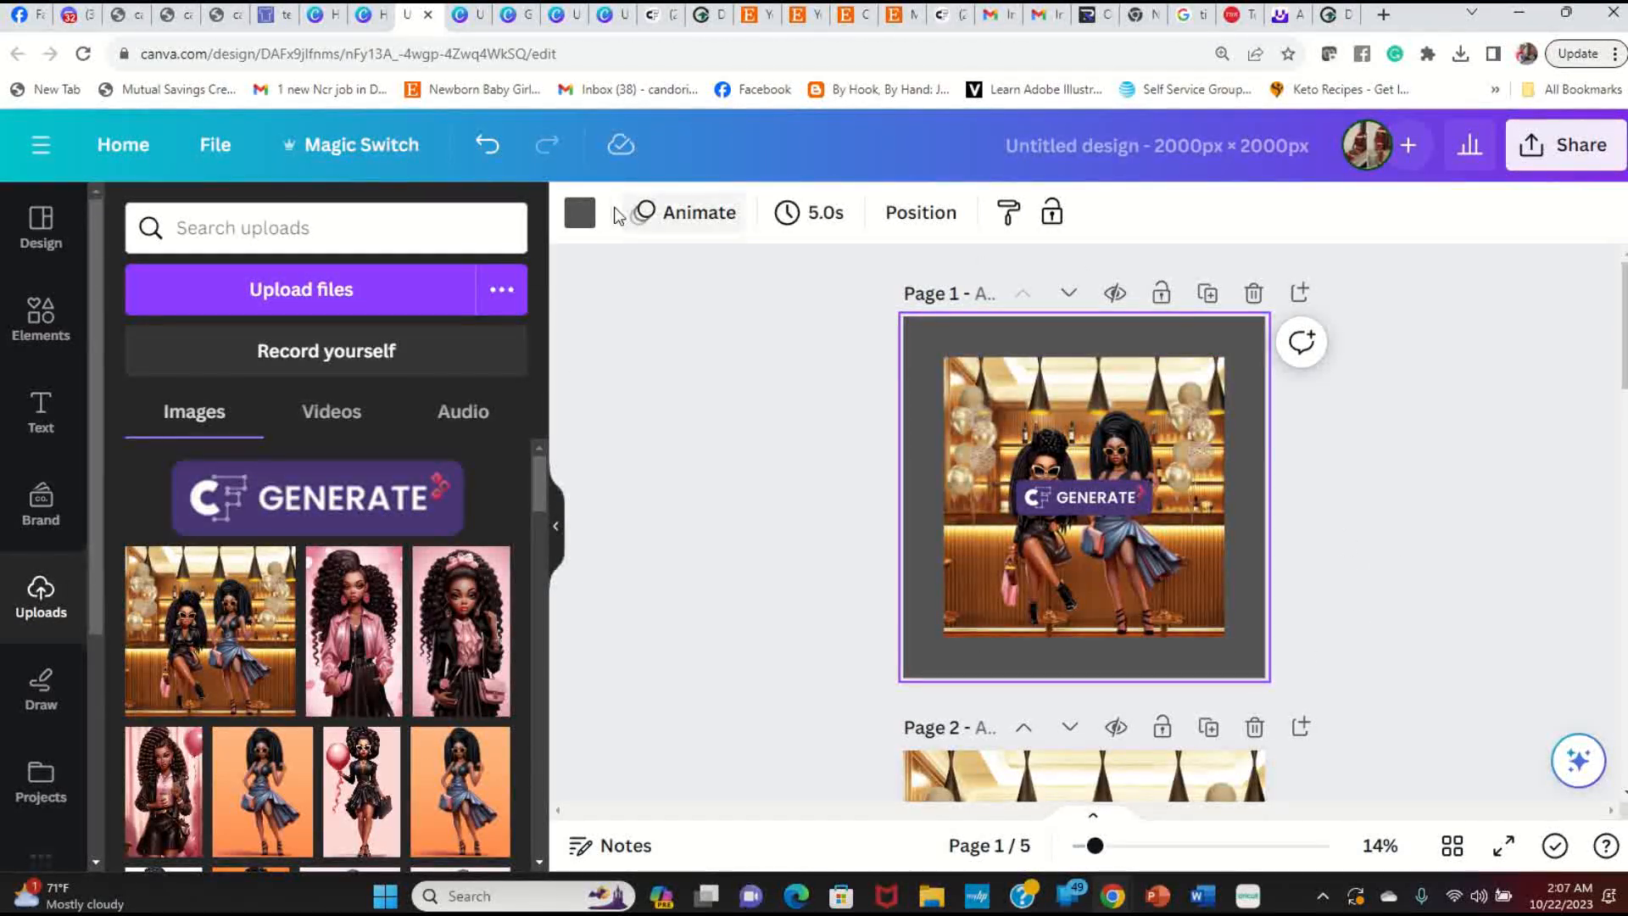
pyautogui.click(580, 212)
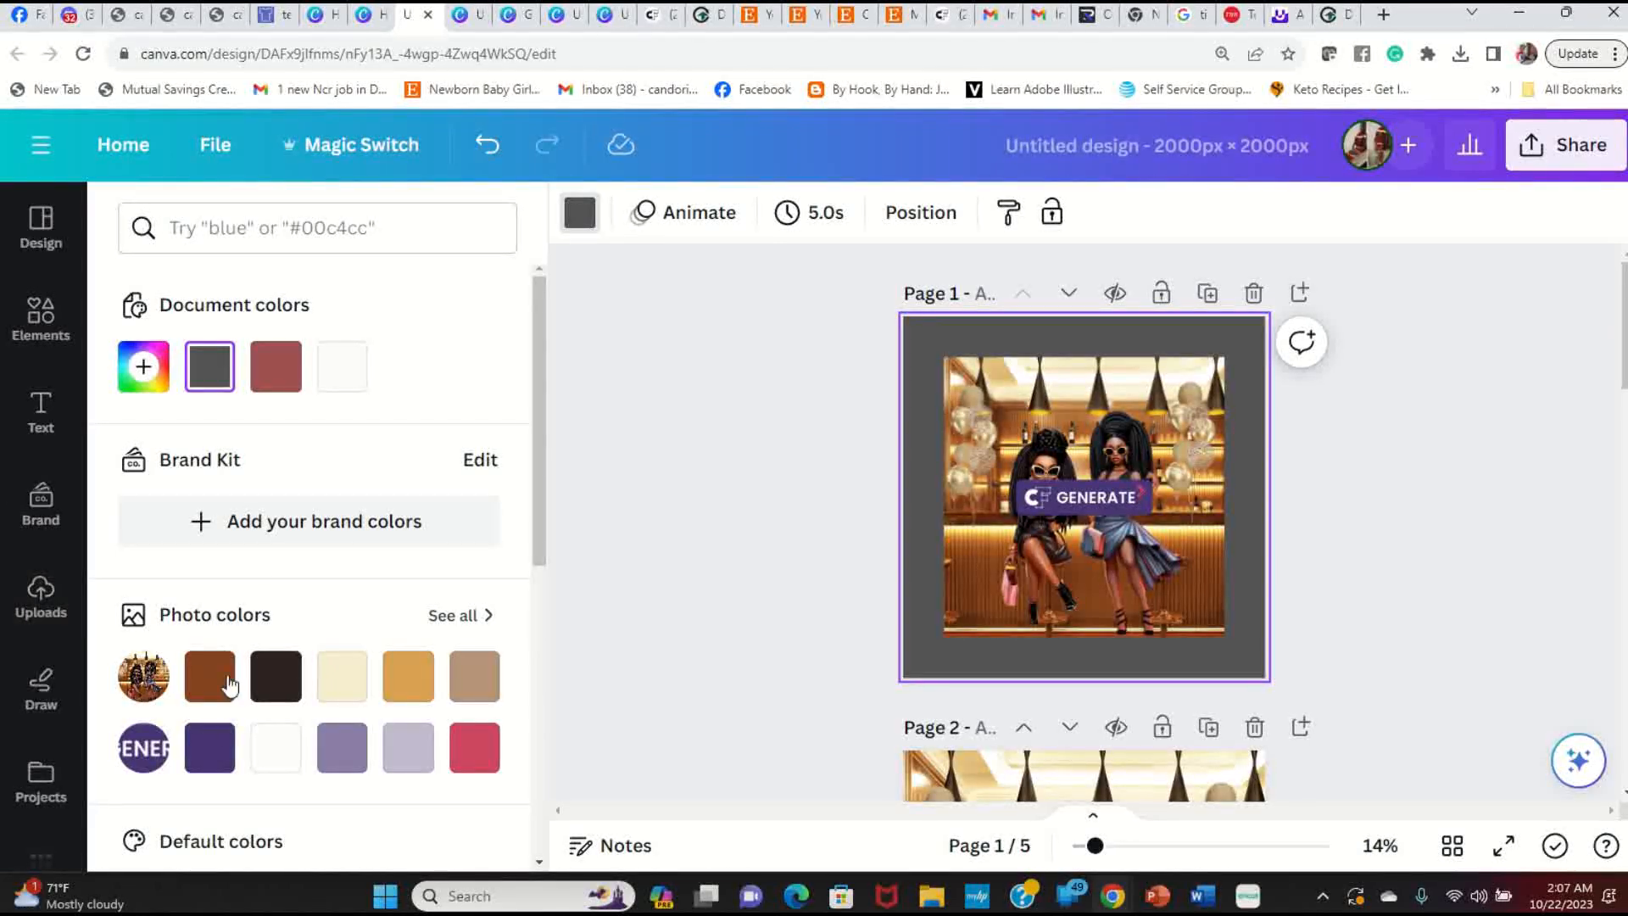
pyautogui.scroll(-3, 237, 574)
pyautogui.click(143, 629)
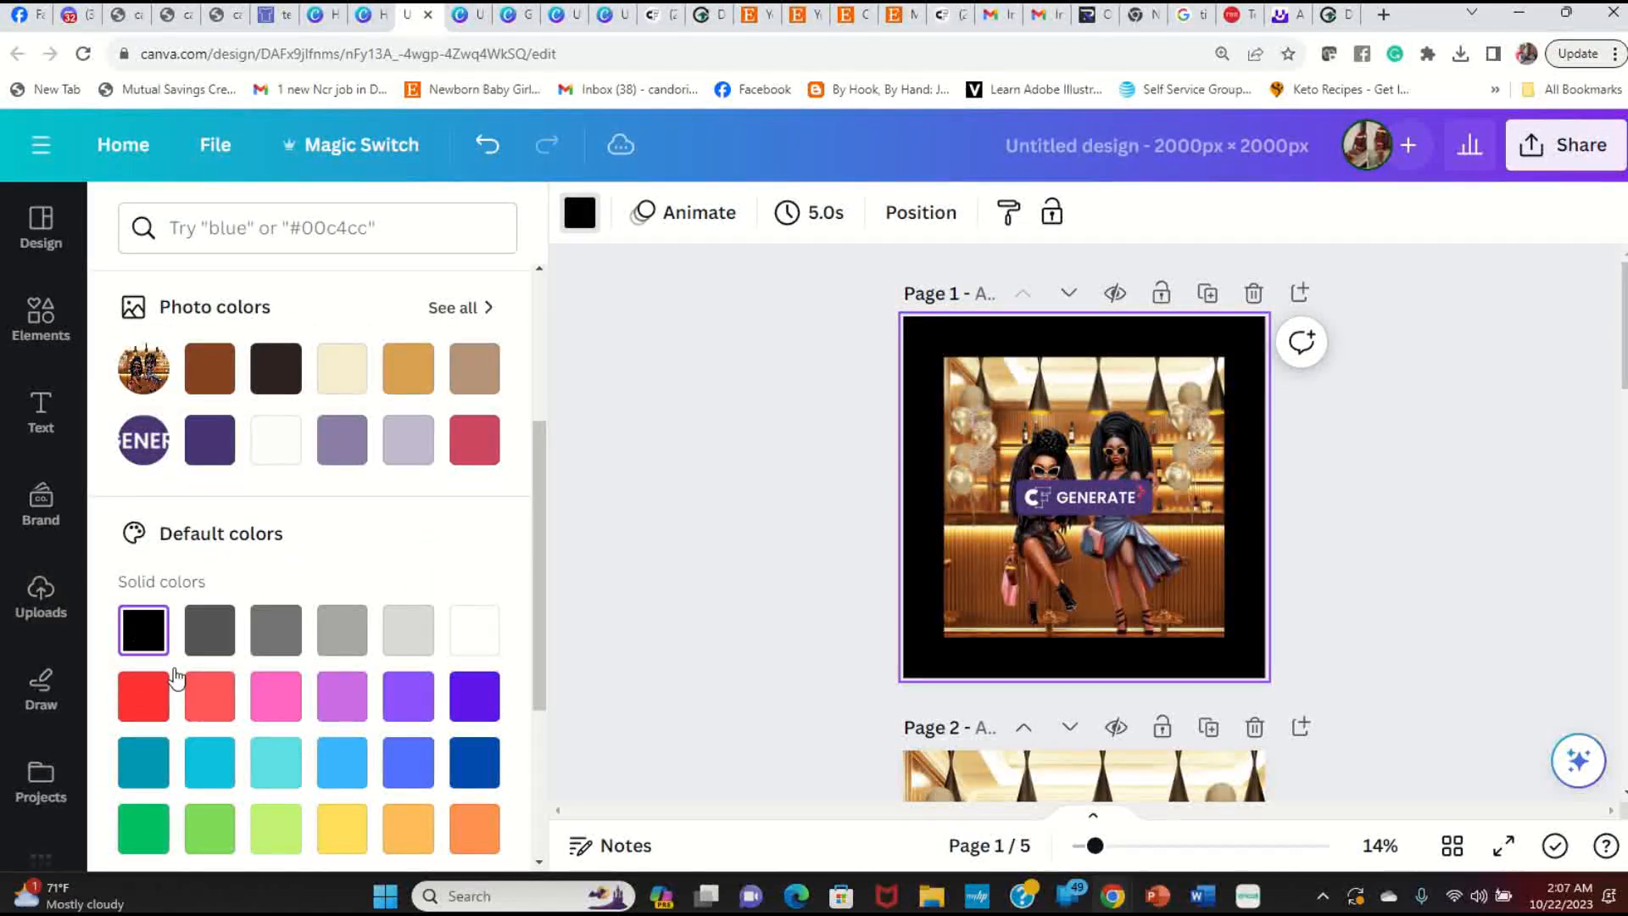
pyautogui.click(1325, 614)
pyautogui.click(1360, 545)
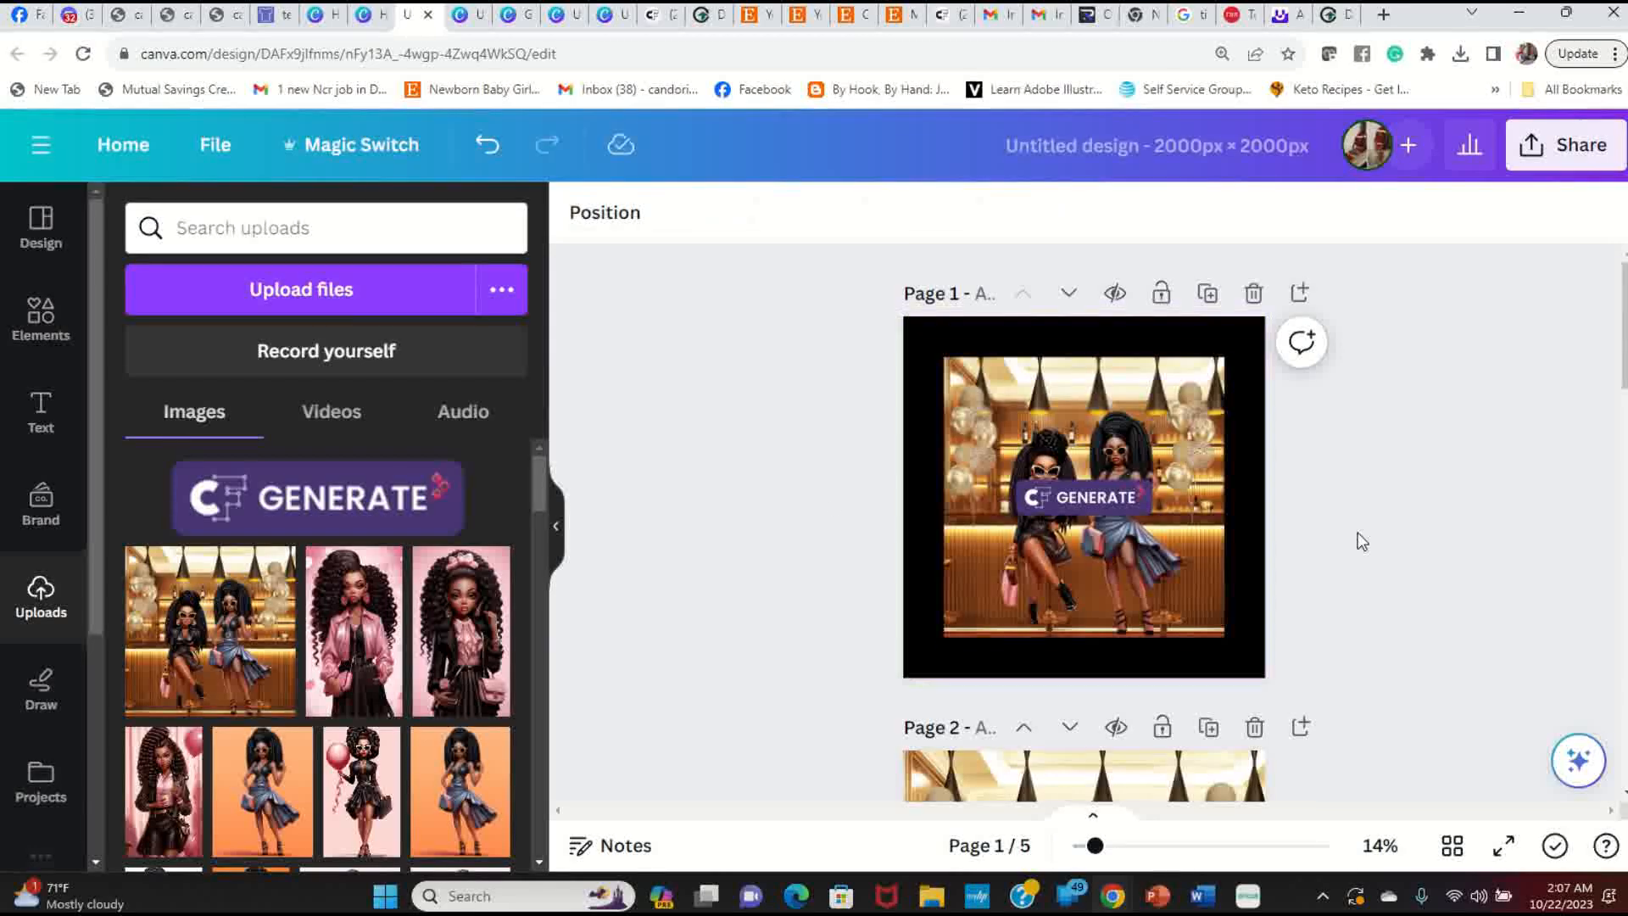
# Step: Browse the happy birthday graphics and add a gold script Happy Birthday graphic to page 1
pyautogui.click(42, 318)
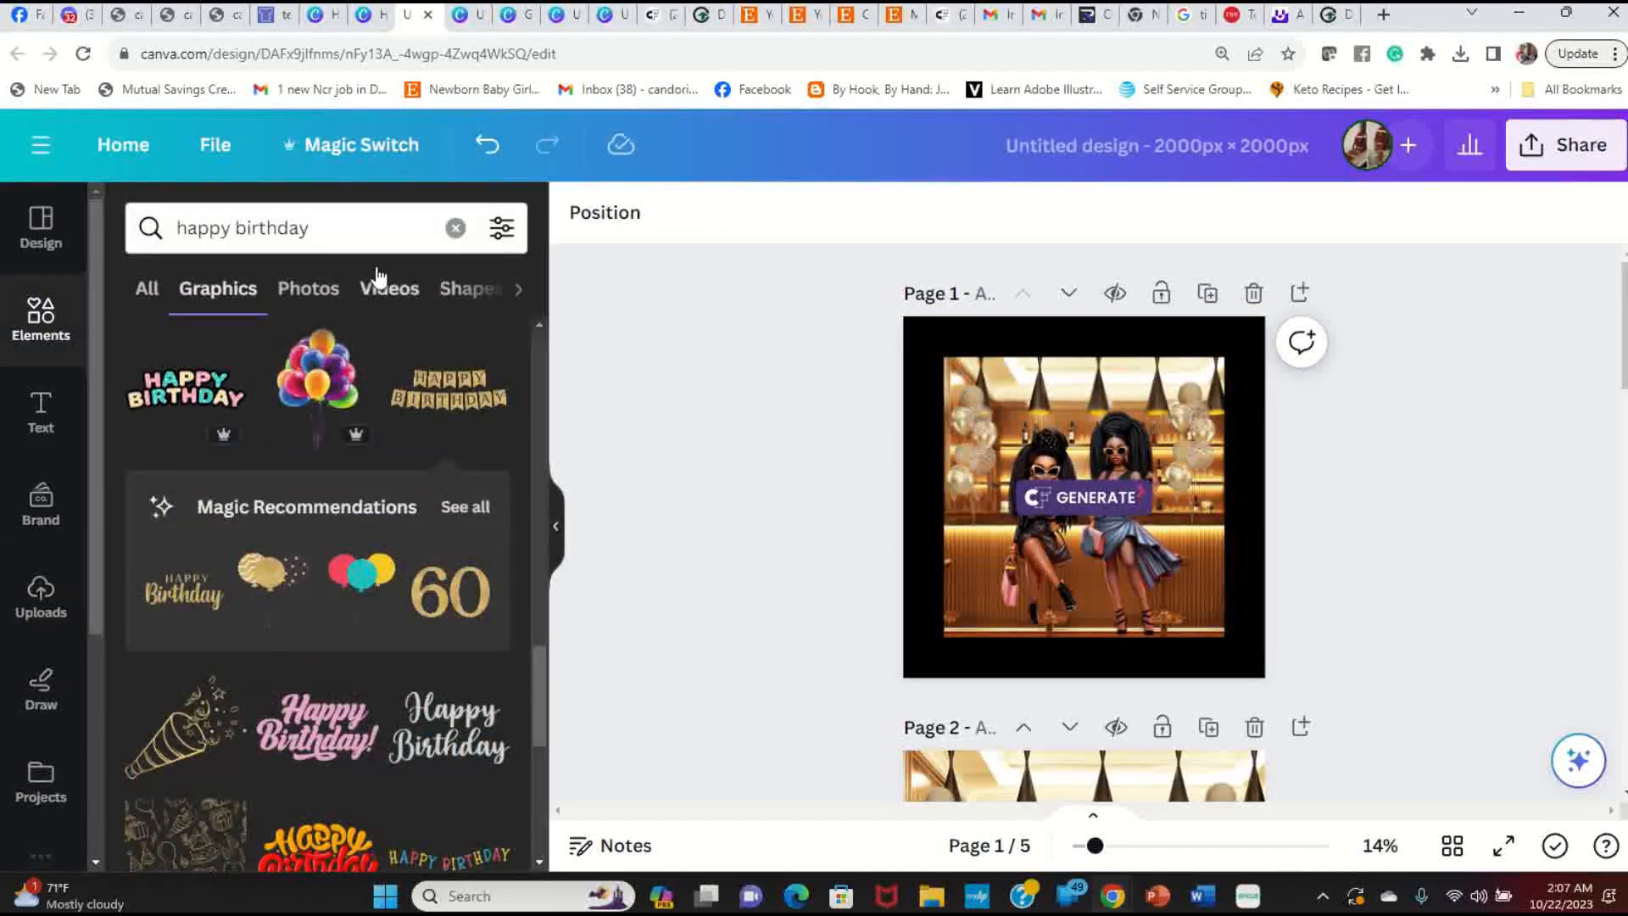
pyautogui.scroll(-5, 347, 570)
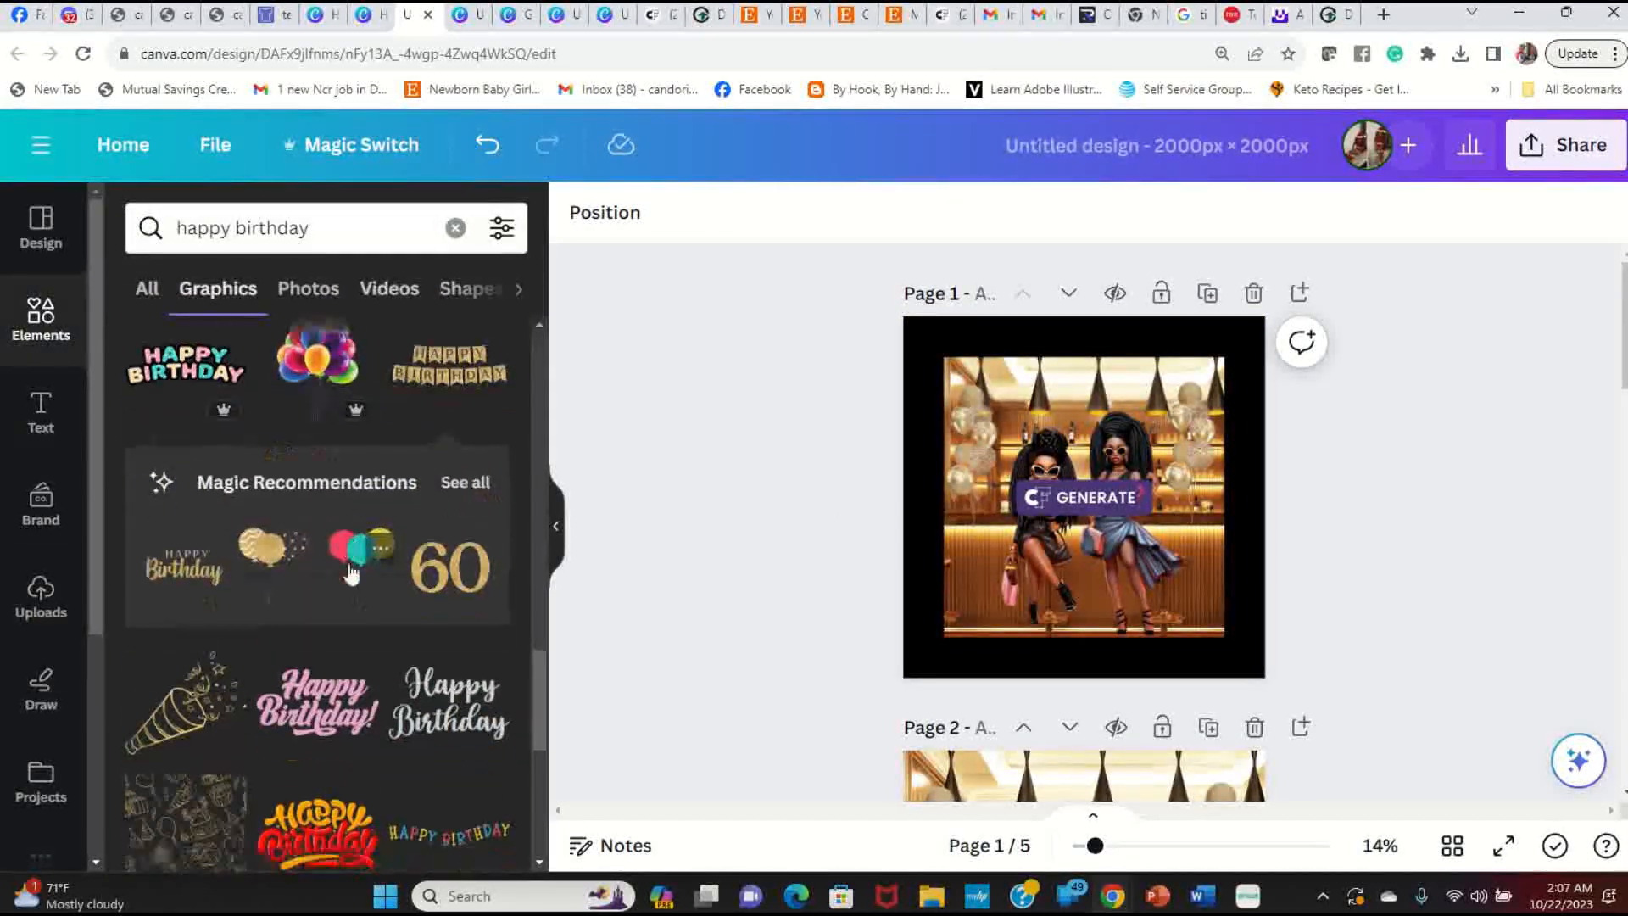
pyautogui.moveTo(354, 581)
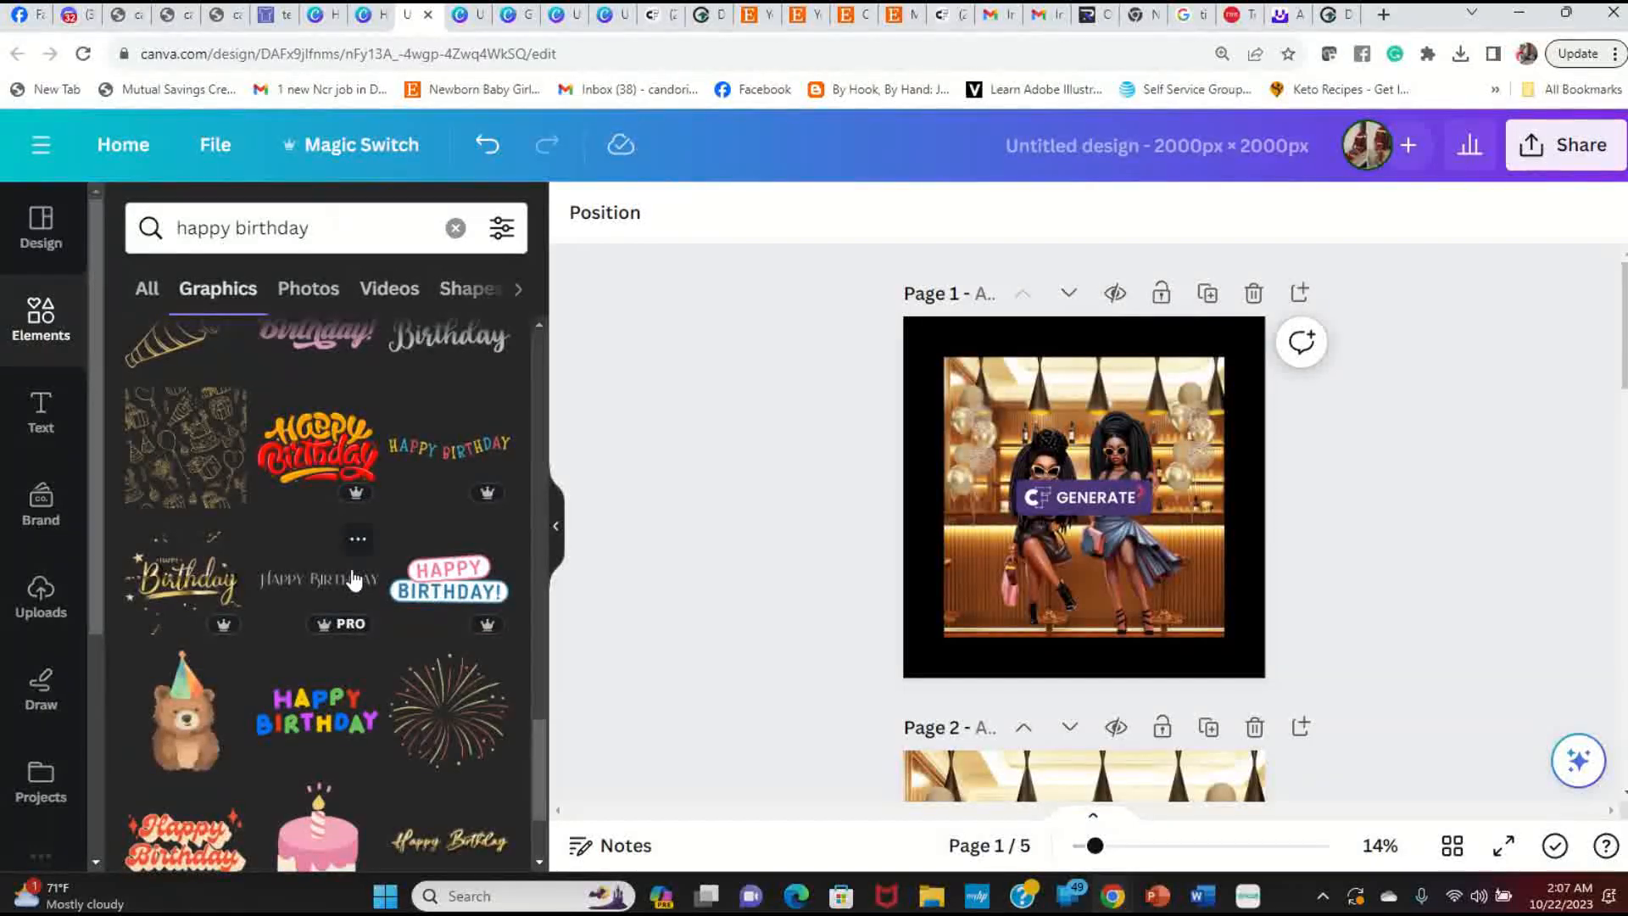
pyautogui.scroll(-3, 355, 582)
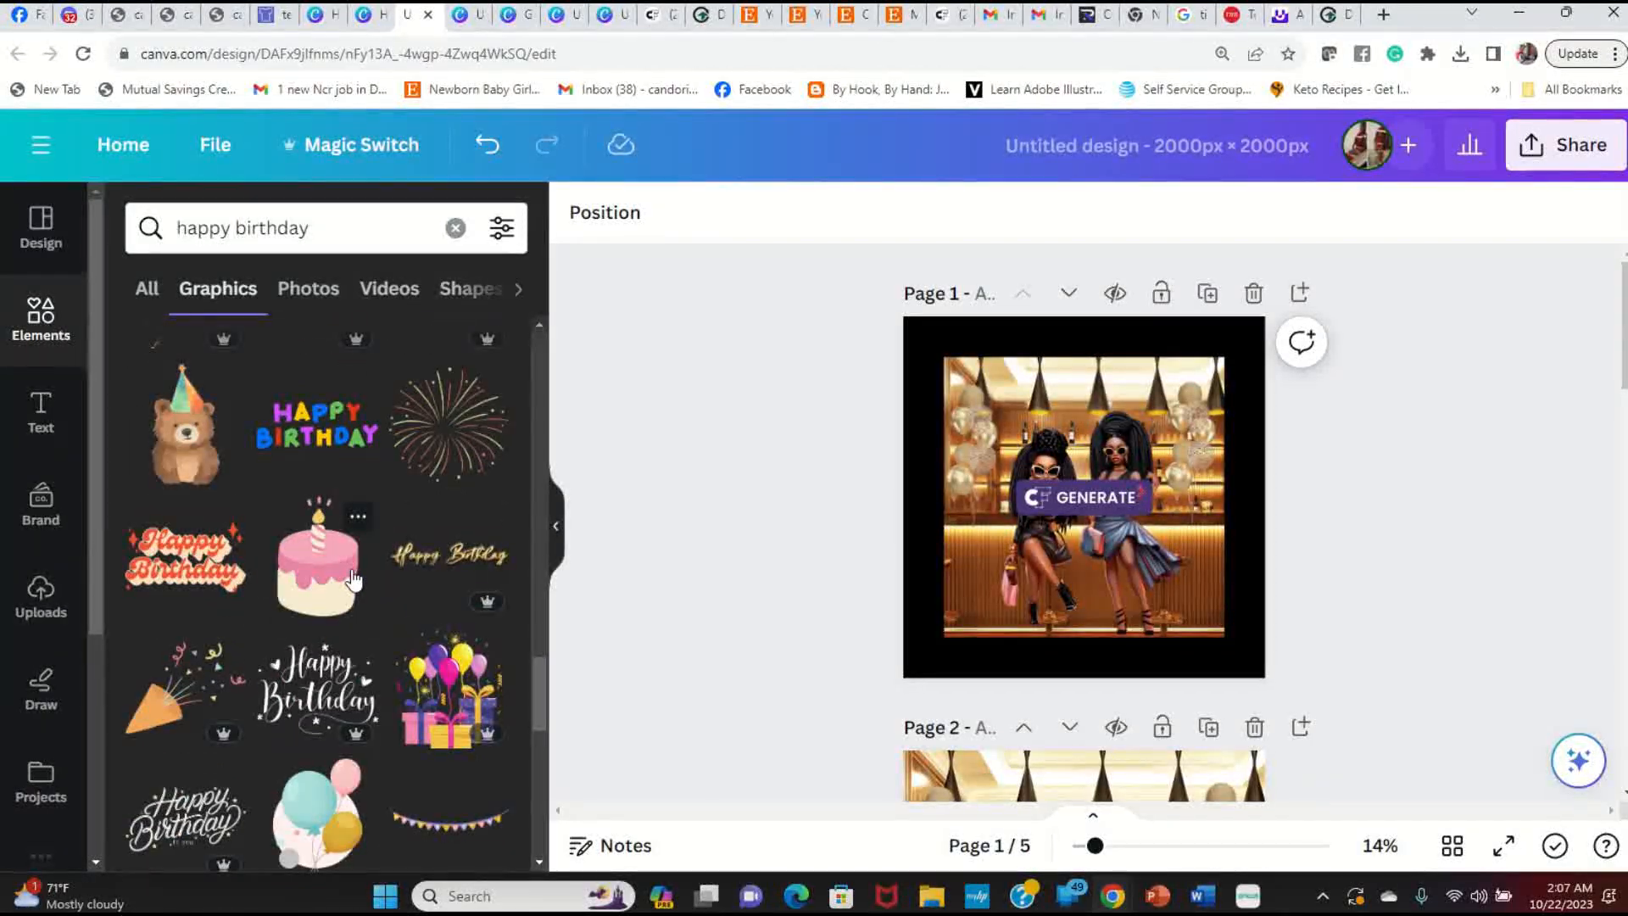
pyautogui.scroll(-10, 354, 582)
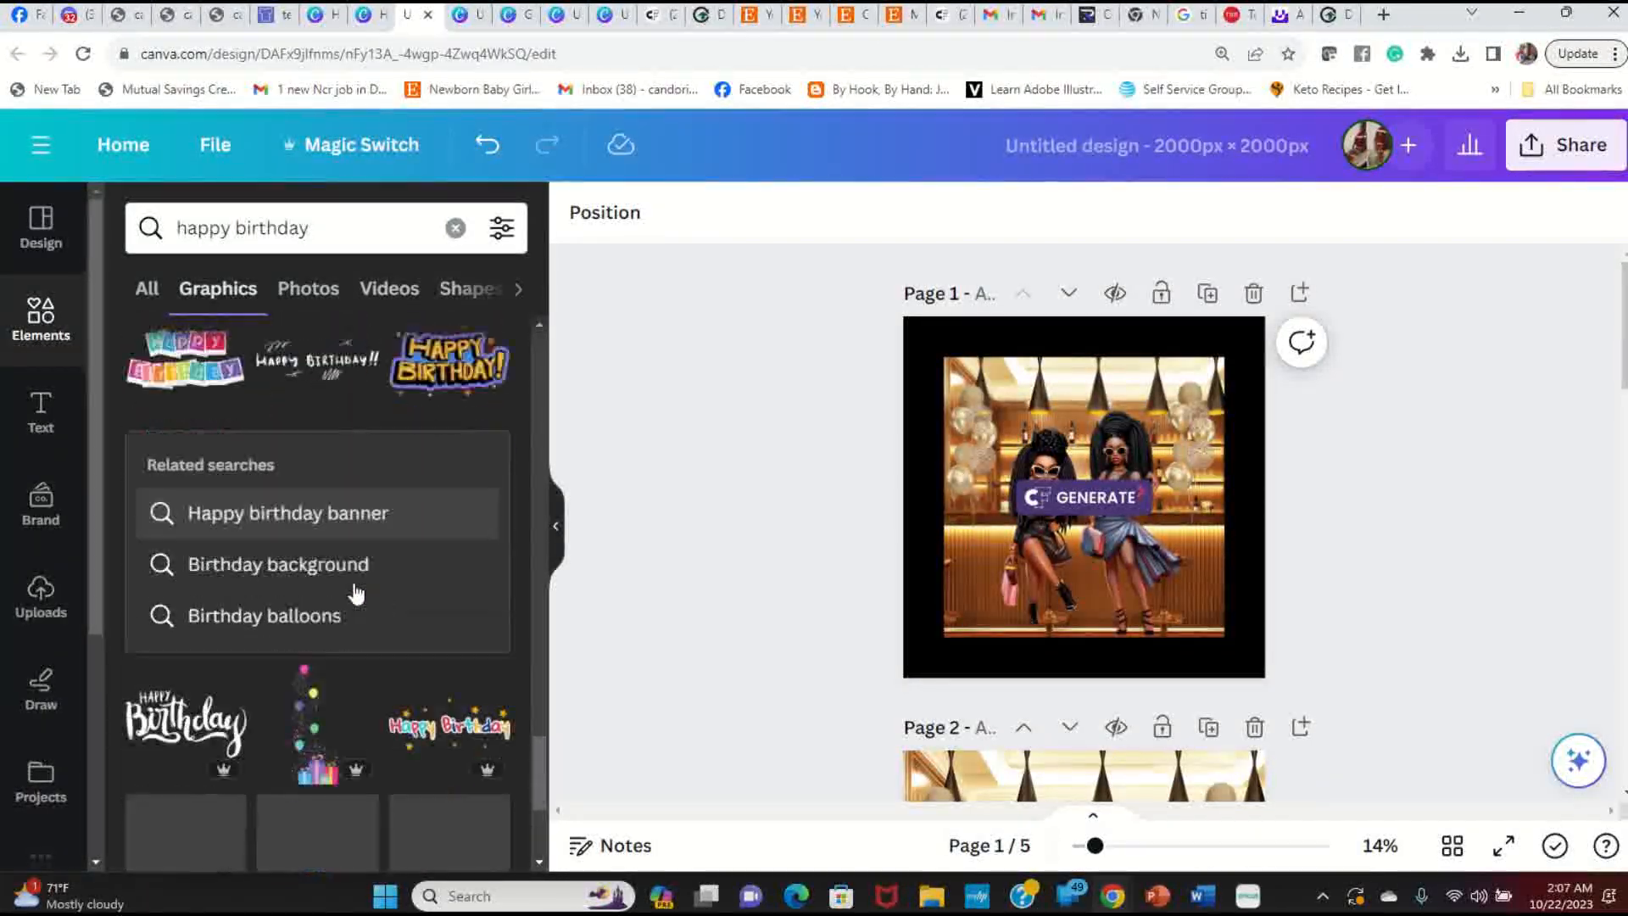
pyautogui.scroll(-5, 353, 582)
pyautogui.moveTo(479, 736)
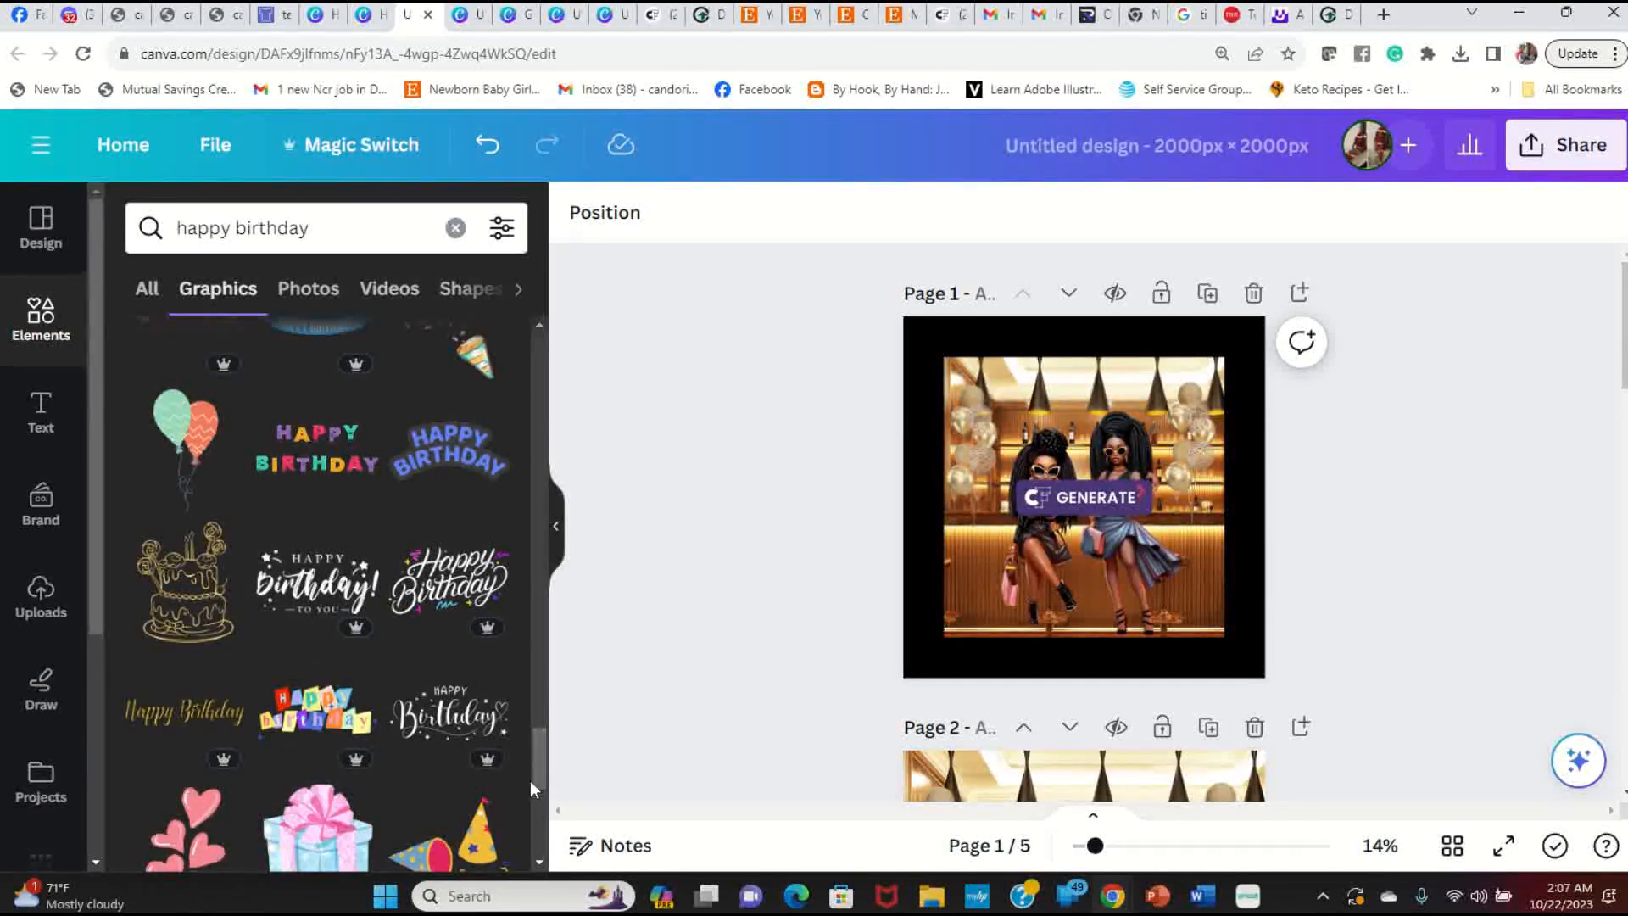
pyautogui.moveTo(541, 767); pyautogui.dragTo(597, 379)
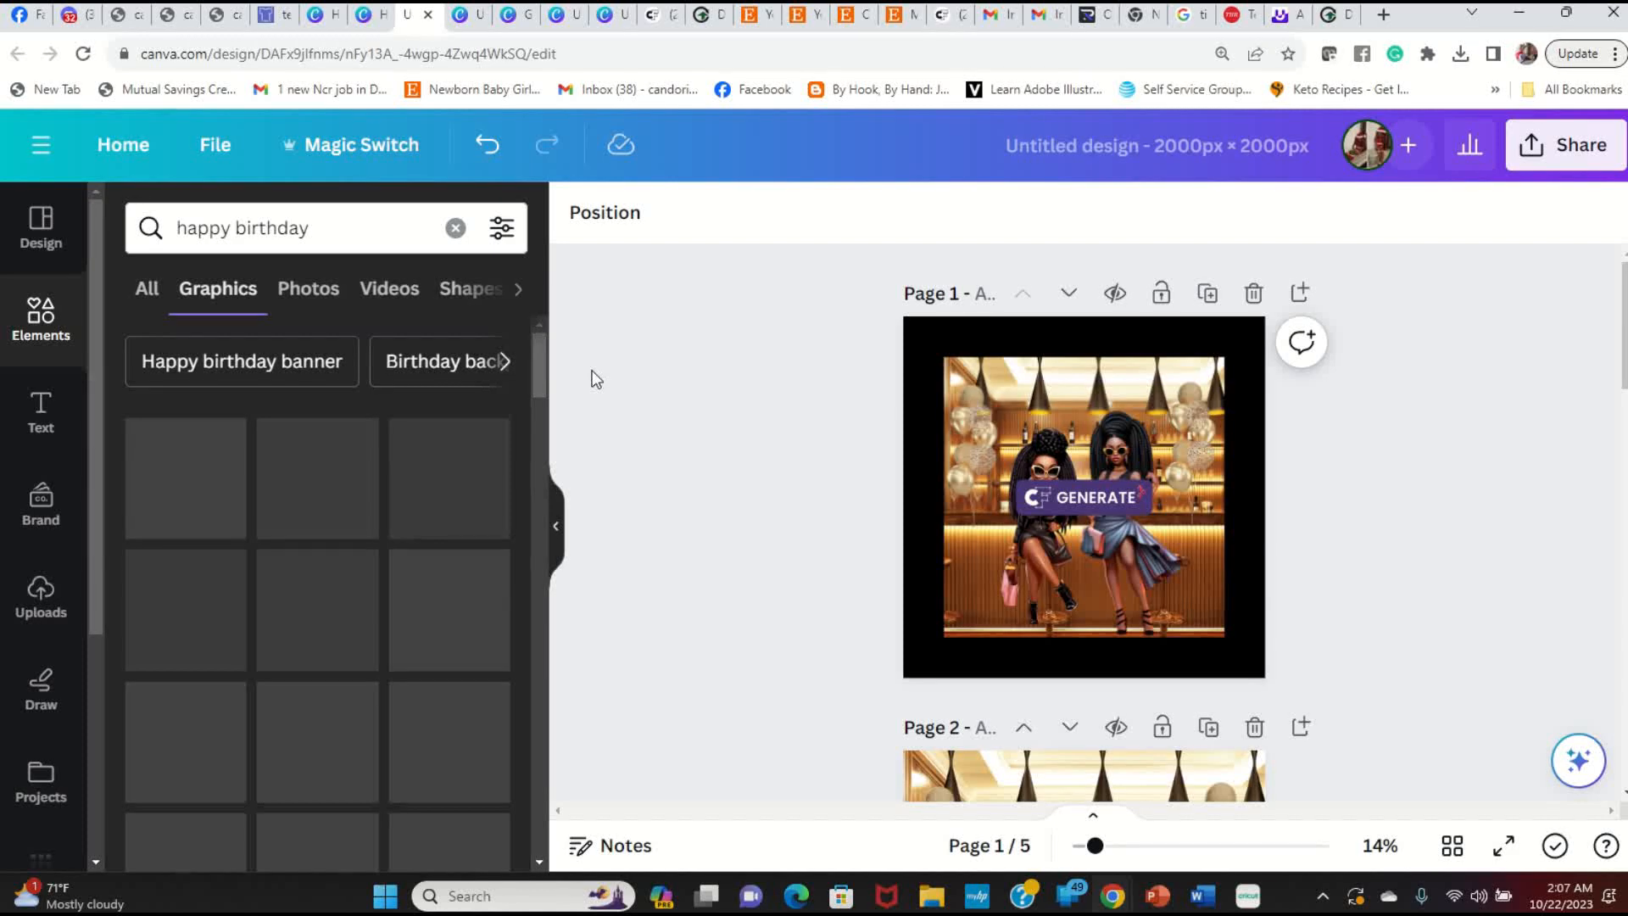
pyautogui.moveTo(458, 604)
pyautogui.scroll(-4, 458, 604)
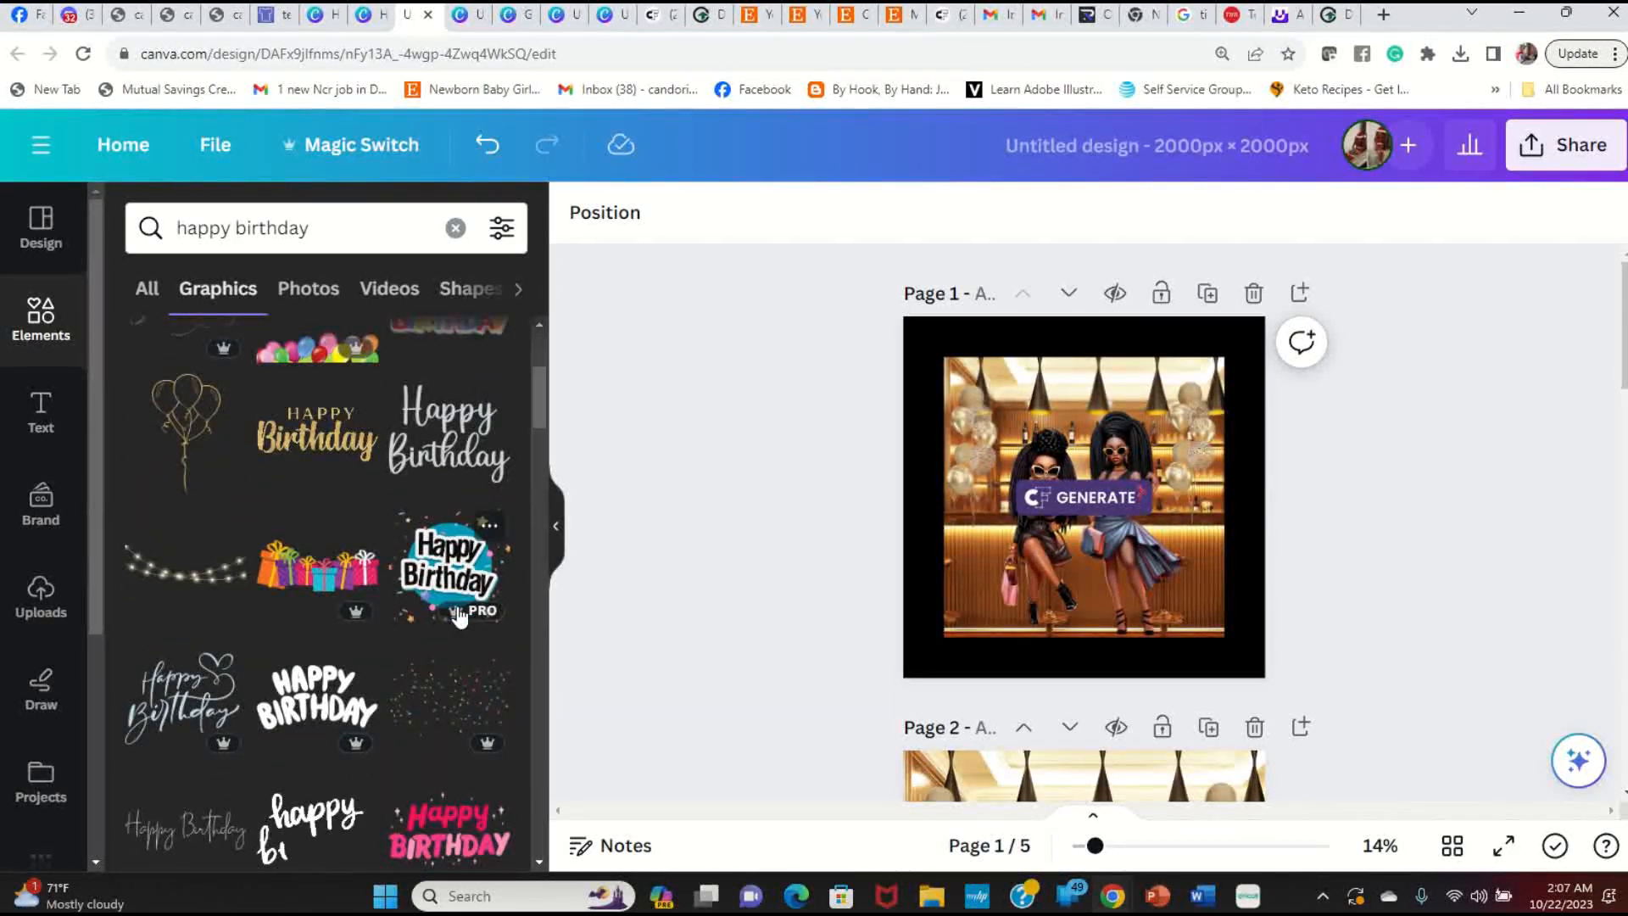
pyautogui.scroll(-5, 452, 615)
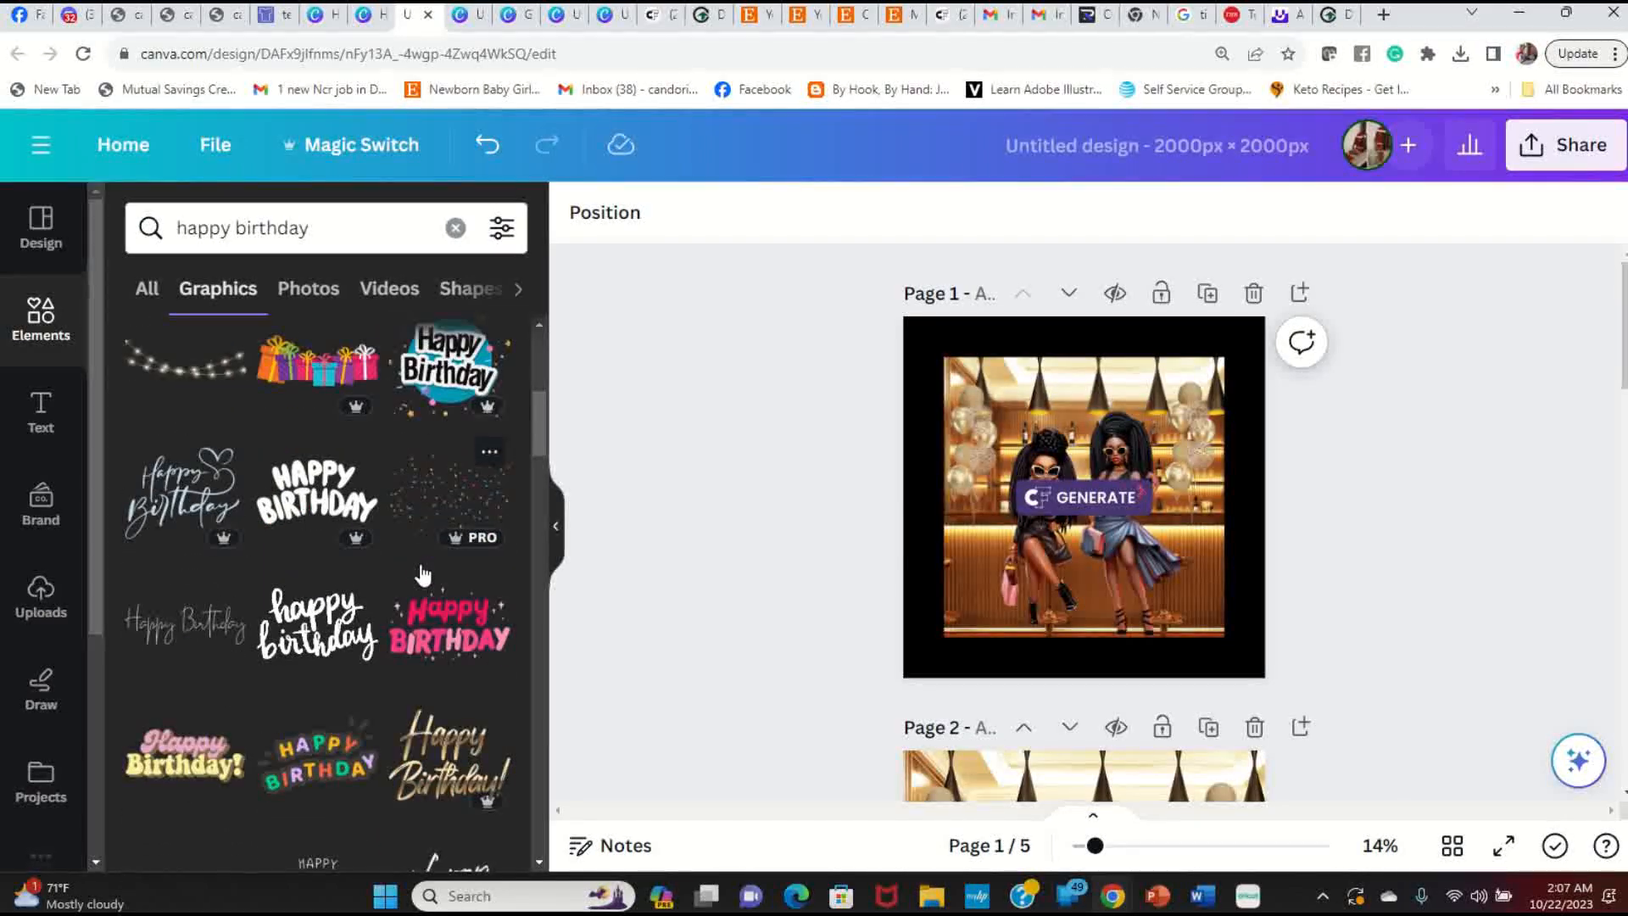
pyautogui.scroll(-5, 423, 577)
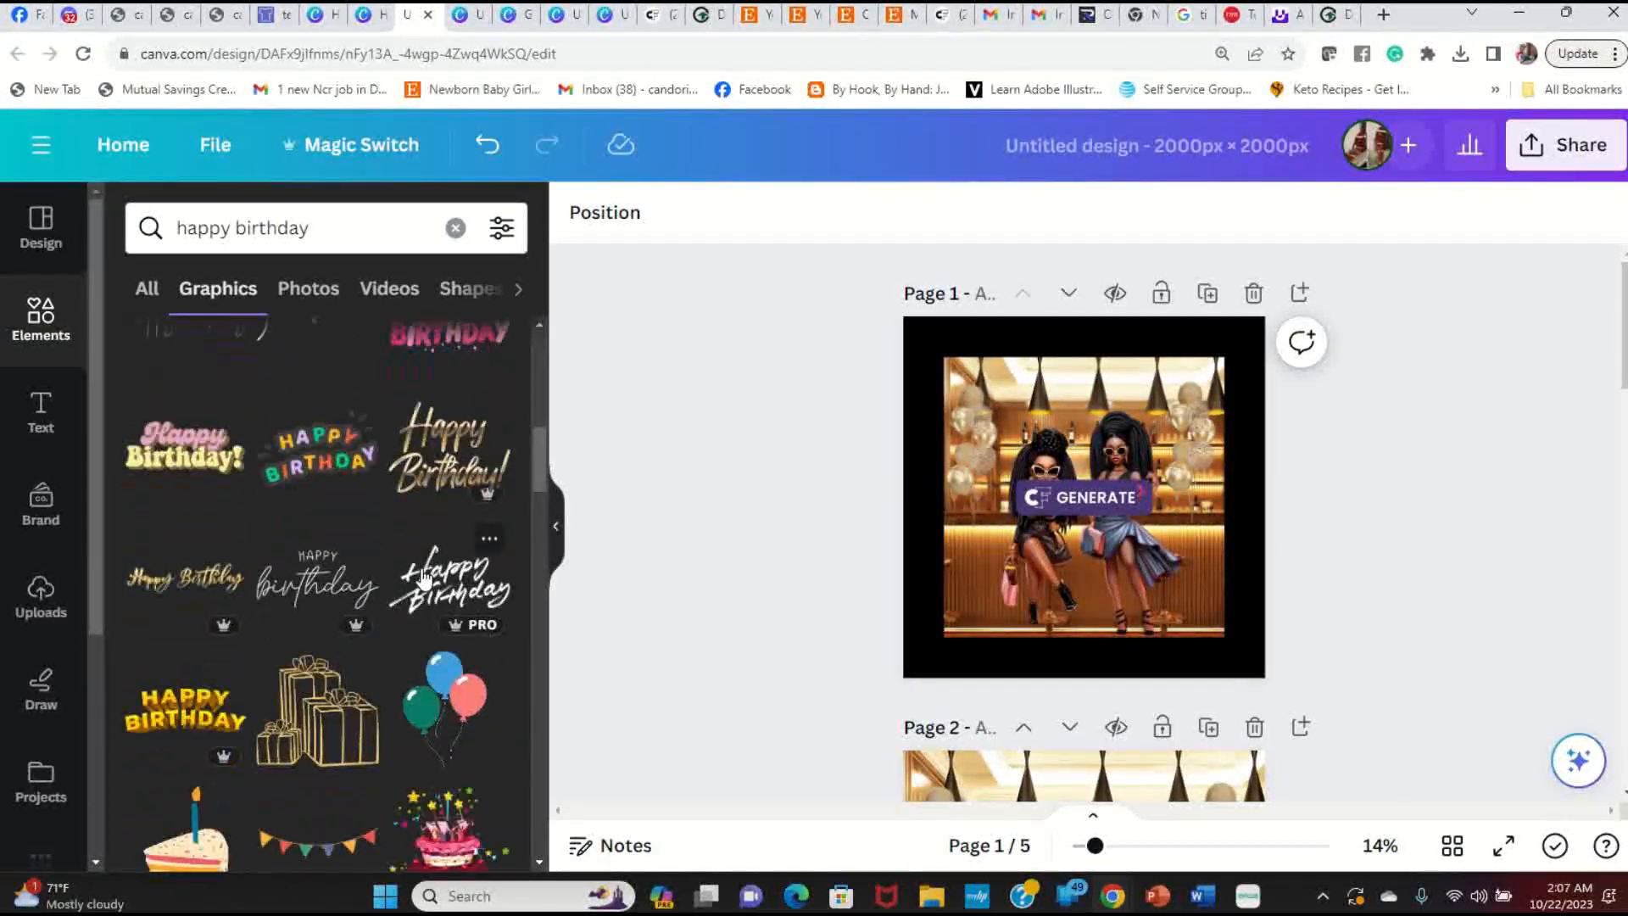
pyautogui.scroll(-5, 422, 577)
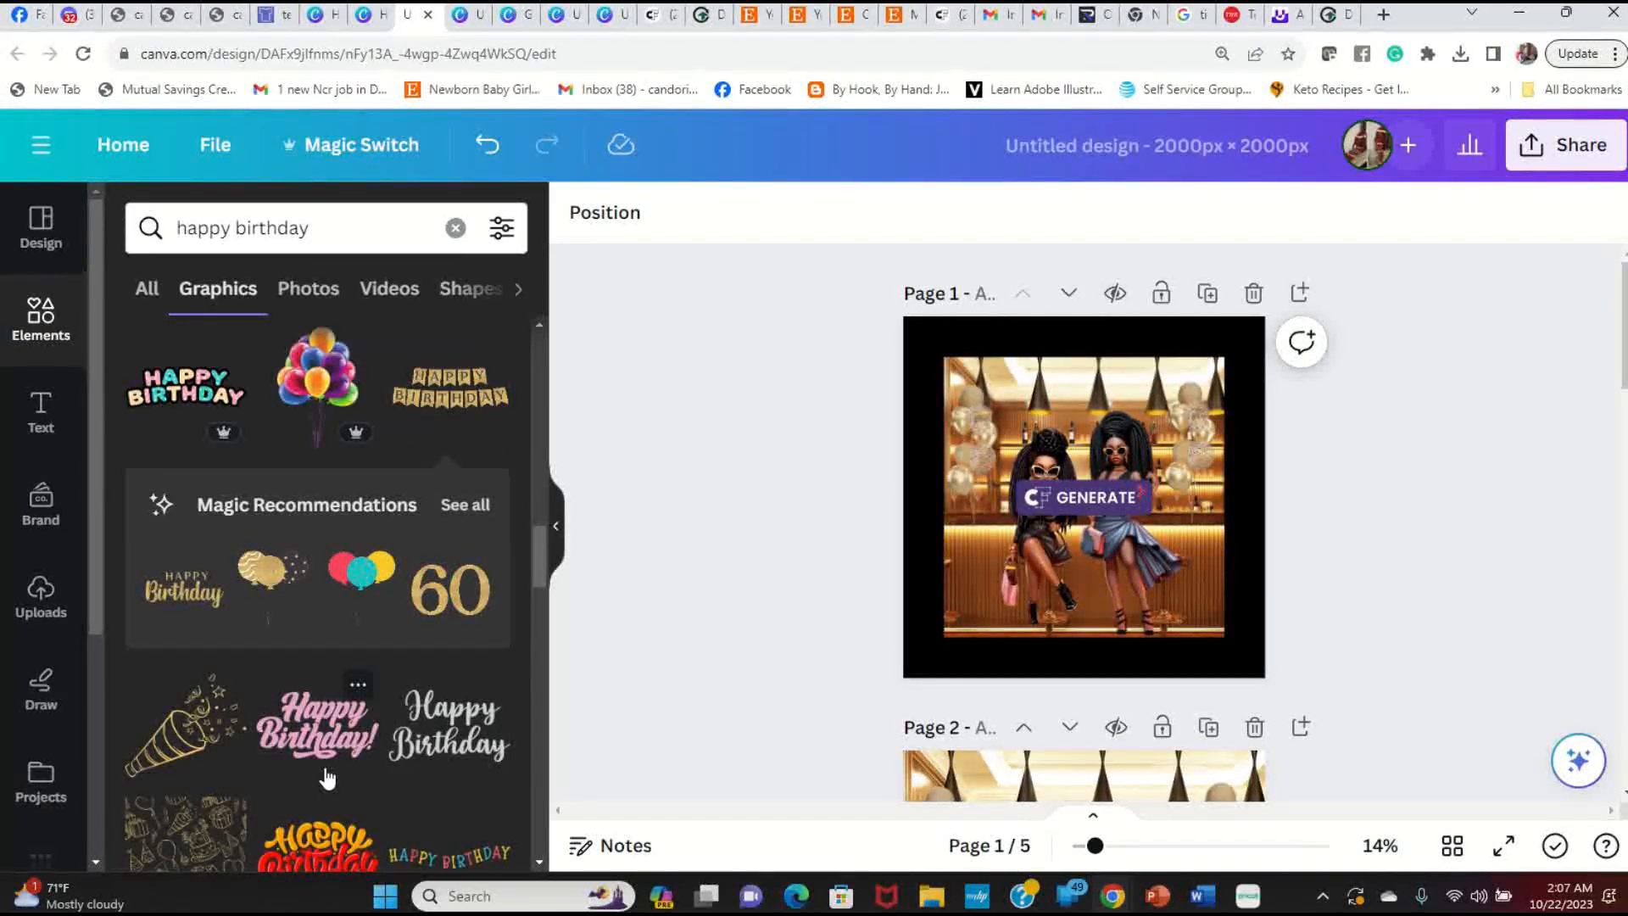
pyautogui.scroll(-6, 328, 778)
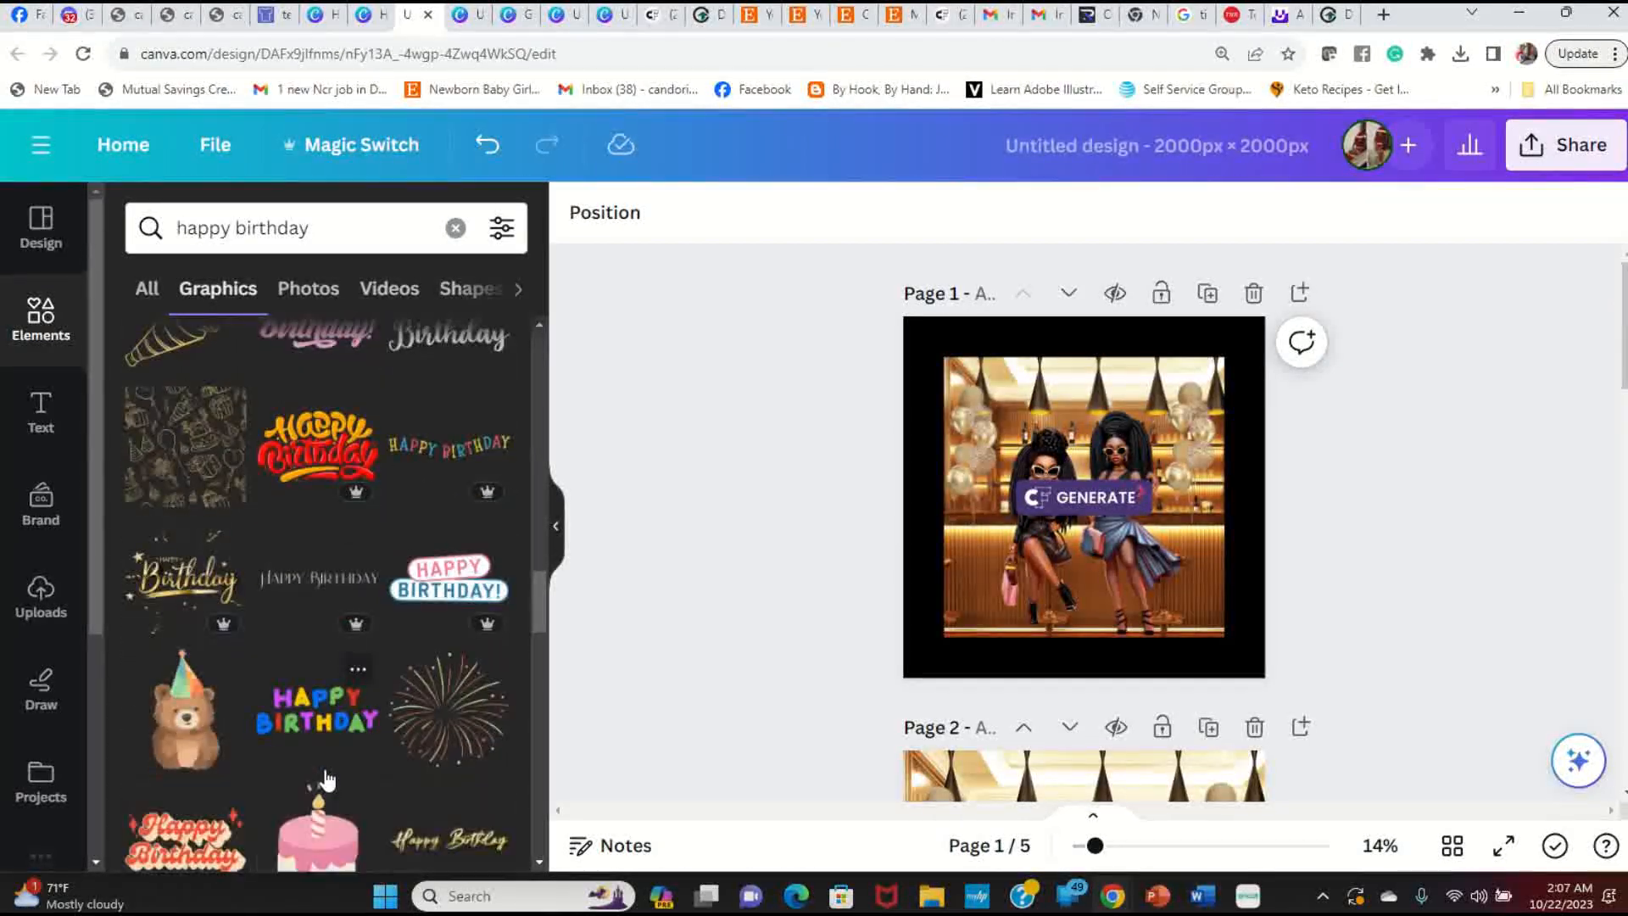
pyautogui.scroll(-3, 327, 778)
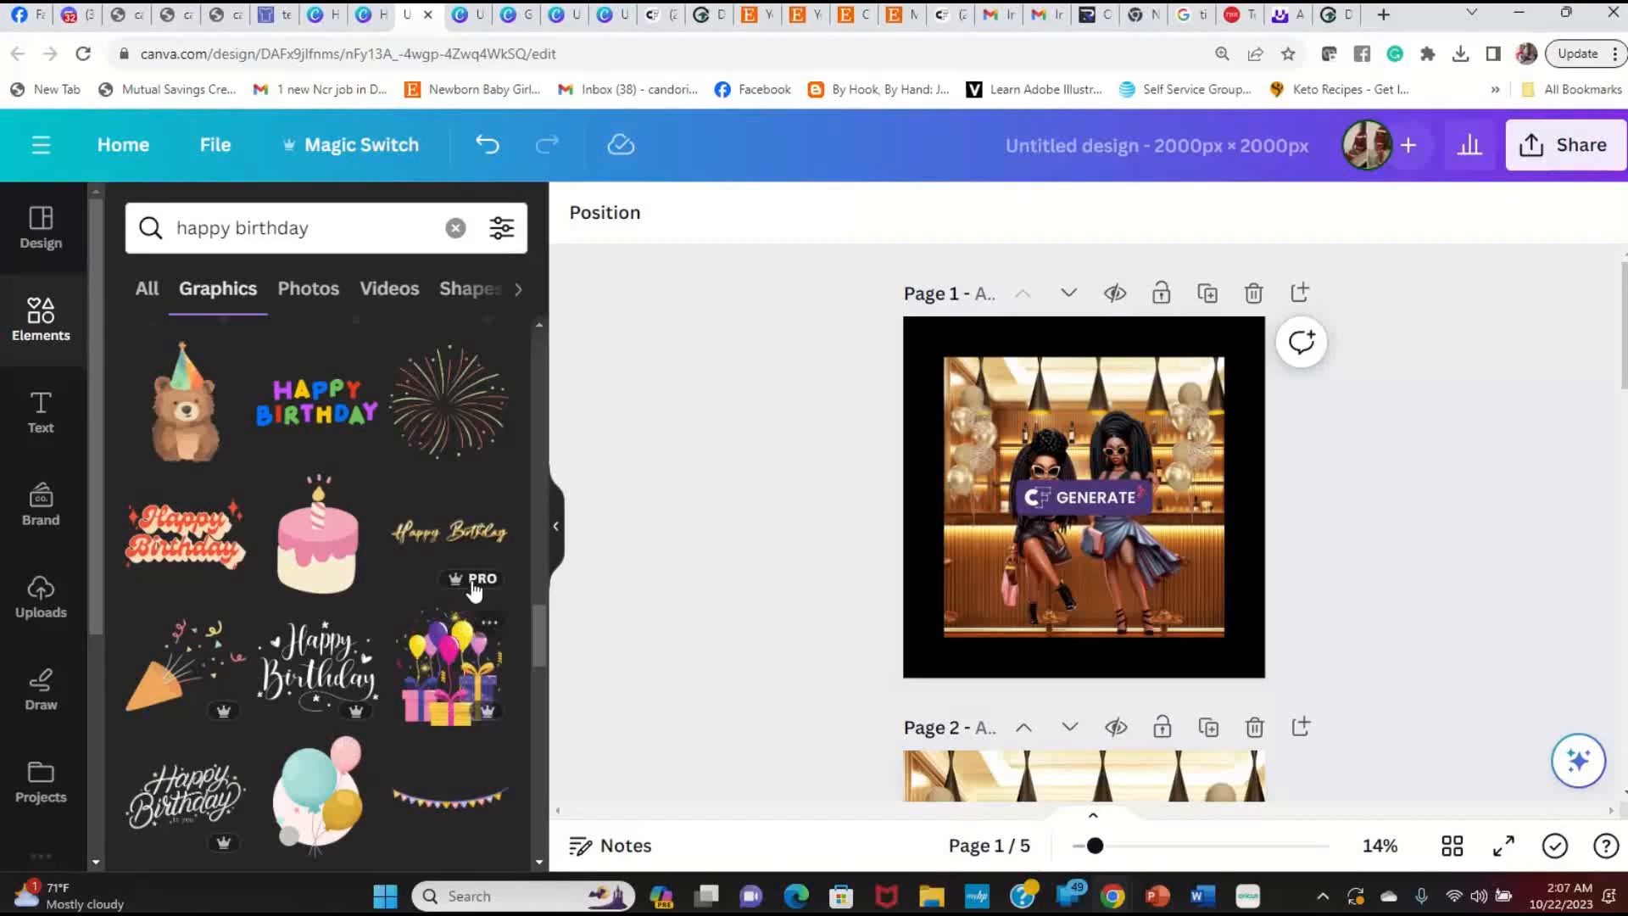
pyautogui.click(482, 545)
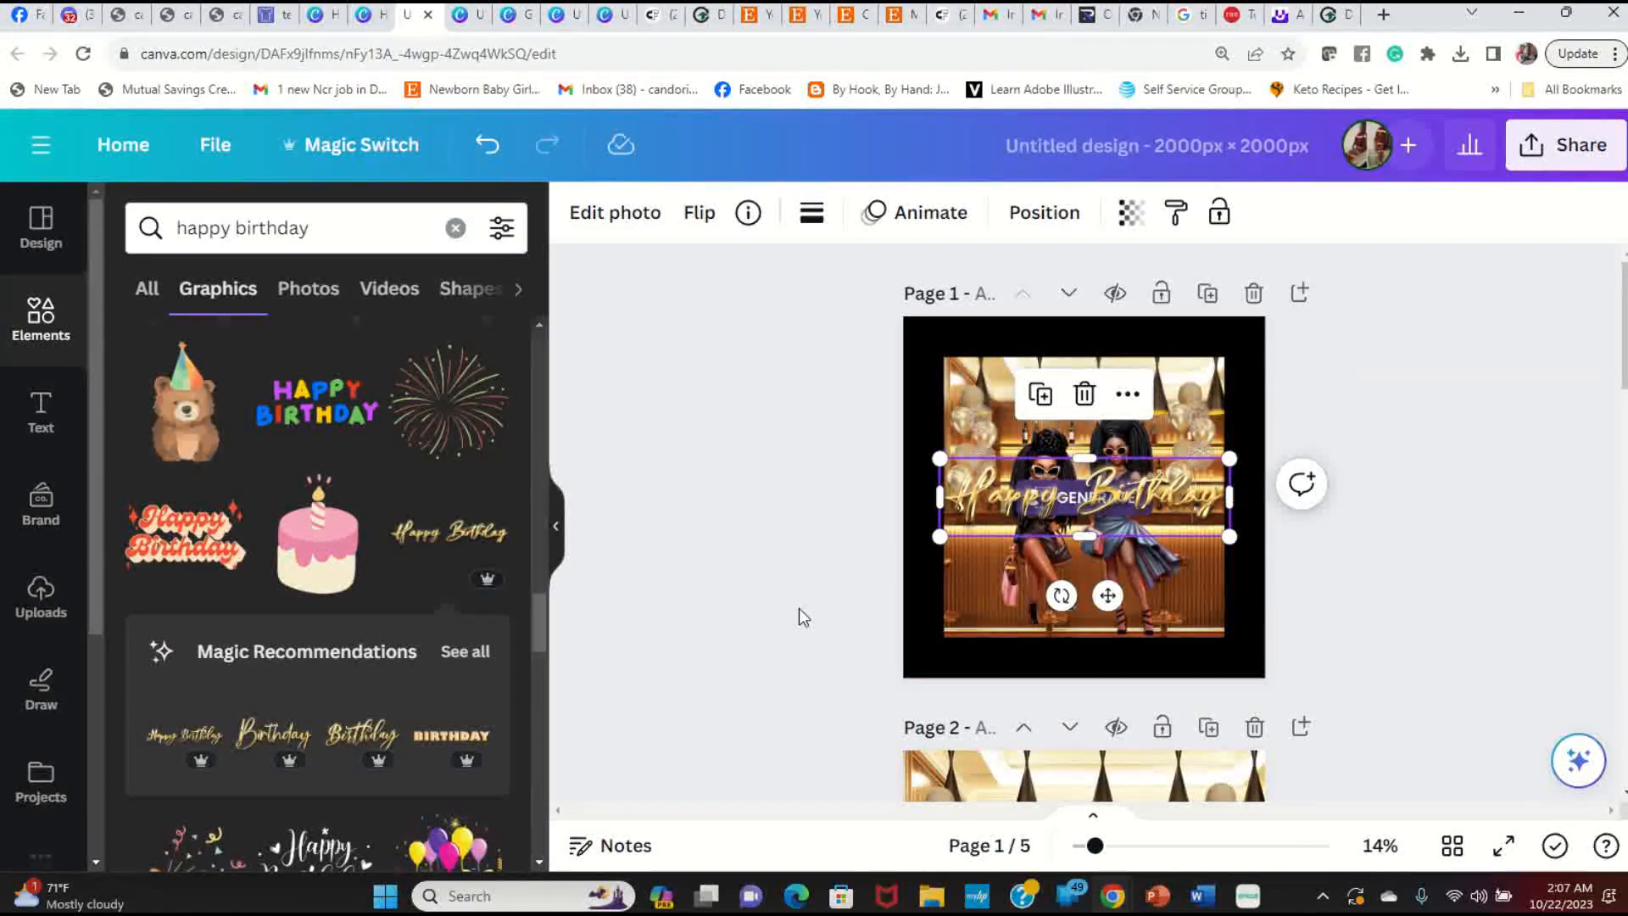
# Step: Move the Happy Birthday script to the bottom, shrink it, and nudge the bar photo into place
pyautogui.moveTo(1176, 500); pyautogui.dragTo(1174, 619)
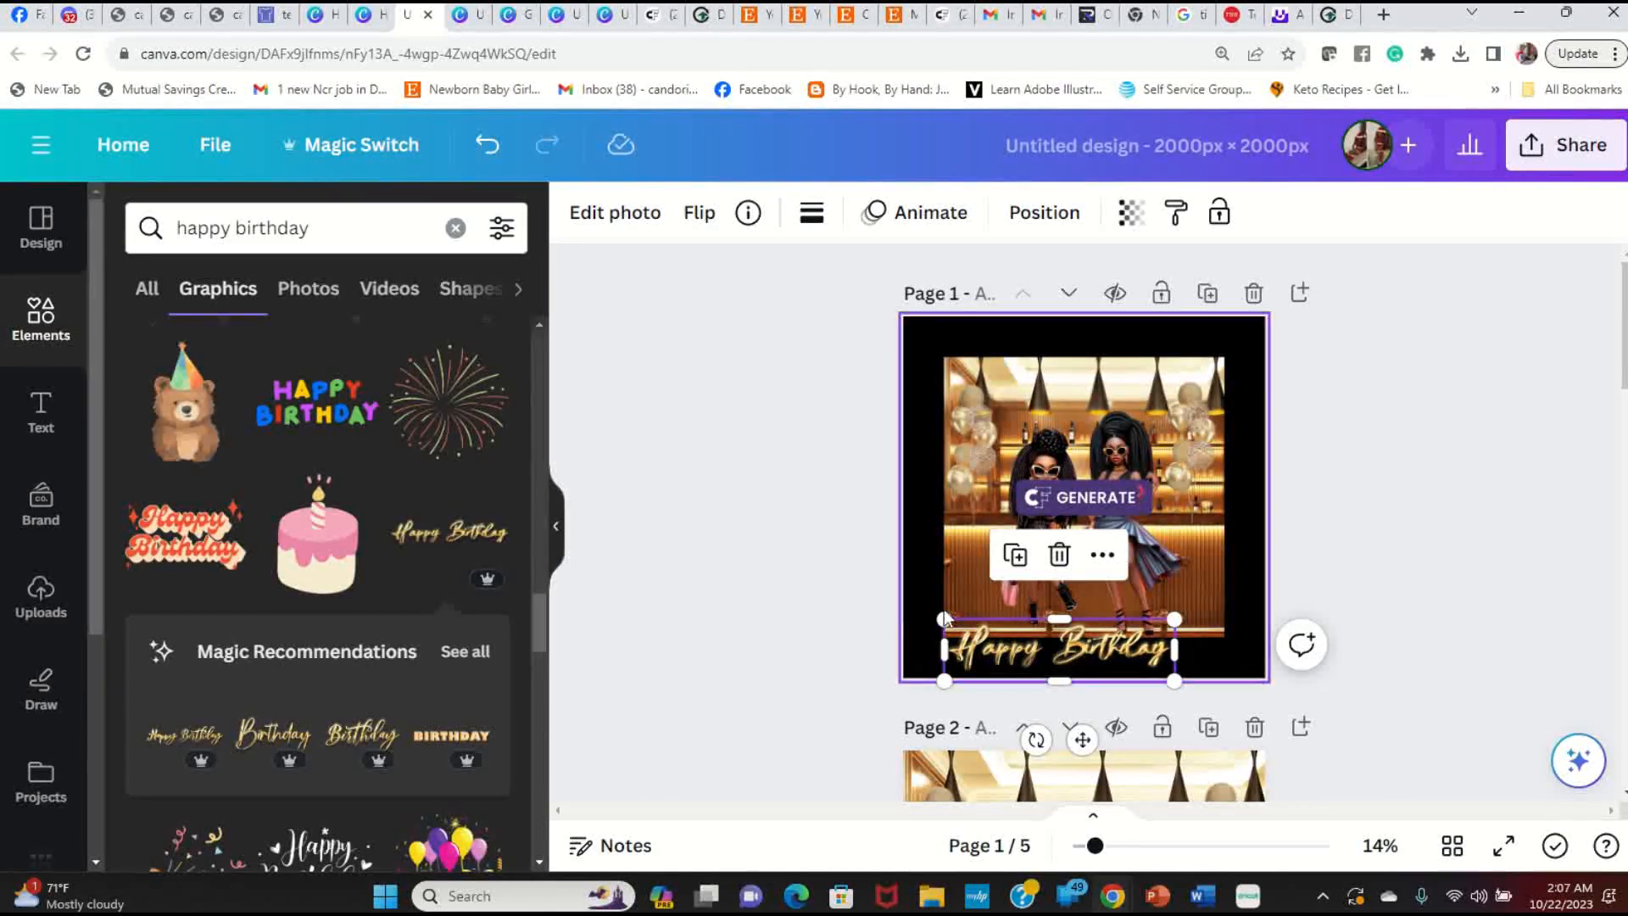
pyautogui.moveTo(941, 618); pyautogui.dragTo(975, 627)
pyautogui.moveTo(1138, 644); pyautogui.dragTo(1206, 620)
pyautogui.click(1215, 538)
pyautogui.moveTo(1167, 417); pyautogui.dragTo(1176, 413)
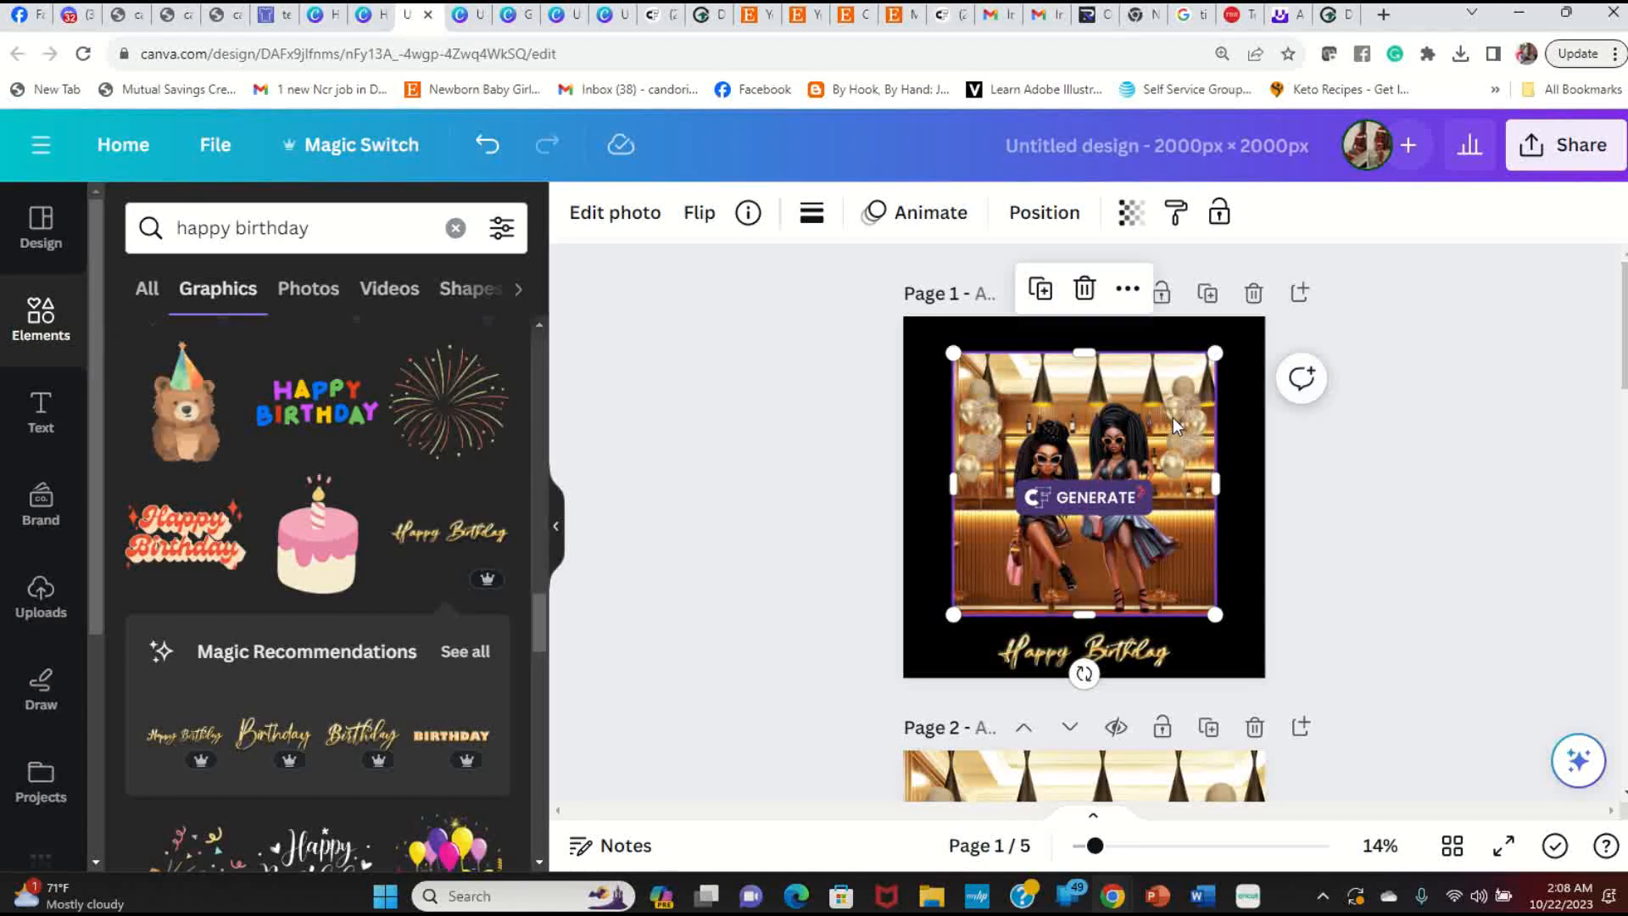
pyautogui.click(1343, 552)
# Step: Enlarge the Happy Birthday script and snap it to the centre line beneath the photo
pyautogui.click(1154, 654)
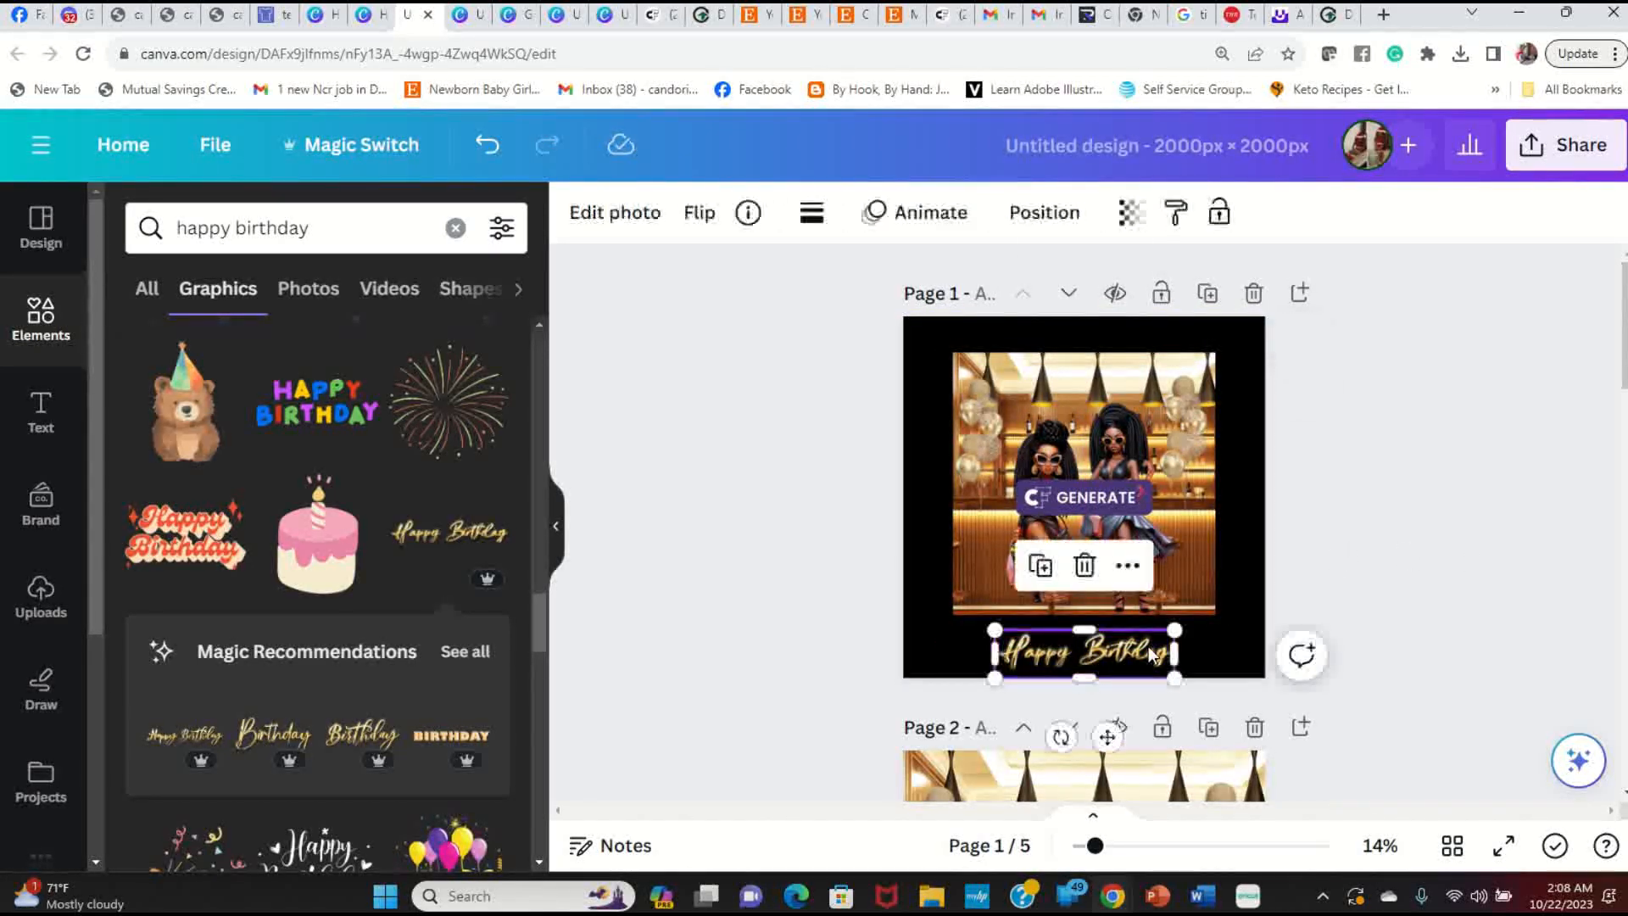
pyautogui.moveTo(995, 630); pyautogui.dragTo(954, 619)
pyautogui.moveTo(1128, 646); pyautogui.dragTo(1148, 649)
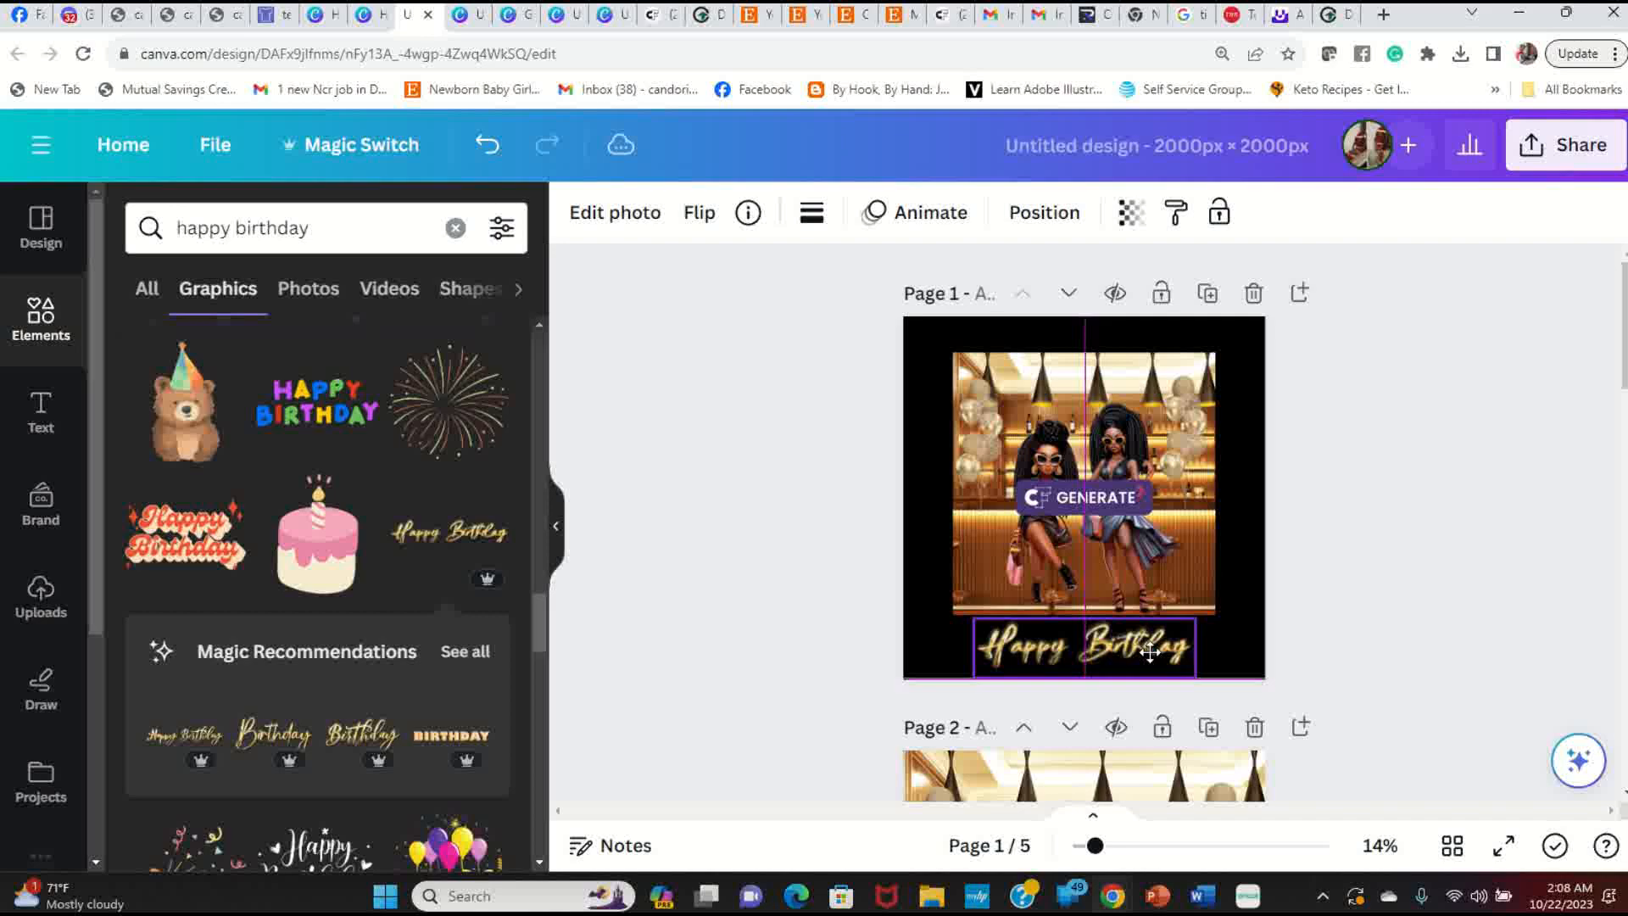
pyautogui.moveTo(1150, 651); pyautogui.dragTo(1150, 652)
pyautogui.click(1281, 434)
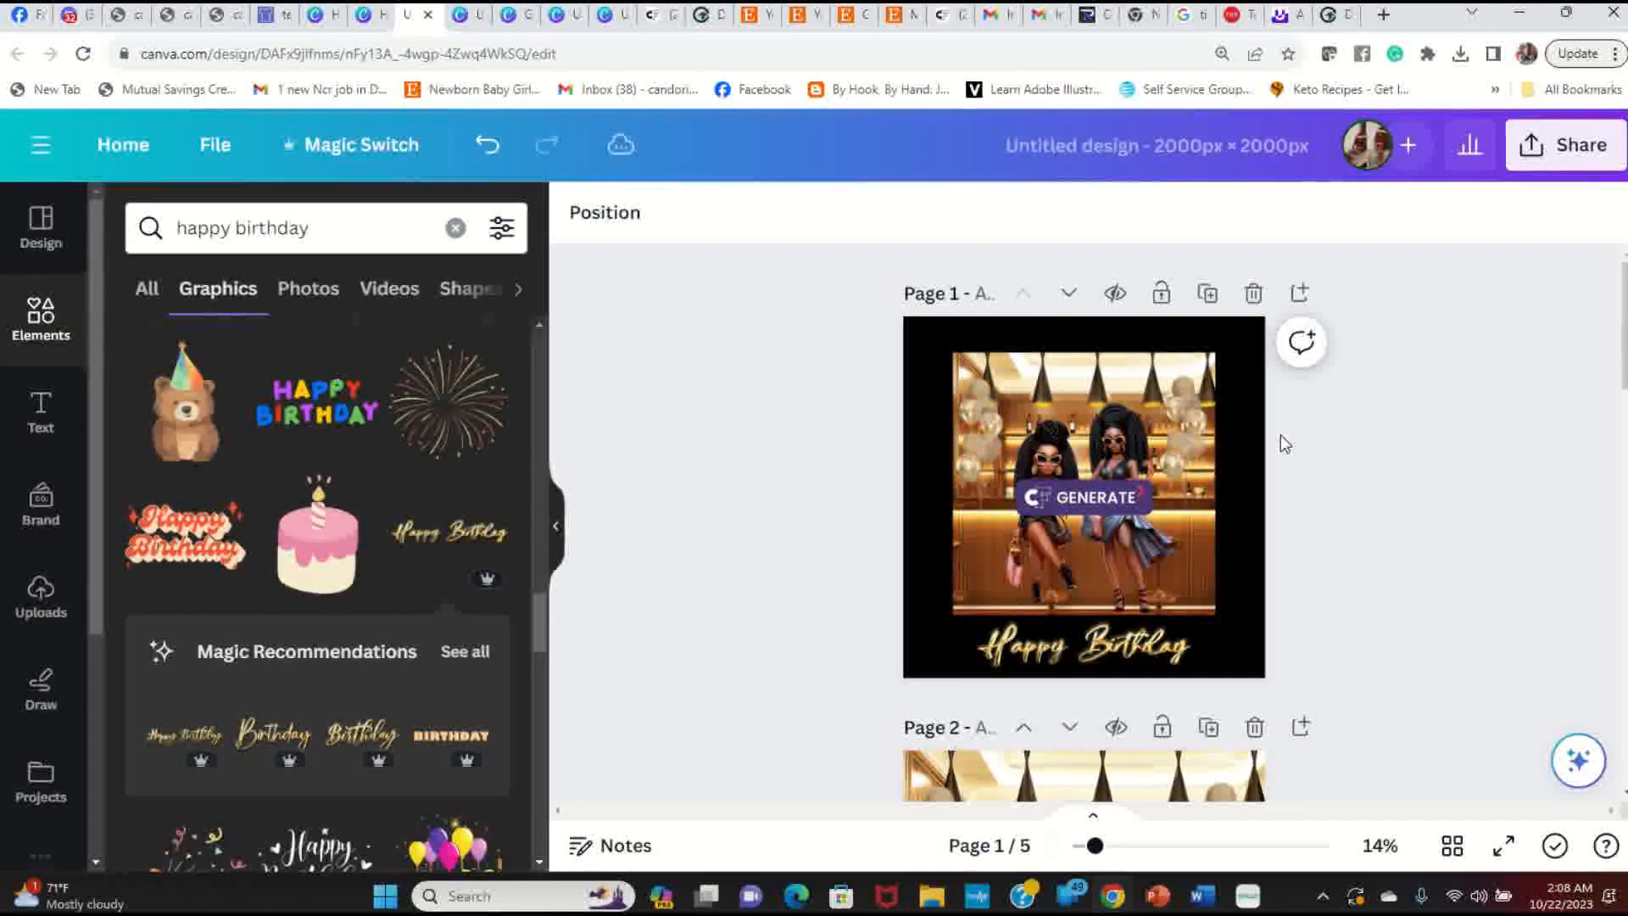
pyautogui.click(1187, 438)
pyautogui.click(1370, 529)
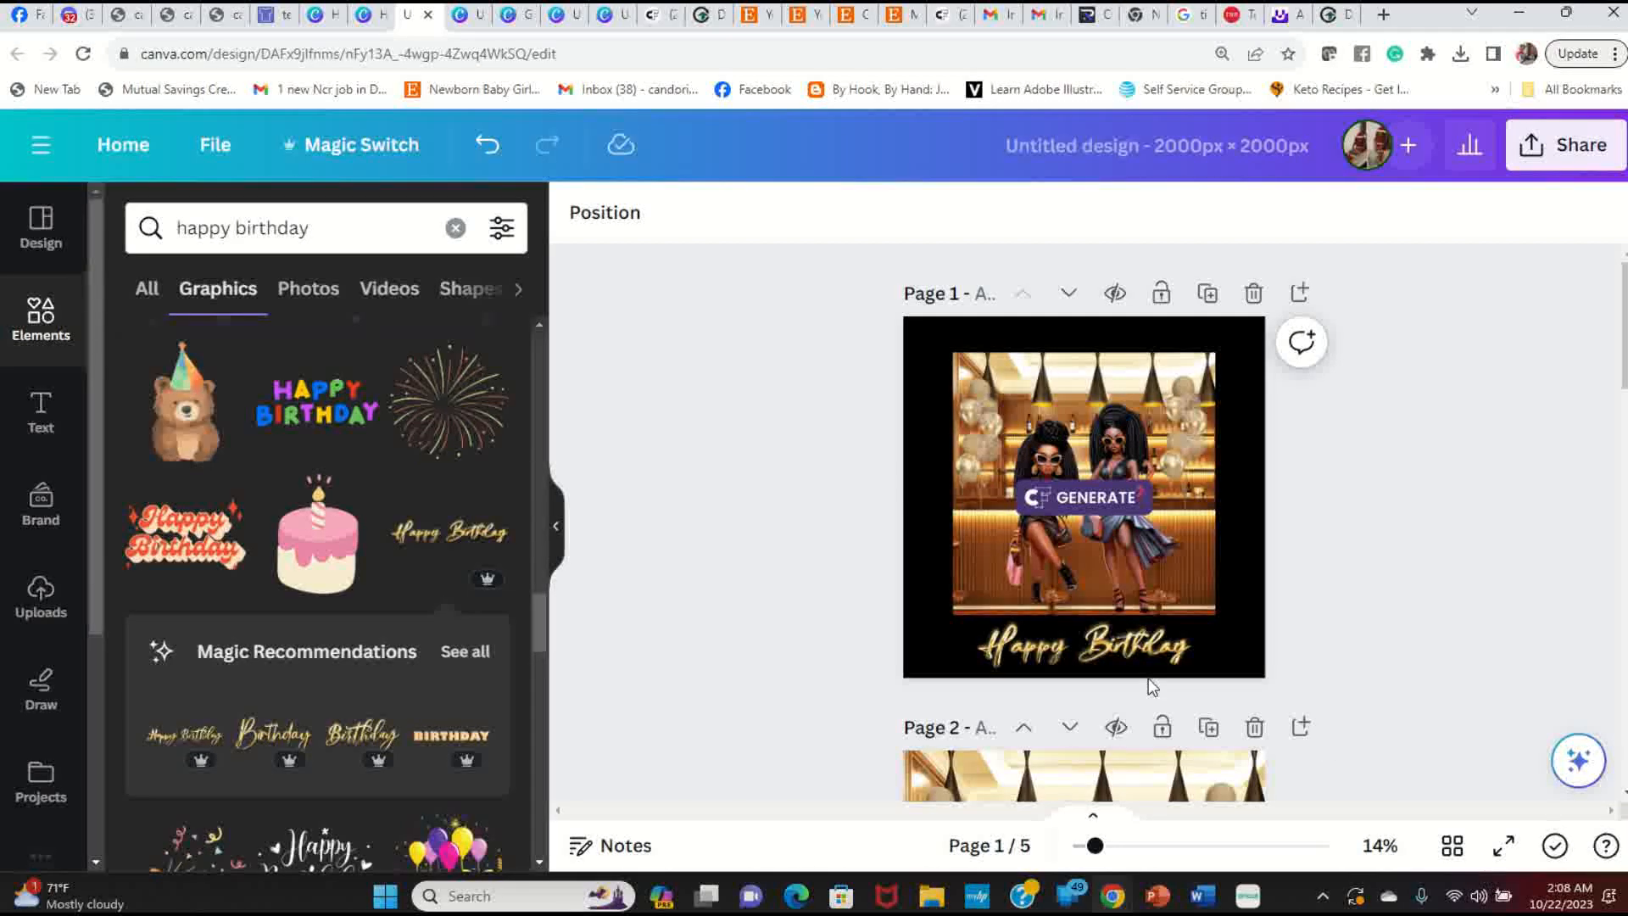
pyautogui.click(1117, 654)
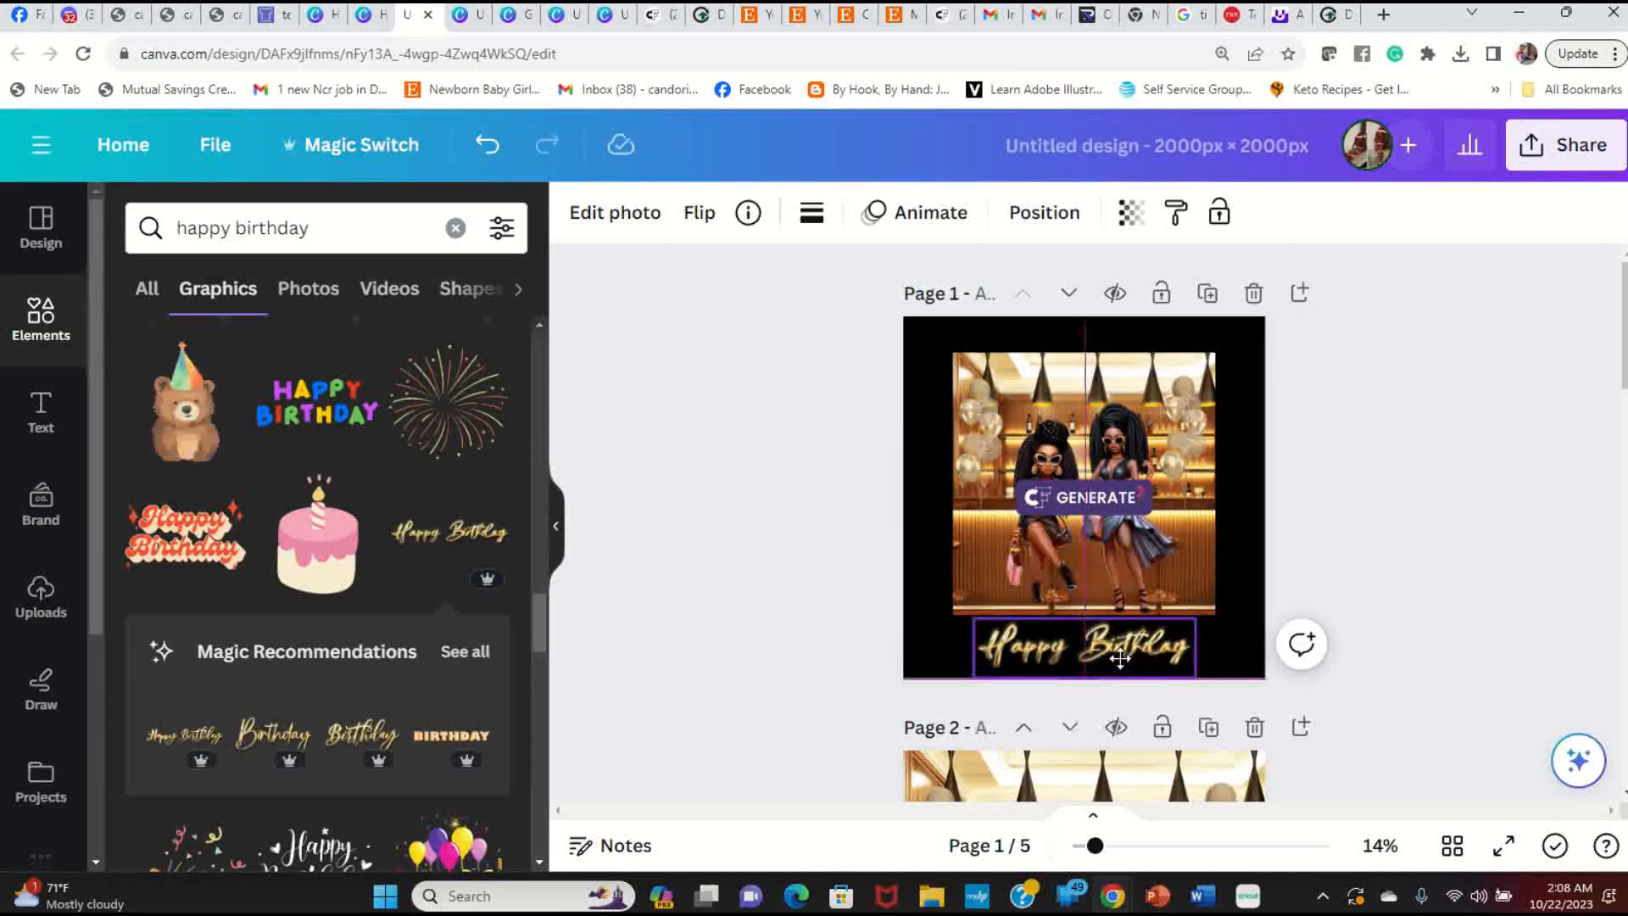
pyautogui.click(1370, 665)
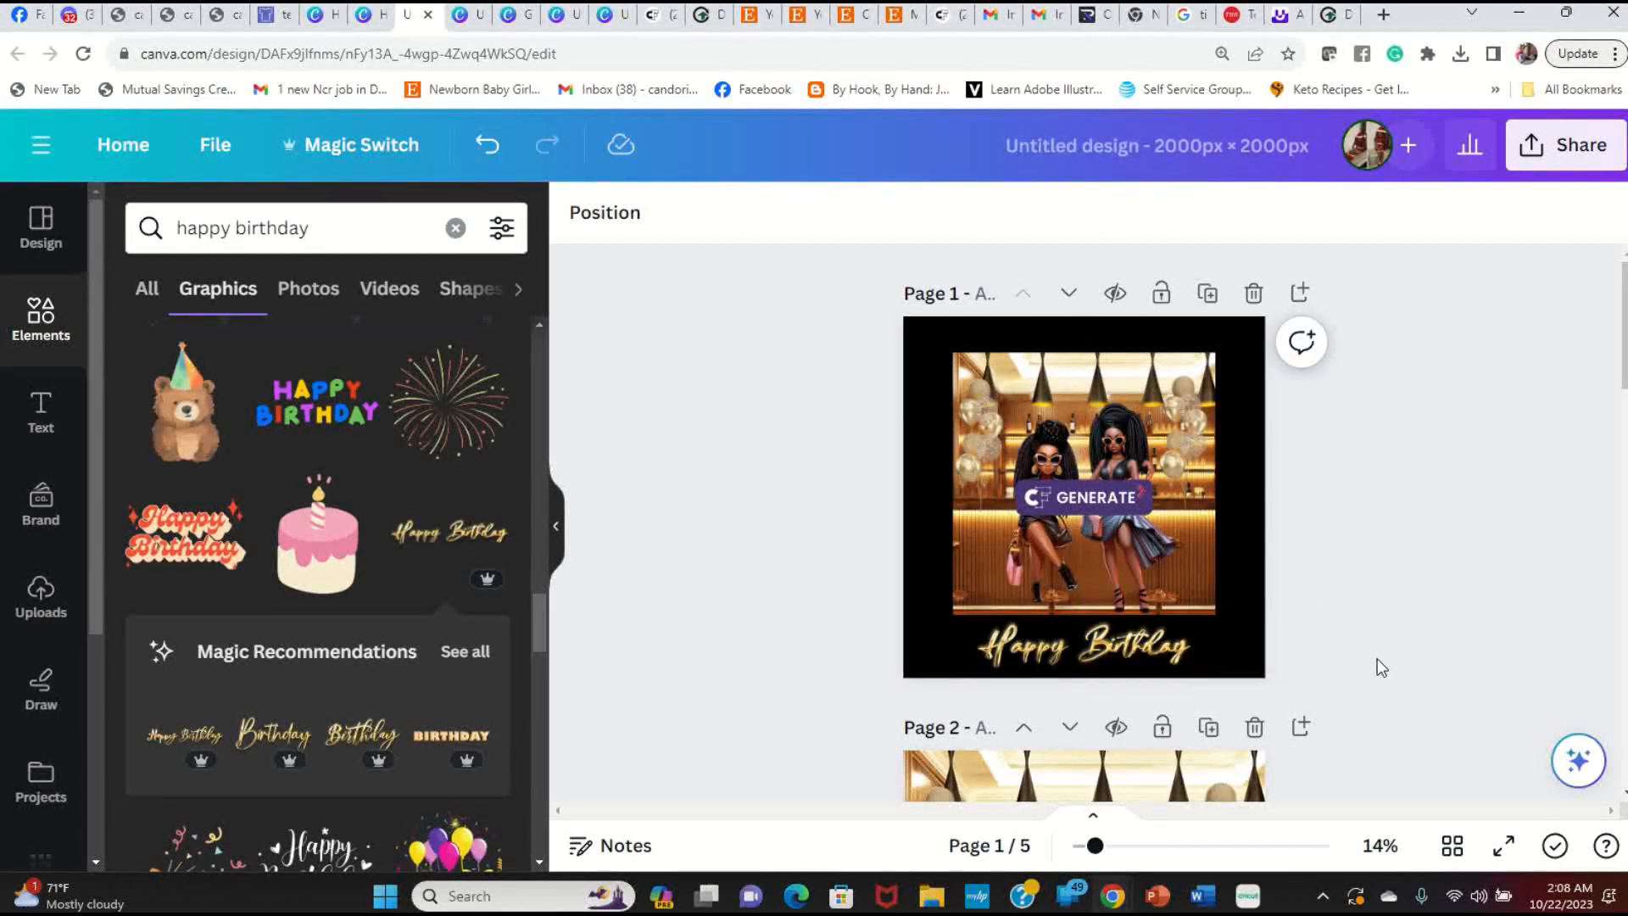
# Step: Preview page 1 full screen, then delete the GENERATE watermark from the bar scene
pyautogui.click(1505, 846)
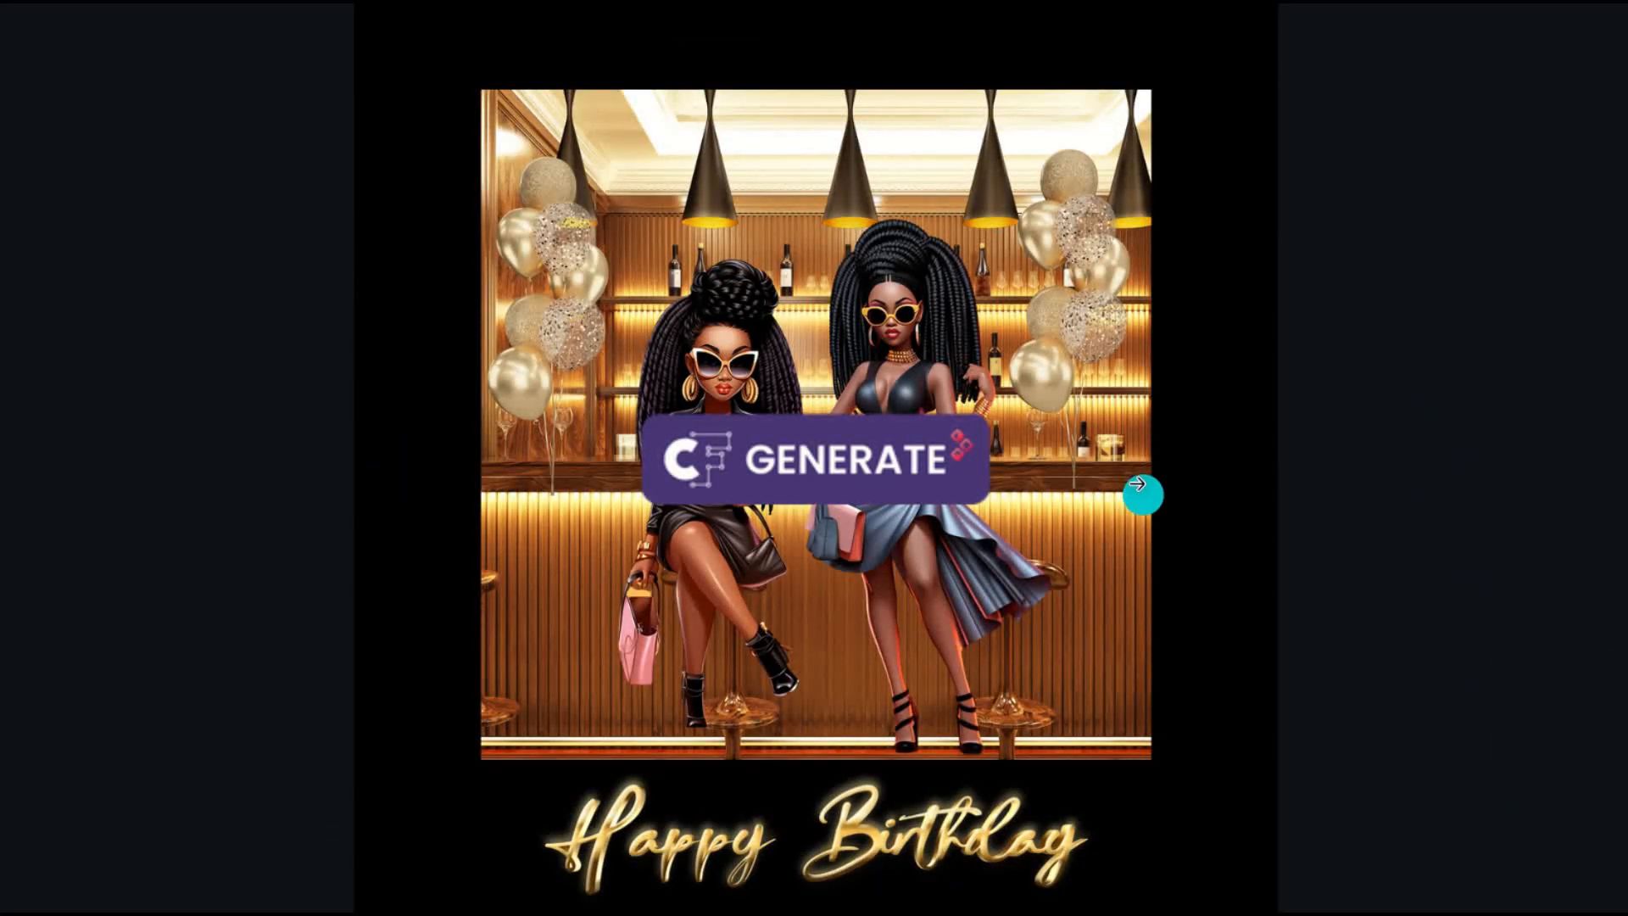
pyautogui.press('Escape')
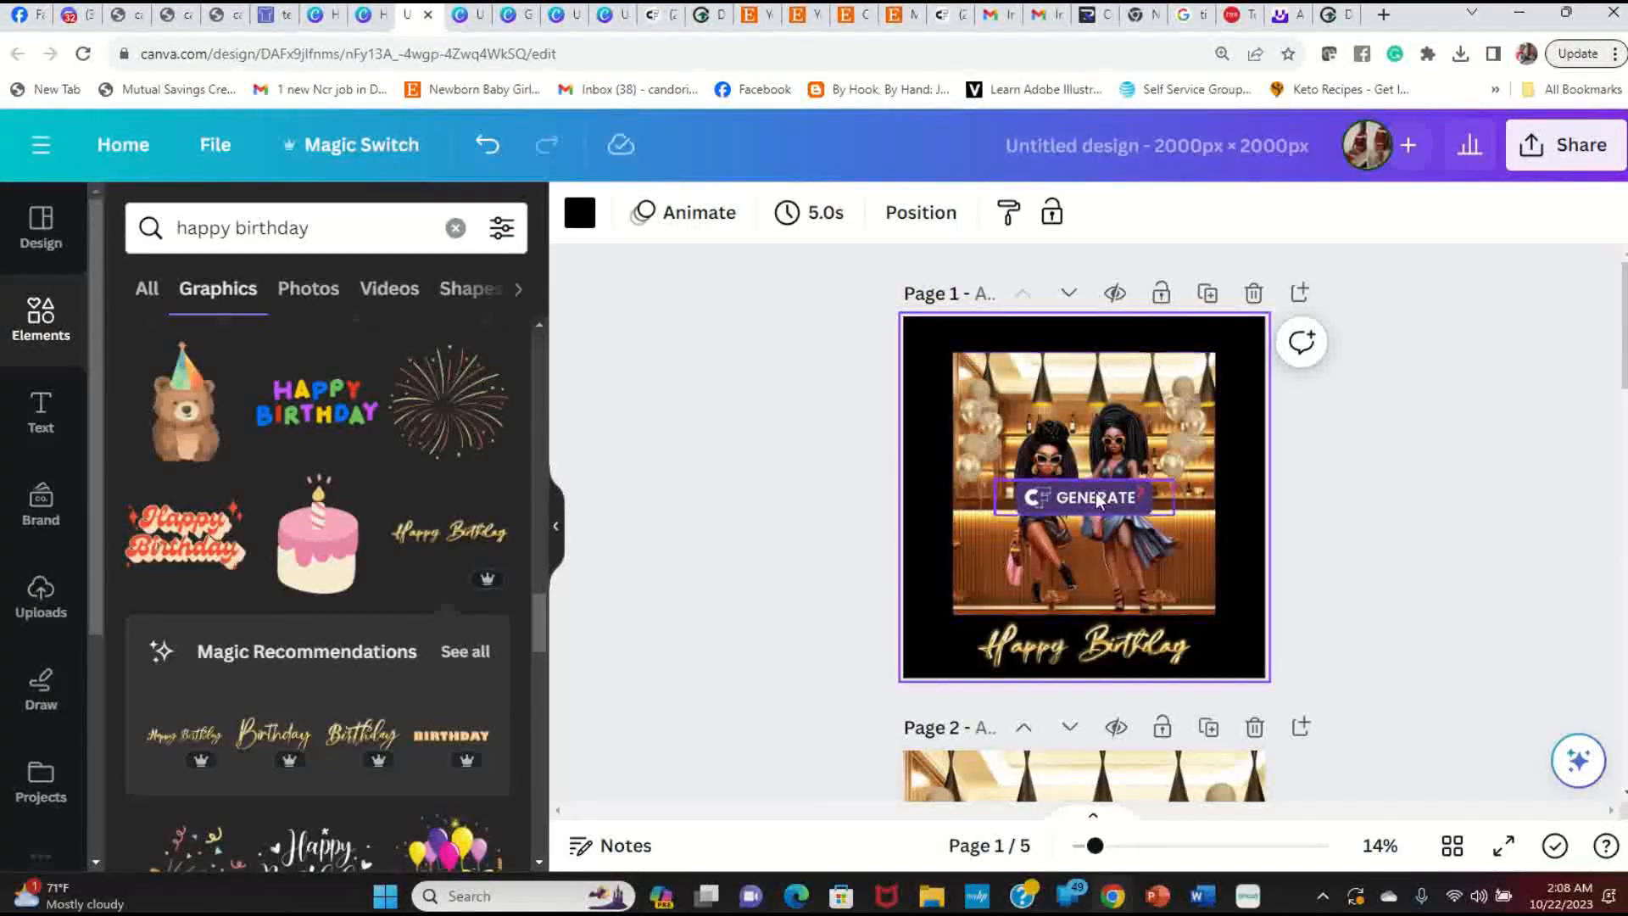
pyautogui.click(1464, 514)
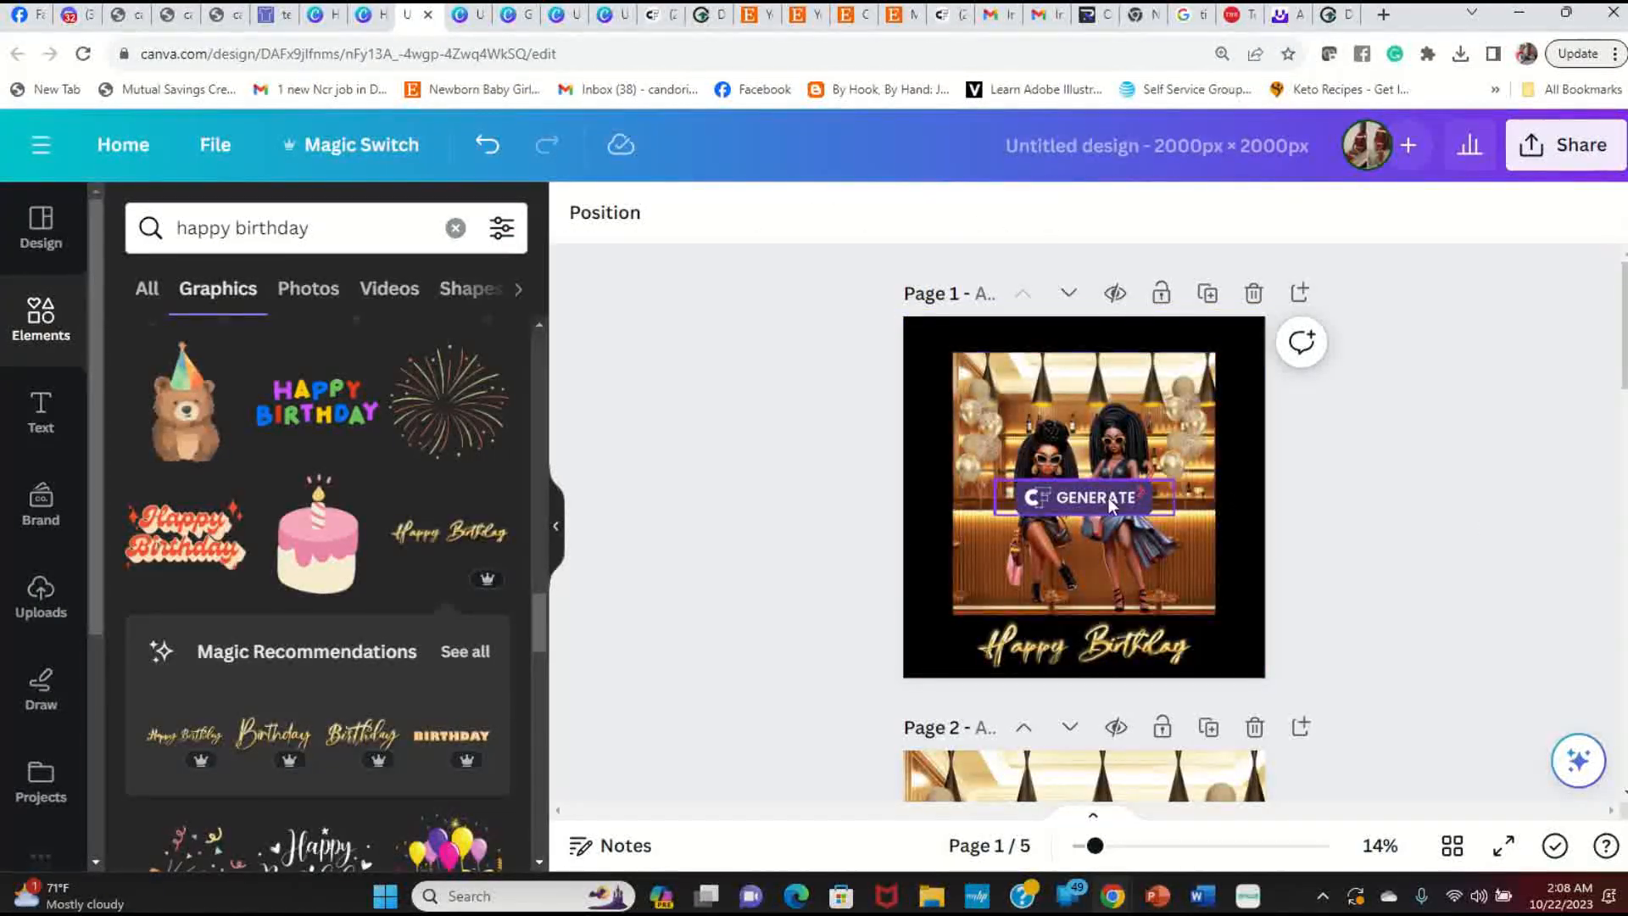
pyautogui.click(1109, 497)
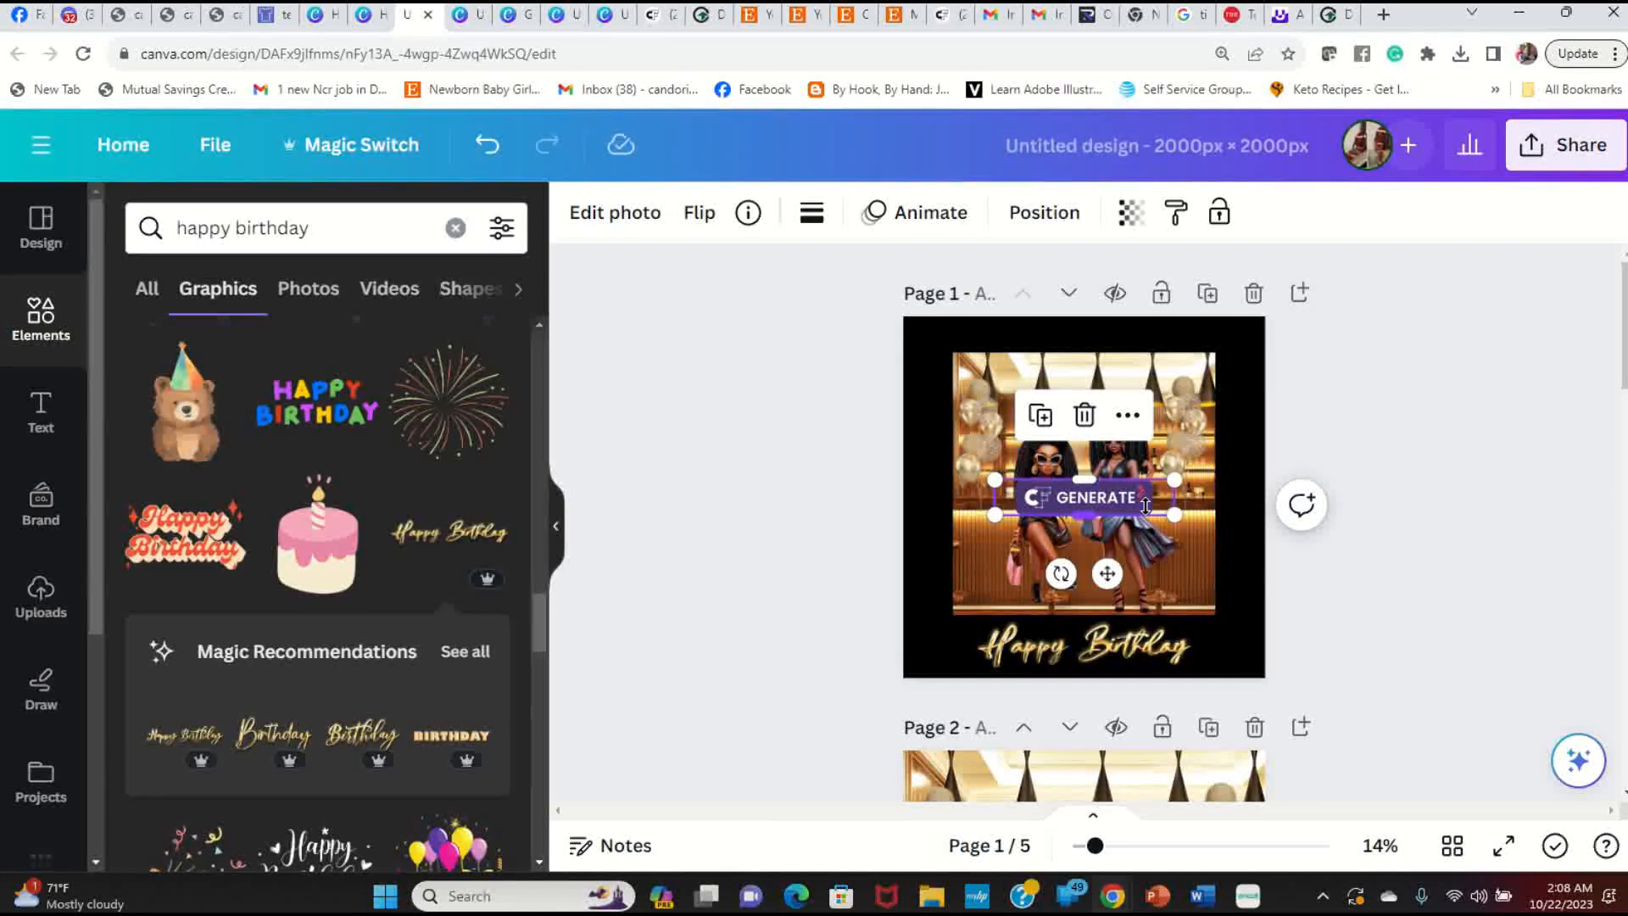
pyautogui.press('Delete')
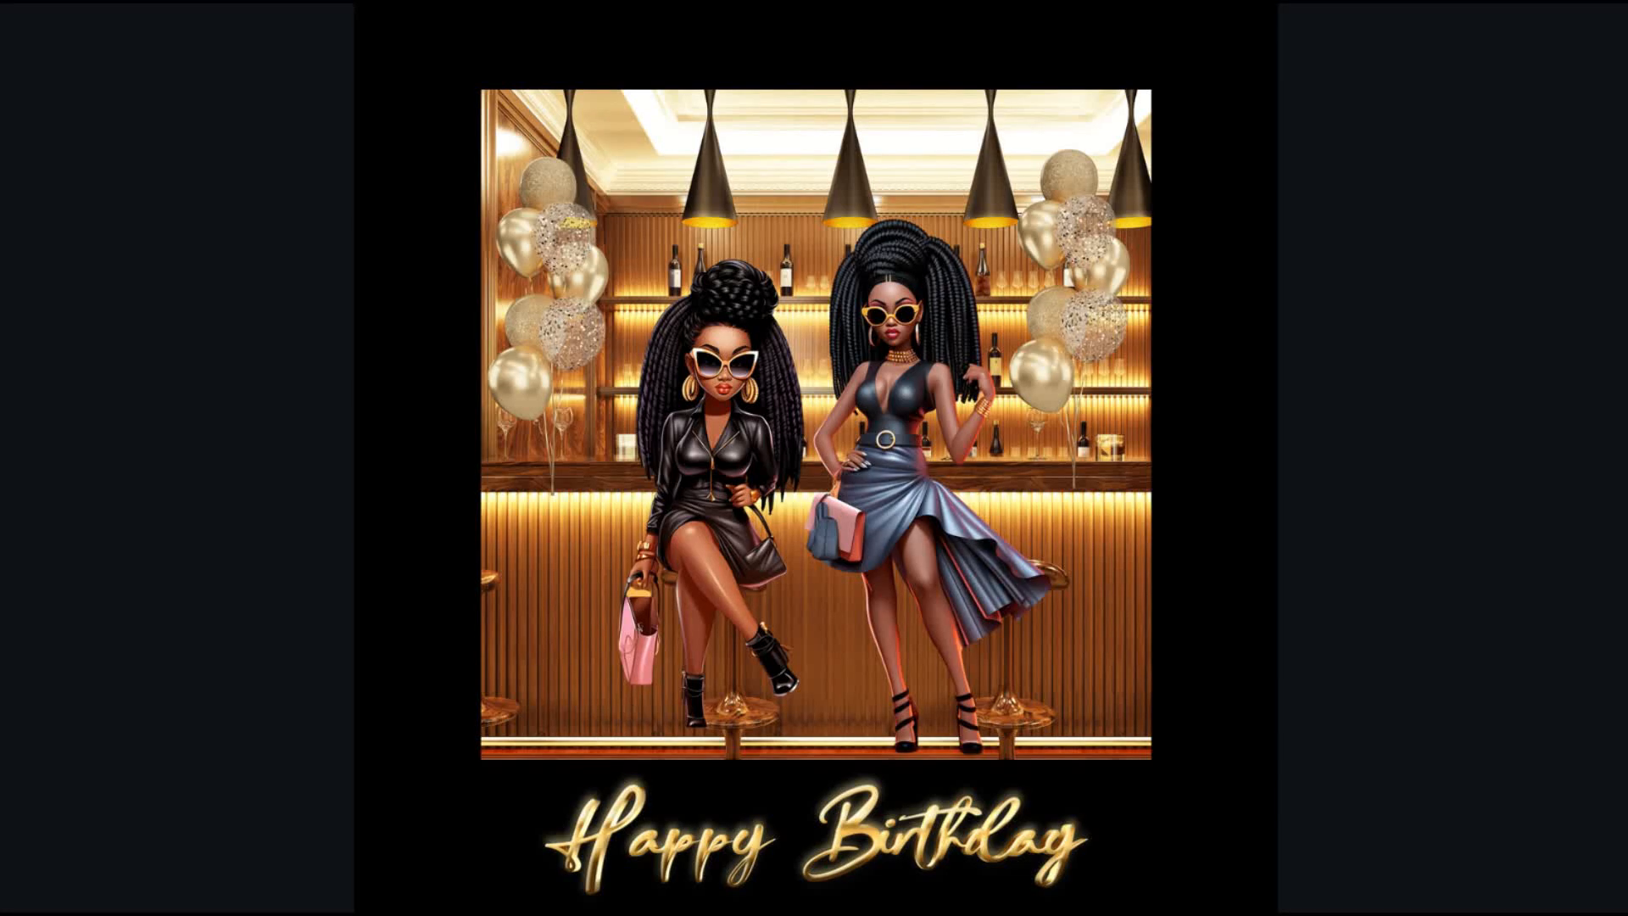
pyautogui.press('Escape')
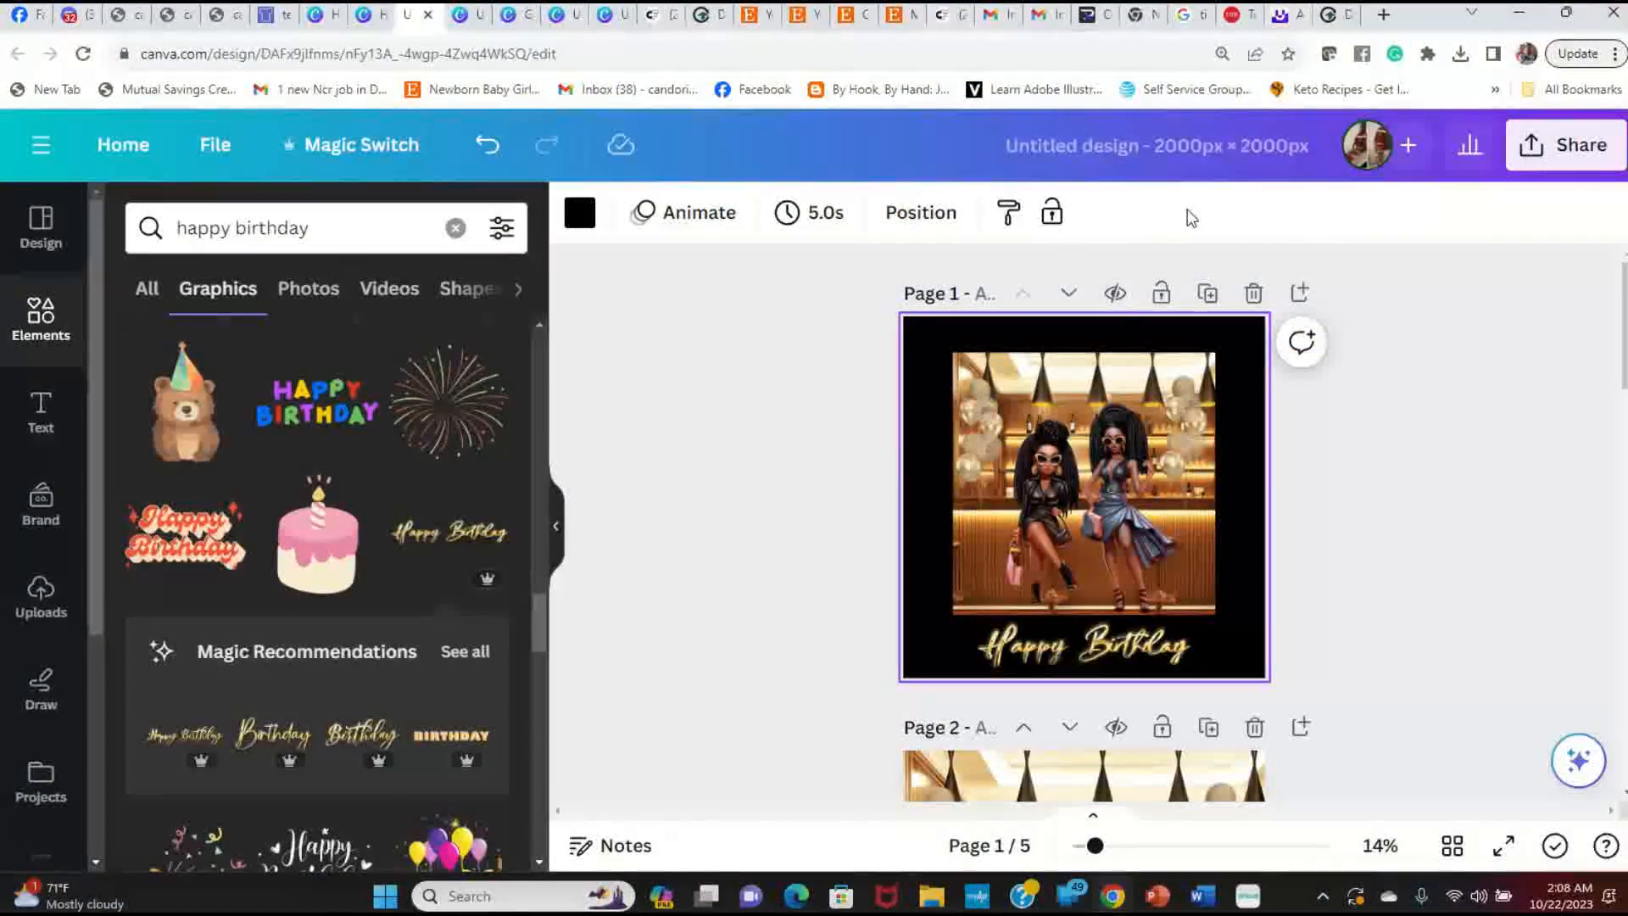
# Step: Duplicate the birthday page and give the copy a dark grey background
pyautogui.click(1208, 294)
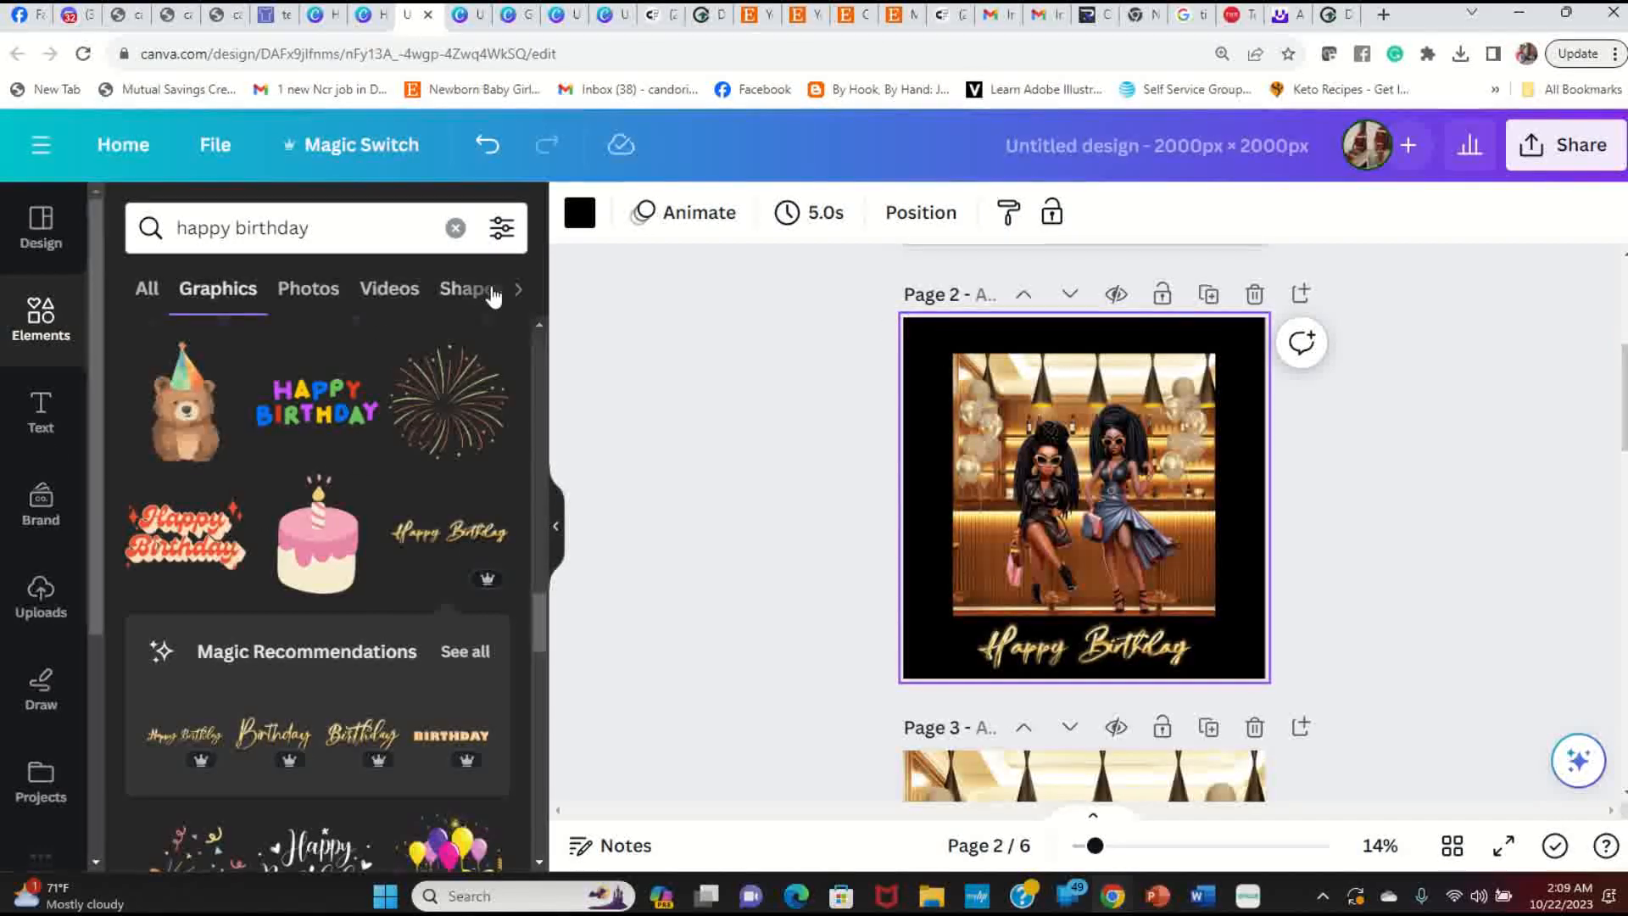
pyautogui.click(580, 212)
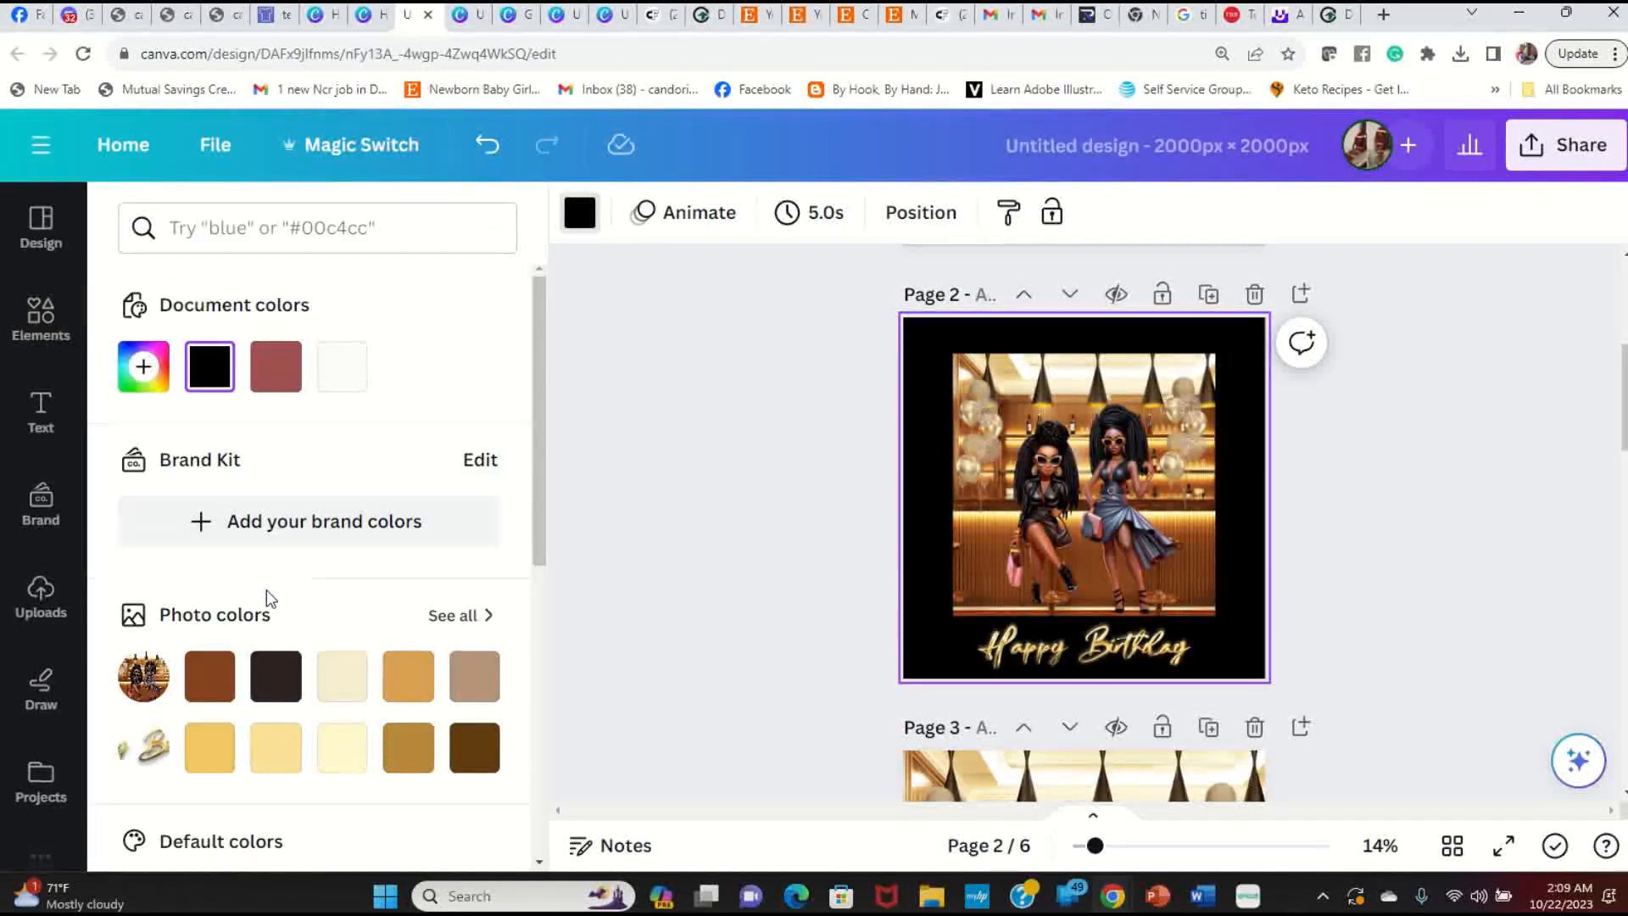
pyautogui.scroll(-5, 263, 599)
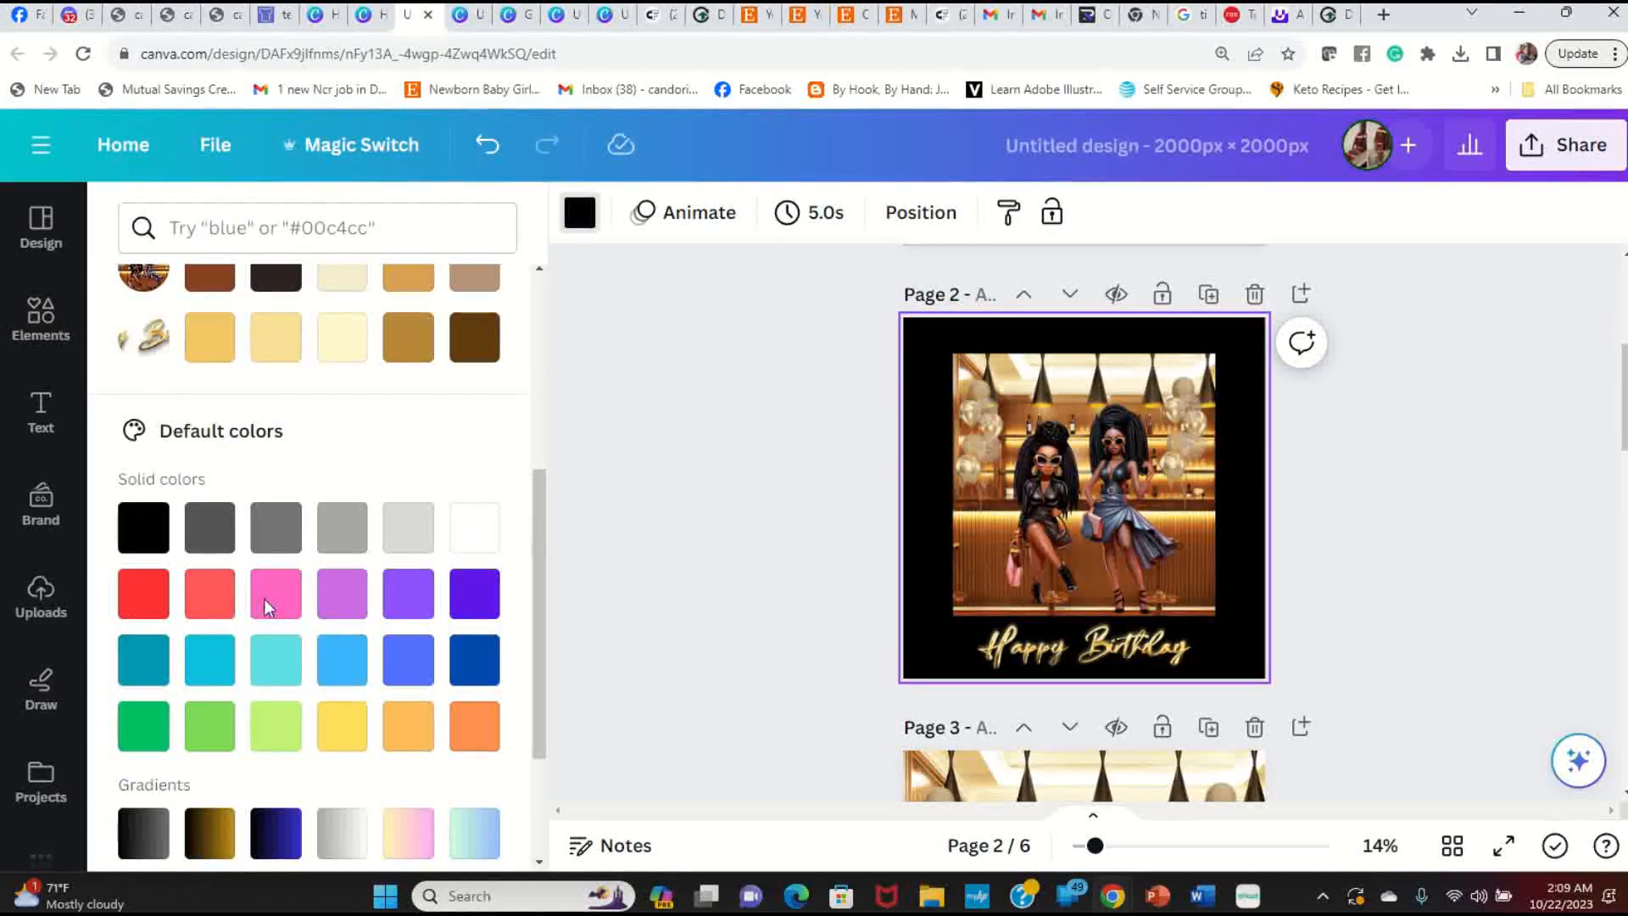
pyautogui.click(206, 543)
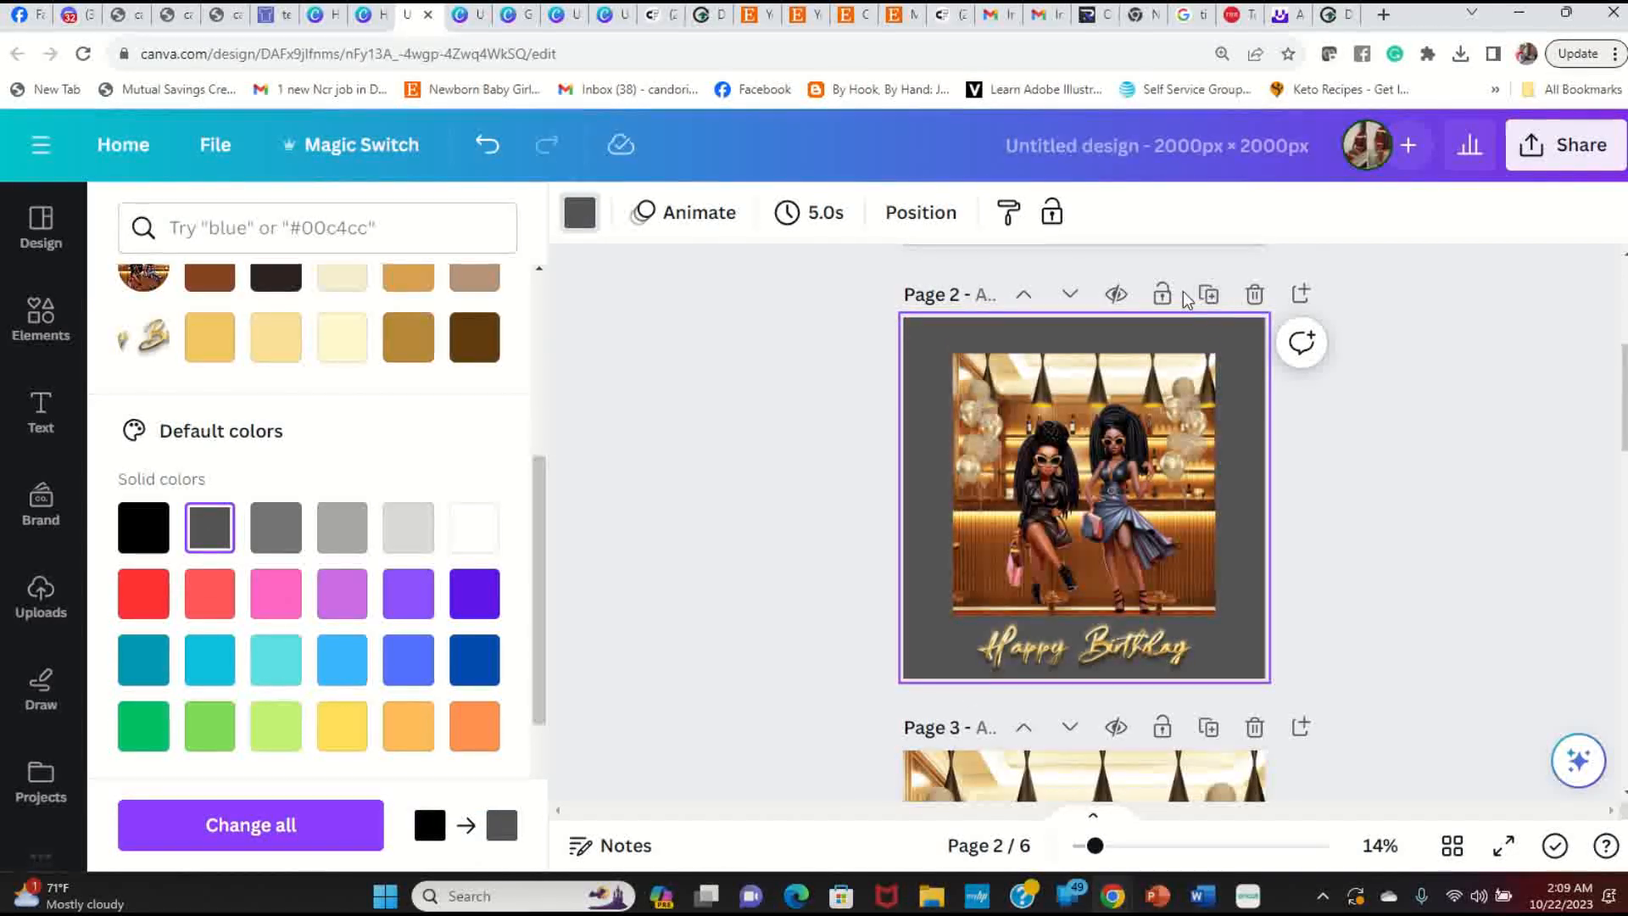
# Step: Duplicate the dark grey page with a black-to-blue gradient background and preview it full screen
pyautogui.click(1209, 294)
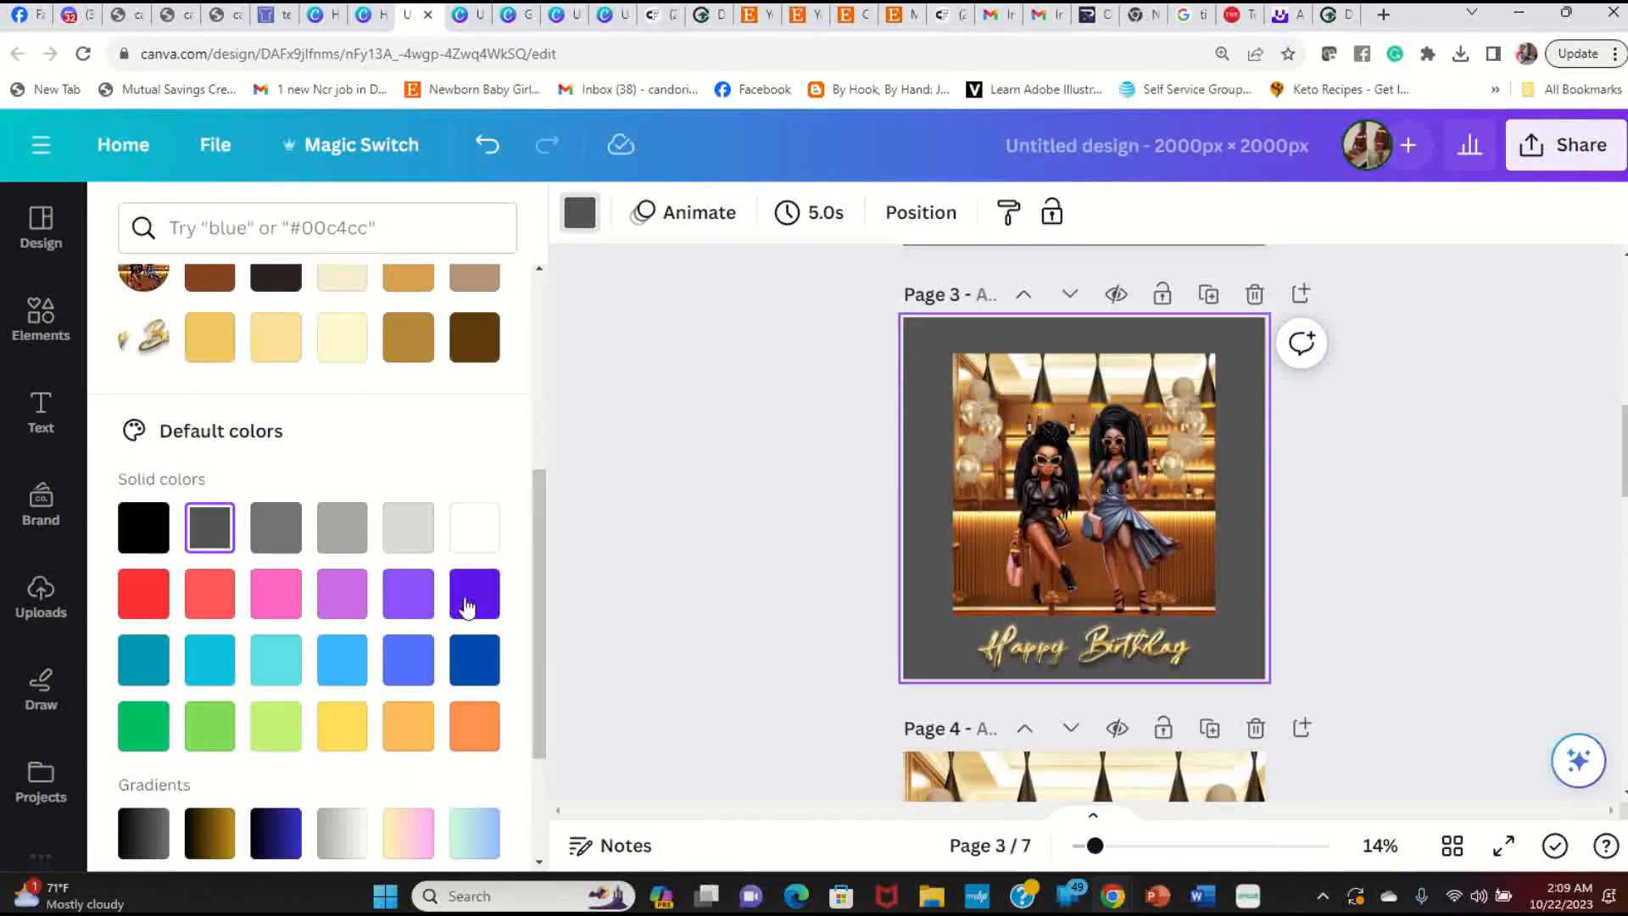
pyautogui.click(275, 832)
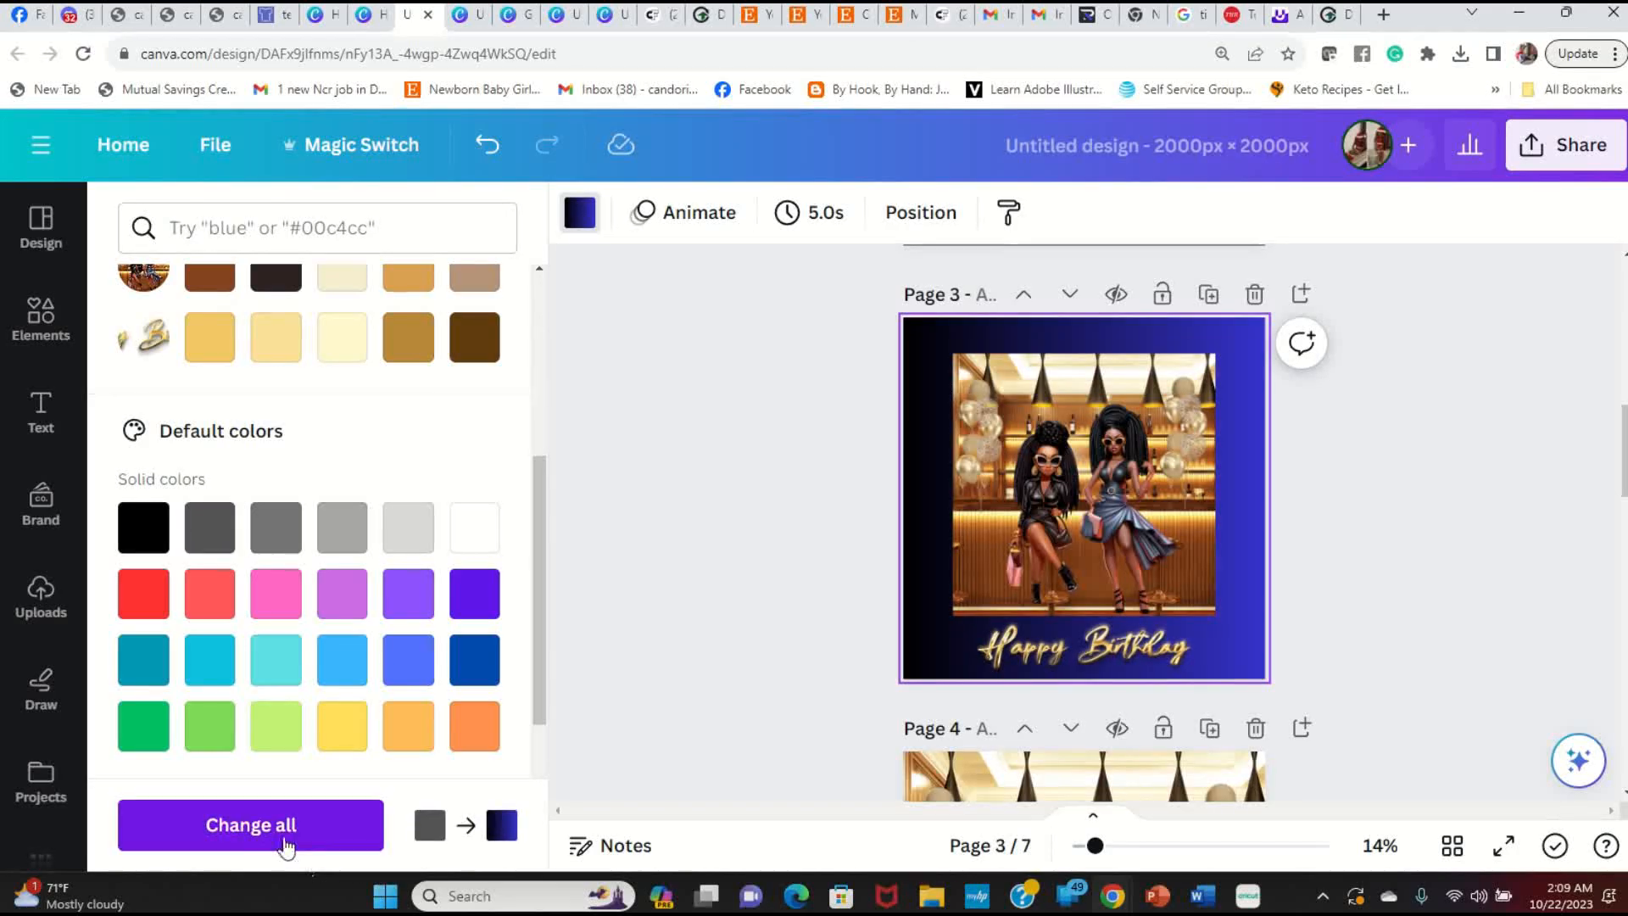
pyautogui.click(1504, 845)
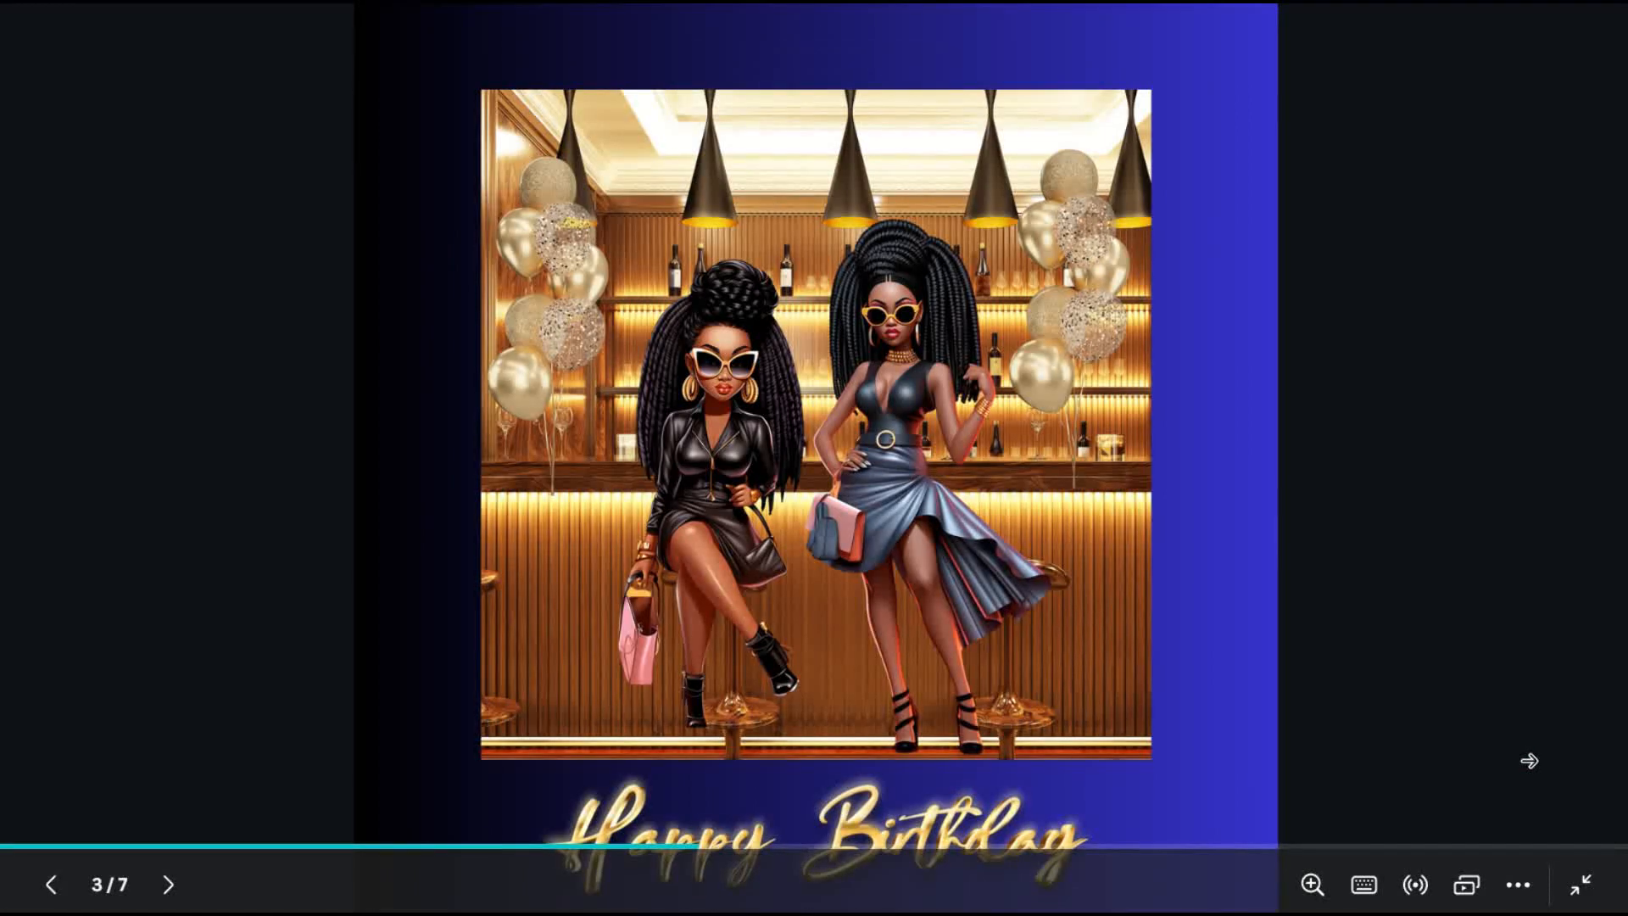
# Step: Present page 7 full screen and advance to the 'MAKE IT Happen AND SHOCK the world' quote
pyautogui.press('Escape')
pyautogui.scroll(-15, 1152, 701)
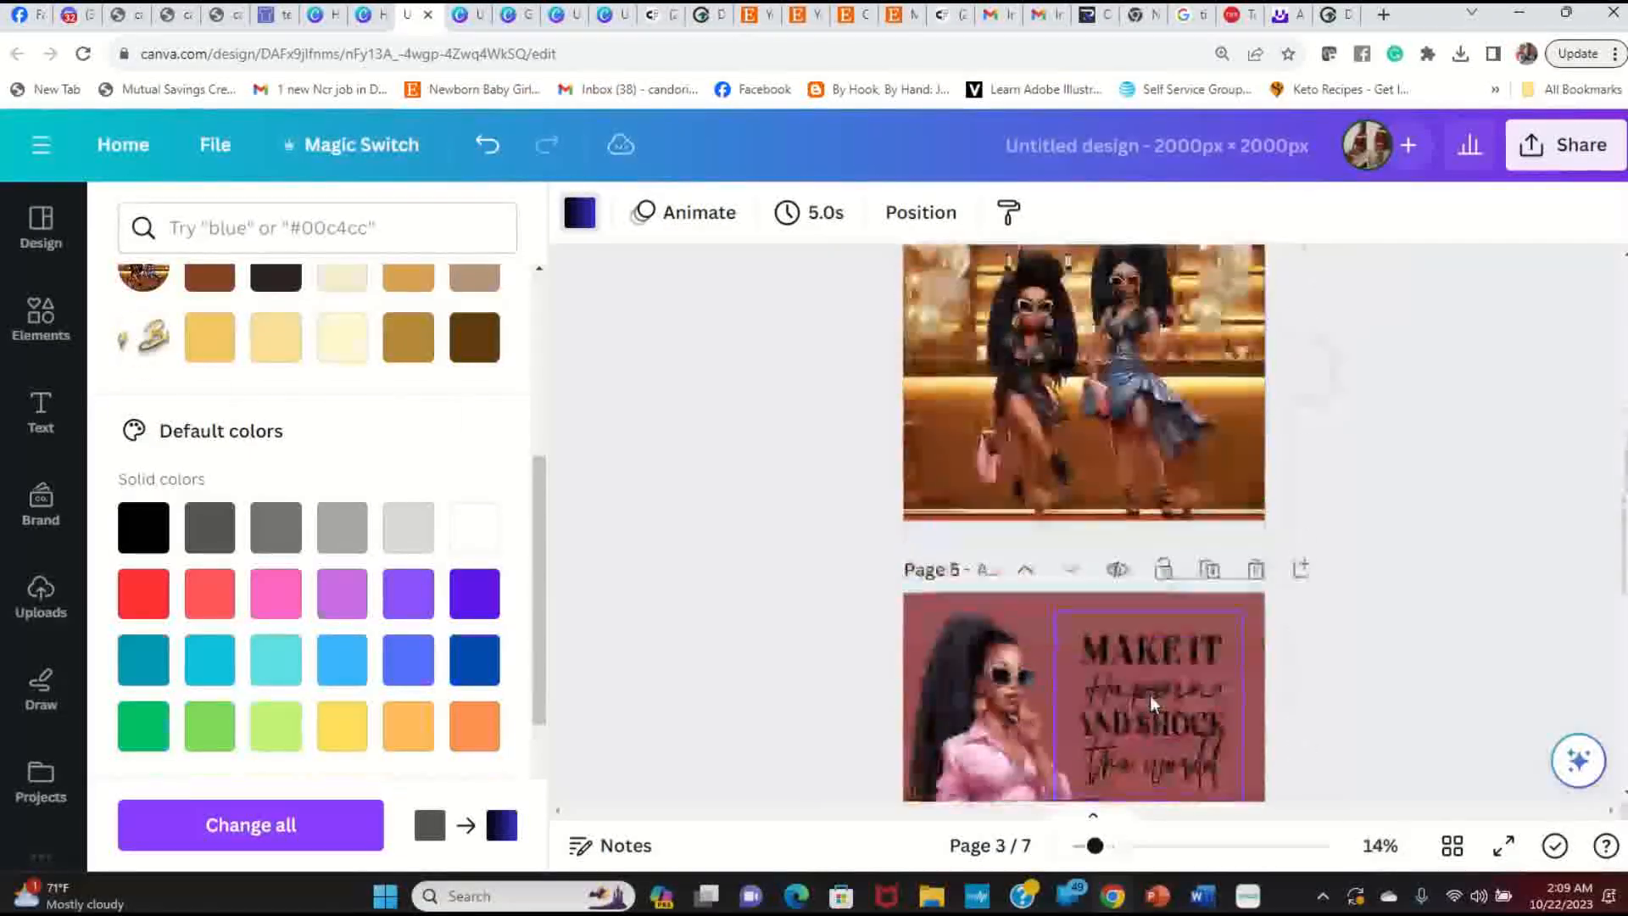
pyautogui.scroll(-6, 1152, 704)
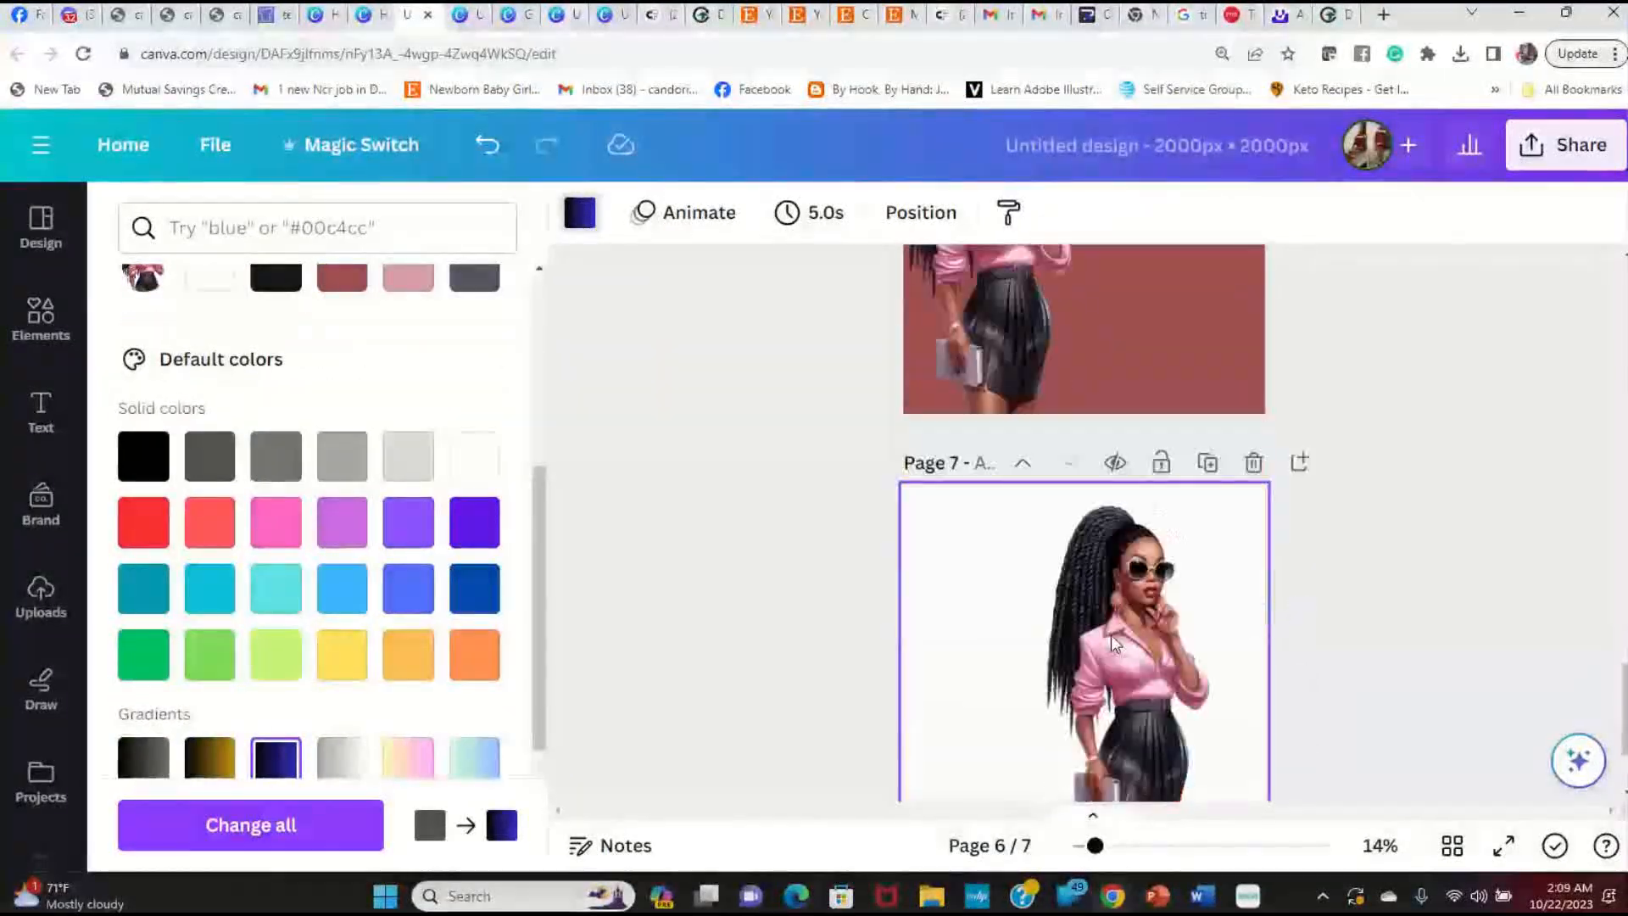
pyautogui.click(1503, 845)
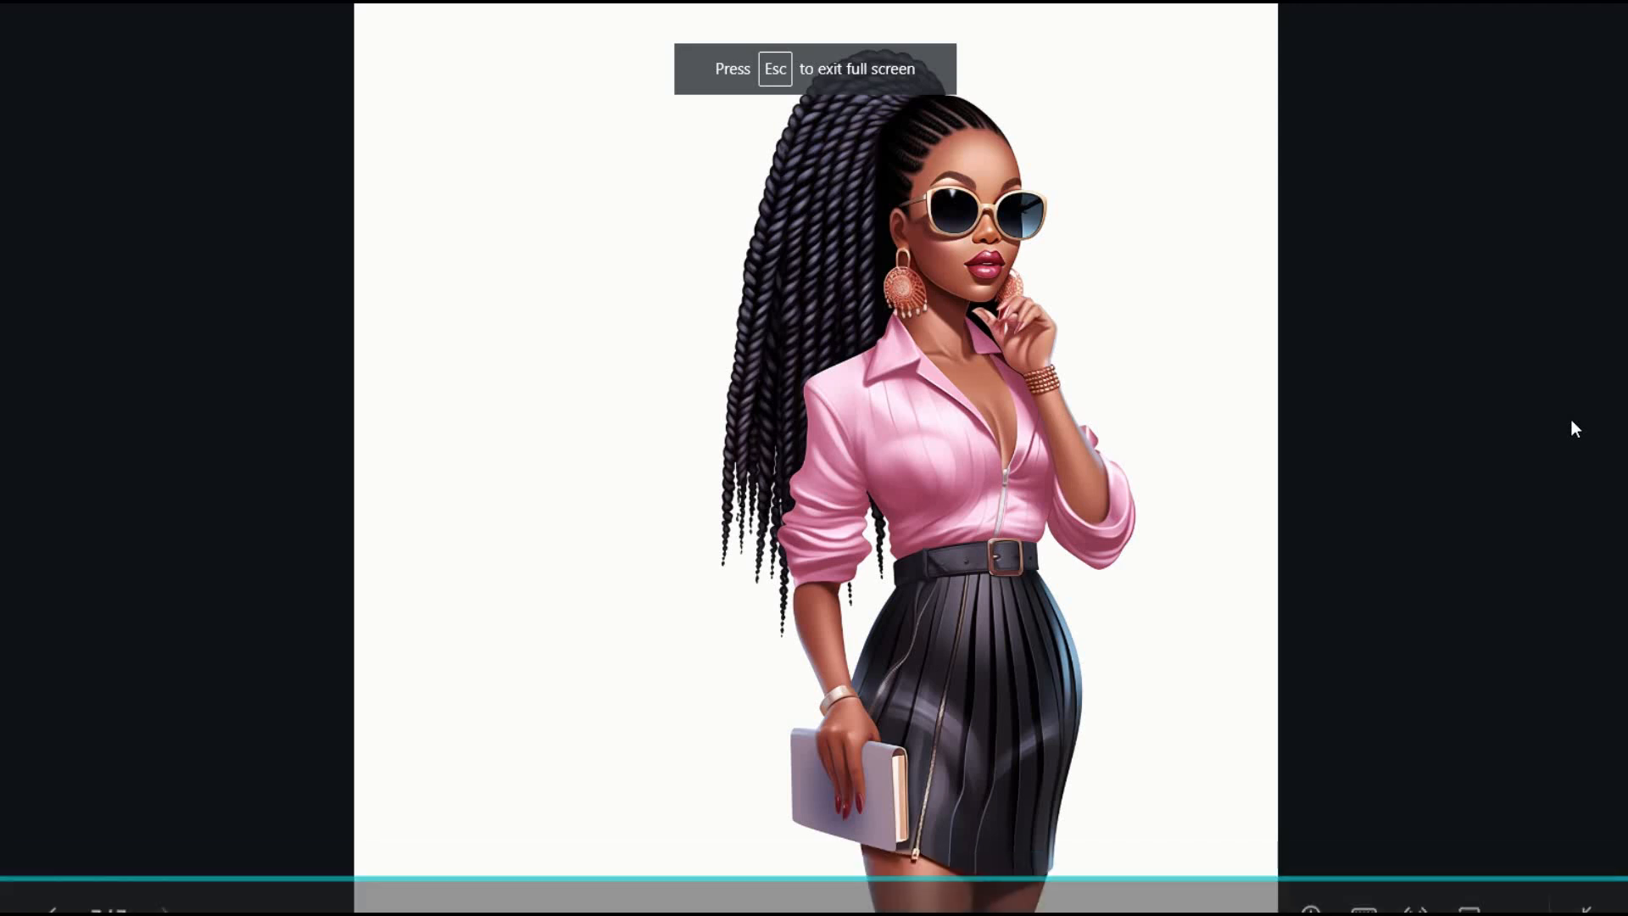
pyautogui.press('Right')
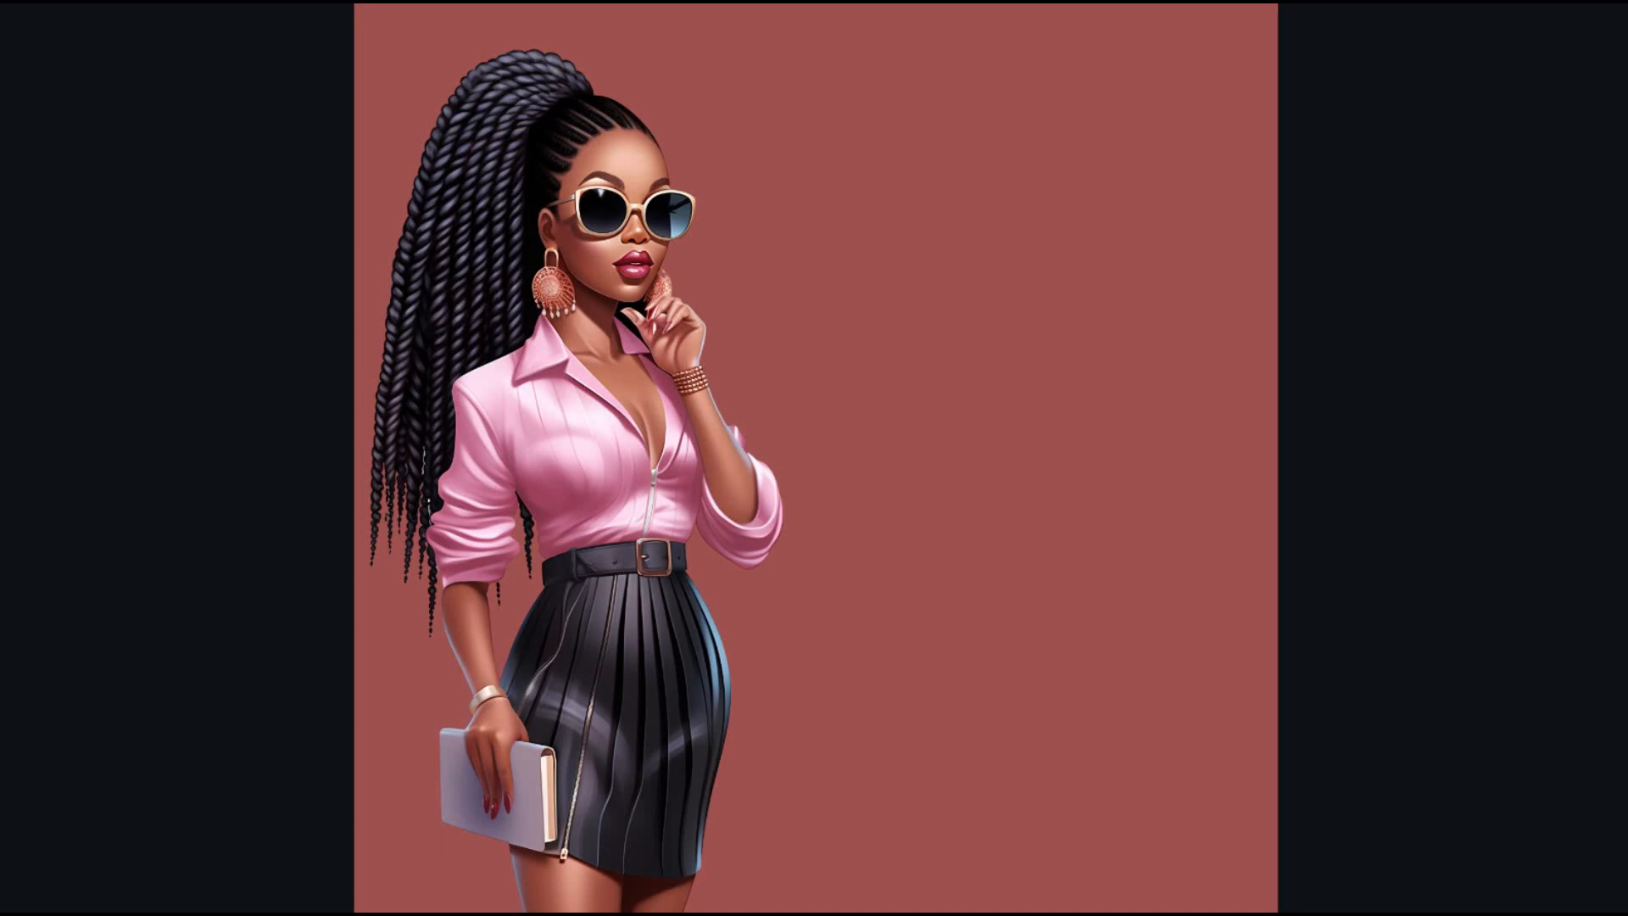
pyautogui.press('Right')
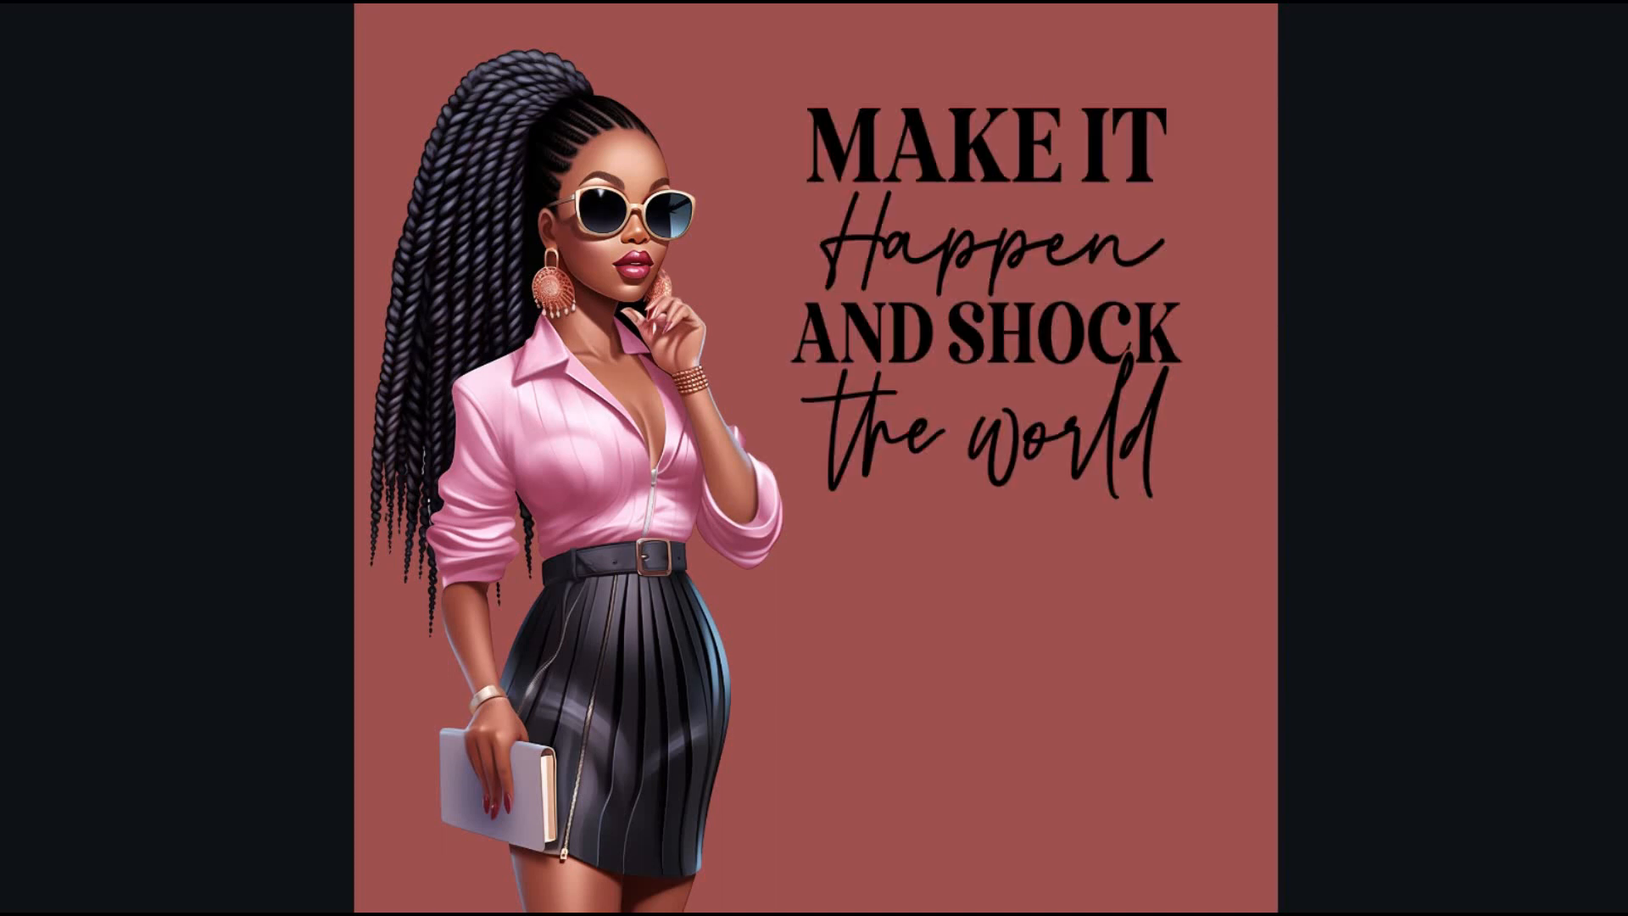
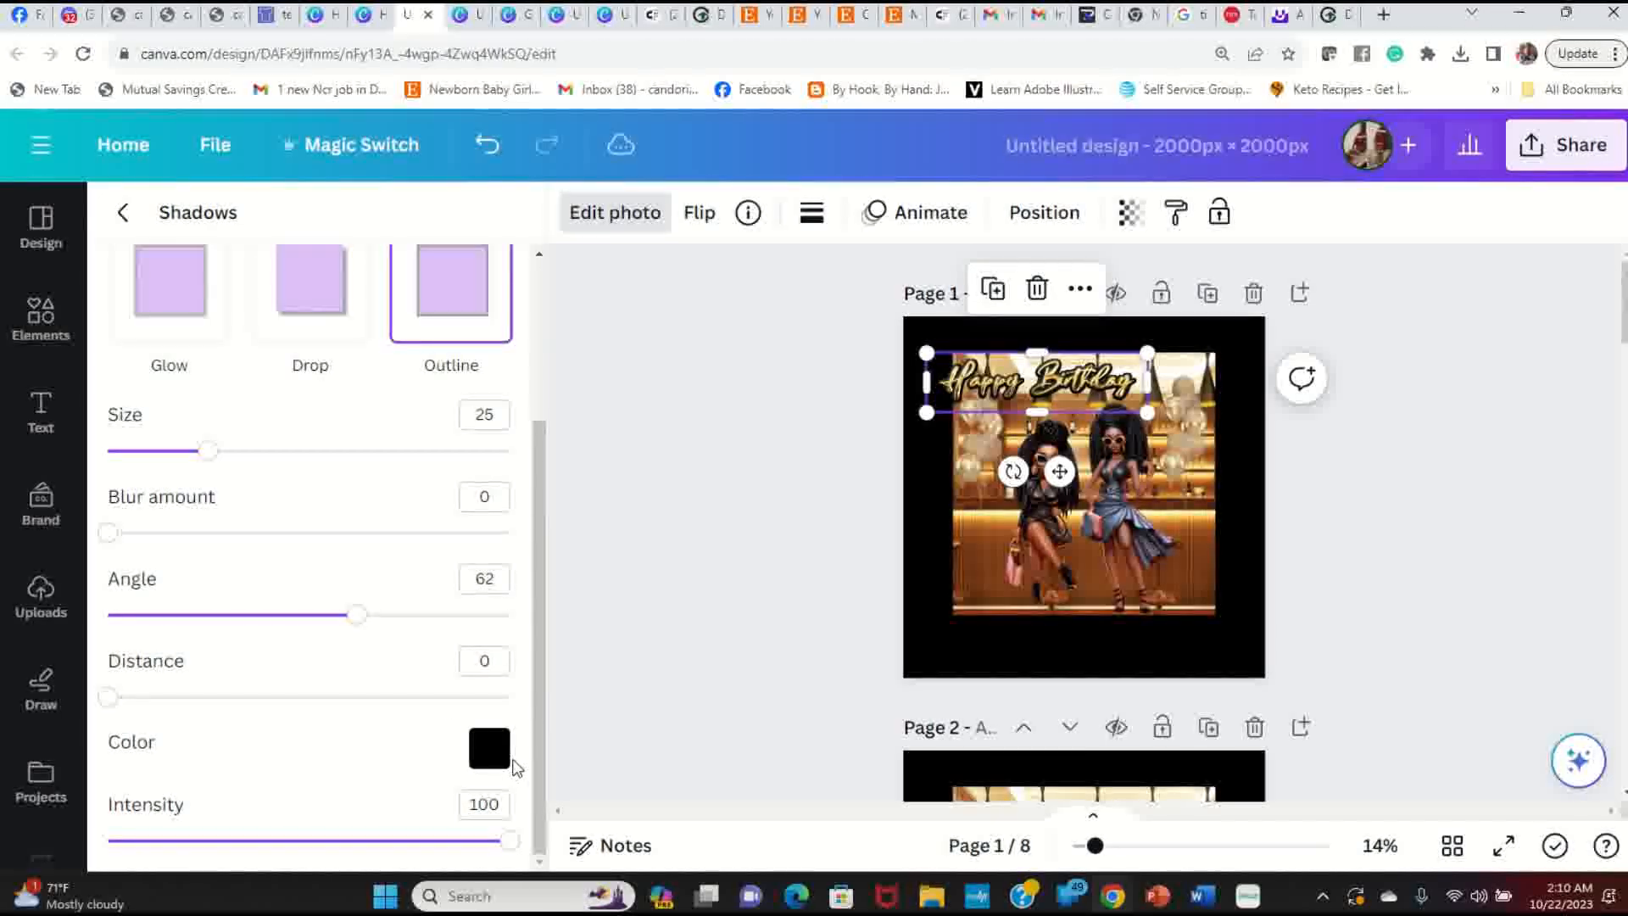
# Step: Change the Happy Birthday text's outline shadow colour from black to dark brown #694B4B
pyautogui.click(497, 759)
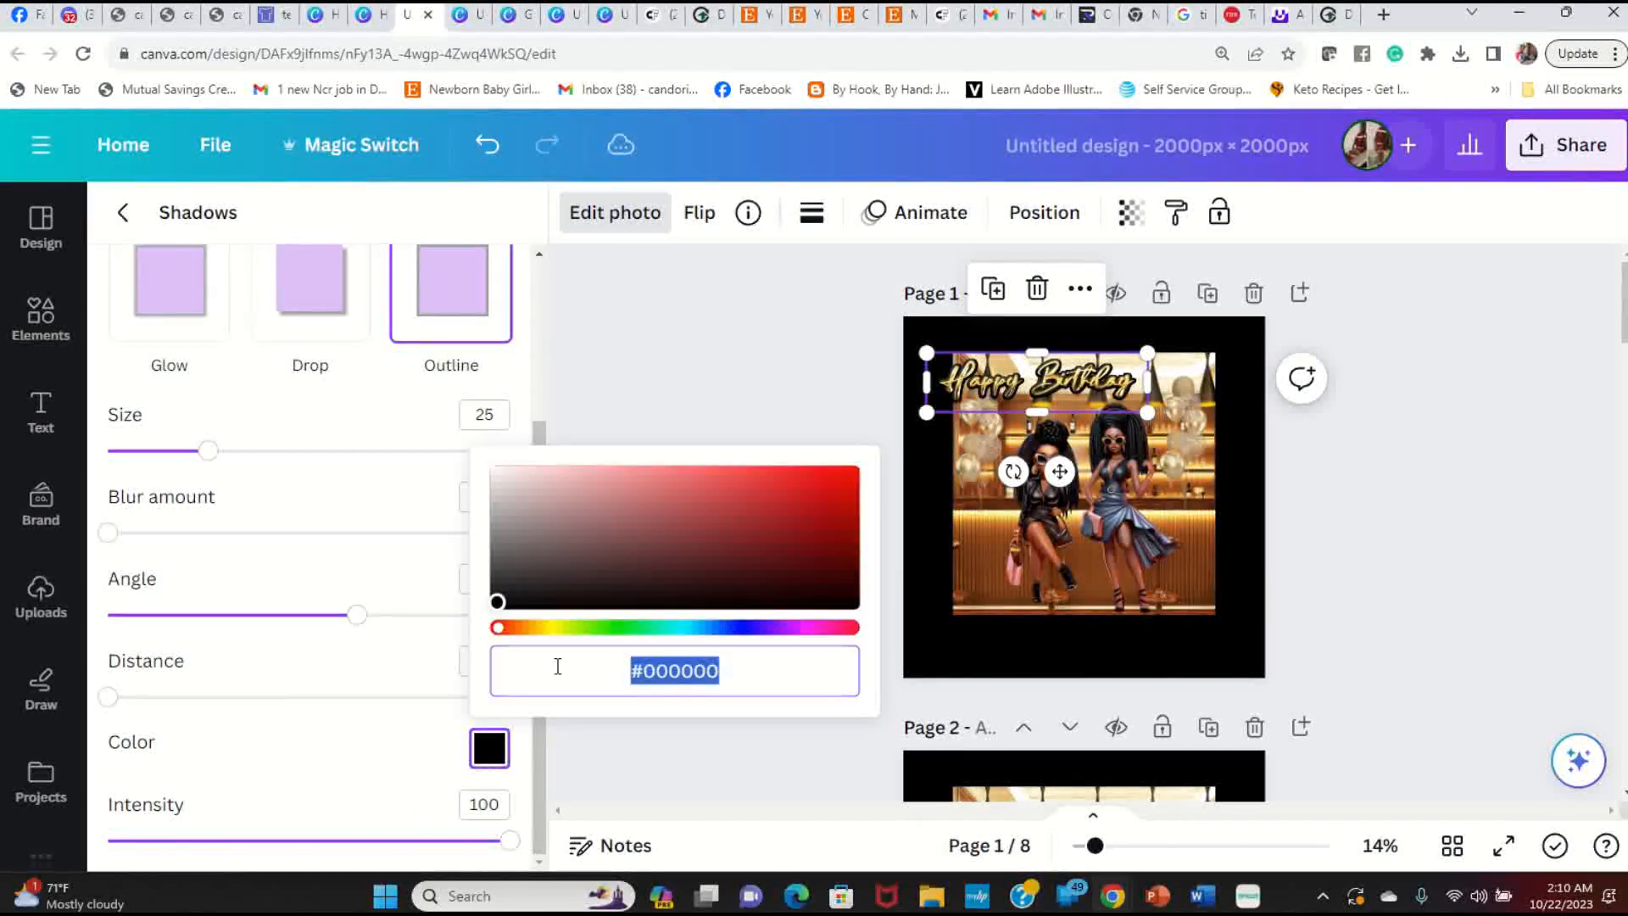
pyautogui.click(816, 496)
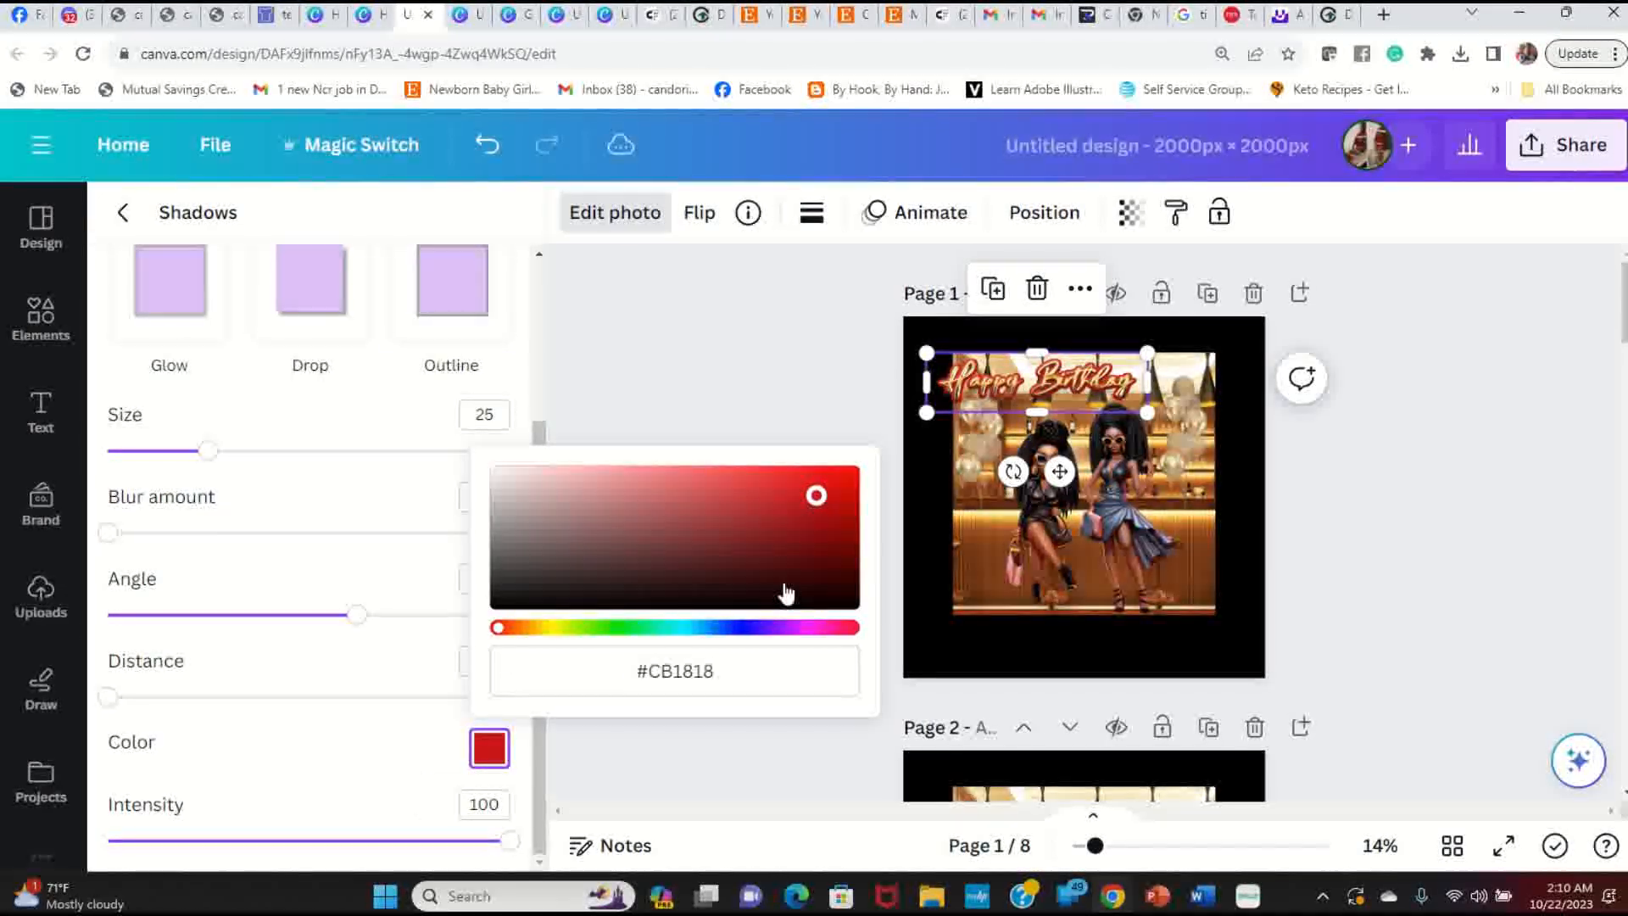
pyautogui.click(524, 536)
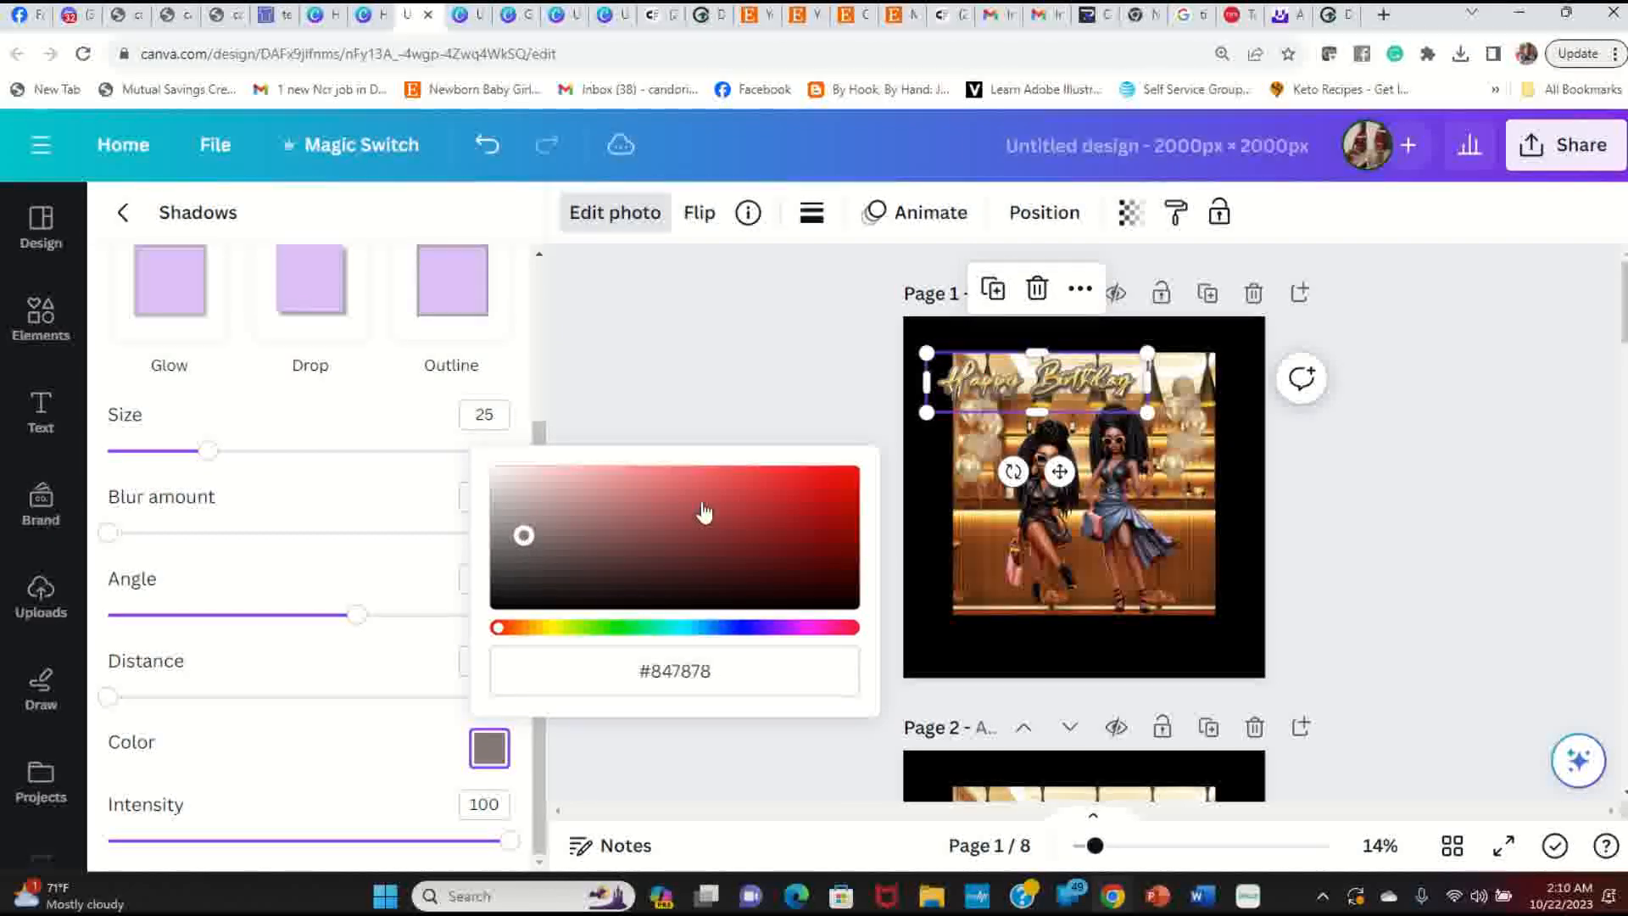
pyautogui.click(765, 476)
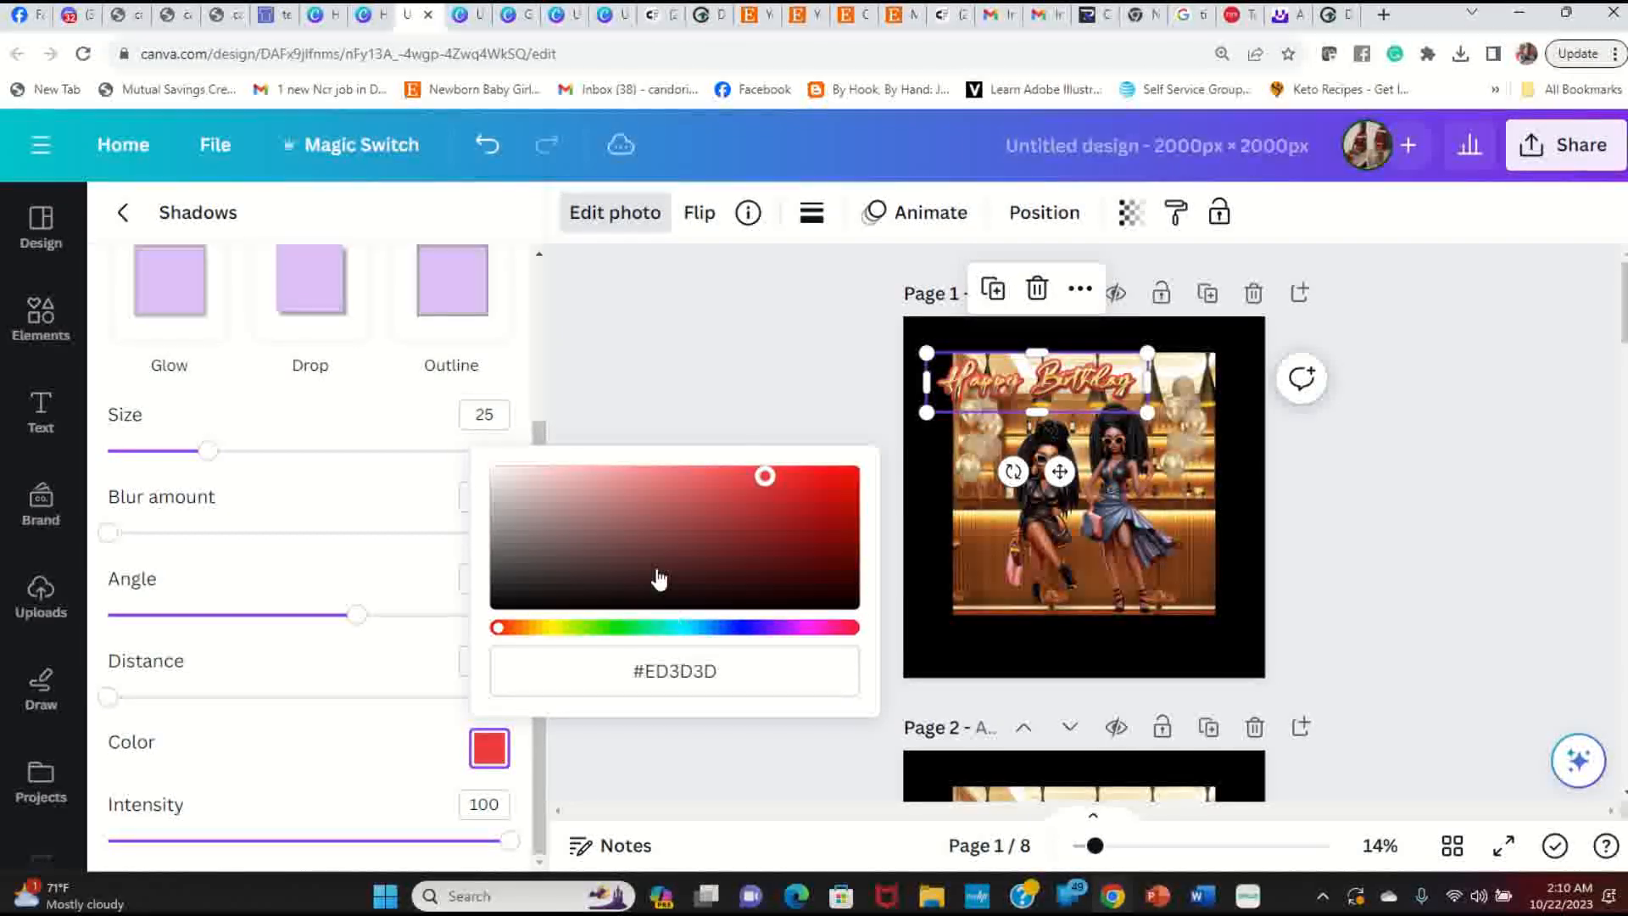
pyautogui.click(596, 551)
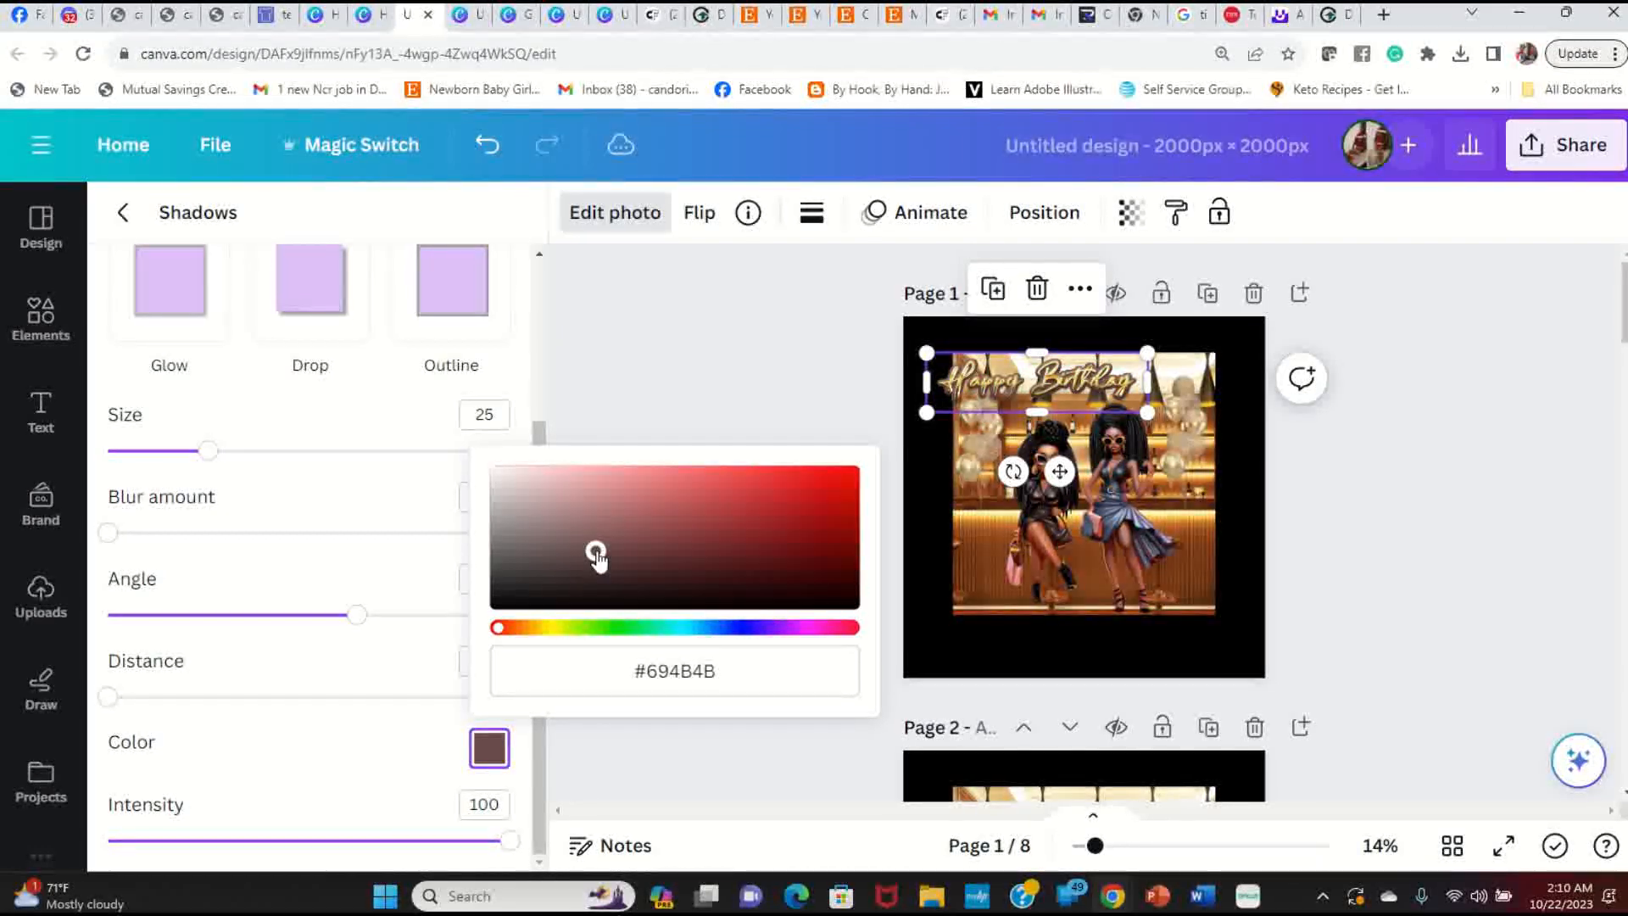
pyautogui.click(1432, 520)
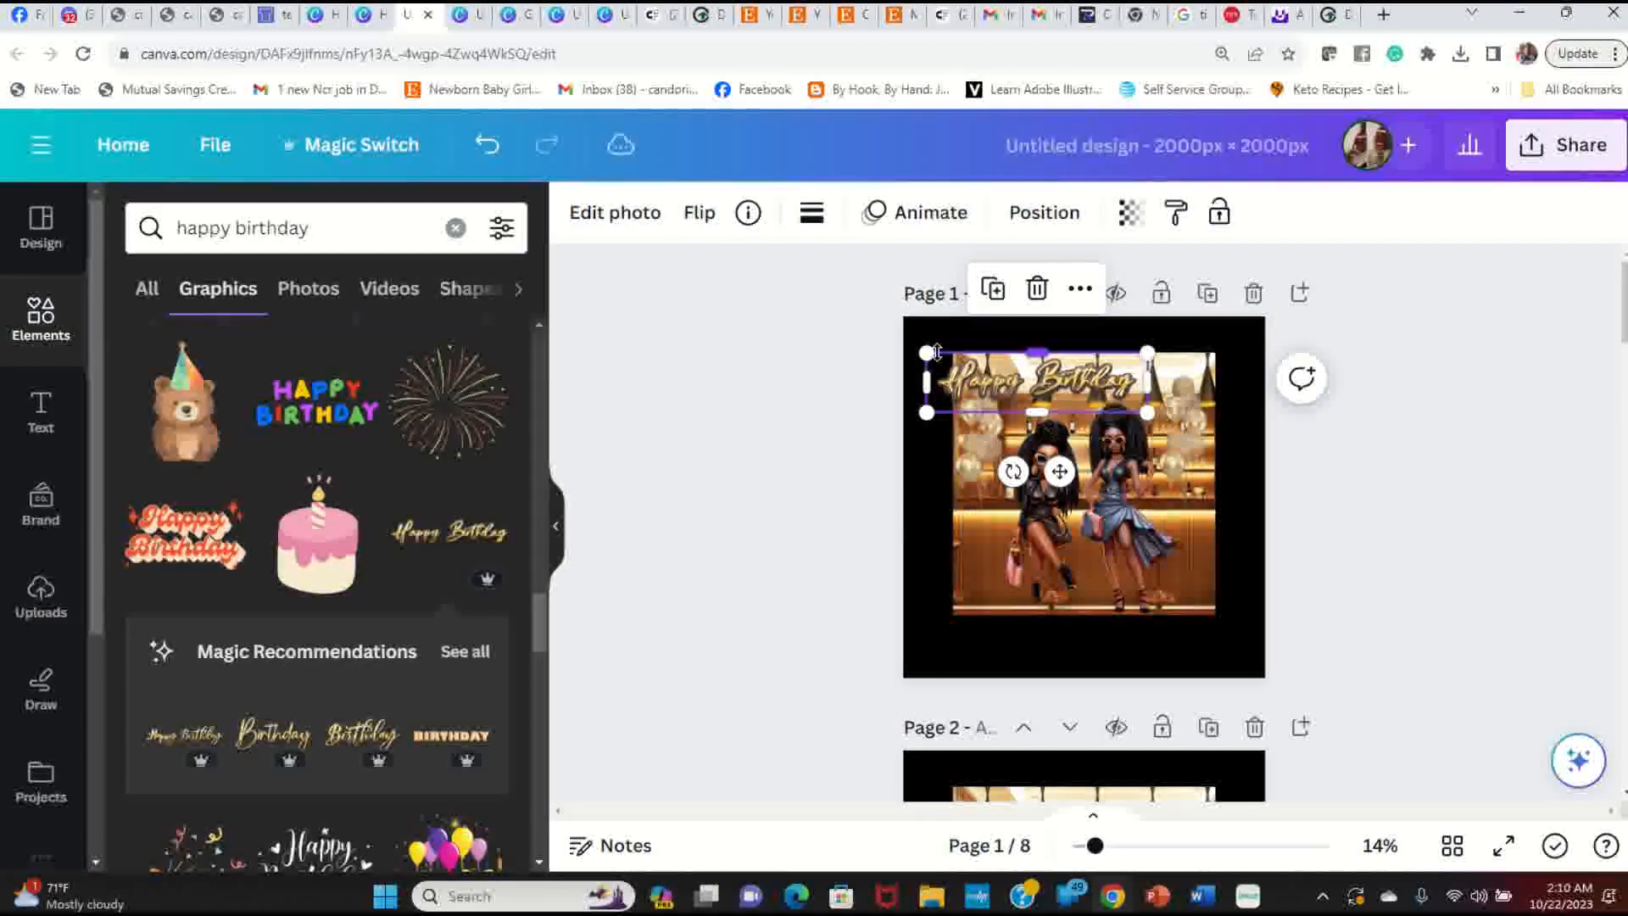
# Step: Tilt the Happy Birthday graphic counter-clockwise, enlarge it, and preview the page full screen
pyautogui.moveTo(1014, 472); pyautogui.dragTo(1052, 502)
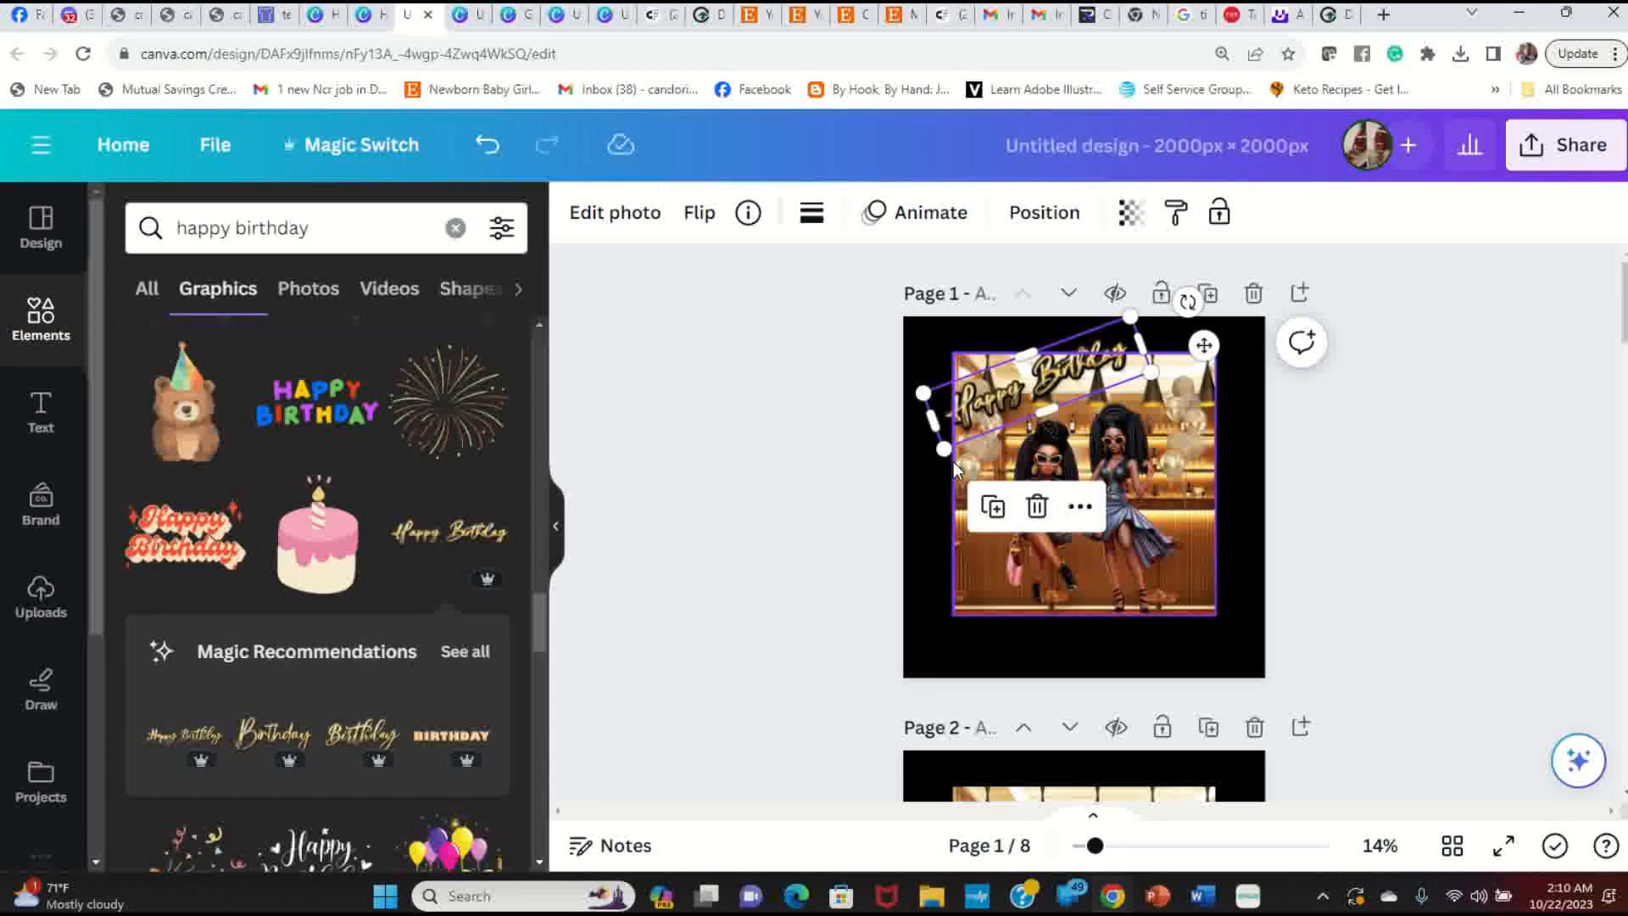
pyautogui.moveTo(946, 452); pyautogui.dragTo(916, 480)
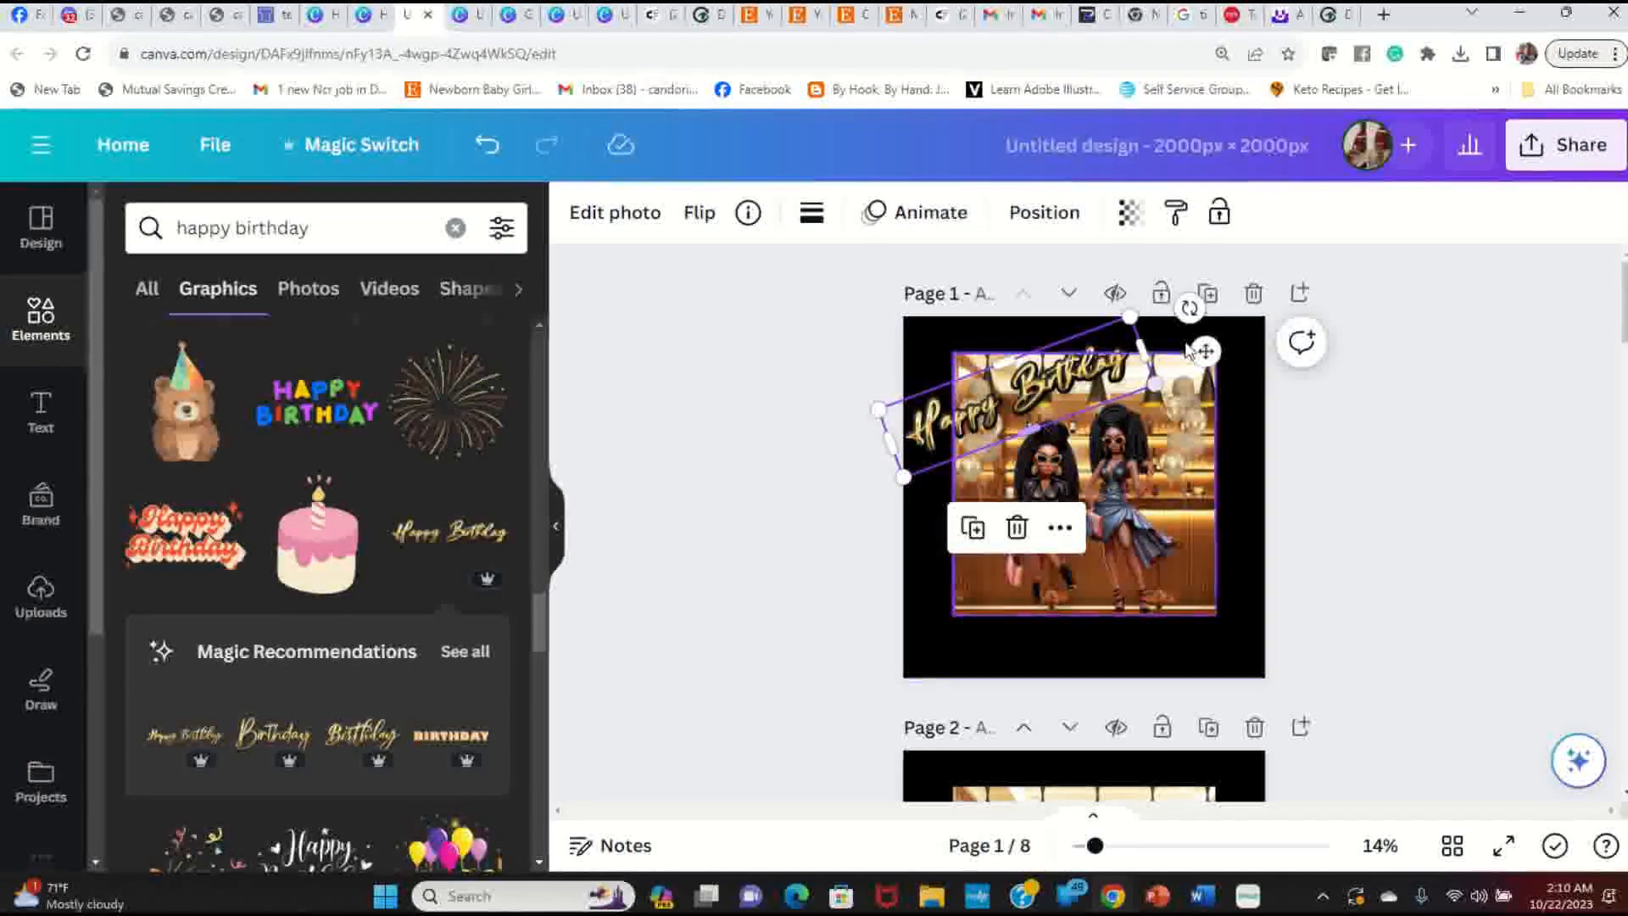
pyautogui.moveTo(1153, 386); pyautogui.dragTo(1194, 384)
pyautogui.click(1458, 471)
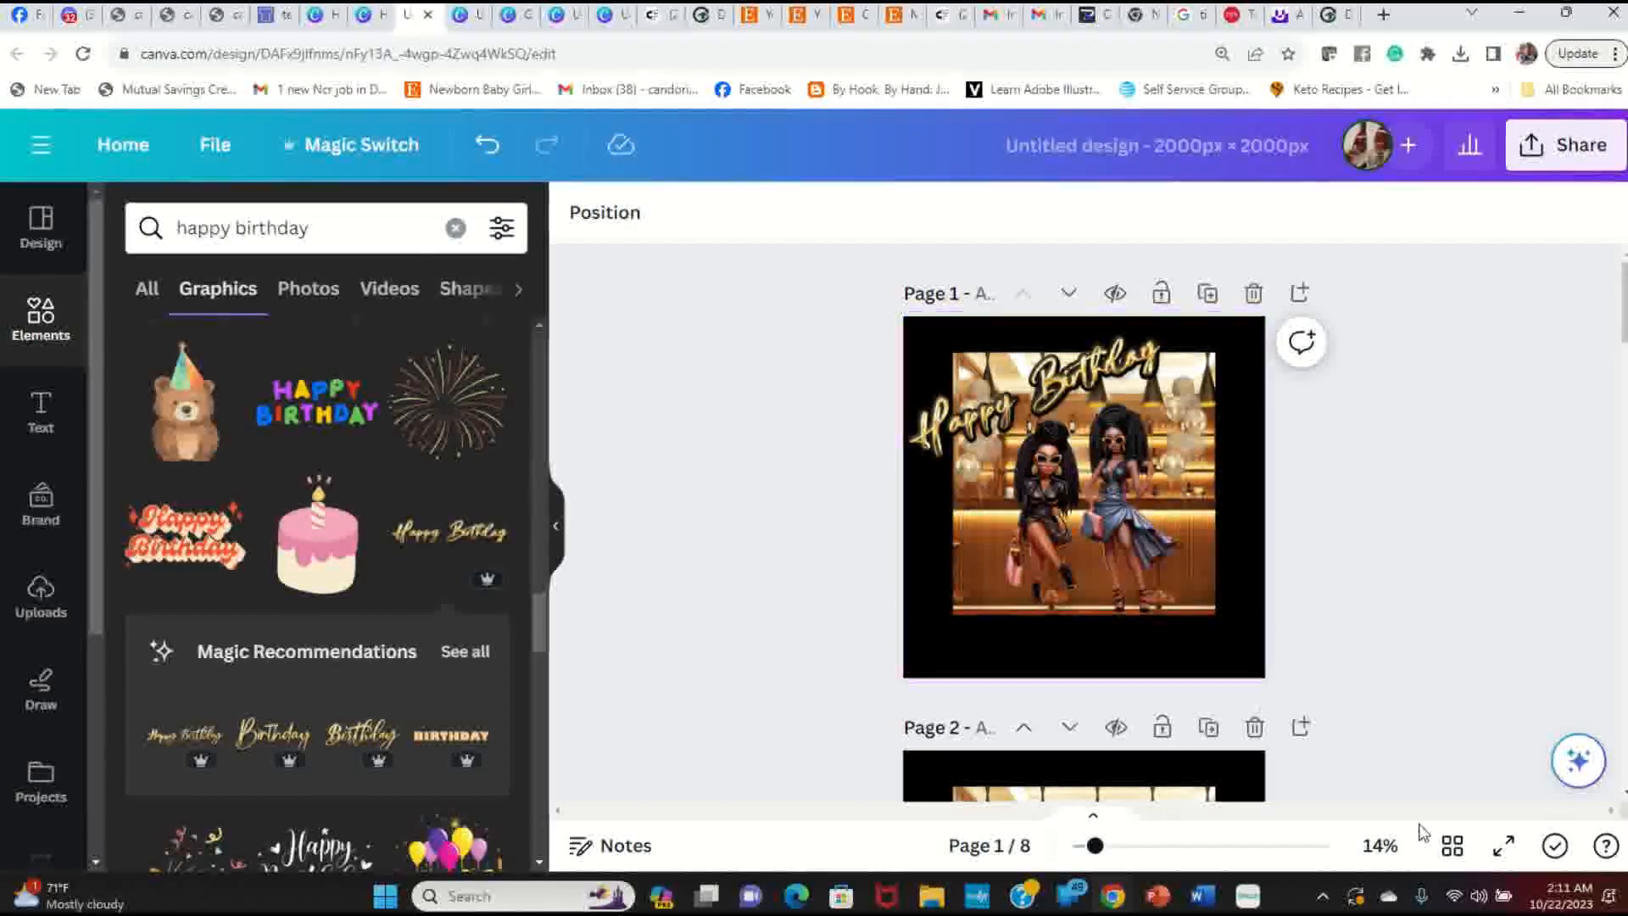
pyautogui.click(1504, 846)
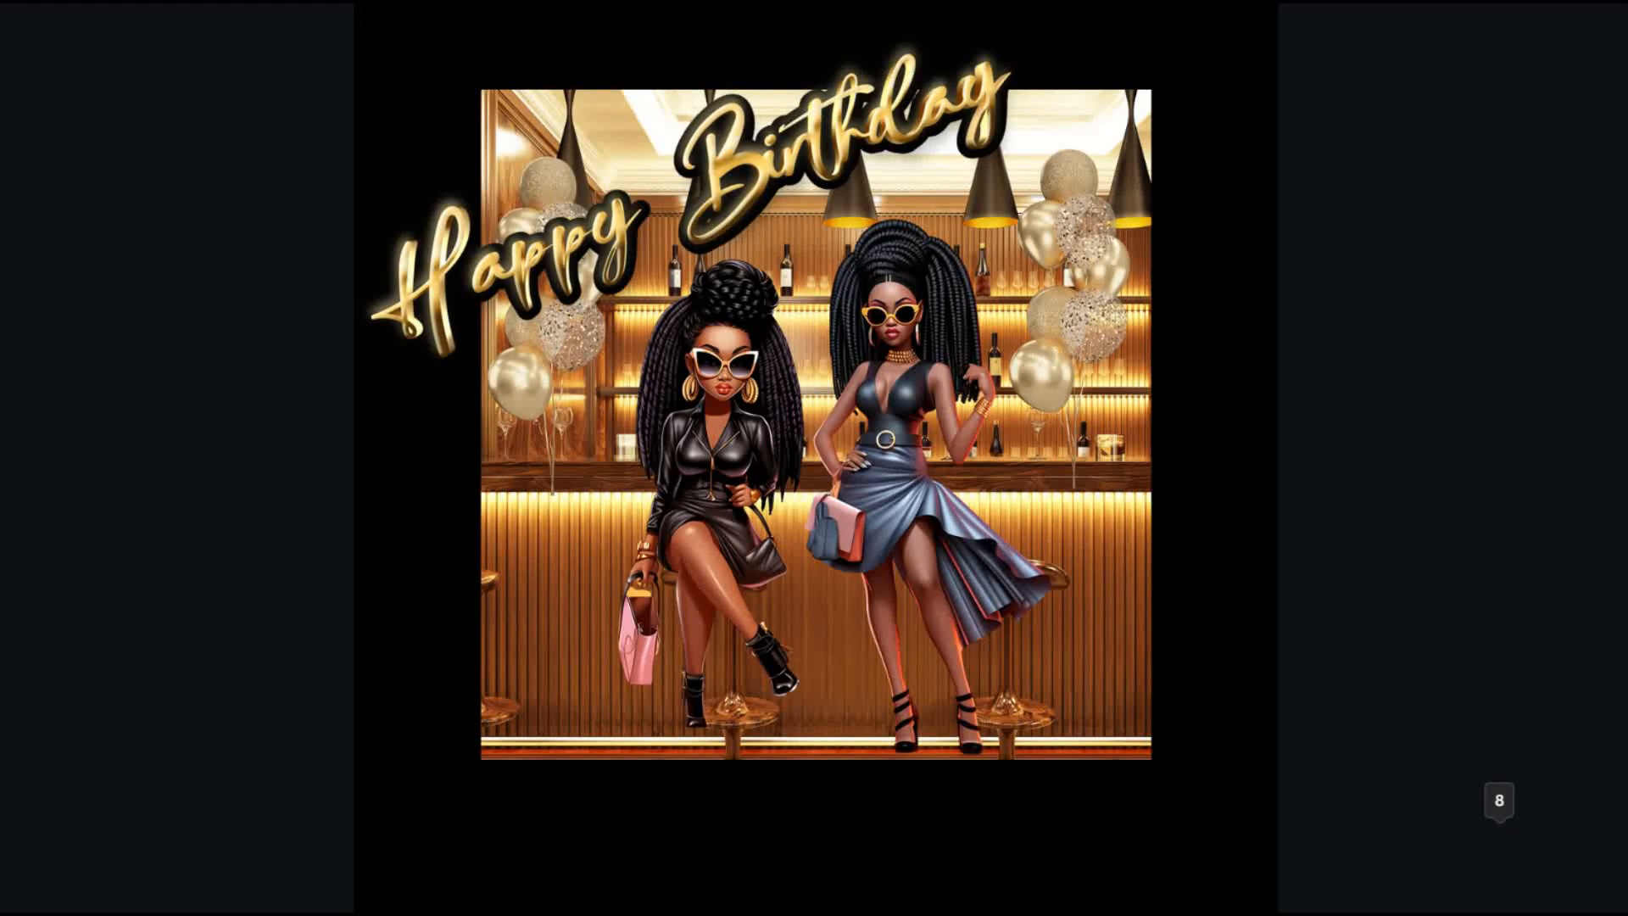
pyautogui.press('Escape')
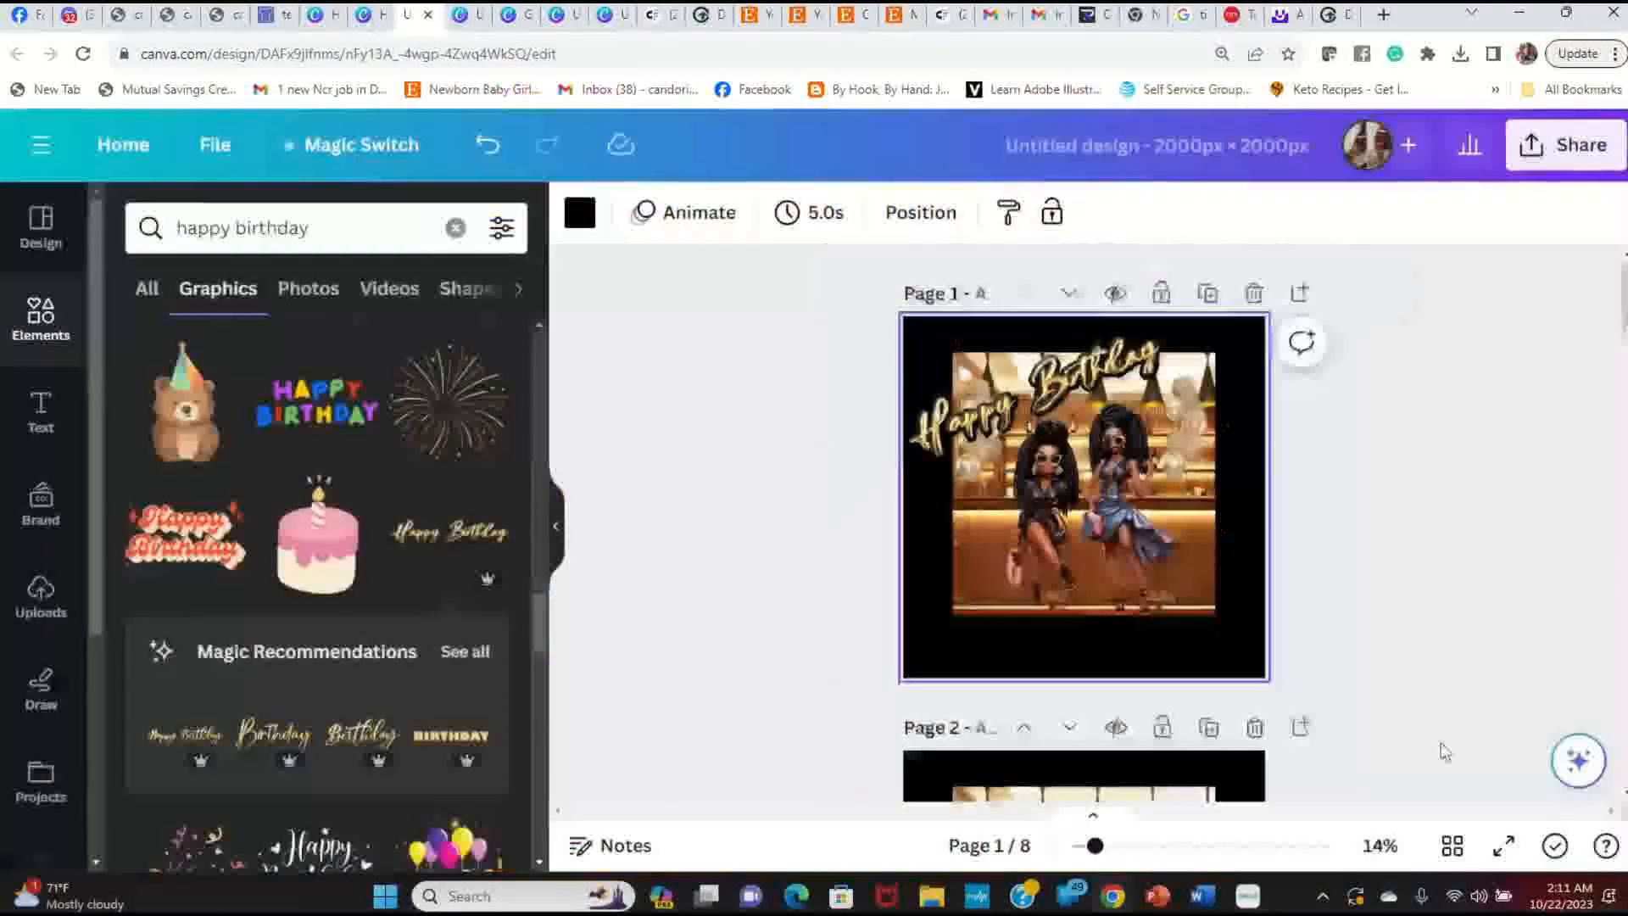
# Step: Try the Happy Birthday graphic at the page bottom, preview it, then delete it
pyautogui.moveTo(1096, 382); pyautogui.dragTo(1166, 580)
pyautogui.click(1426, 597)
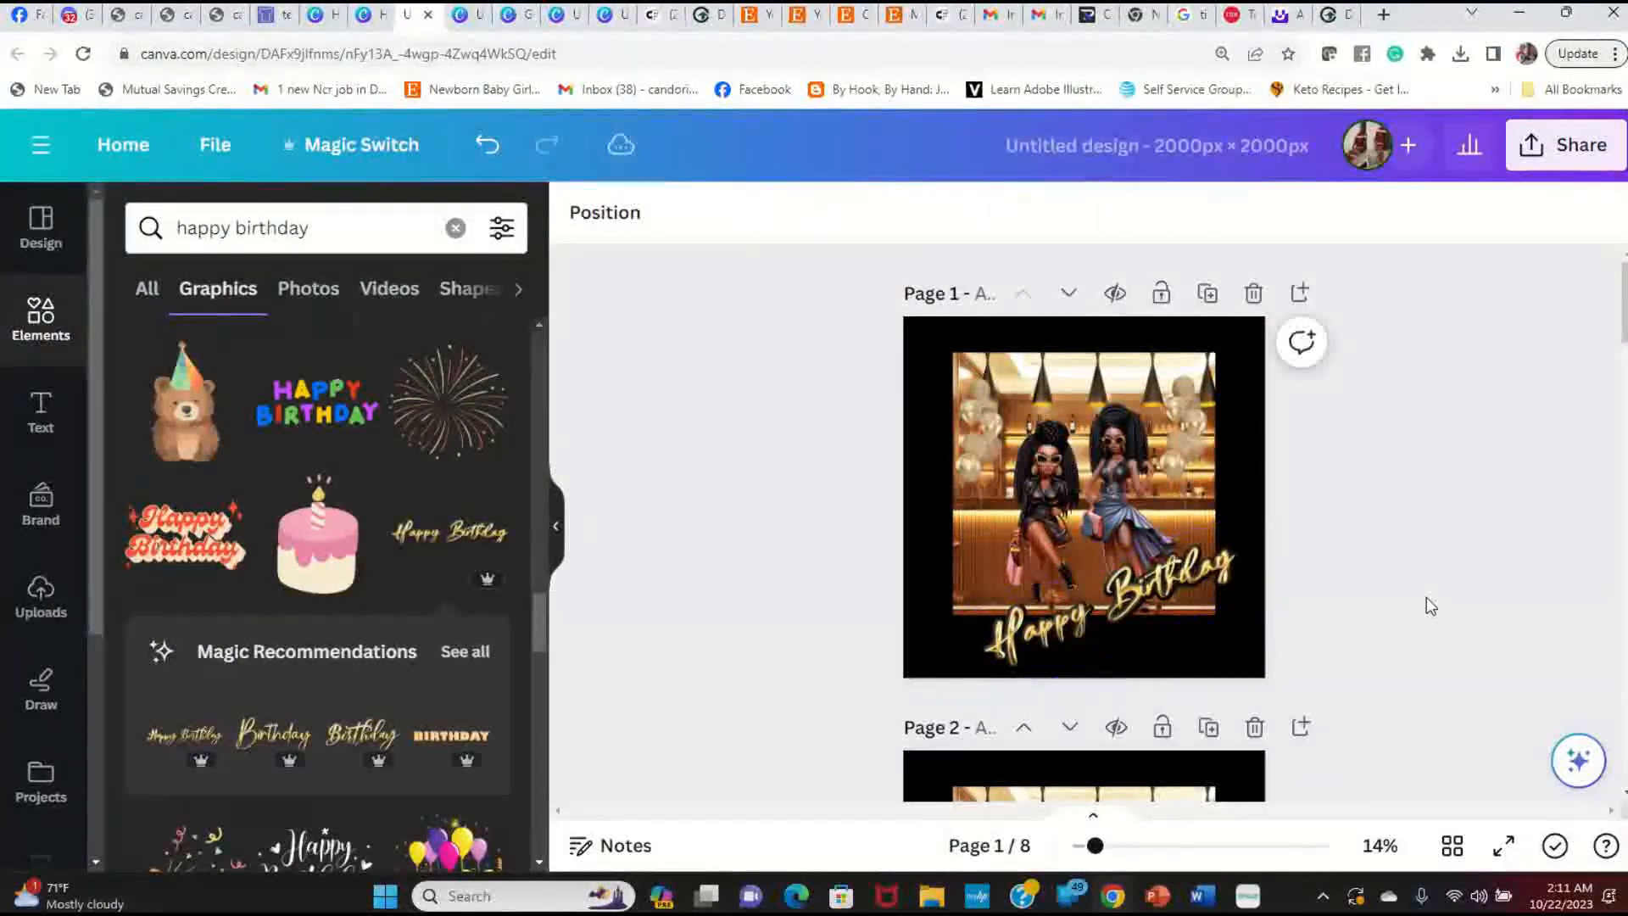
pyautogui.click(1501, 852)
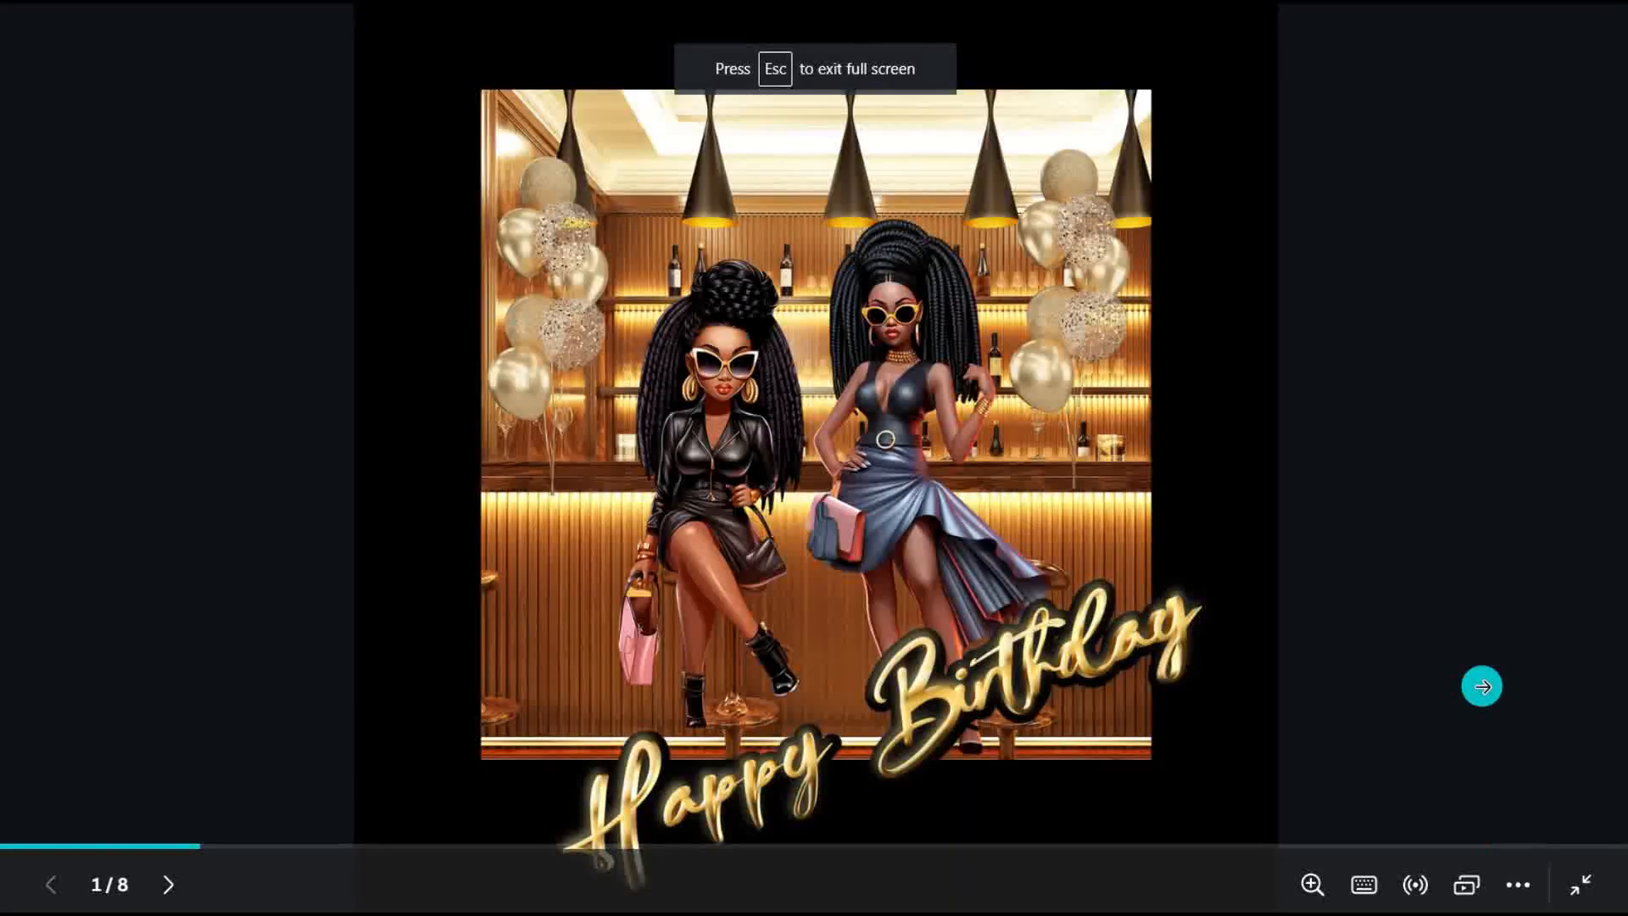
pyautogui.press('Escape')
pyautogui.click(1186, 604)
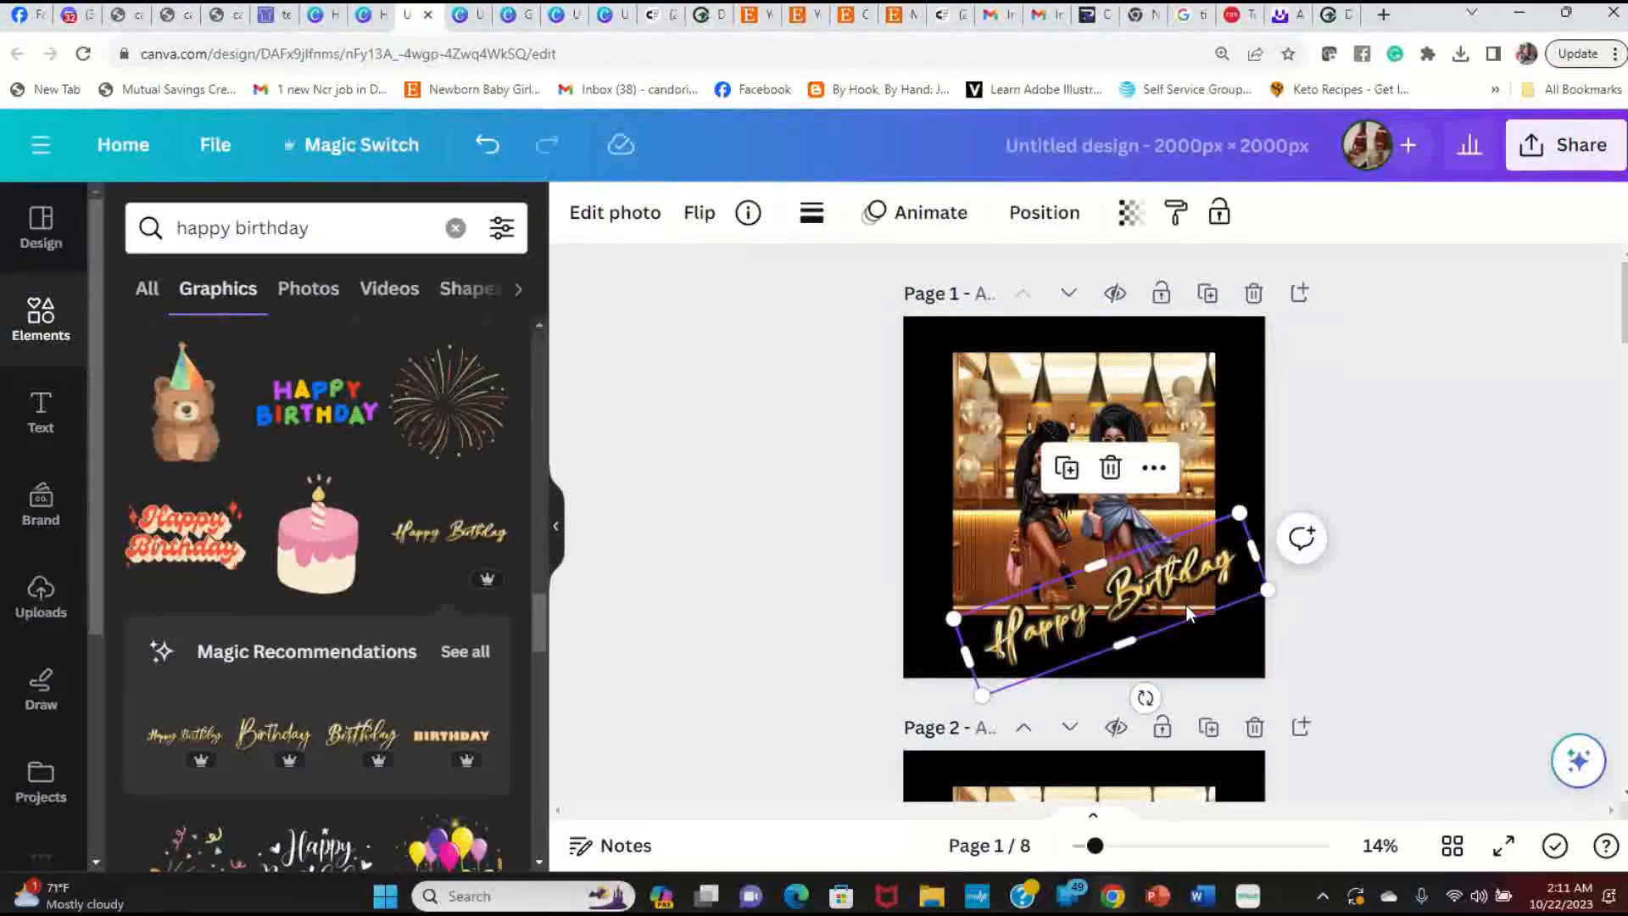
pyautogui.press('Delete')
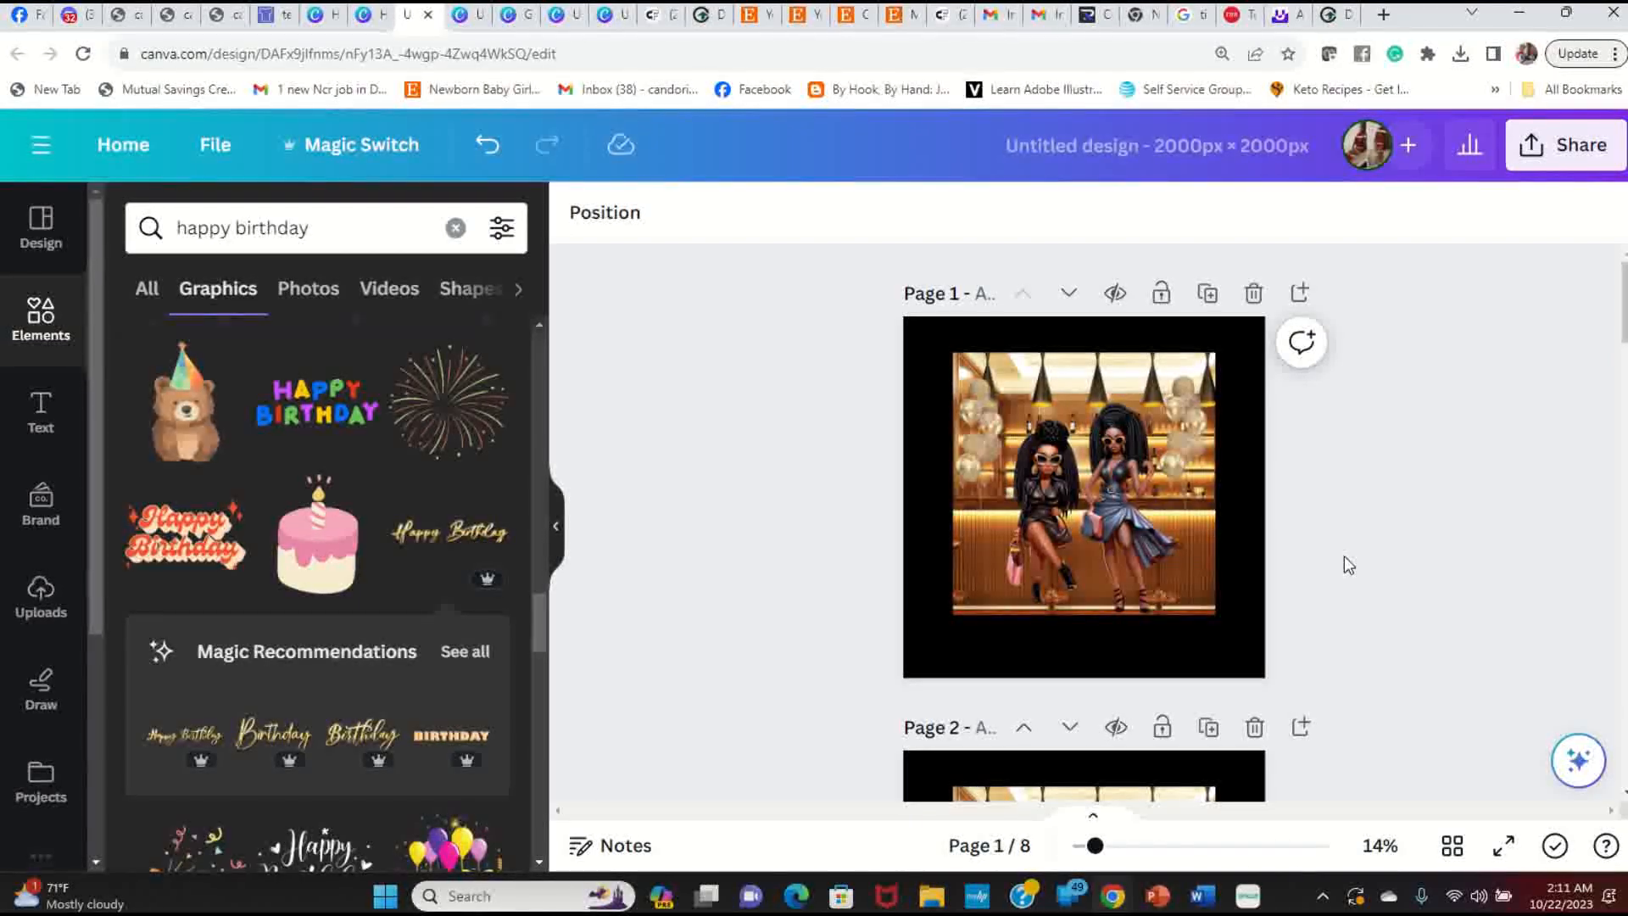
pyautogui.scroll(-7, 1018, 484)
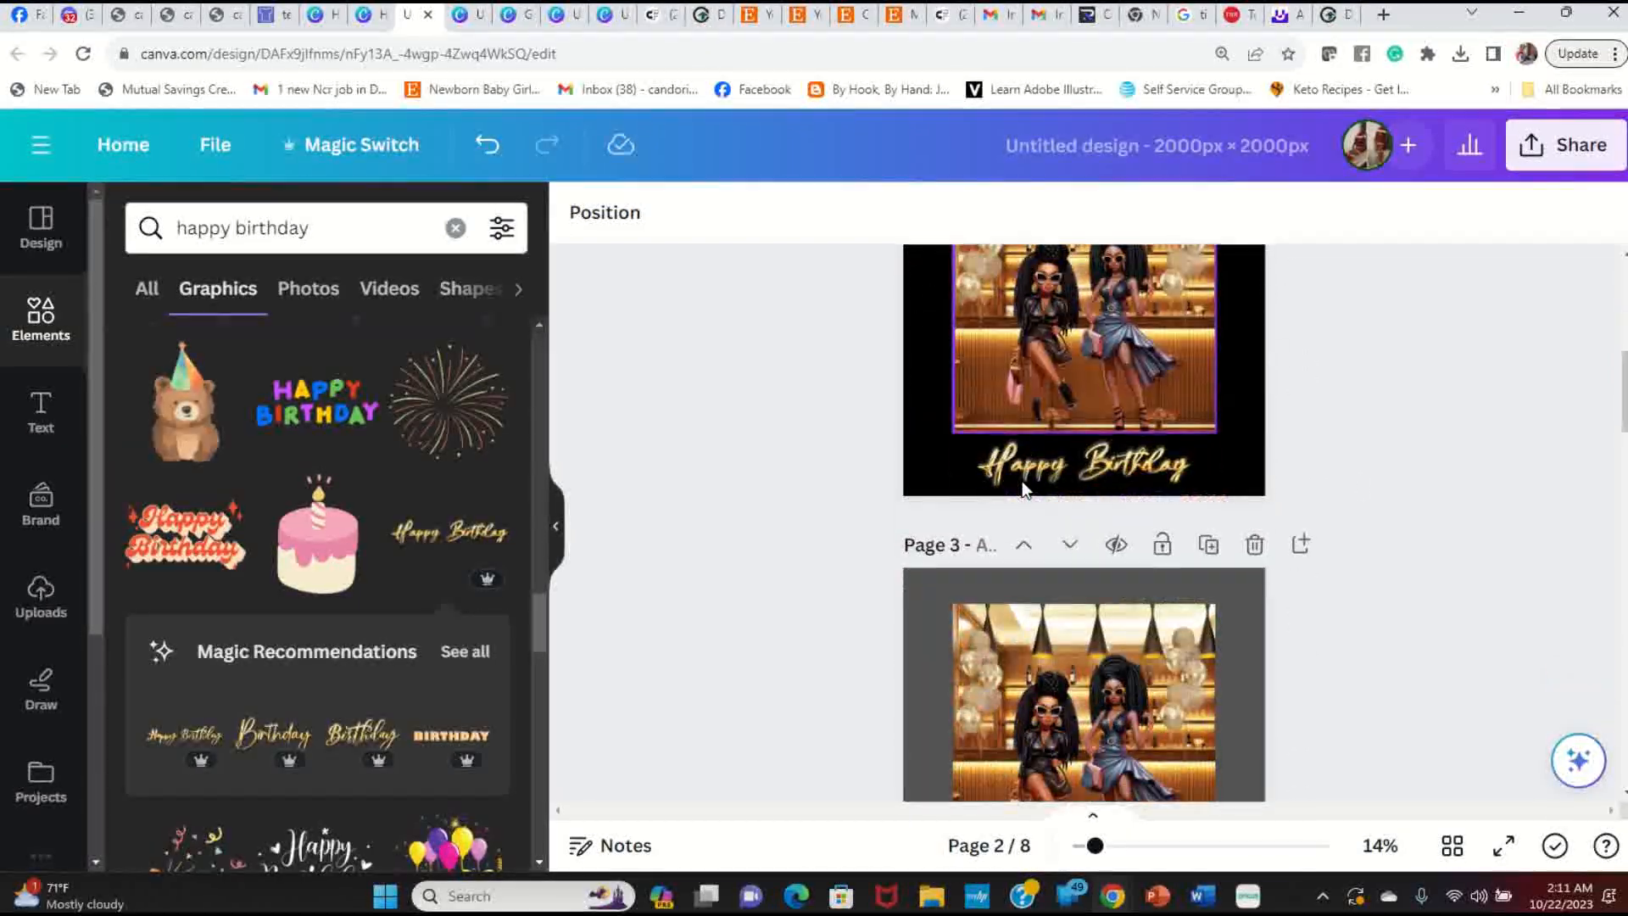
pyautogui.scroll(-10, 1022, 488)
pyautogui.scroll(-10, 1024, 491)
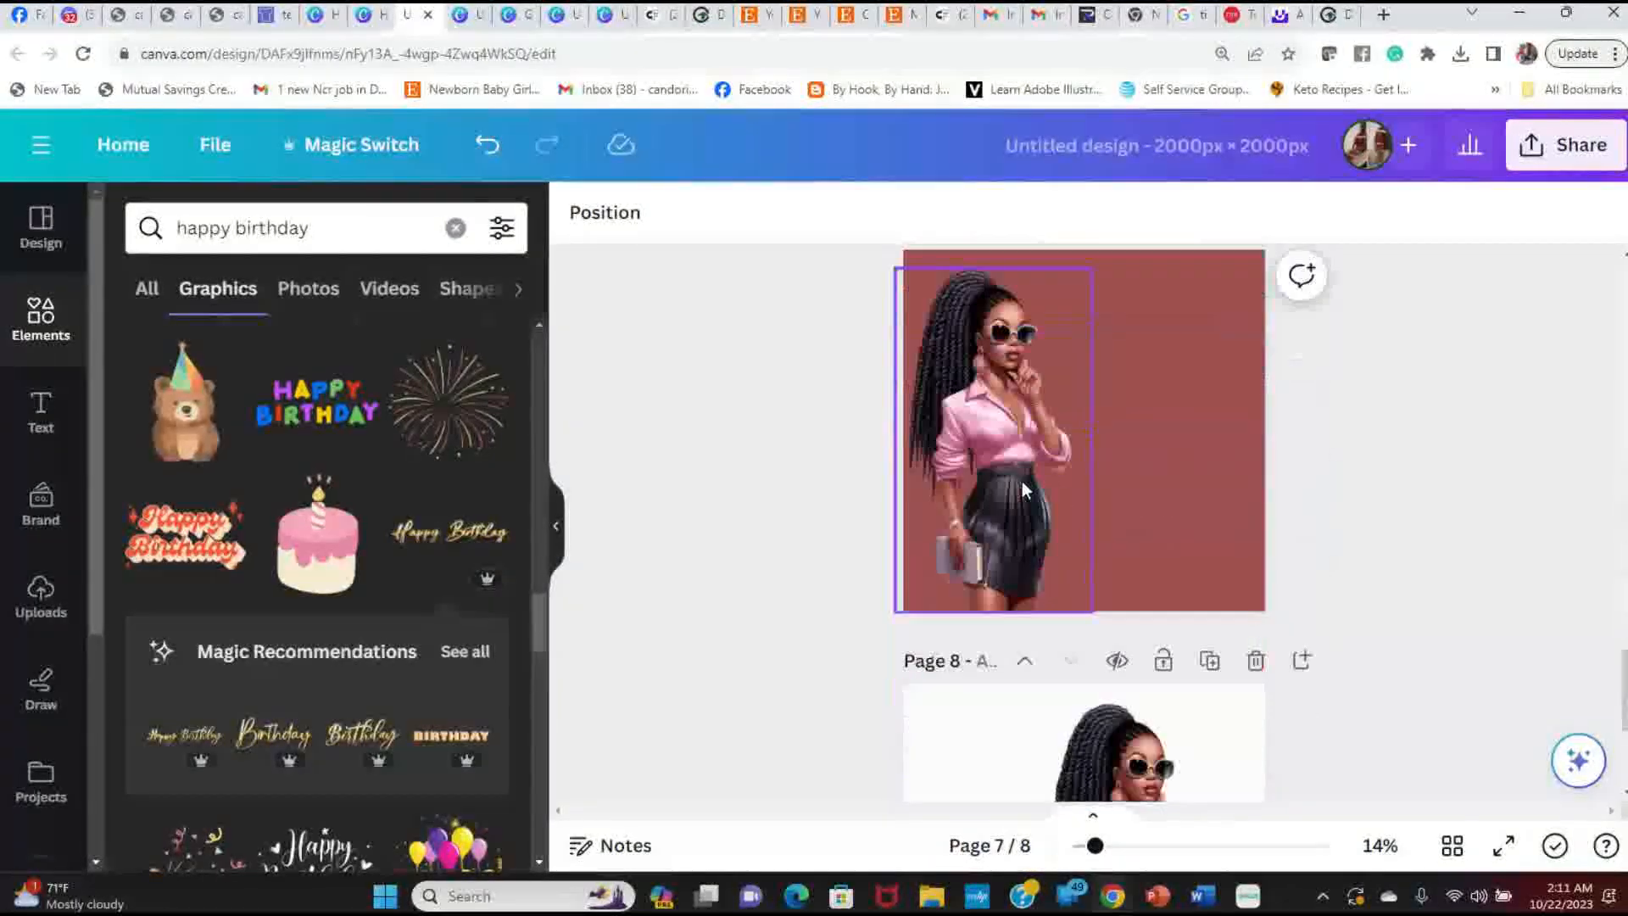
pyautogui.click(1101, 486)
pyautogui.scroll(-3, 1099, 485)
pyautogui.click(991, 496)
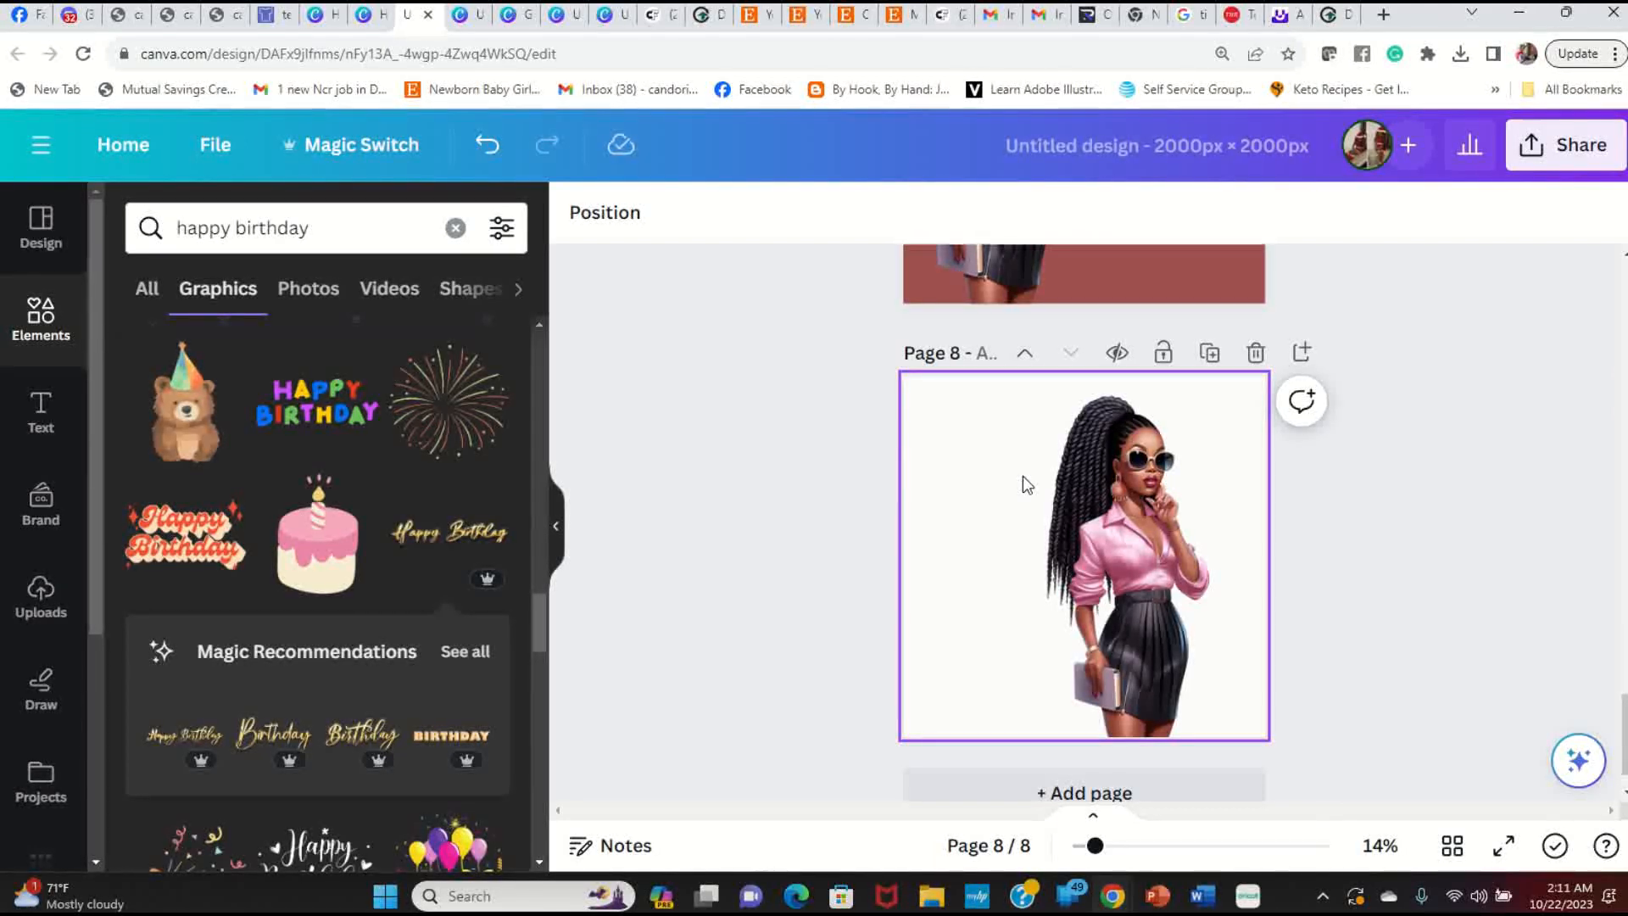
pyautogui.click(1138, 538)
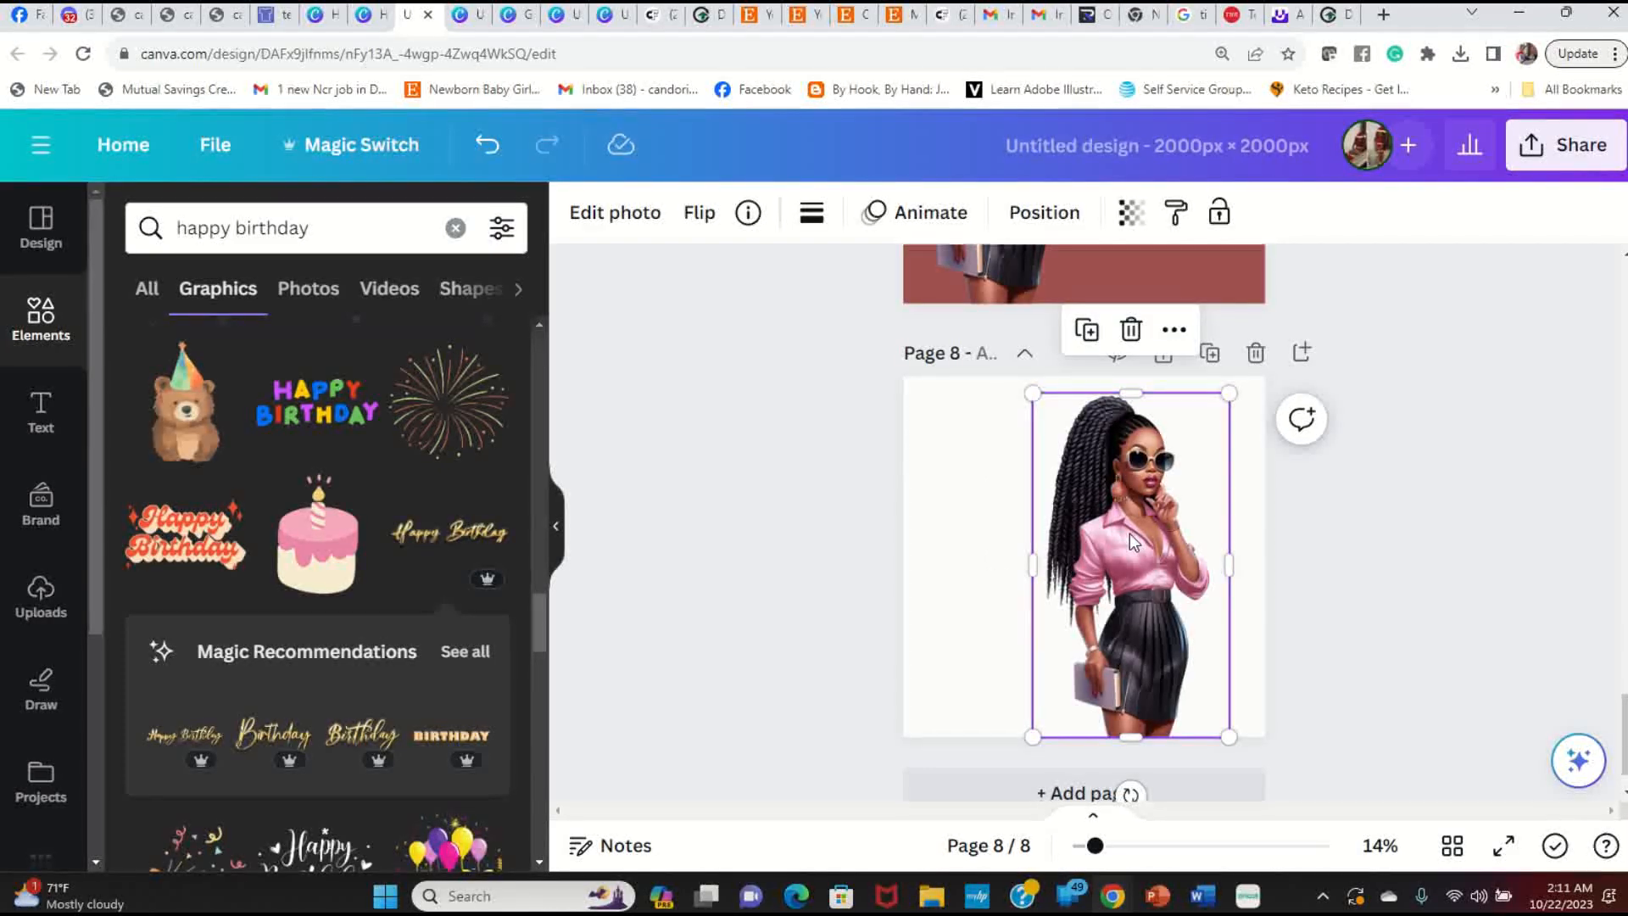
pyautogui.scroll(2, 1129, 533)
pyautogui.scroll(2, 1129, 533)
pyautogui.click(1145, 522)
pyautogui.scroll(3, 1145, 522)
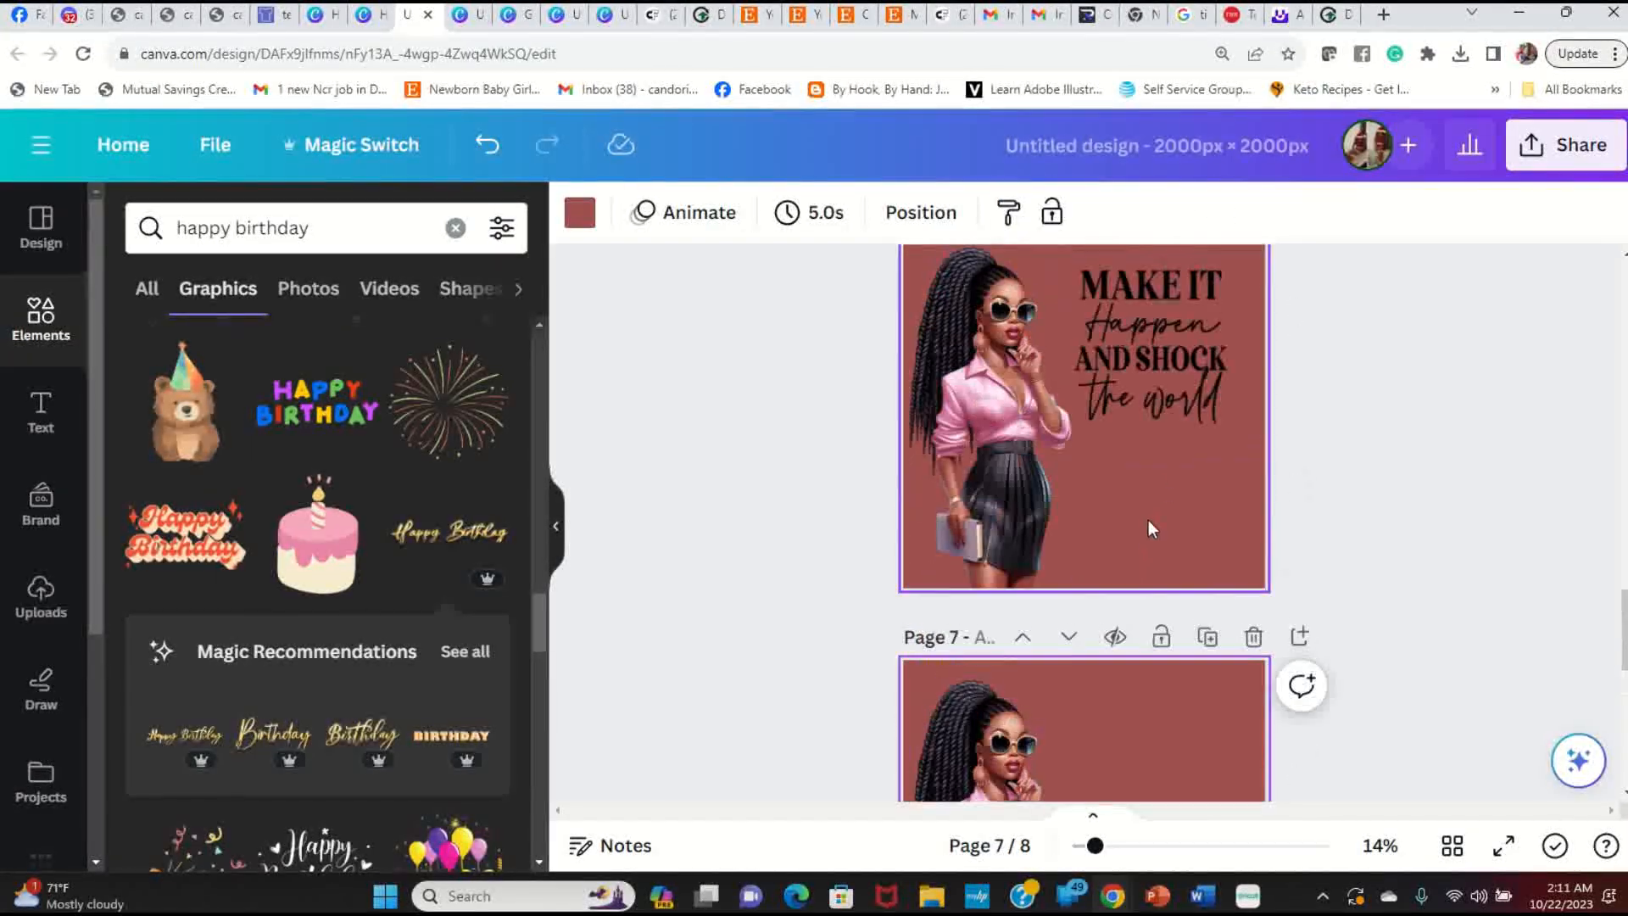
pyautogui.scroll(5, 1163, 490)
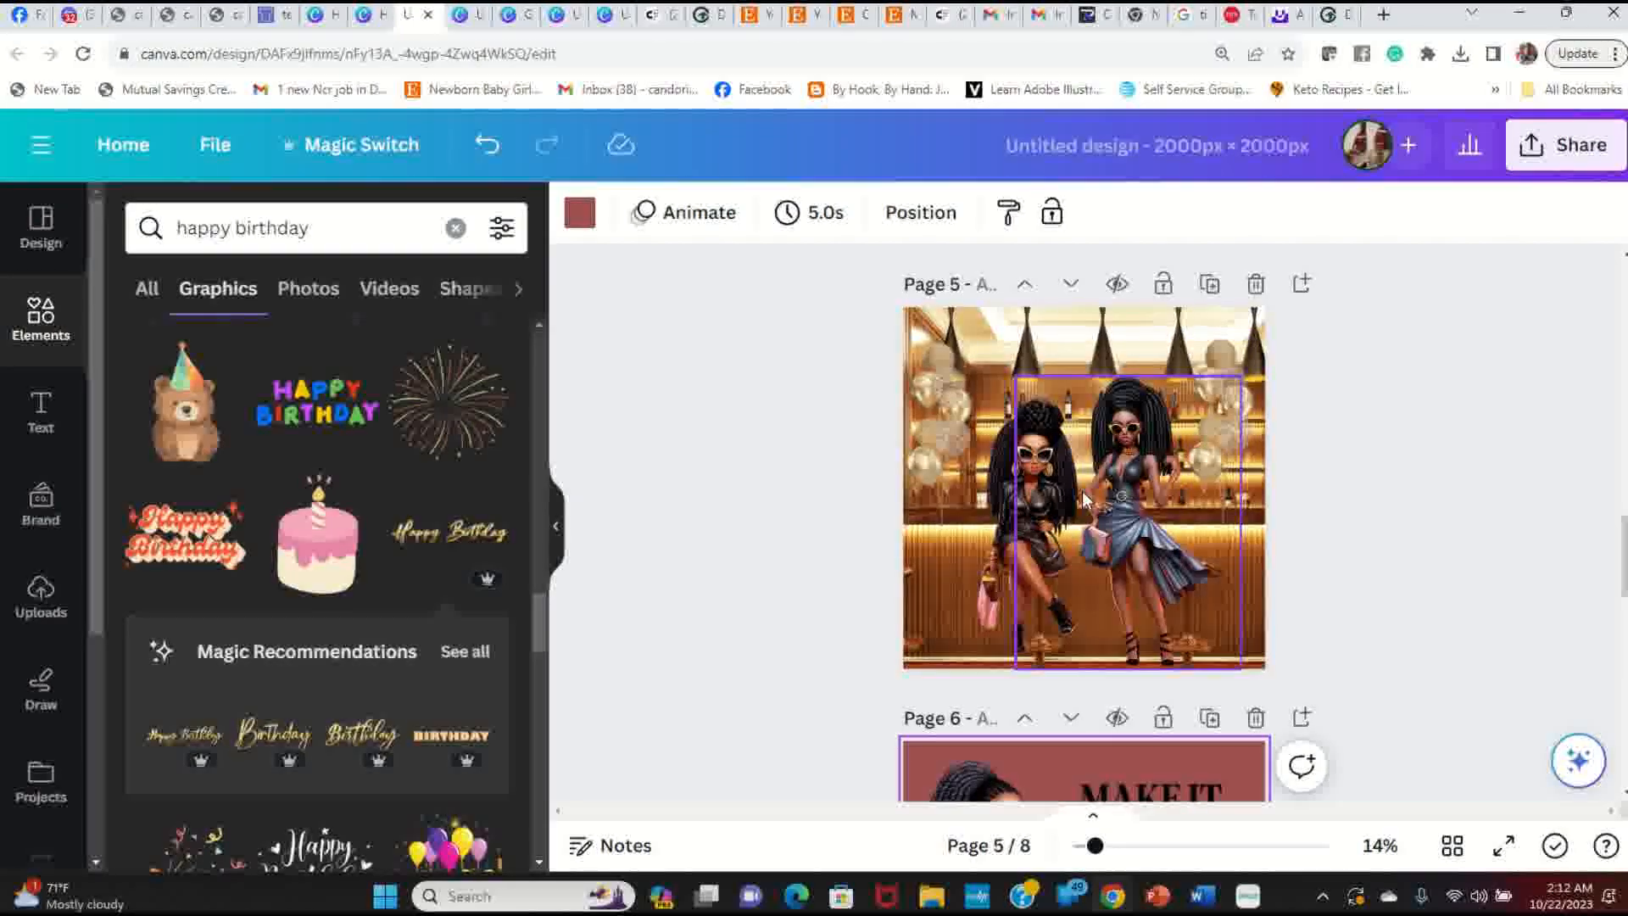
pyautogui.scroll(6, 1082, 491)
pyautogui.scroll(6, 1079, 497)
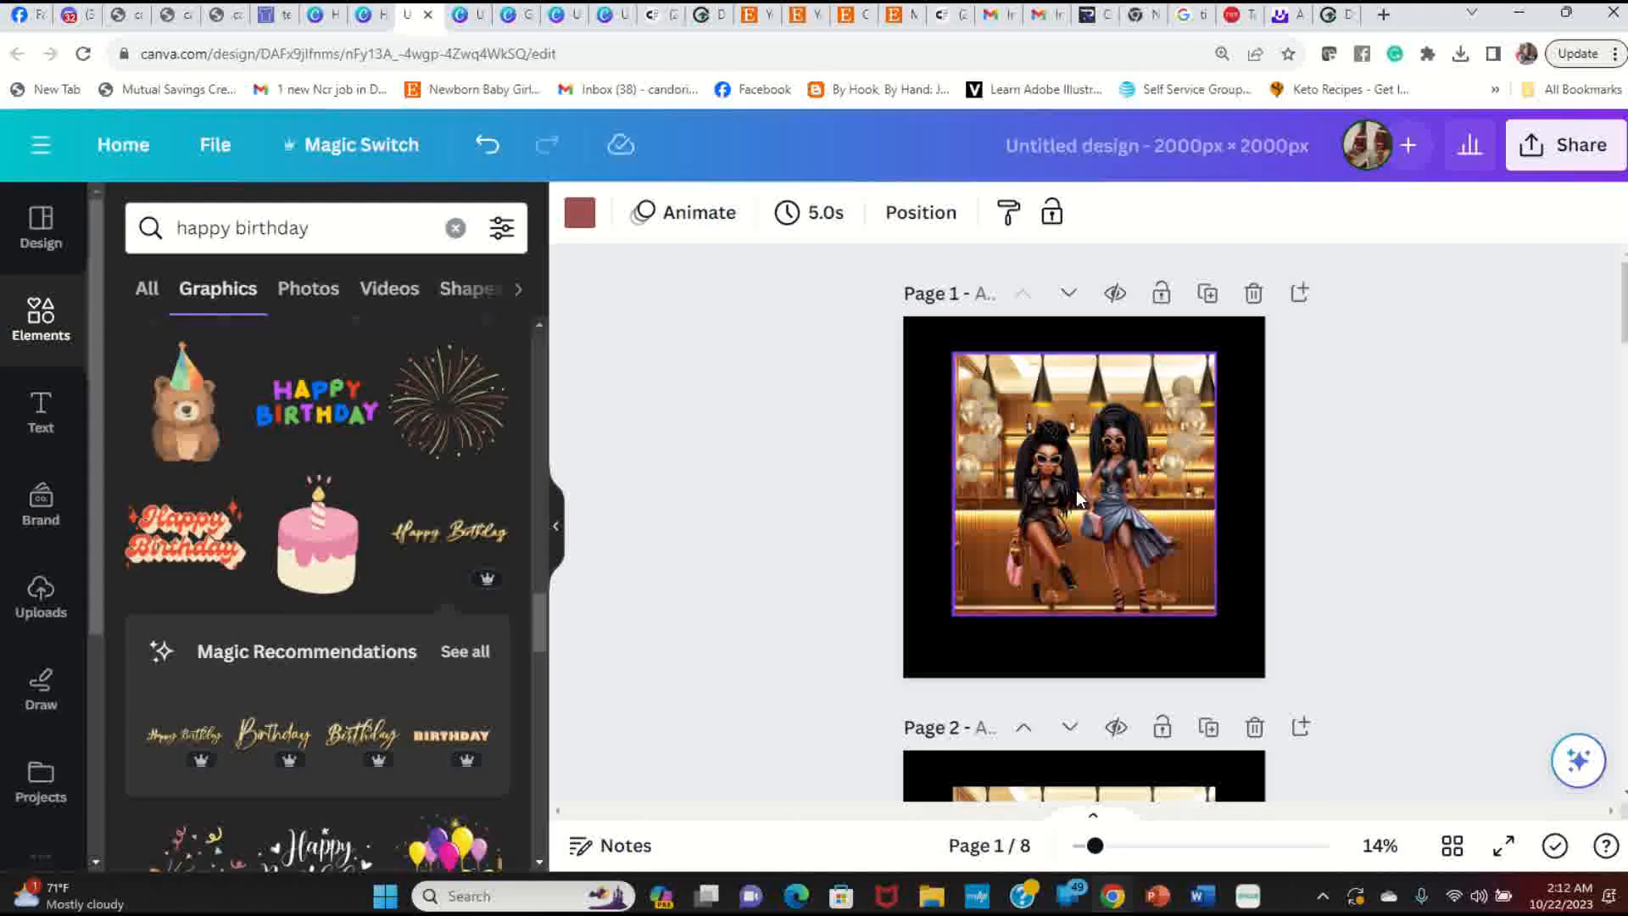
pyautogui.click(1087, 374)
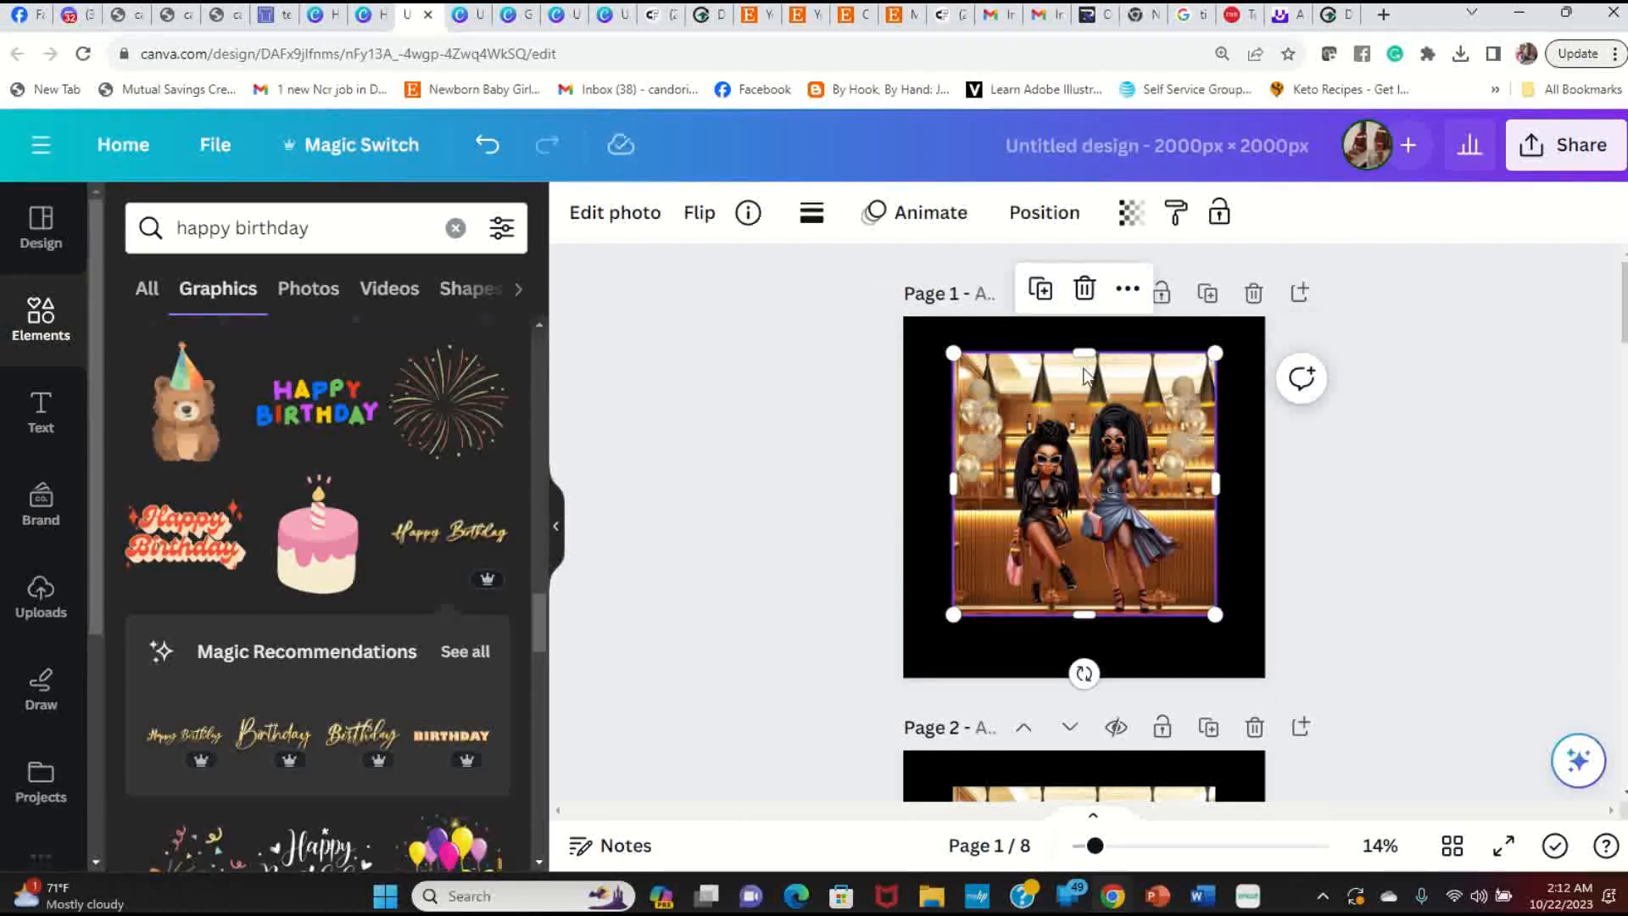
# Step: Apply an Outline shadow effect to the bar photo on page 1
pyautogui.click(614, 217)
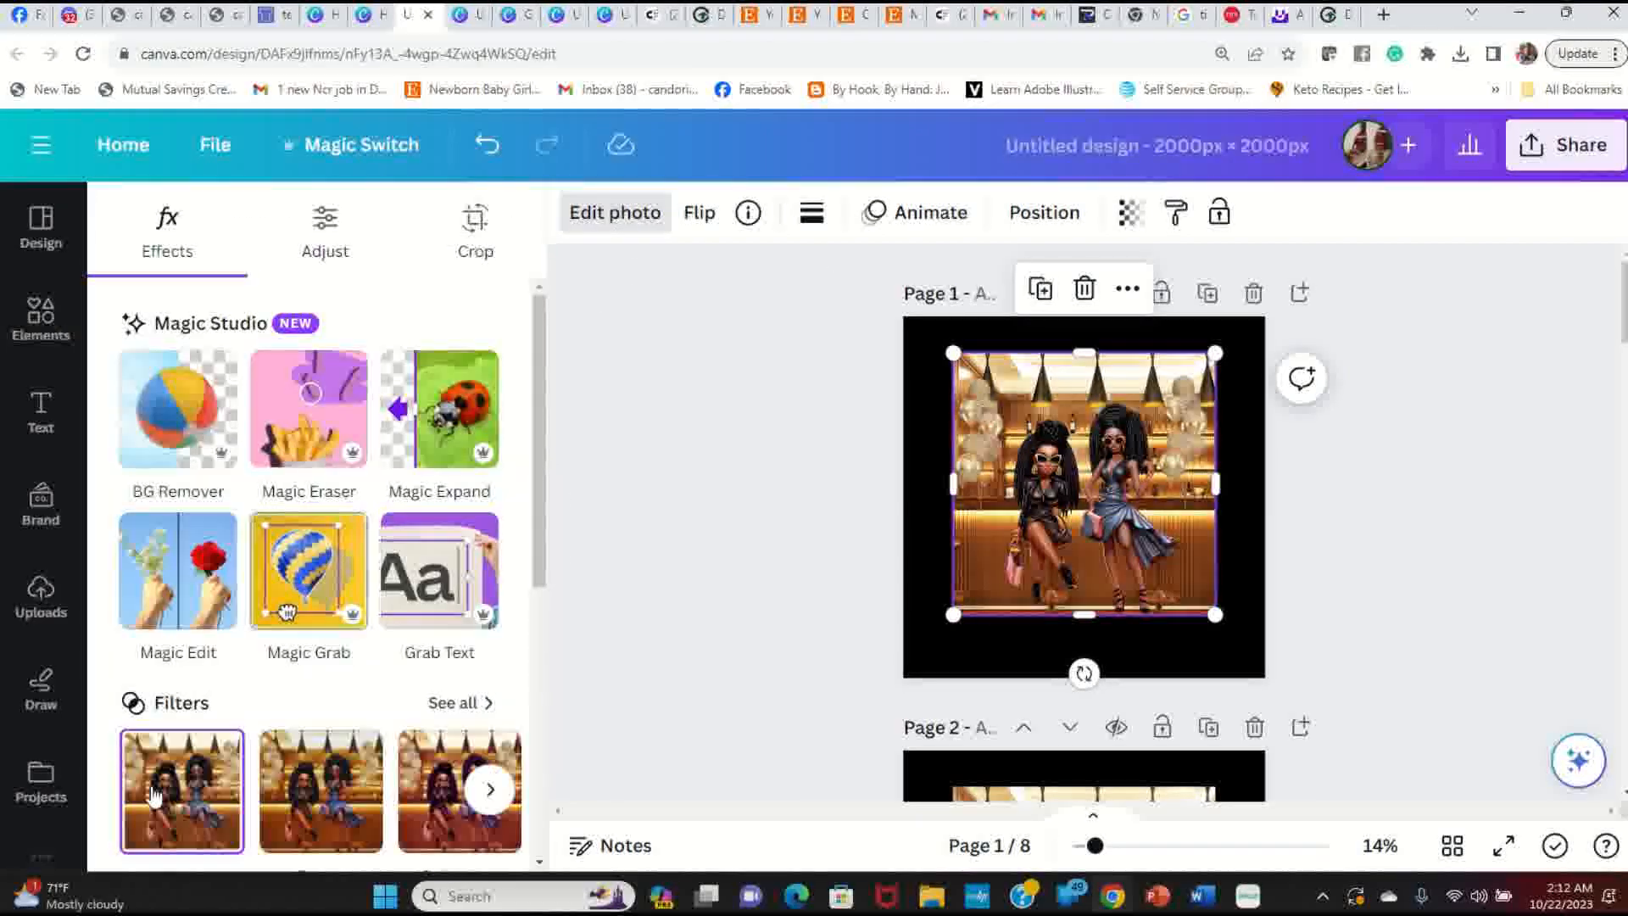
pyautogui.scroll(-5, 174, 619)
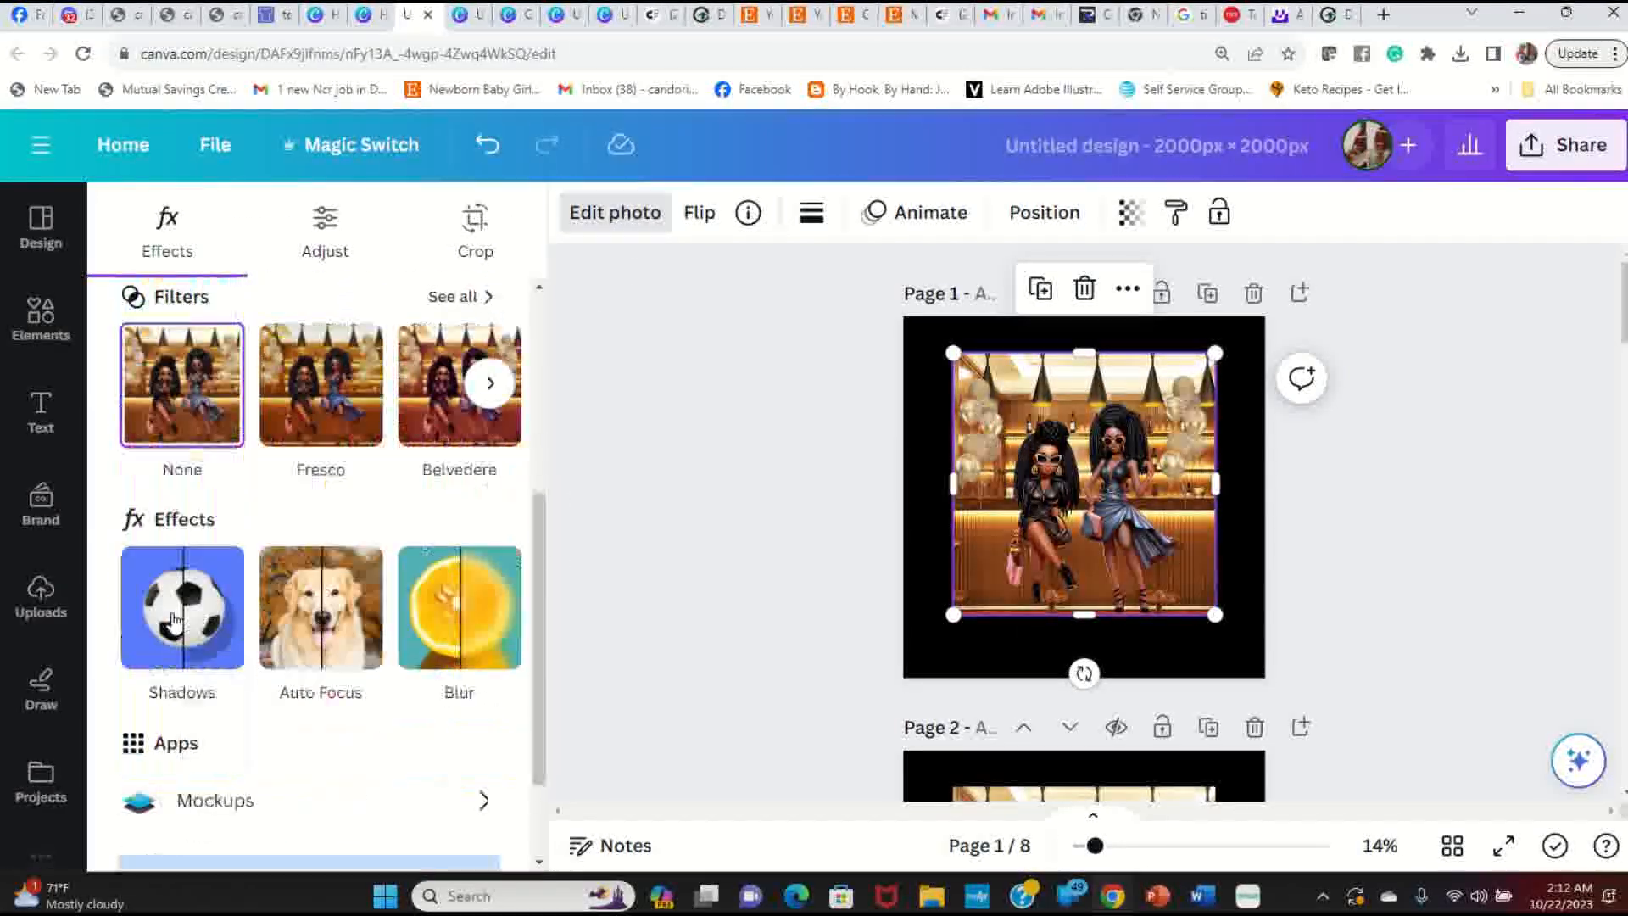
pyautogui.click(191, 602)
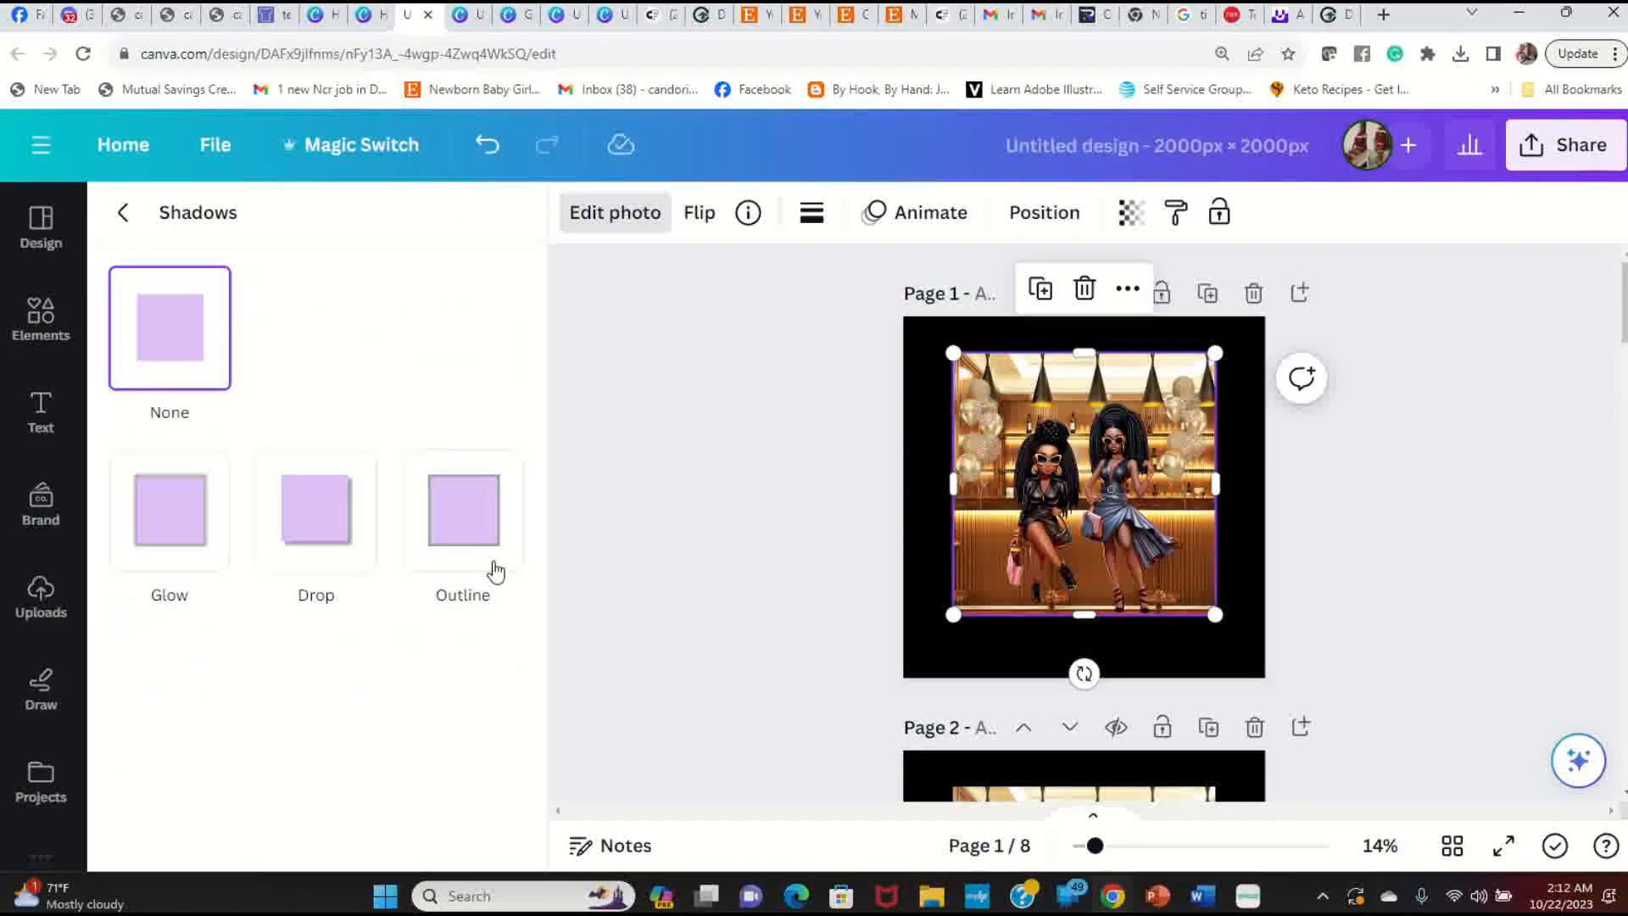
pyautogui.click(471, 522)
pyautogui.scroll(-3, 429, 727)
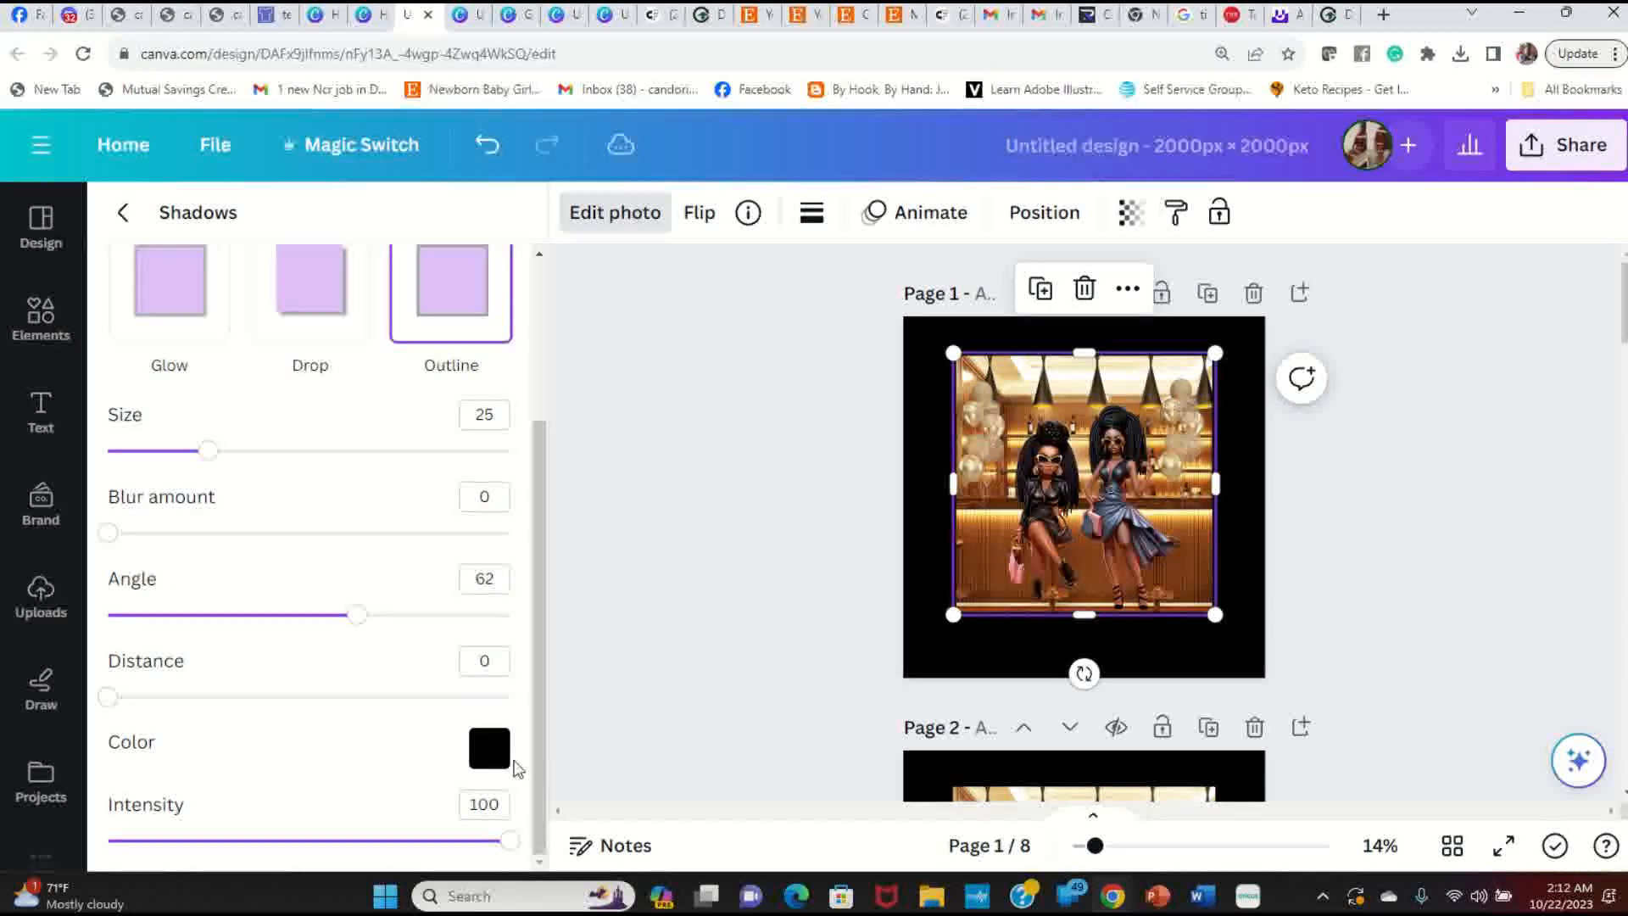
# Step: Make the photo's outline light grey #E8E0E0 and preview the design full screen
pyautogui.click(499, 759)
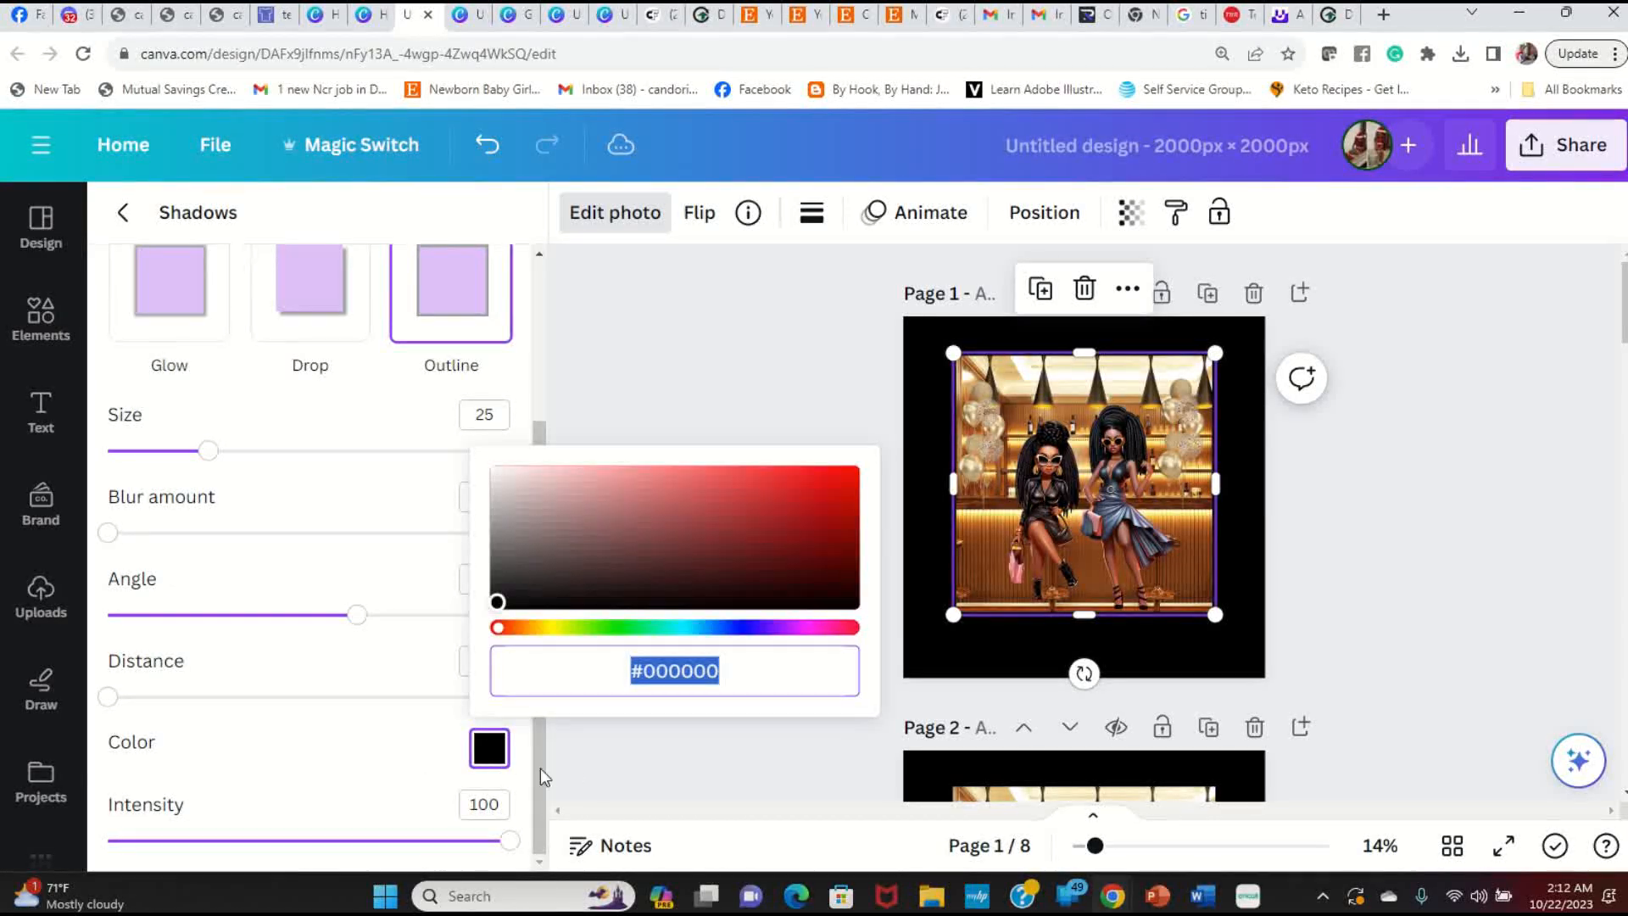
pyautogui.click(505, 480)
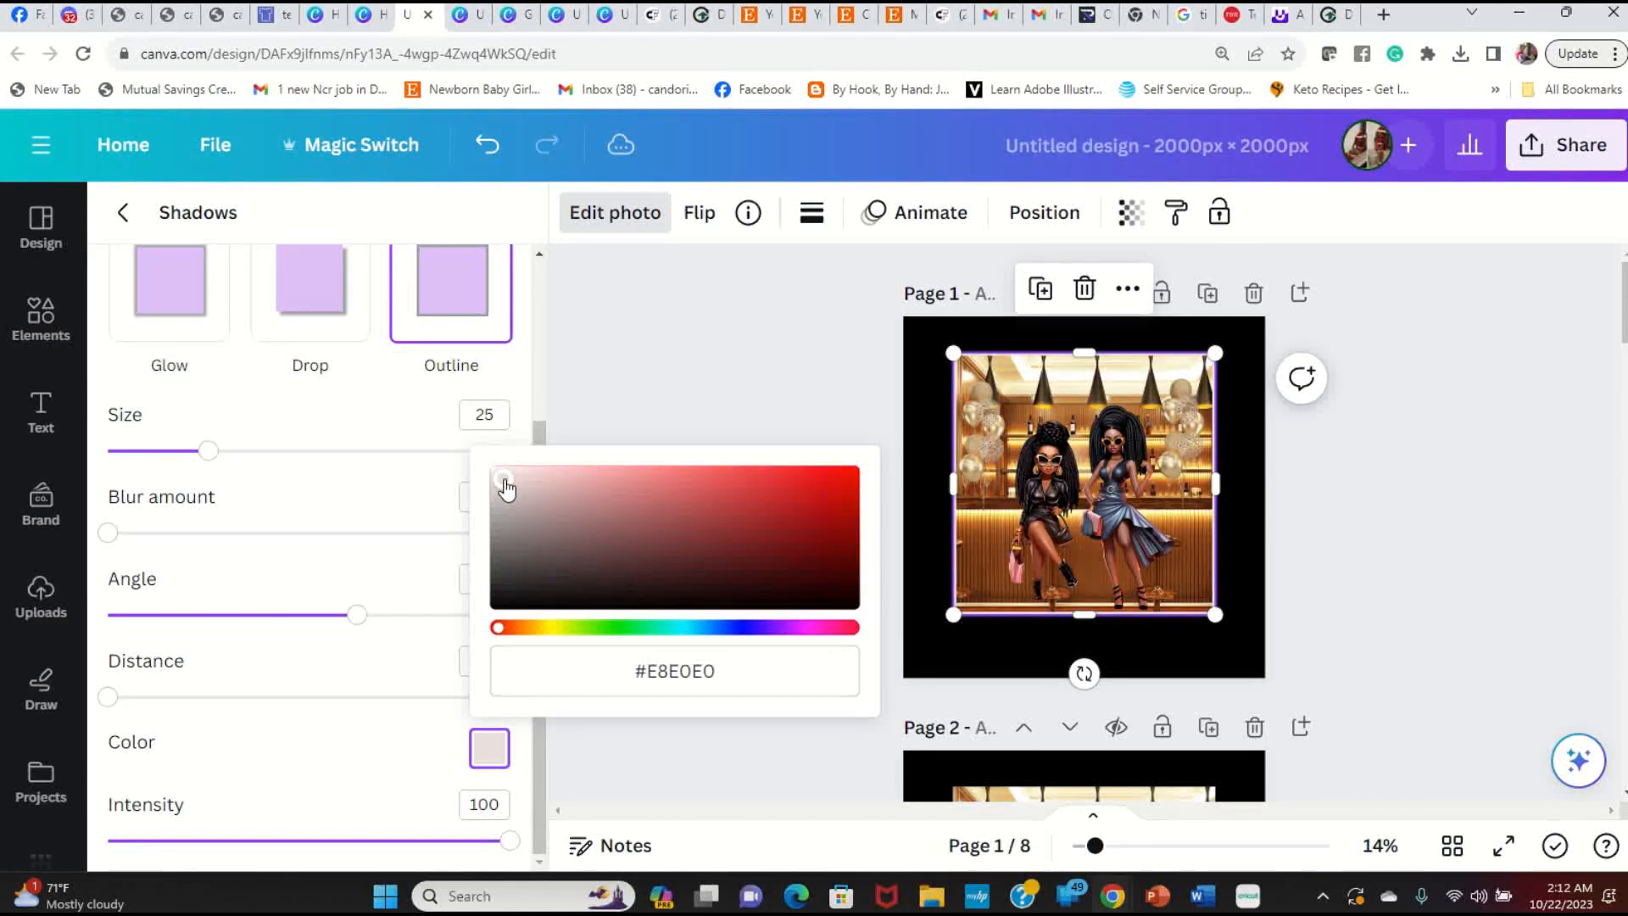
pyautogui.click(1411, 598)
pyautogui.click(1379, 604)
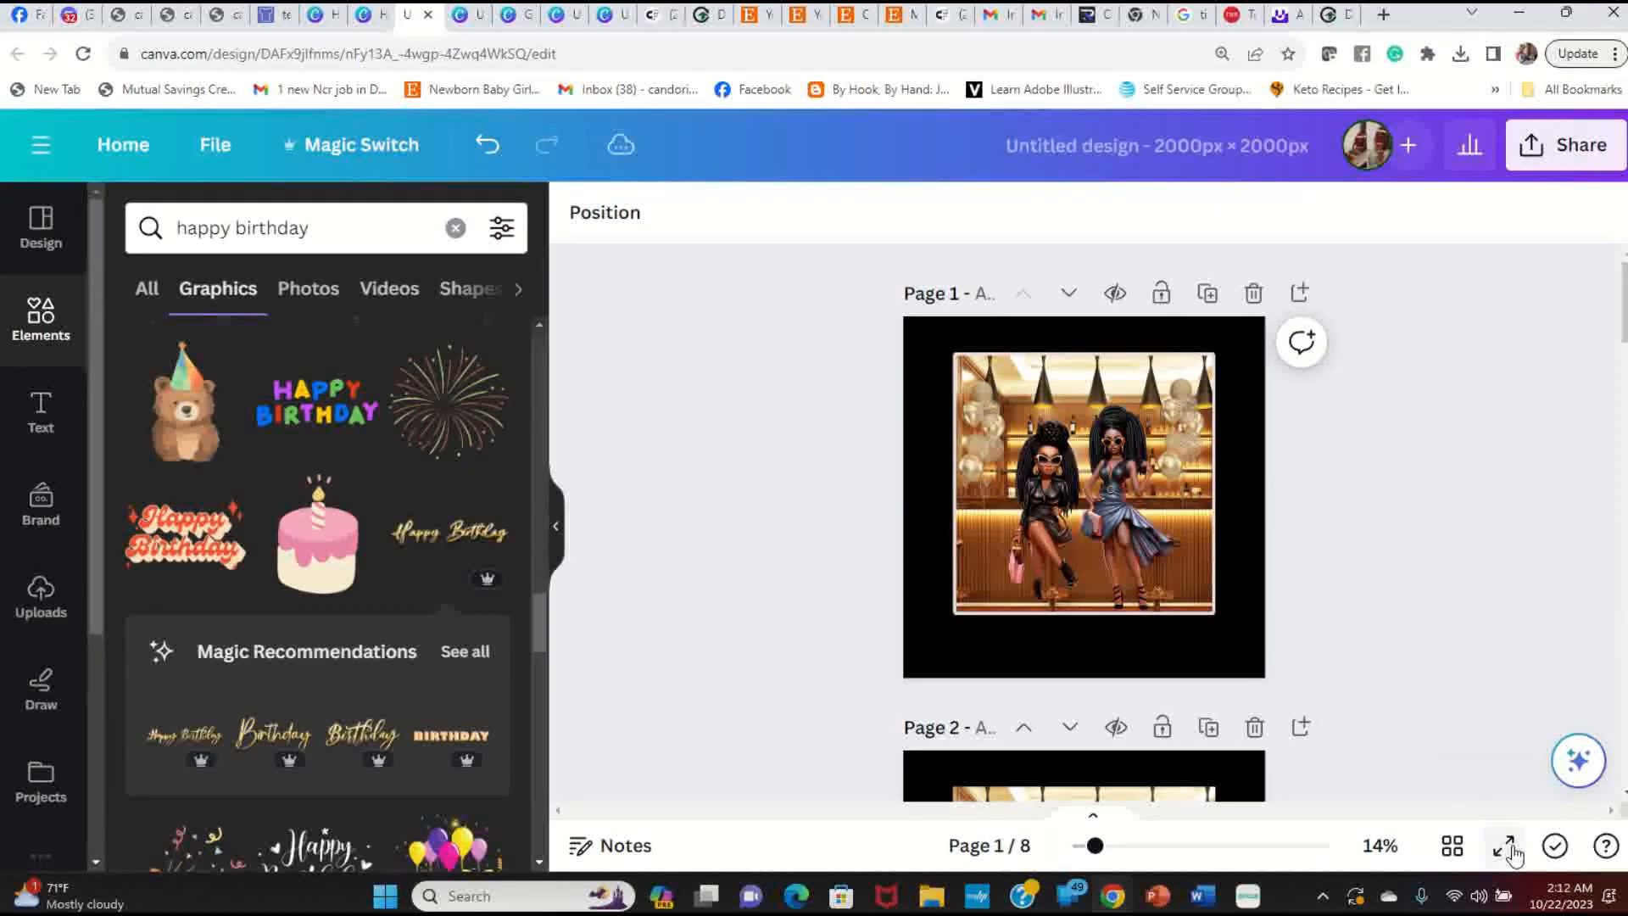
pyautogui.click(1506, 847)
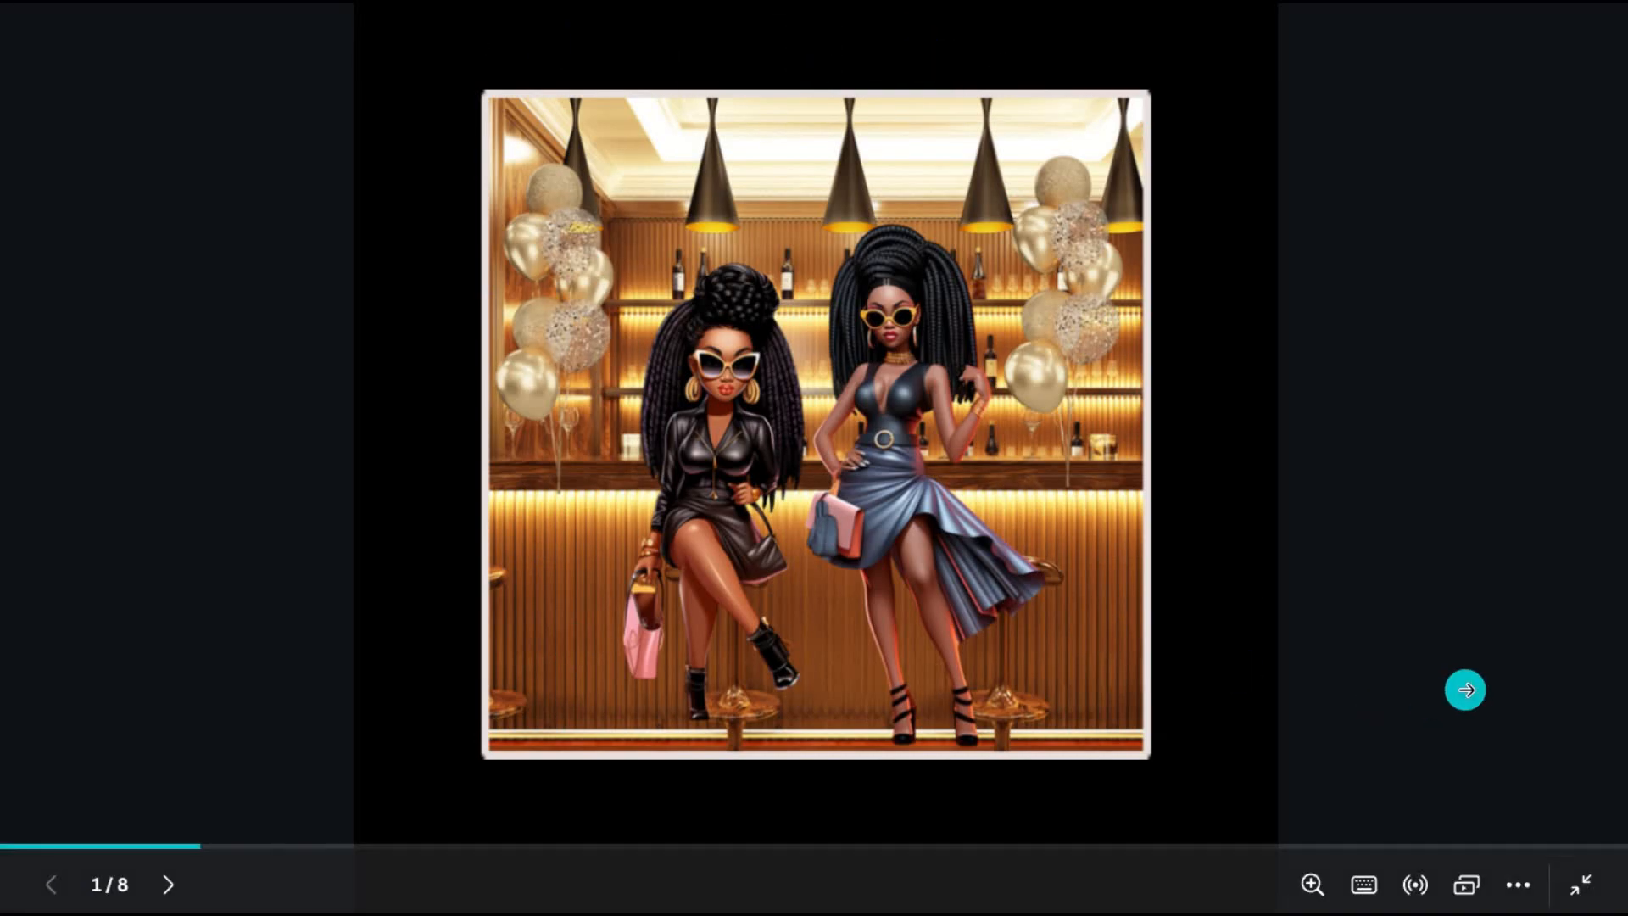
# Step: Exit the full-screen preview back to the page 1 editor
pyautogui.press('Escape')
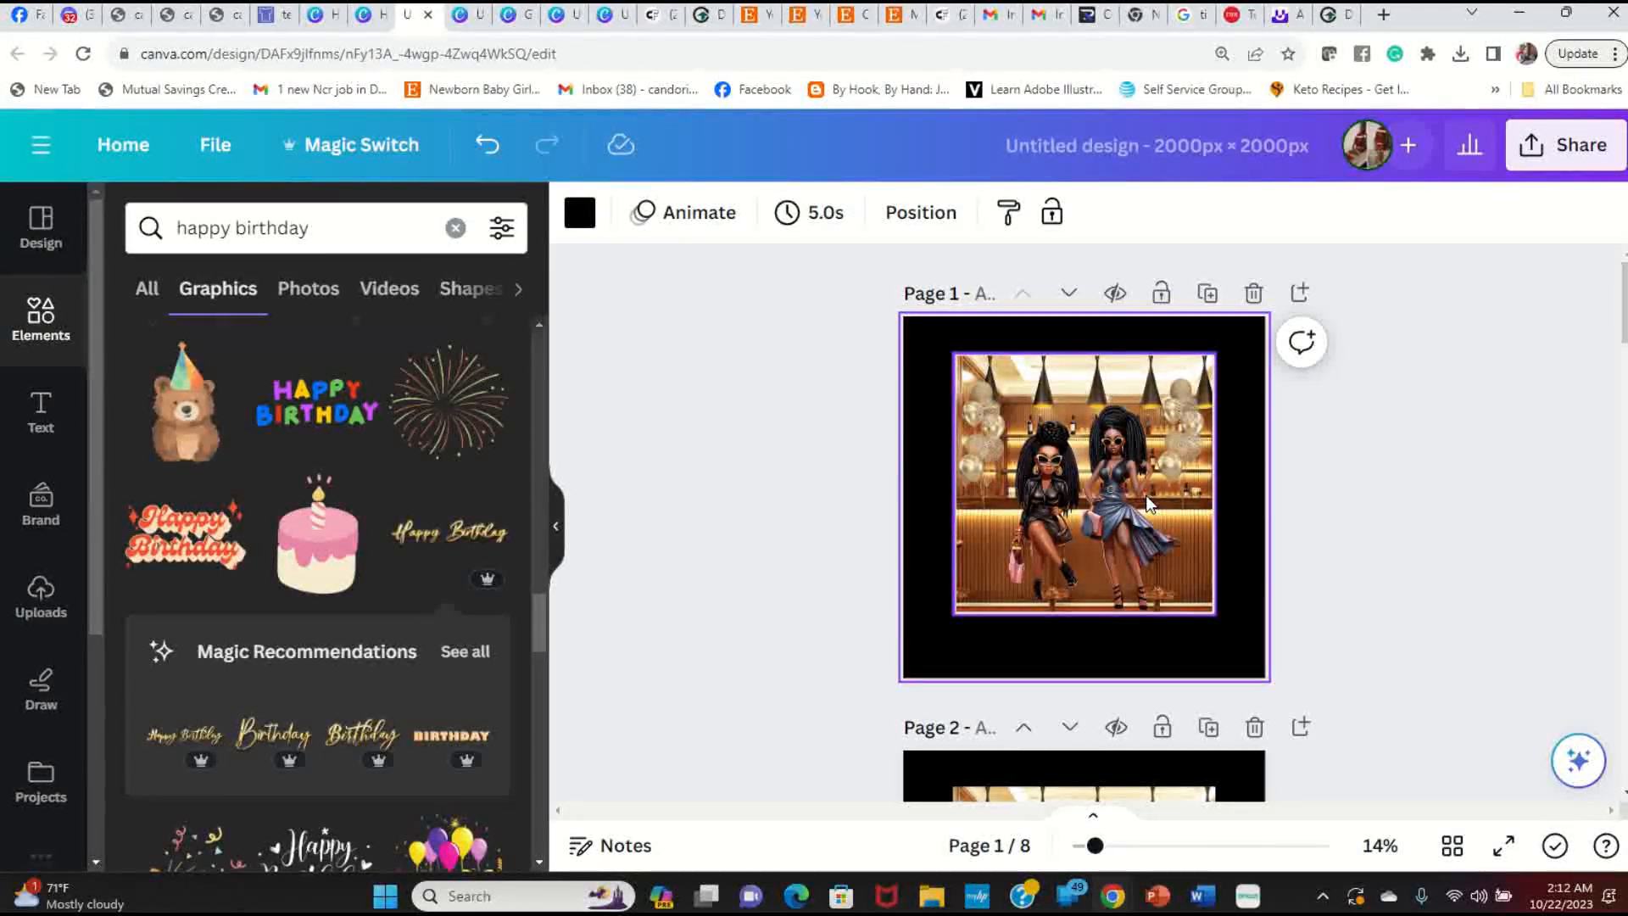
# Step: Scroll through the pages and select page 6 with the MAKE IT Happen slogan
pyautogui.click(1462, 455)
pyautogui.scroll(-8, 1376, 482)
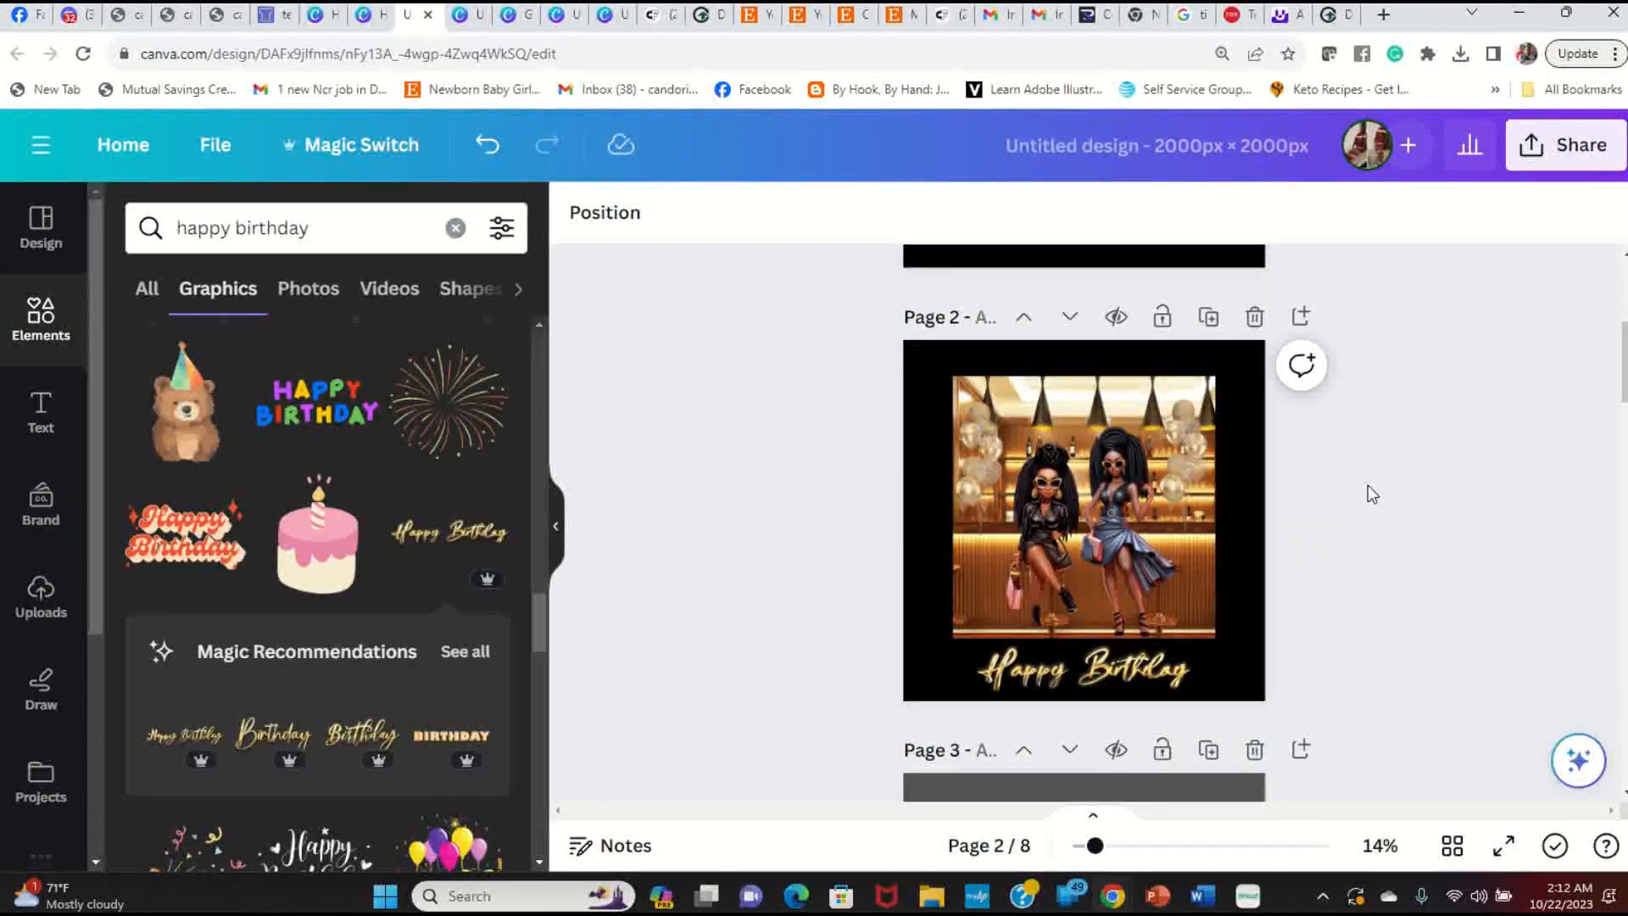
pyautogui.scroll(-6, 1368, 485)
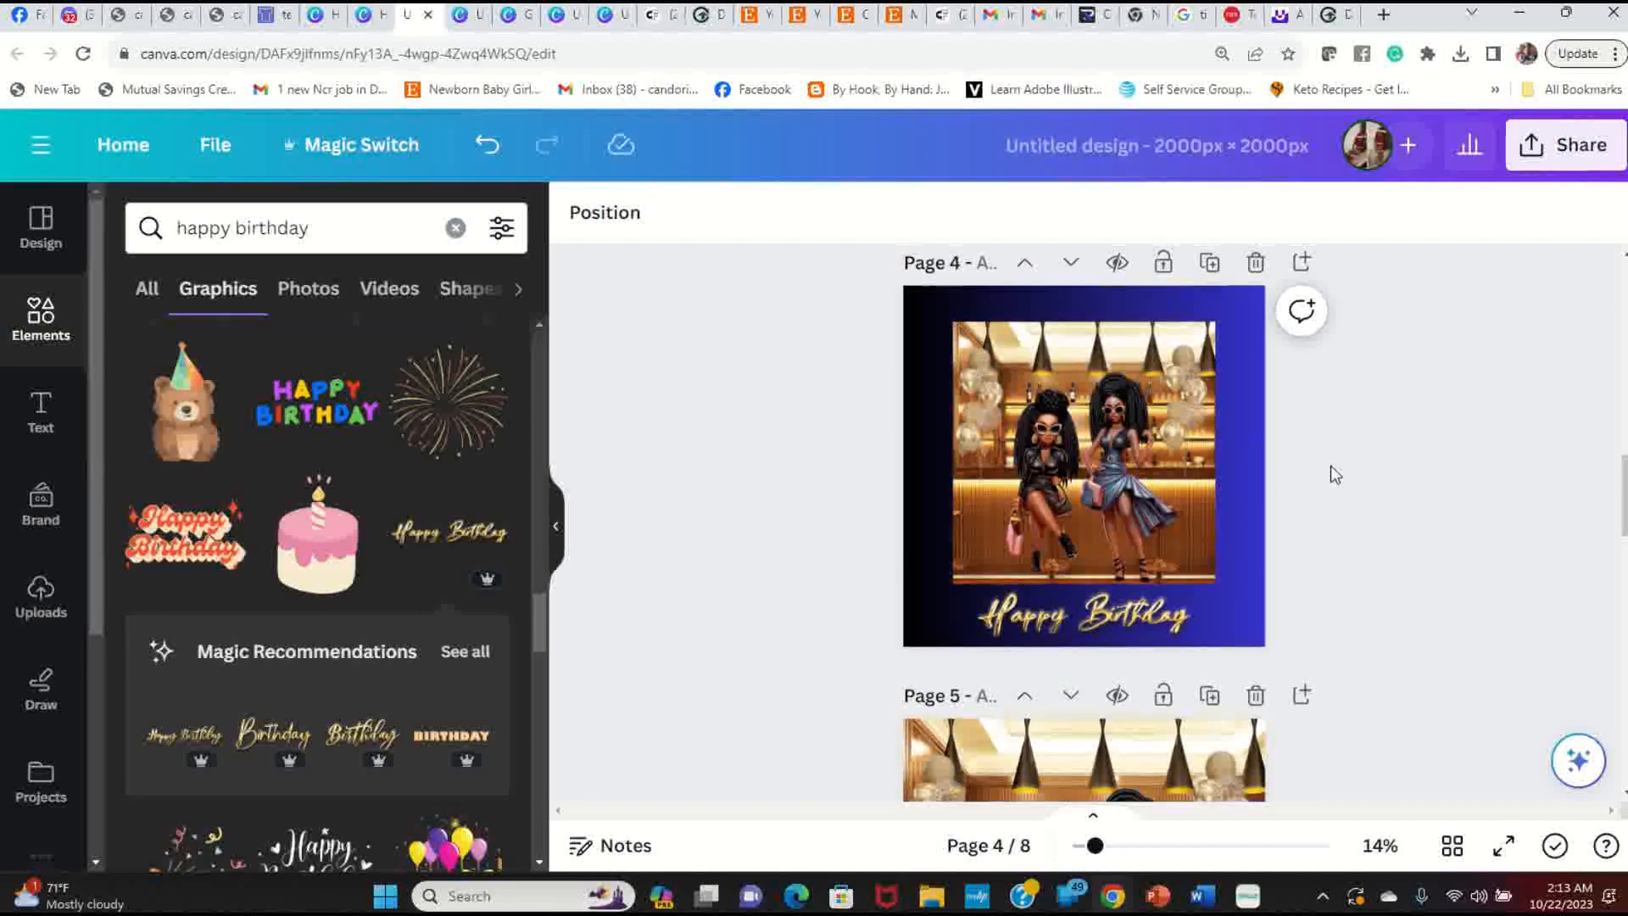
pyautogui.scroll(5, 1333, 468)
pyautogui.scroll(2, 1331, 463)
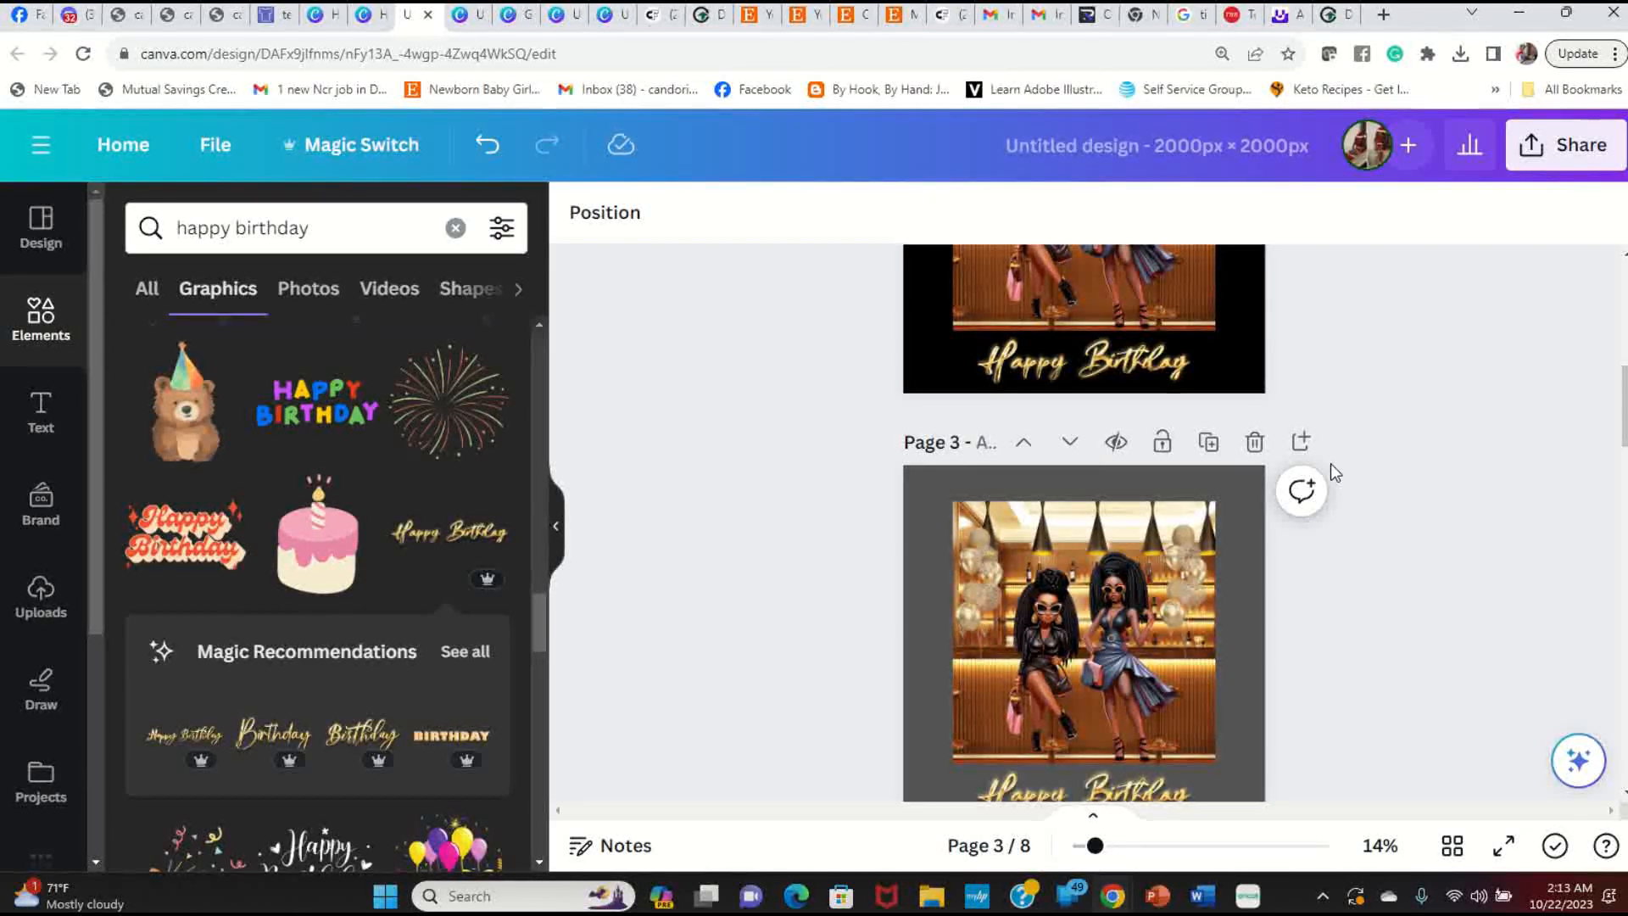
pyautogui.scroll(2, 1203, 463)
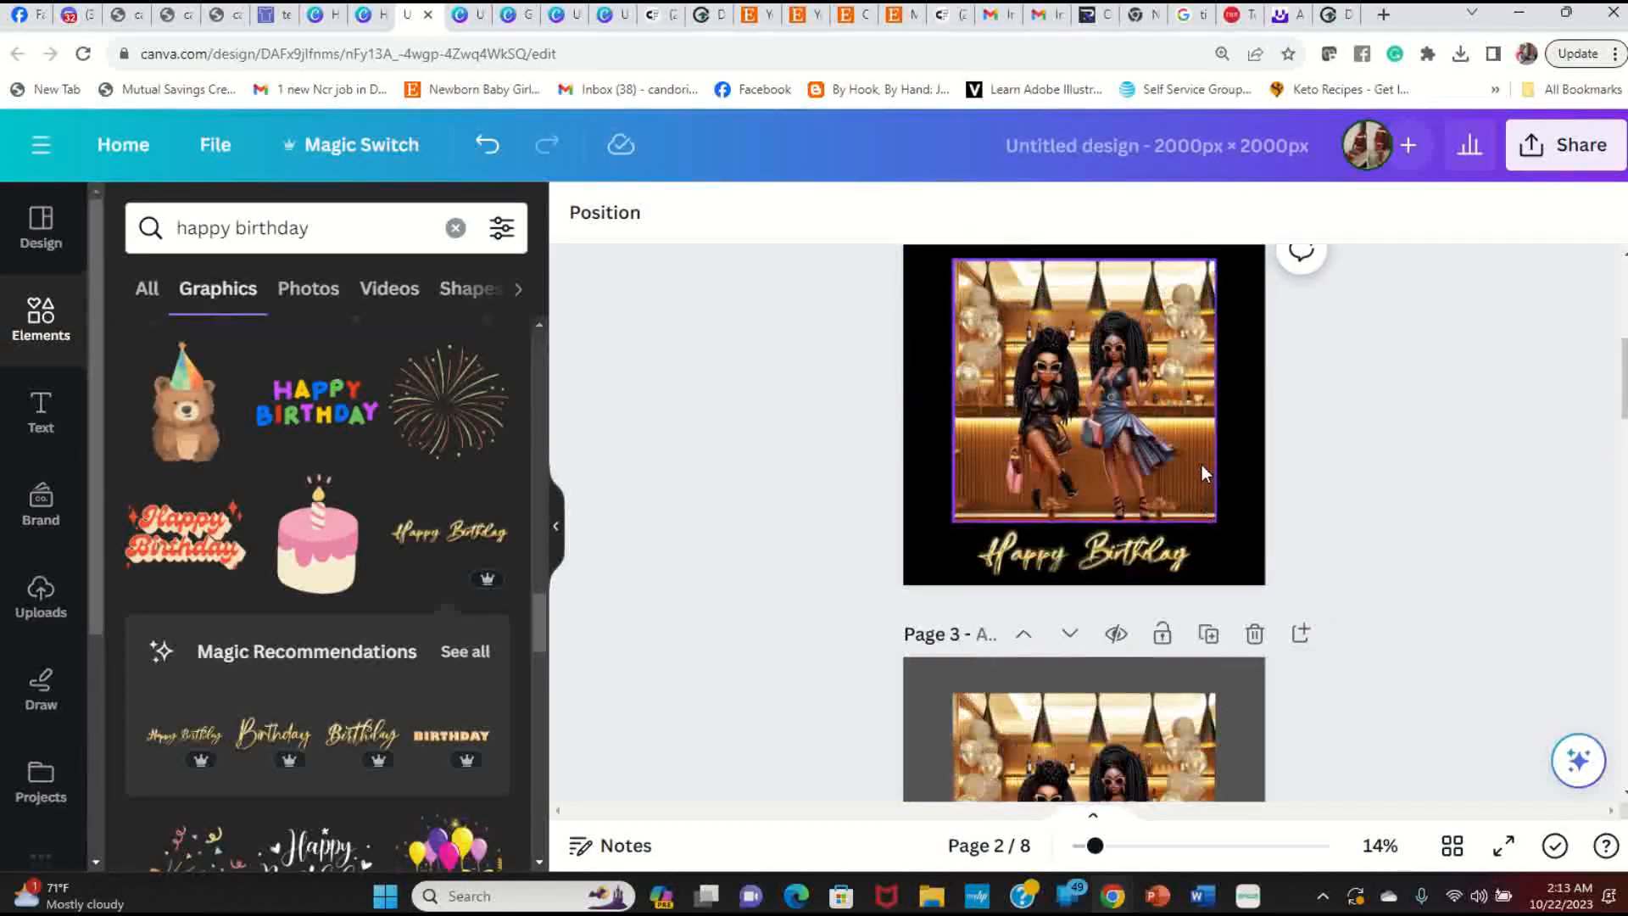
pyautogui.scroll(-15, 1200, 471)
pyautogui.scroll(-4, 1198, 480)
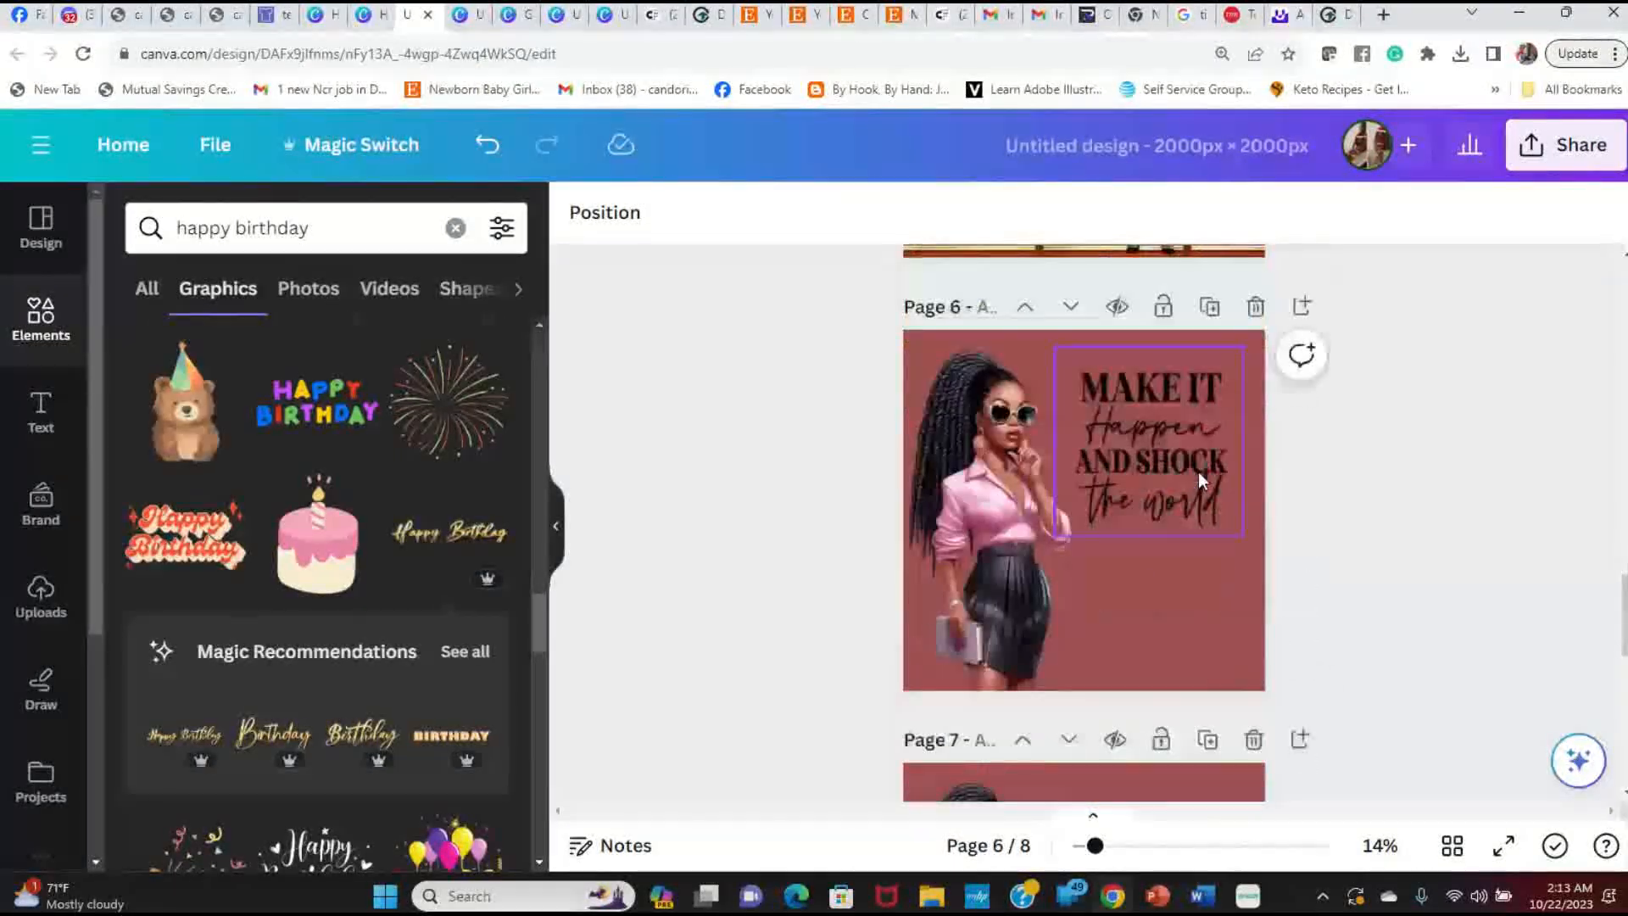
pyautogui.click(1166, 599)
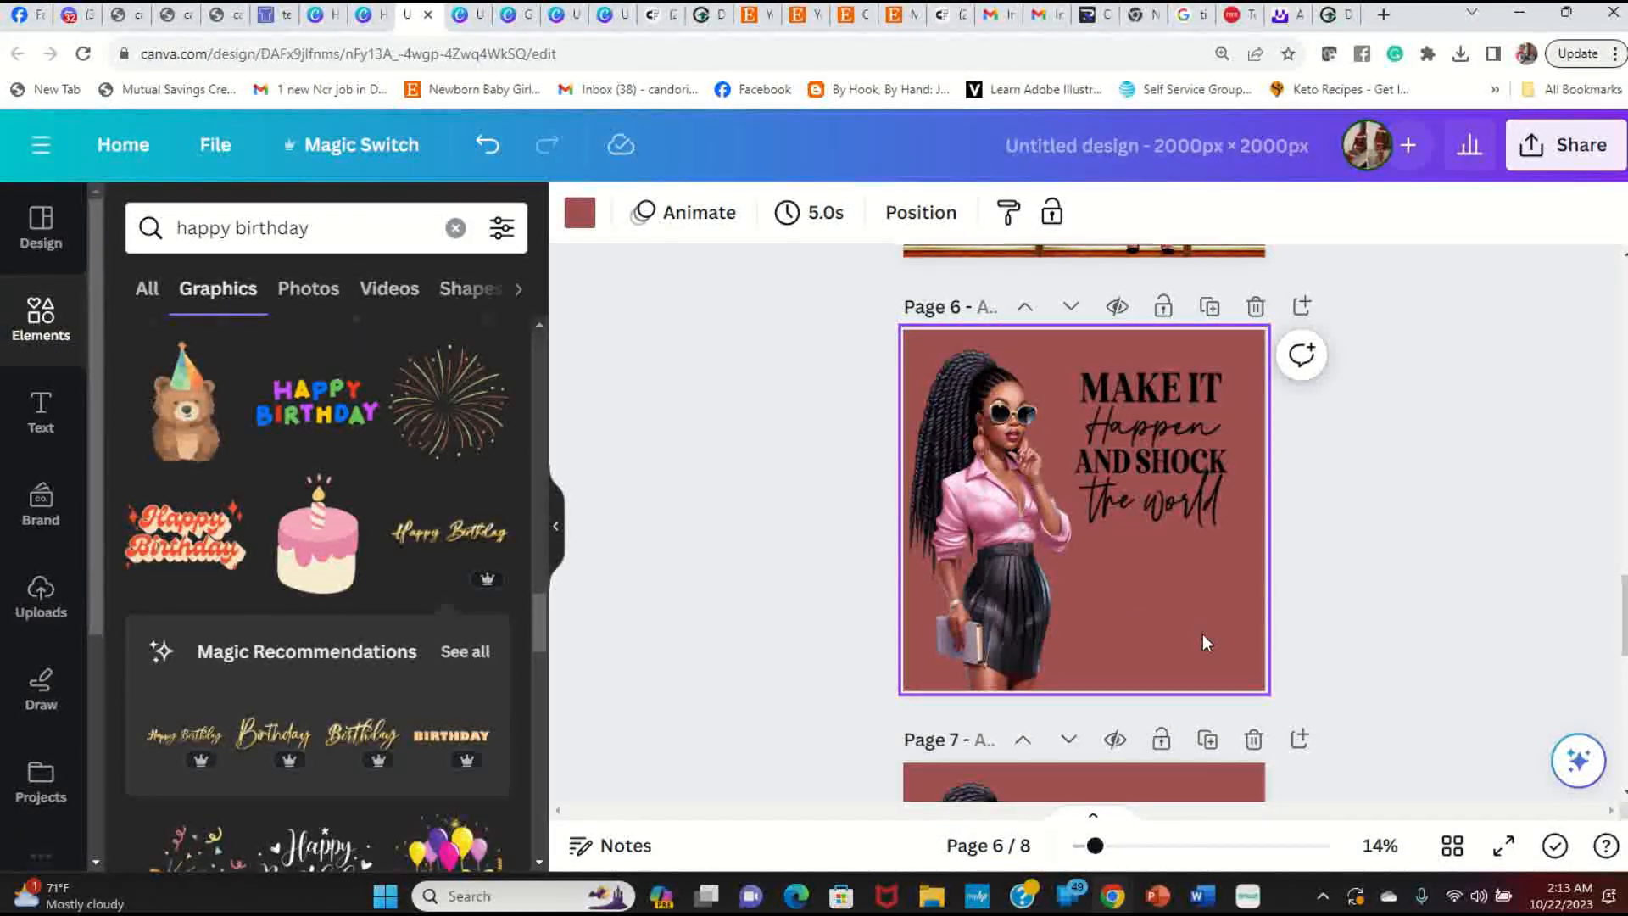
# Step: Duplicate page 6, clear the new page's background colour, and search elements for 'background'
pyautogui.click(1209, 306)
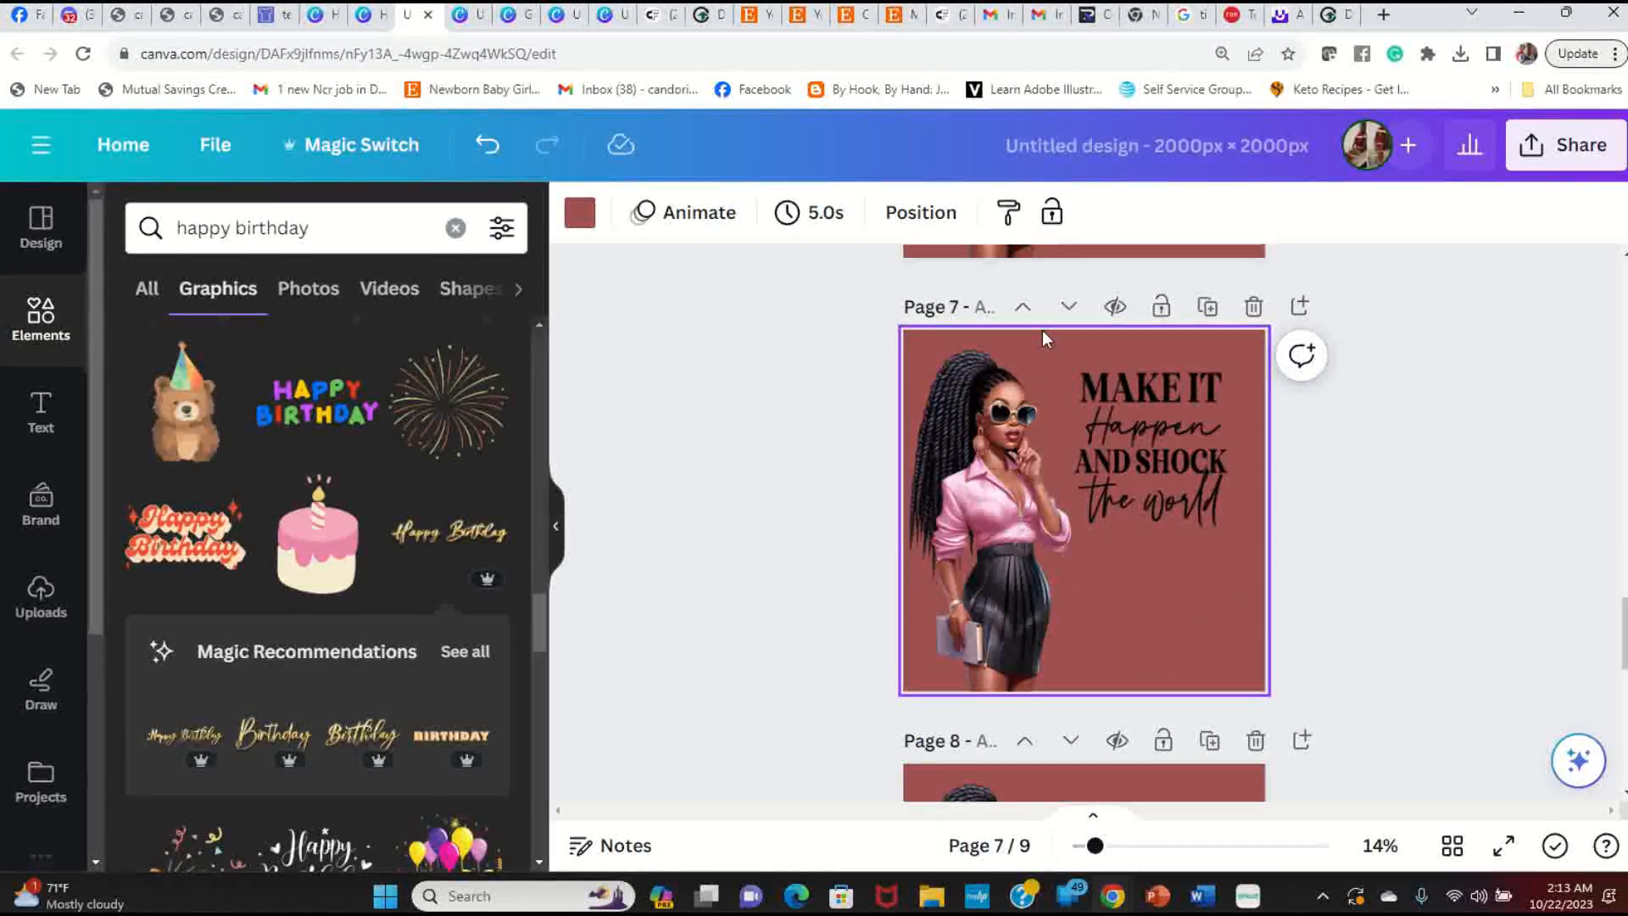
pyautogui.press('Delete')
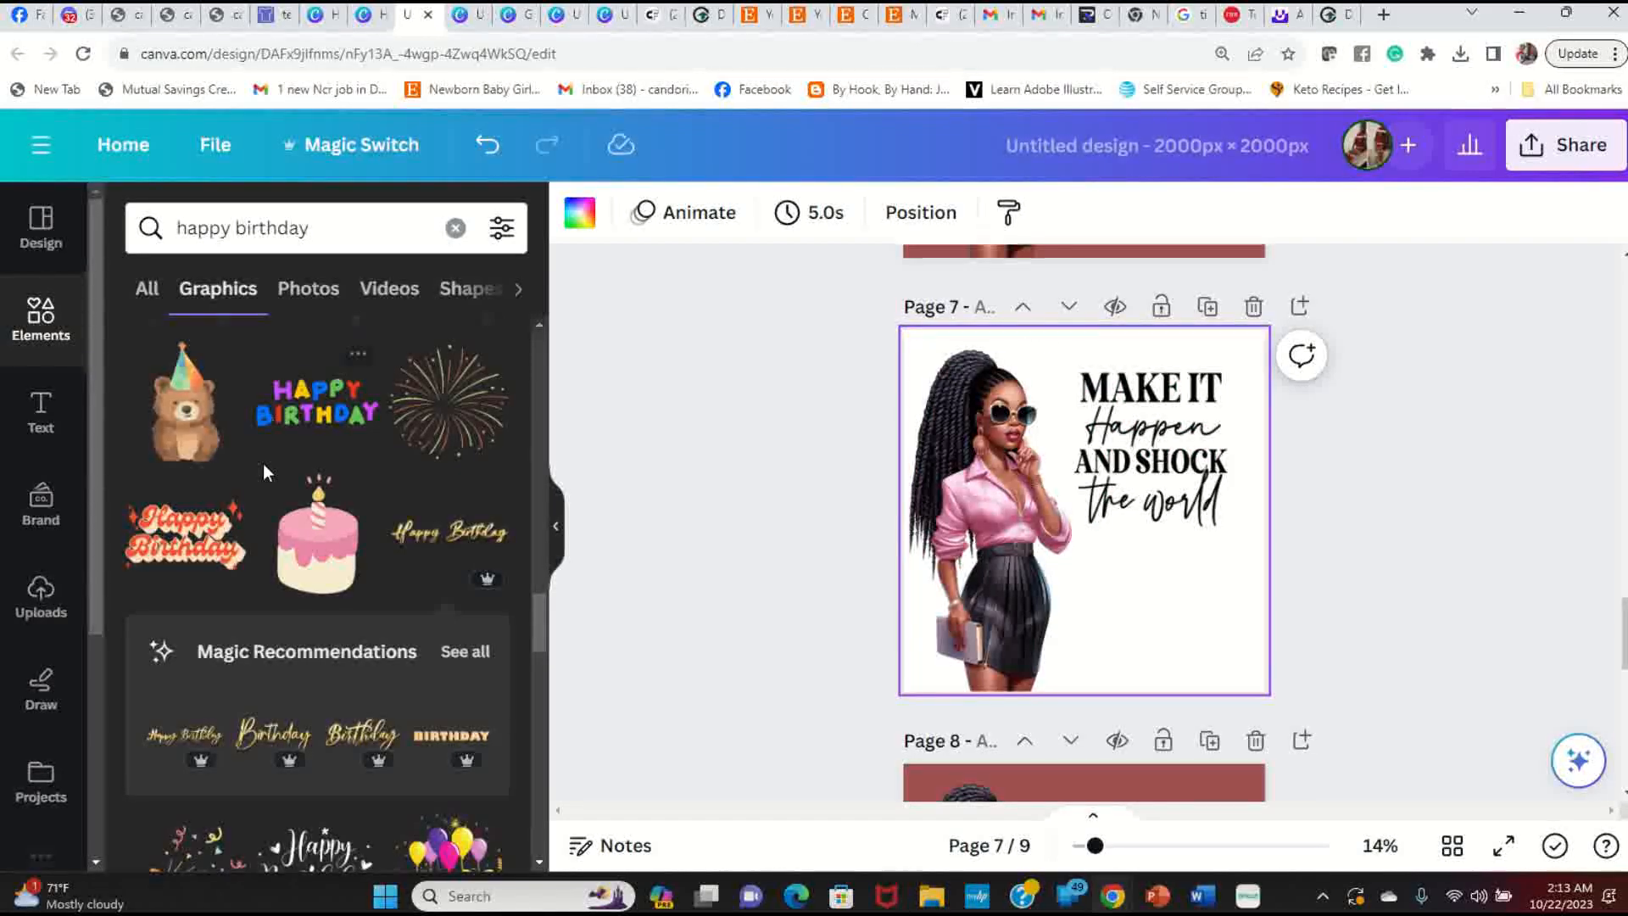
pyautogui.click(38, 322)
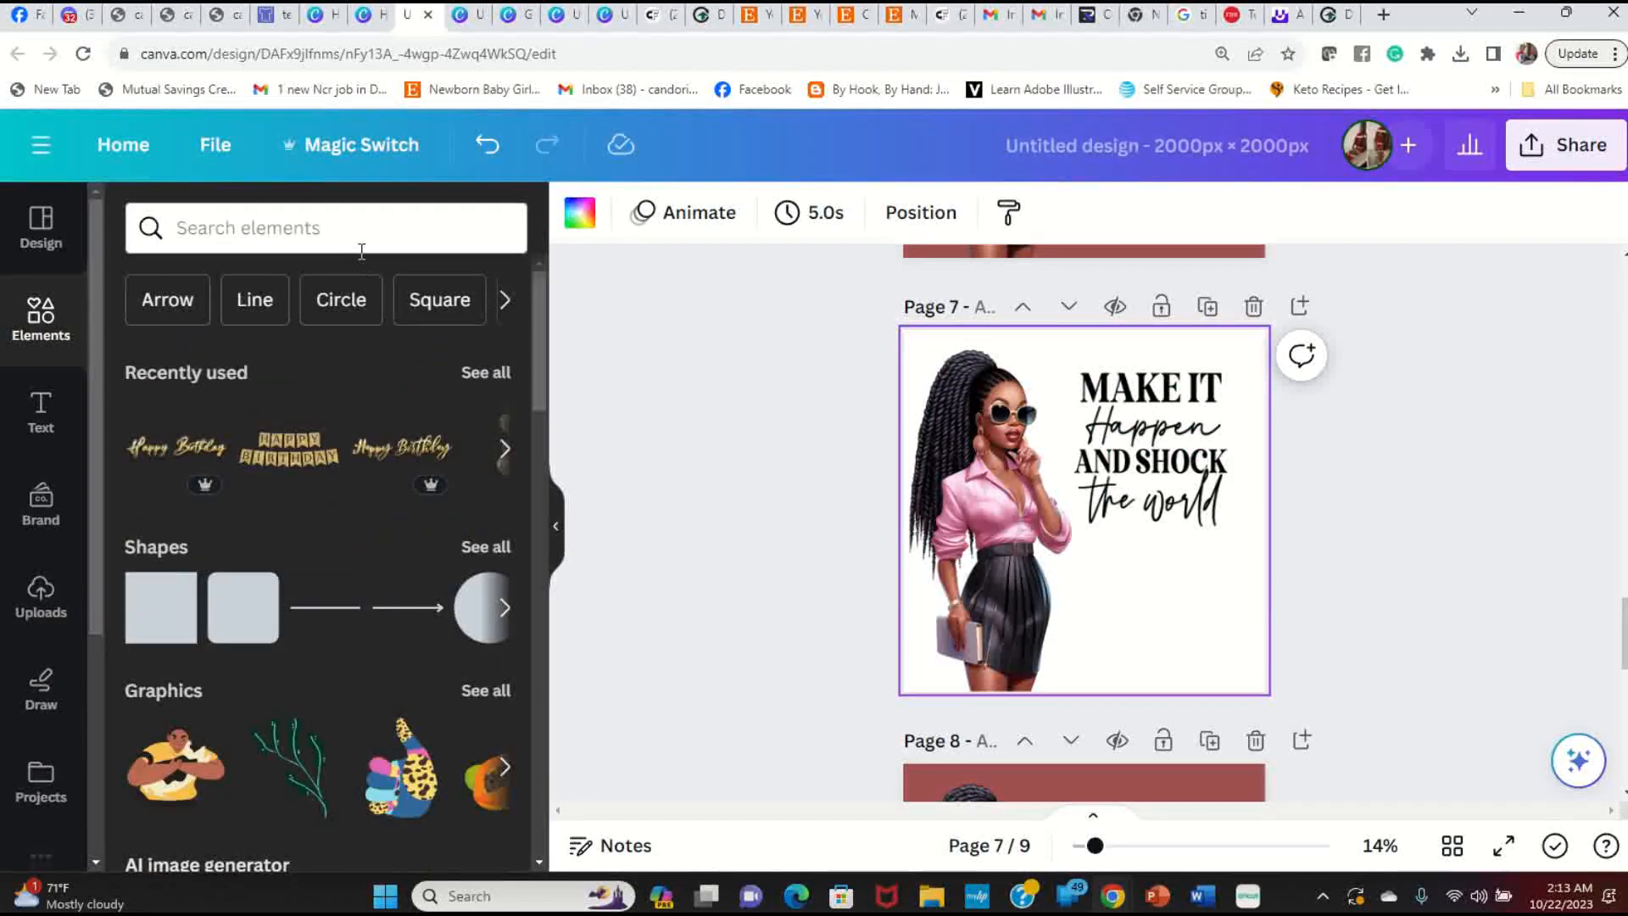
pyautogui.click(353, 221)
pyautogui.write('ba')
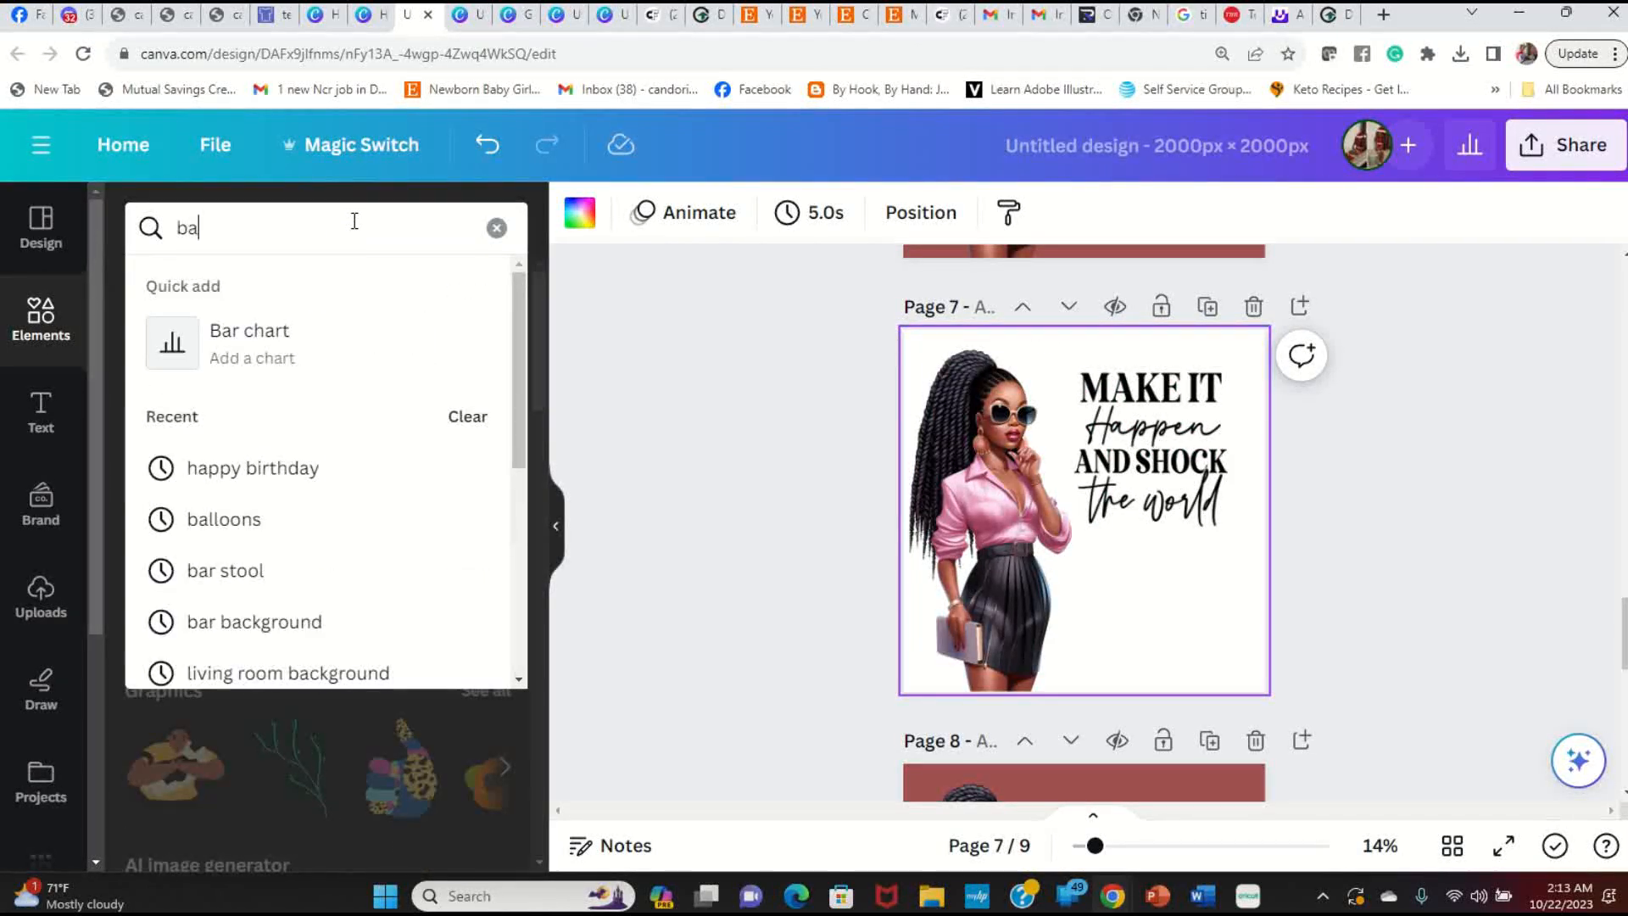
pyautogui.write('ckground')
pyautogui.press('Return')
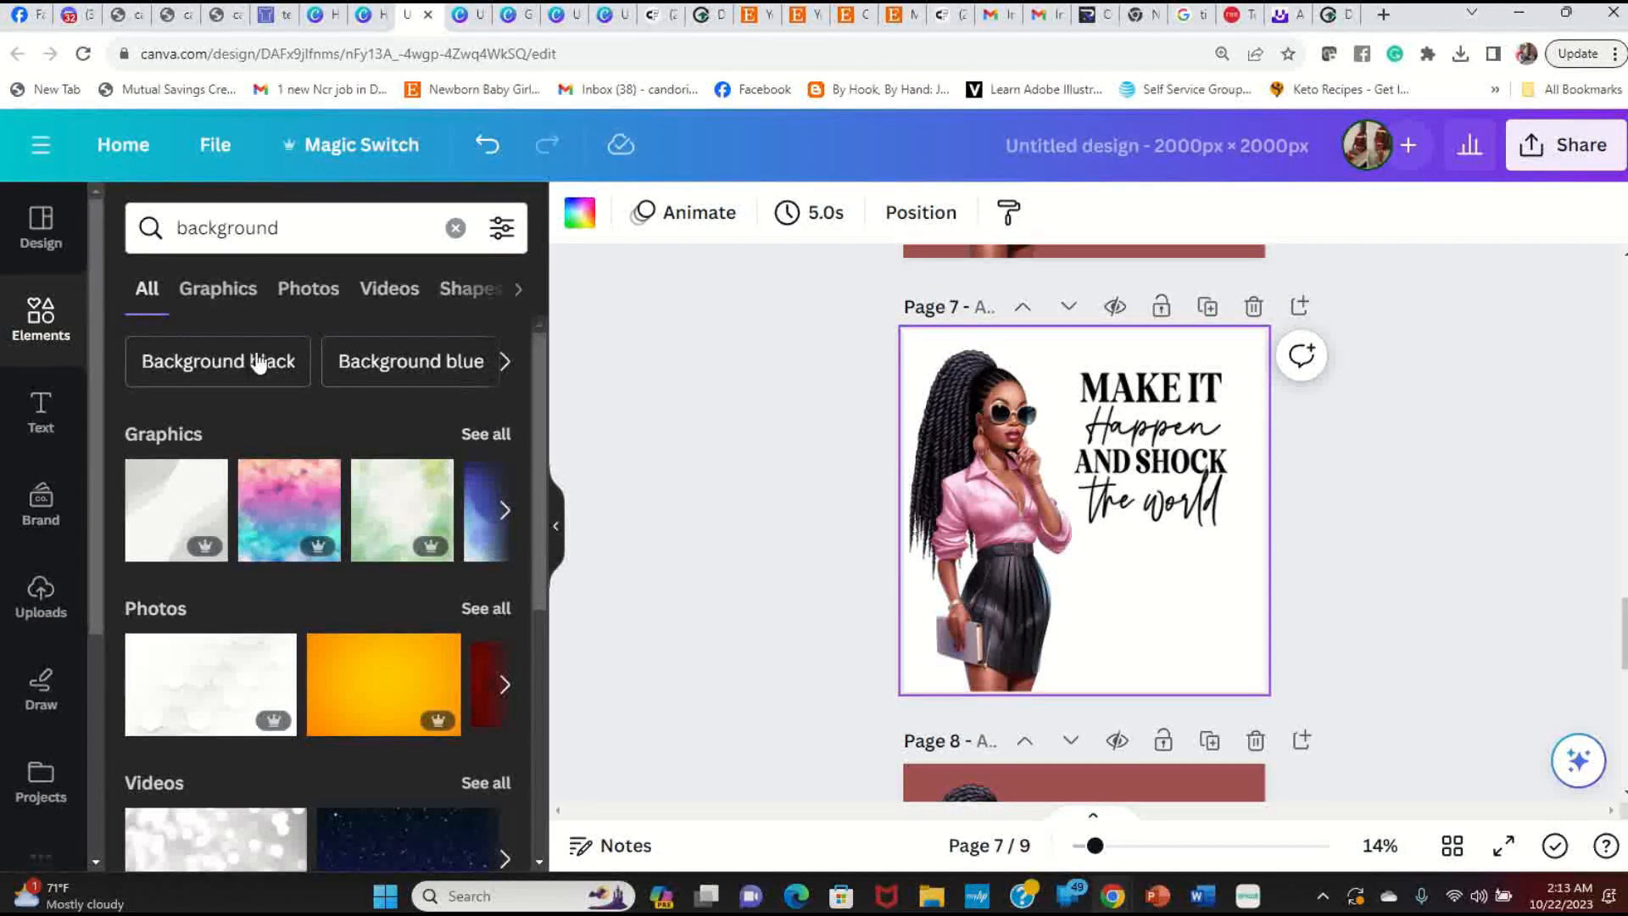
# Step: Set a pink floral photo as page 7's background and preview it full screen
pyautogui.click(228, 297)
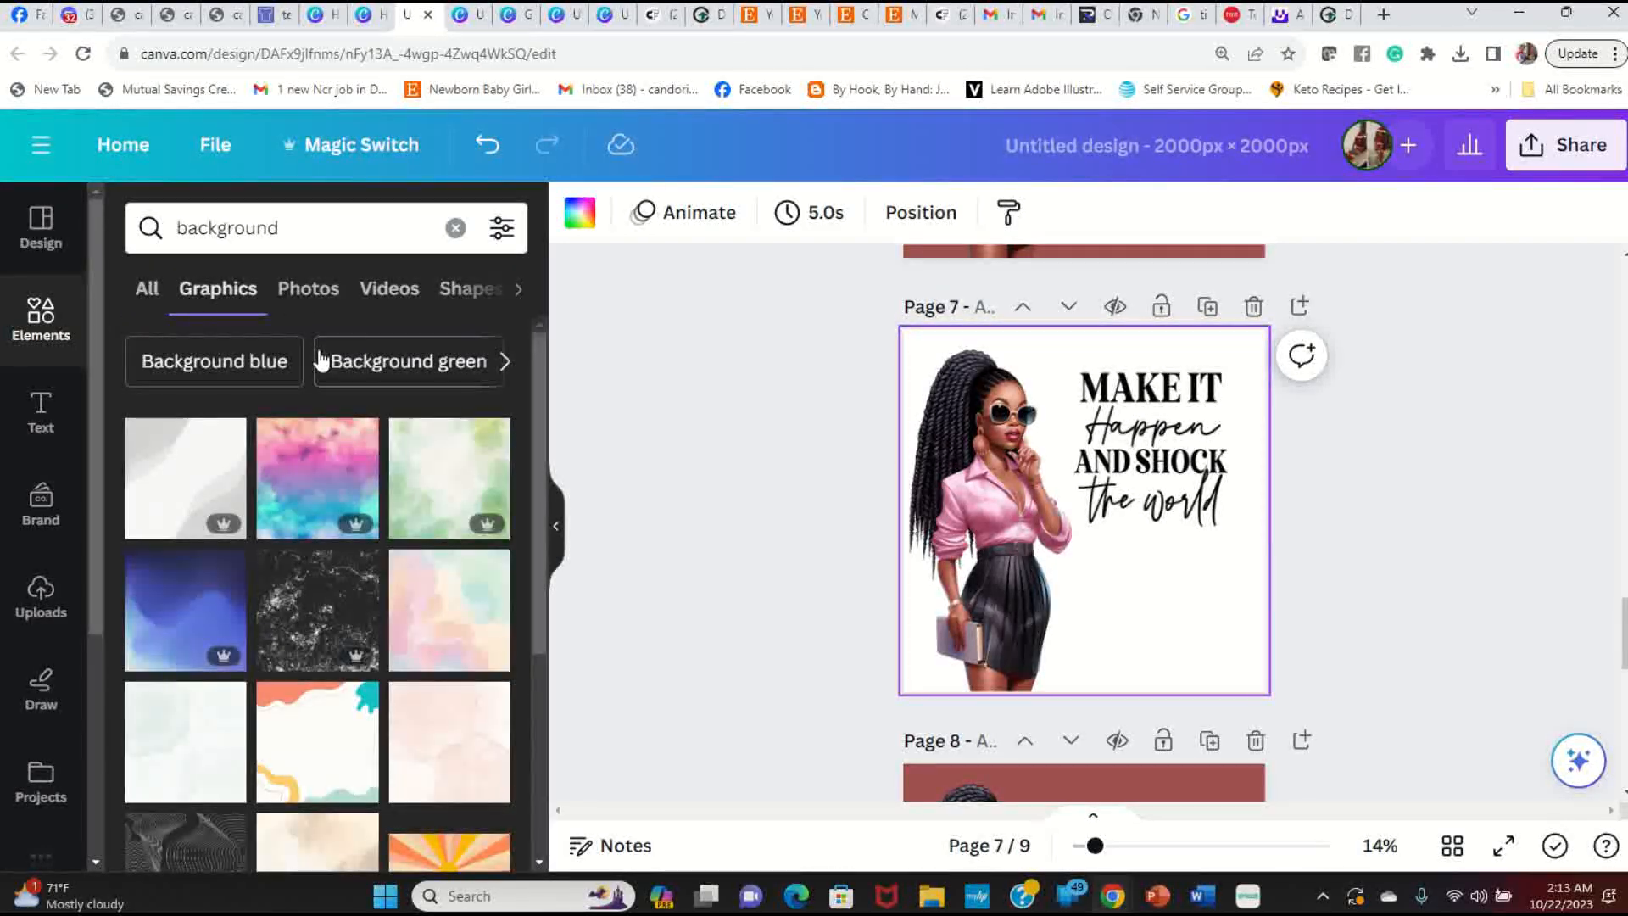
pyautogui.click(315, 290)
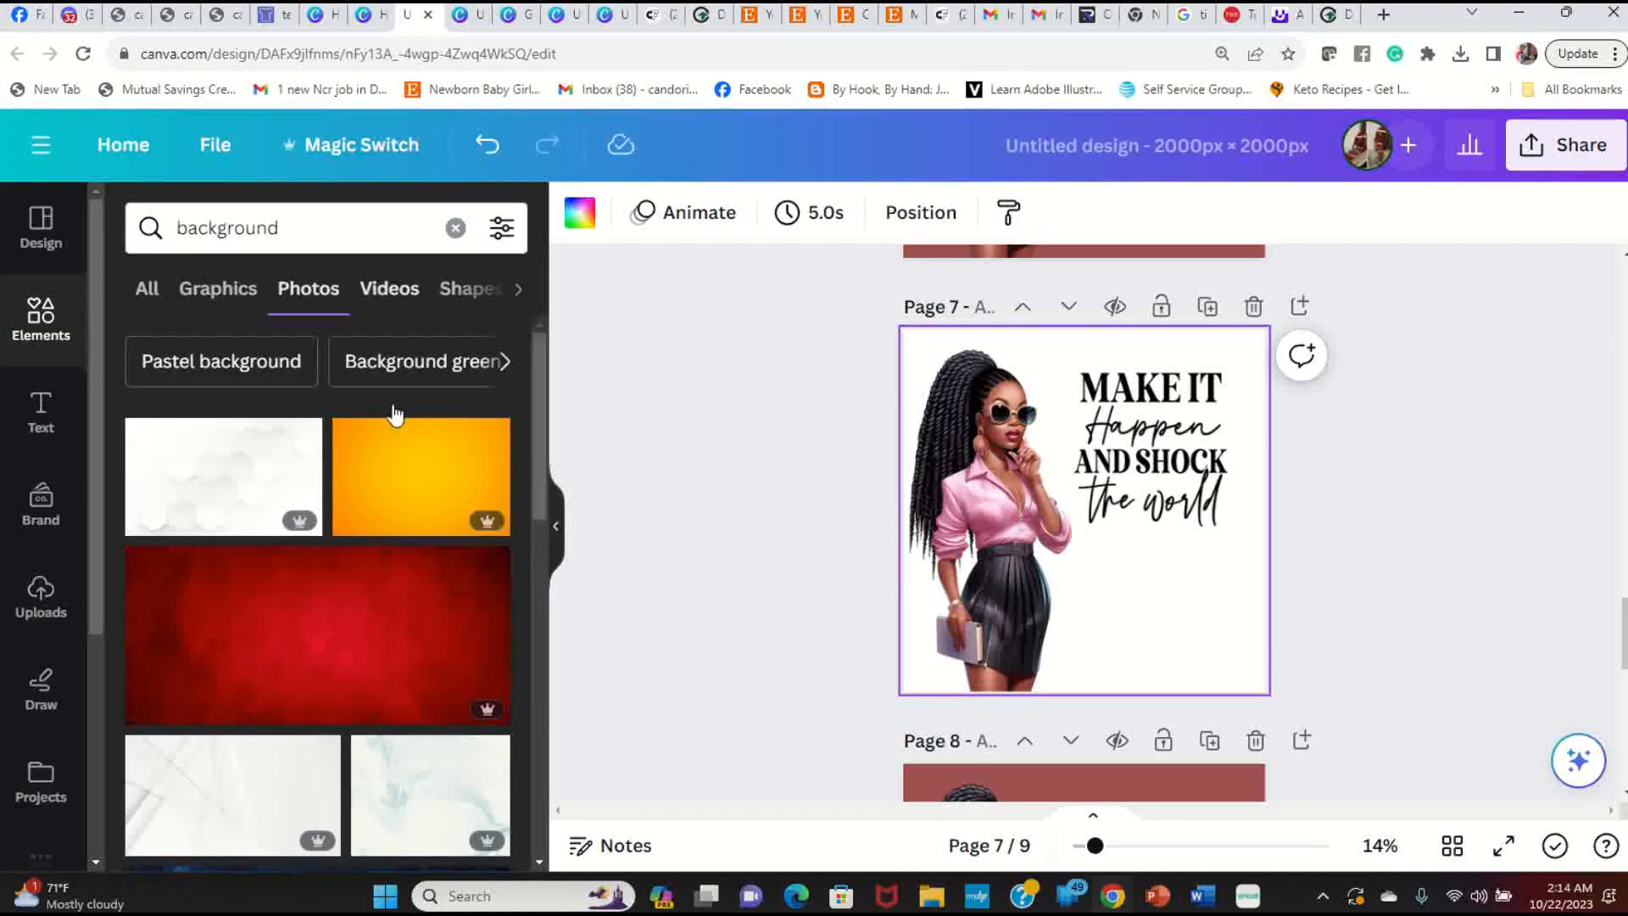
pyautogui.scroll(-5, 398, 575)
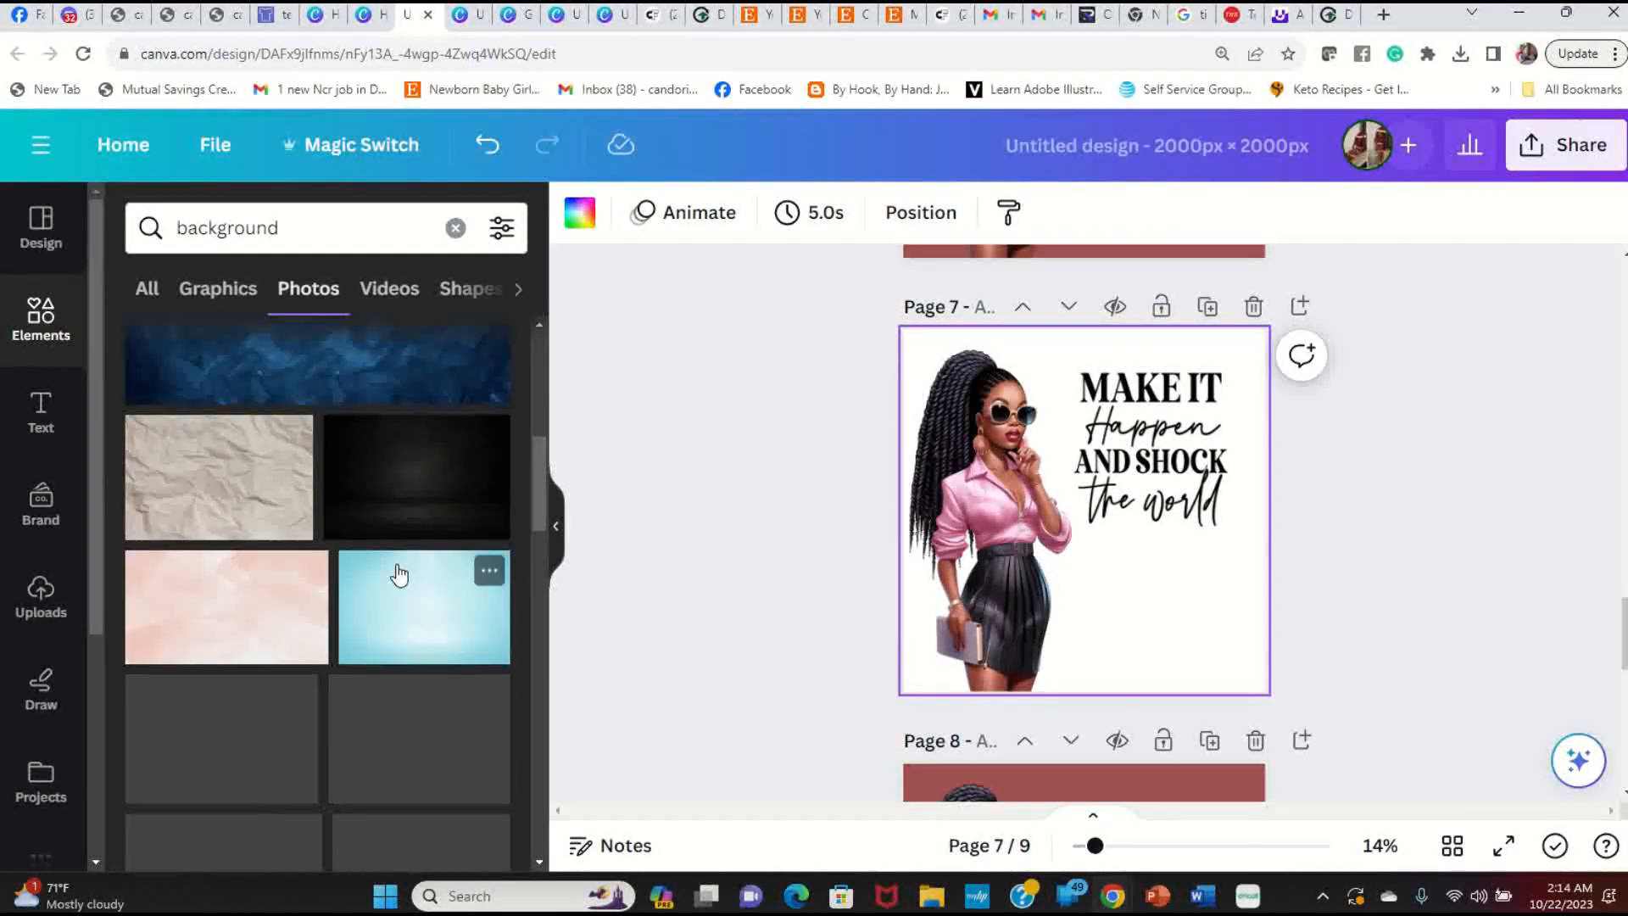
pyautogui.scroll(-3, 396, 572)
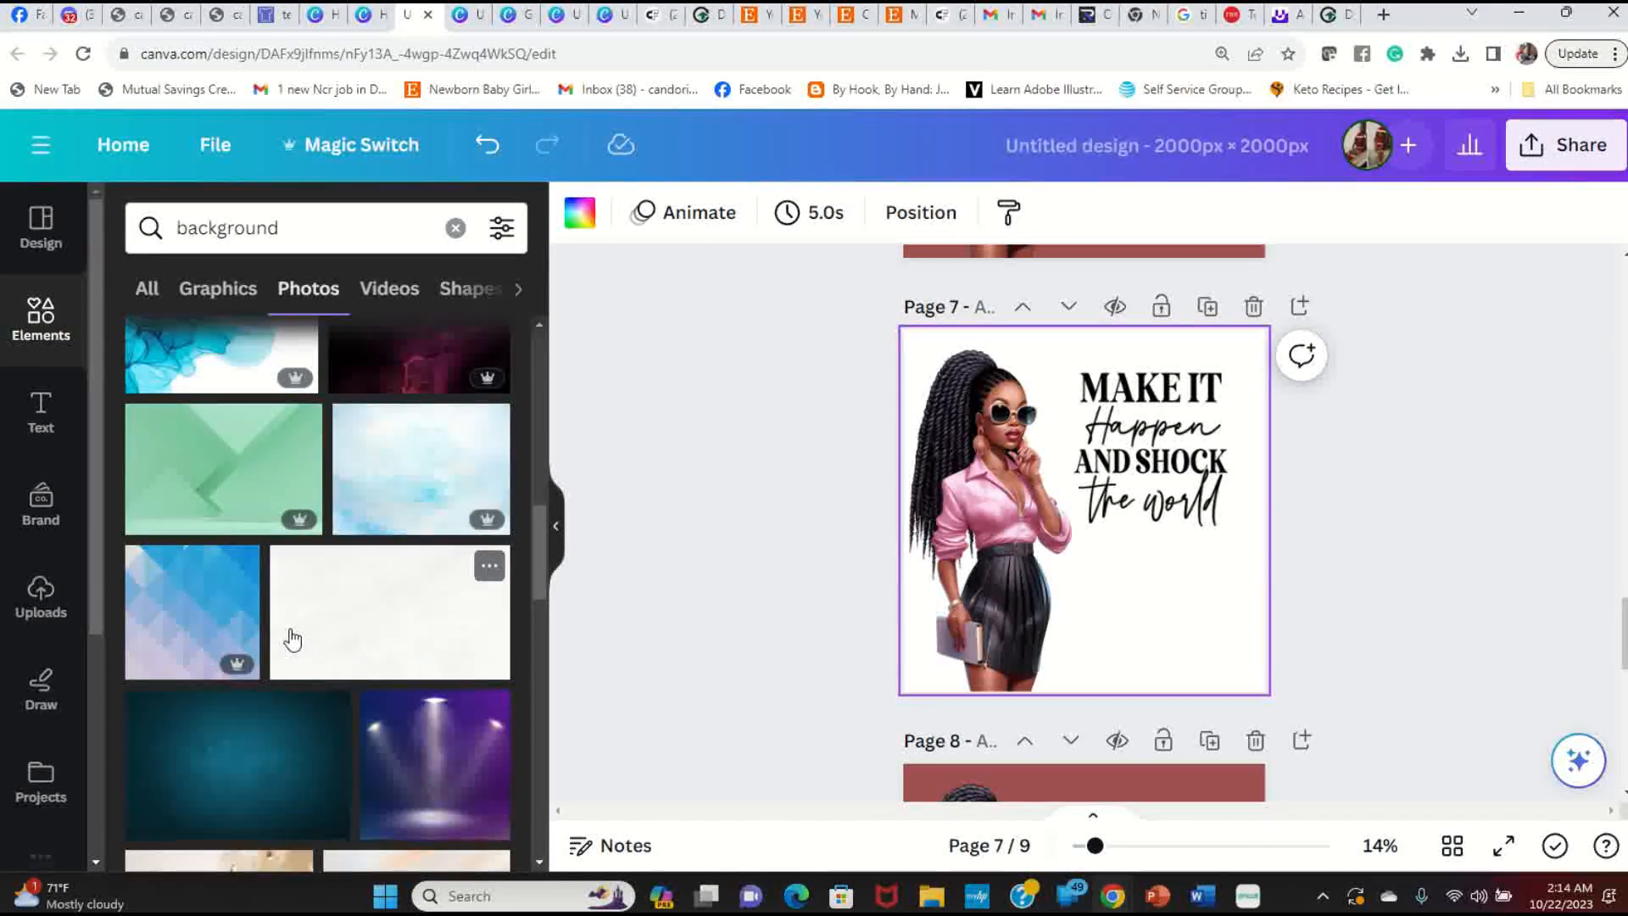
pyautogui.scroll(-5, 293, 651)
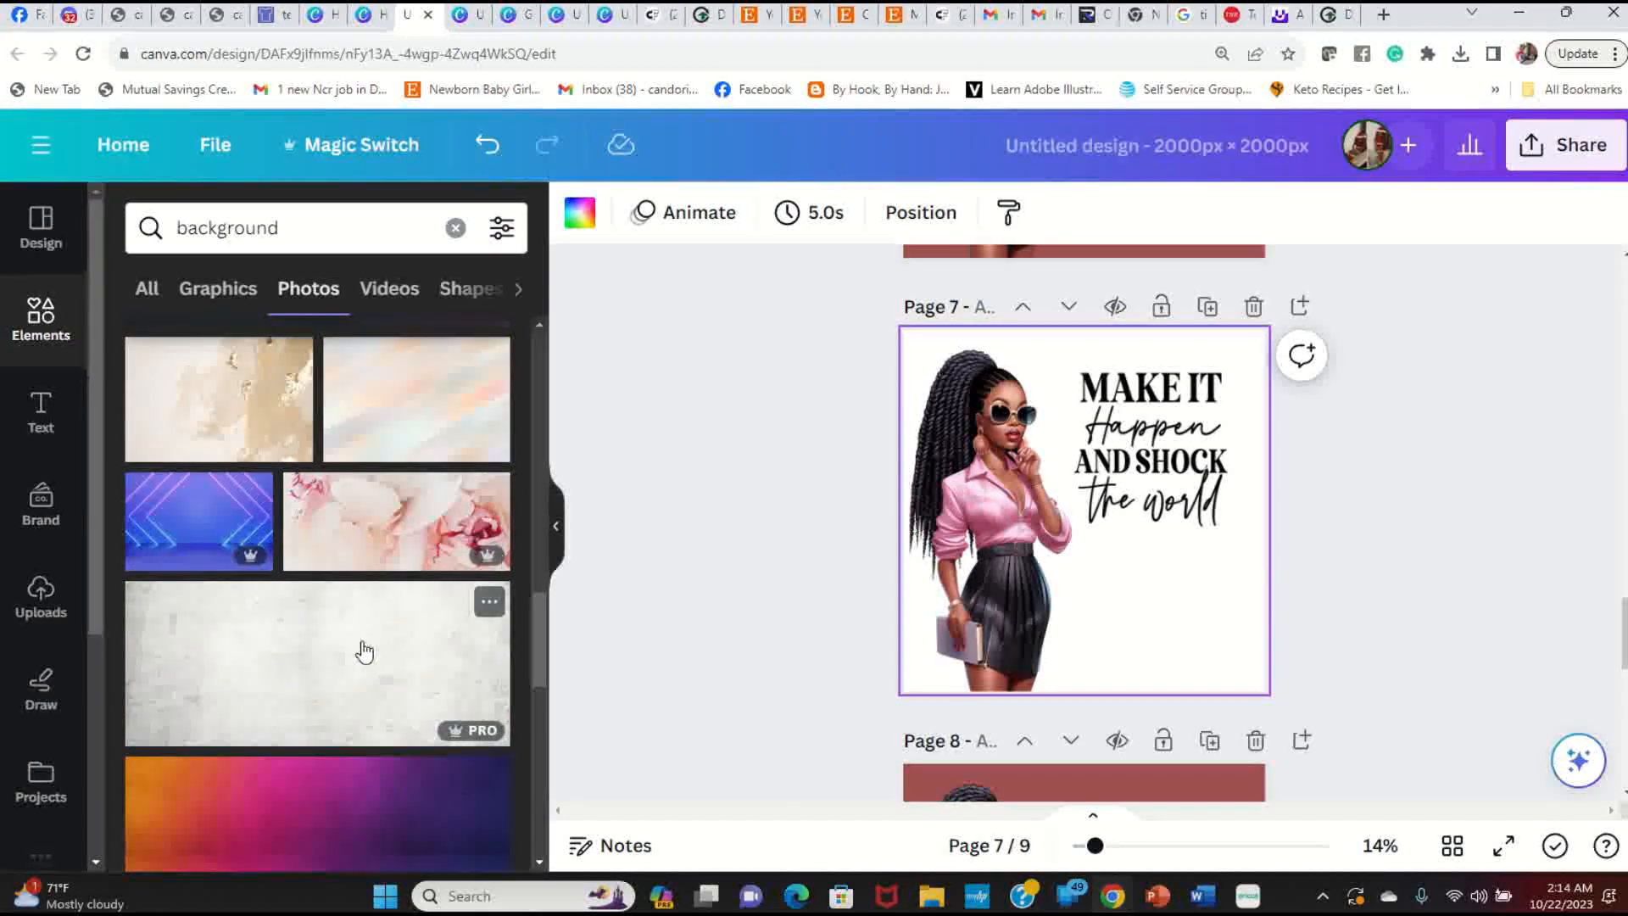
pyautogui.click(395, 513)
pyautogui.rightClick(1107, 516)
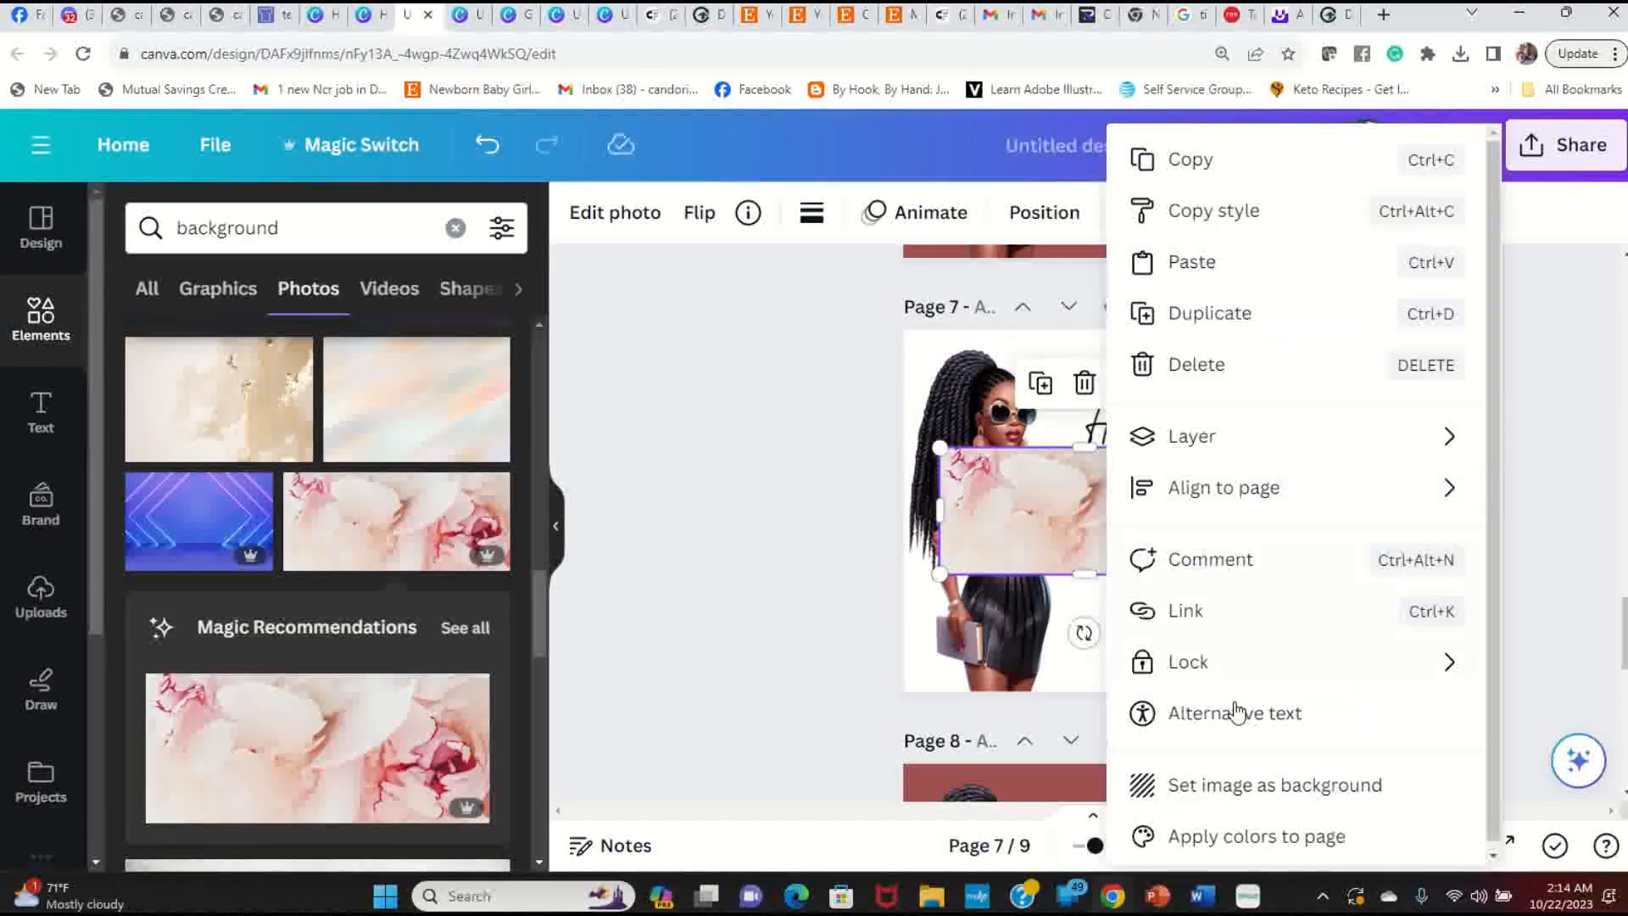
pyautogui.click(1179, 782)
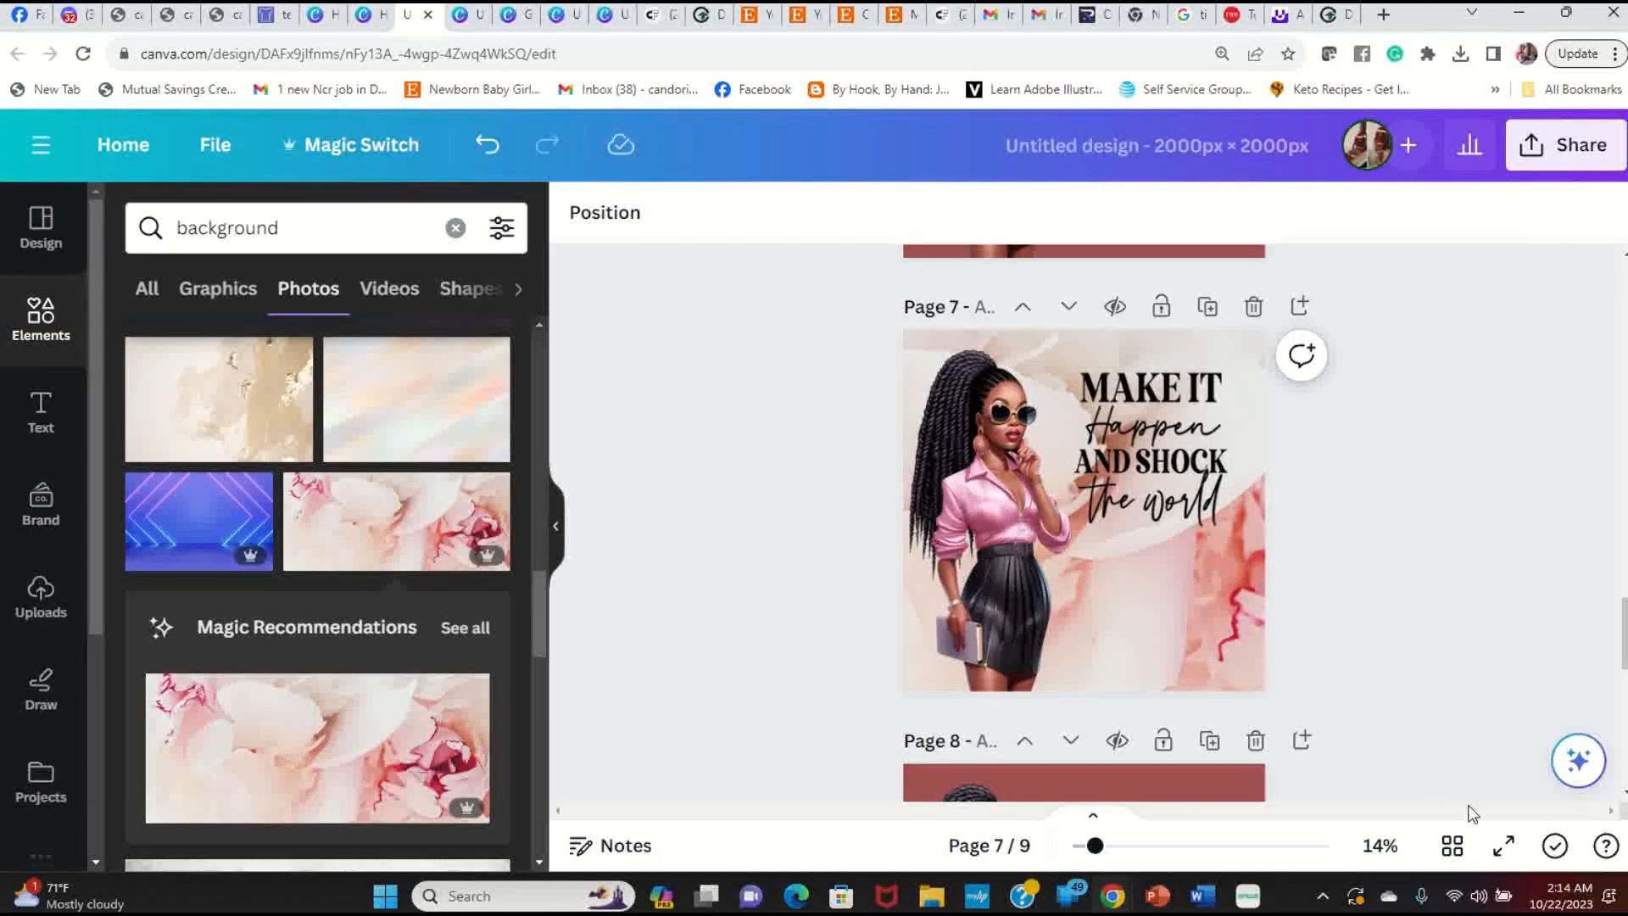
pyautogui.click(1504, 846)
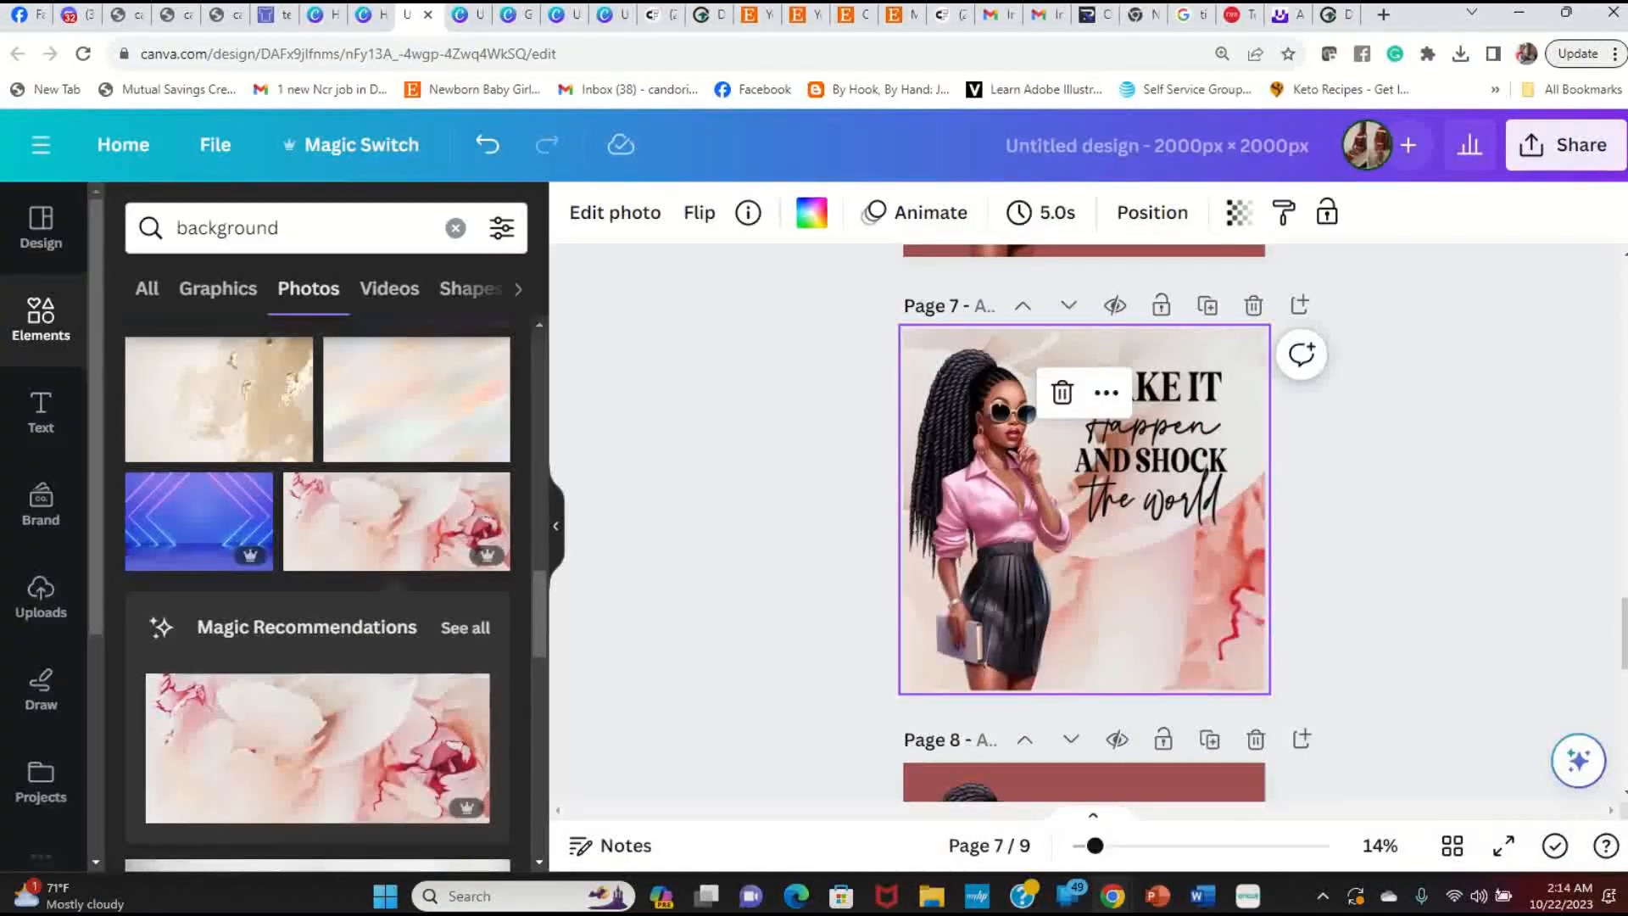
# Step: Replace the element search with 'slogan' and view all result types
pyautogui.click(310, 227)
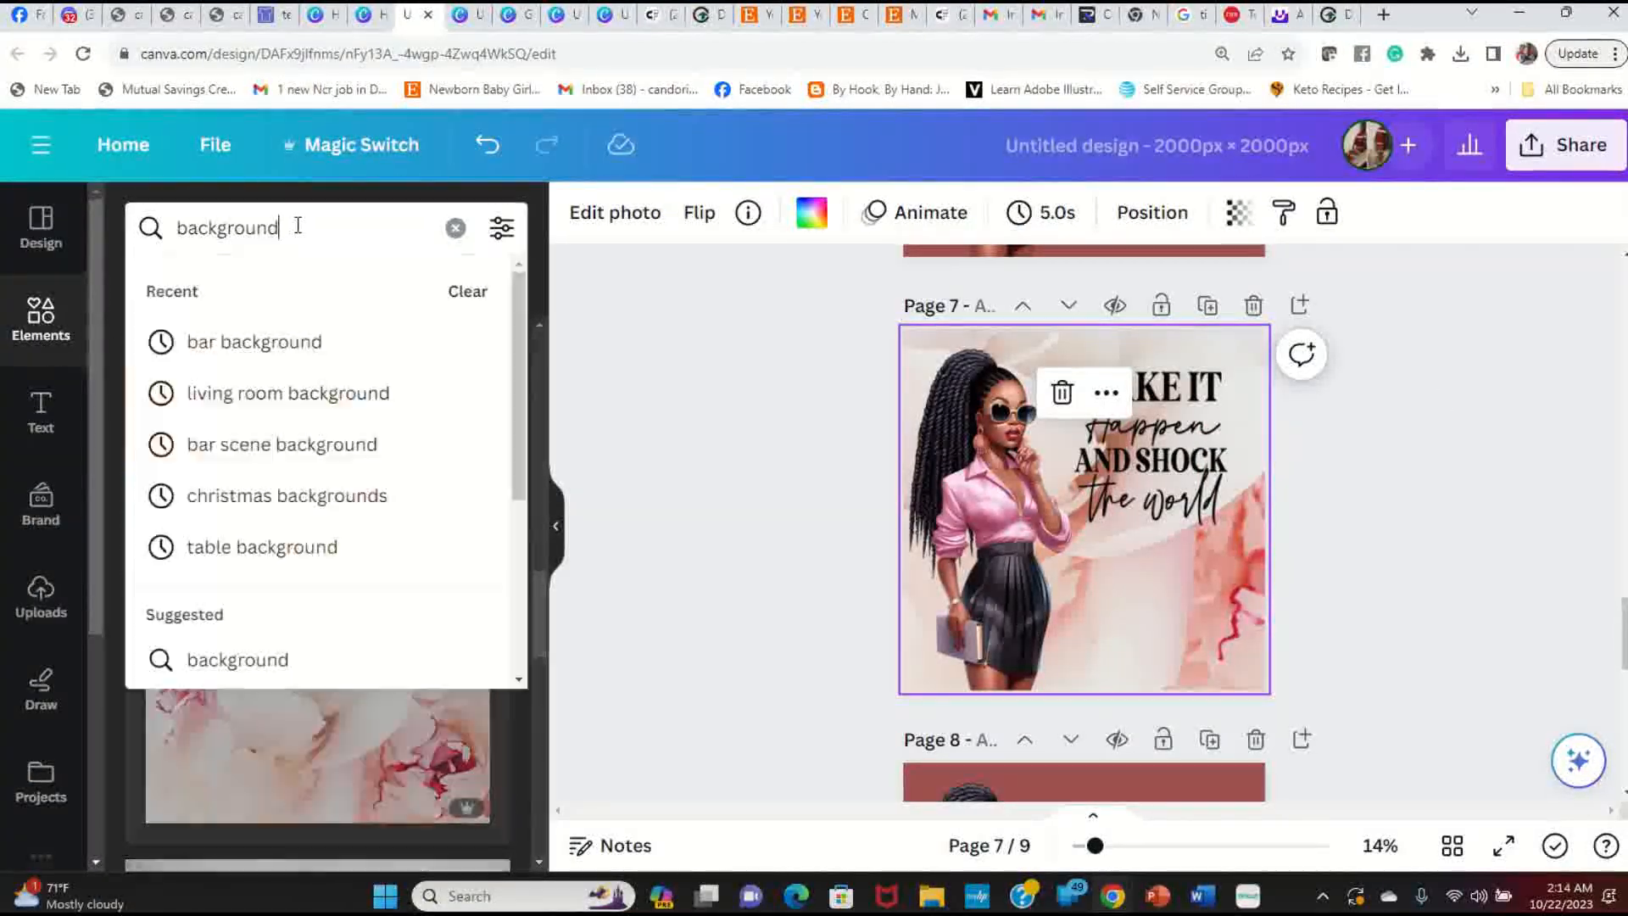
pyautogui.moveTo(310, 227); pyautogui.dragTo(149, 227)
pyautogui.write('sl')
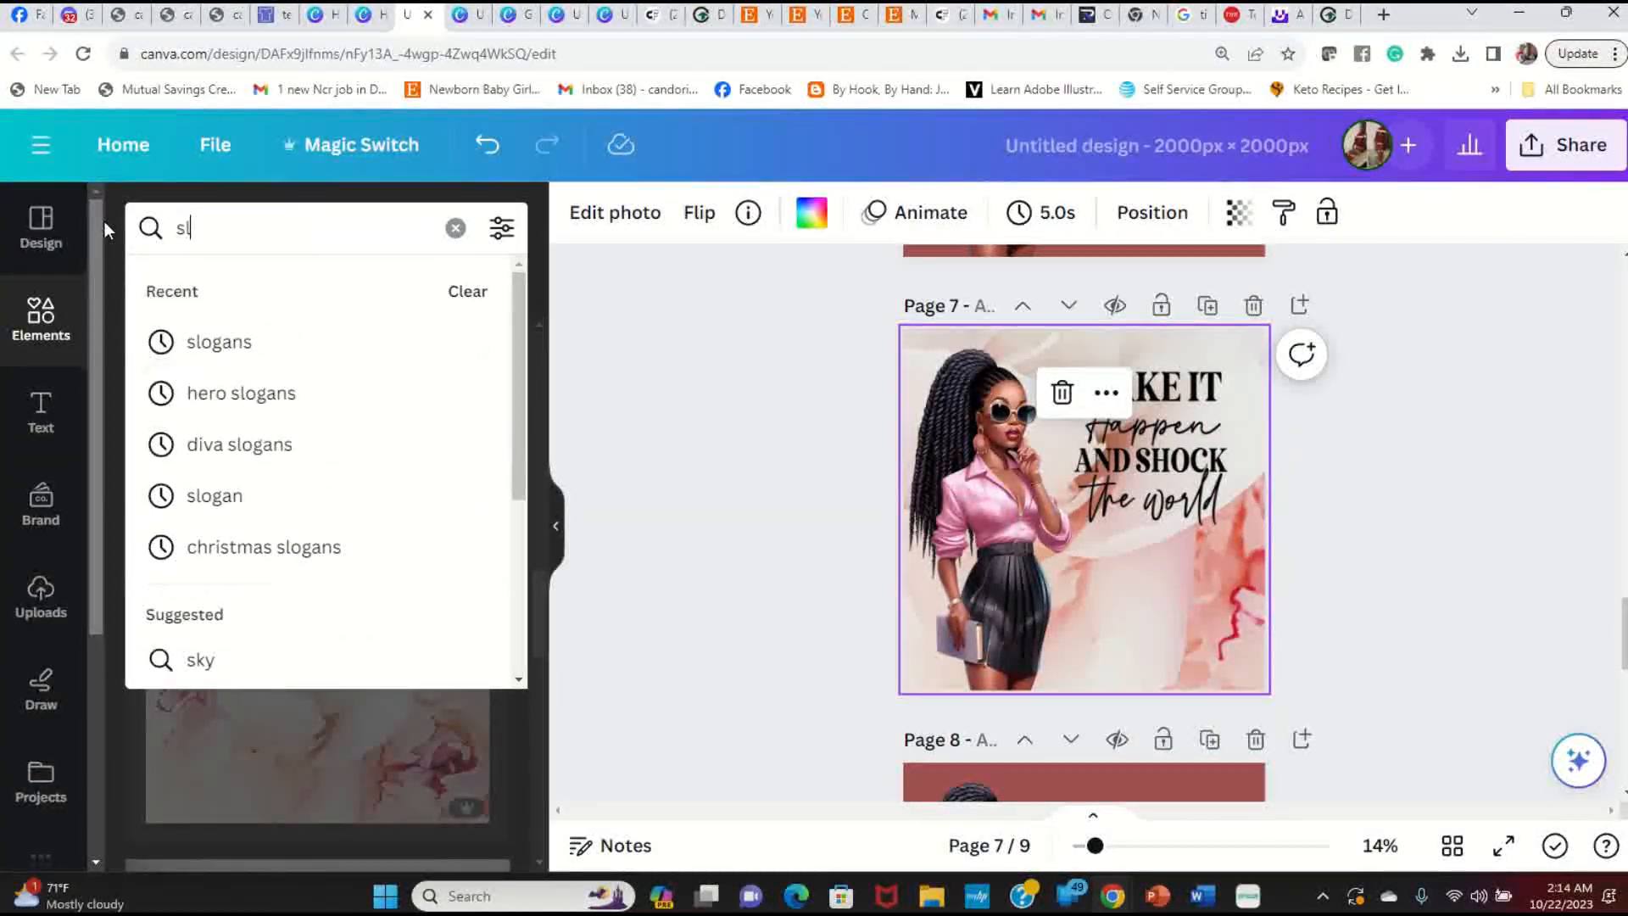
pyautogui.write('ogan')
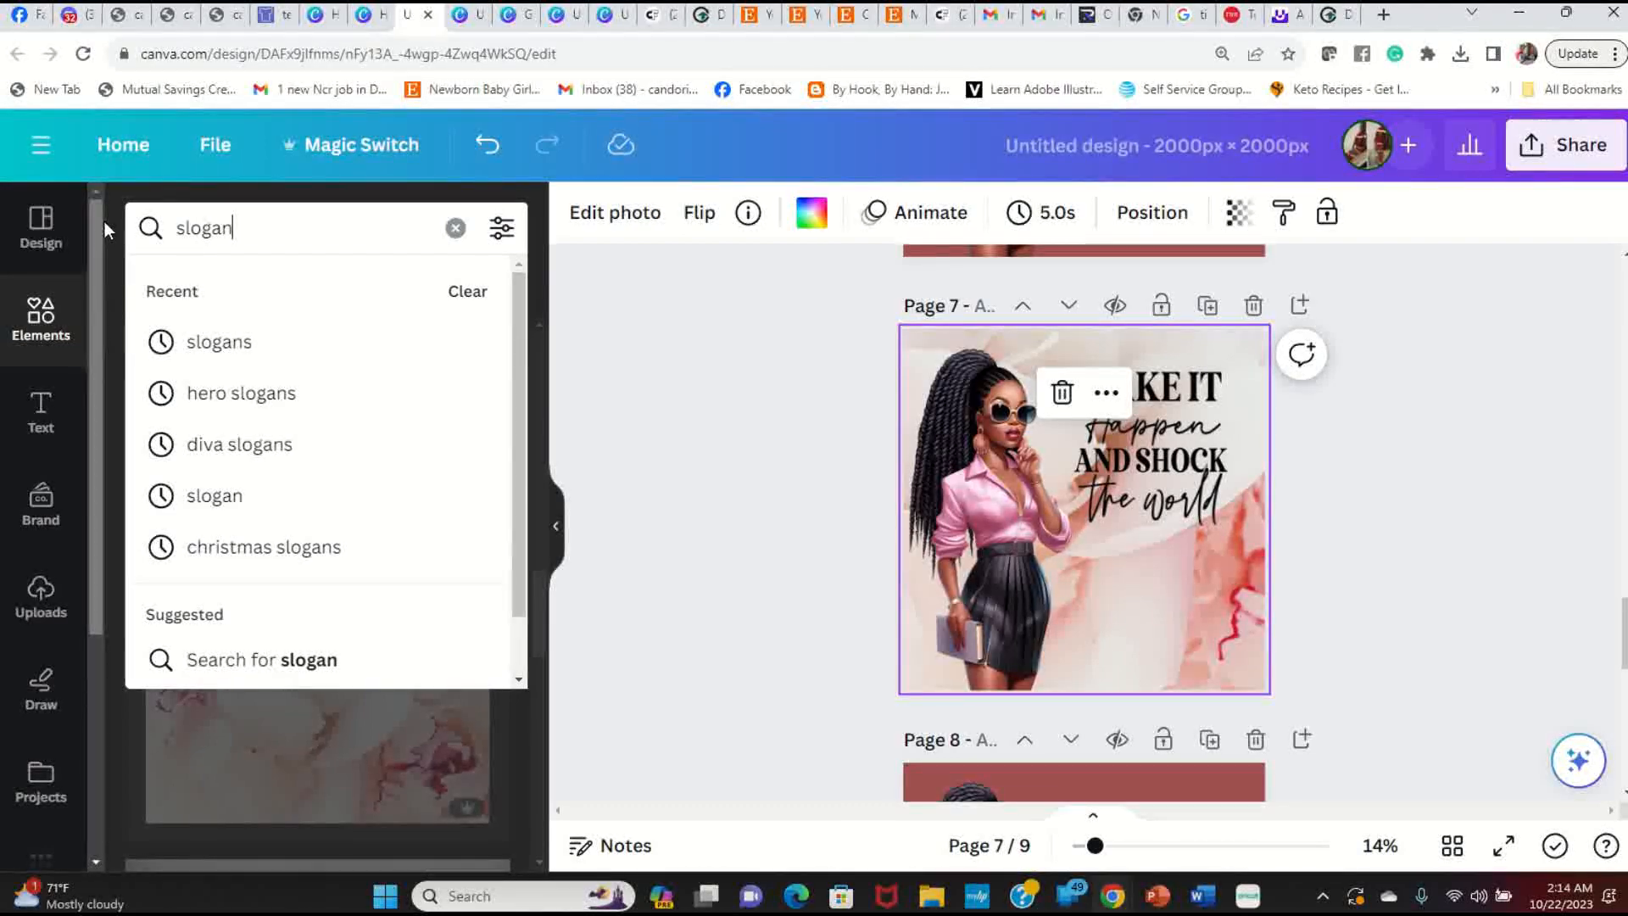
pyautogui.press('Return')
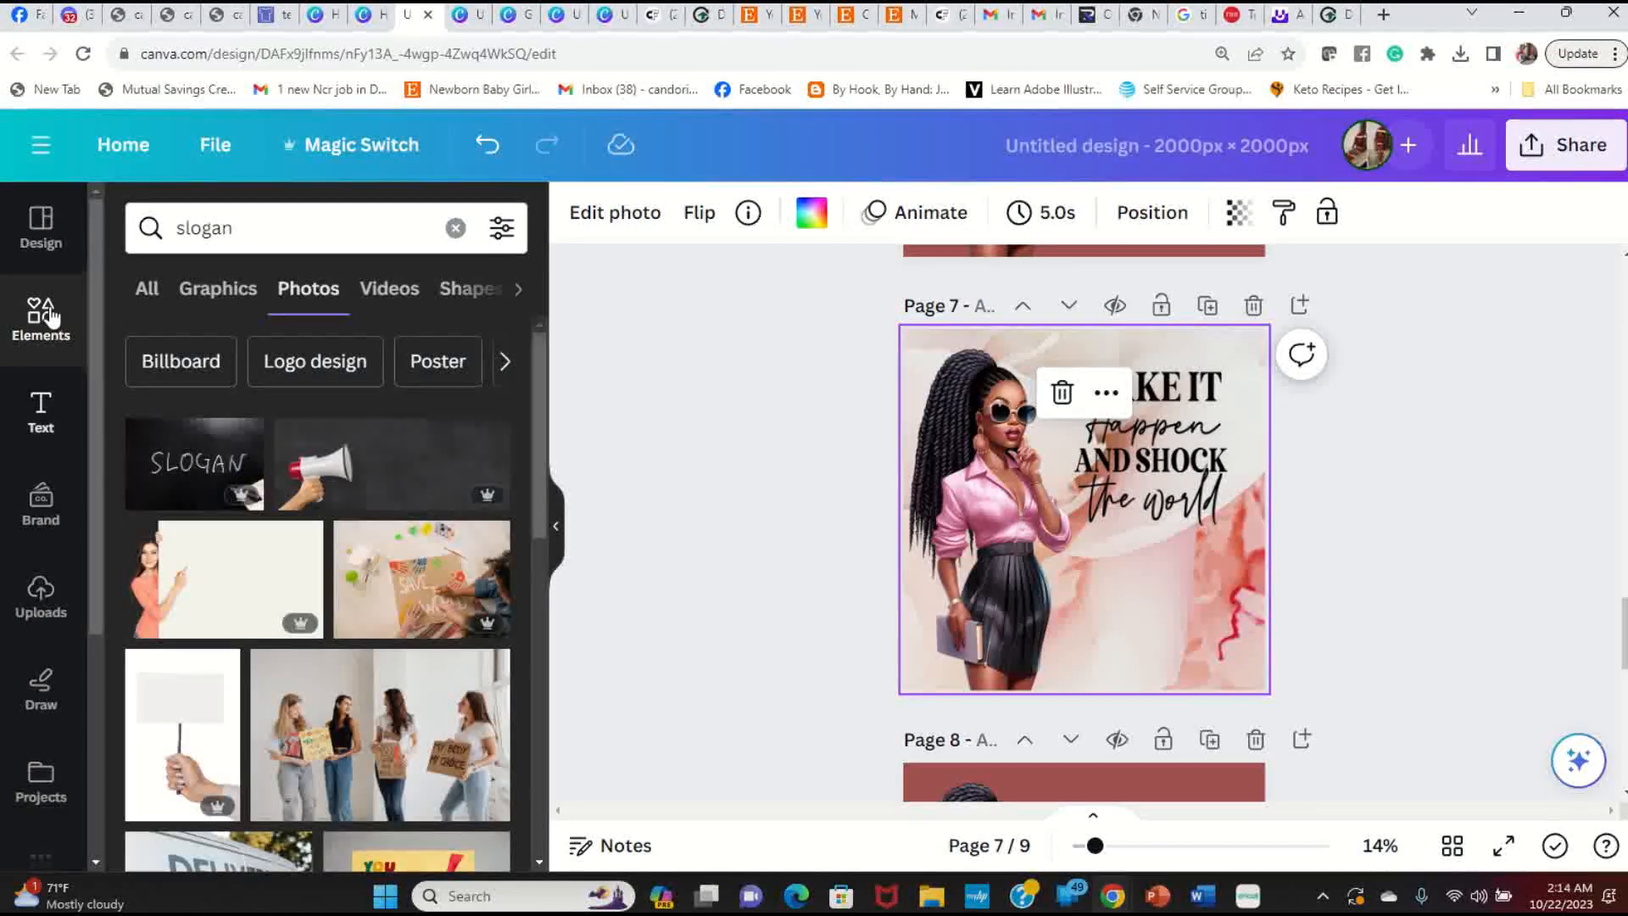
pyautogui.click(147, 289)
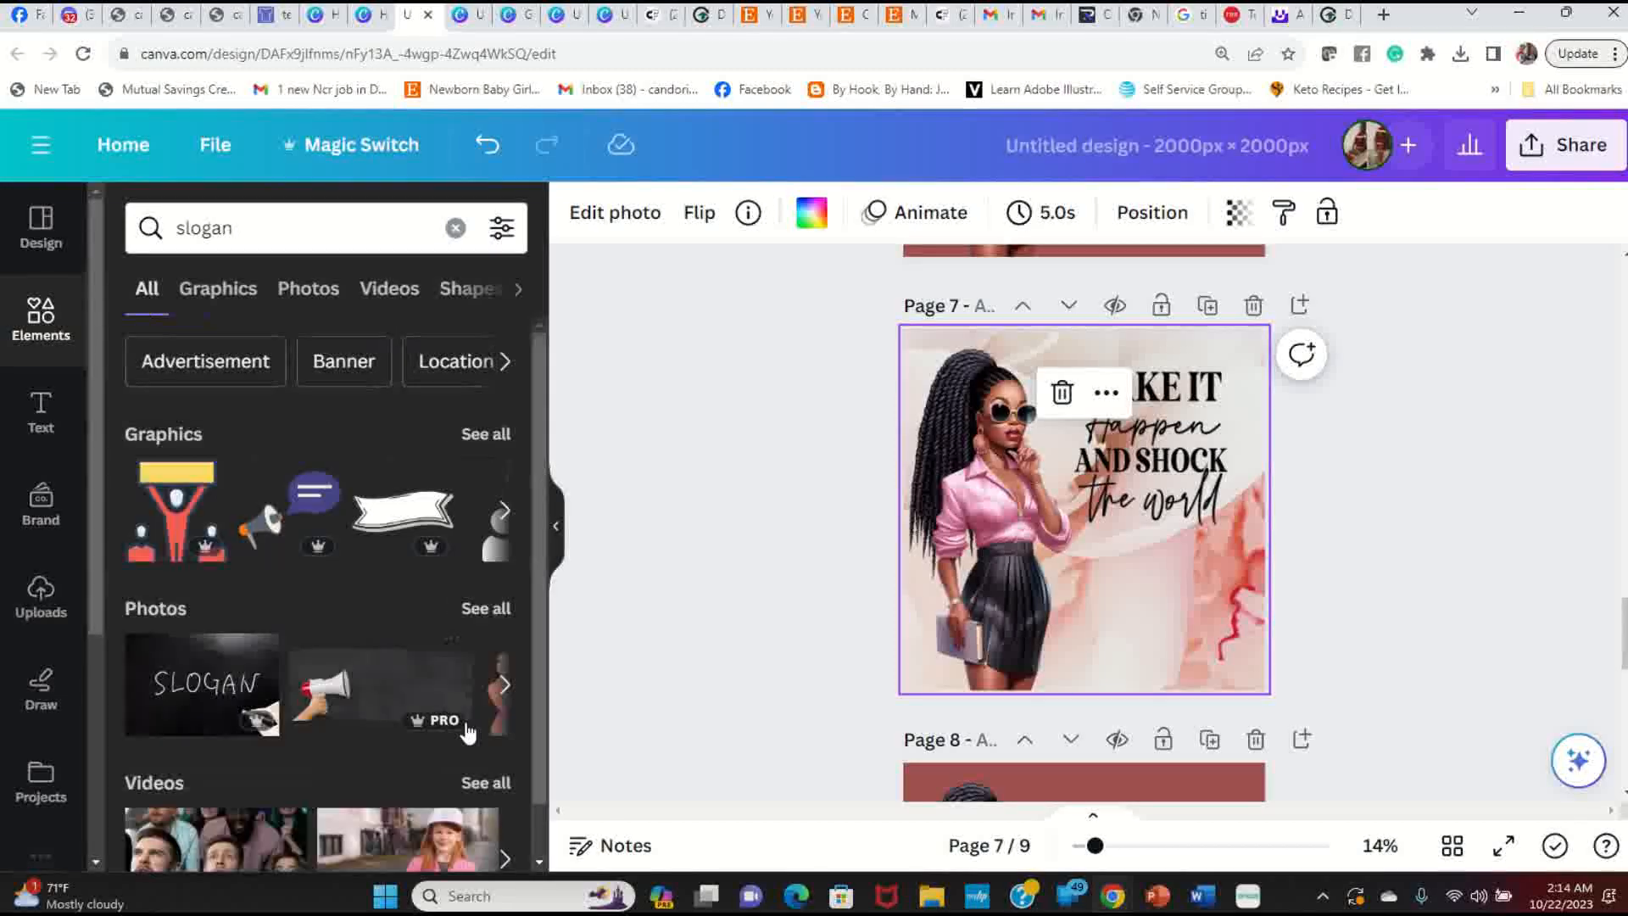
pyautogui.scroll(-1, 358, 528)
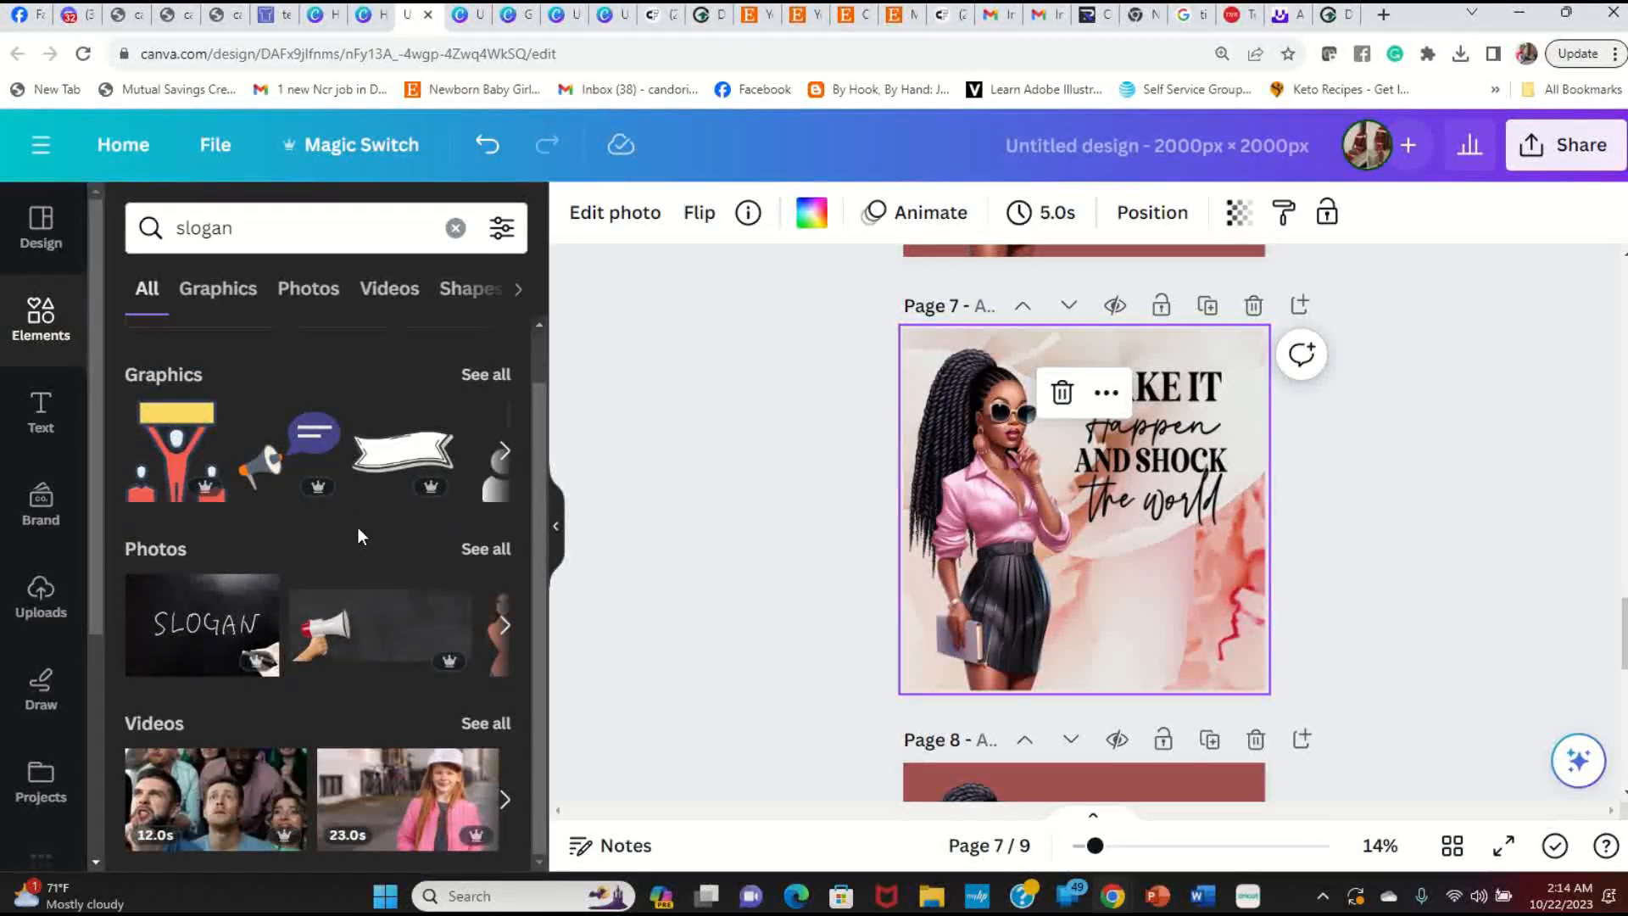
# Step: Refine the search to 'slogans', browse all graphic results, then open a new browser tab
pyautogui.click(268, 225)
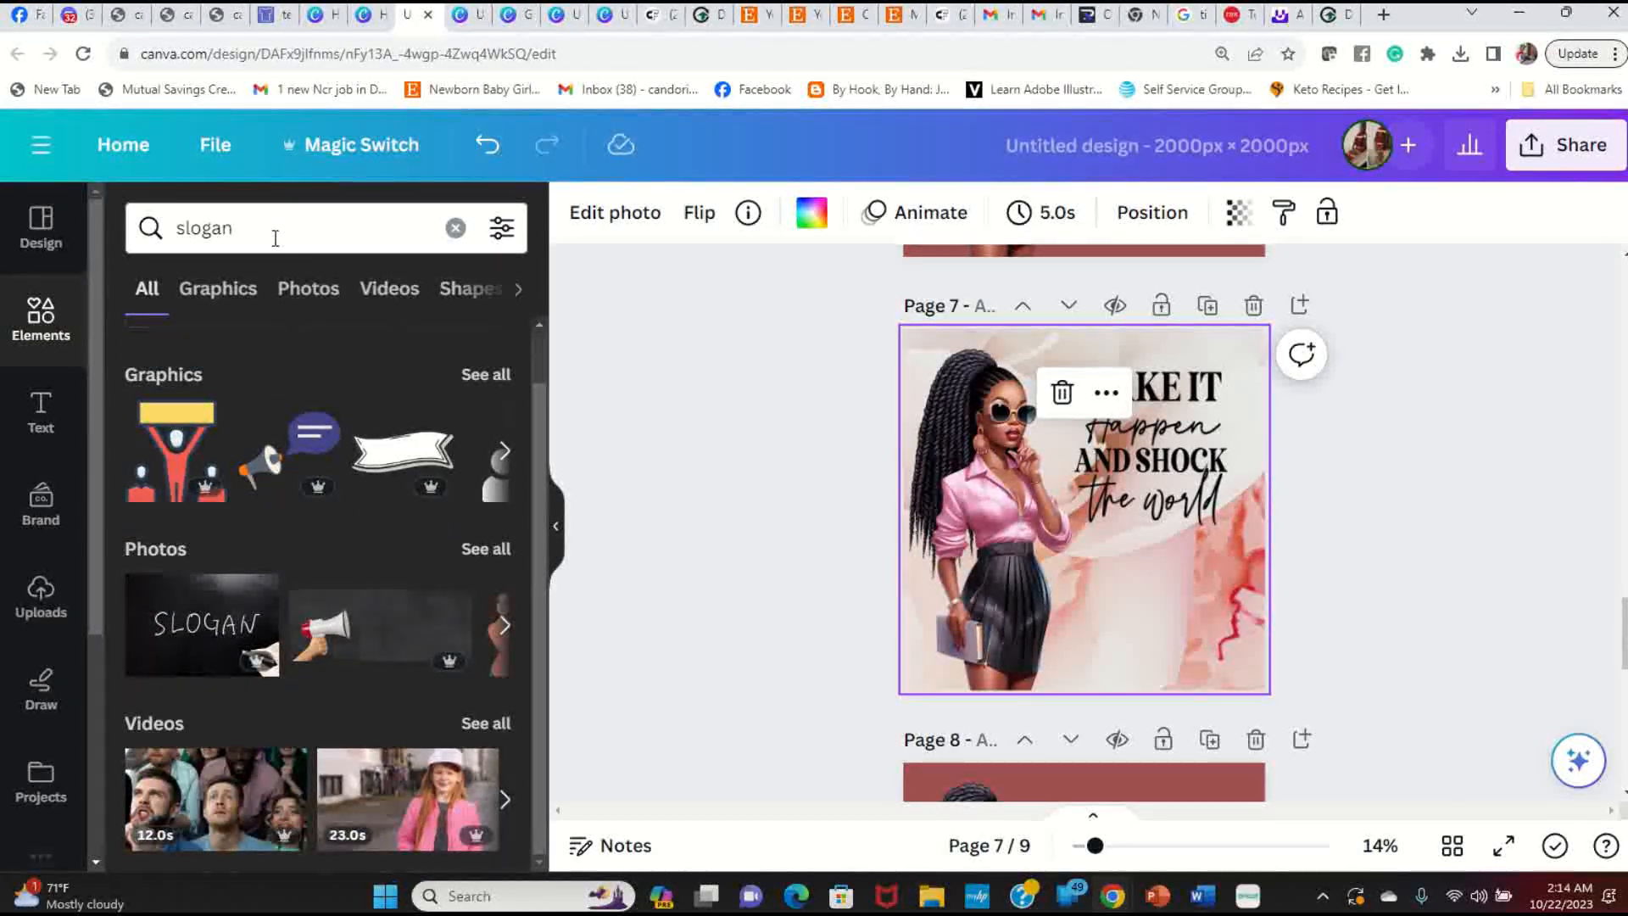
pyautogui.write('s')
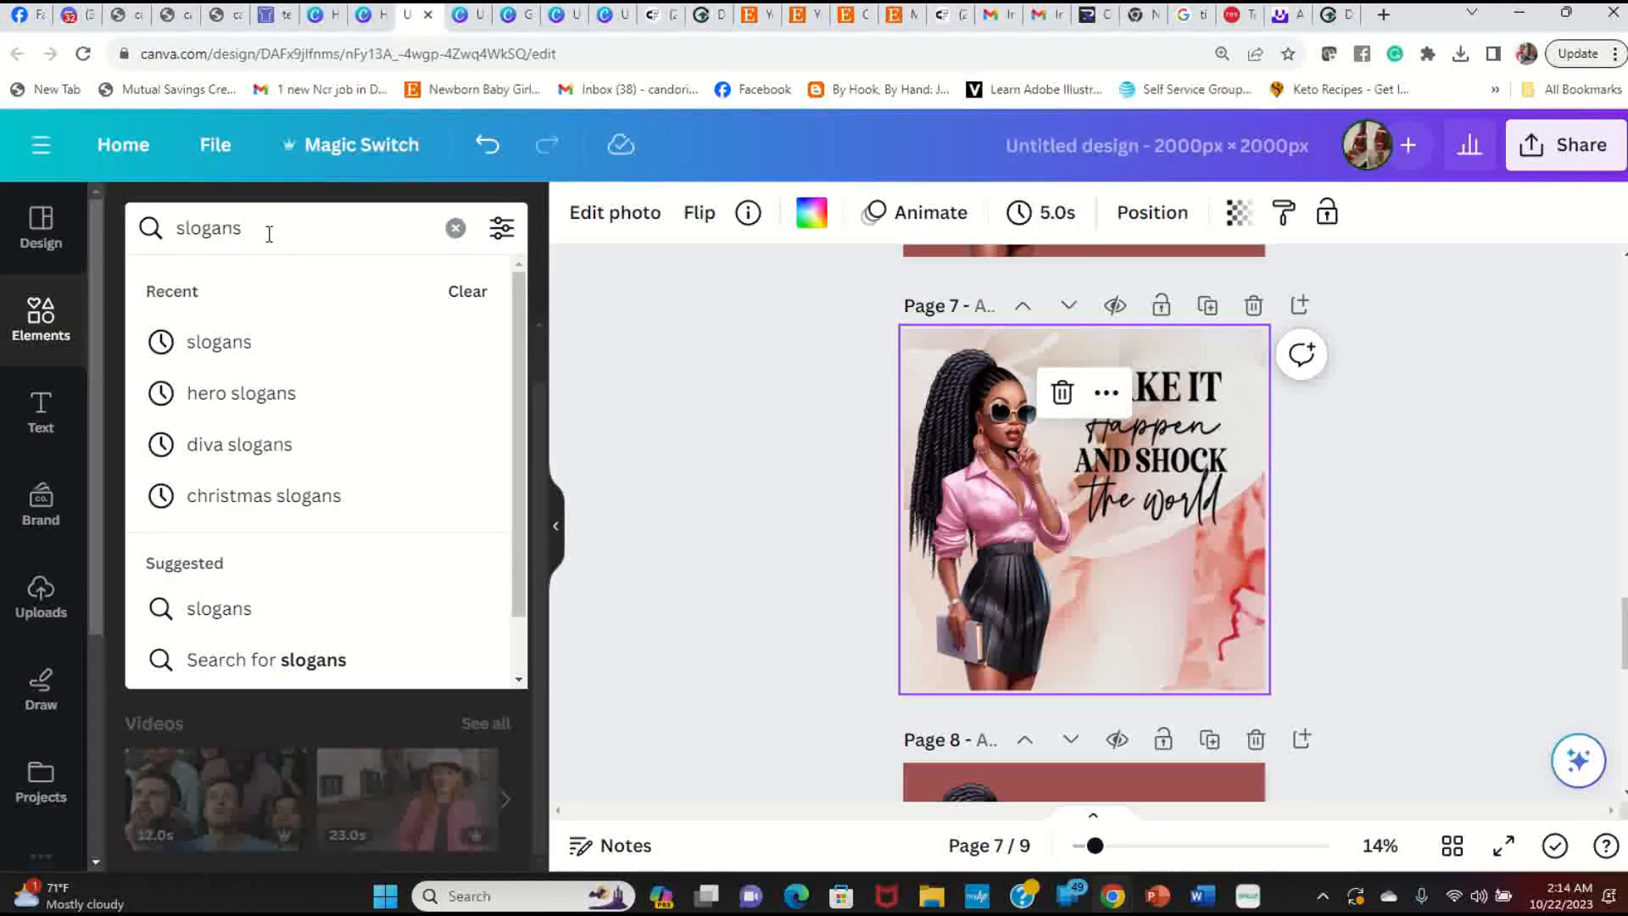
pyautogui.press('Return')
pyautogui.scroll(-1, 381, 678)
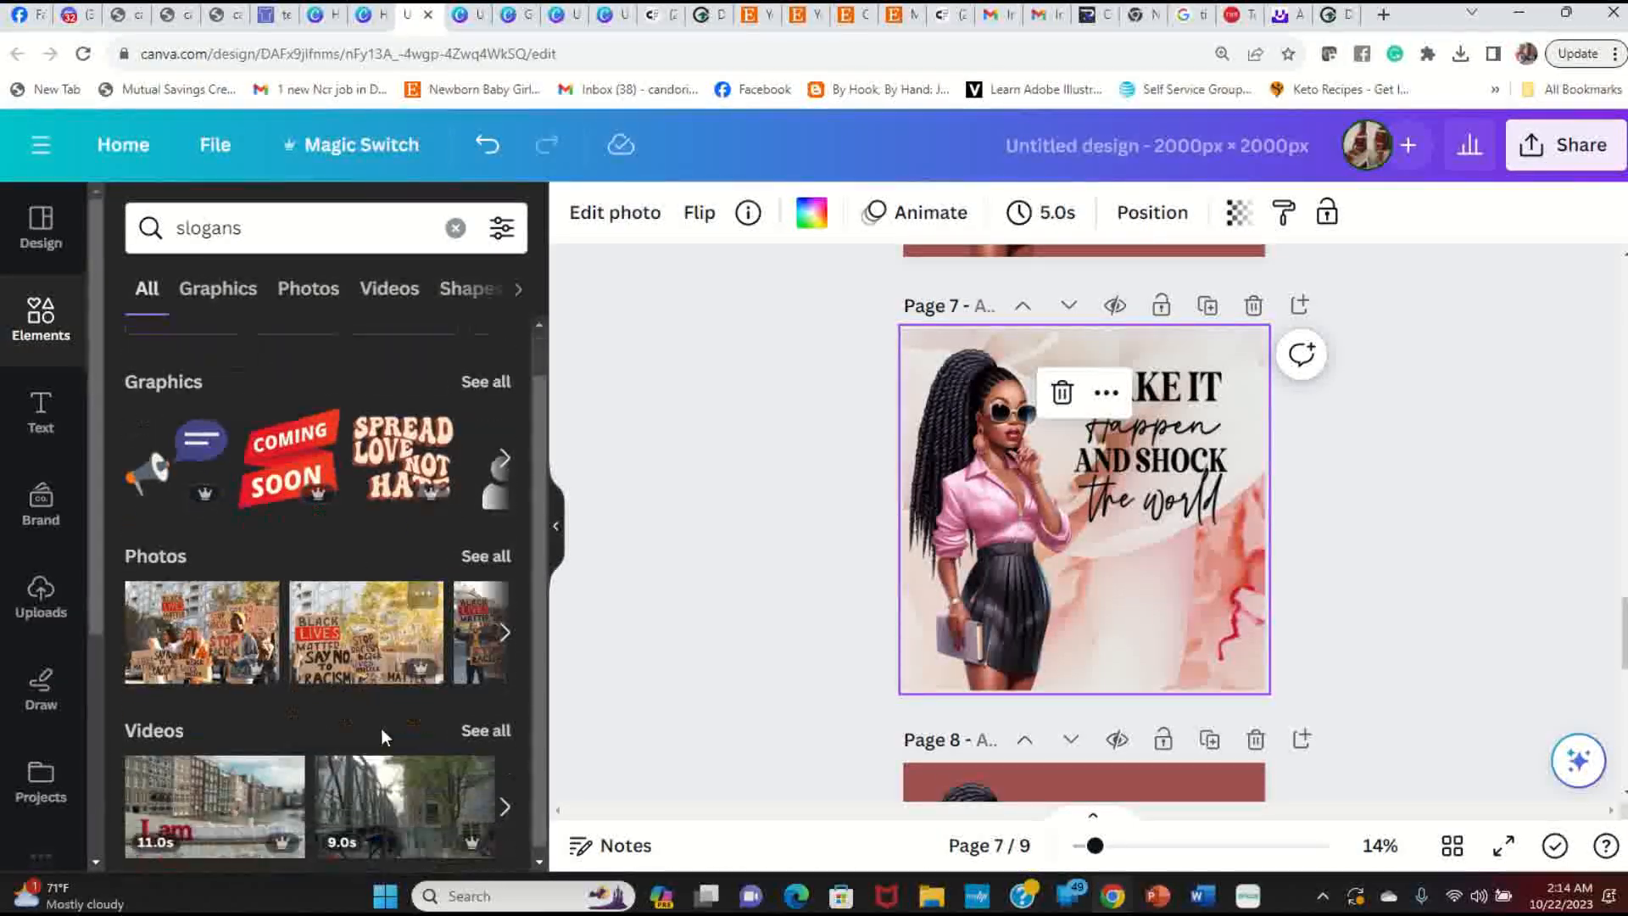
pyautogui.click(496, 374)
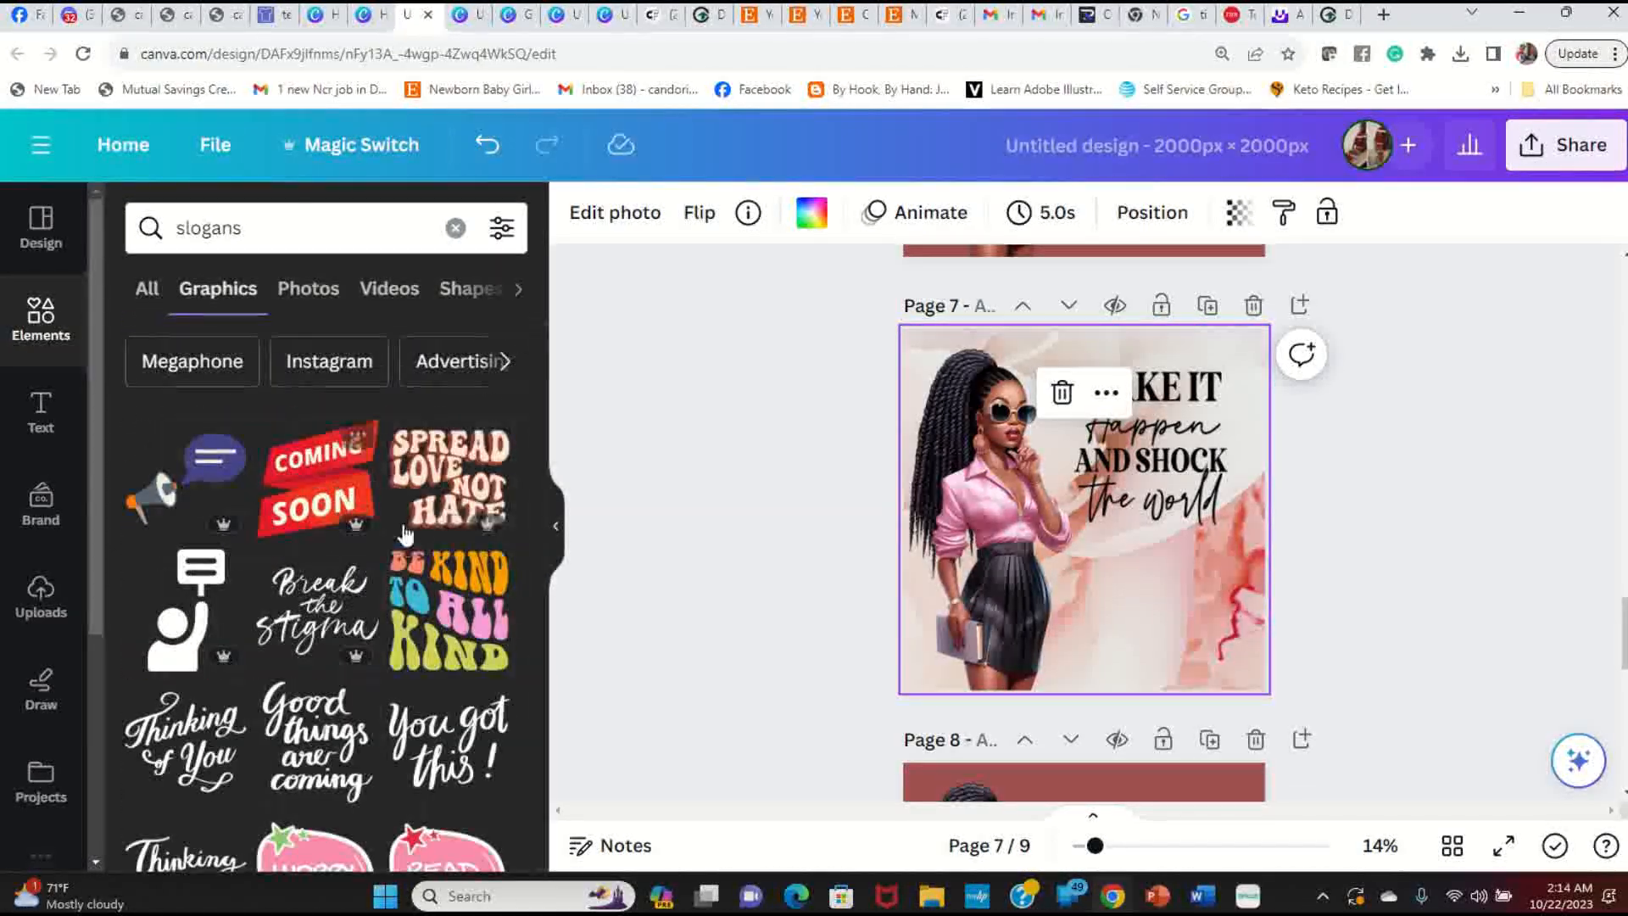
pyautogui.scroll(-3, 402, 532)
pyautogui.scroll(-10, 402, 532)
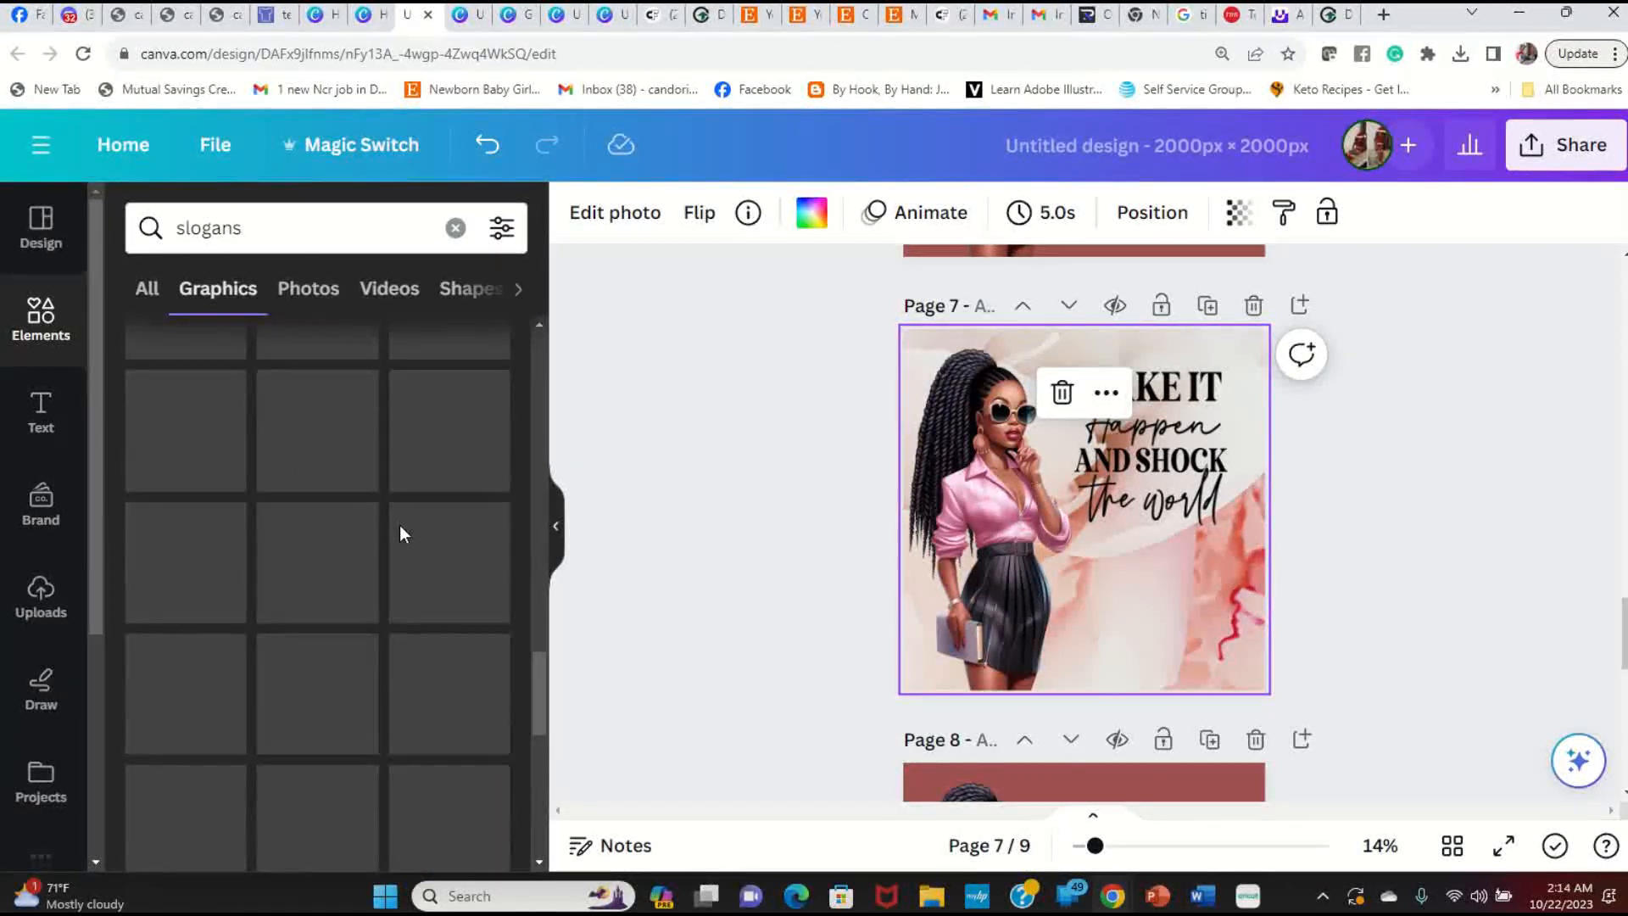
pyautogui.scroll(-8, 379, 645)
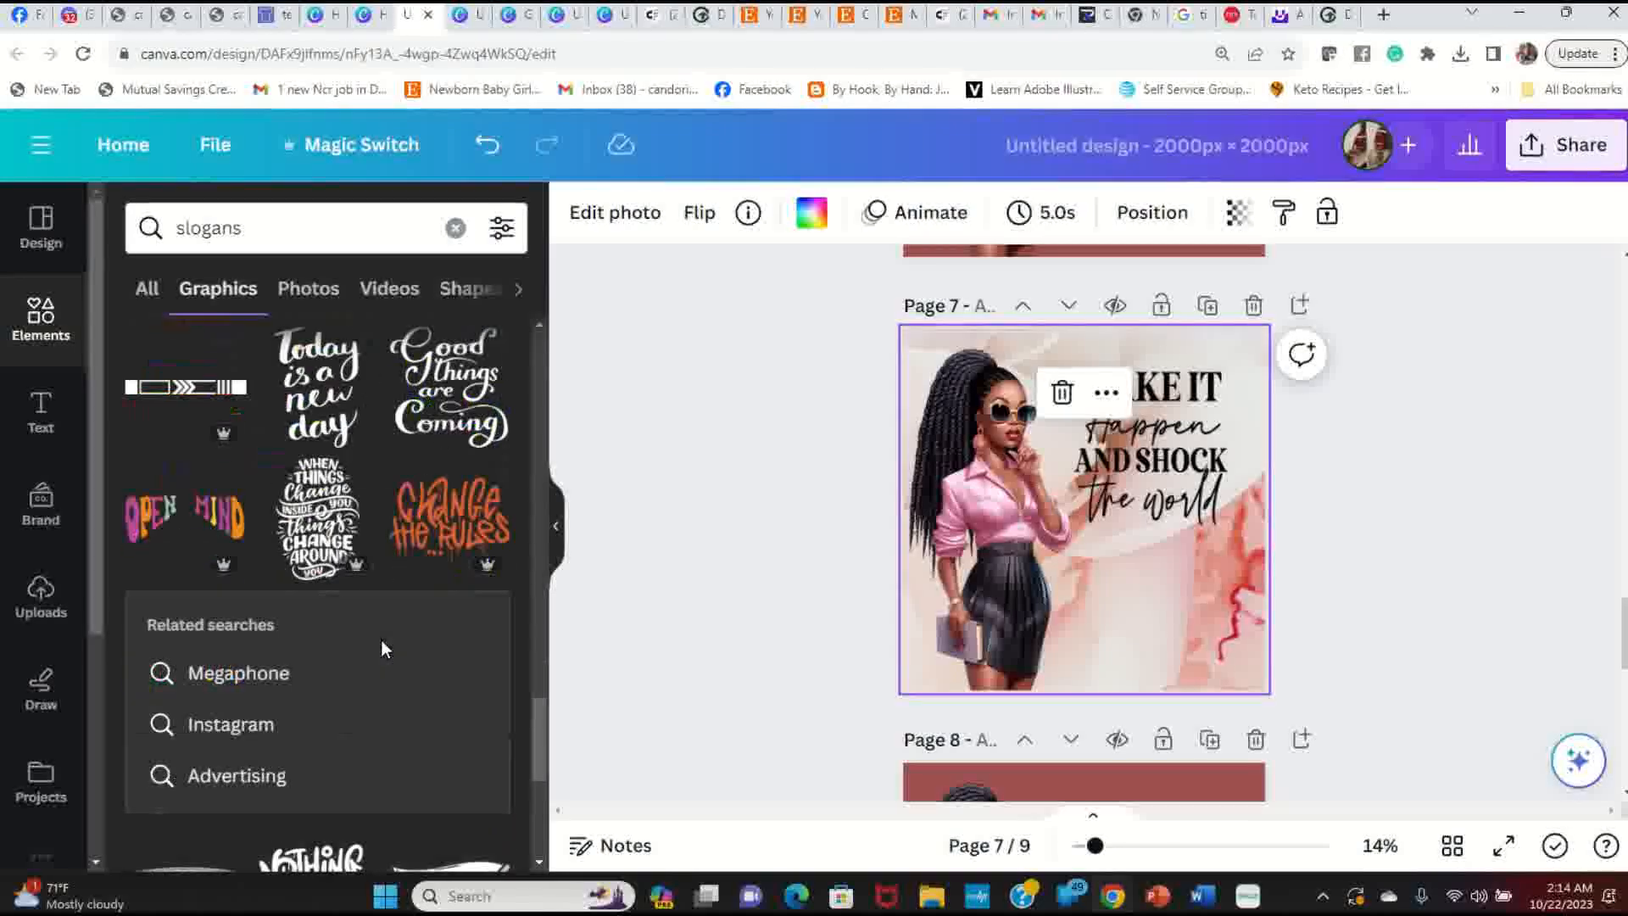
pyautogui.scroll(-10, 380, 640)
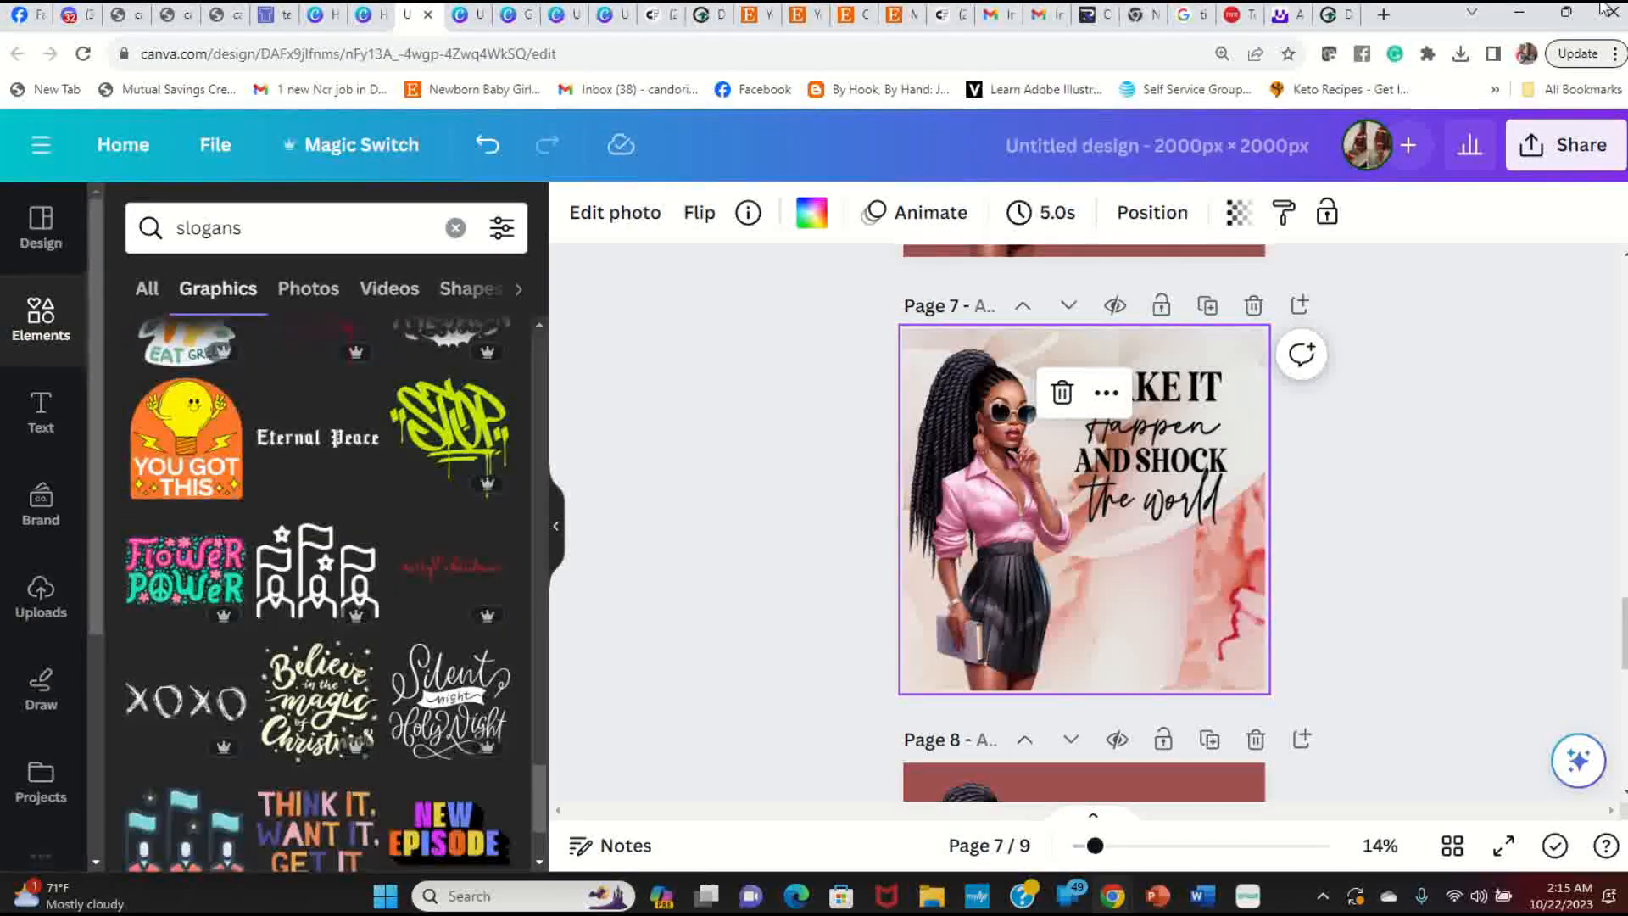
pyautogui.click(1385, 15)
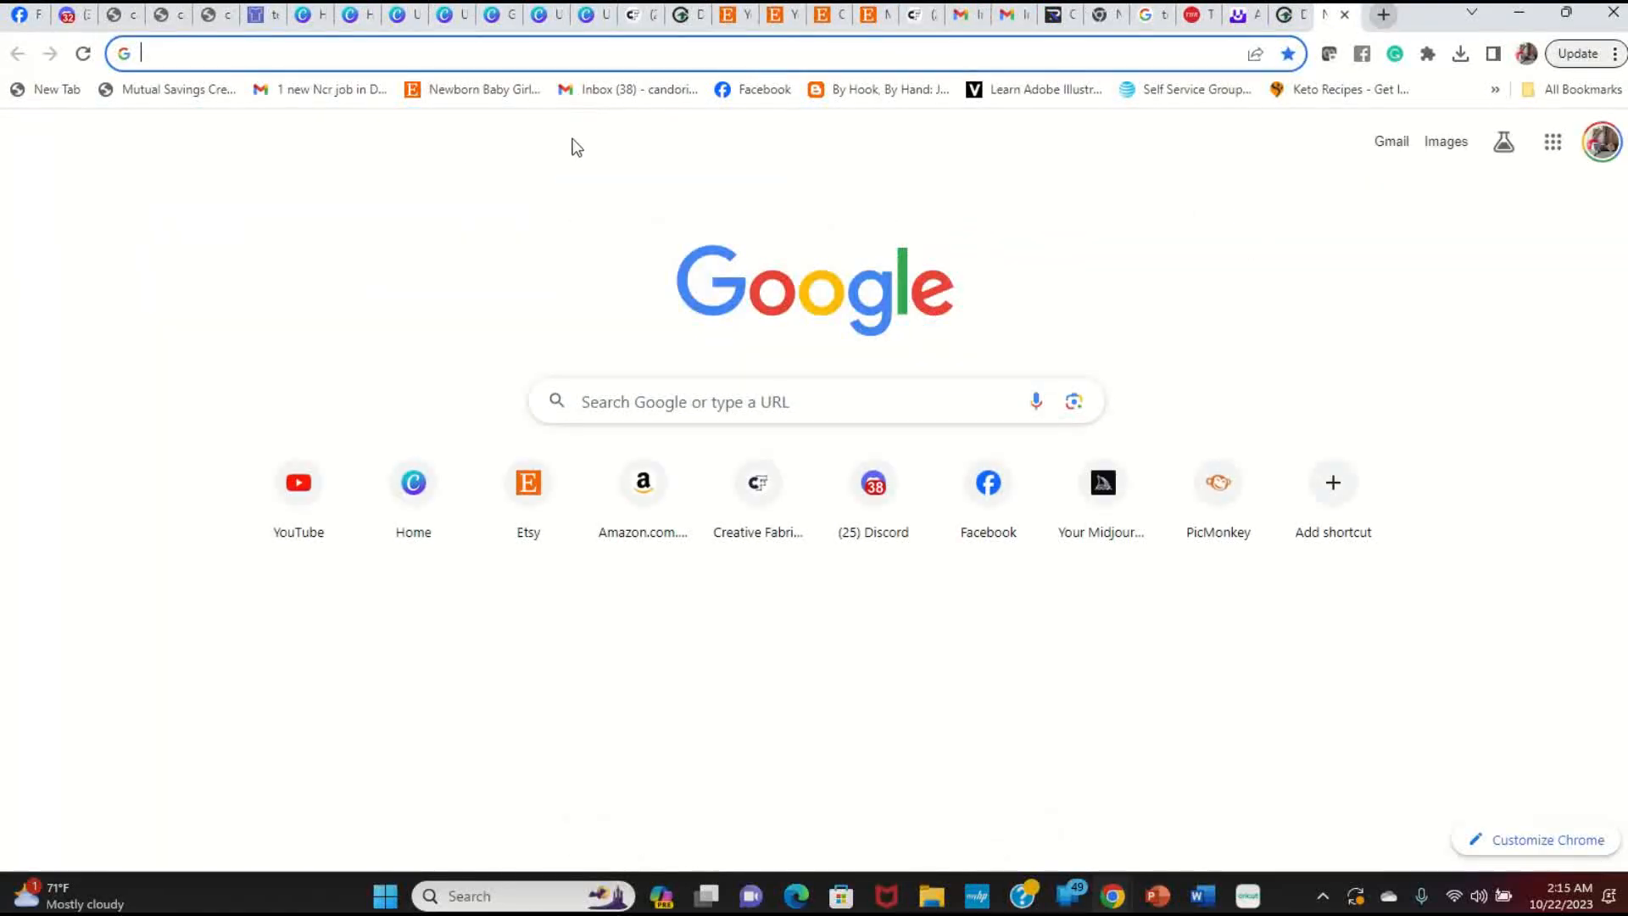
# Step: Go to the Creative Fabrica website, creativefabrica.com
pyautogui.click(632, 56)
pyautogui.write('creativefabrica.com')
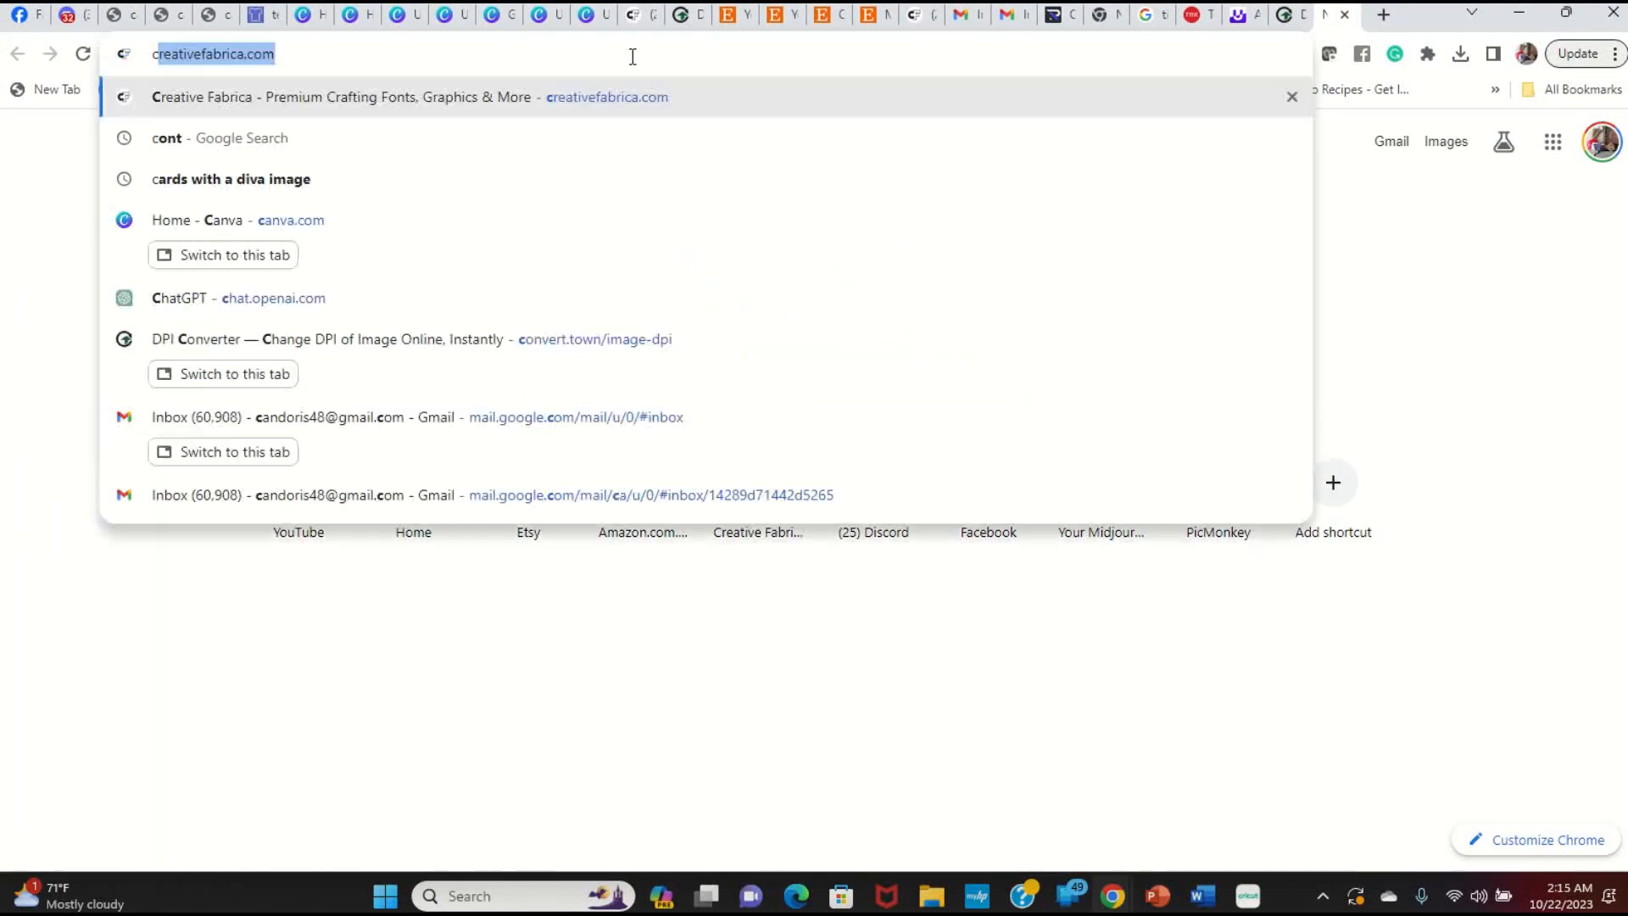
pyautogui.press('Return')
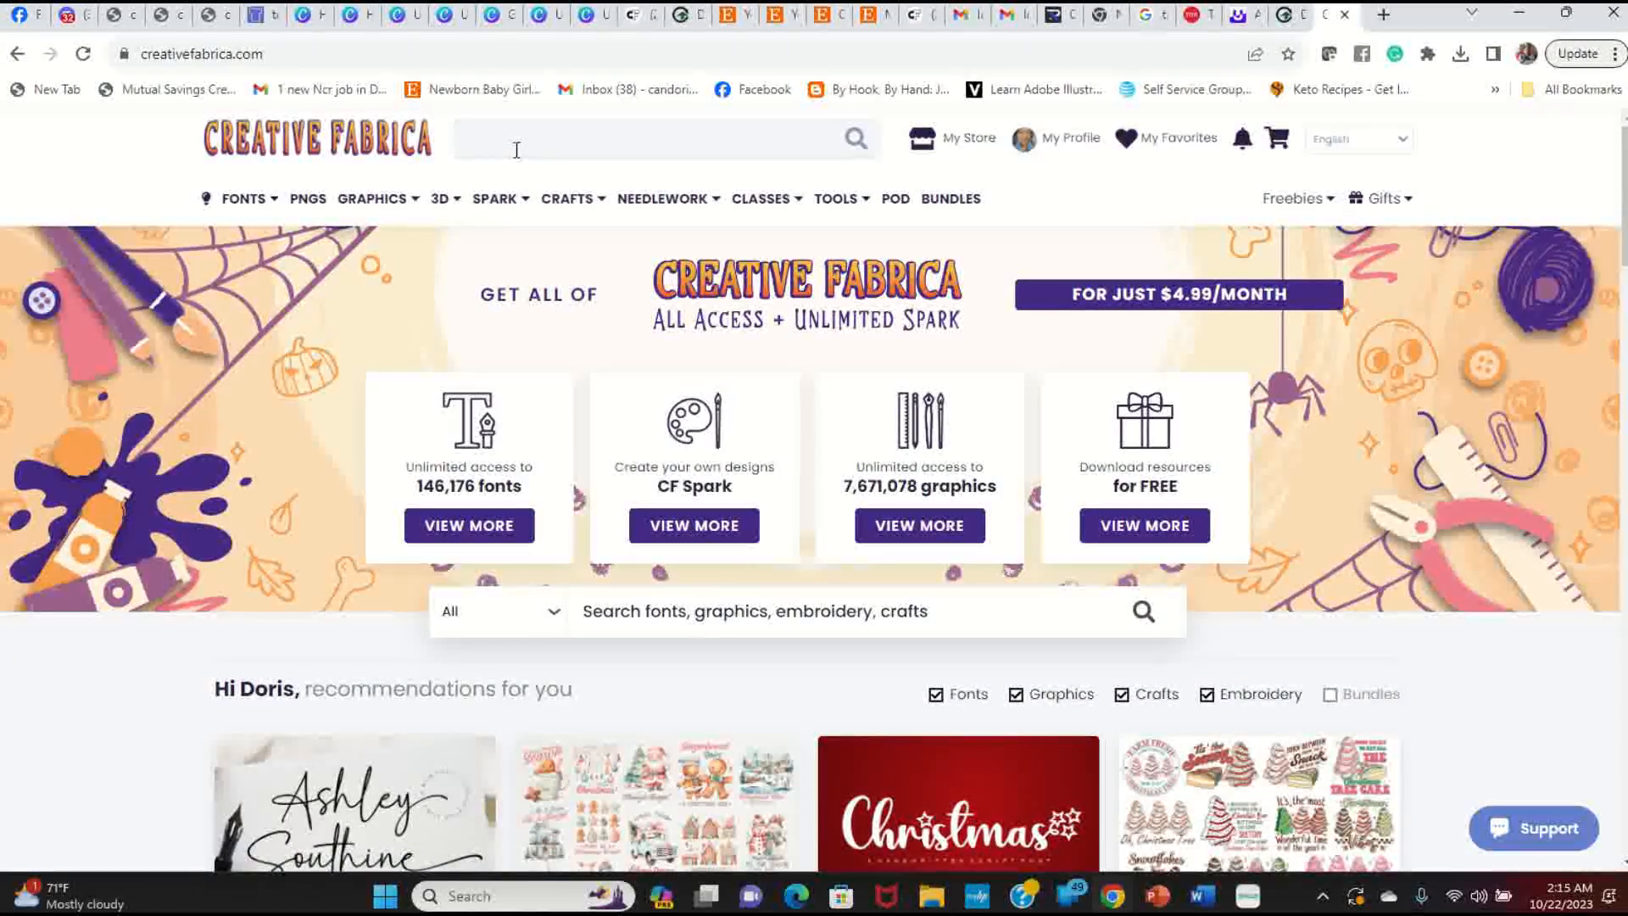
# Step: Search the site for 'diva' and scroll through the results
pyautogui.write('va')
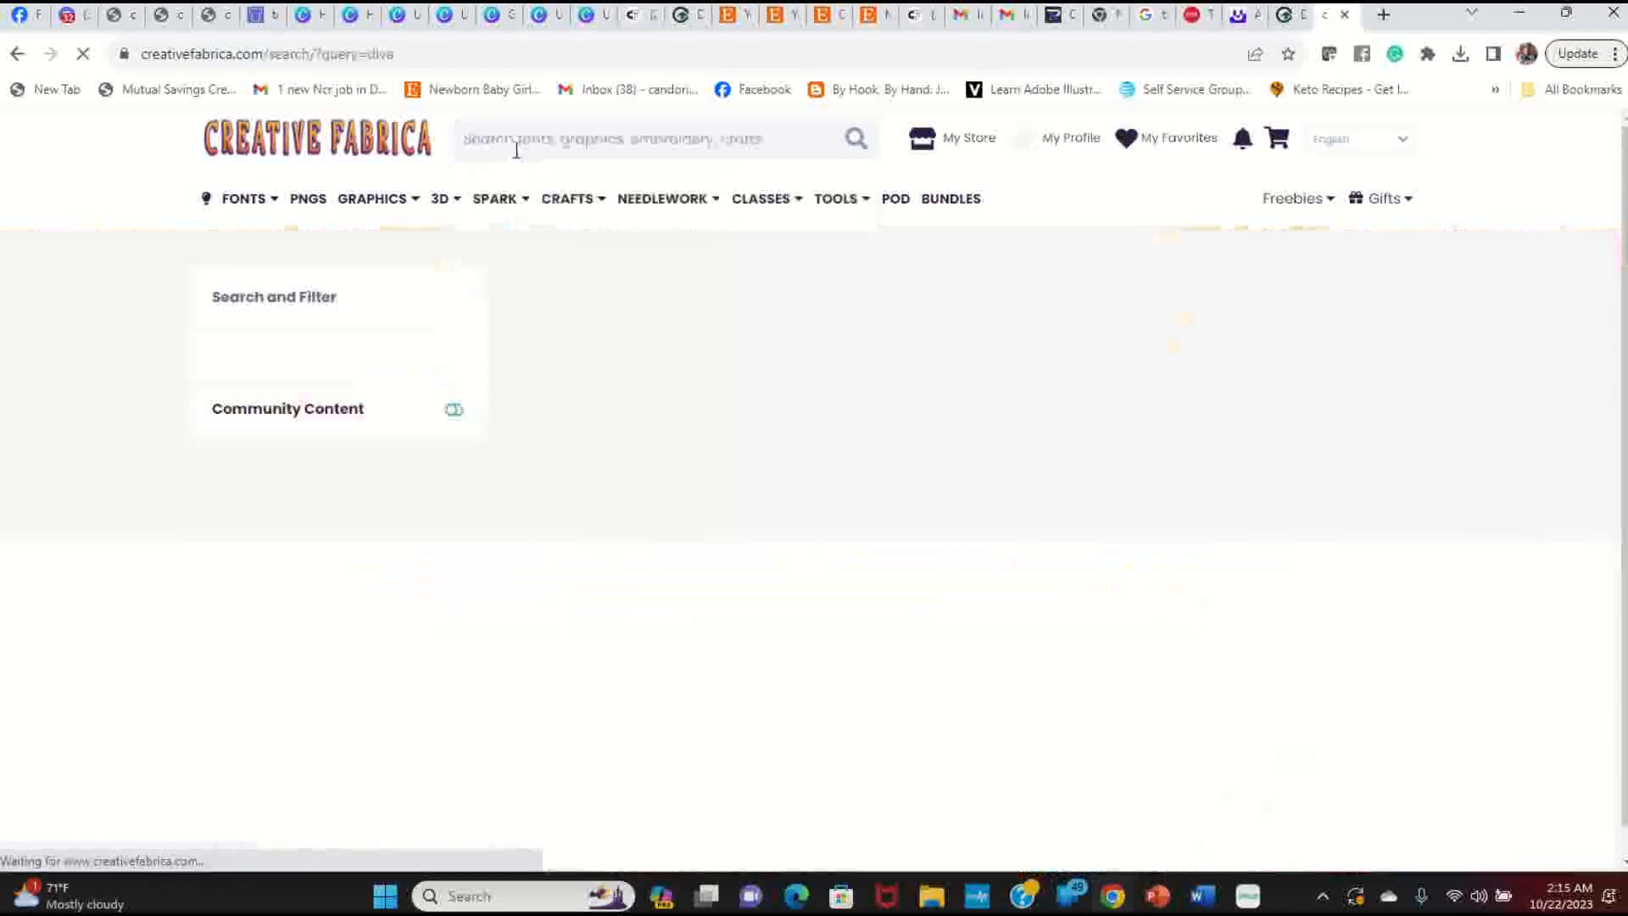
pyautogui.scroll(-2, 814, 428)
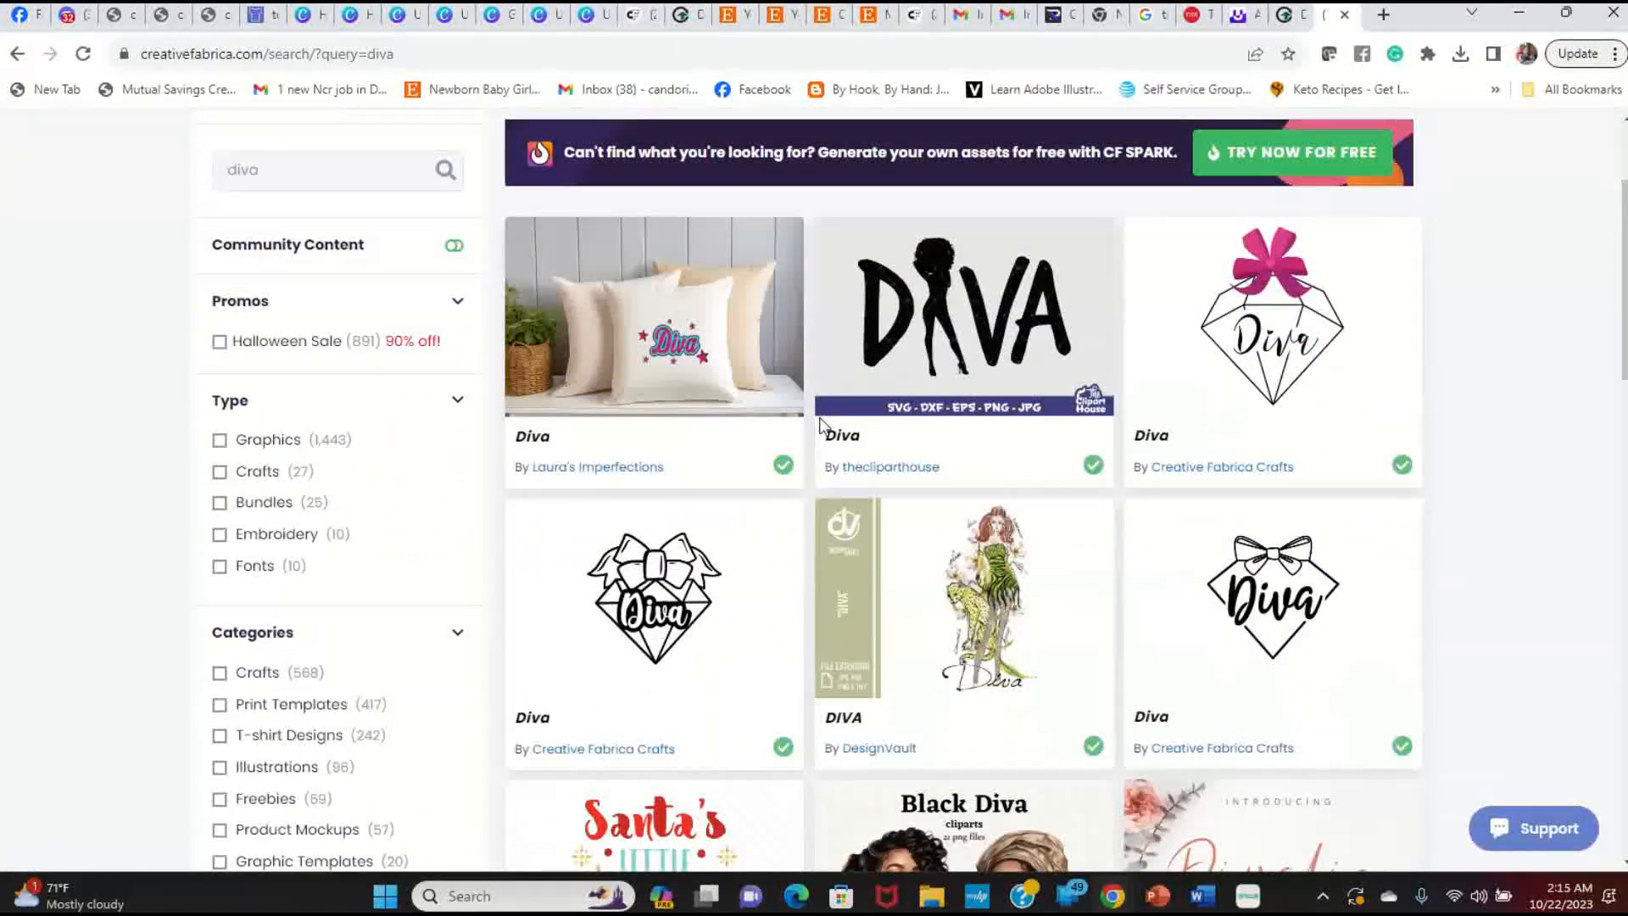
pyautogui.scroll(-4, 821, 424)
pyautogui.scroll(-10, 819, 424)
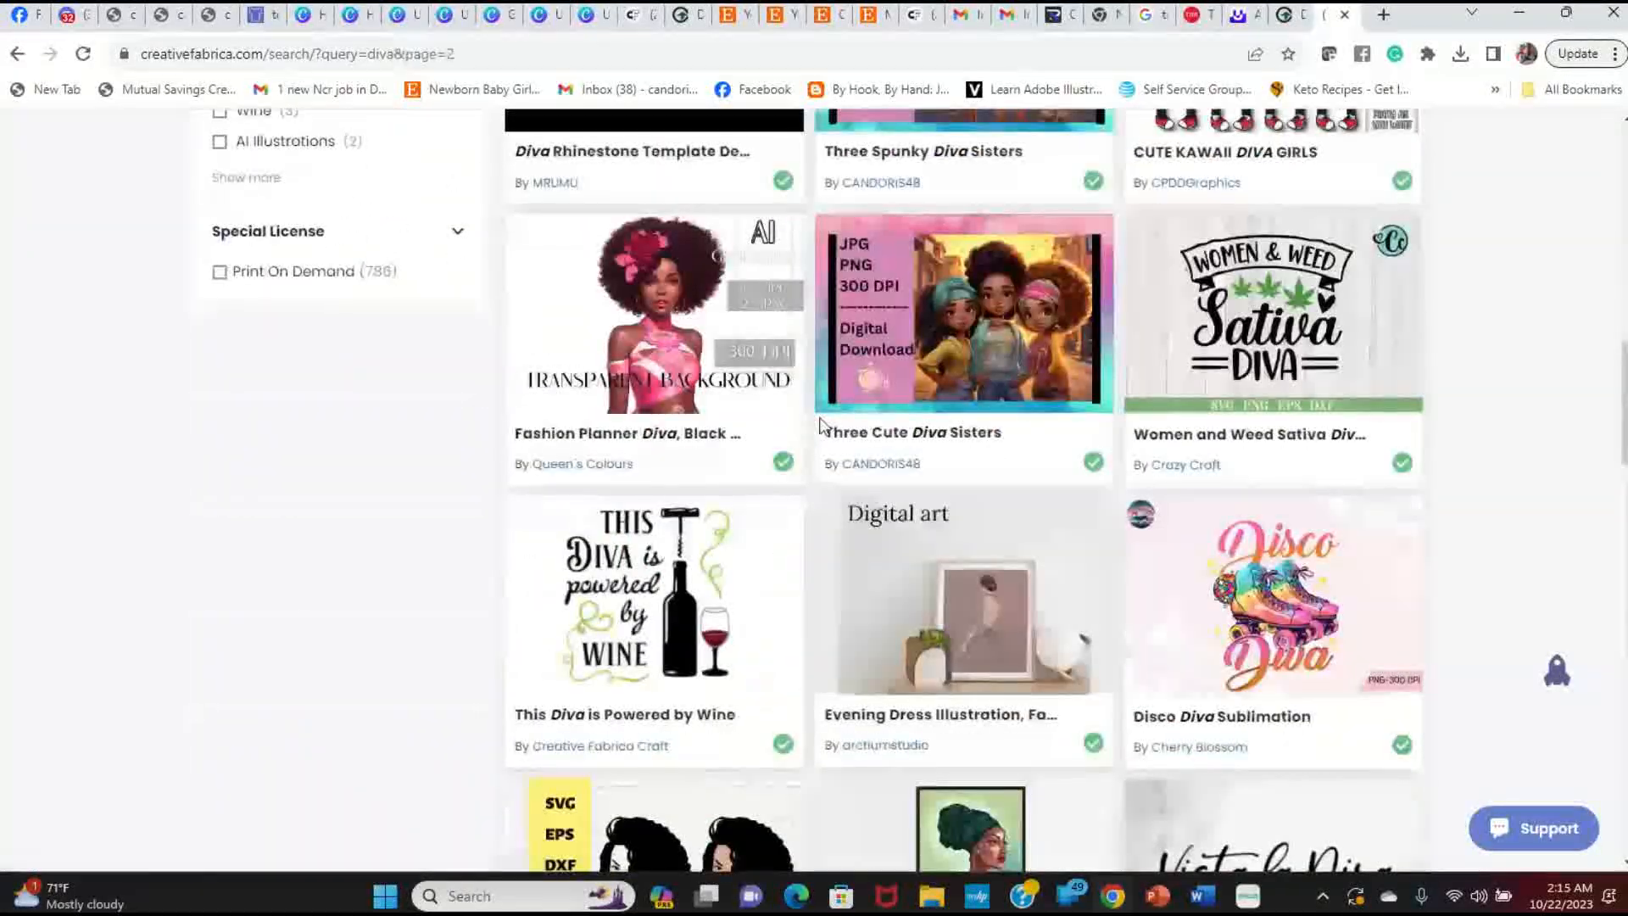
pyautogui.scroll(-10, 820, 425)
pyautogui.scroll(-10, 820, 424)
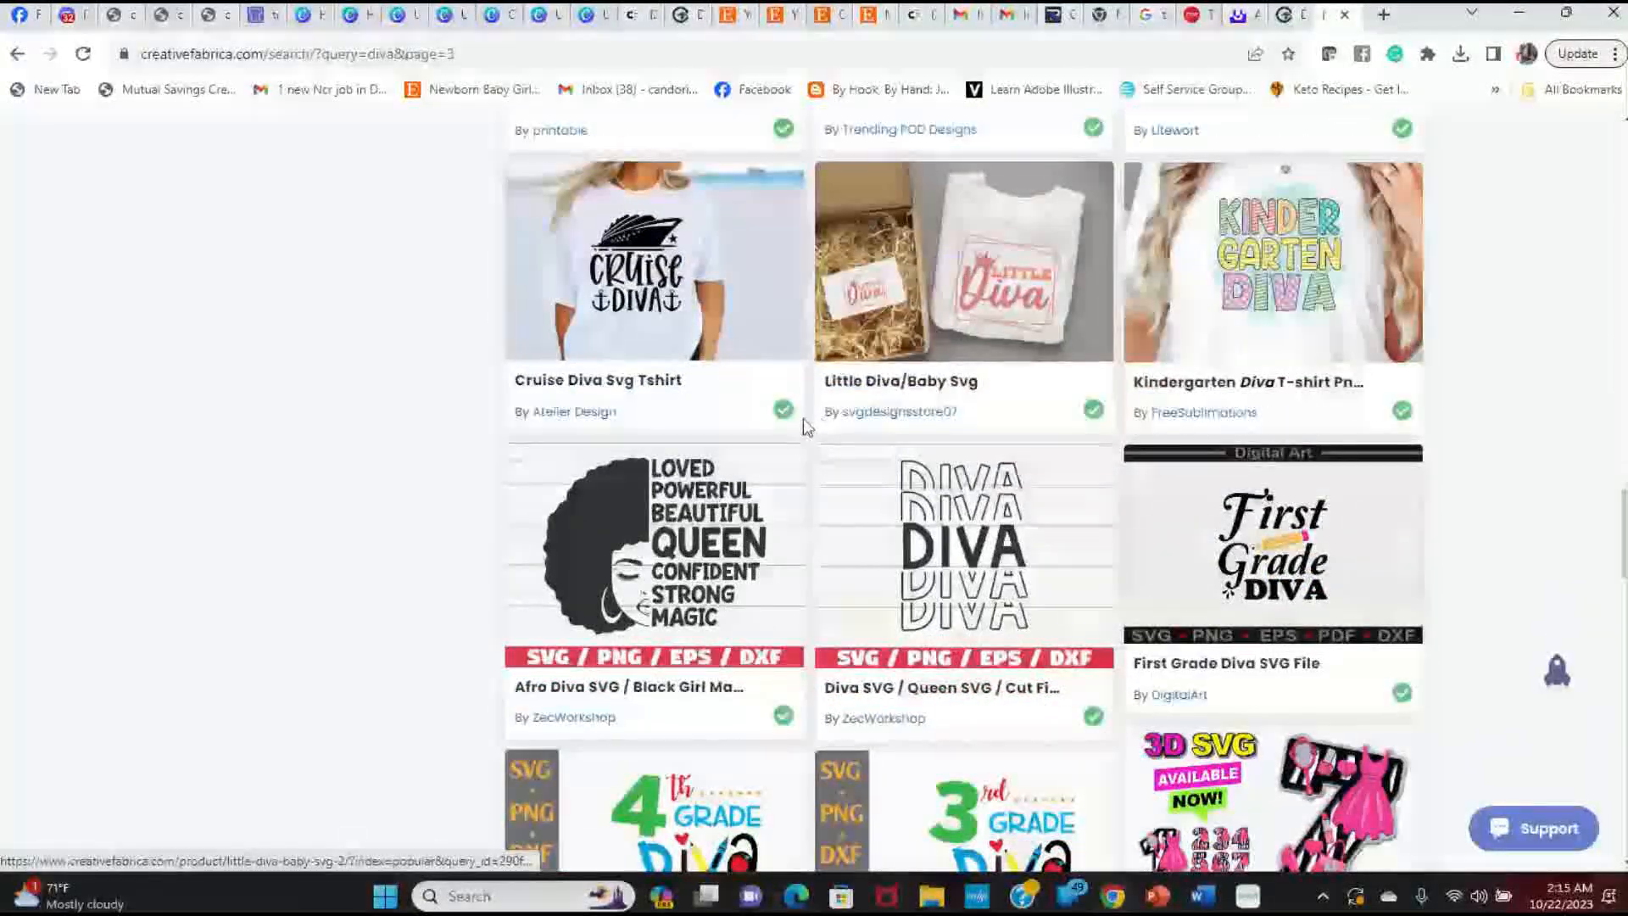
pyautogui.scroll(-9, 1007, 494)
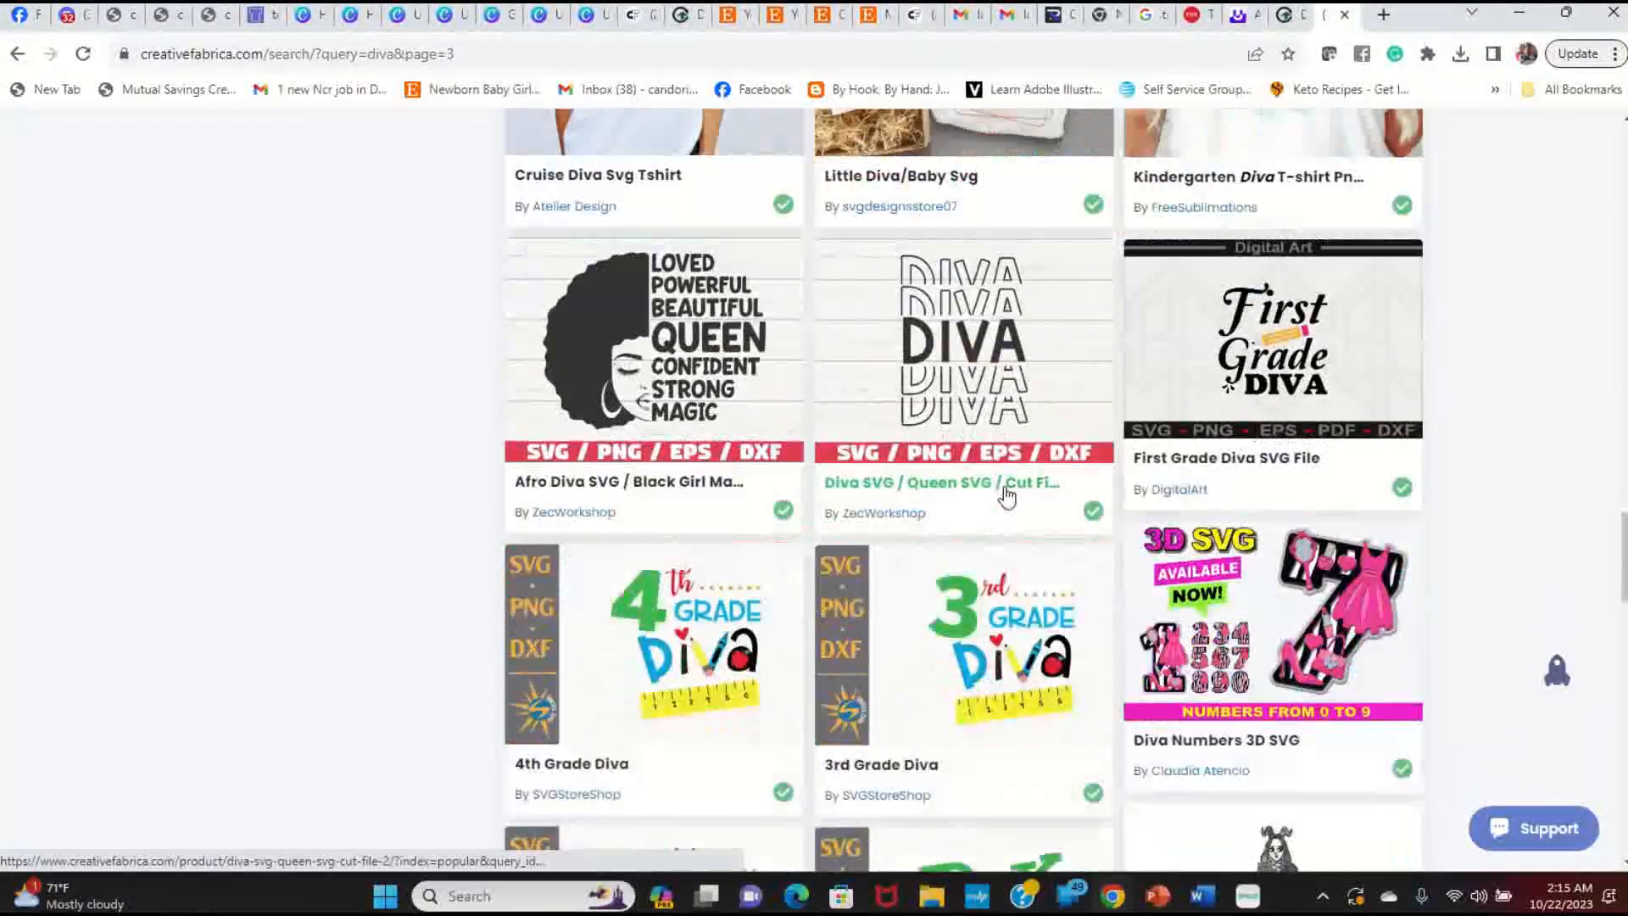
pyautogui.scroll(-2, 1007, 495)
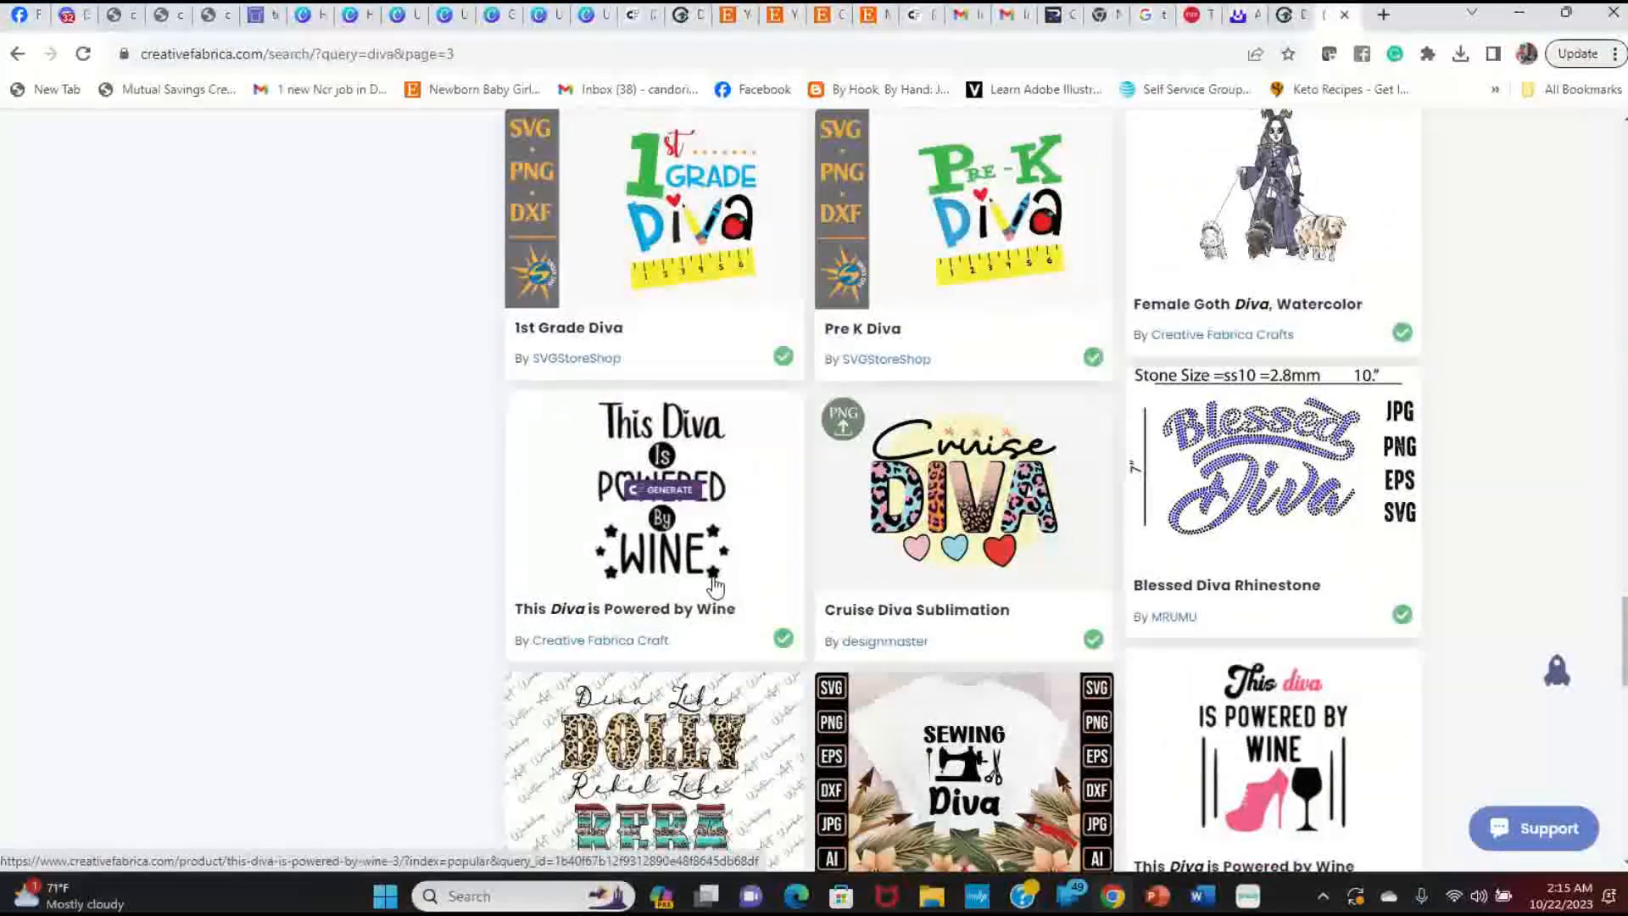
pyautogui.scroll(-8, 715, 585)
pyautogui.scroll(-12, 723, 594)
pyautogui.scroll(-20, 723, 596)
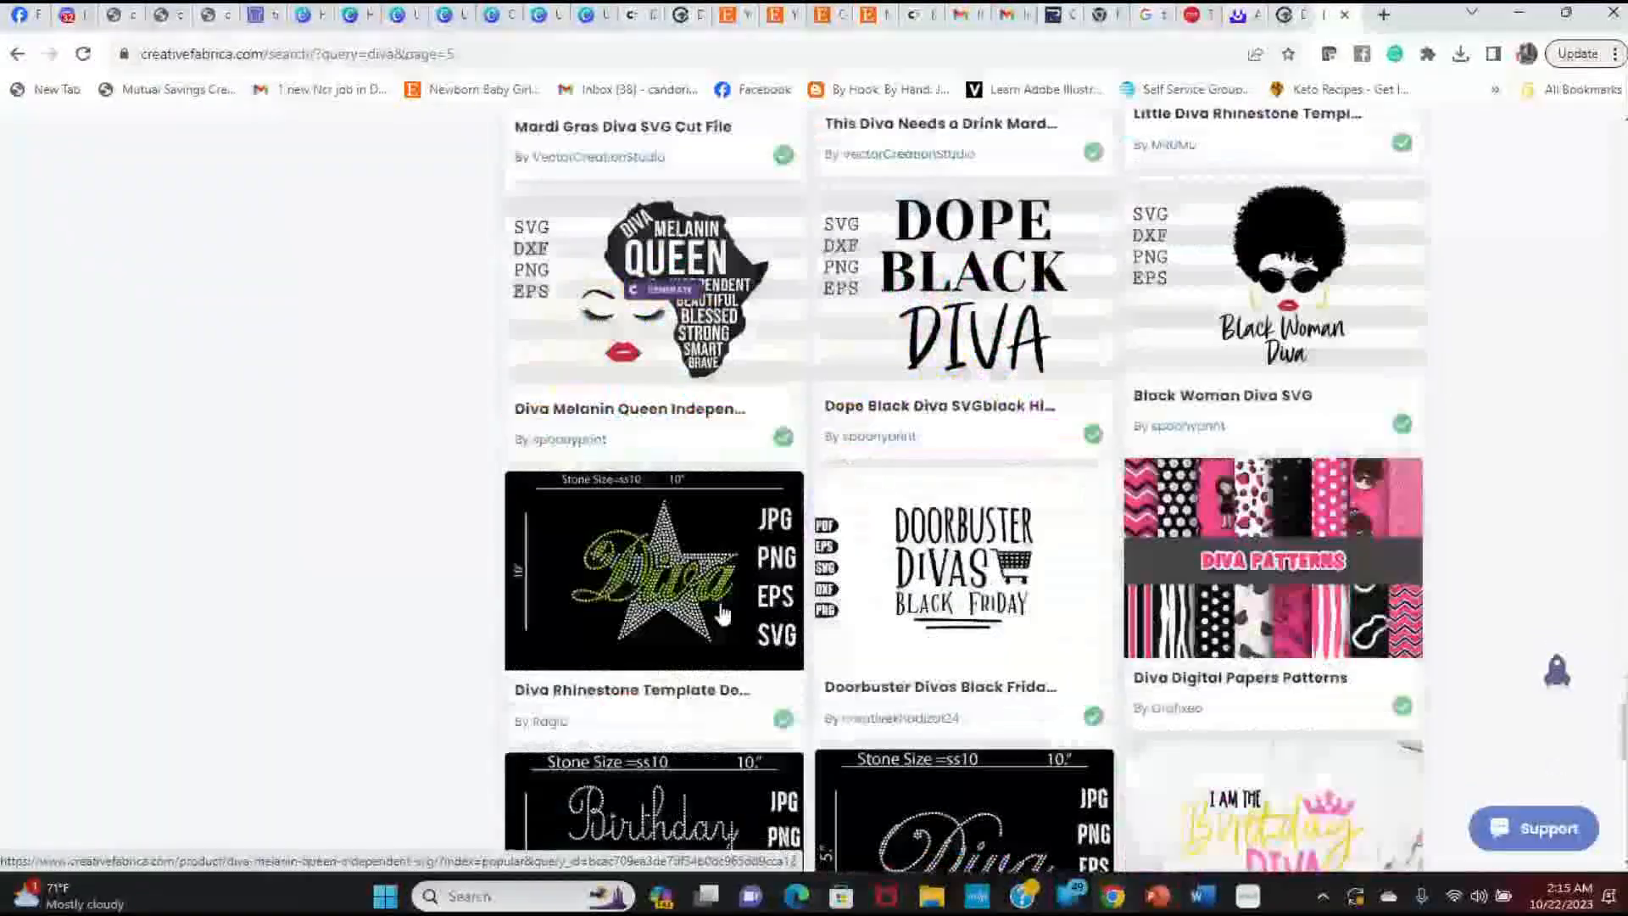
pyautogui.scroll(-15, 721, 613)
pyautogui.scroll(-12, 719, 619)
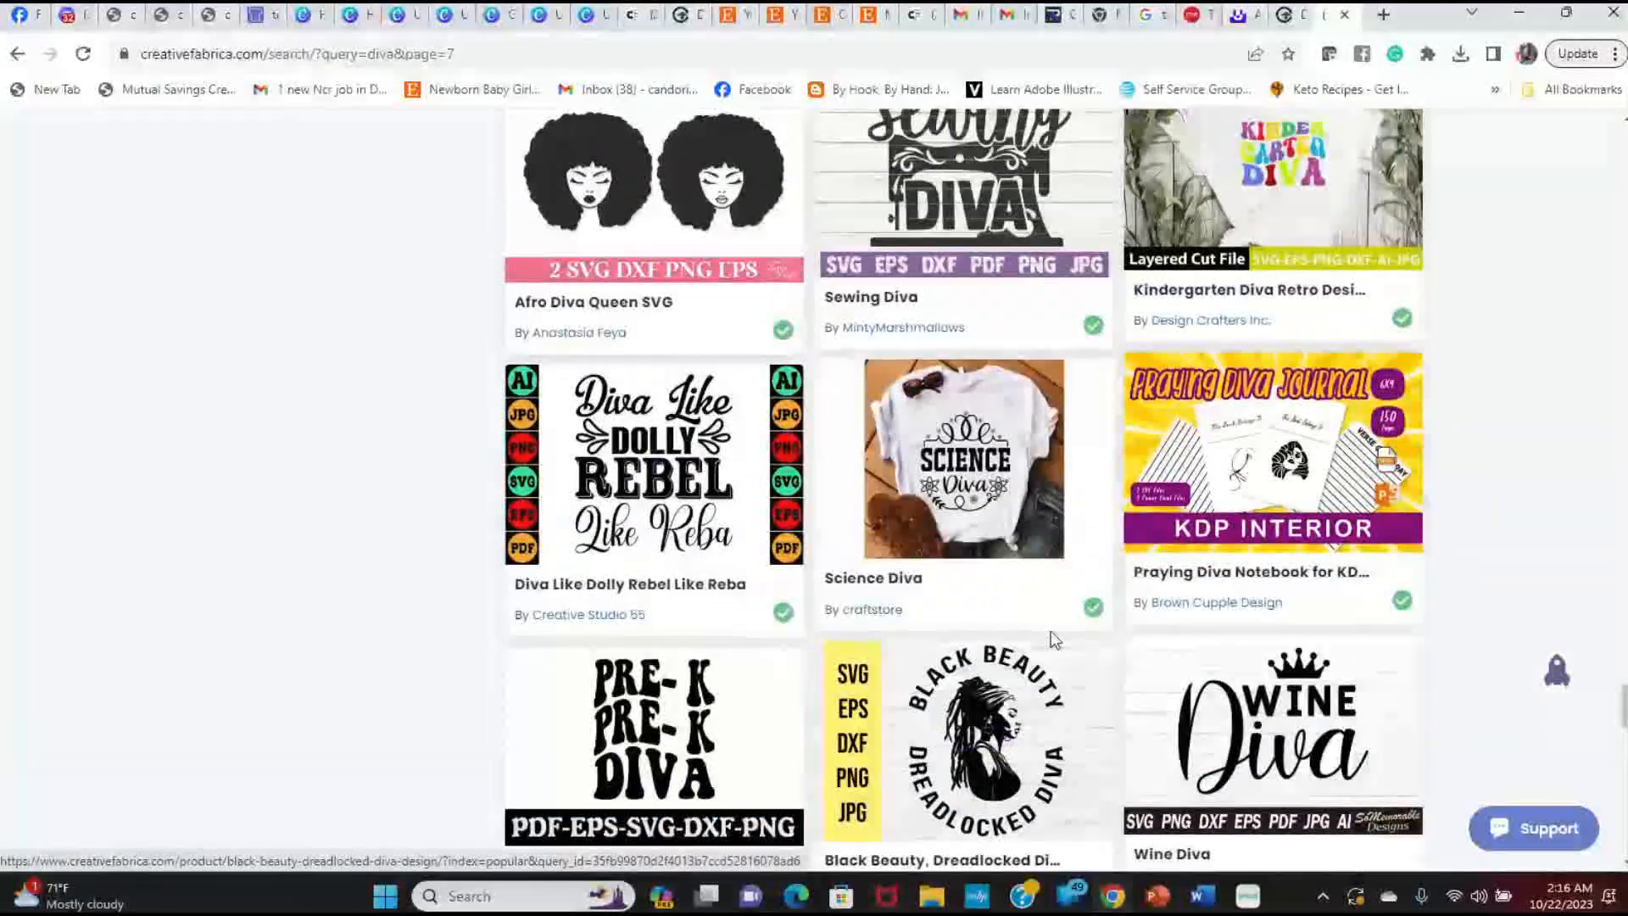
pyautogui.scroll(3, 1052, 634)
pyautogui.scroll(-8, 1054, 644)
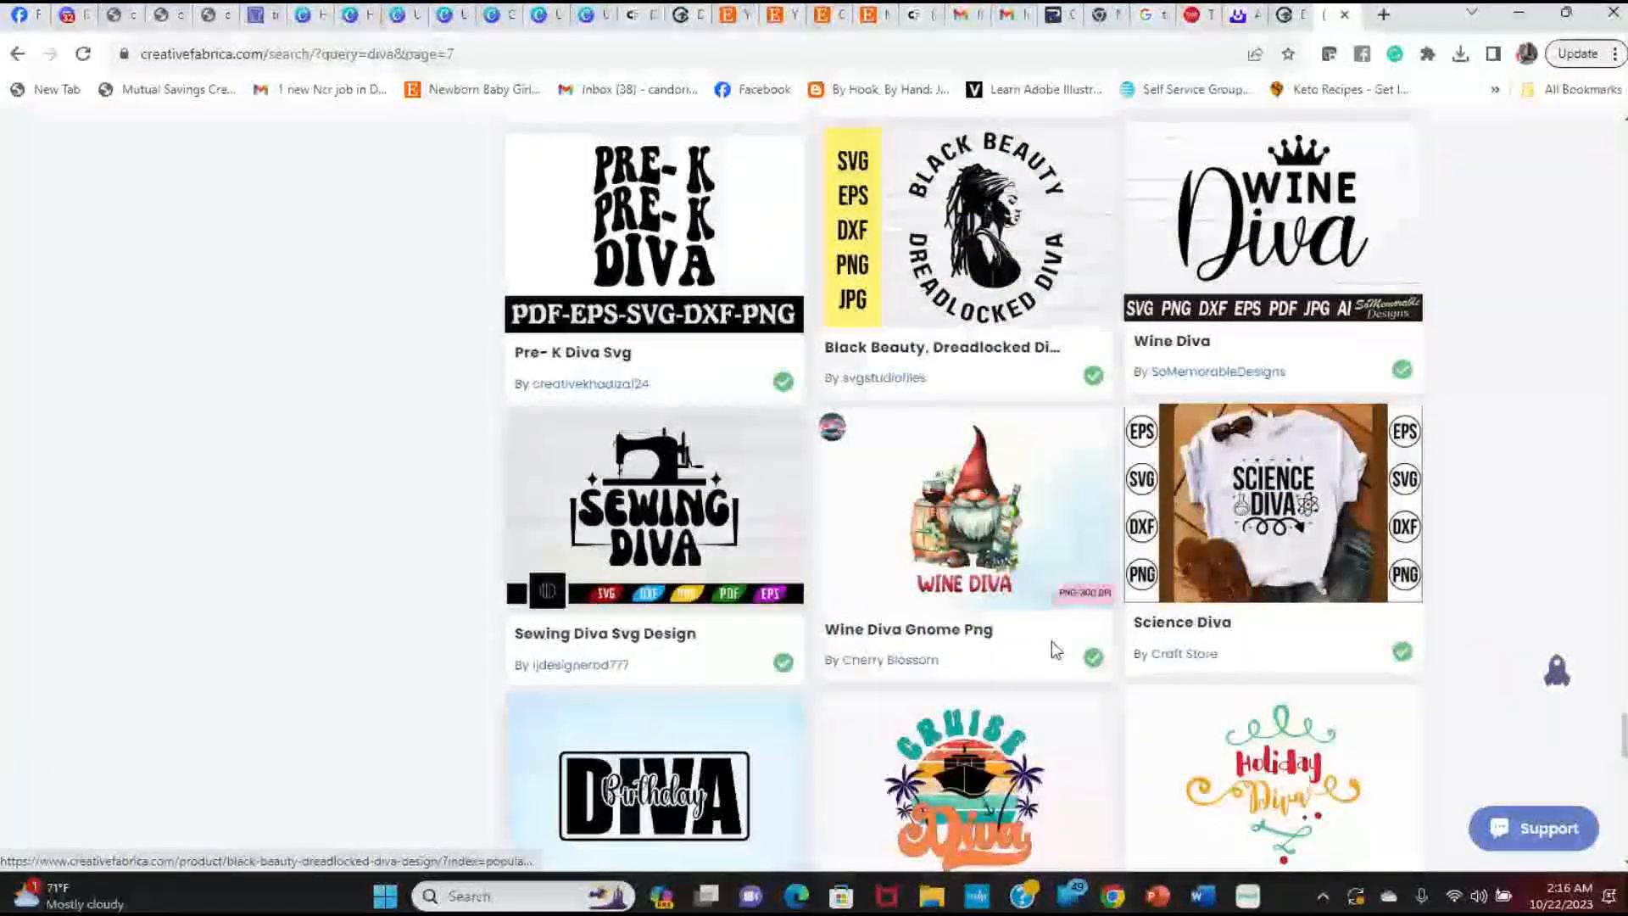
pyautogui.scroll(15, 1055, 650)
pyautogui.scroll(20, 1013, 613)
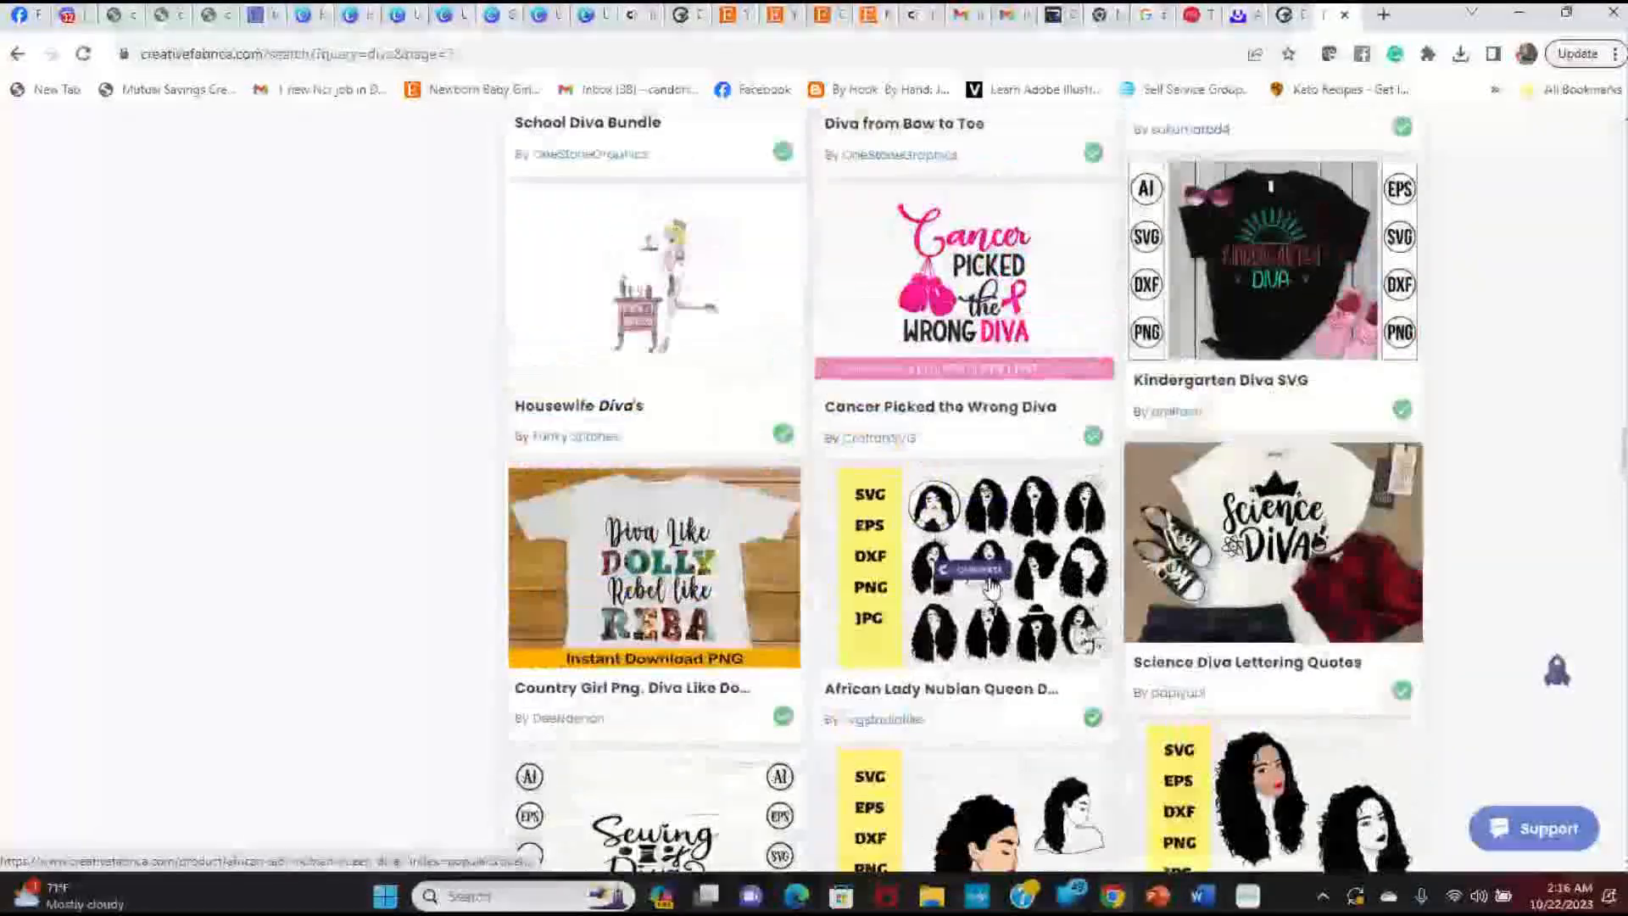
pyautogui.scroll(18, 991, 585)
pyautogui.scroll(18, 984, 583)
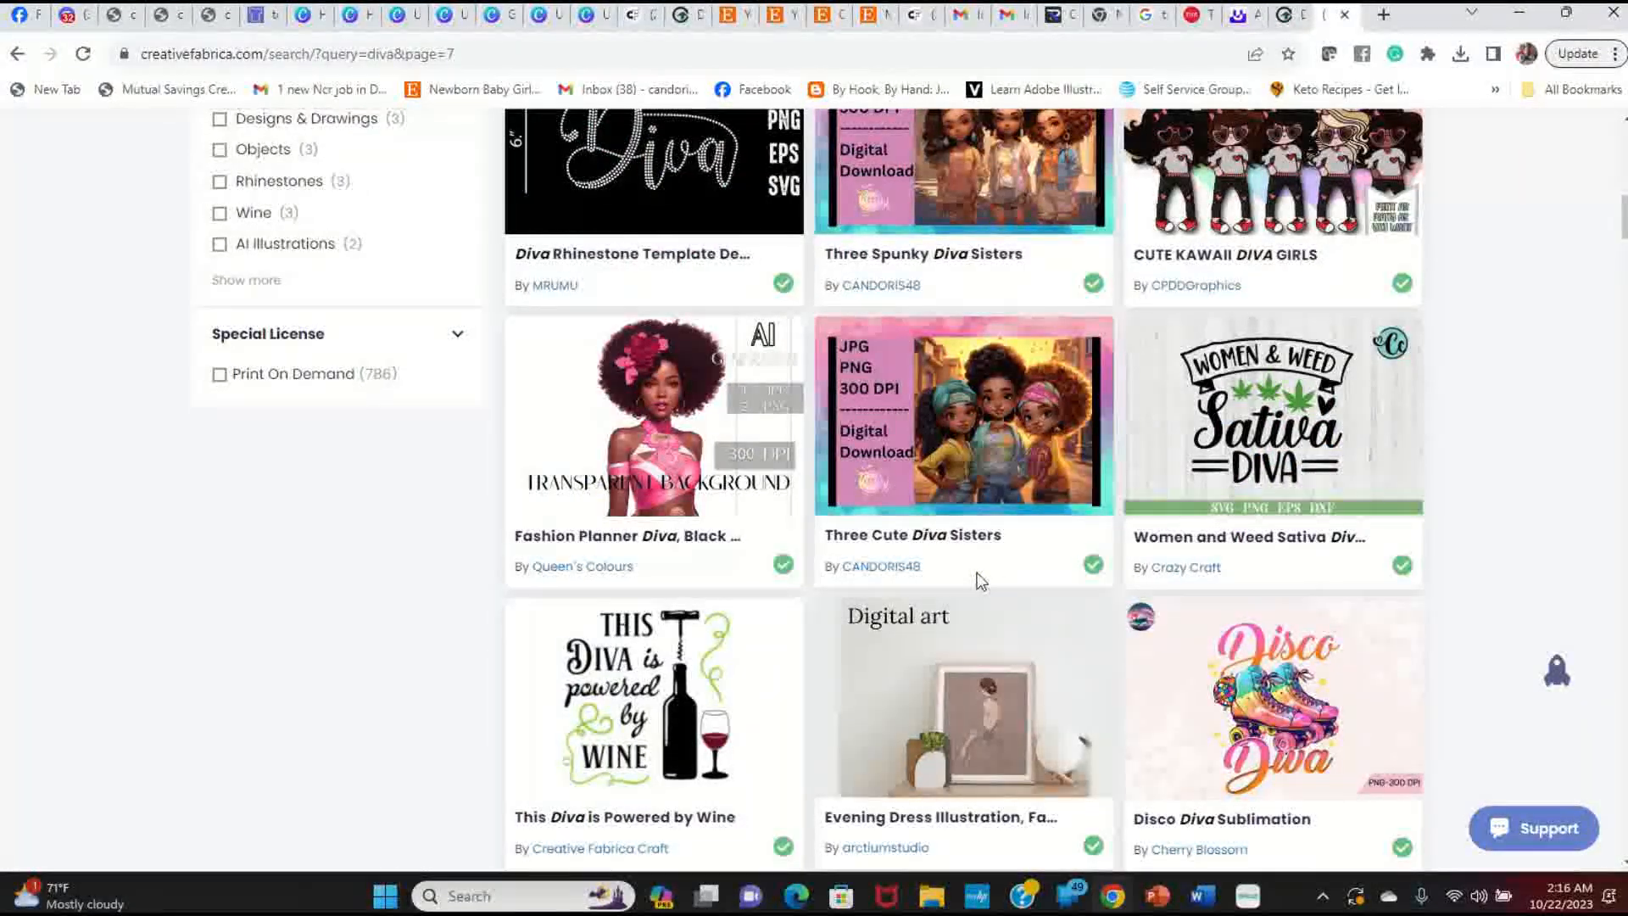
pyautogui.scroll(2, 978, 579)
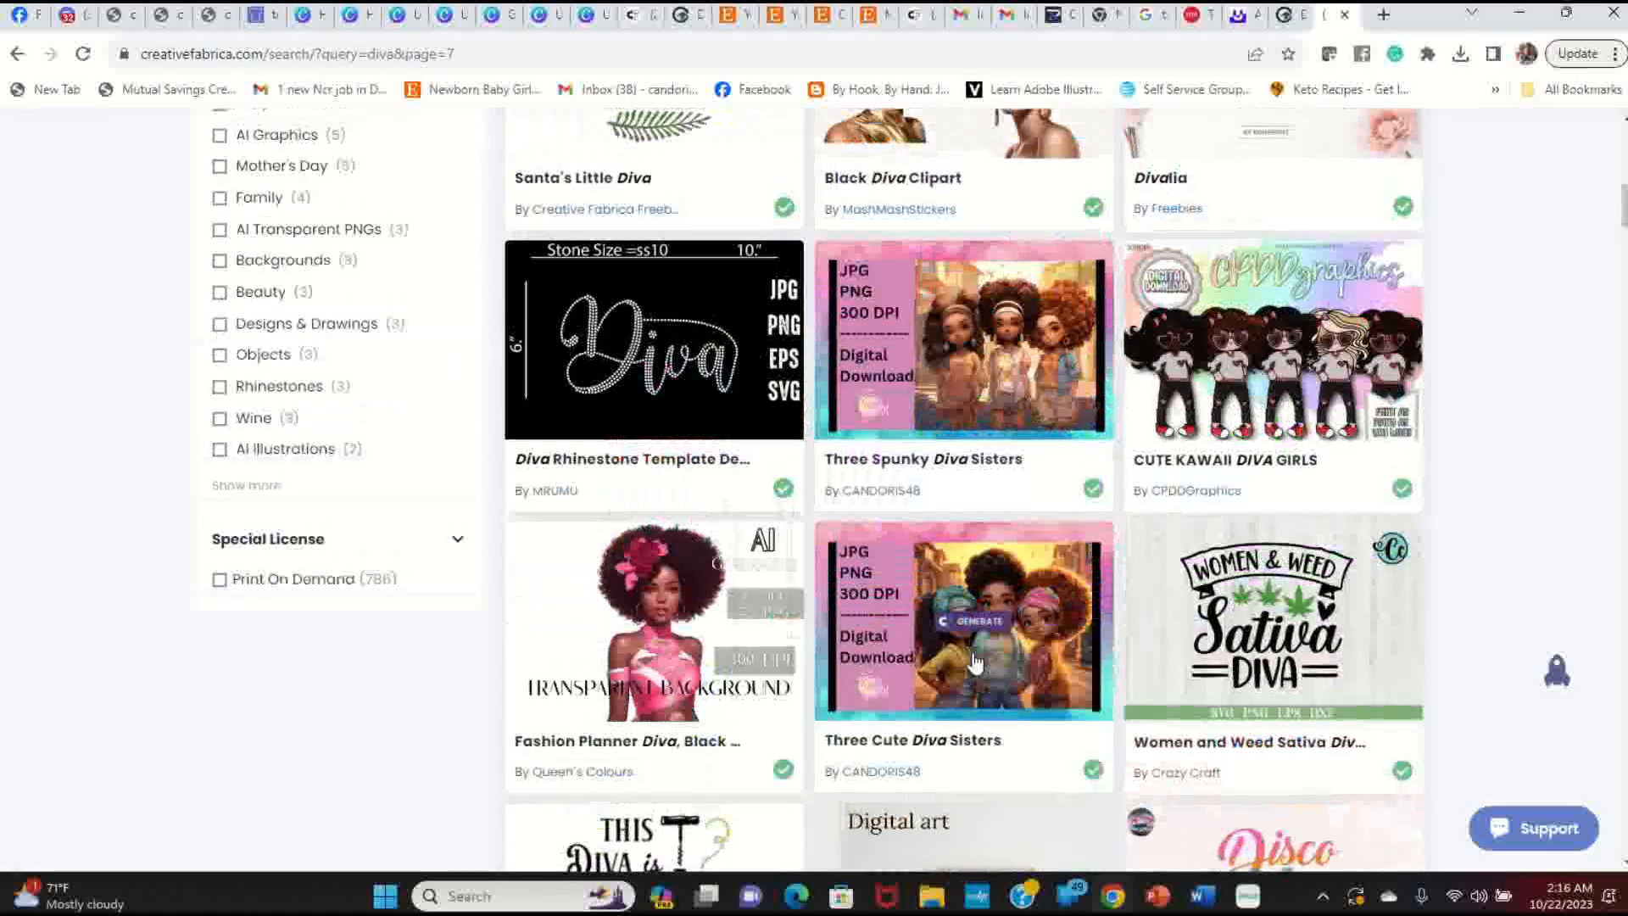
pyautogui.moveTo(1094, 772)
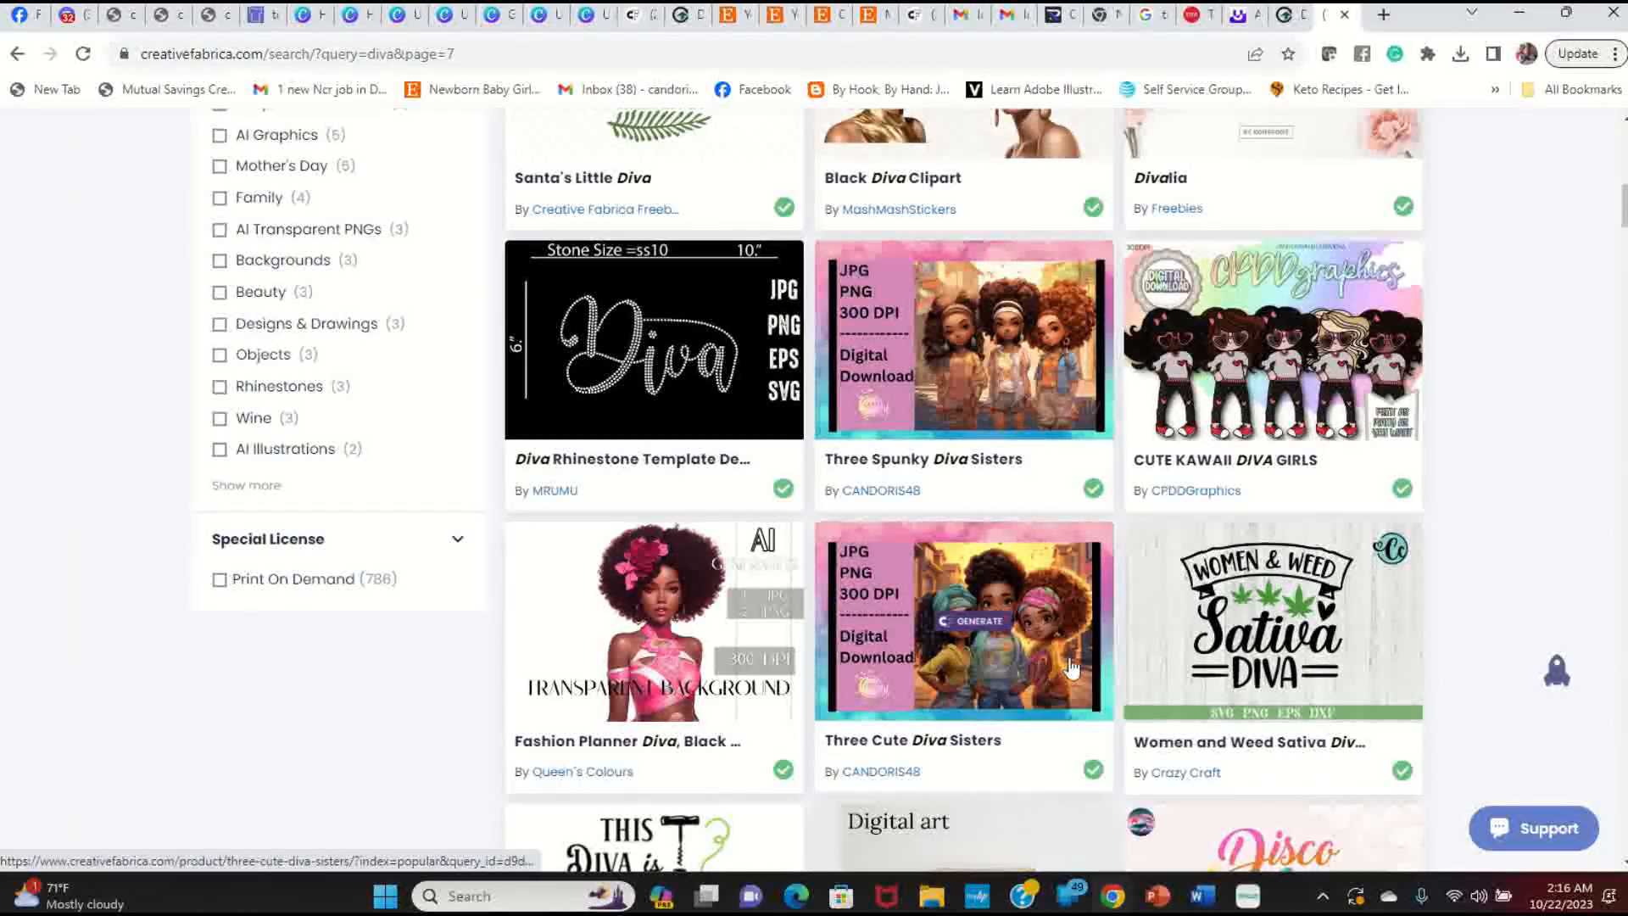
pyautogui.scroll(10, 1039, 671)
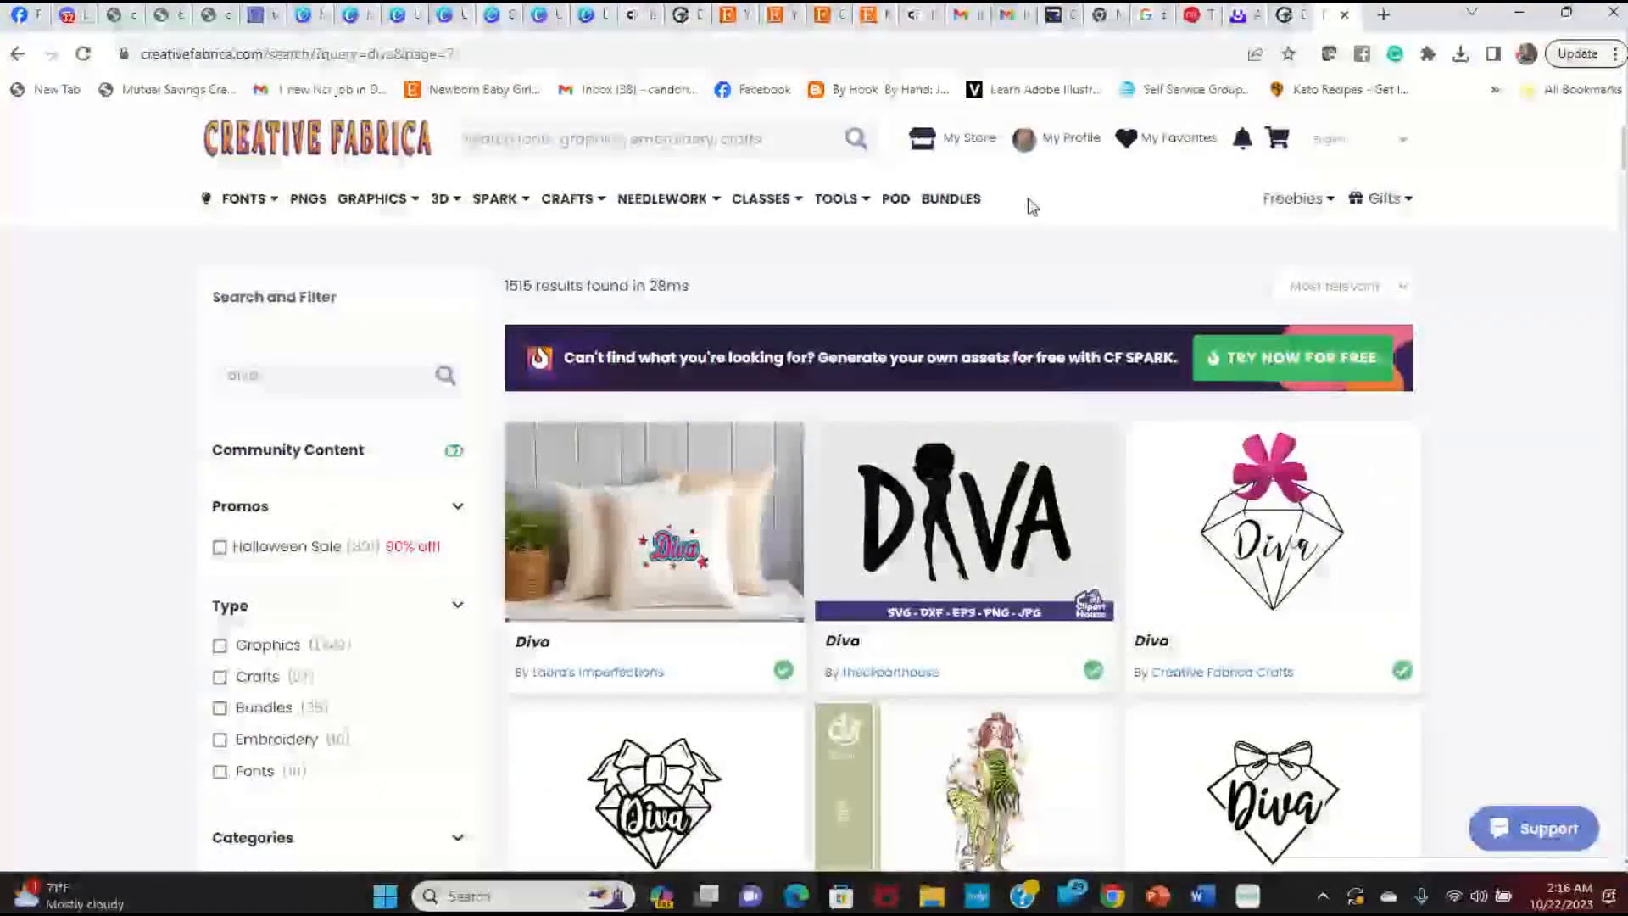
# Step: Open the account's list of past downloads
pyautogui.moveTo(1071, 139)
pyautogui.click(1096, 265)
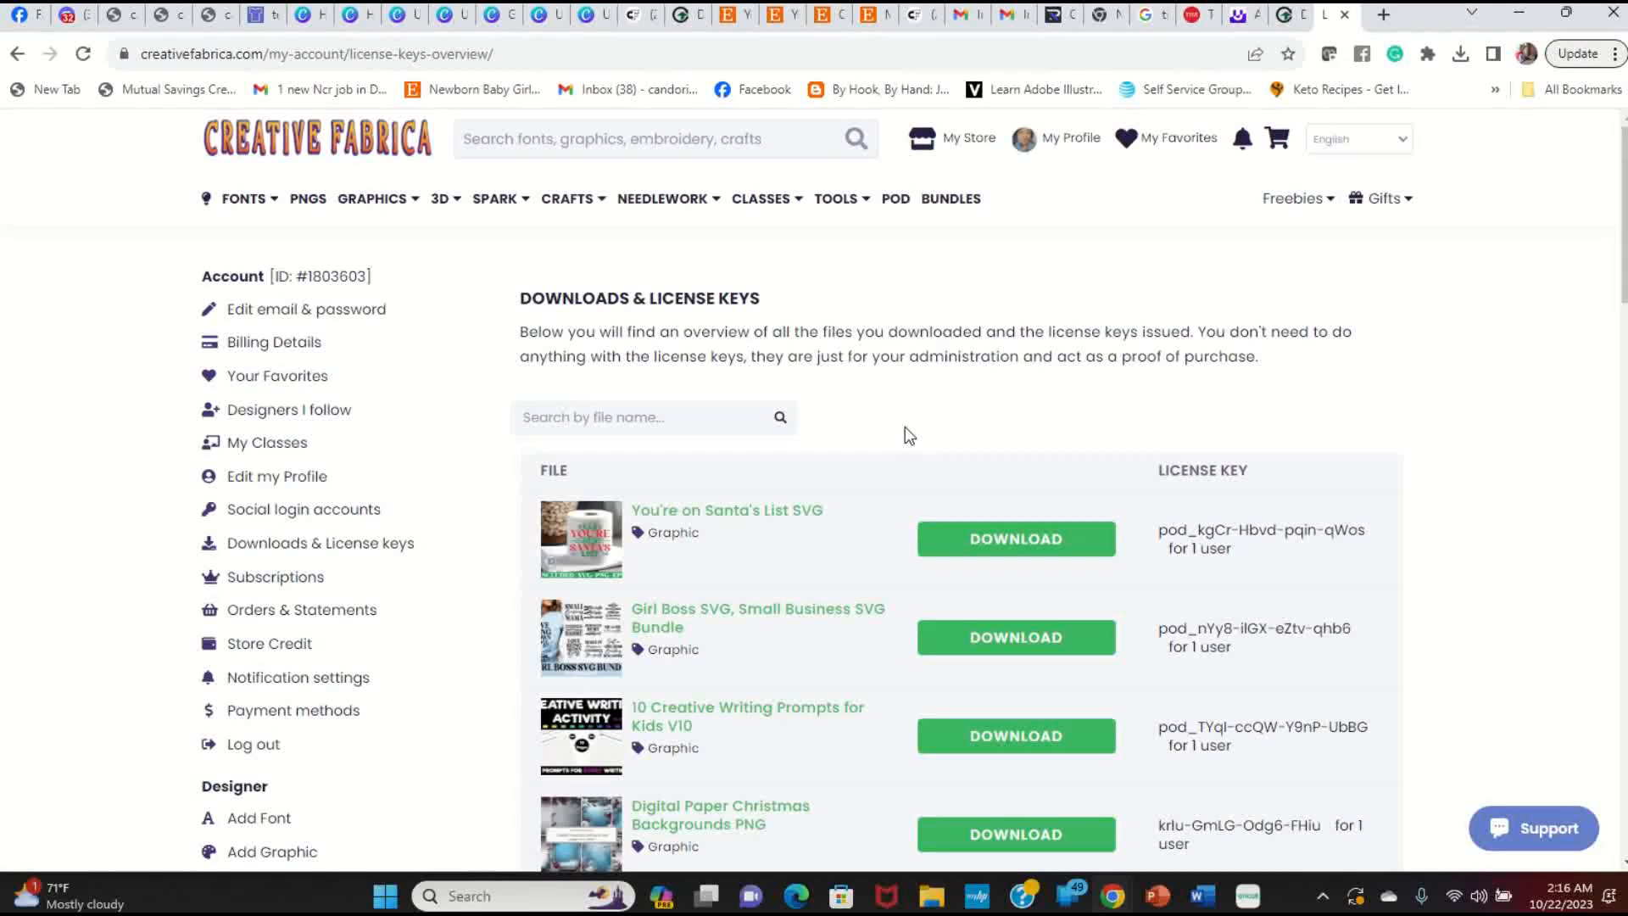
pyautogui.scroll(-10, 908, 434)
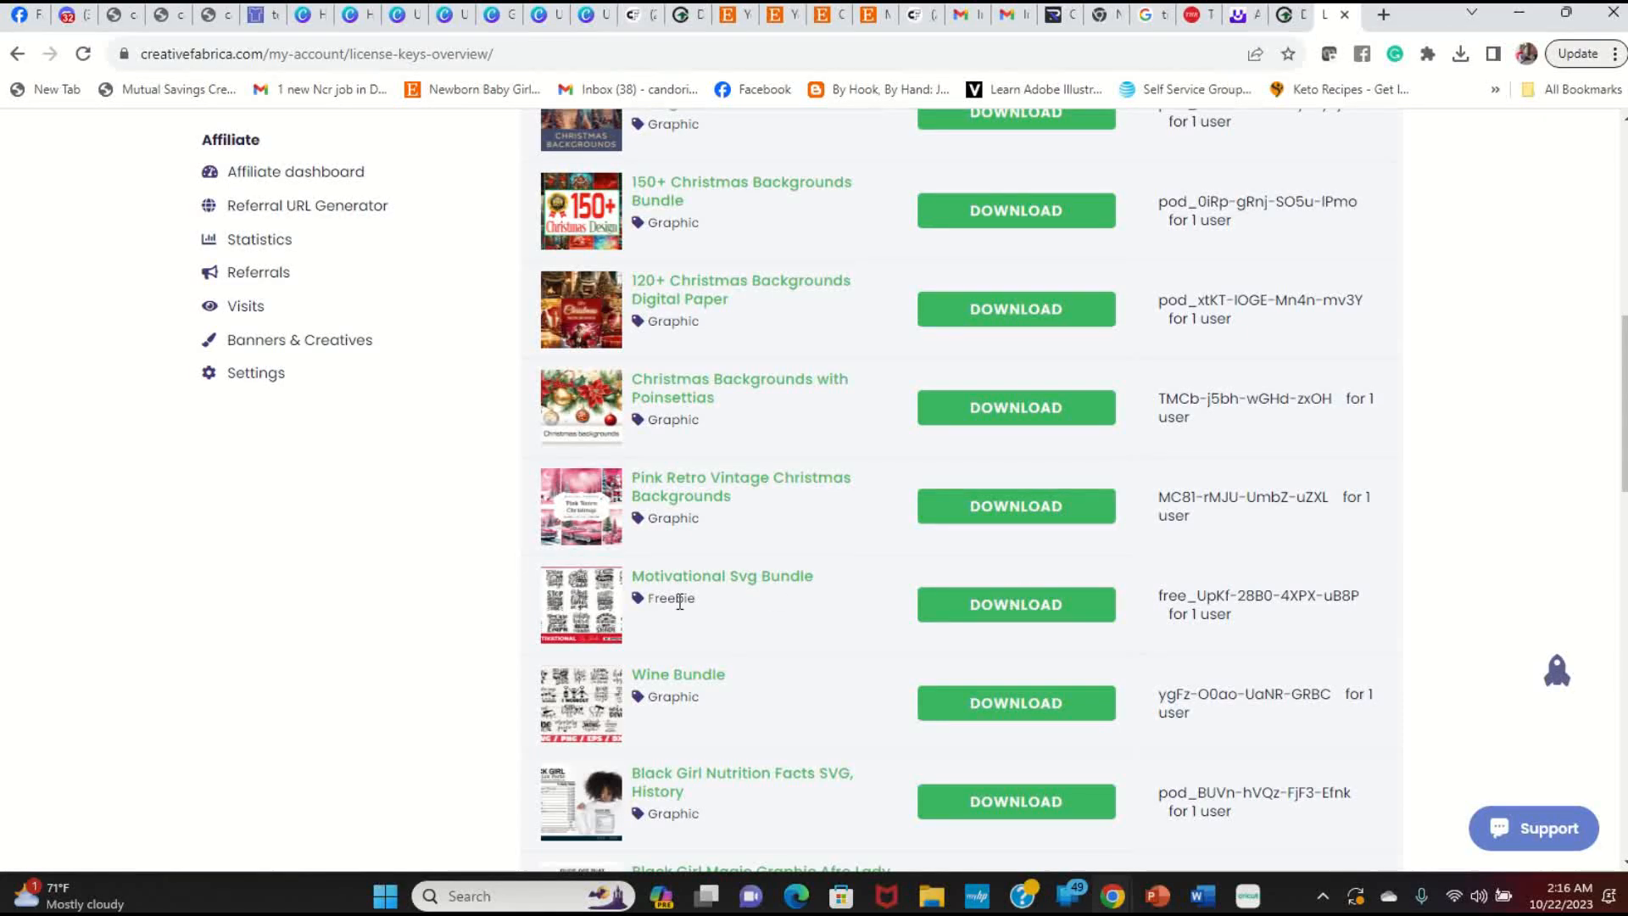
# Step: Browse the Motivational Svg Bundle's t-shirt mockups, then close its page
pyautogui.click(703, 581)
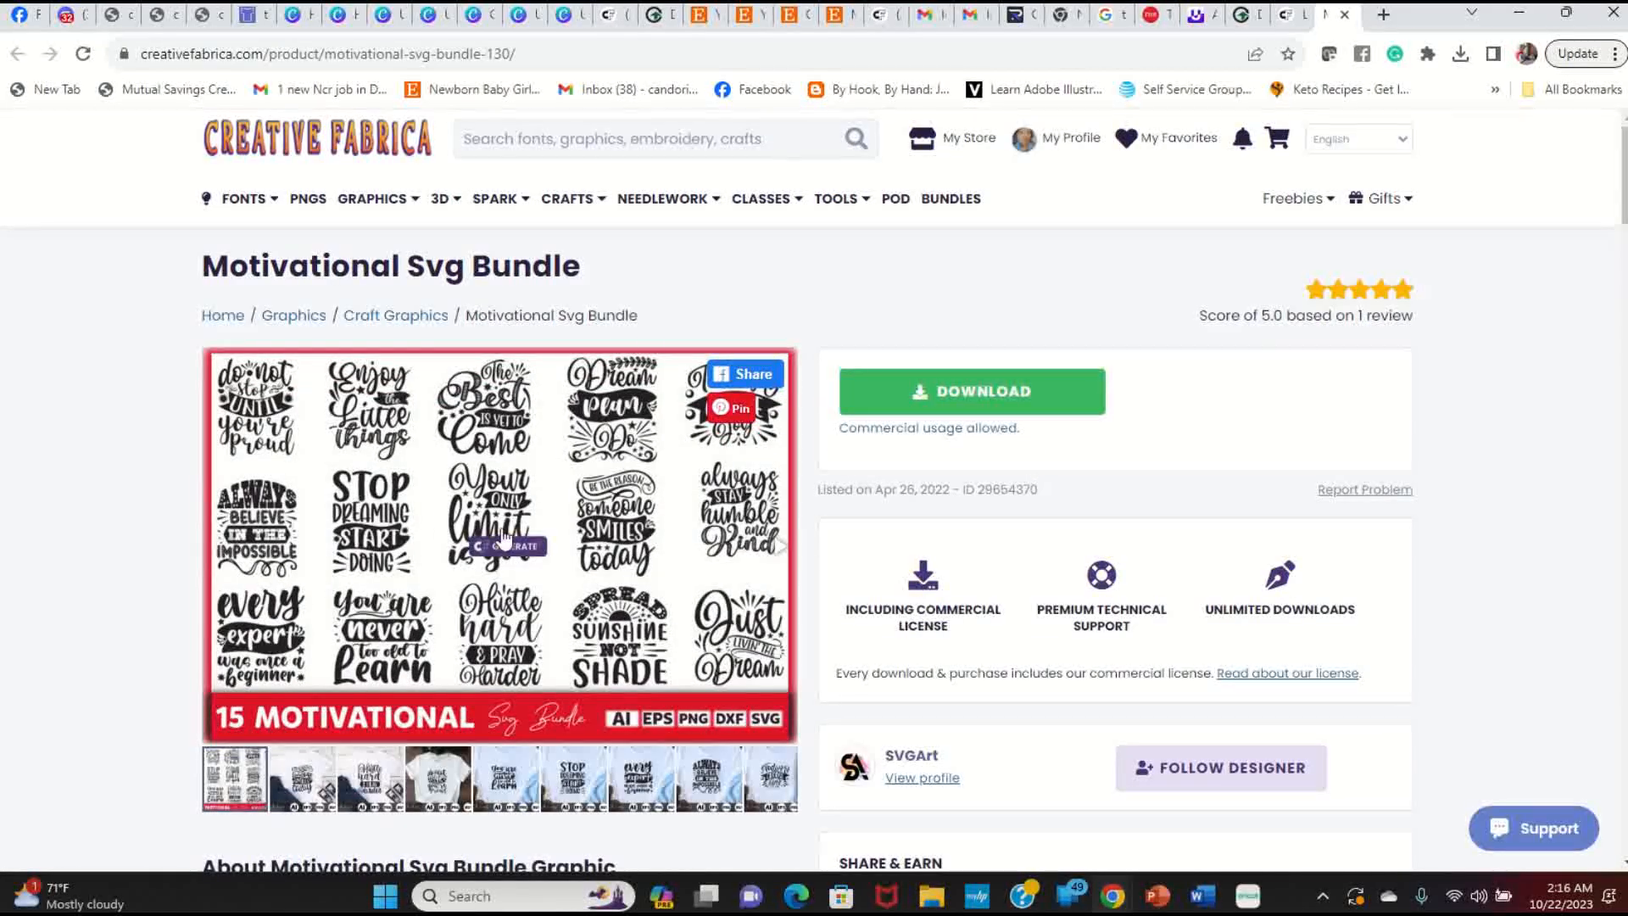
pyautogui.click(318, 791)
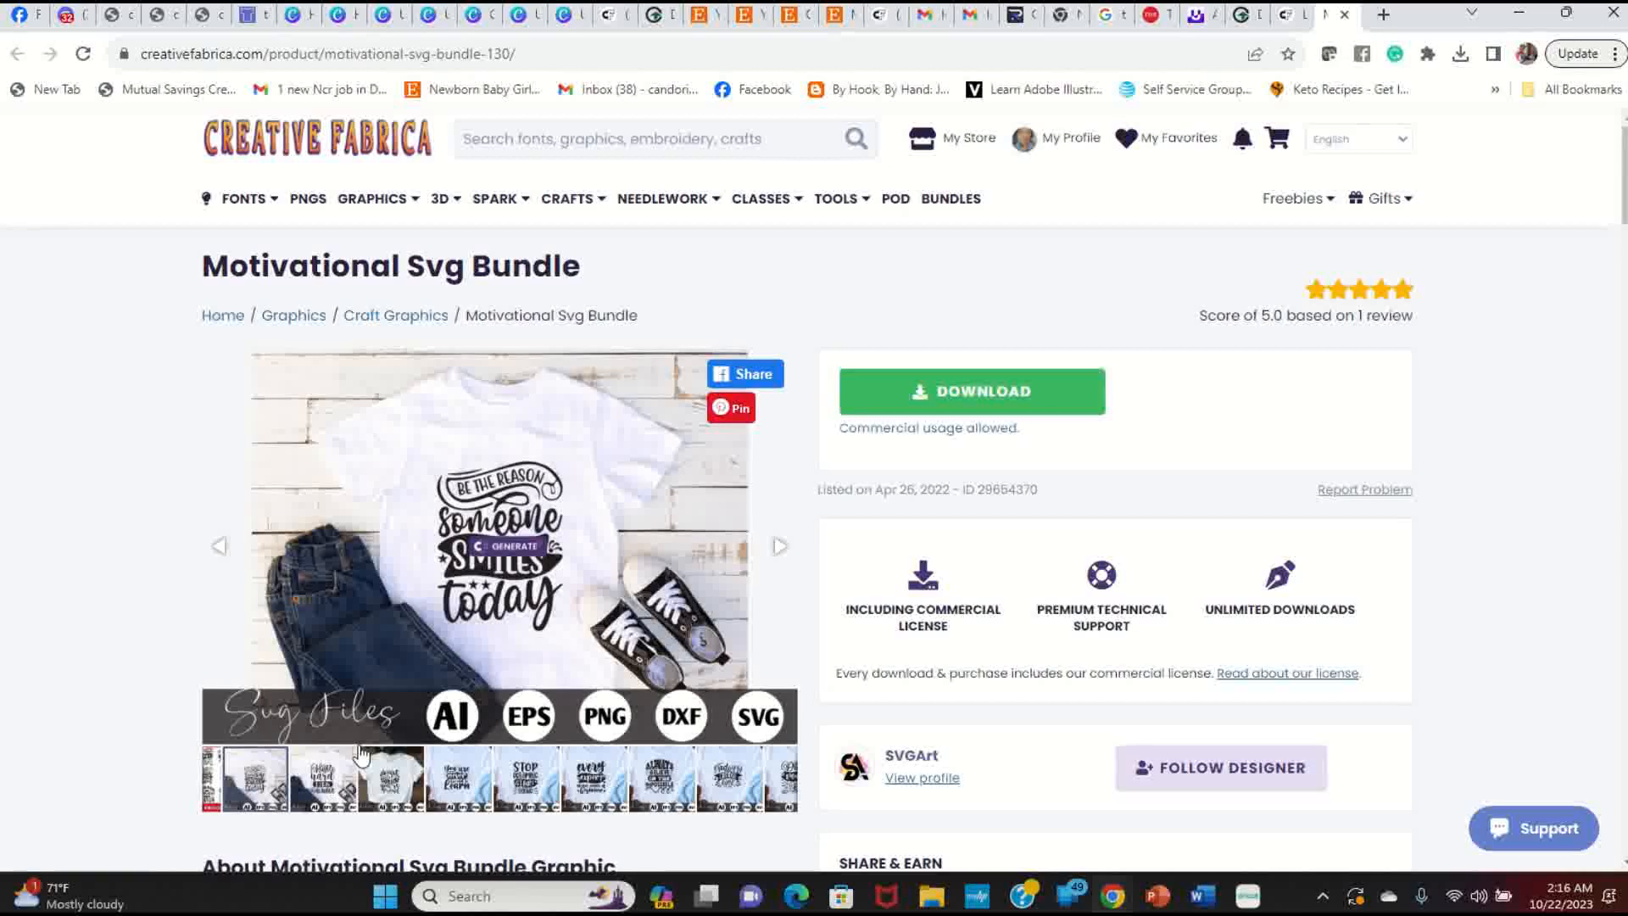
pyautogui.click(391, 795)
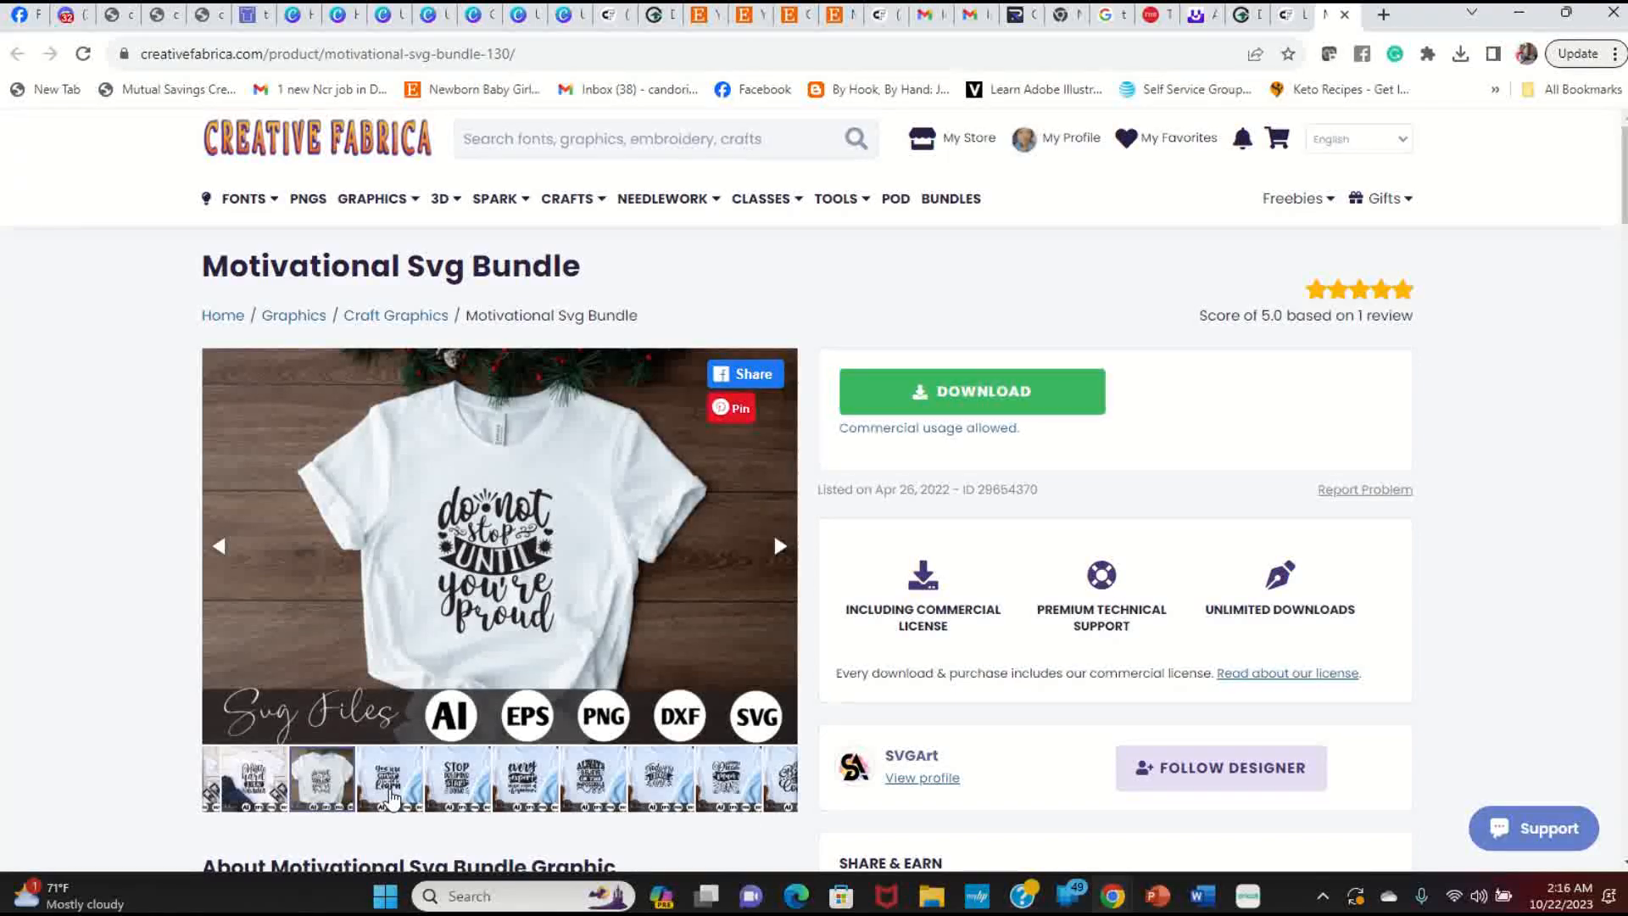
pyautogui.click(459, 789)
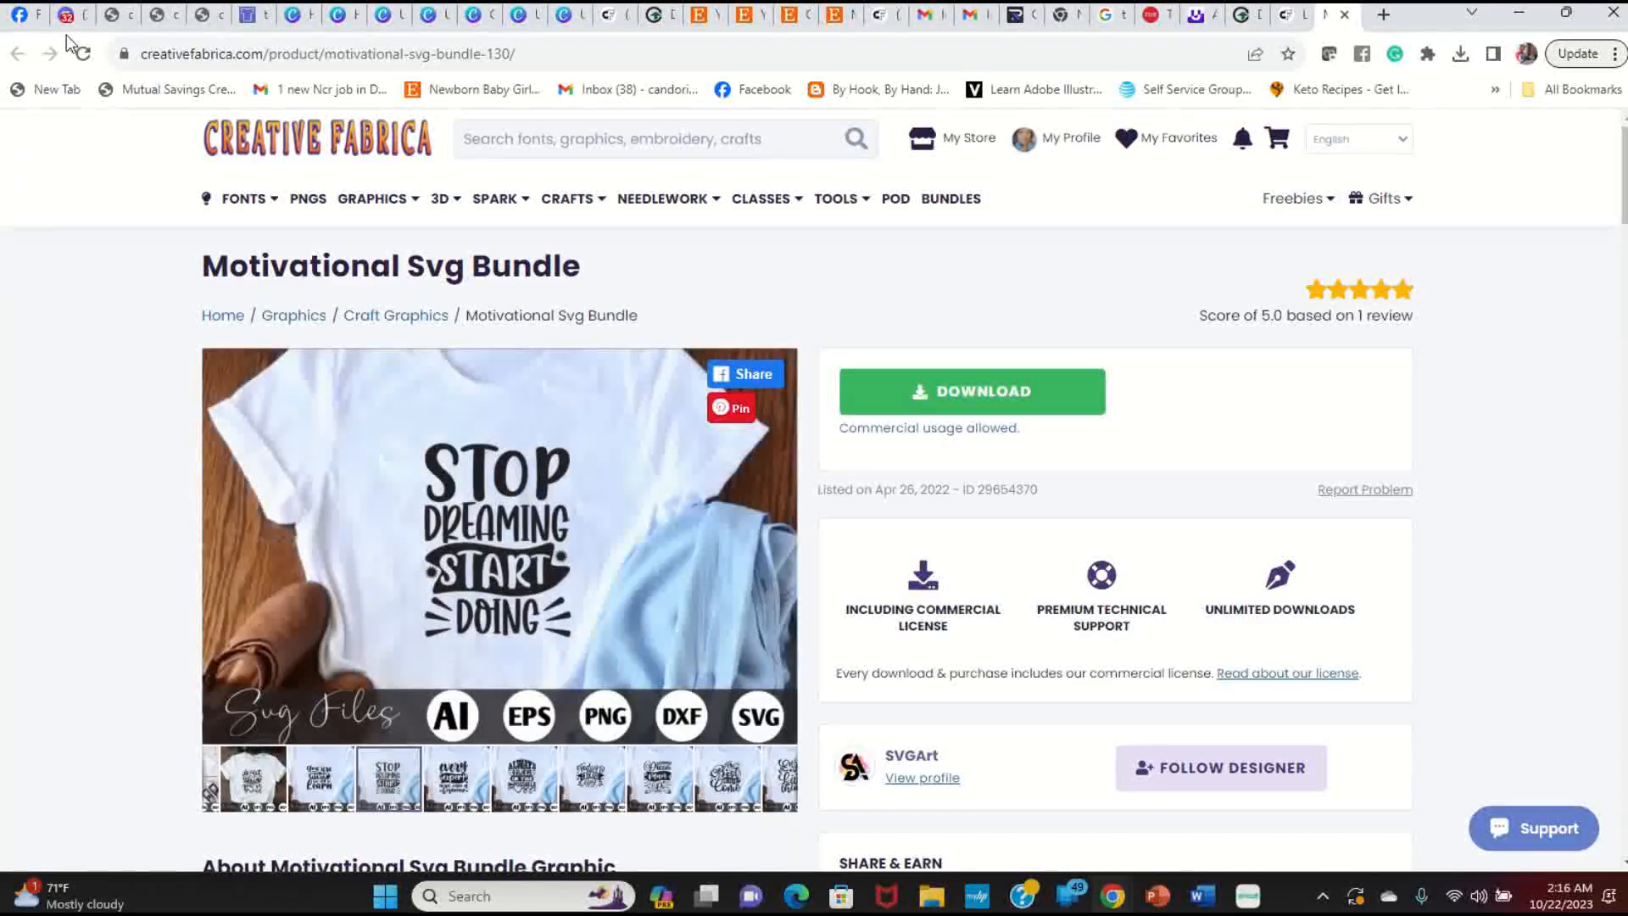
pyautogui.scroll(-3, 1148, 576)
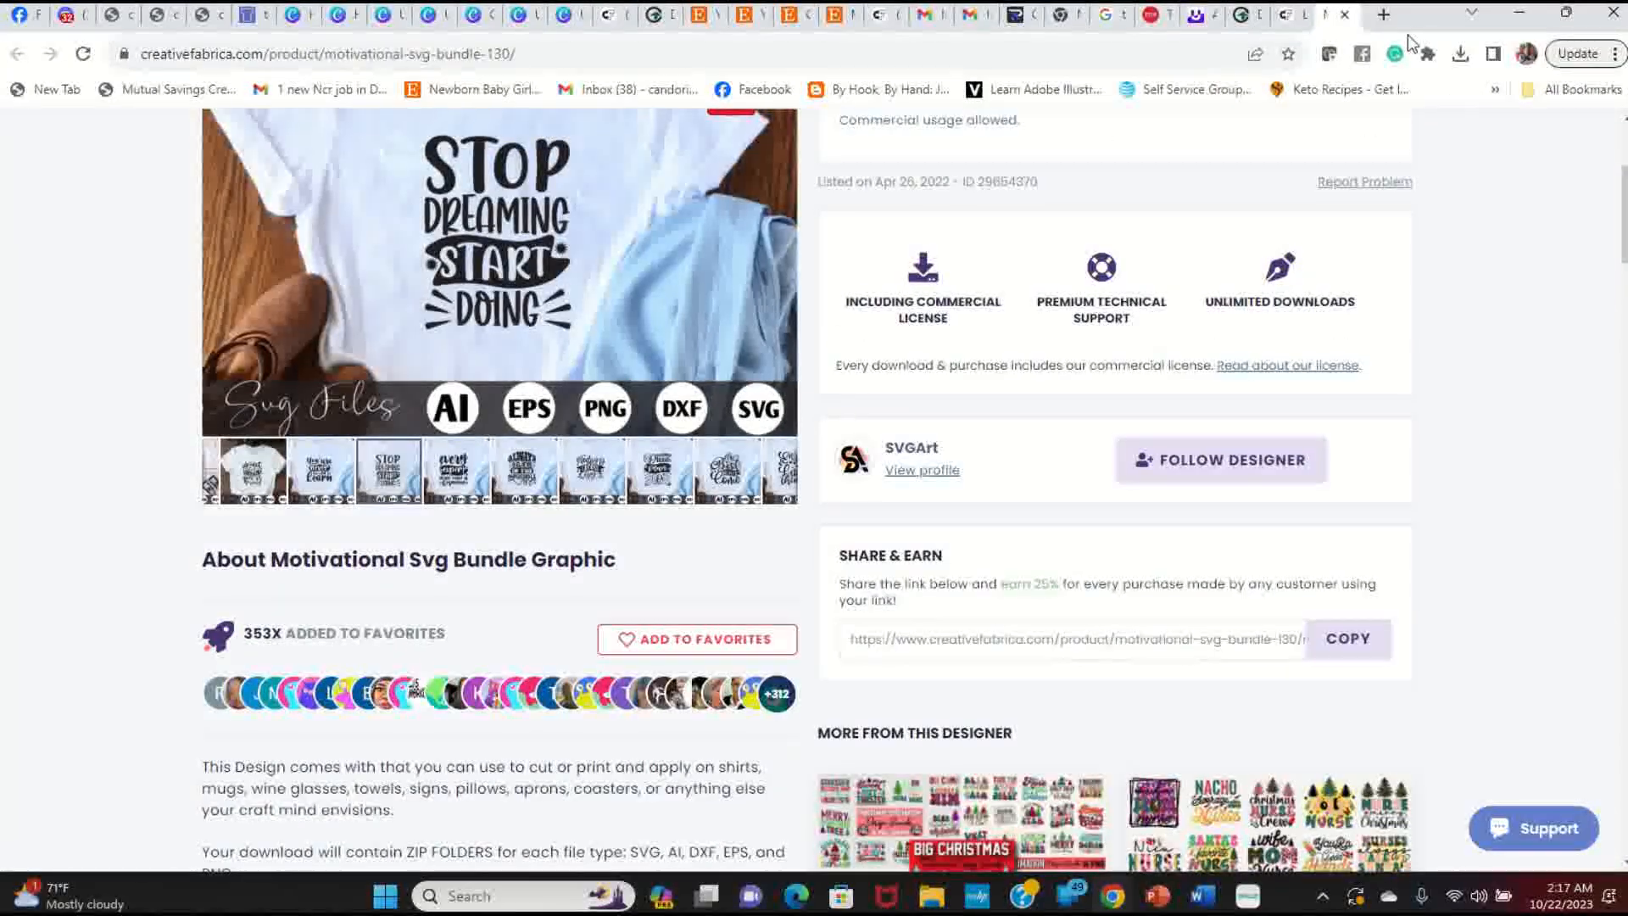
pyautogui.click(1343, 15)
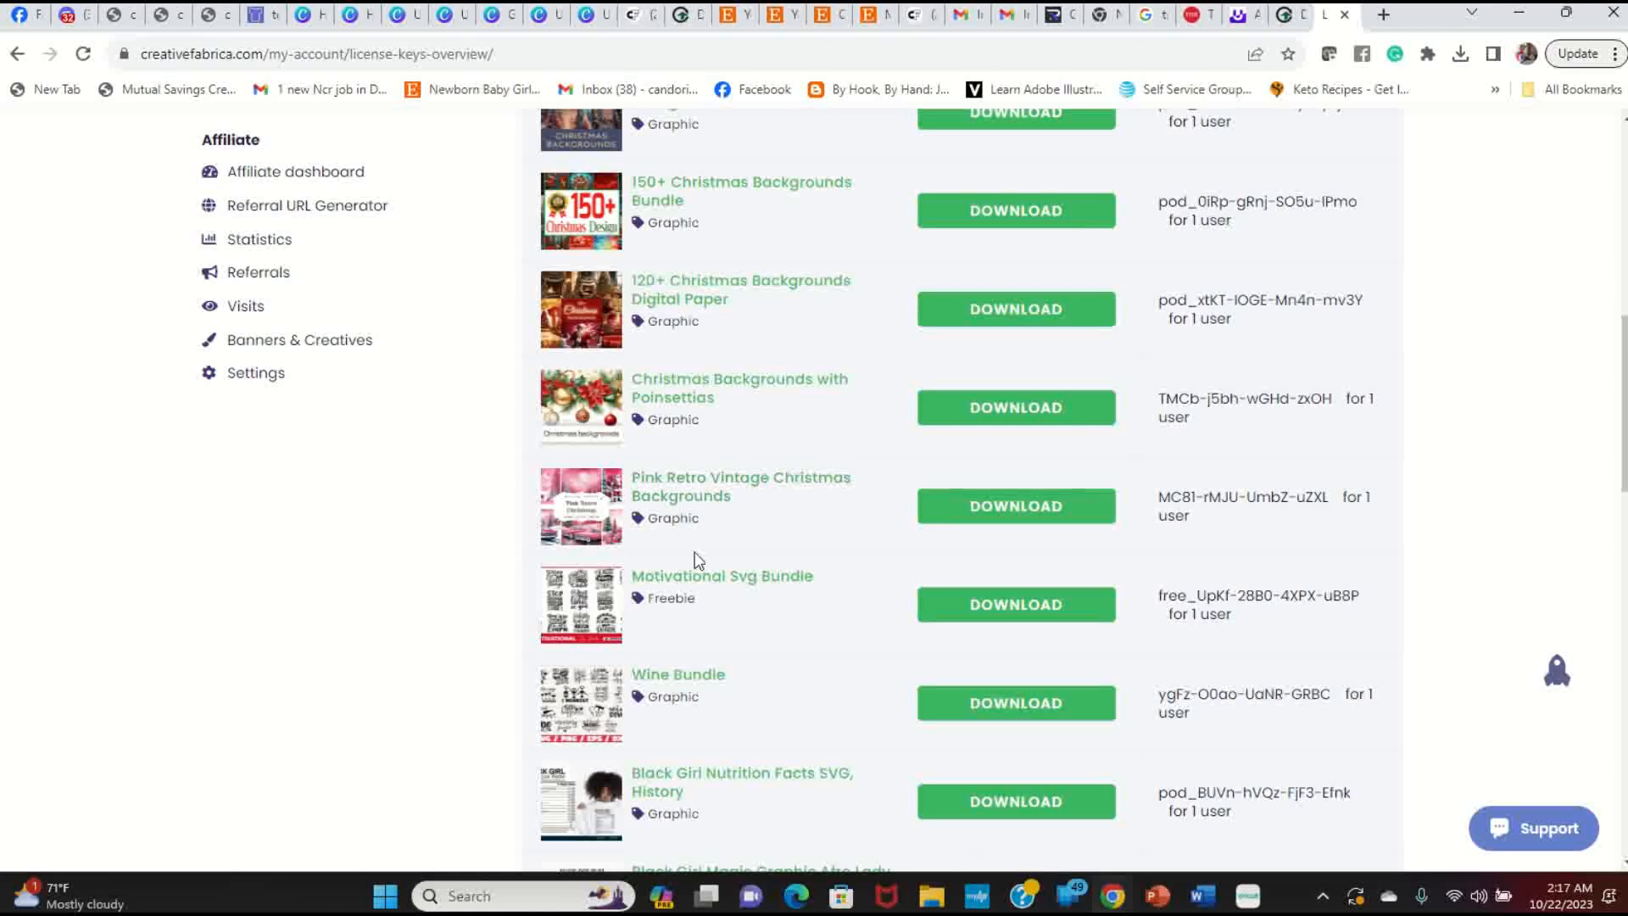
# Step: Look over the Wine Bundle product page, close it, and scroll the licence list
pyautogui.click(670, 675)
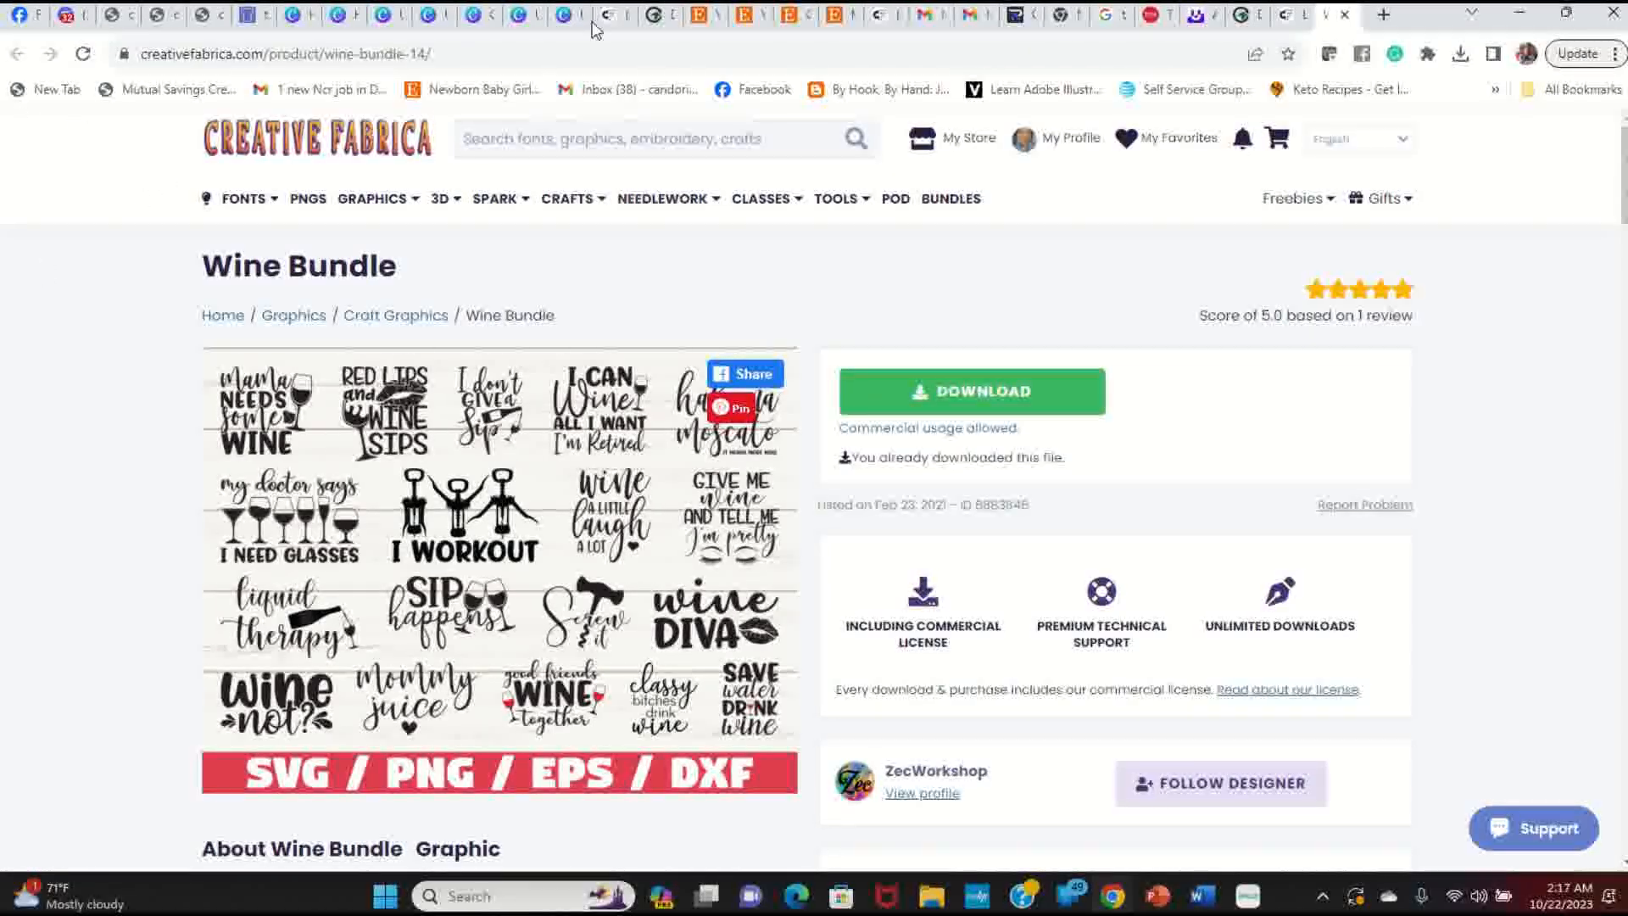
pyautogui.scroll(-3, 1211, 434)
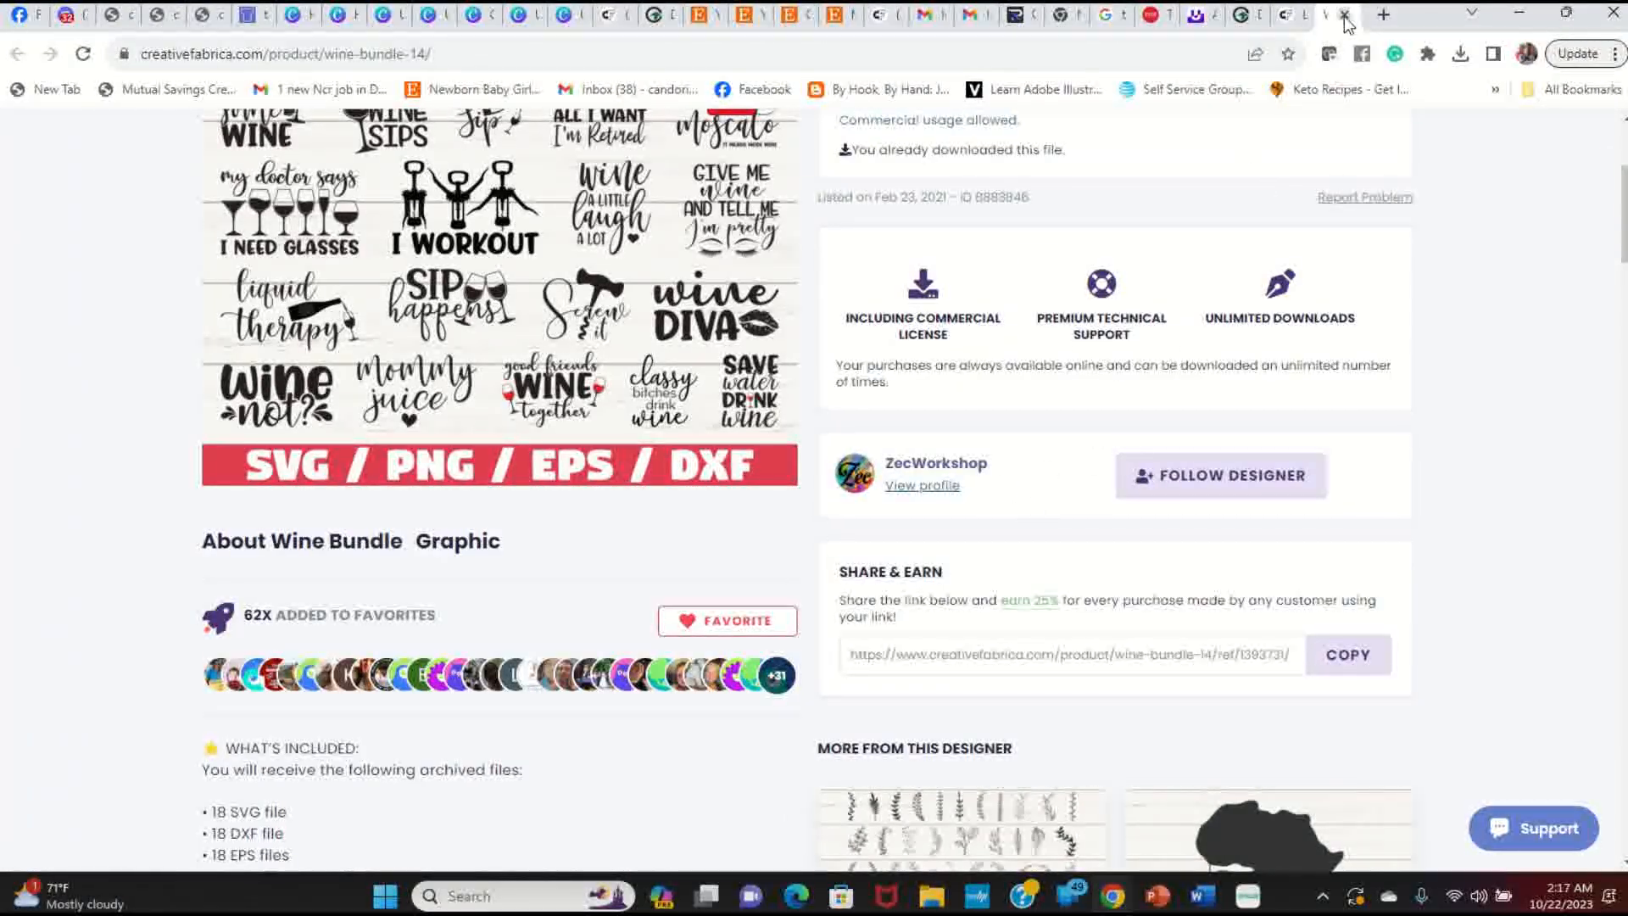
pyautogui.click(1347, 14)
pyautogui.scroll(-2, 787, 537)
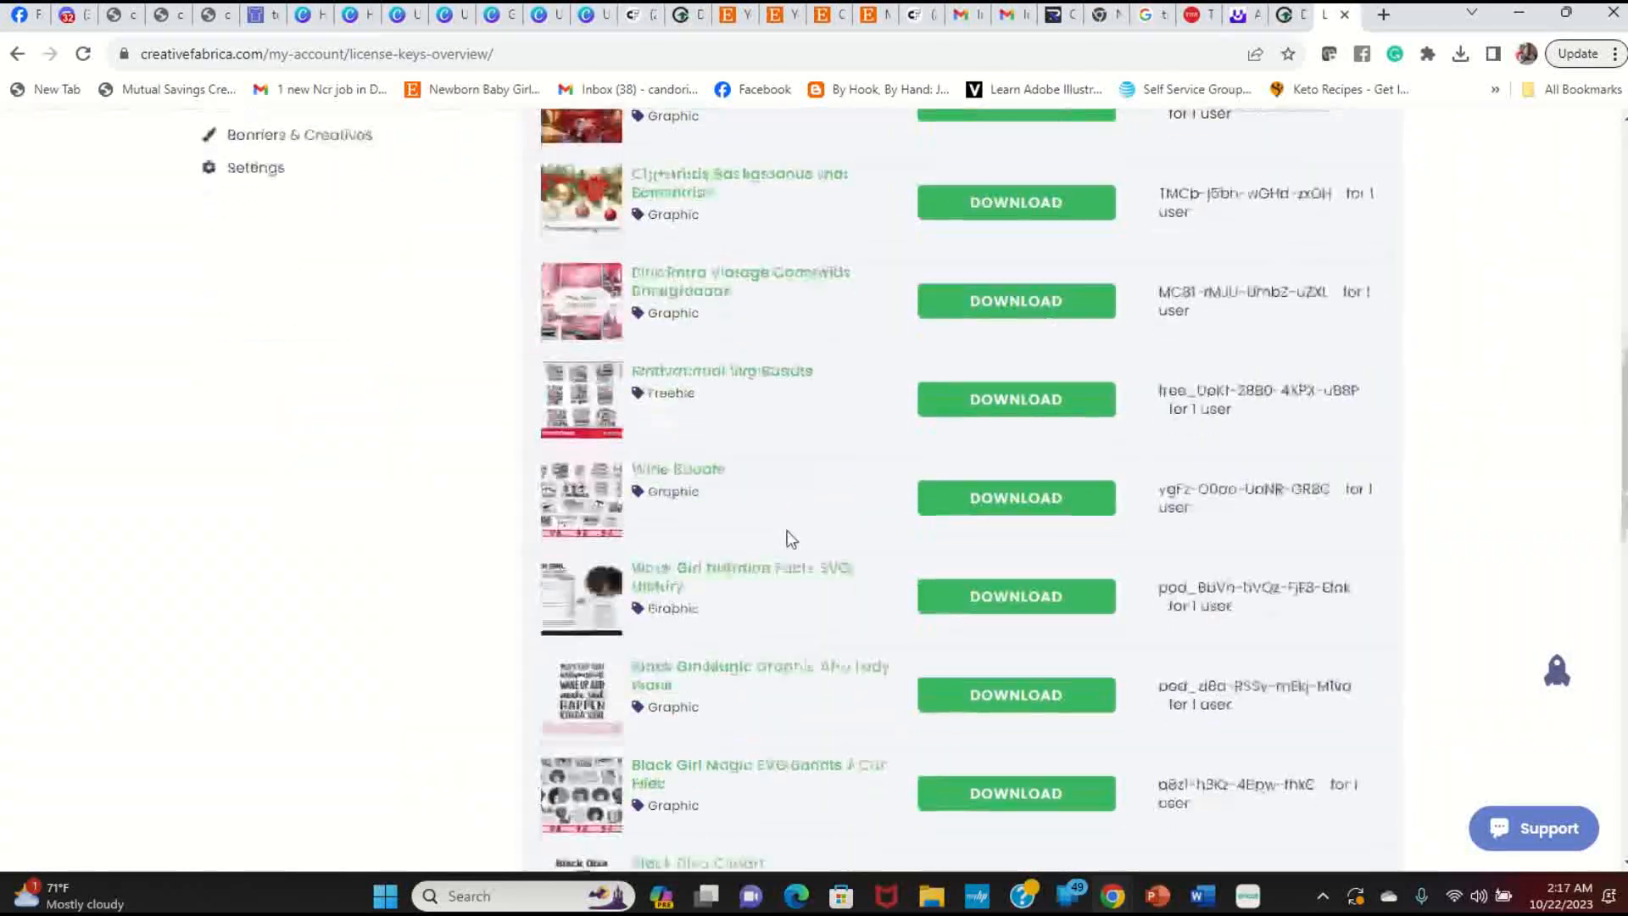
pyautogui.scroll(-2, 787, 538)
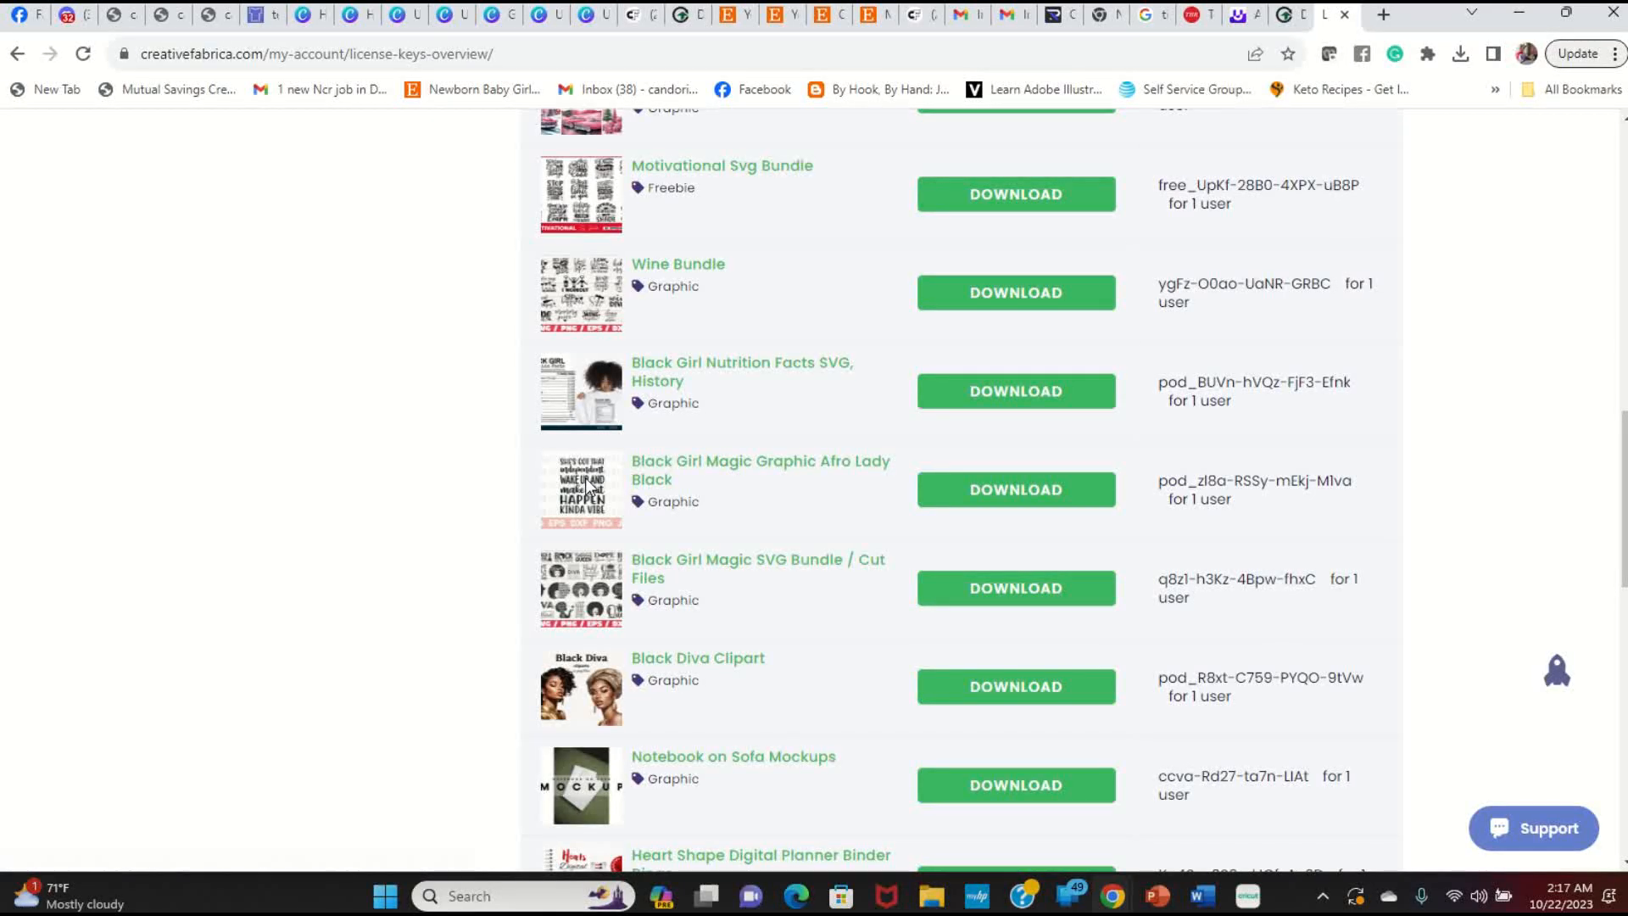
# Step: Open the Black Girl Magic Afro Lady Black graphic and follow its designer
pyautogui.click(683, 466)
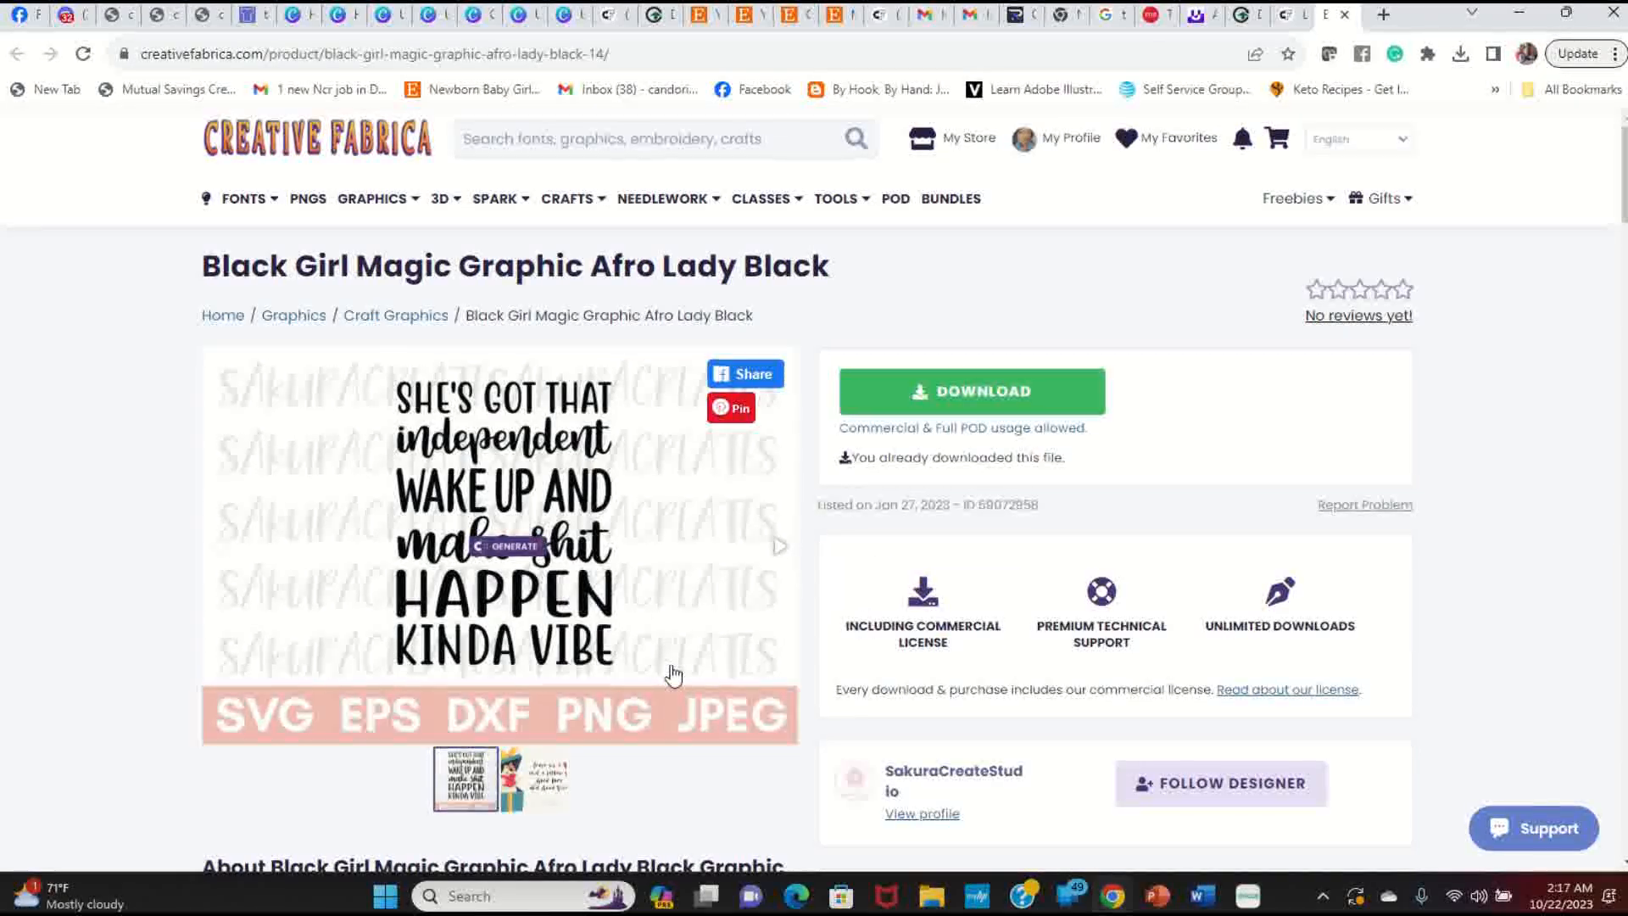
pyautogui.scroll(-5, 1158, 465)
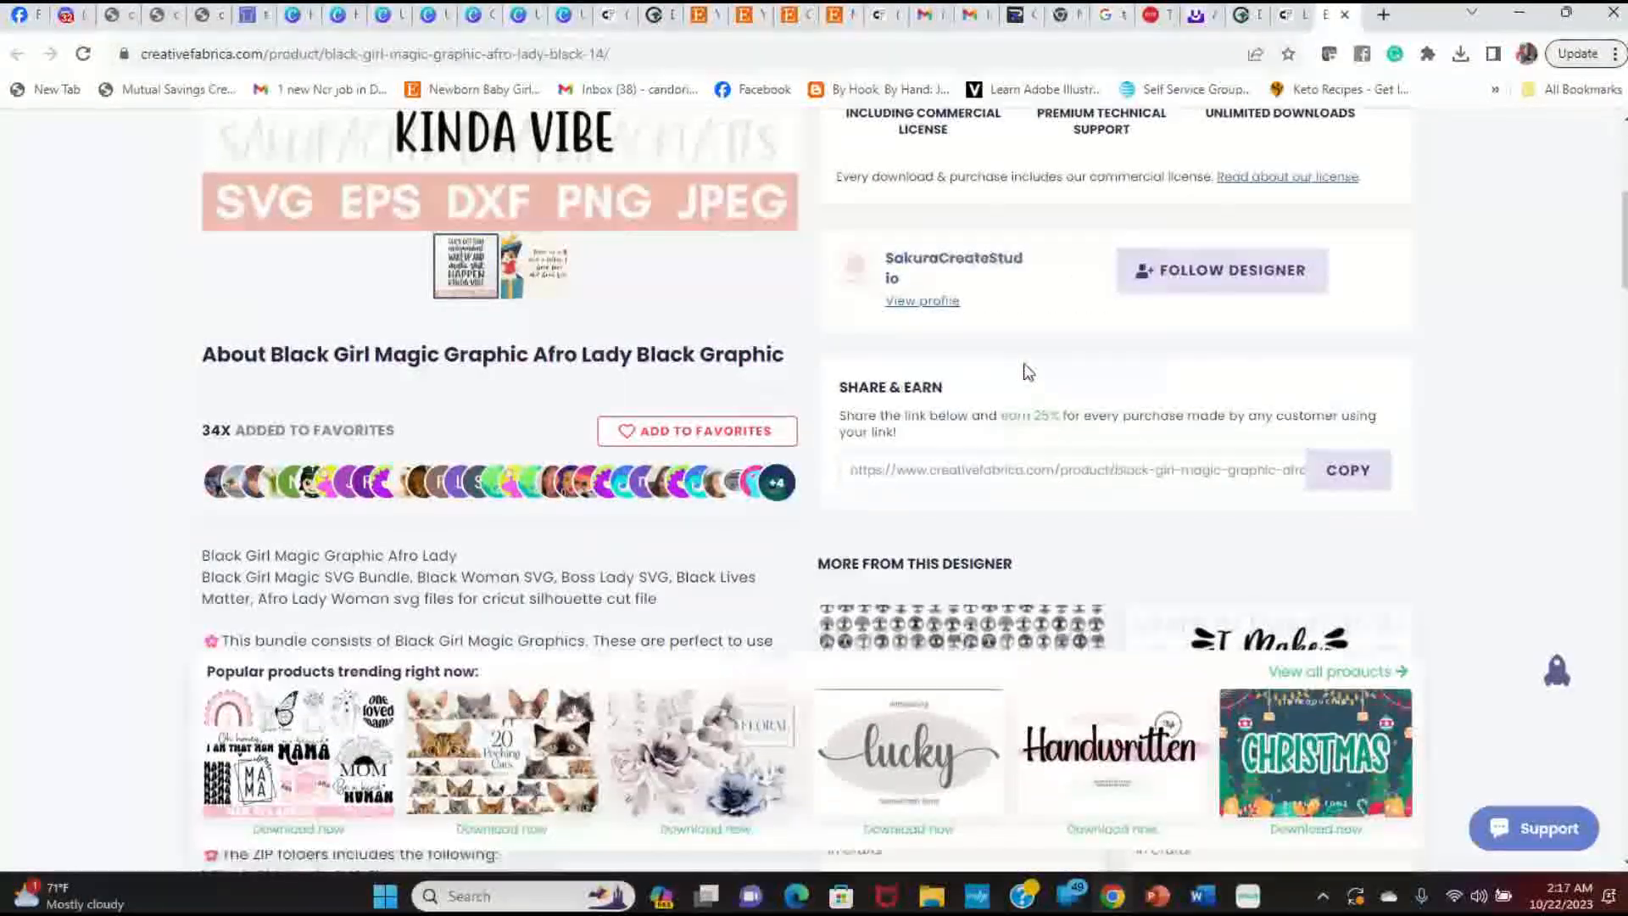
pyautogui.click(1192, 279)
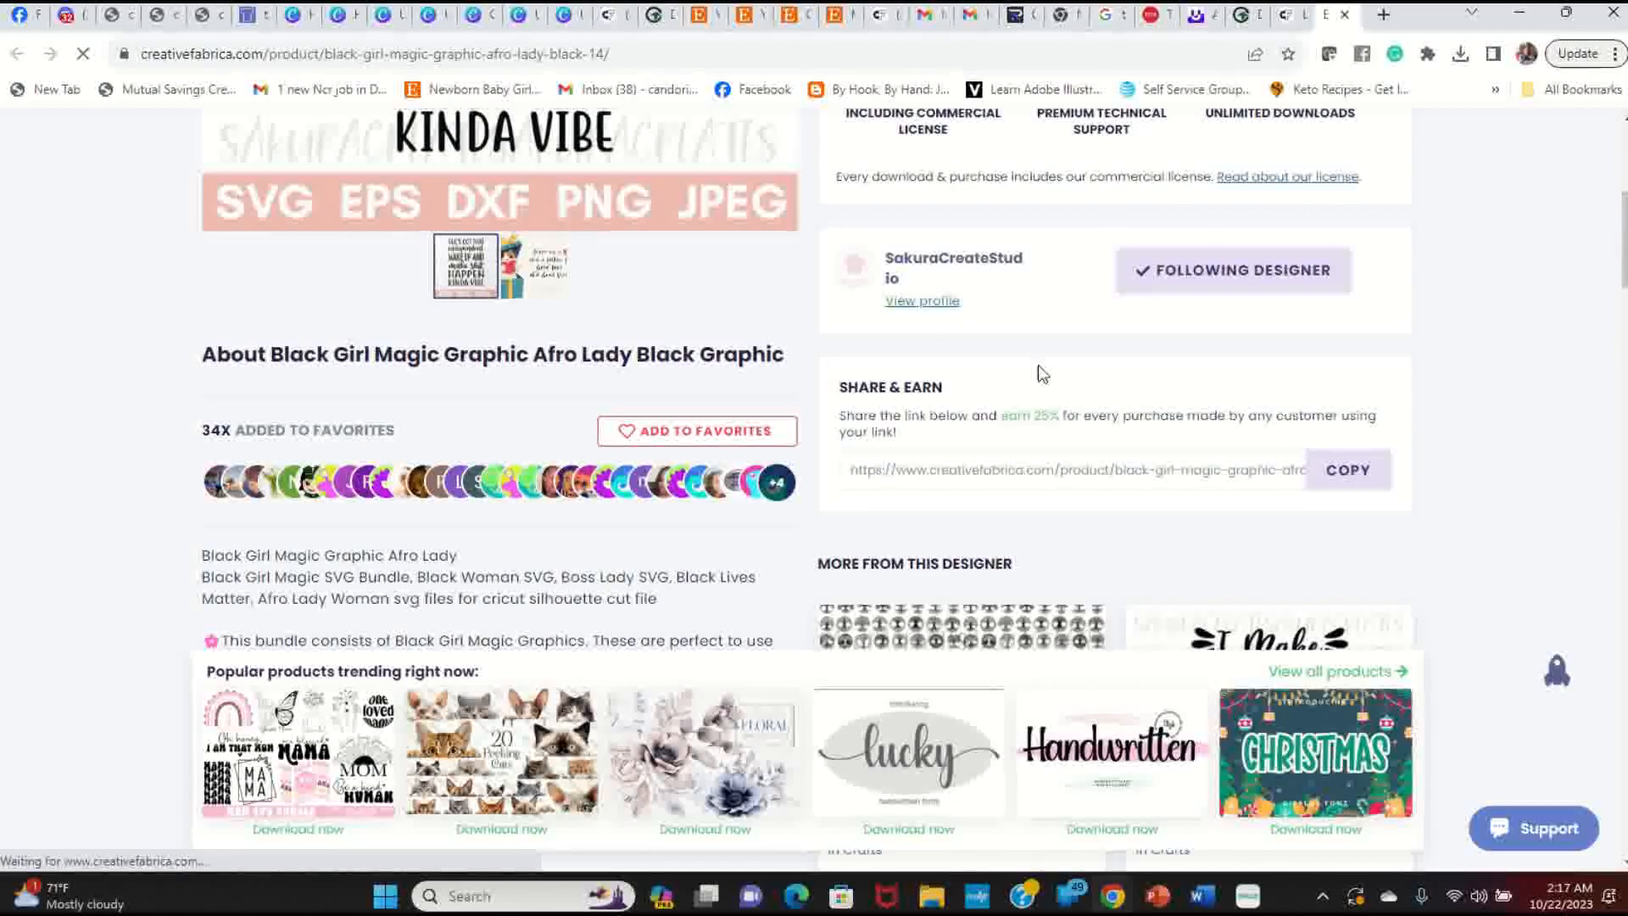
pyautogui.scroll(-5, 1054, 380)
pyautogui.scroll(-4, 1057, 384)
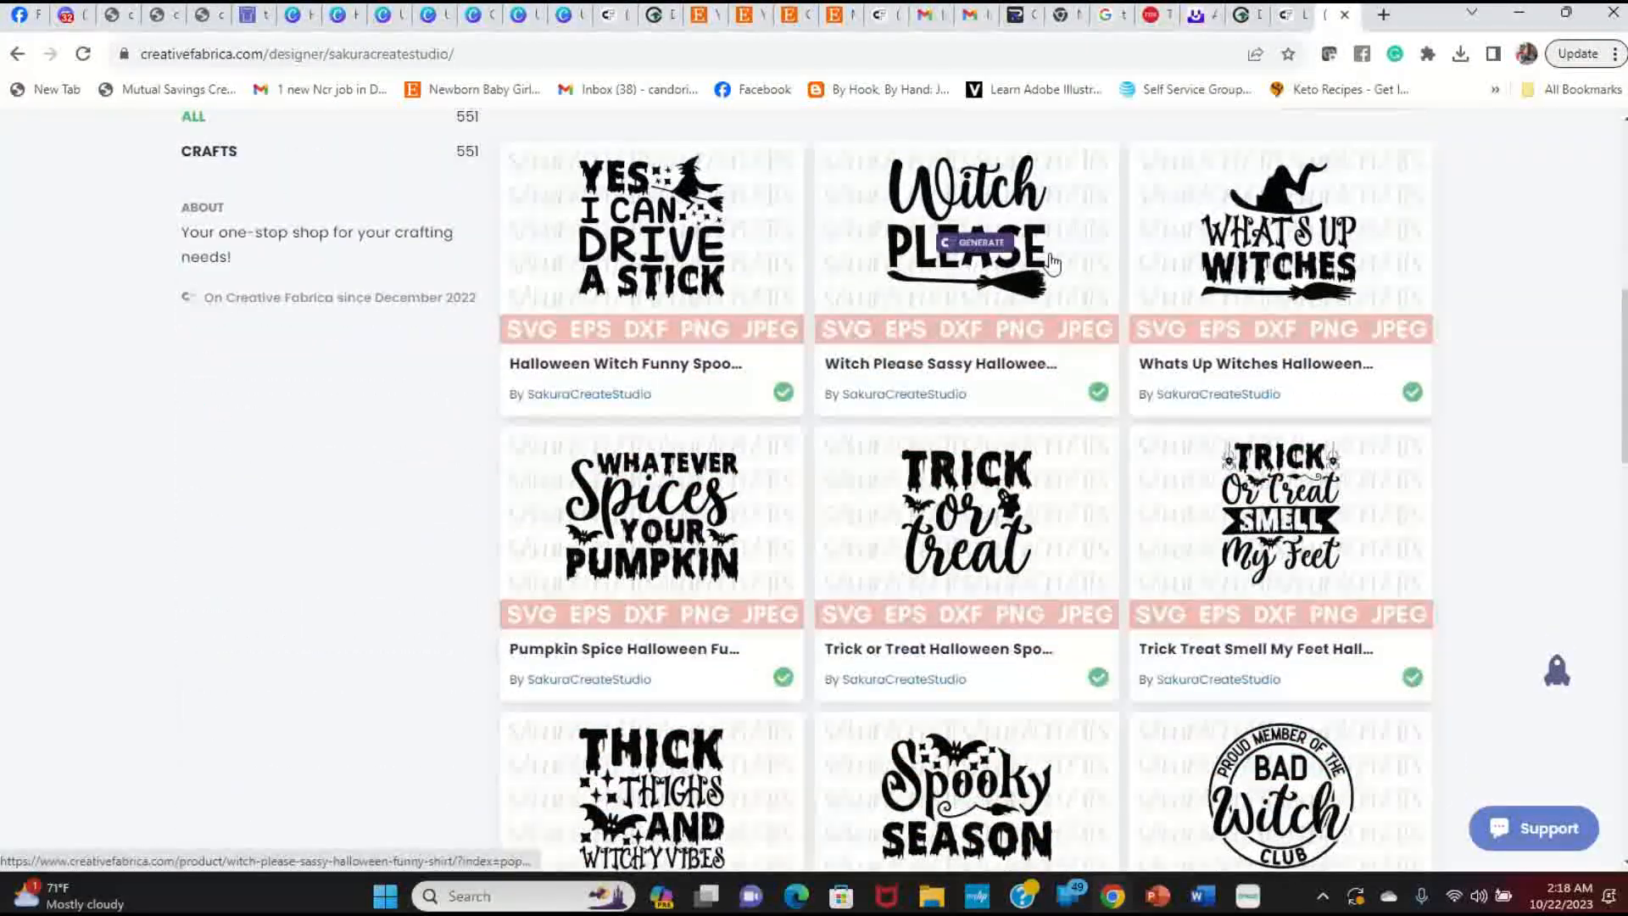
pyautogui.scroll(-6, 1277, 340)
pyautogui.scroll(-10, 1283, 352)
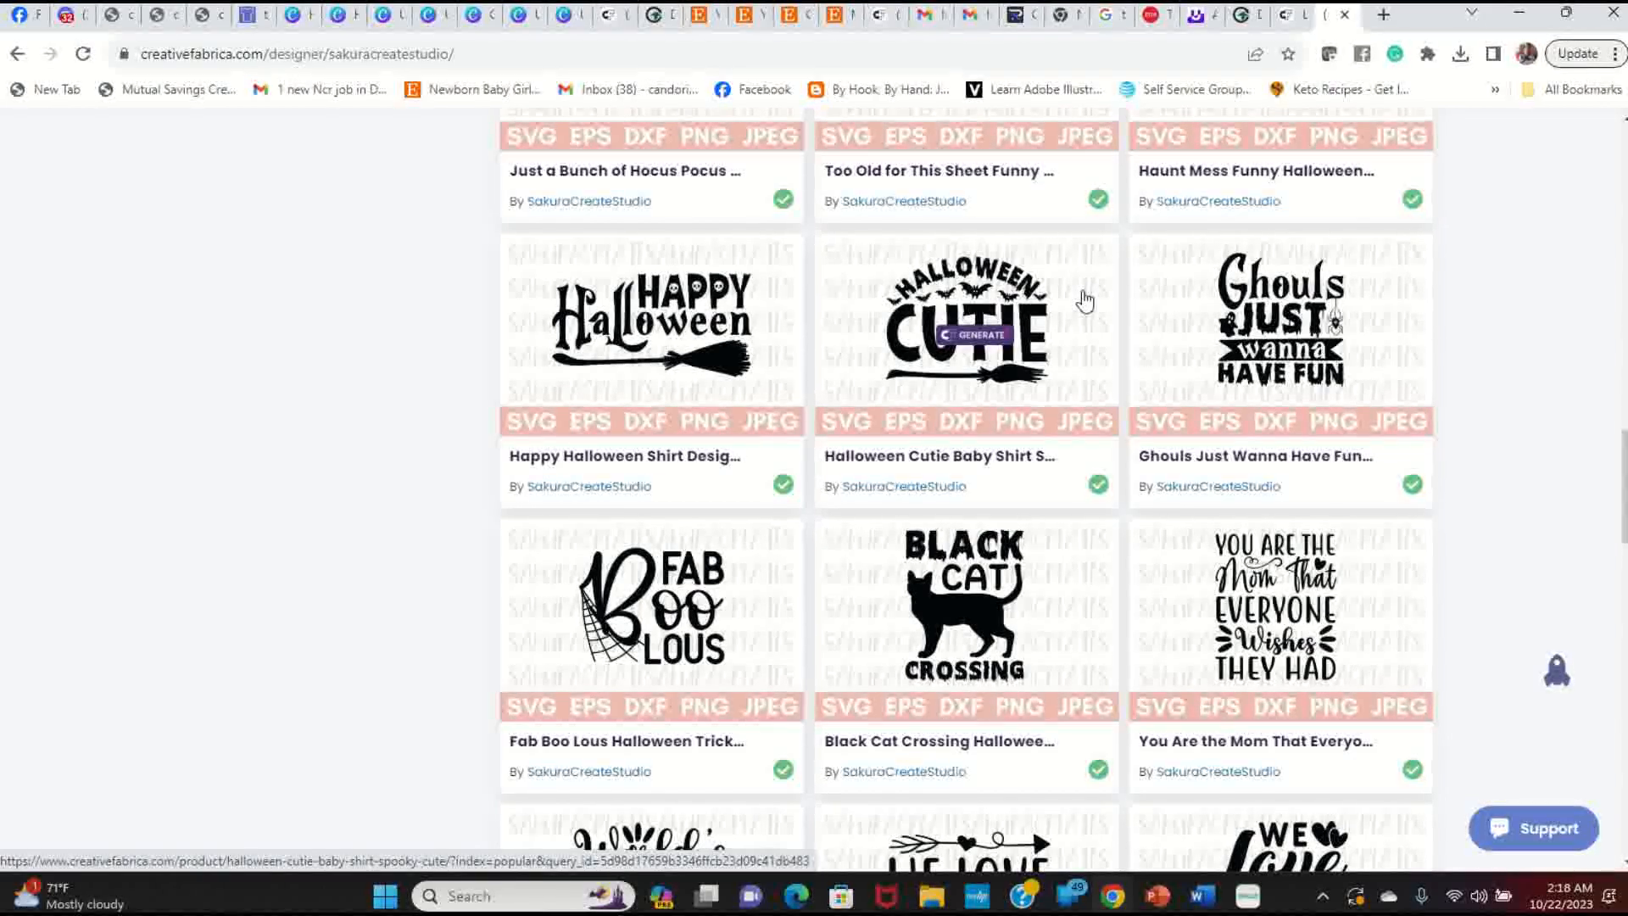
pyautogui.scroll(-15, 944, 405)
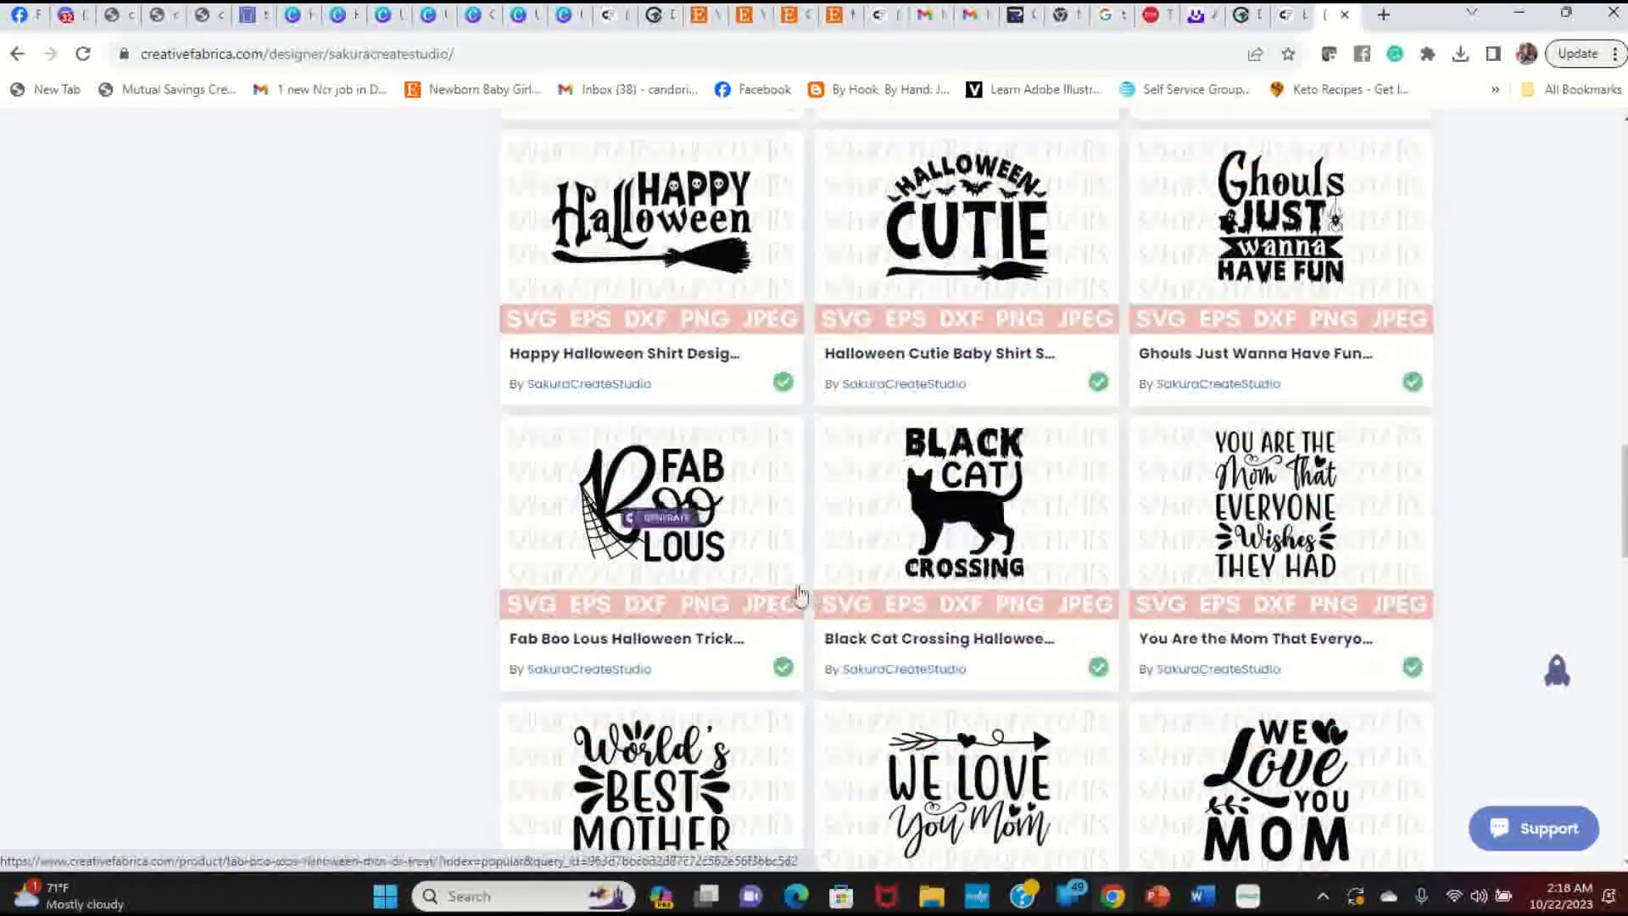
pyautogui.scroll(-13, 1041, 609)
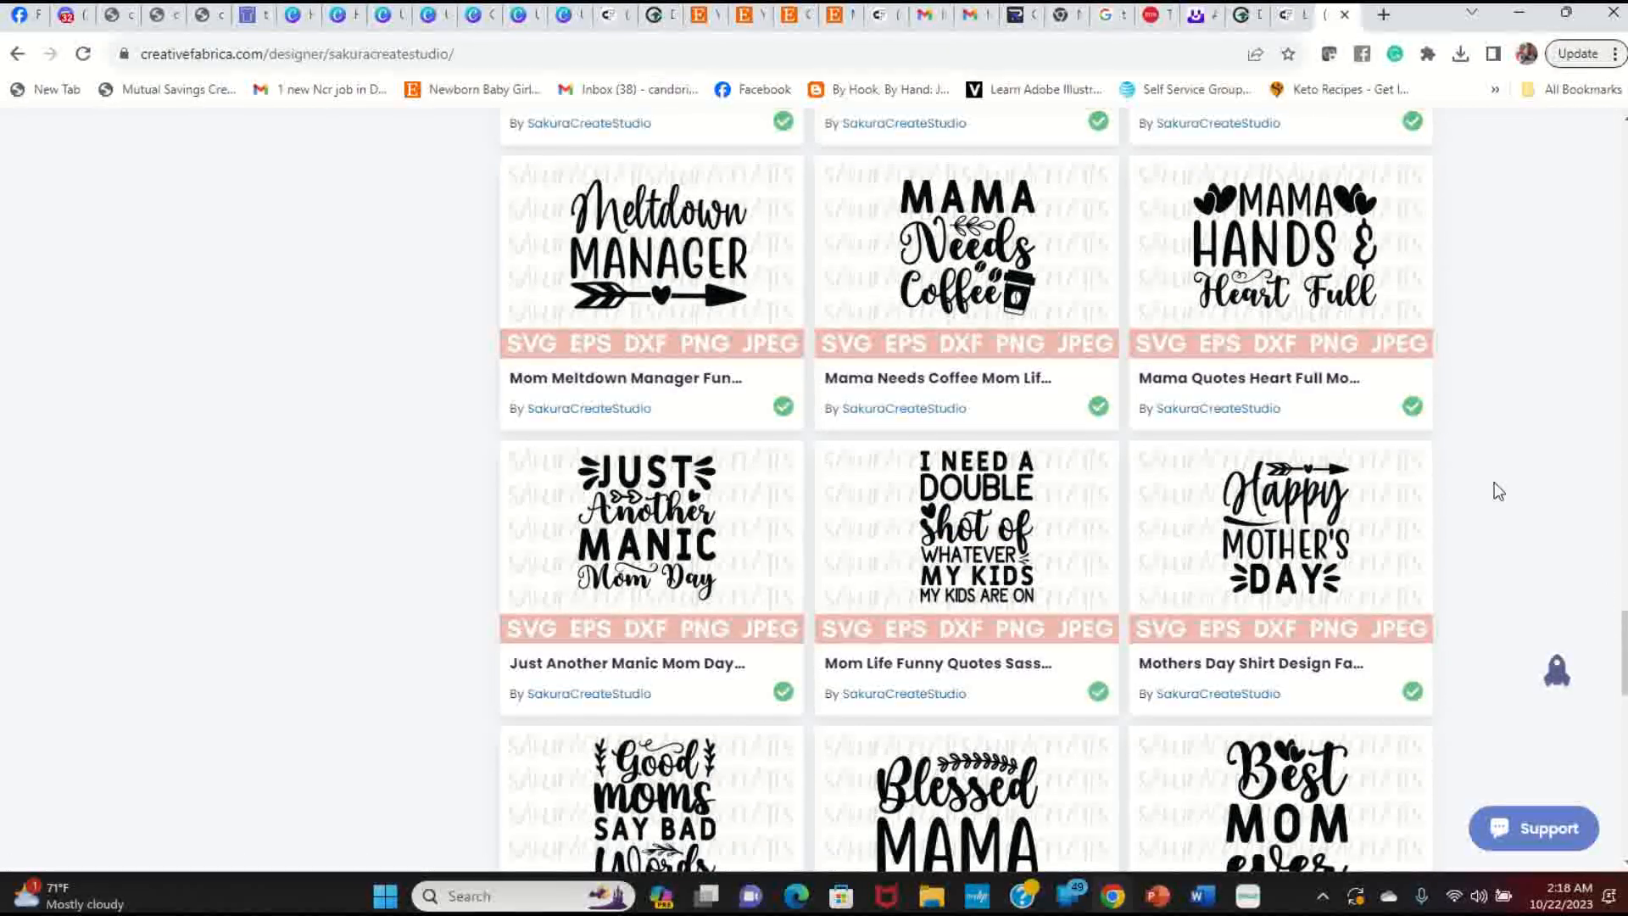
pyautogui.scroll(18, 1499, 492)
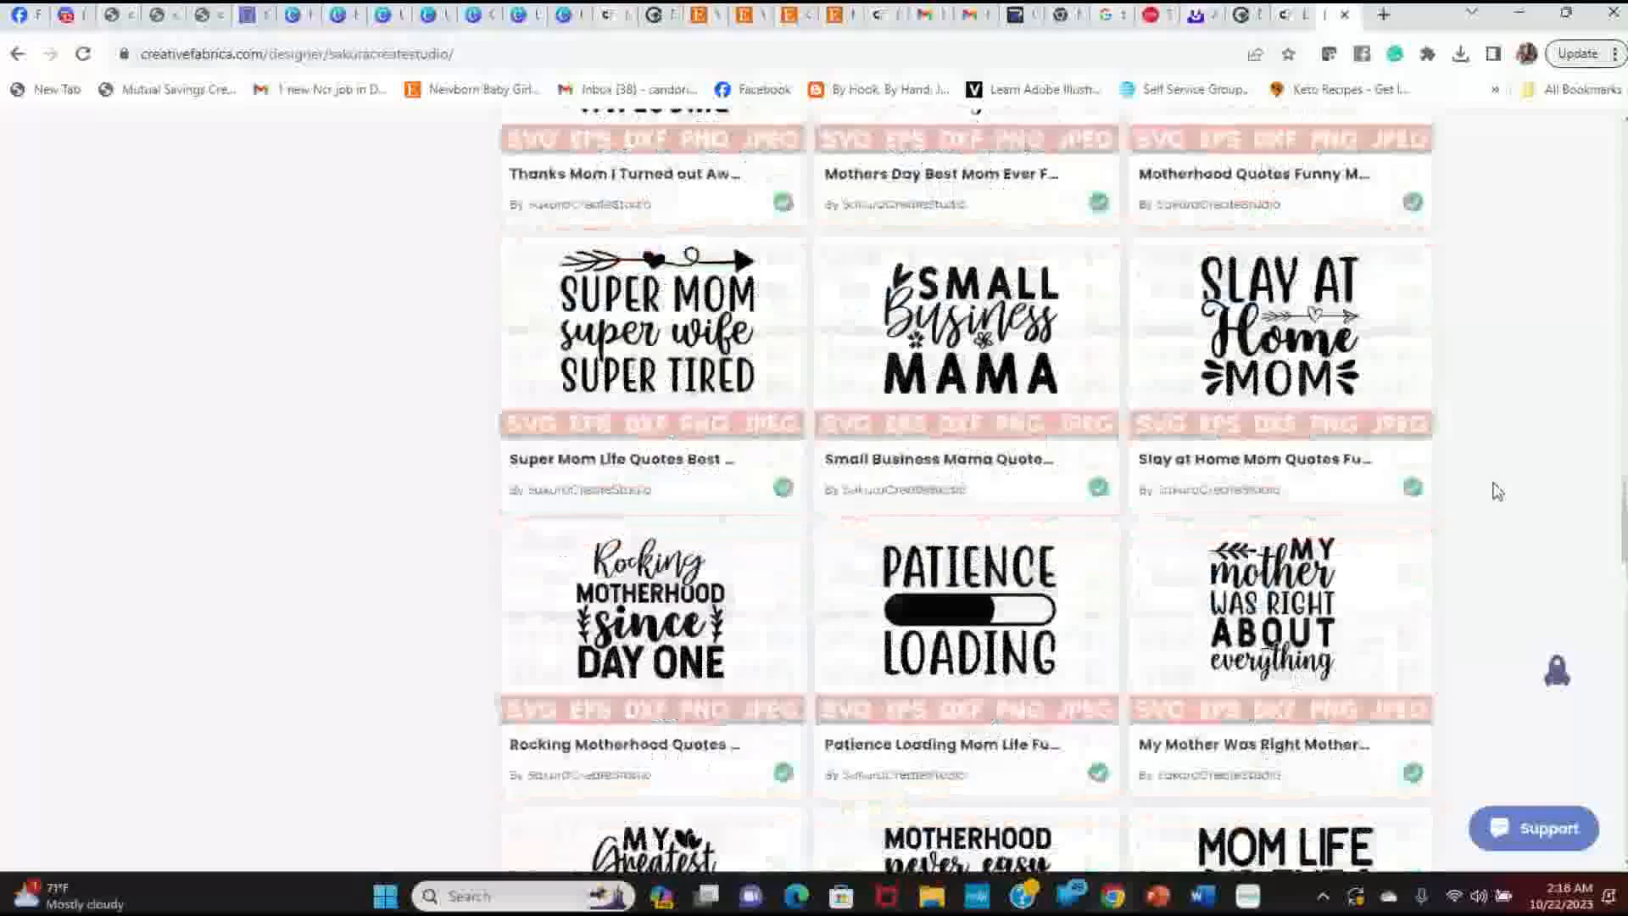
pyautogui.scroll(18, 1496, 490)
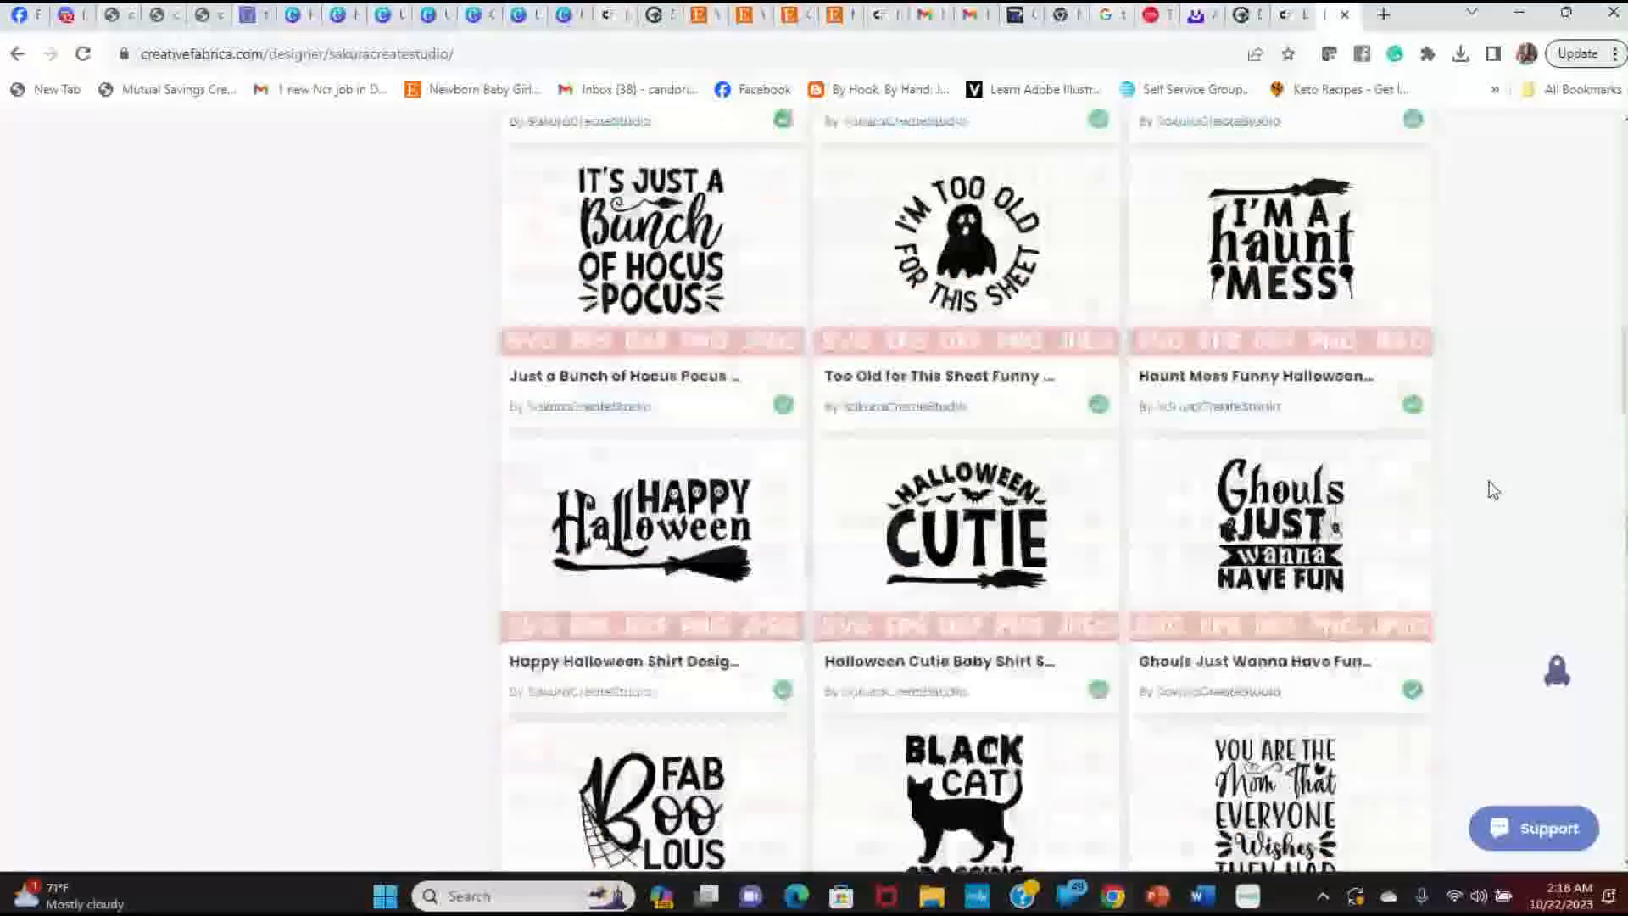
pyautogui.scroll(15, 882, 475)
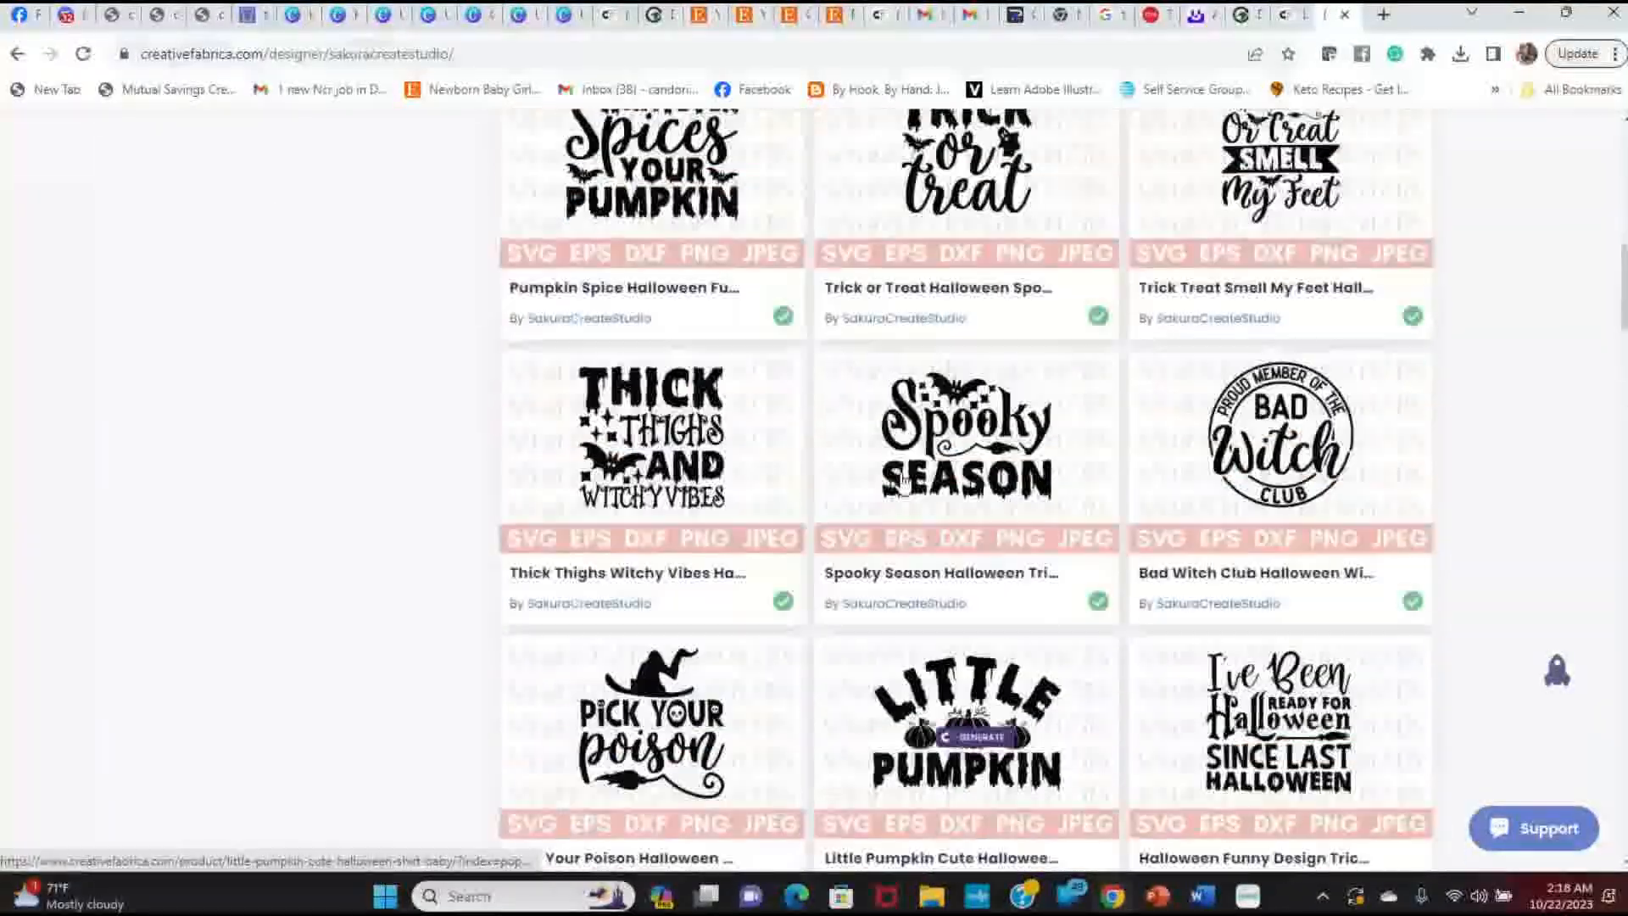
pyautogui.scroll(4, 900, 478)
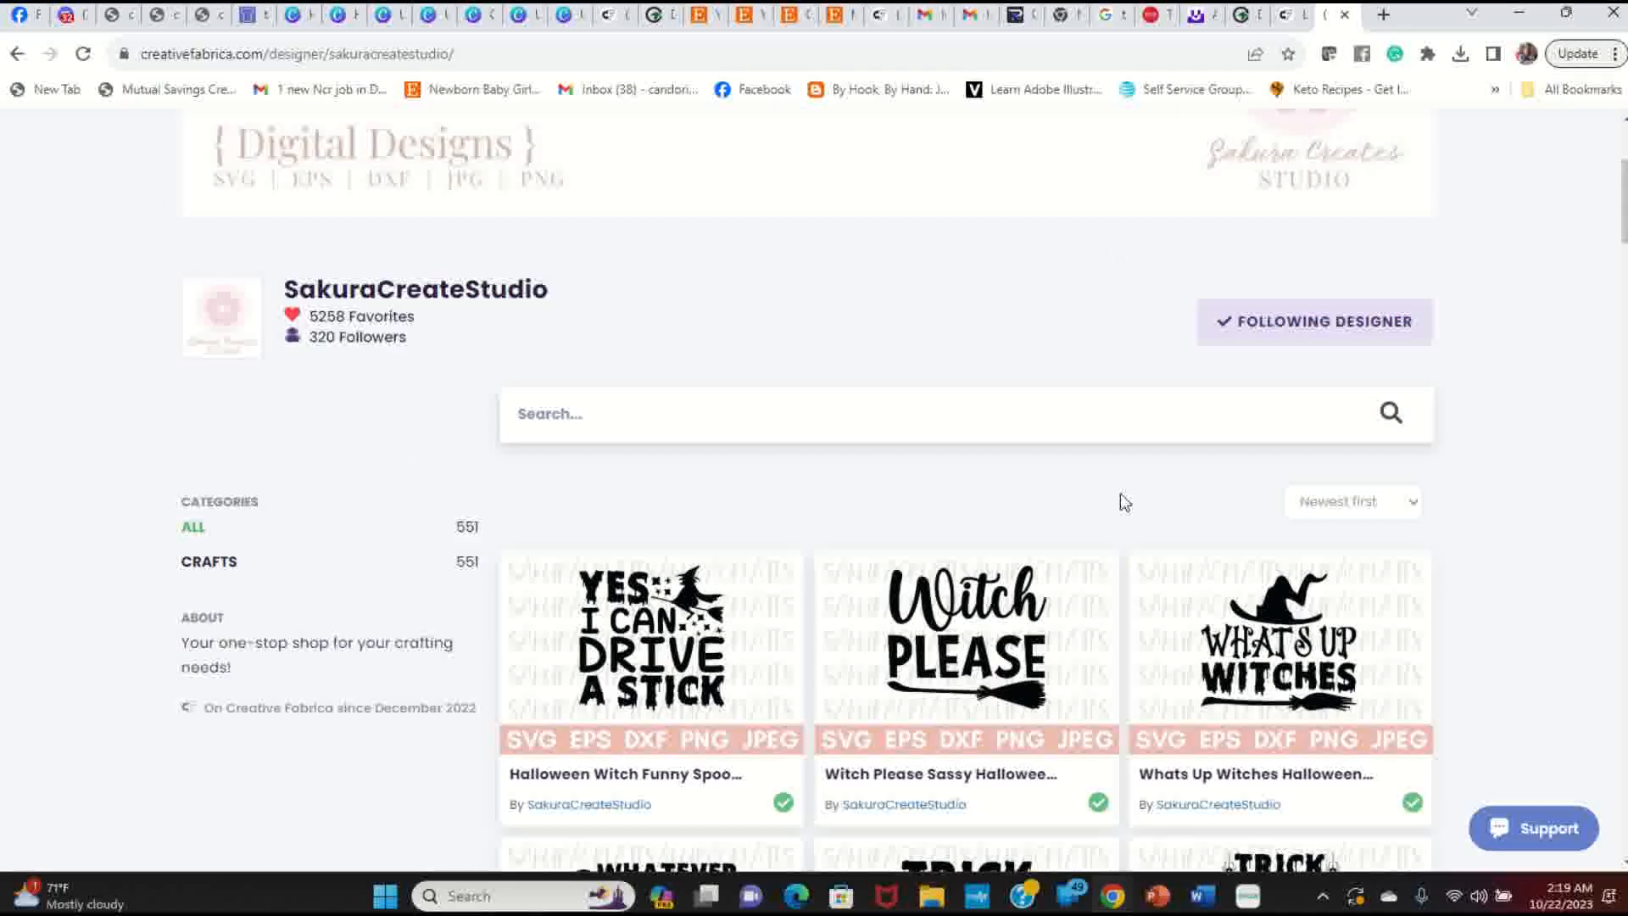
pyautogui.scroll(-7, 1032, 468)
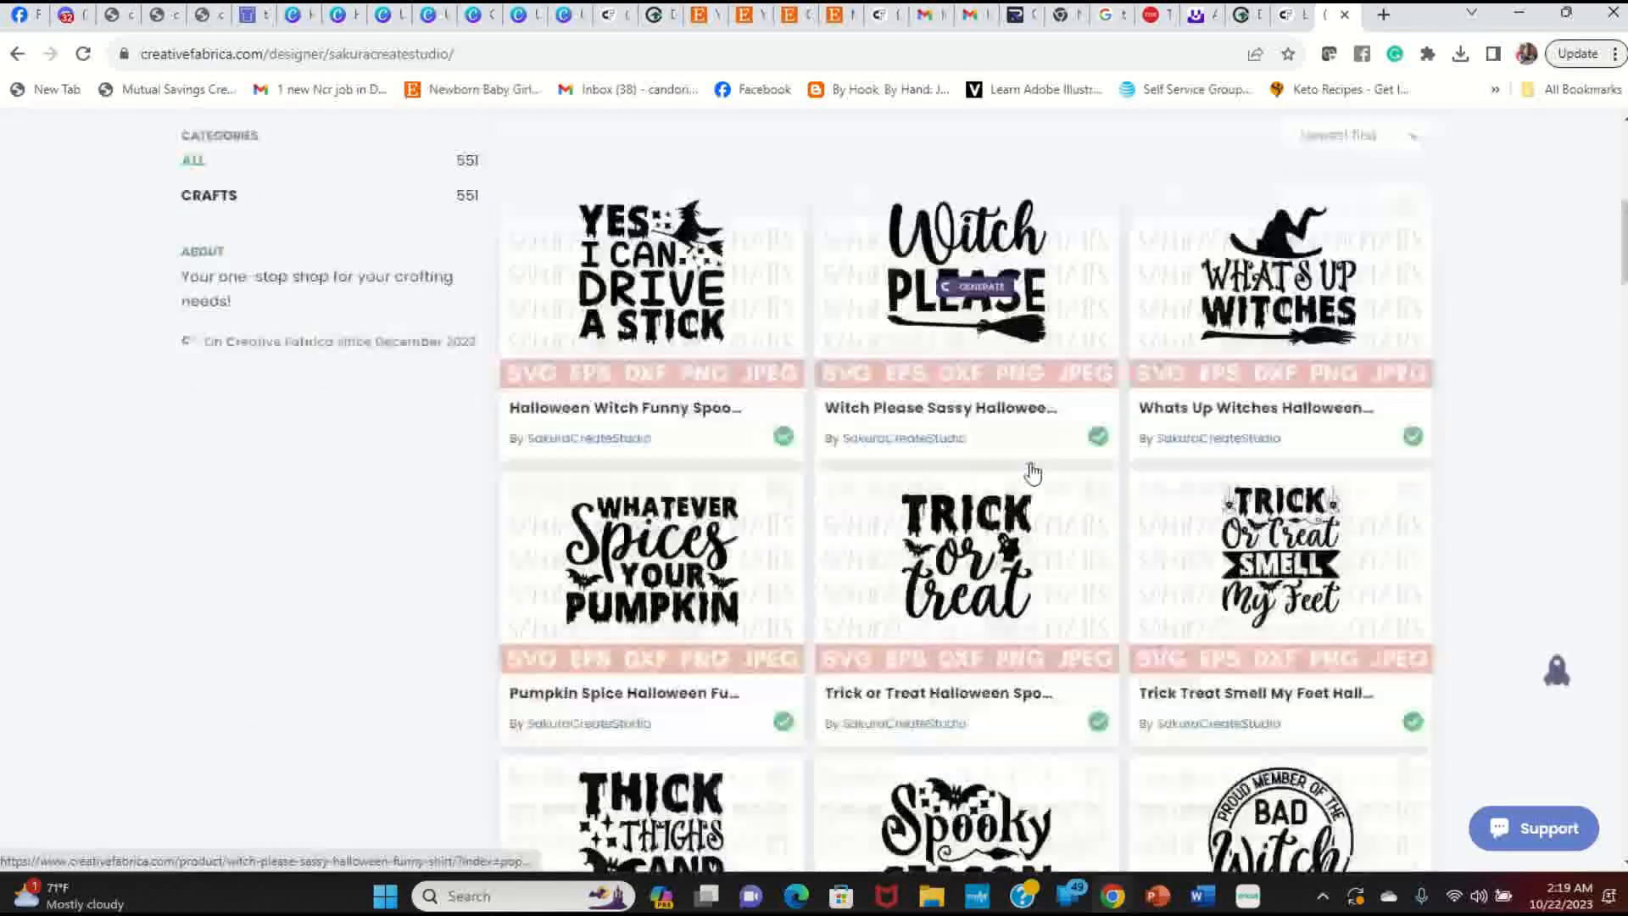
pyautogui.scroll(-7, 1032, 473)
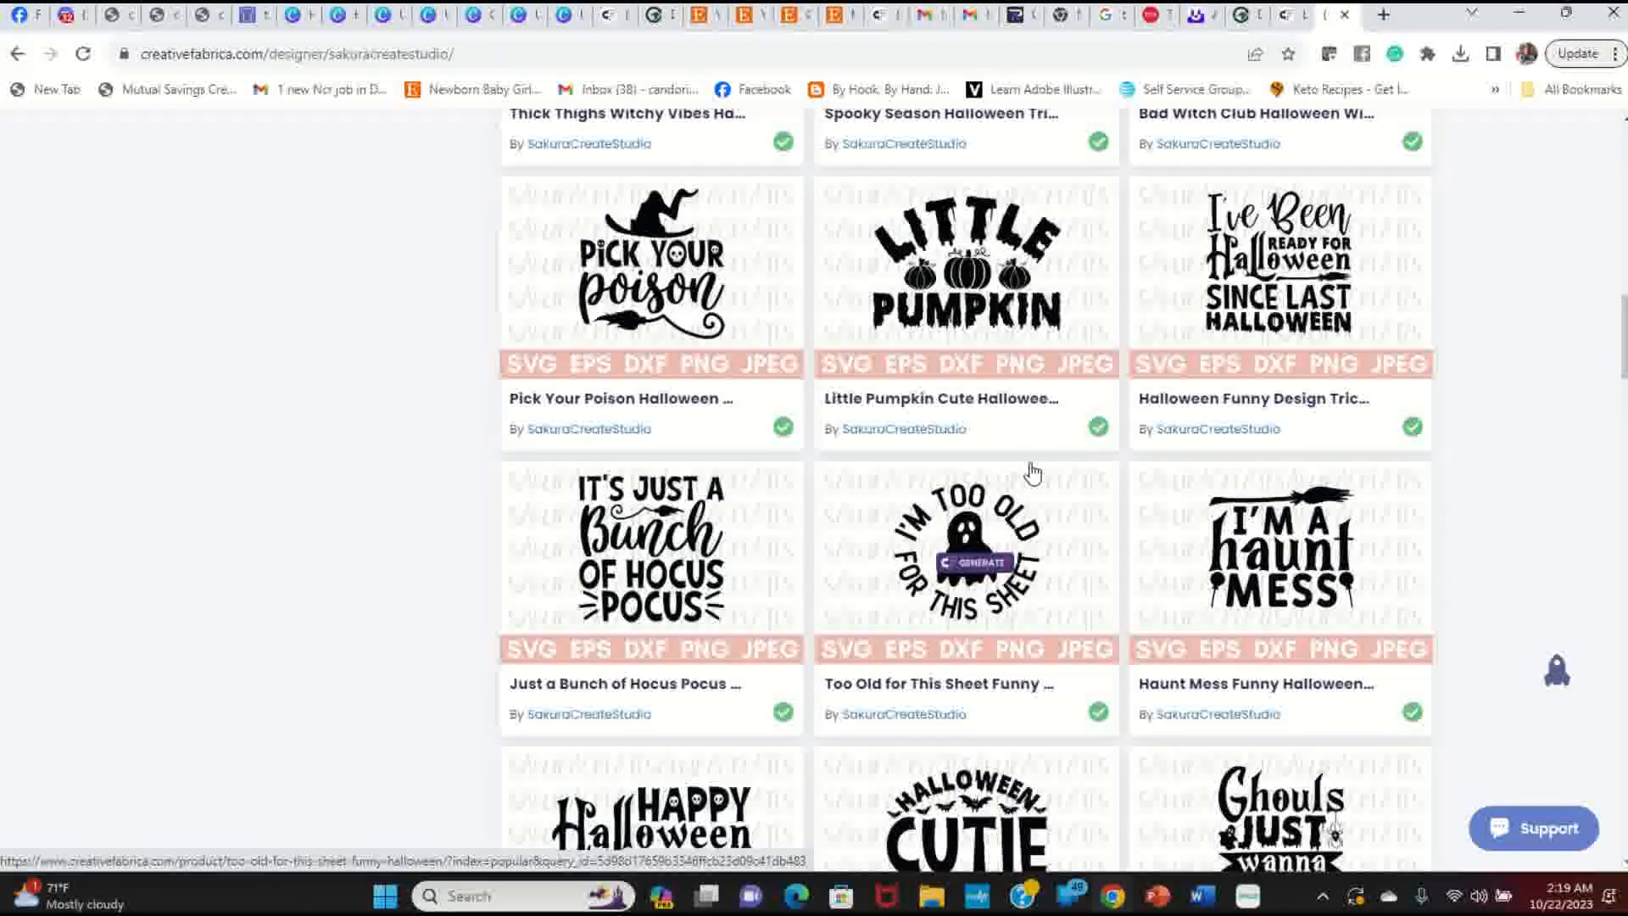
pyautogui.scroll(-2, 1032, 473)
# Step: Download the Just a Bunch of Hocus Pocus Halloween design zip from Creative Fabrica
pyautogui.click(1029, 453)
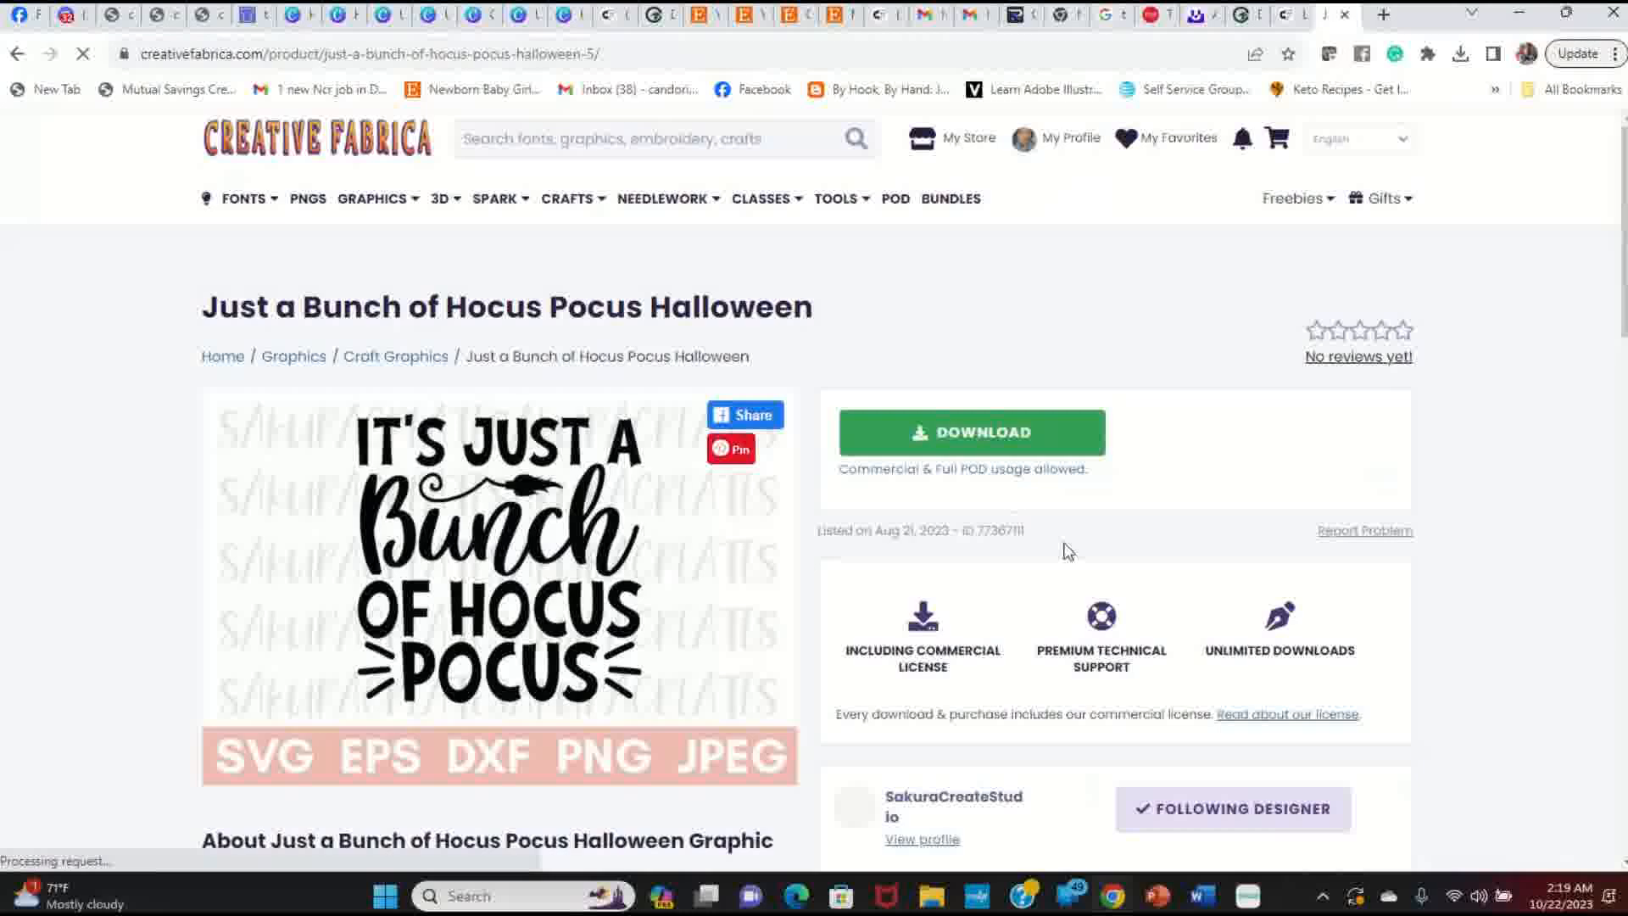
pyautogui.click(1042, 433)
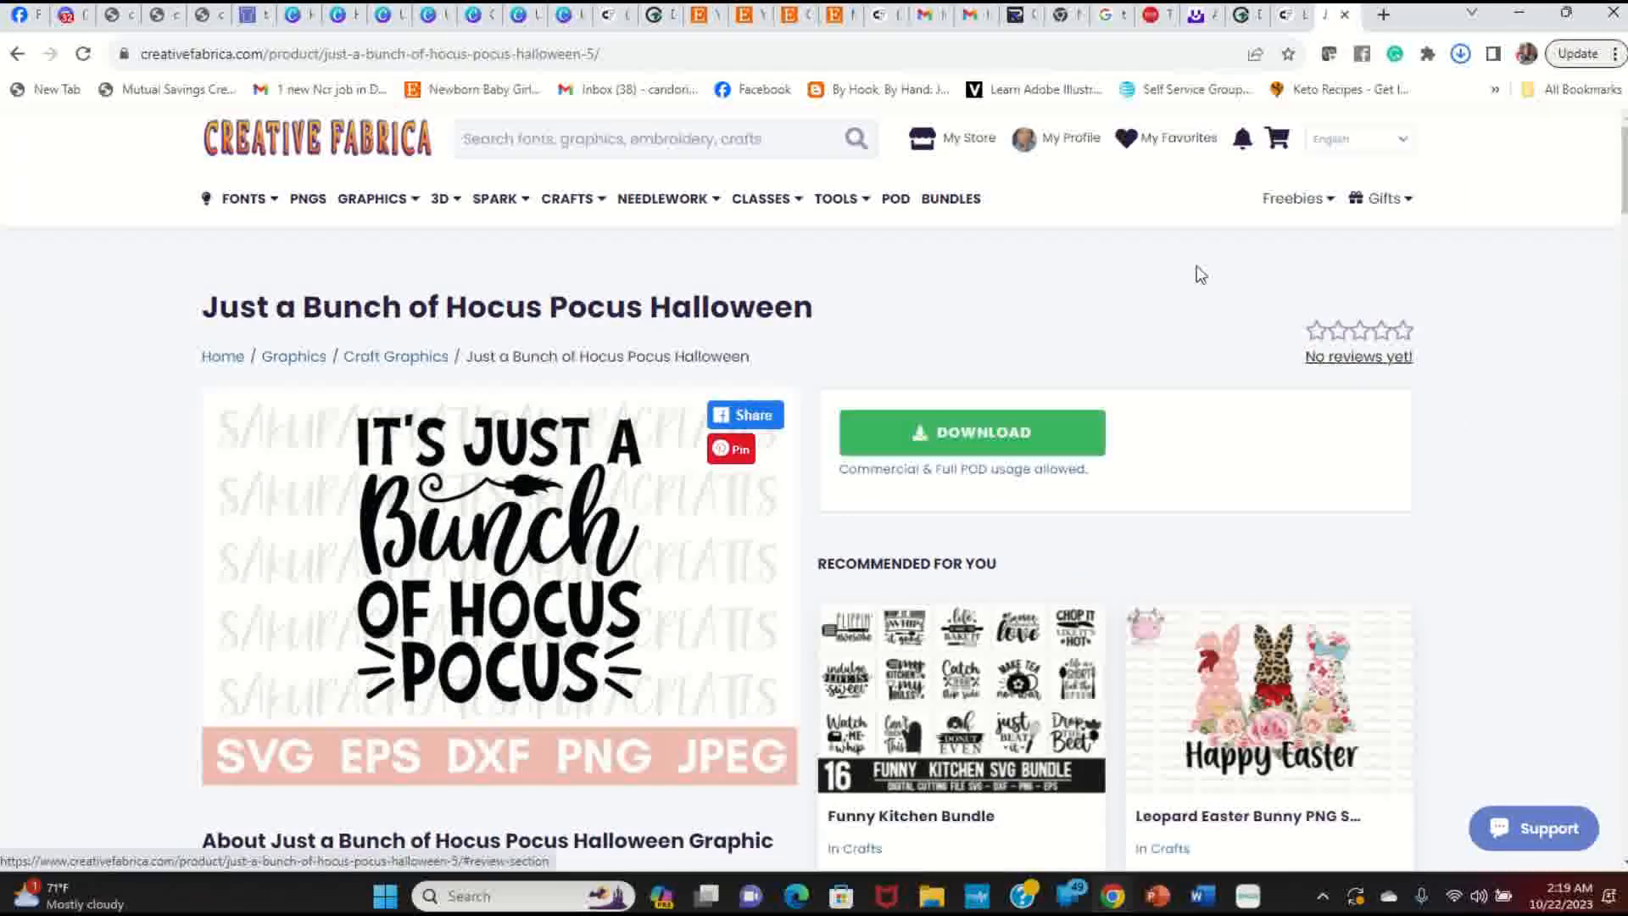
pyautogui.click(938, 898)
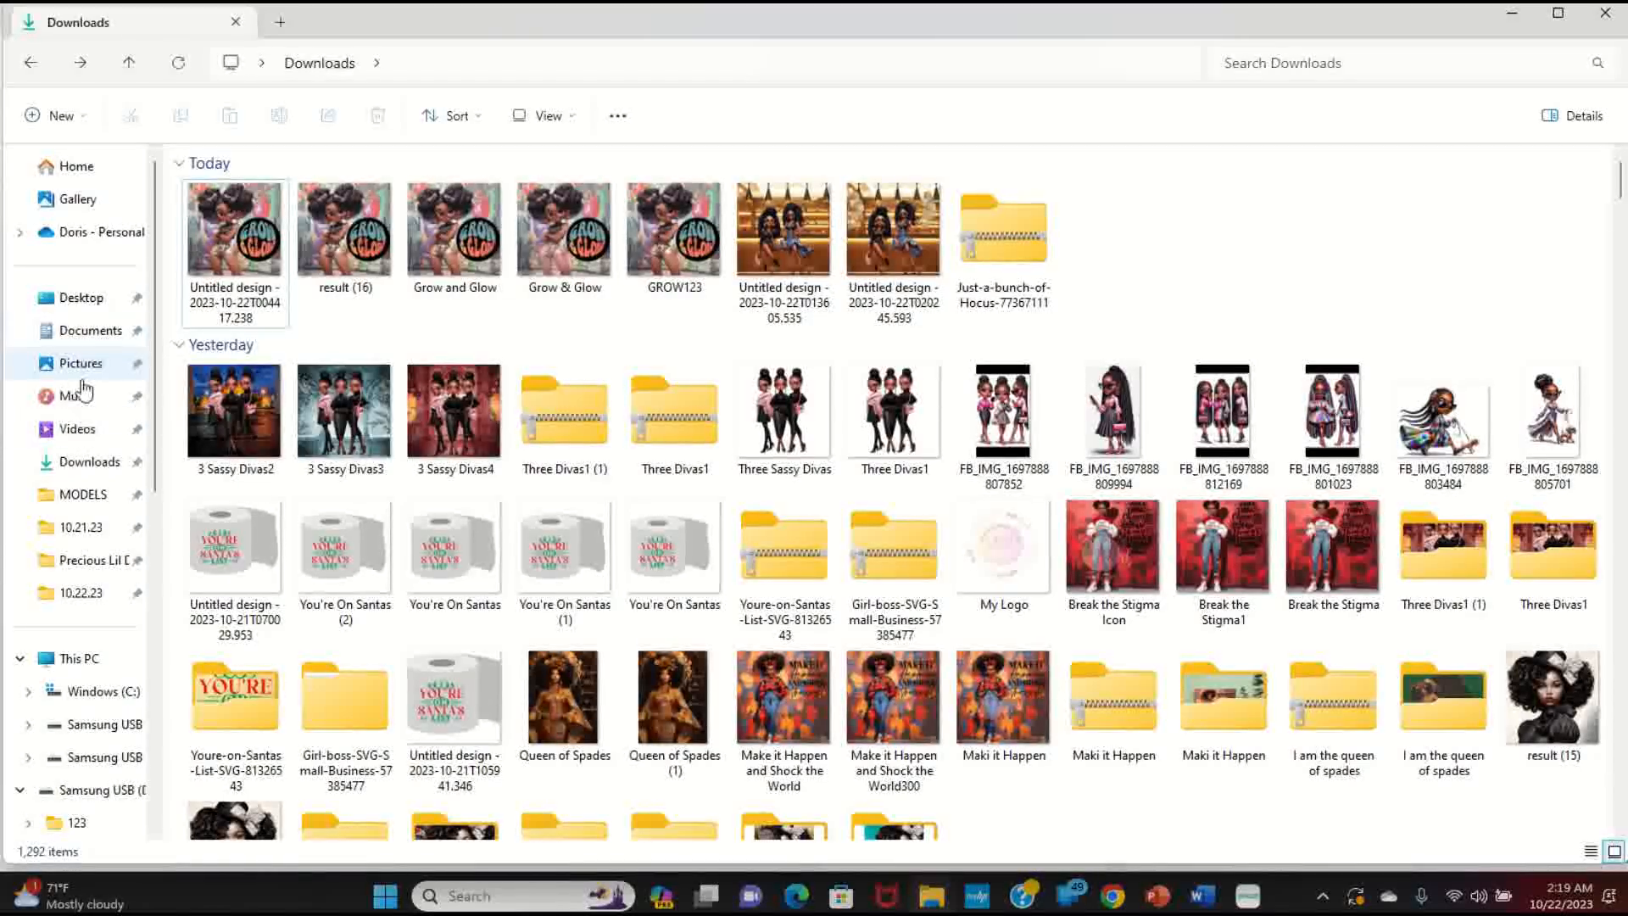
# Step: Extract the Just-a-bunch-of-Hocus-77367111 zip in Downloads into its own folder
pyautogui.click(107, 462)
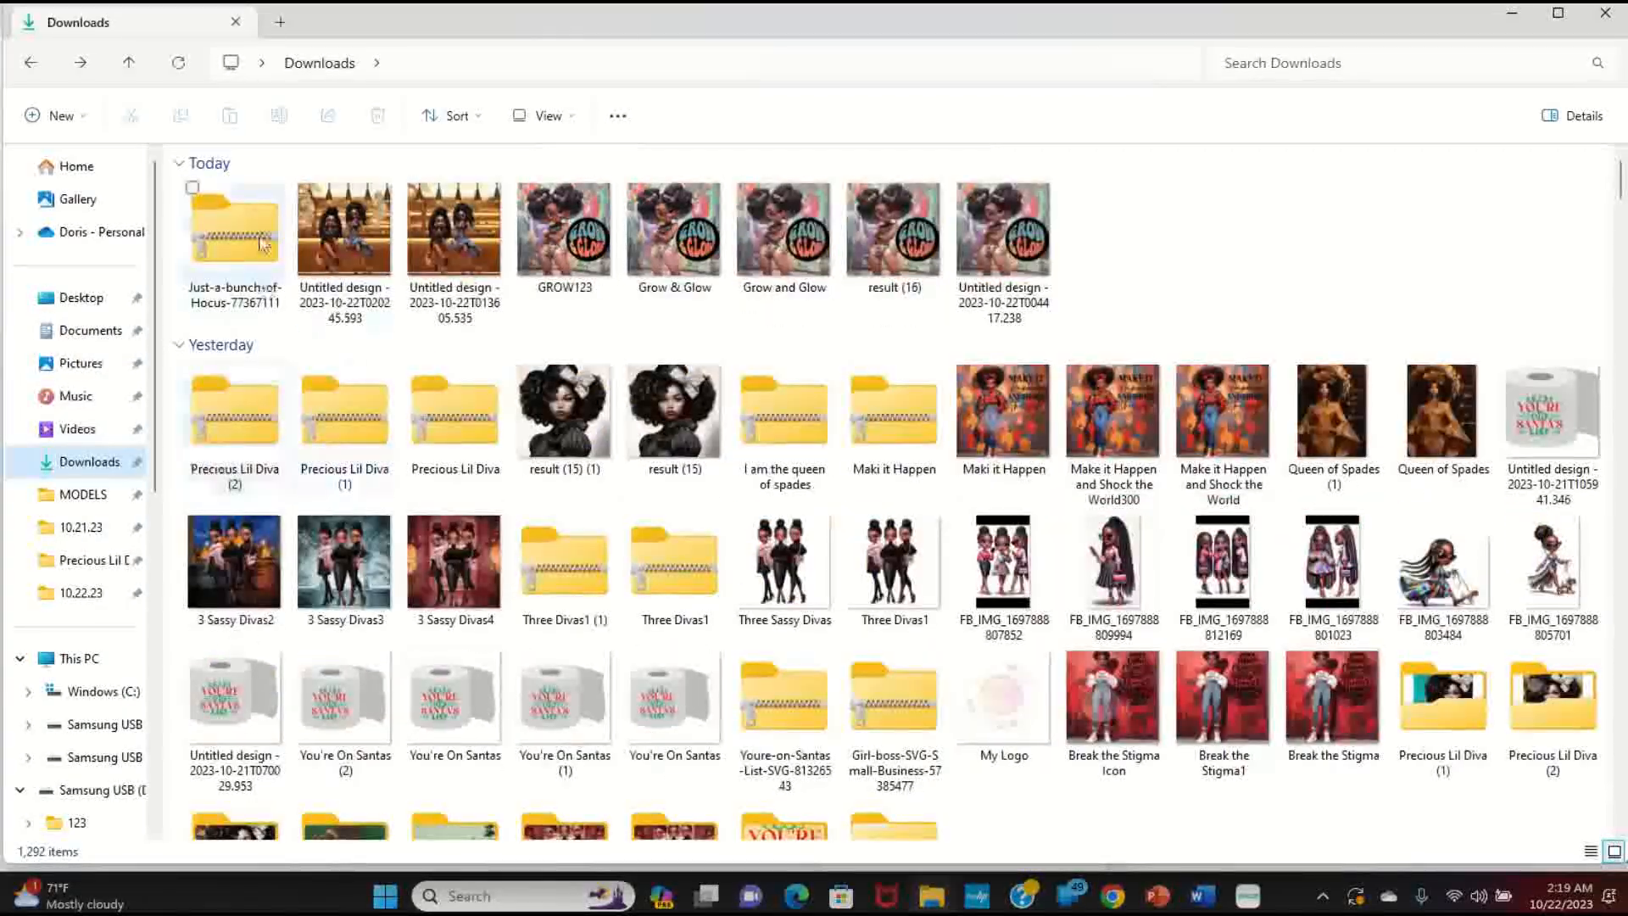
pyautogui.rightClick(256, 227)
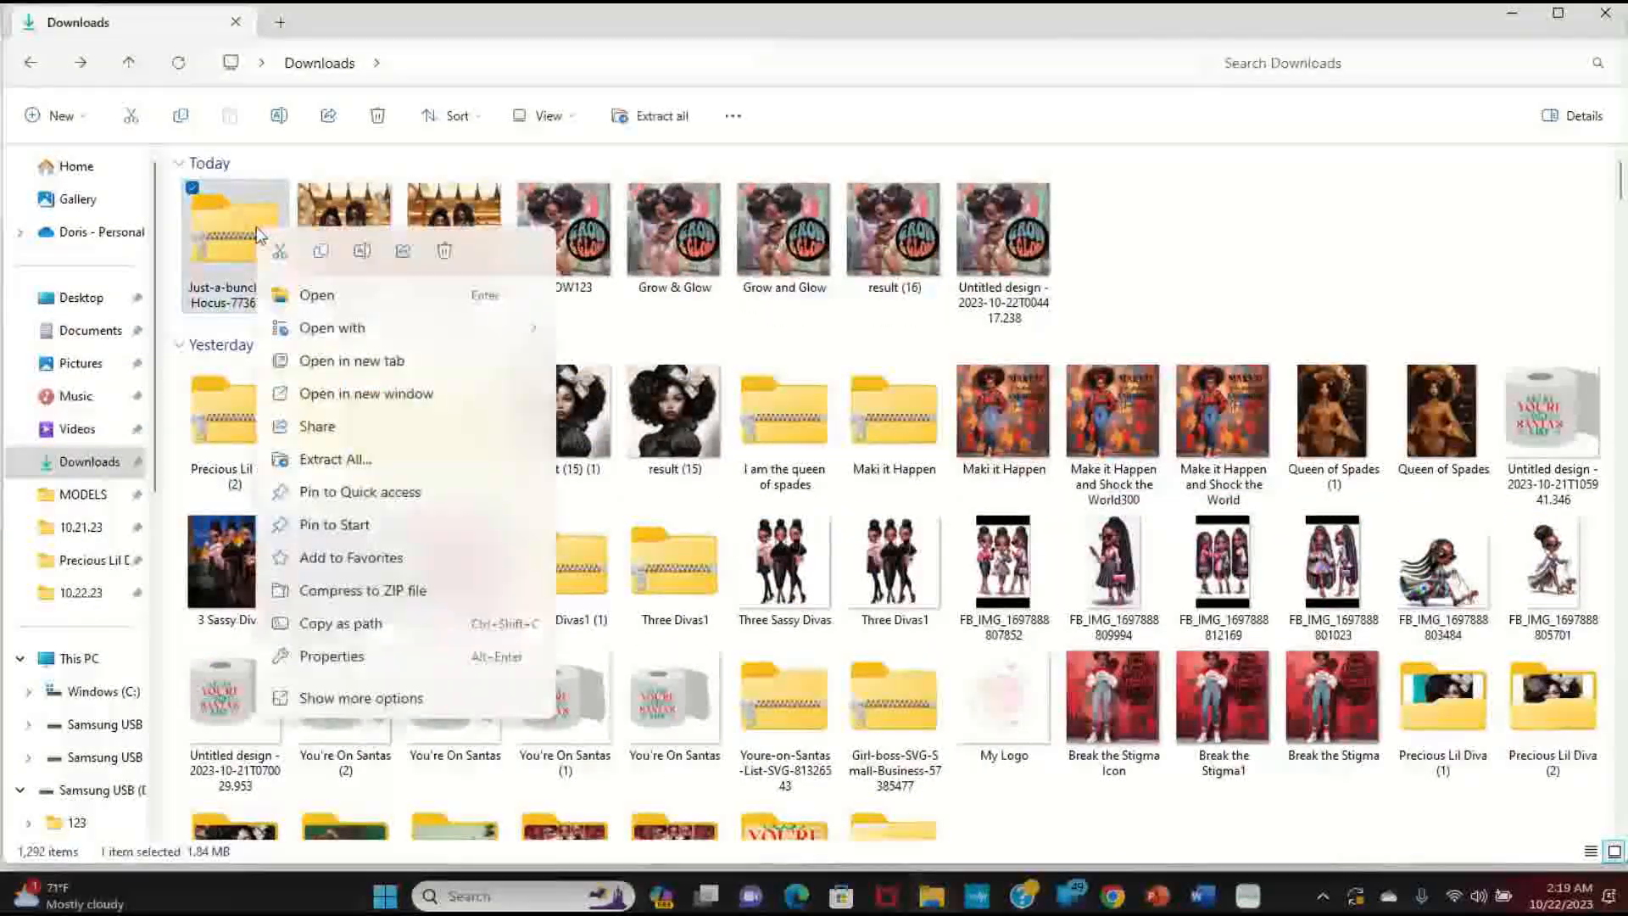
pyautogui.click(336, 463)
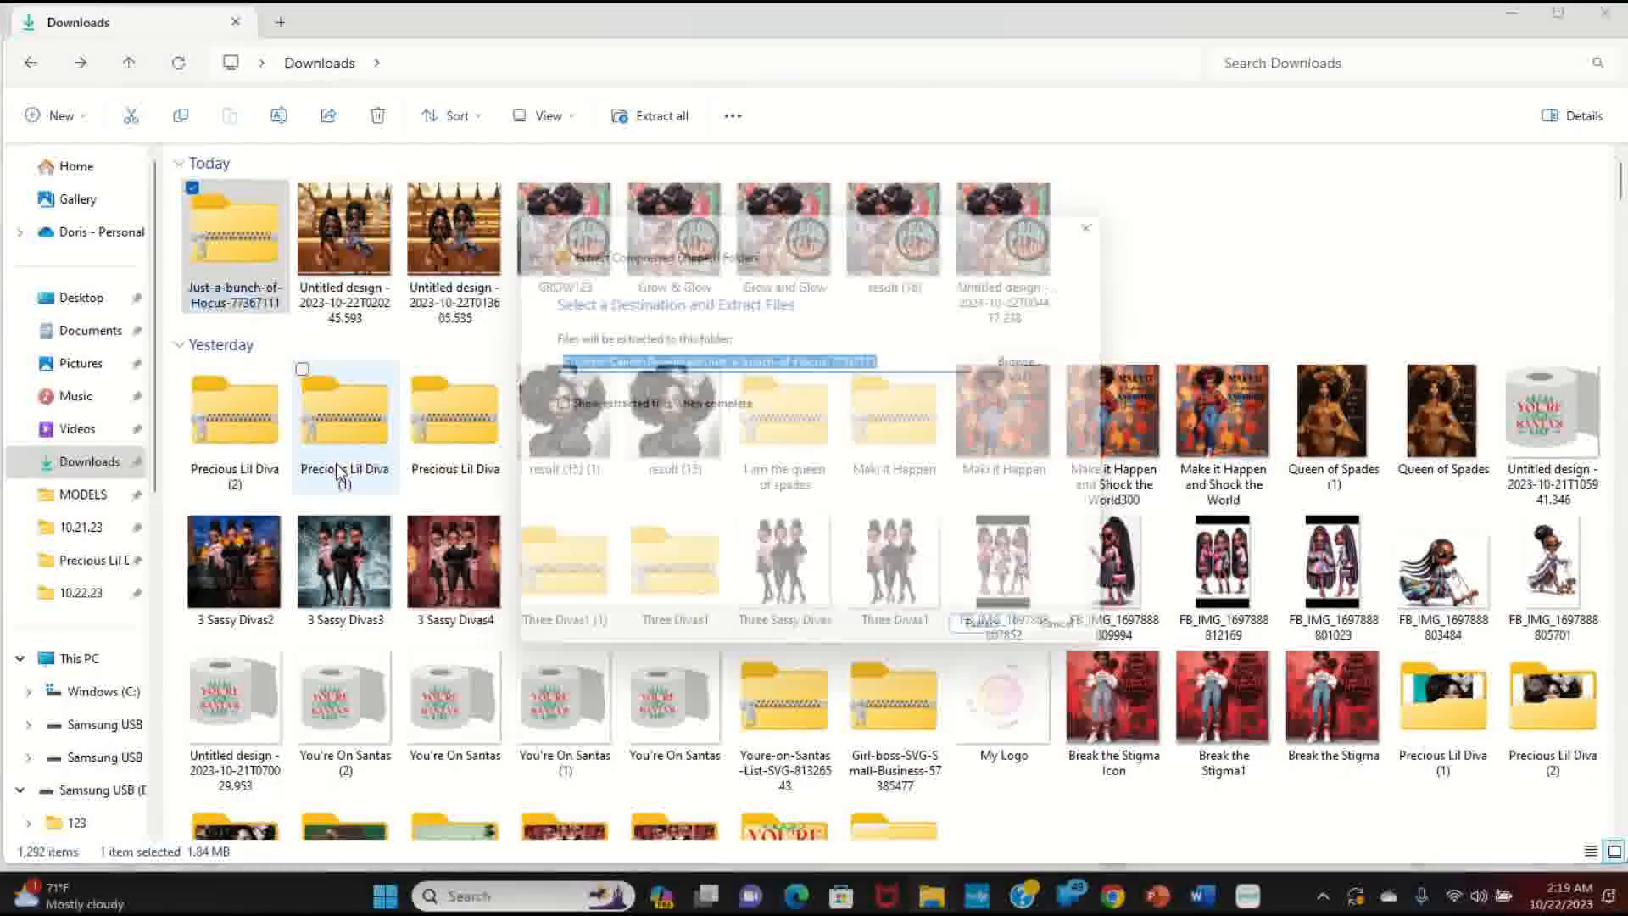
pyautogui.click(1003, 642)
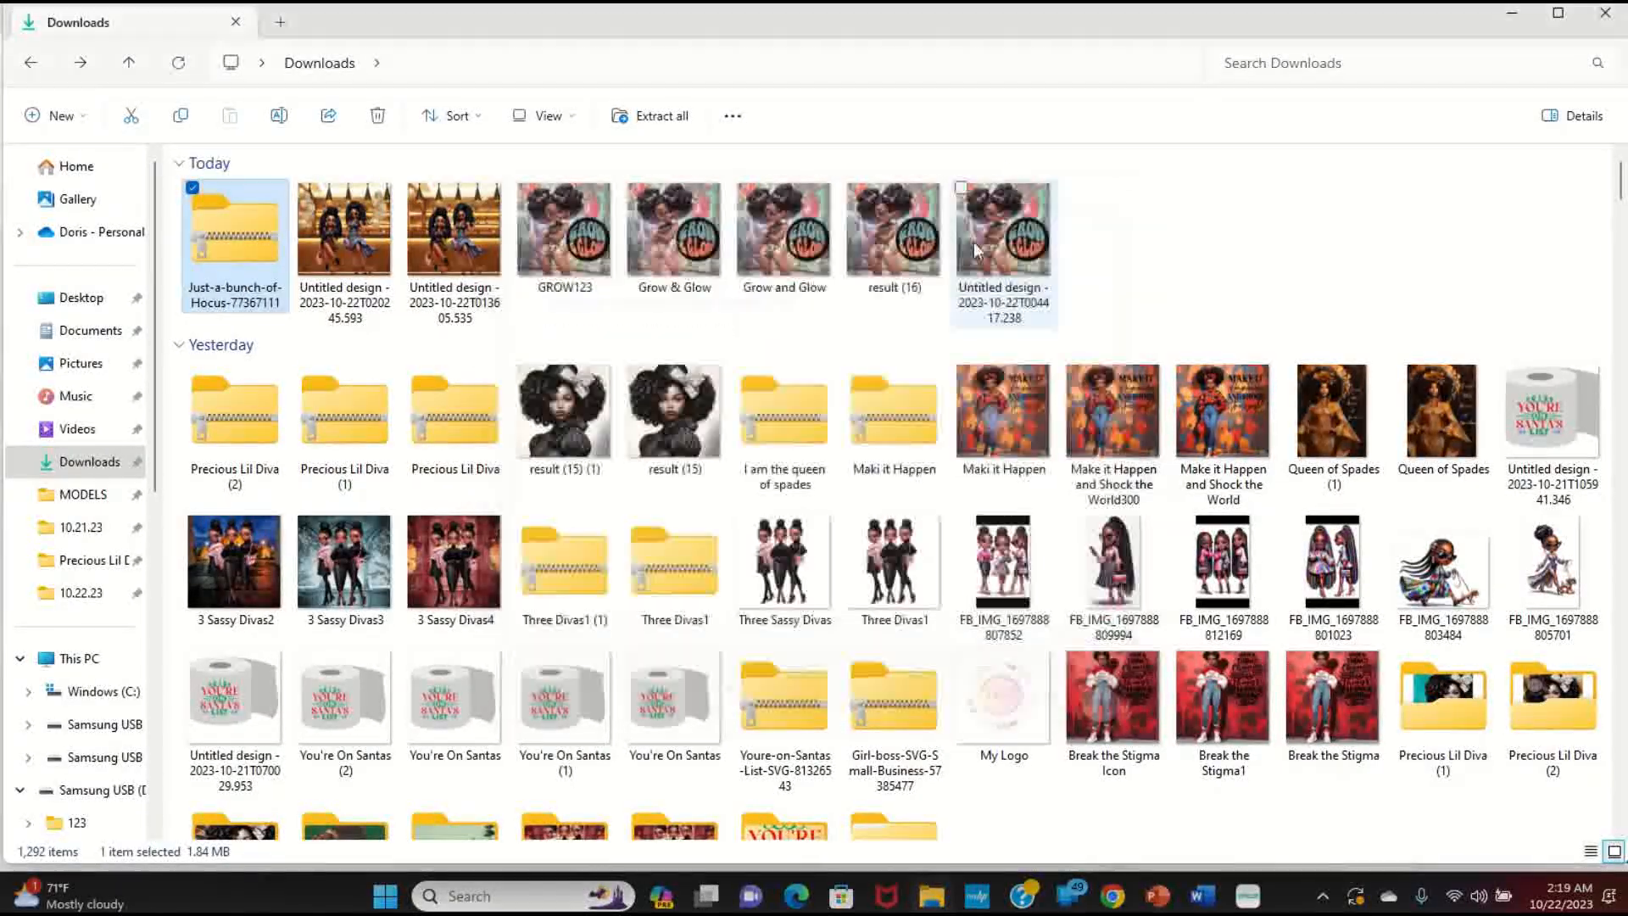
pyautogui.click(1511, 13)
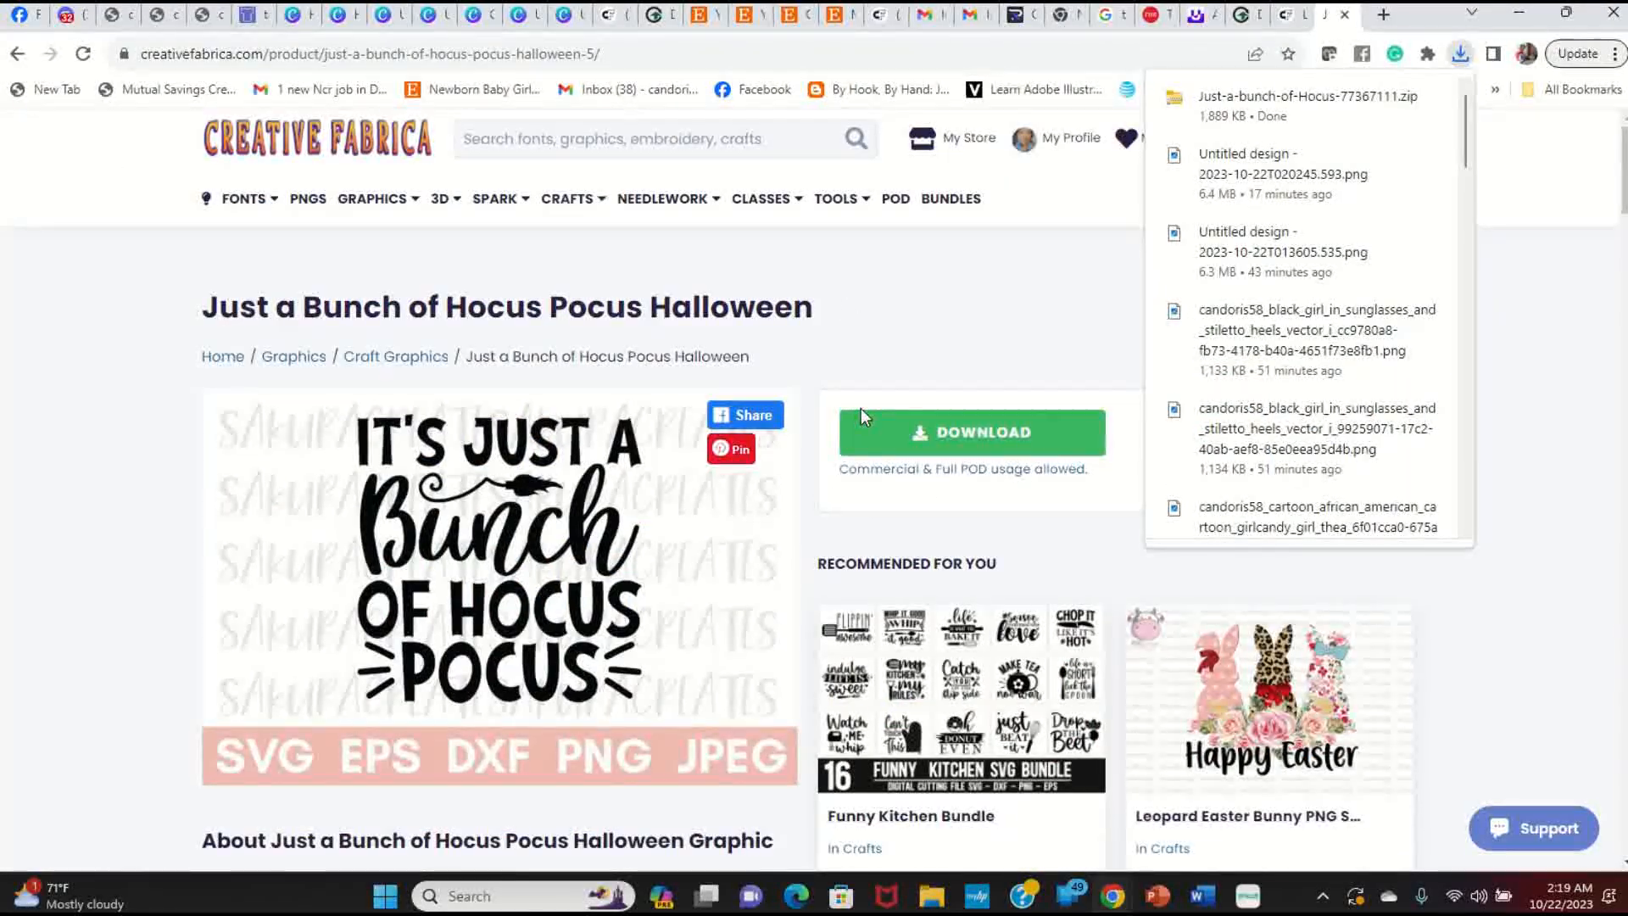
# Step: Add a blank page, move it to first position, and make its background white
pyautogui.click(381, 17)
pyautogui.scroll(10, 1175, 418)
pyautogui.scroll(15, 1173, 416)
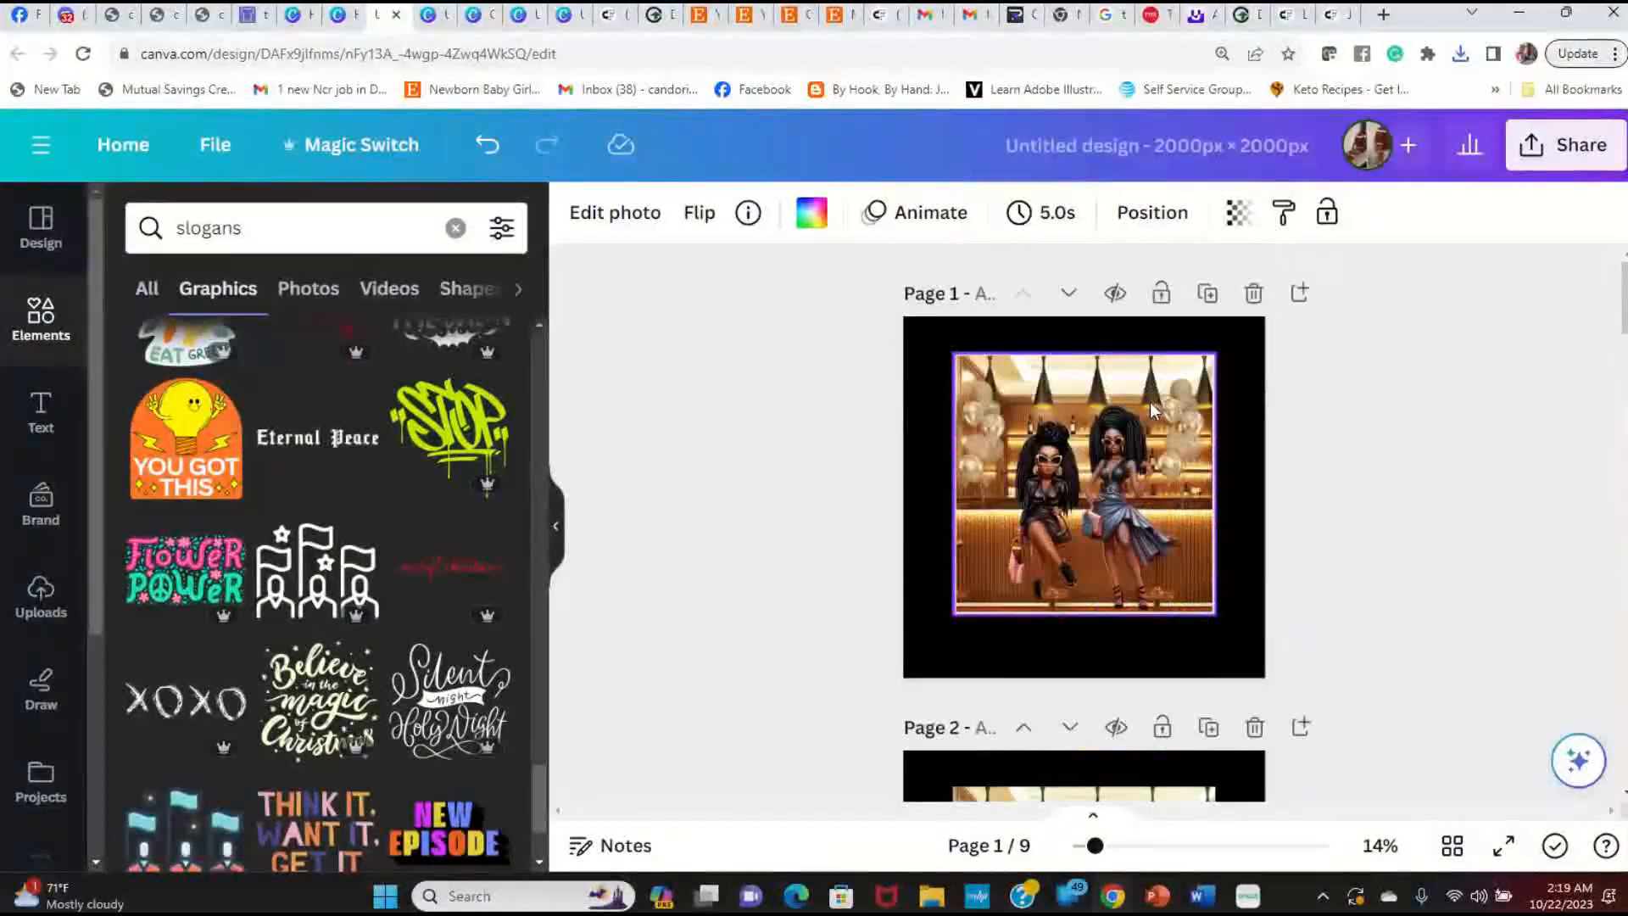
pyautogui.click(1300, 293)
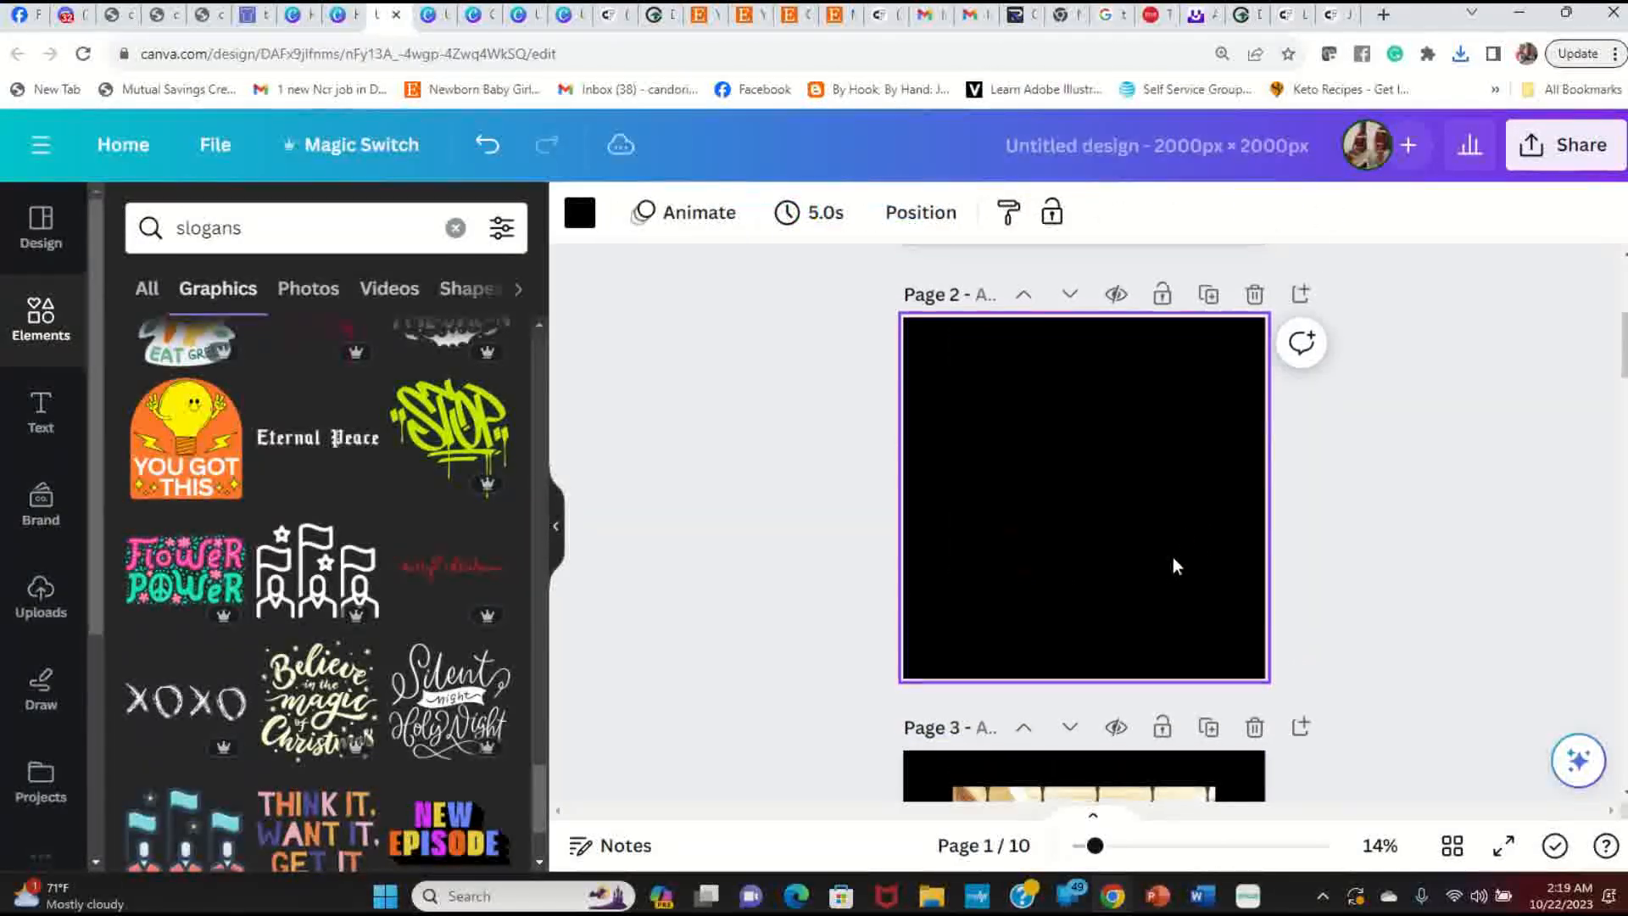
pyautogui.click(1023, 294)
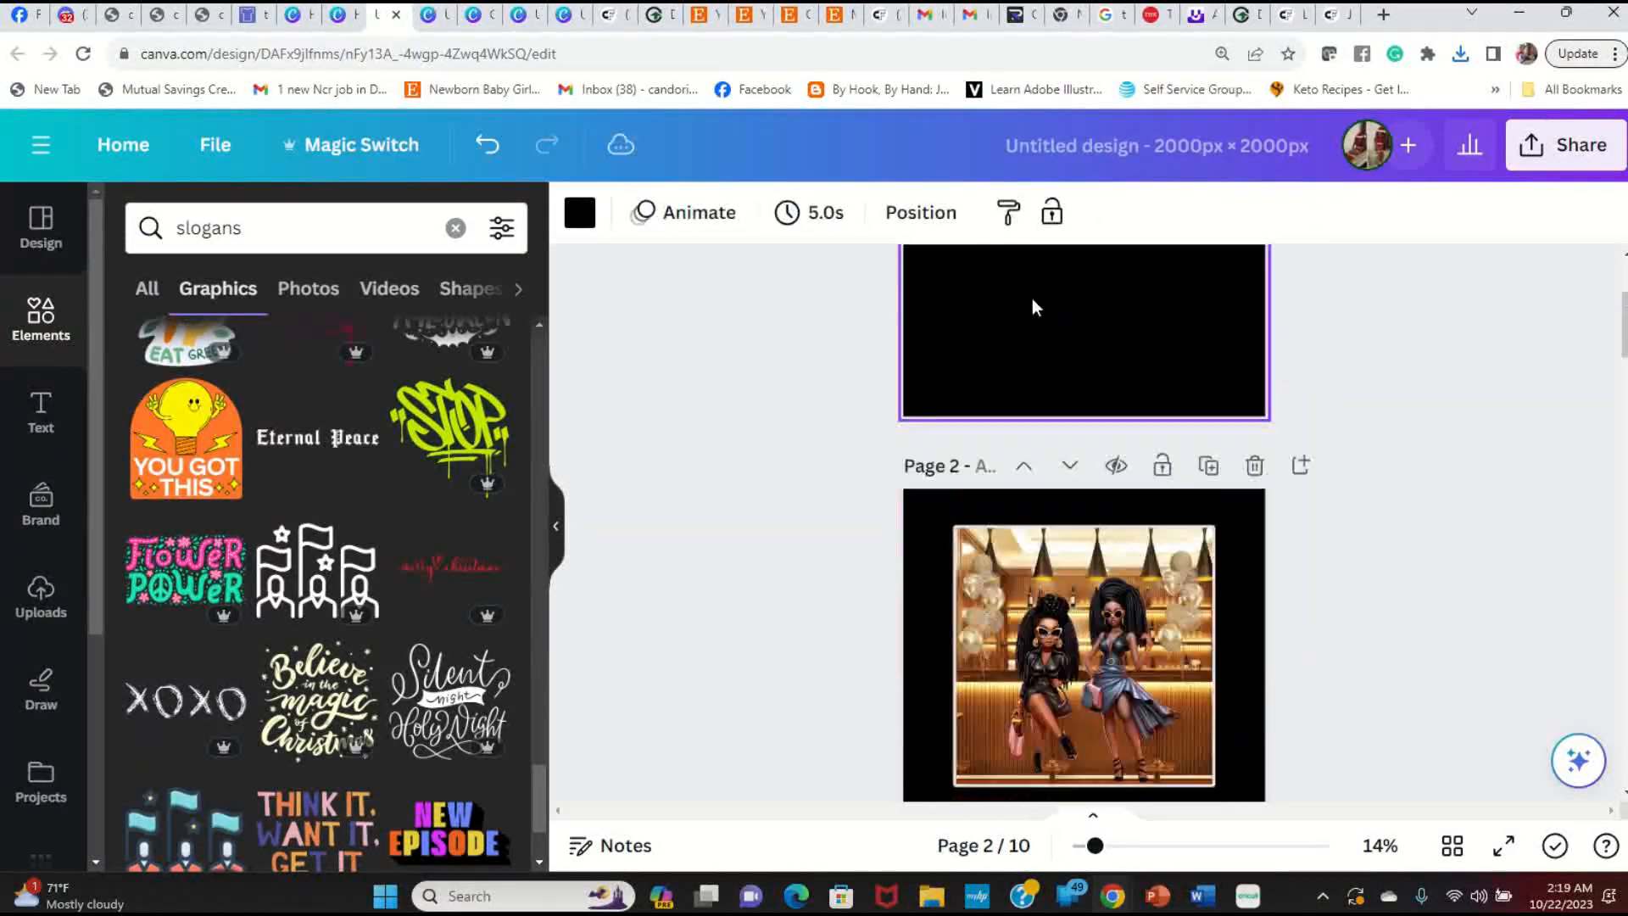
pyautogui.press('Delete')
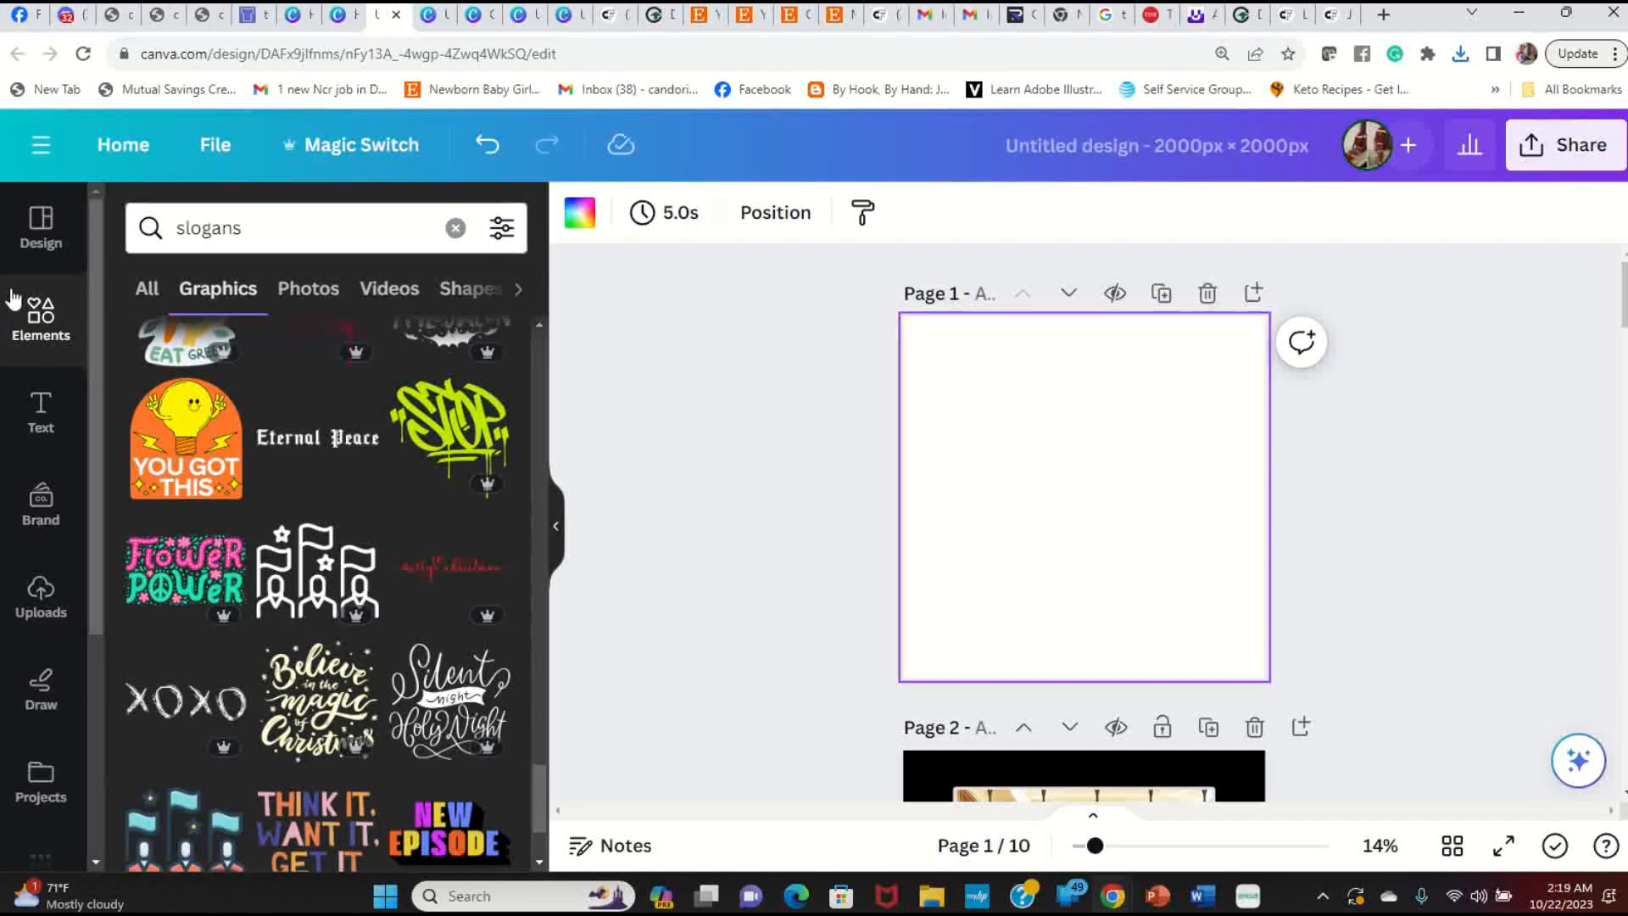
# Step: Start an upload from the Downloads folder with the file type set to All Files
pyautogui.click(48, 616)
pyautogui.click(373, 288)
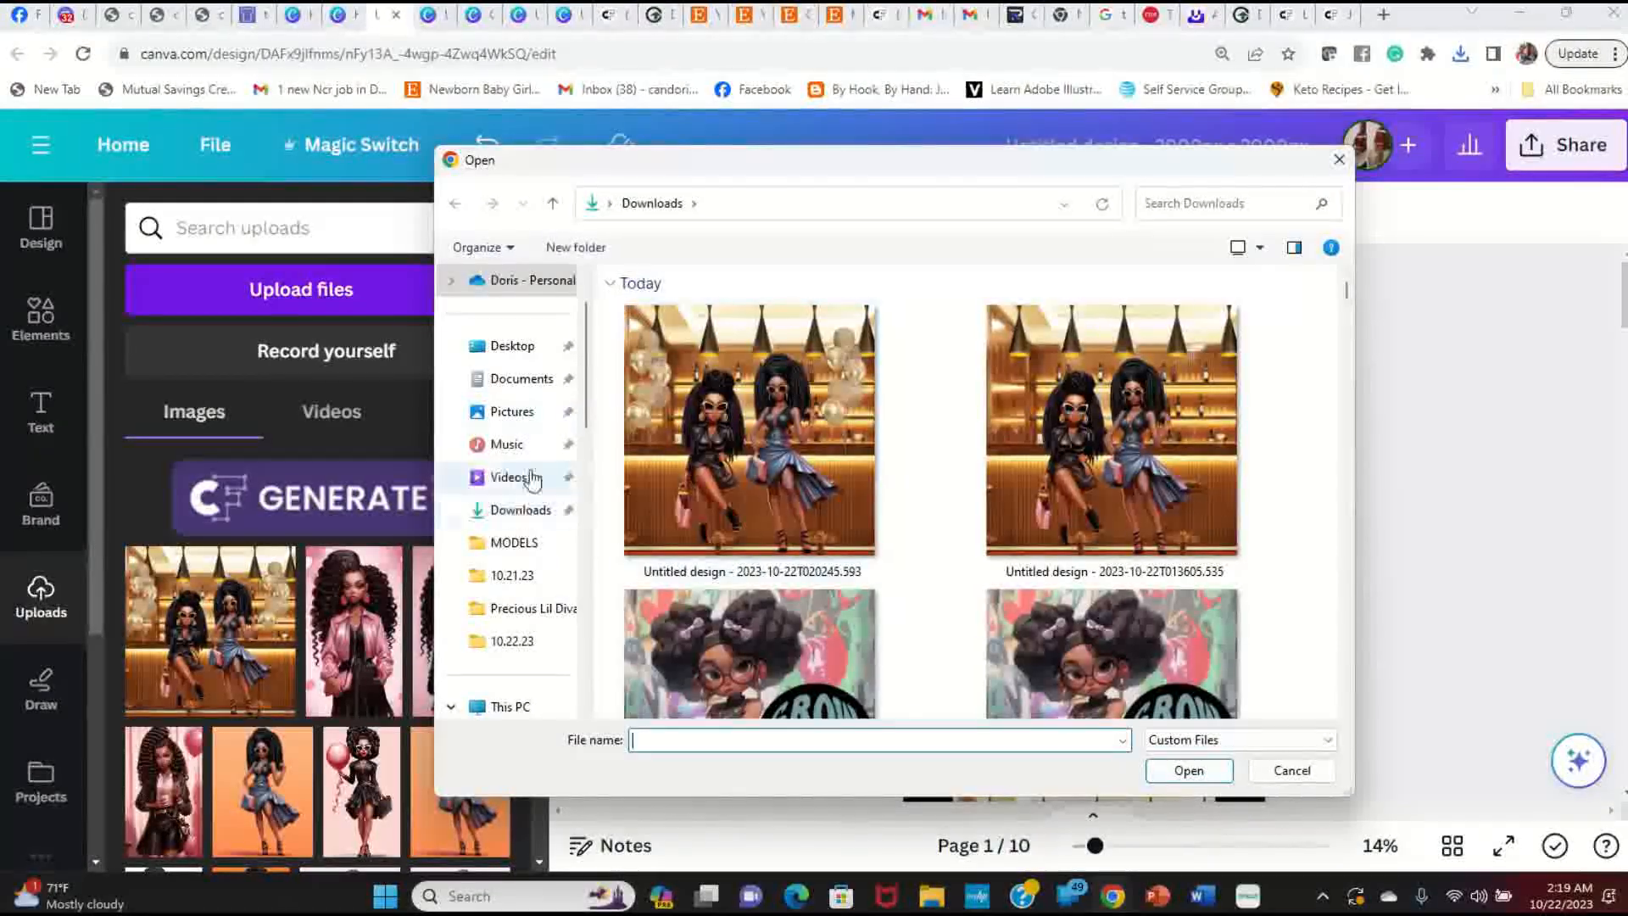
pyautogui.click(539, 513)
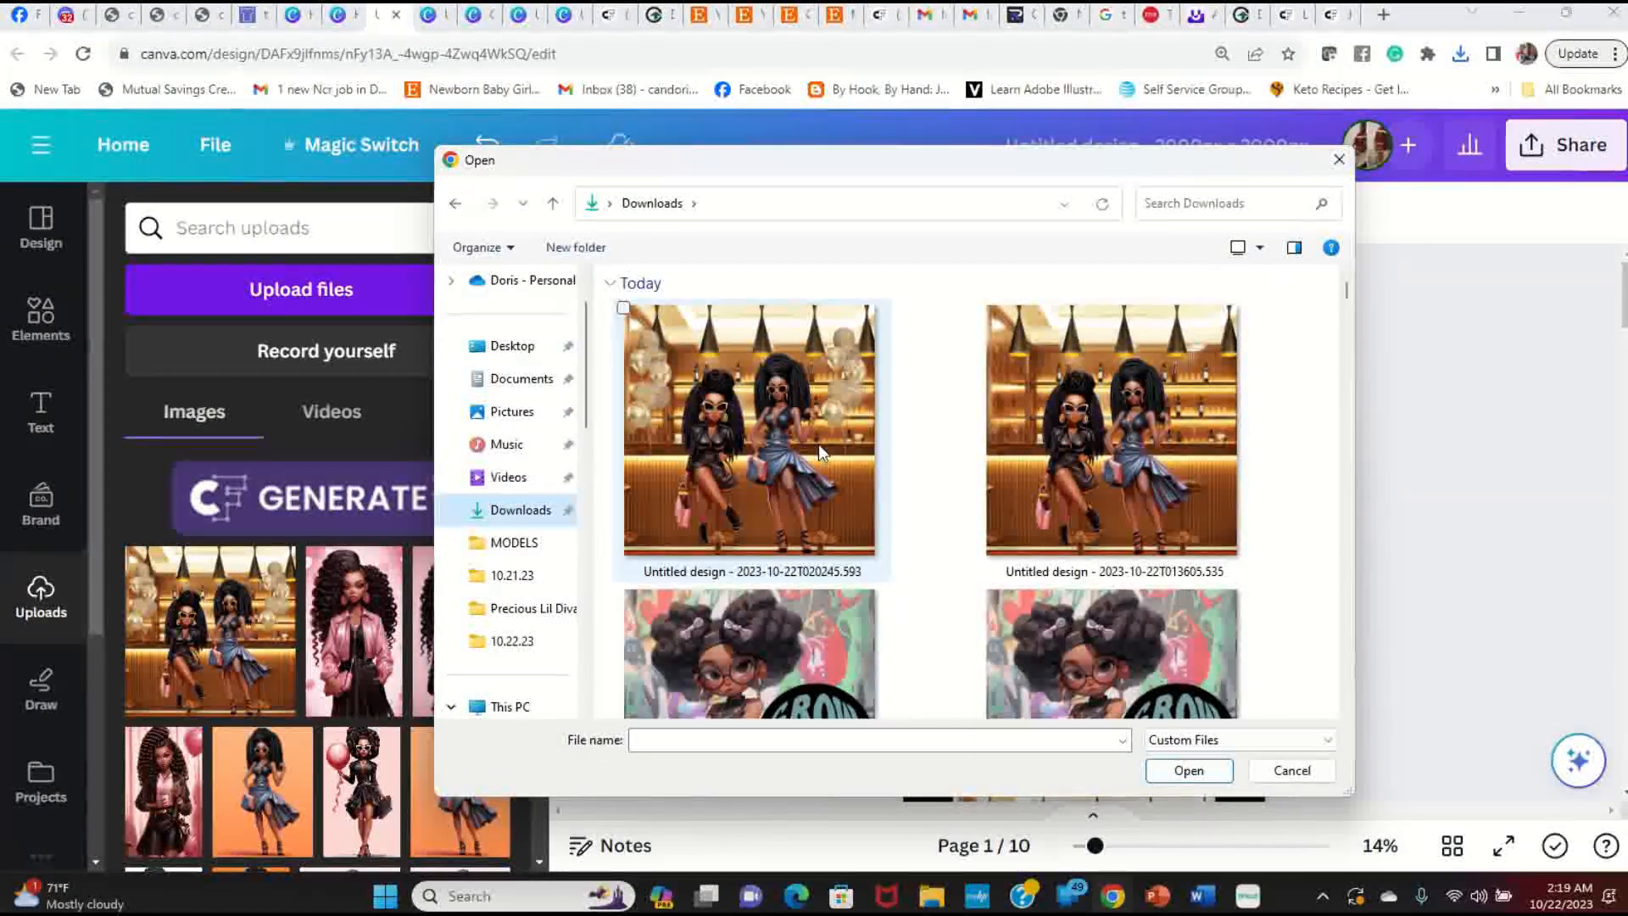
pyautogui.click(1240, 740)
pyautogui.click(1196, 773)
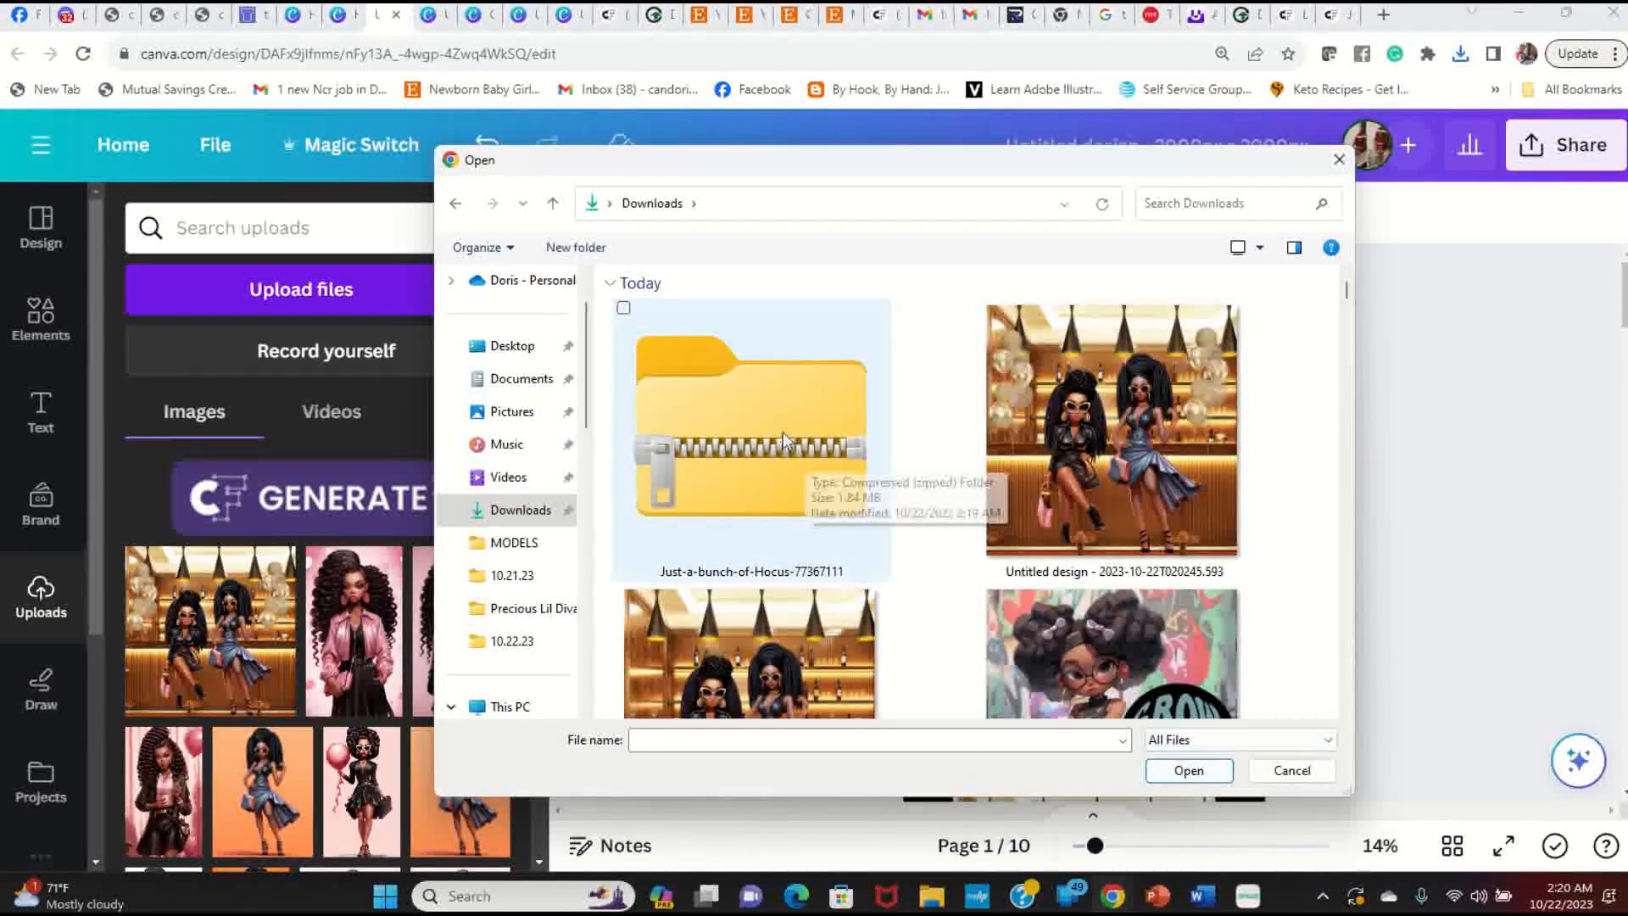
# Step: Search 'jus', open the hocus pocus folder, and upload the slogan PNG
pyautogui.click(1179, 204)
pyautogui.write('just')
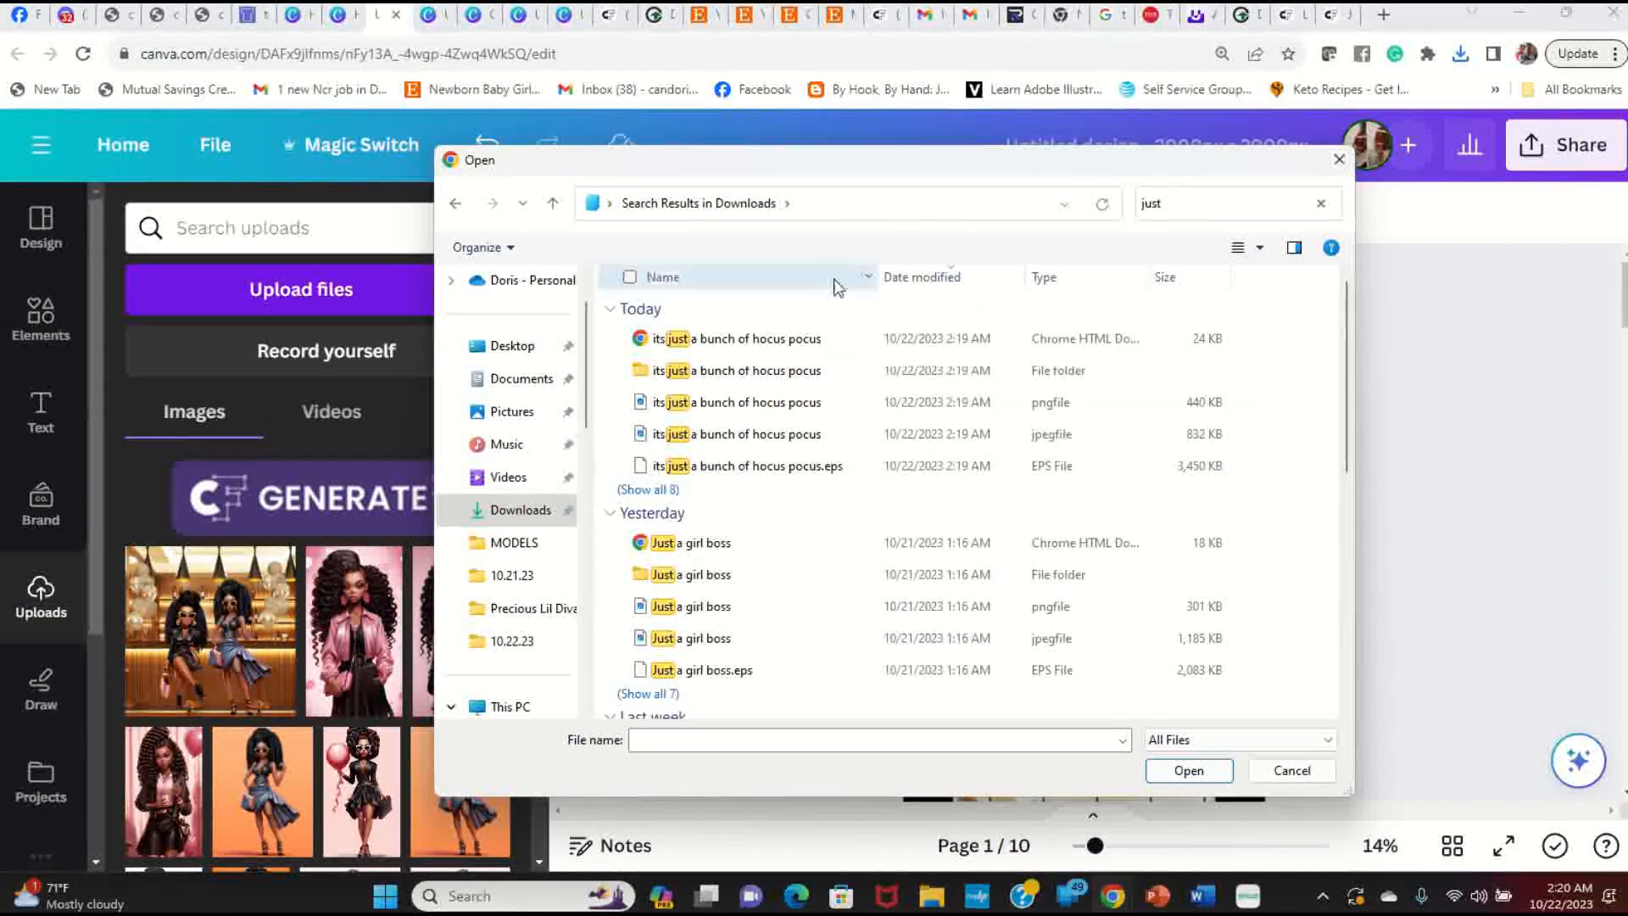
pyautogui.doubleClick(713, 373)
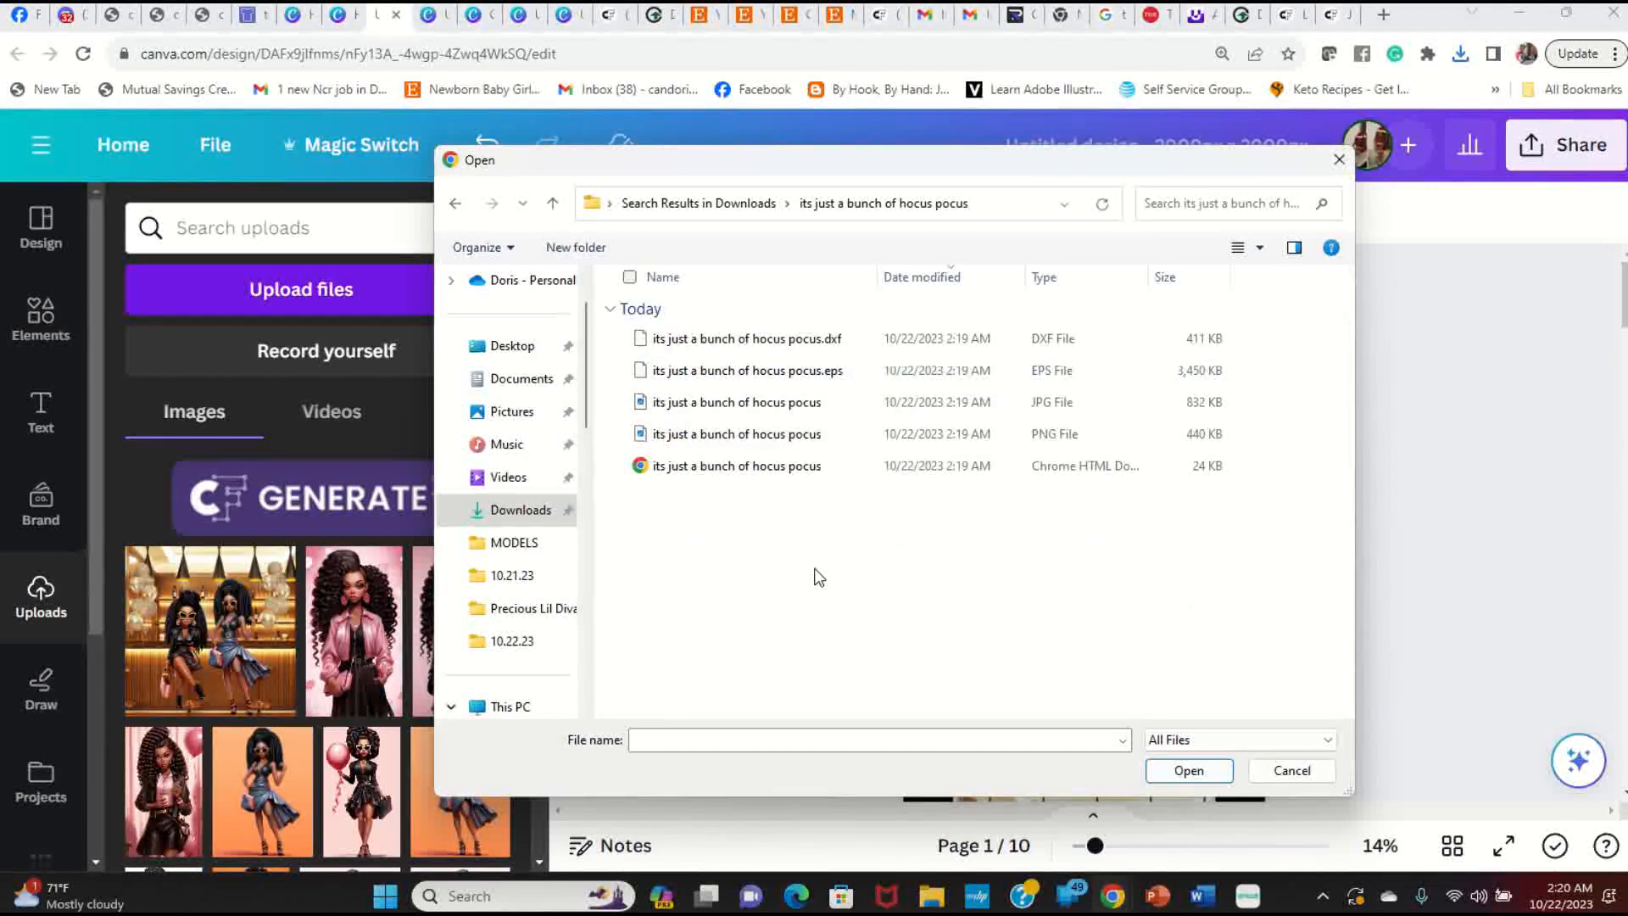
pyautogui.rightClick(816, 572)
pyautogui.moveTo(891, 583)
pyautogui.click(1103, 590)
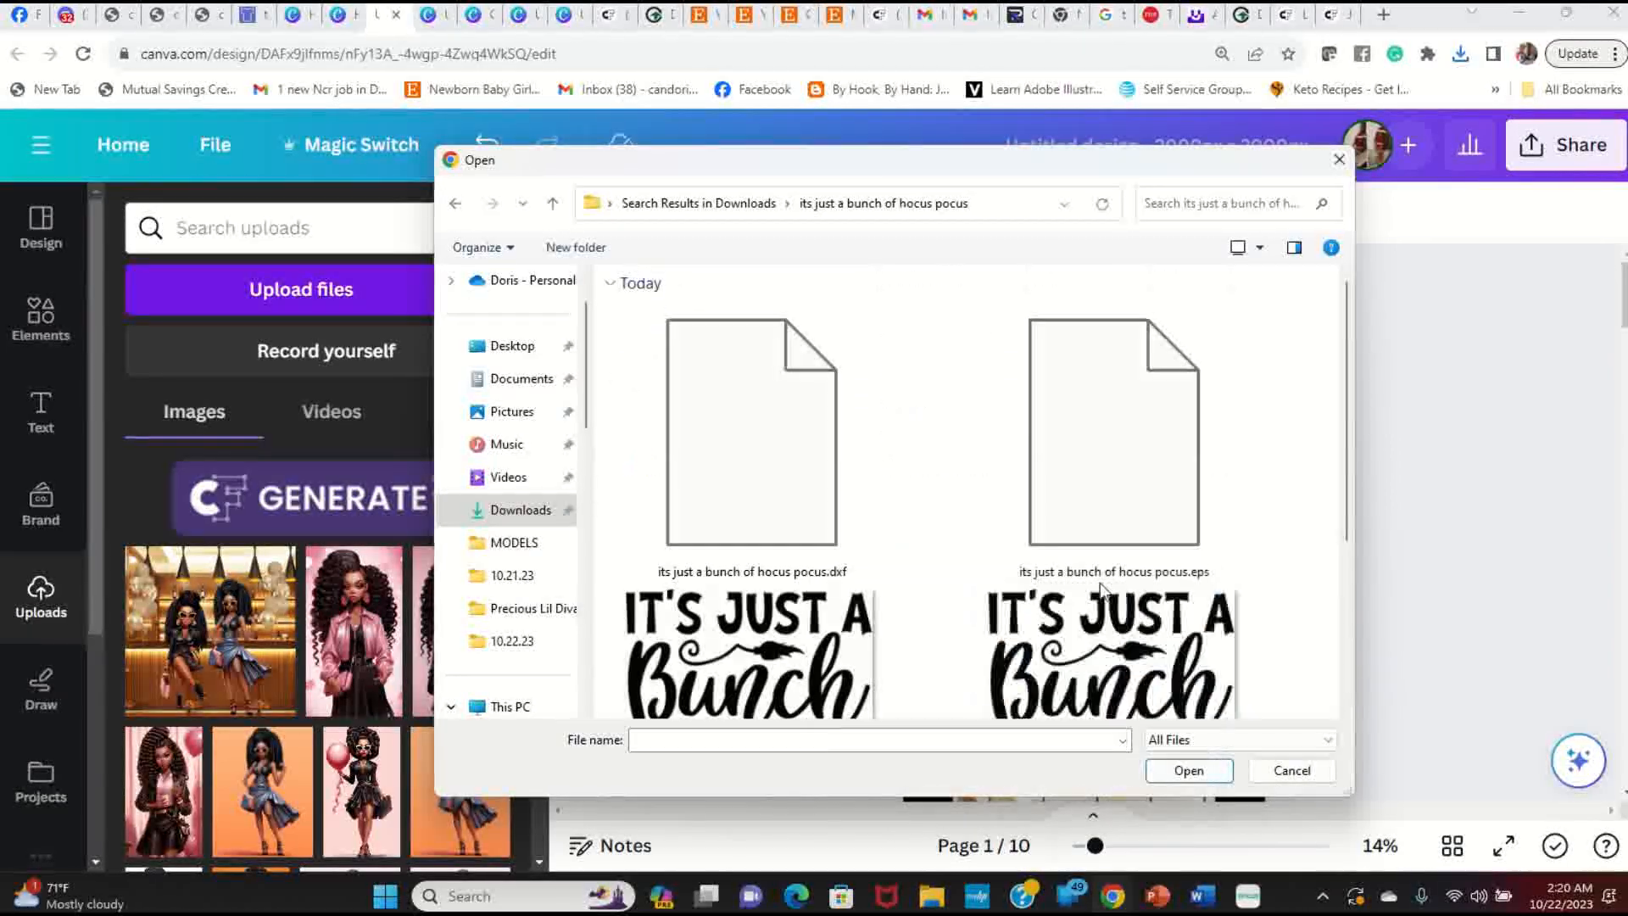
pyautogui.scroll(-5, 1084, 527)
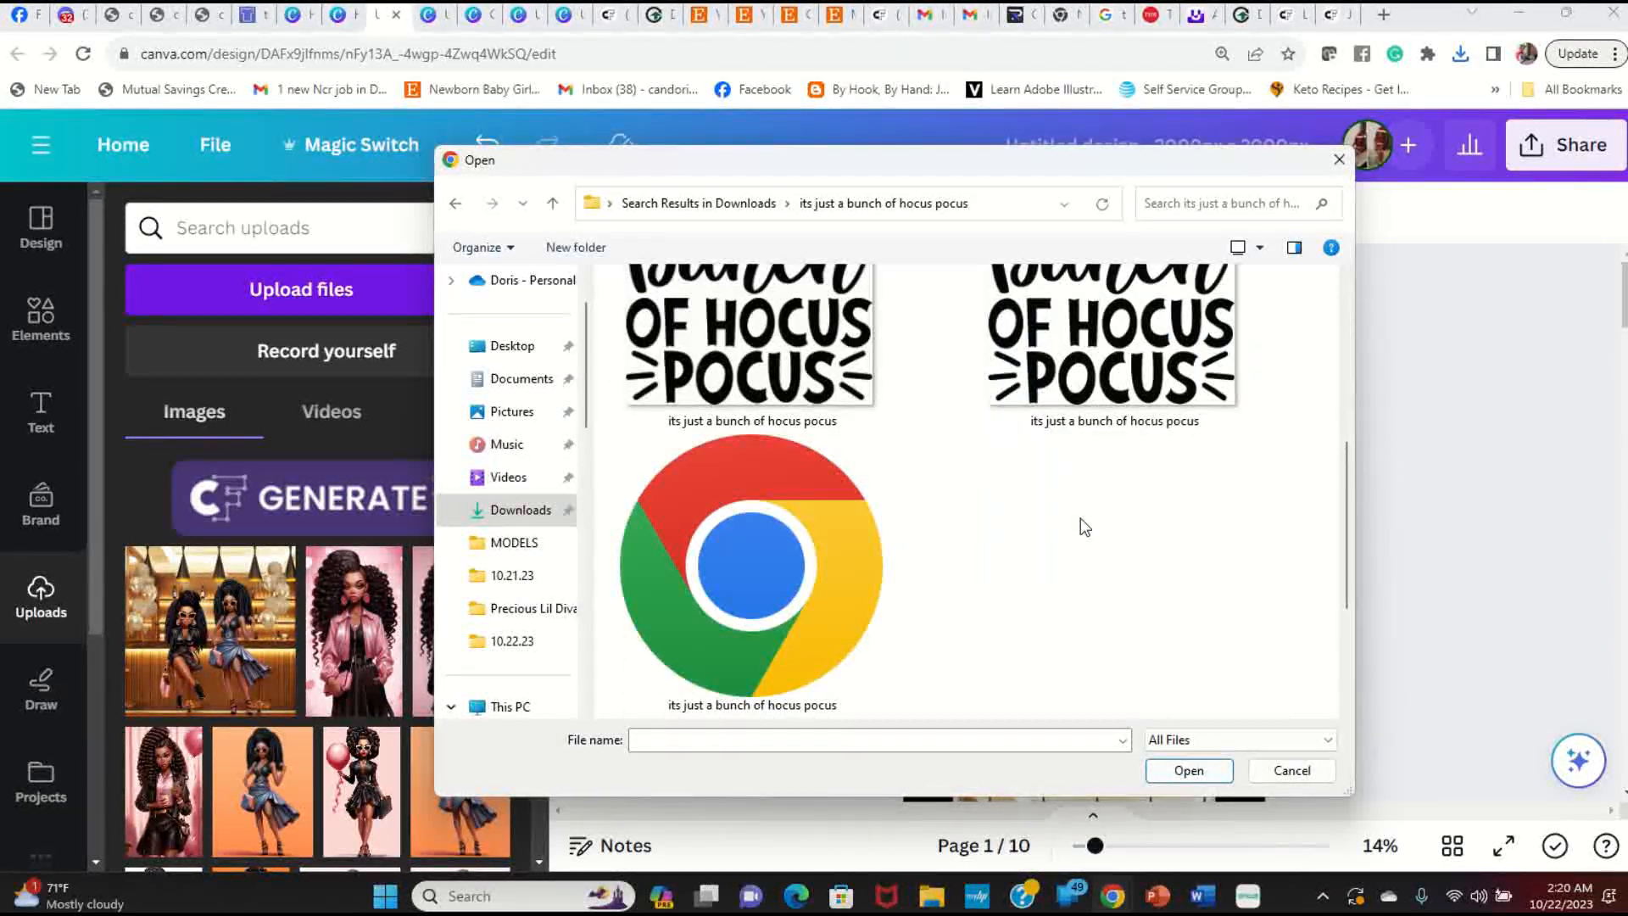
pyautogui.click(1137, 398)
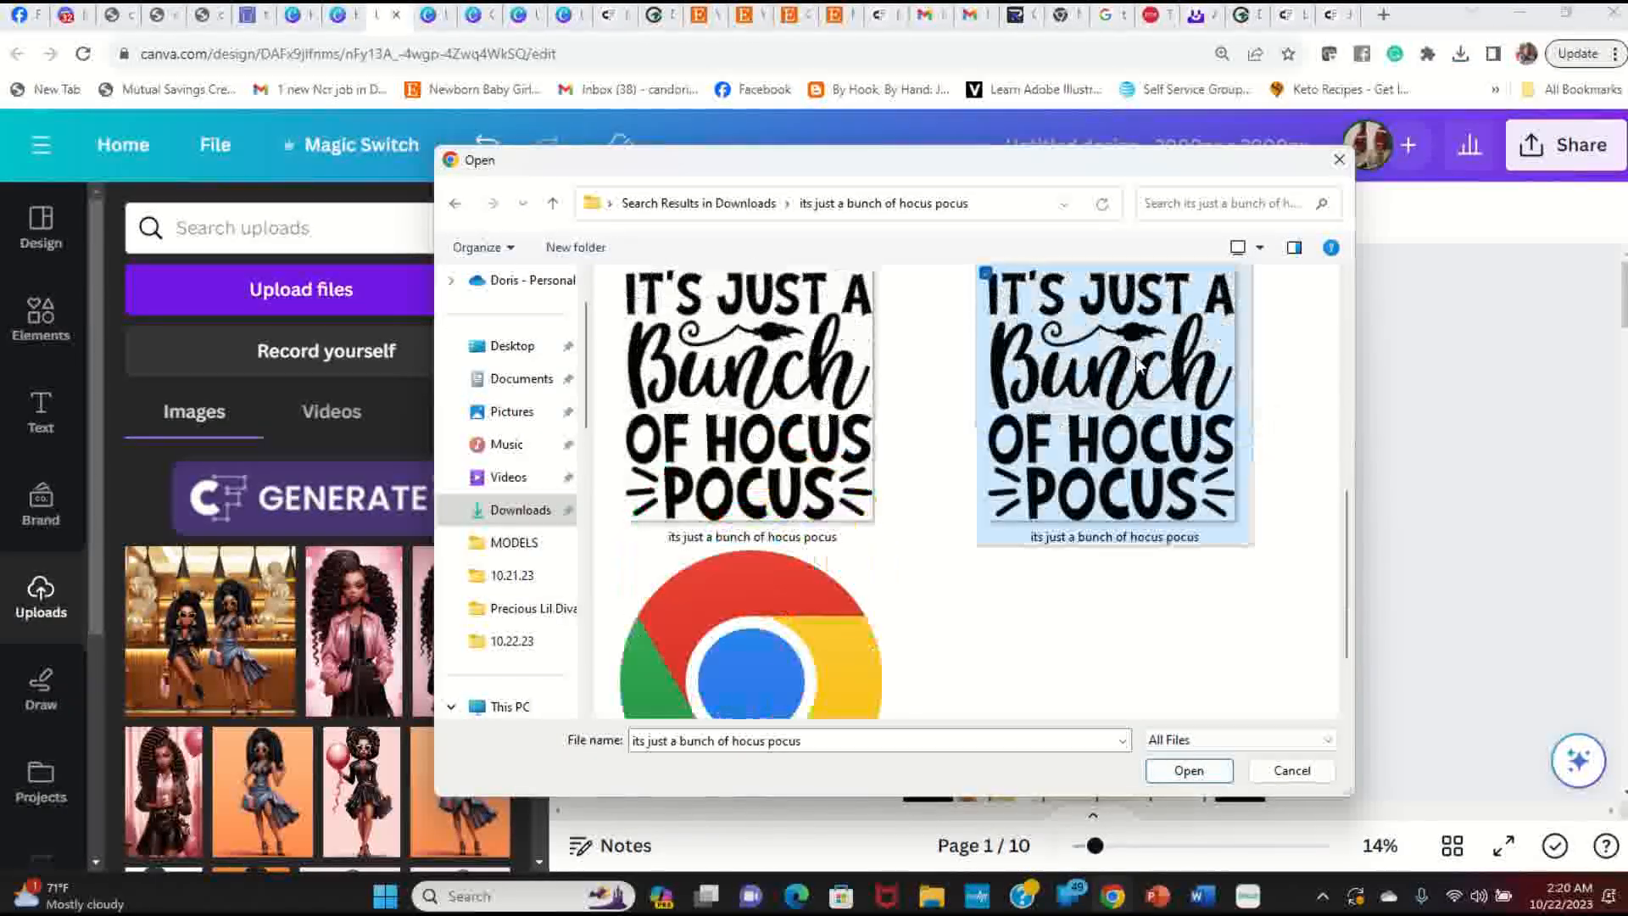
pyautogui.click(1196, 770)
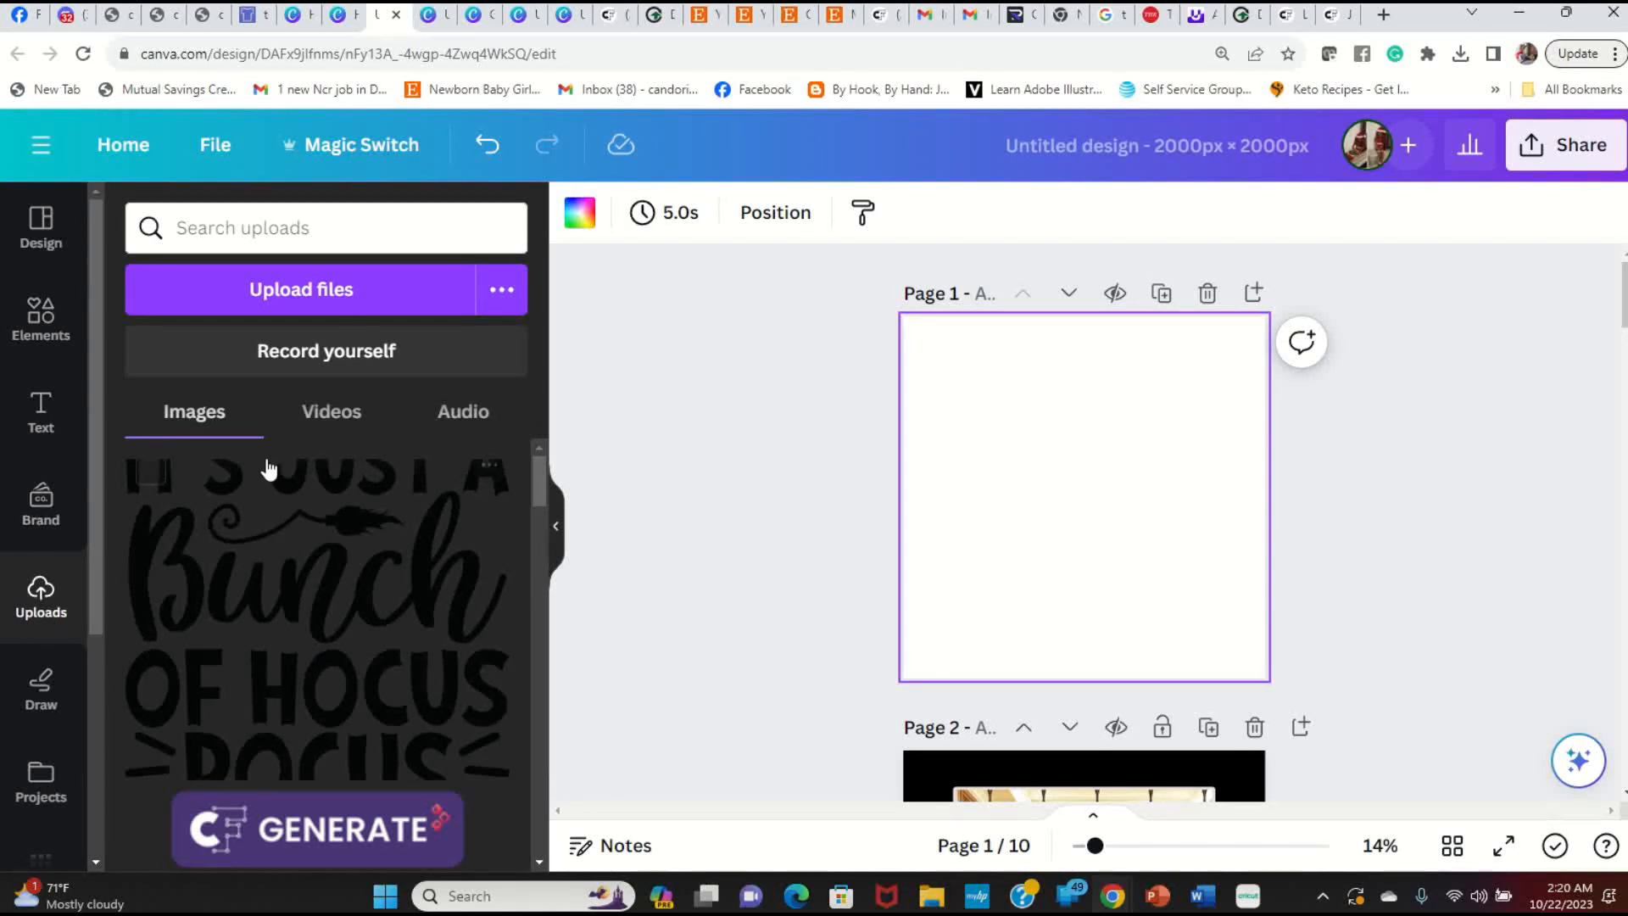
# Step: Move the GENERATE banner image in Uploads to trash
pyautogui.click(40, 504)
pyautogui.click(62, 622)
pyautogui.scroll(-5, 254, 610)
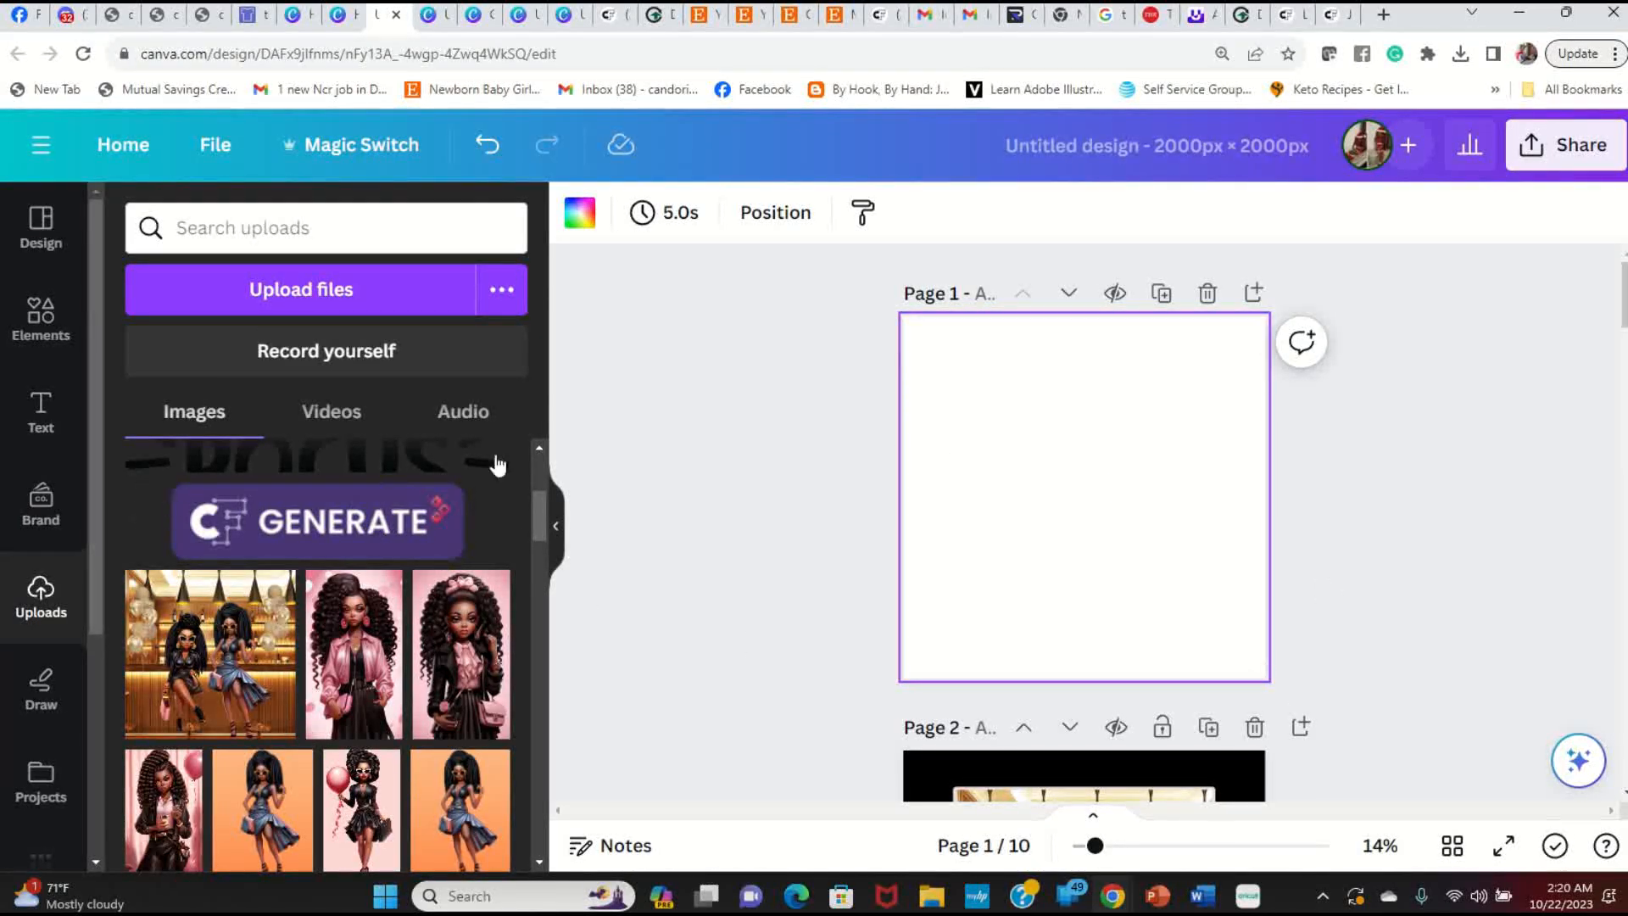
pyautogui.scroll(4, 466, 458)
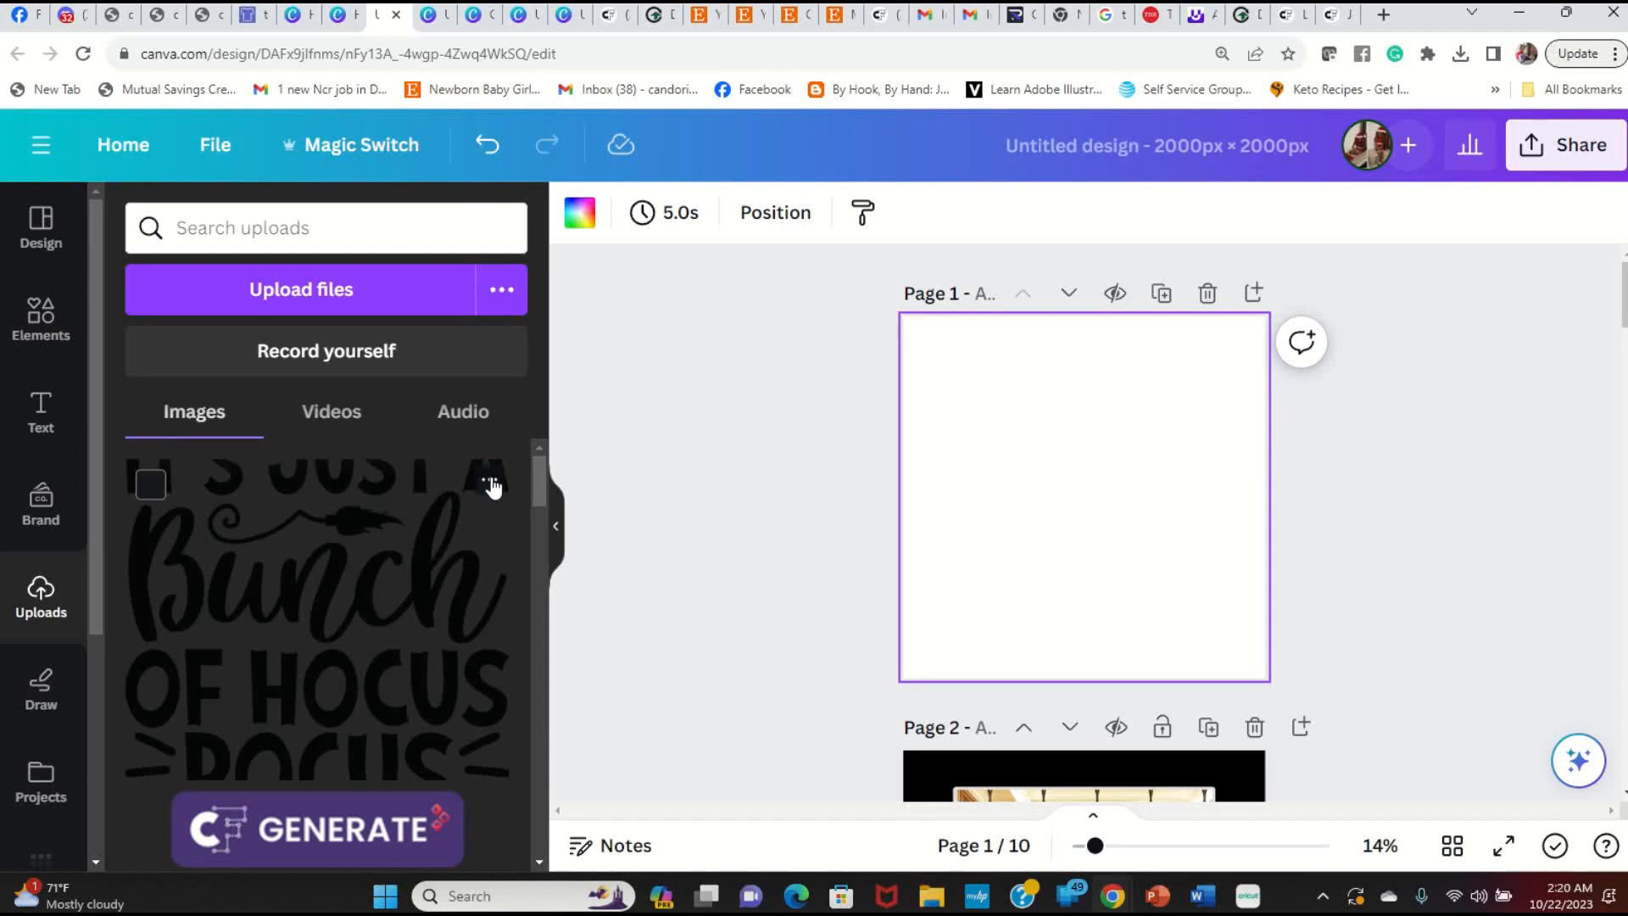
pyautogui.click(487, 813)
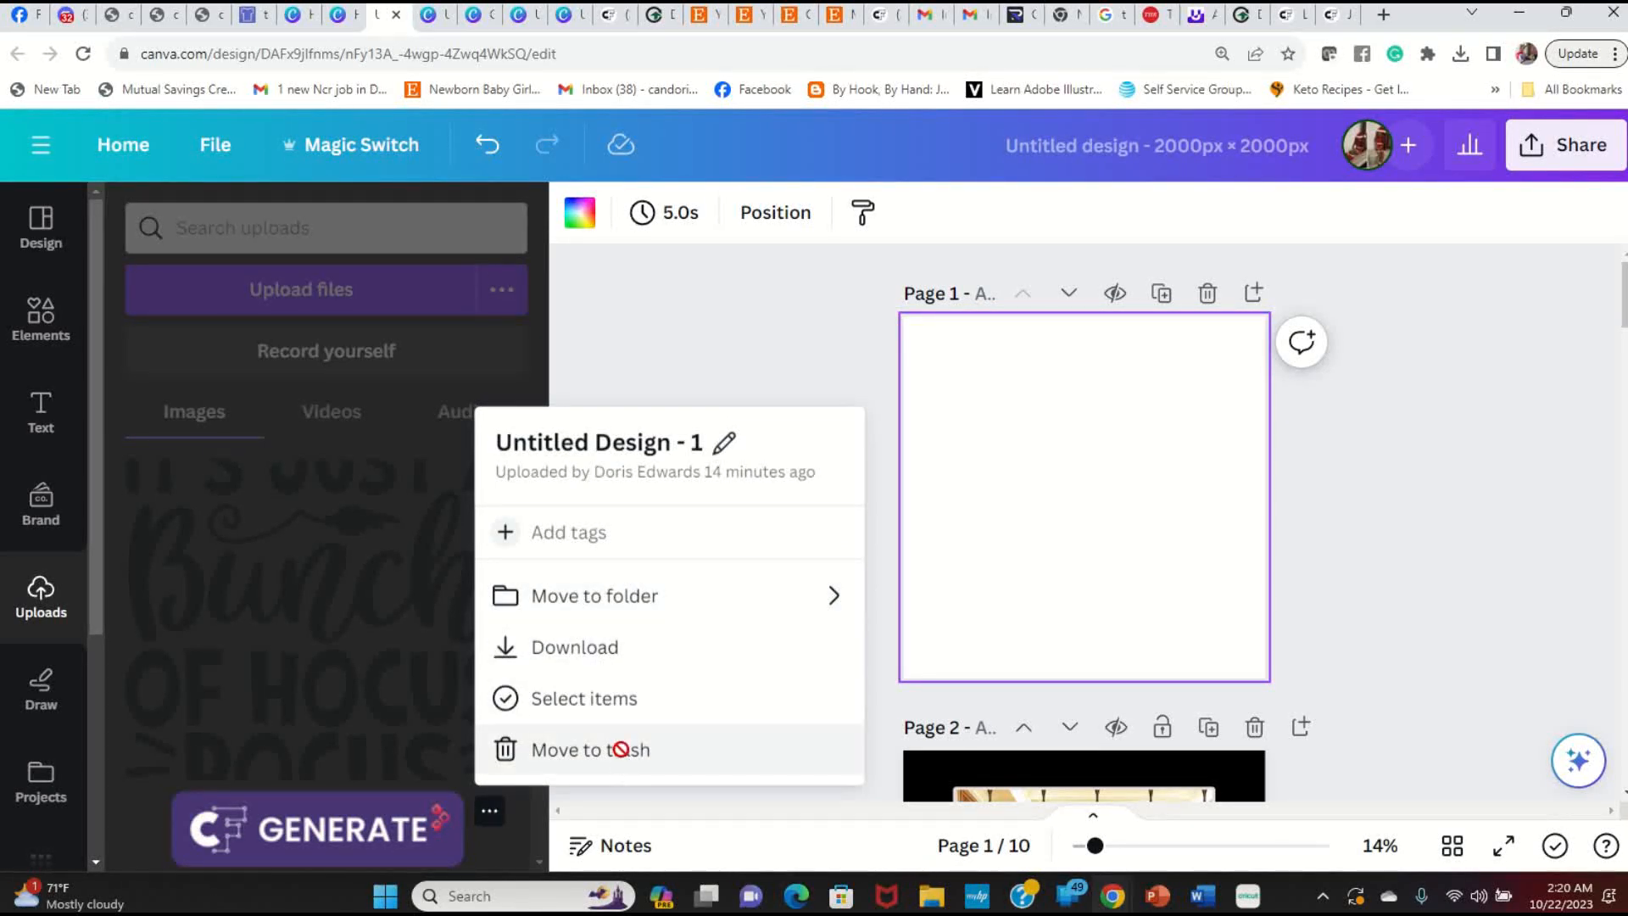
pyautogui.click(593, 751)
# Step: Find the afro diva girl image in the uploads and add it to Page 1
pyautogui.scroll(-5, 347, 524)
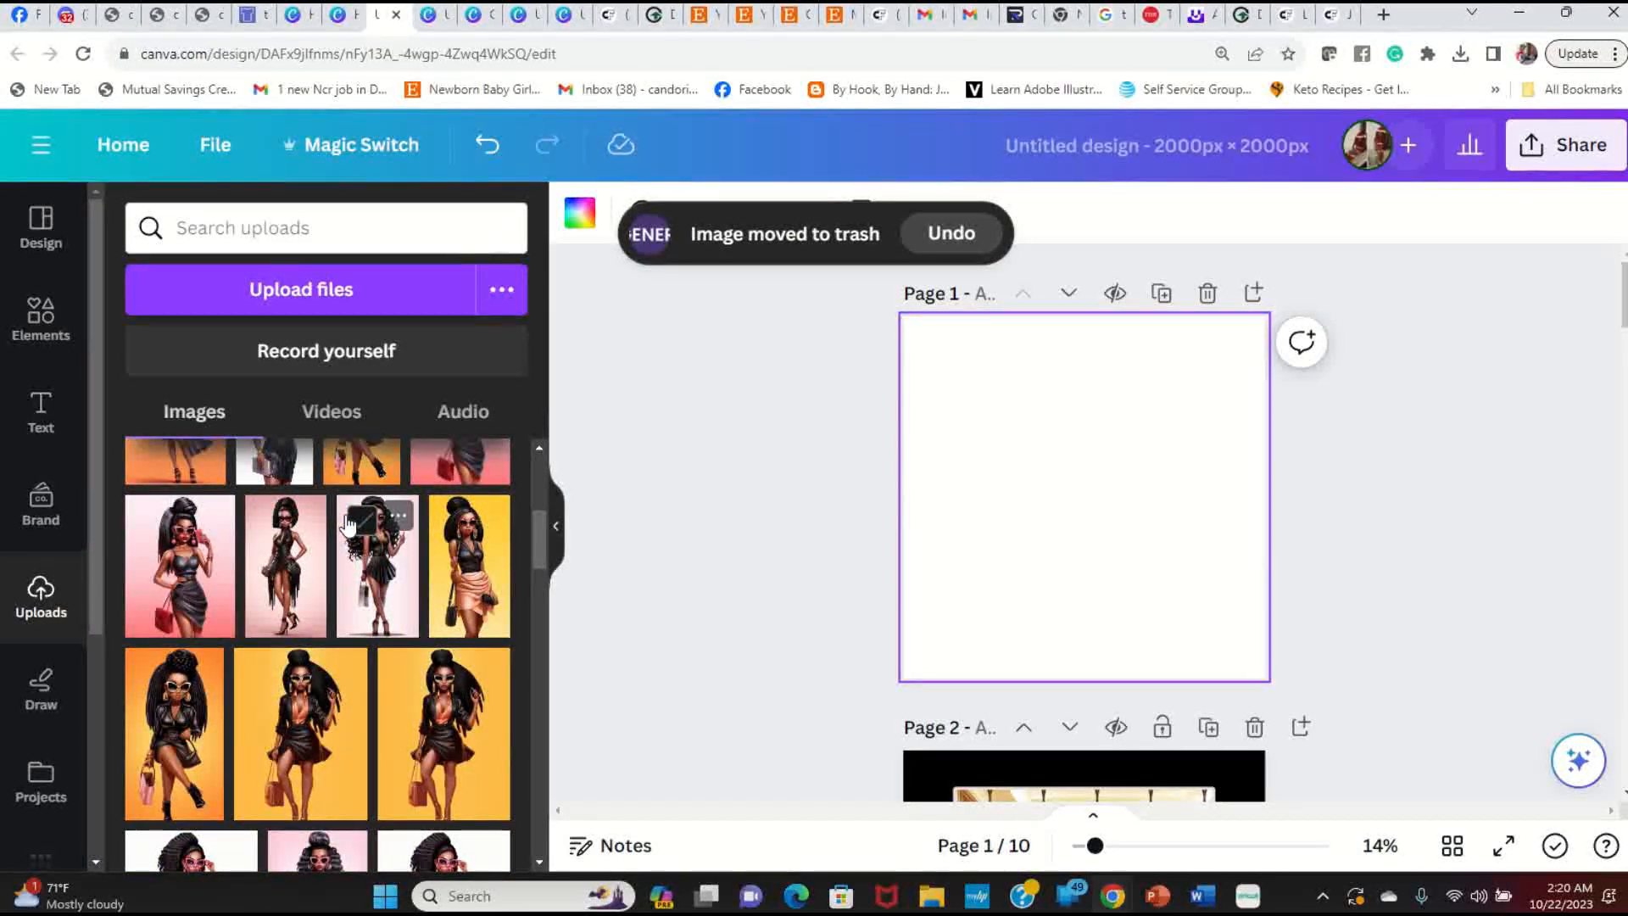
pyautogui.scroll(-8, 348, 523)
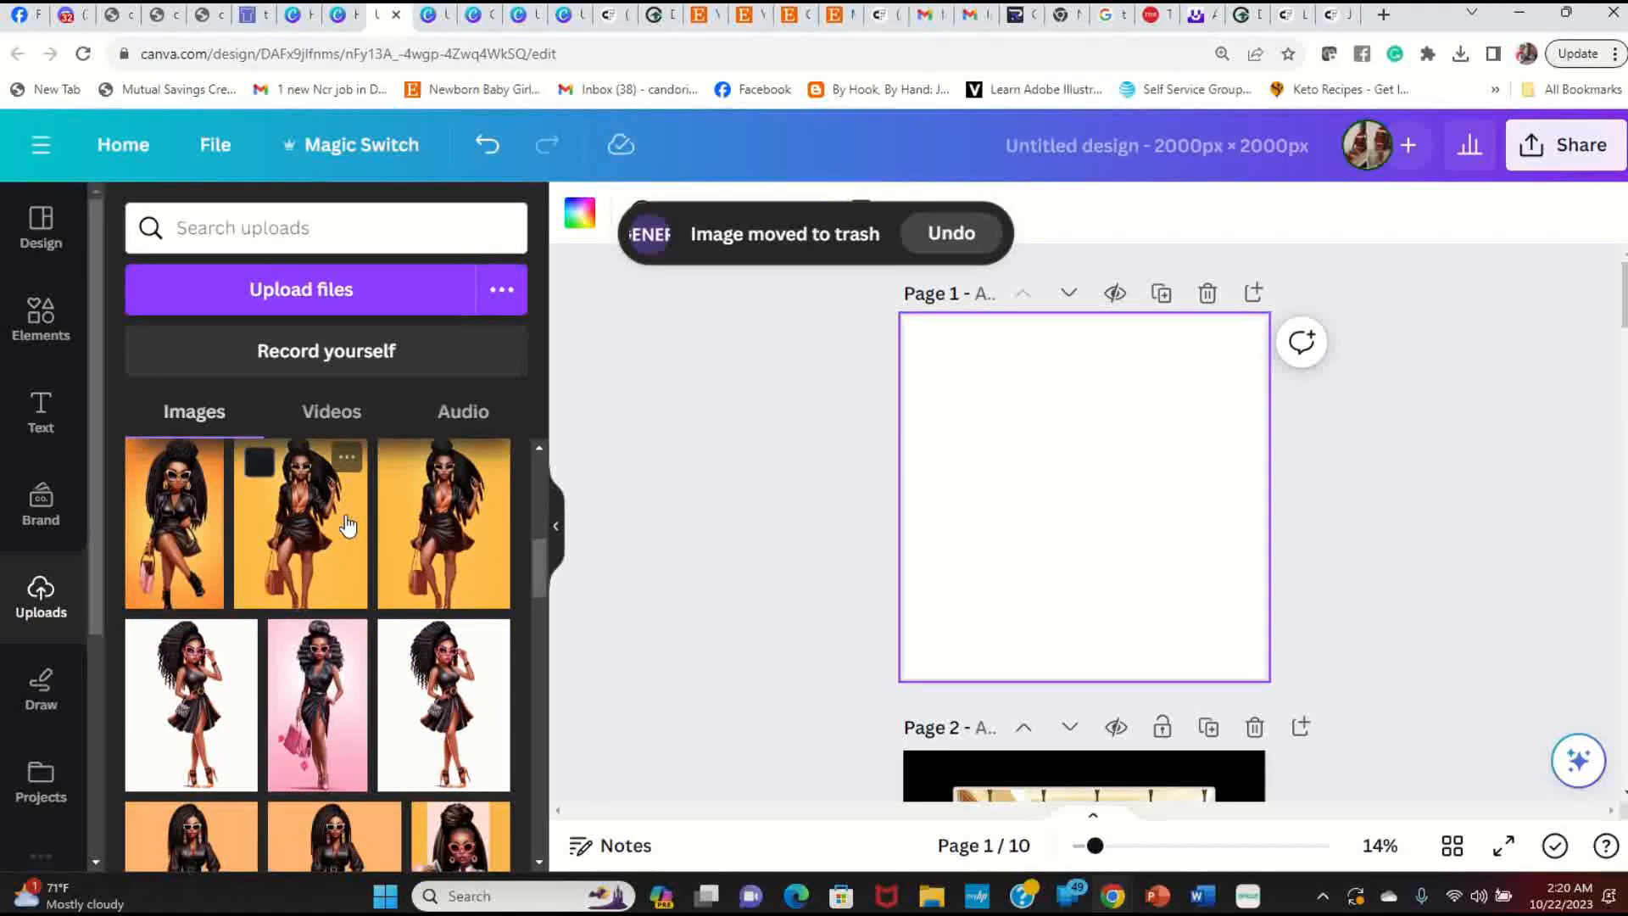
pyautogui.scroll(-10, 348, 525)
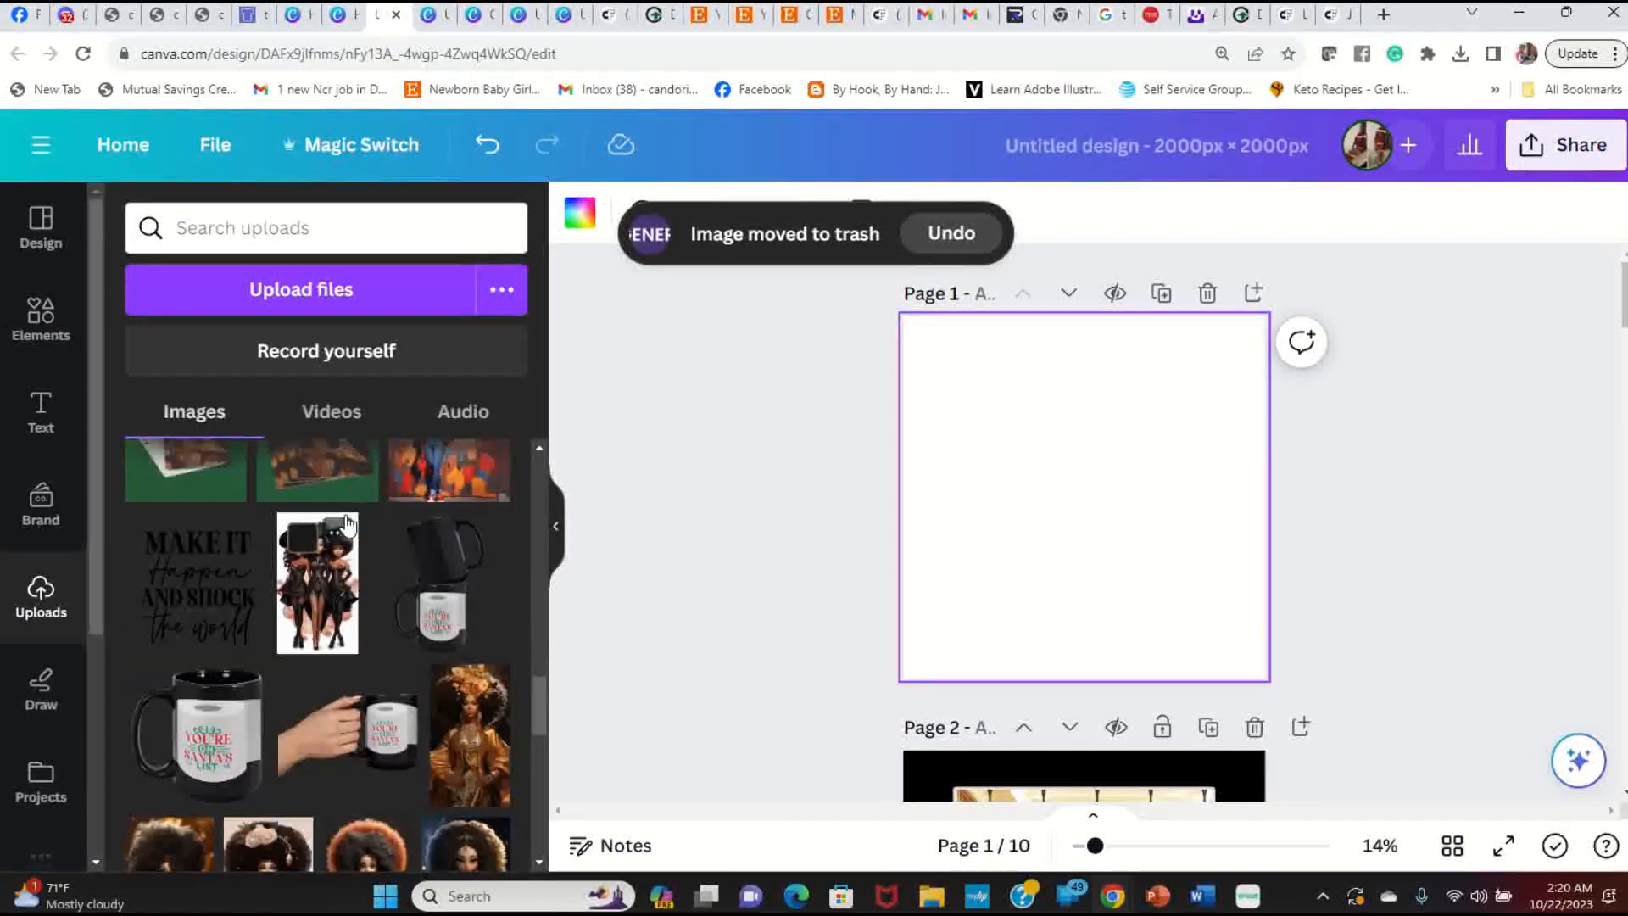
pyautogui.scroll(-6, 348, 525)
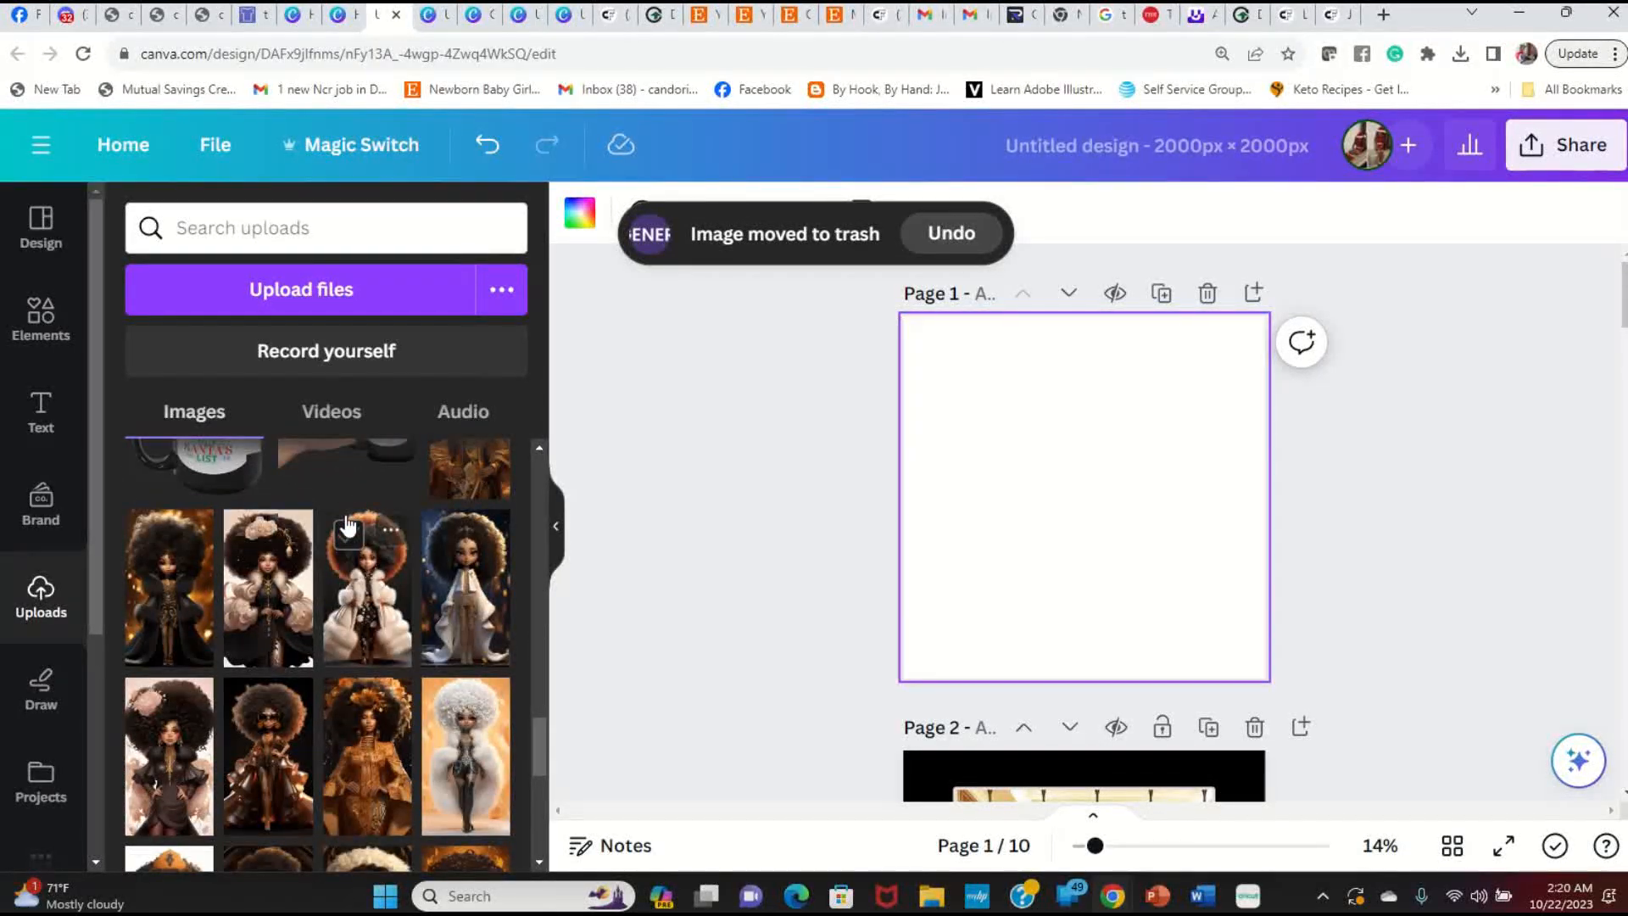
pyautogui.scroll(-2, 347, 525)
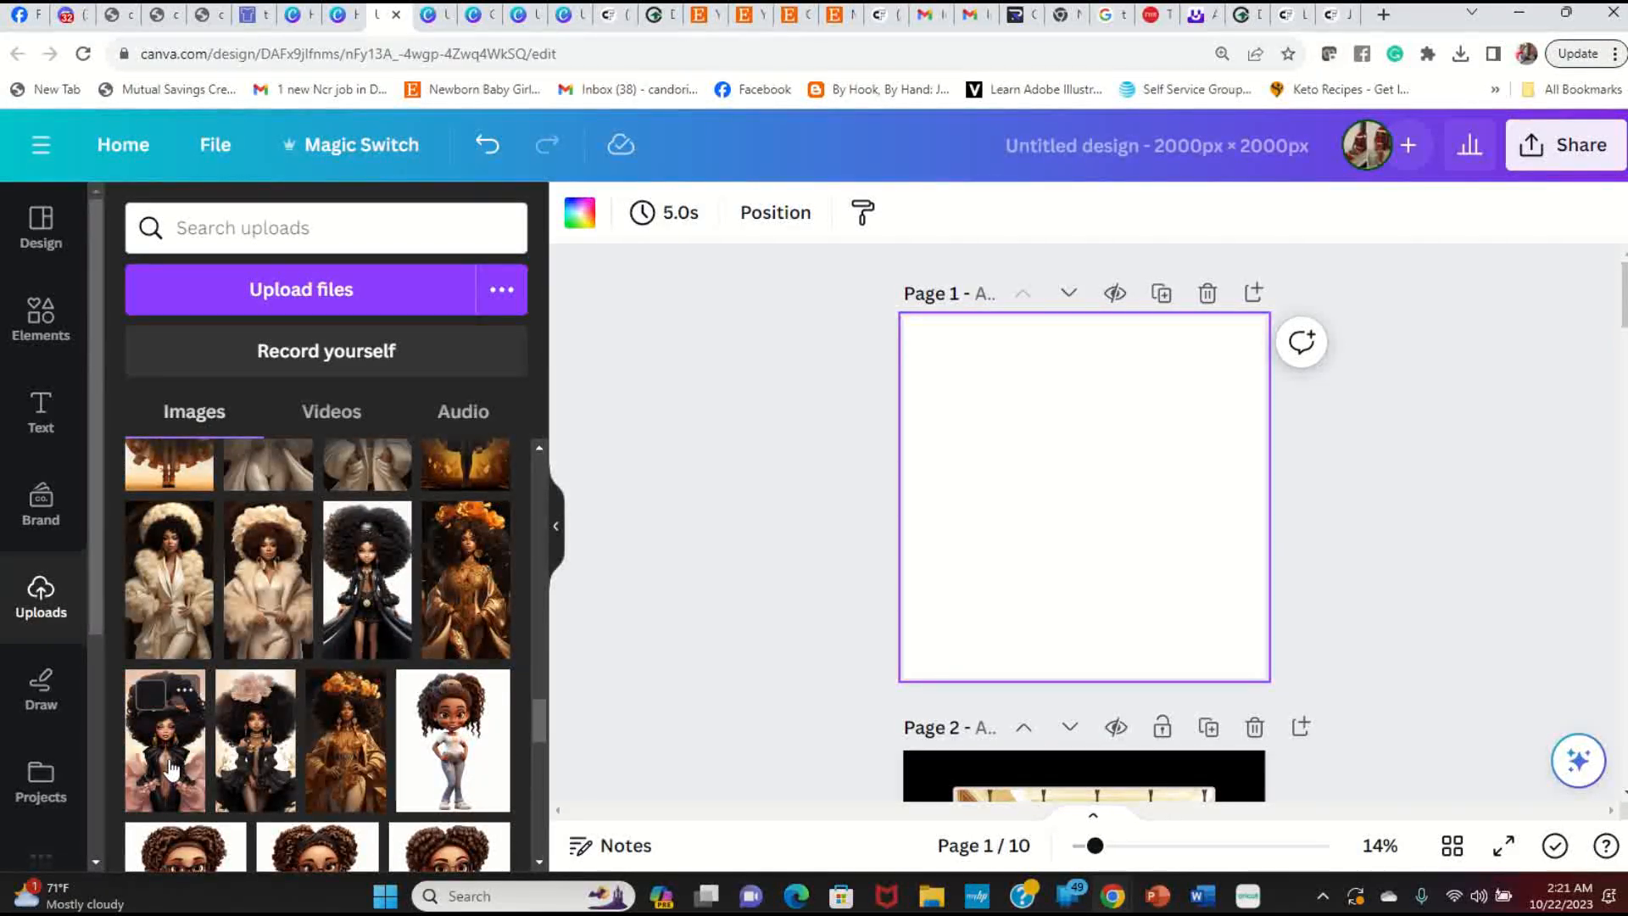
pyautogui.click(175, 727)
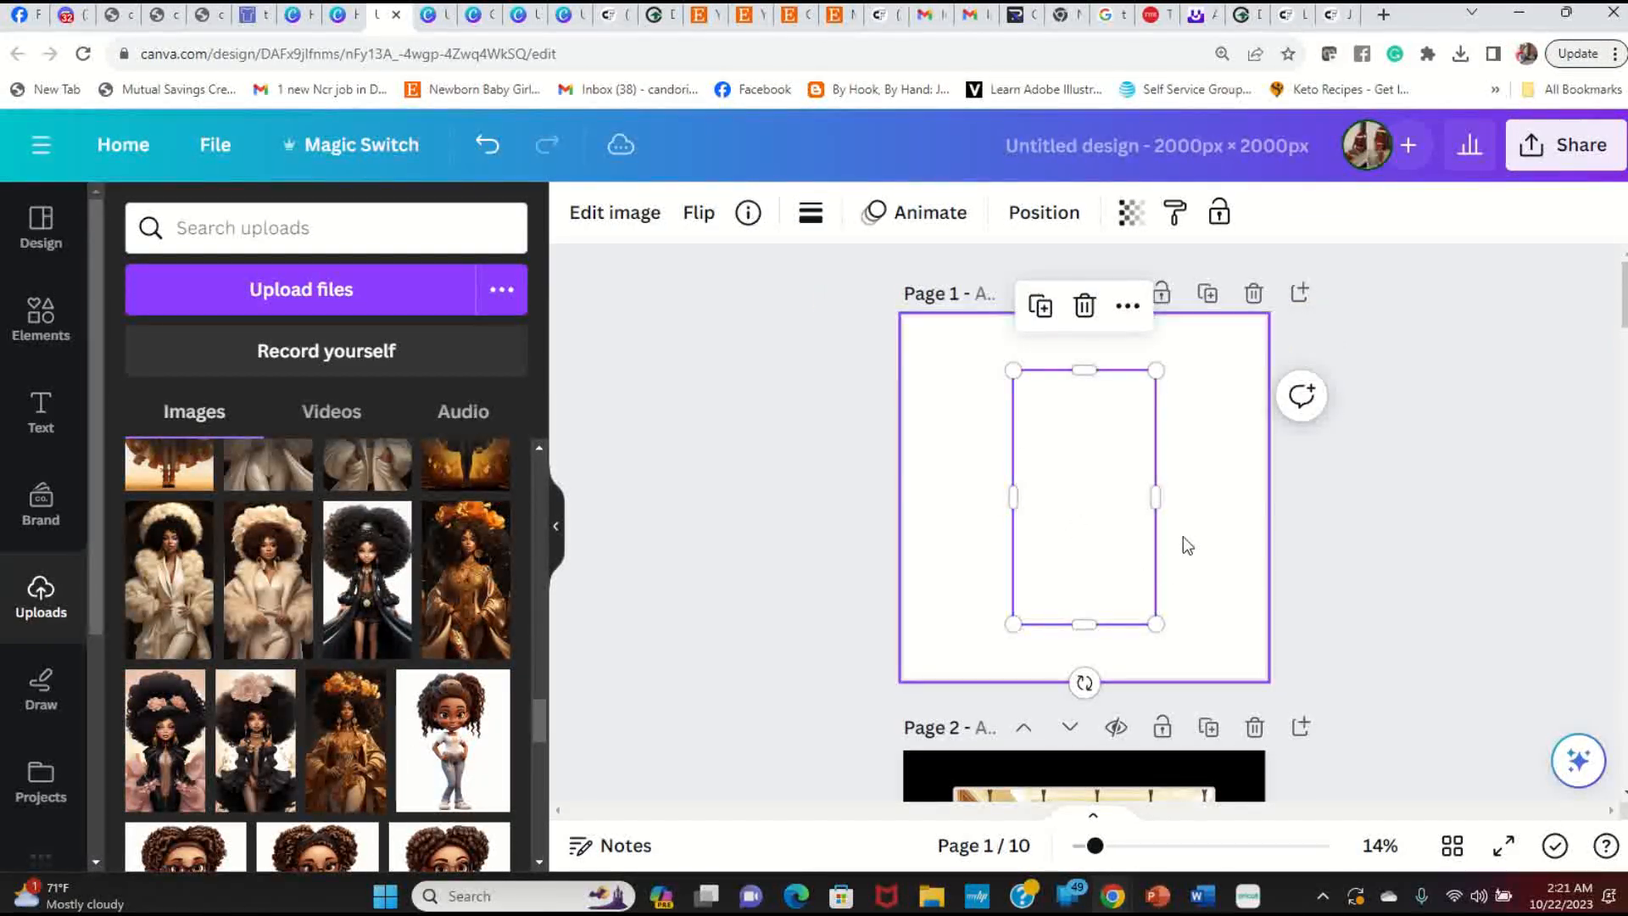
# Step: Move the afro diva image to the top-left and enlarge it to full page height
pyautogui.moveTo(1115, 536); pyautogui.dragTo(1007, 484)
pyautogui.moveTo(1048, 569); pyautogui.dragTo(1055, 690)
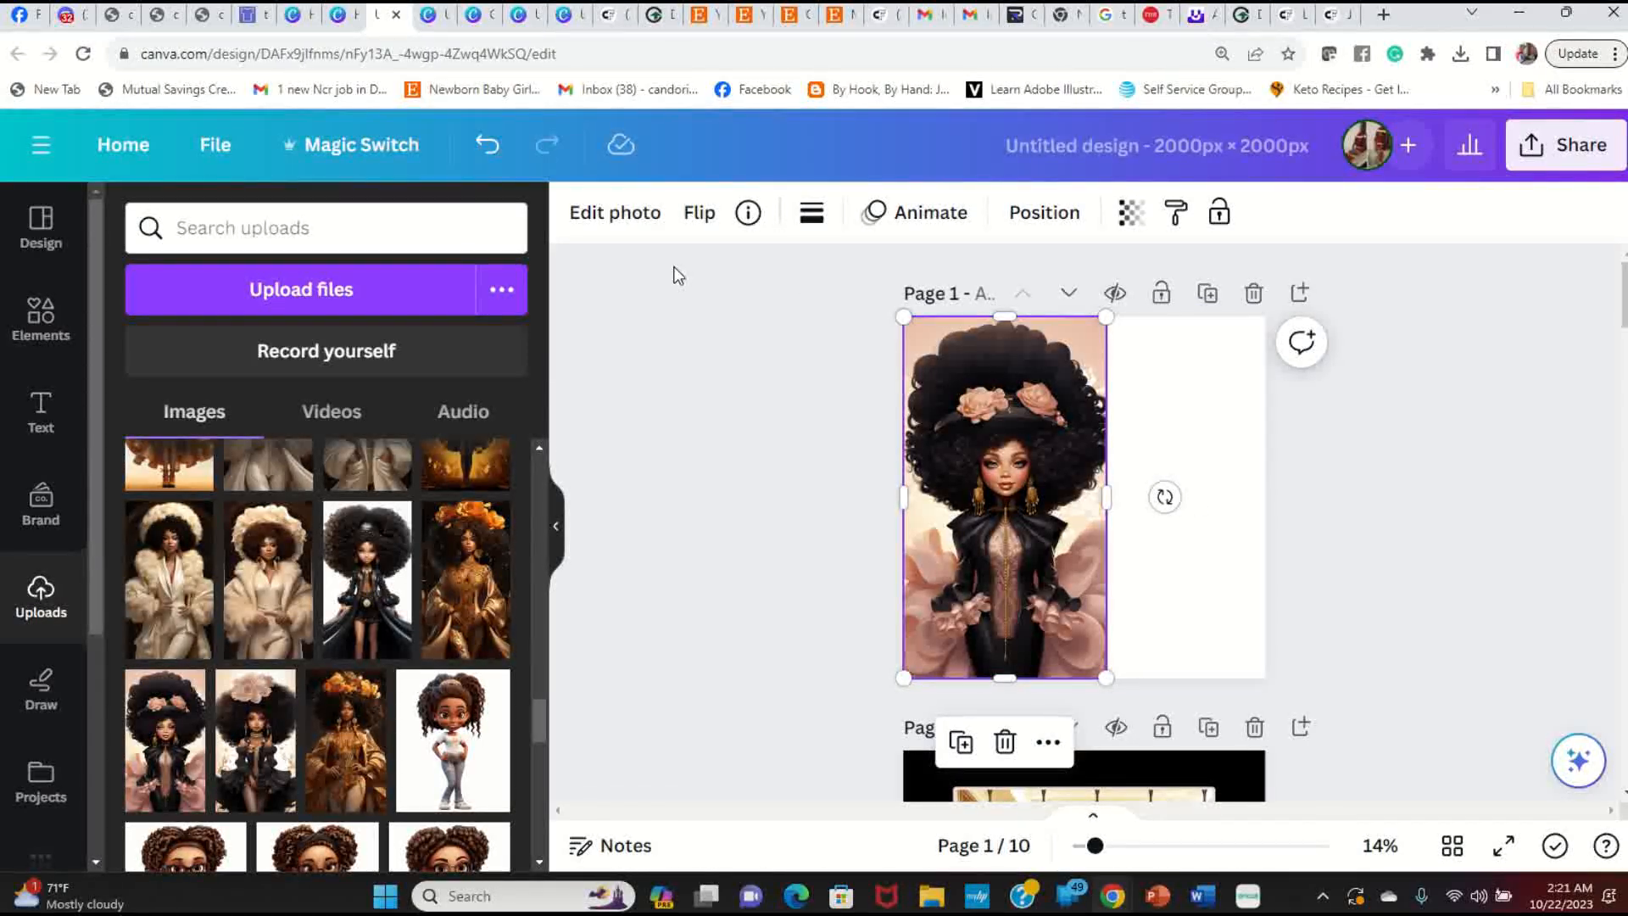
pyautogui.click(1225, 577)
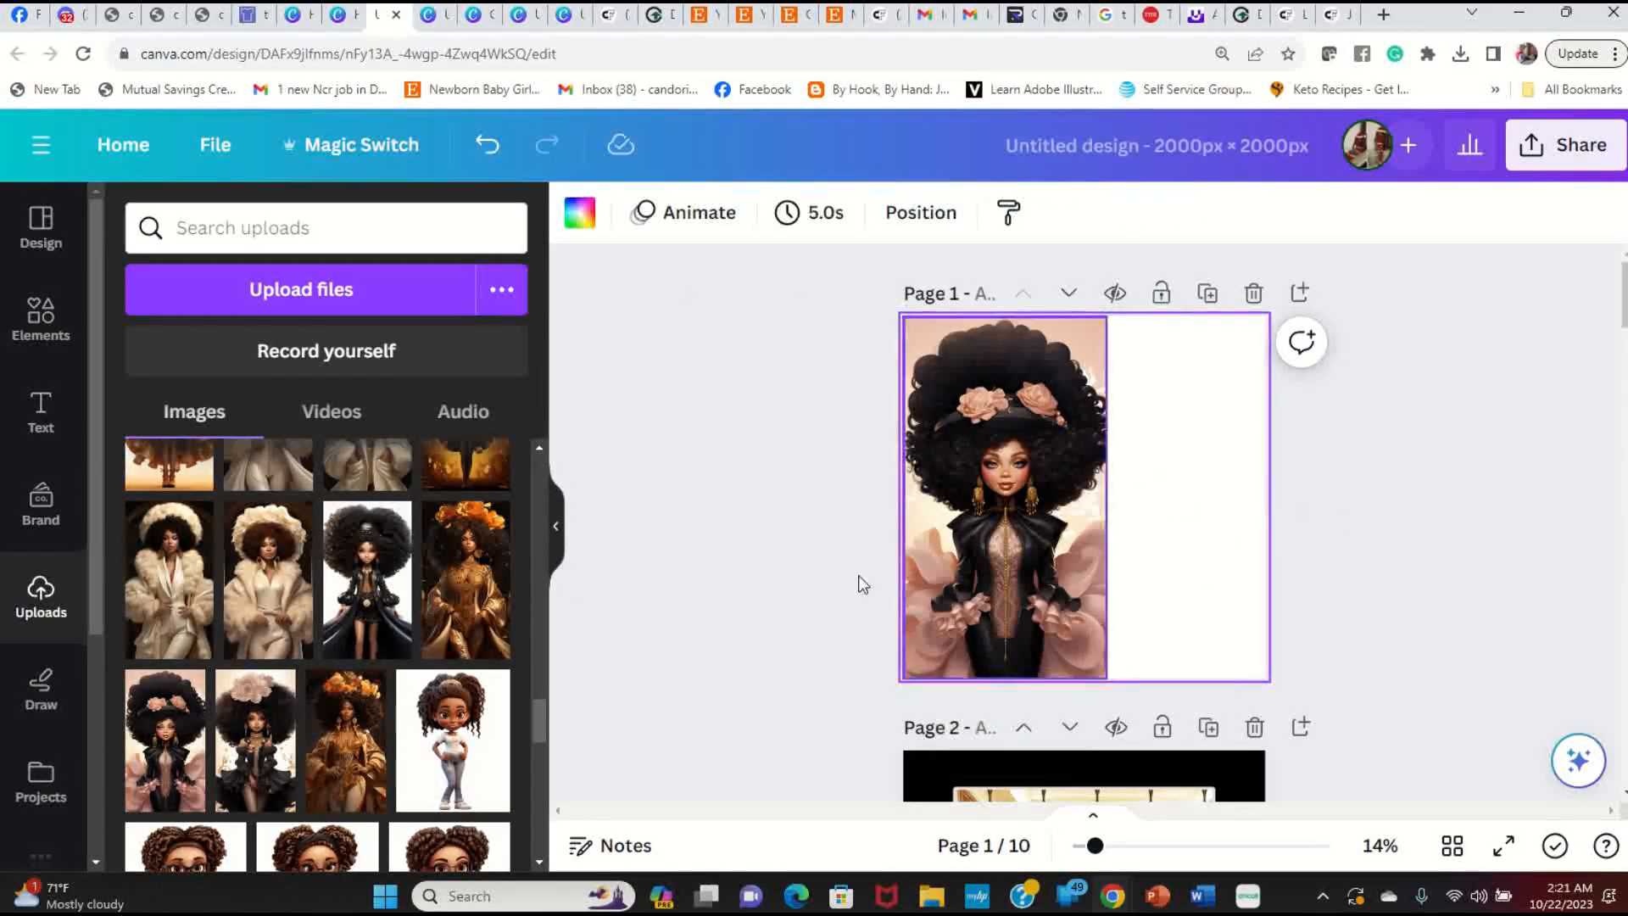
# Step: Add the hocus pocus slogan image to Page 1
pyautogui.scroll(3, 339, 545)
pyautogui.scroll(10, 339, 545)
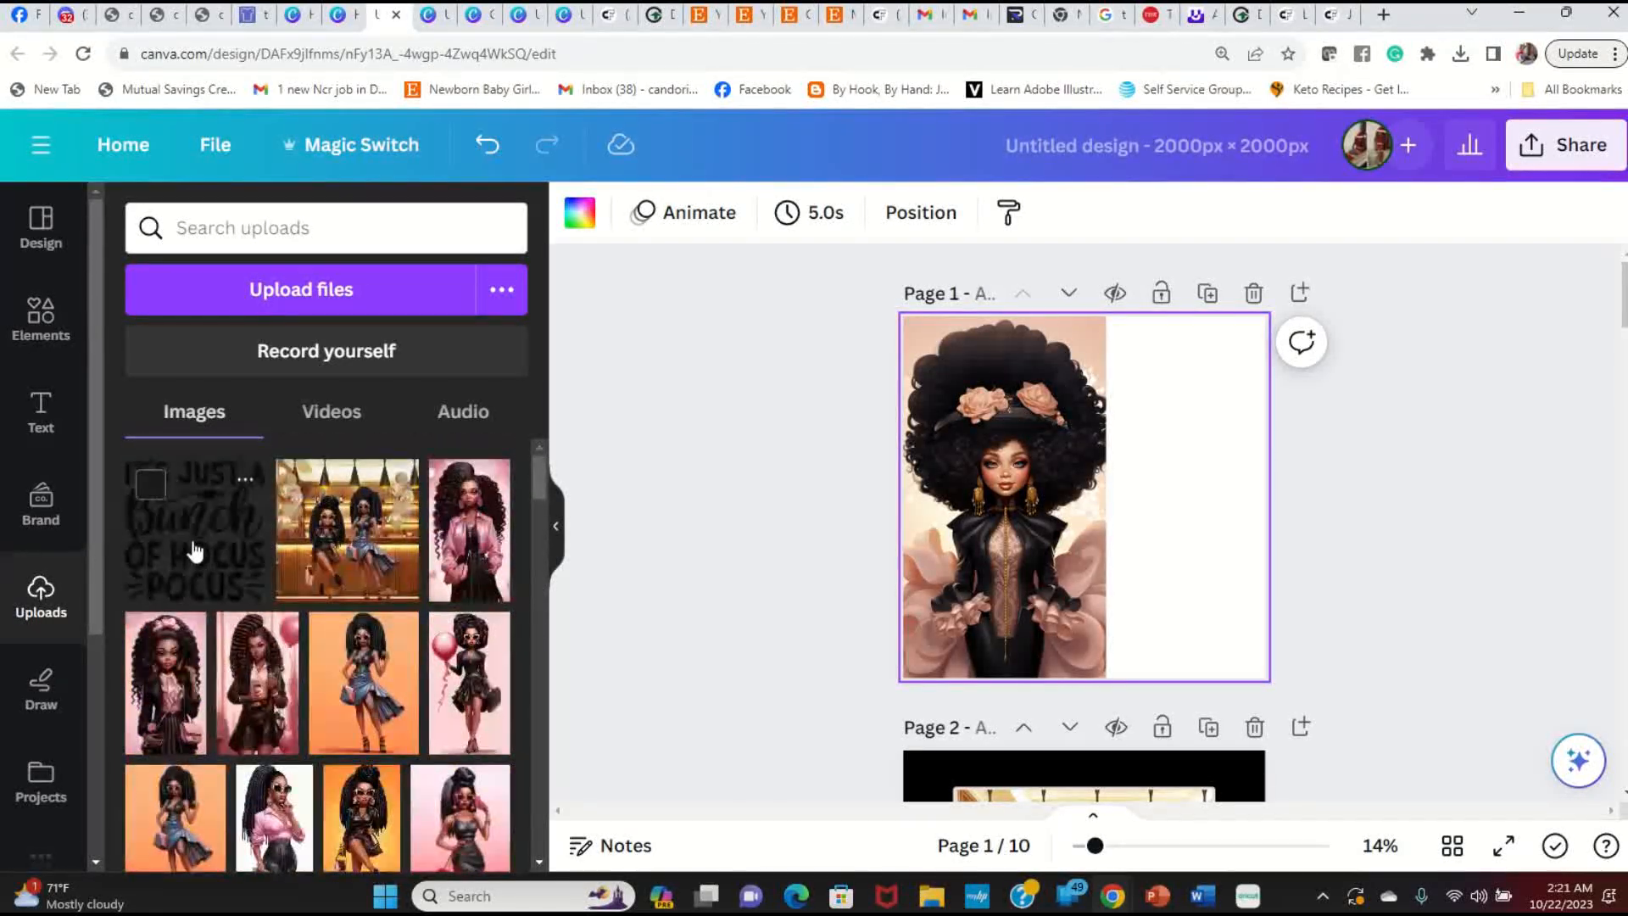
pyautogui.click(194, 551)
# Step: Shrink the slogan and move it to Page 1's top-right beside the girl
pyautogui.moveTo(951, 366); pyautogui.dragTo(1071, 484)
pyautogui.moveTo(1160, 581); pyautogui.dragTo(1203, 420)
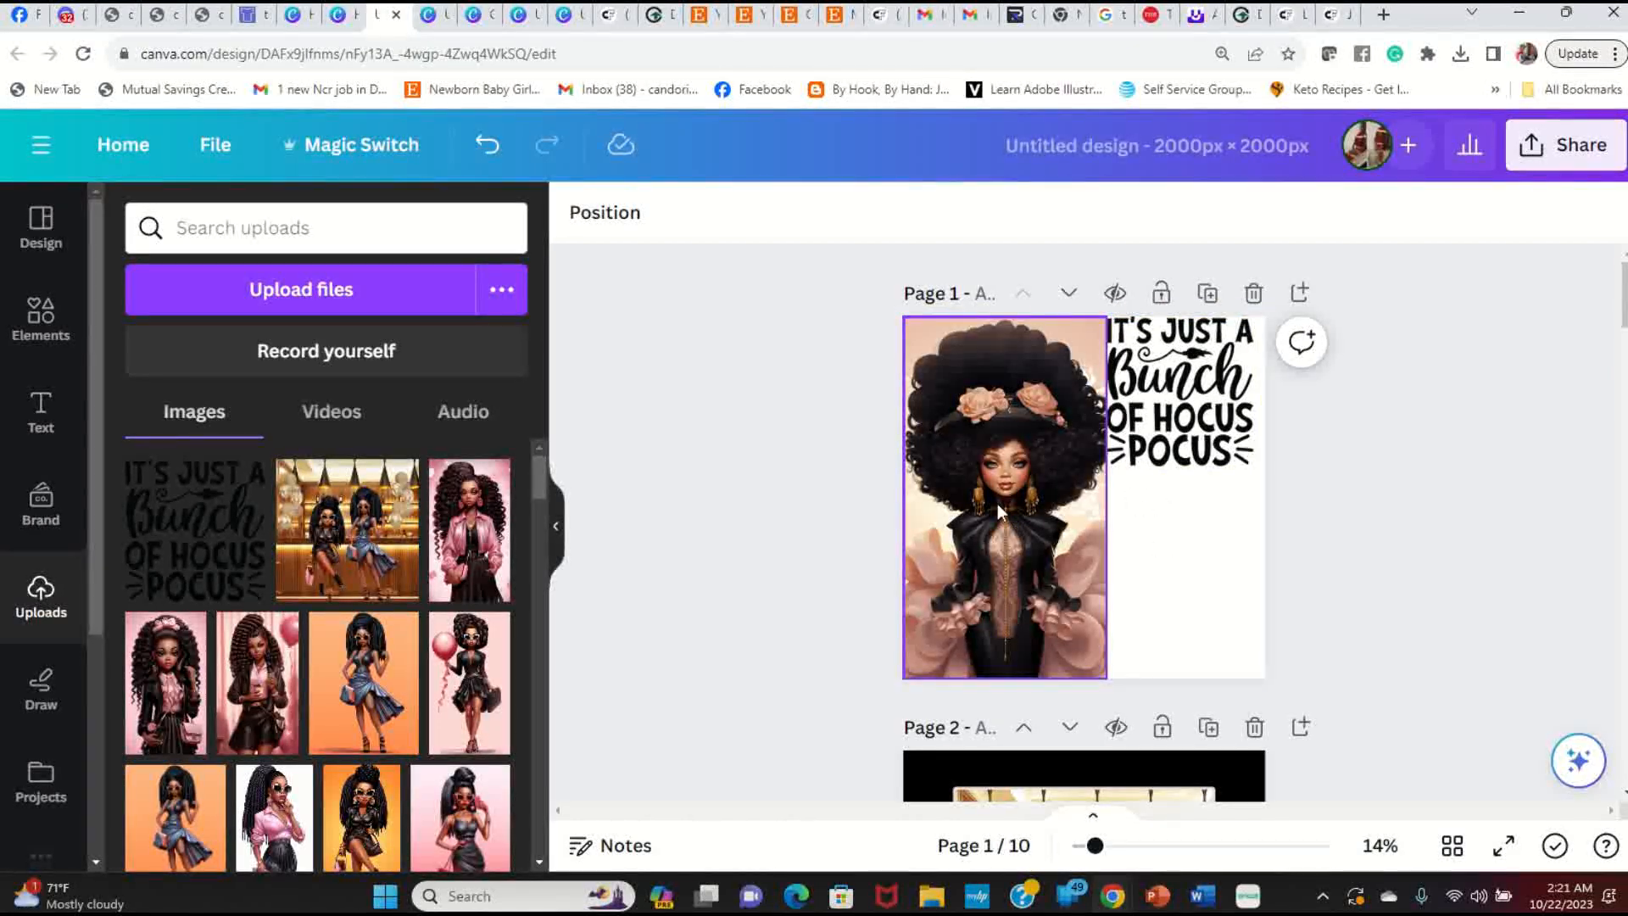
pyautogui.moveTo(1151, 403); pyautogui.dragTo(1162, 437)
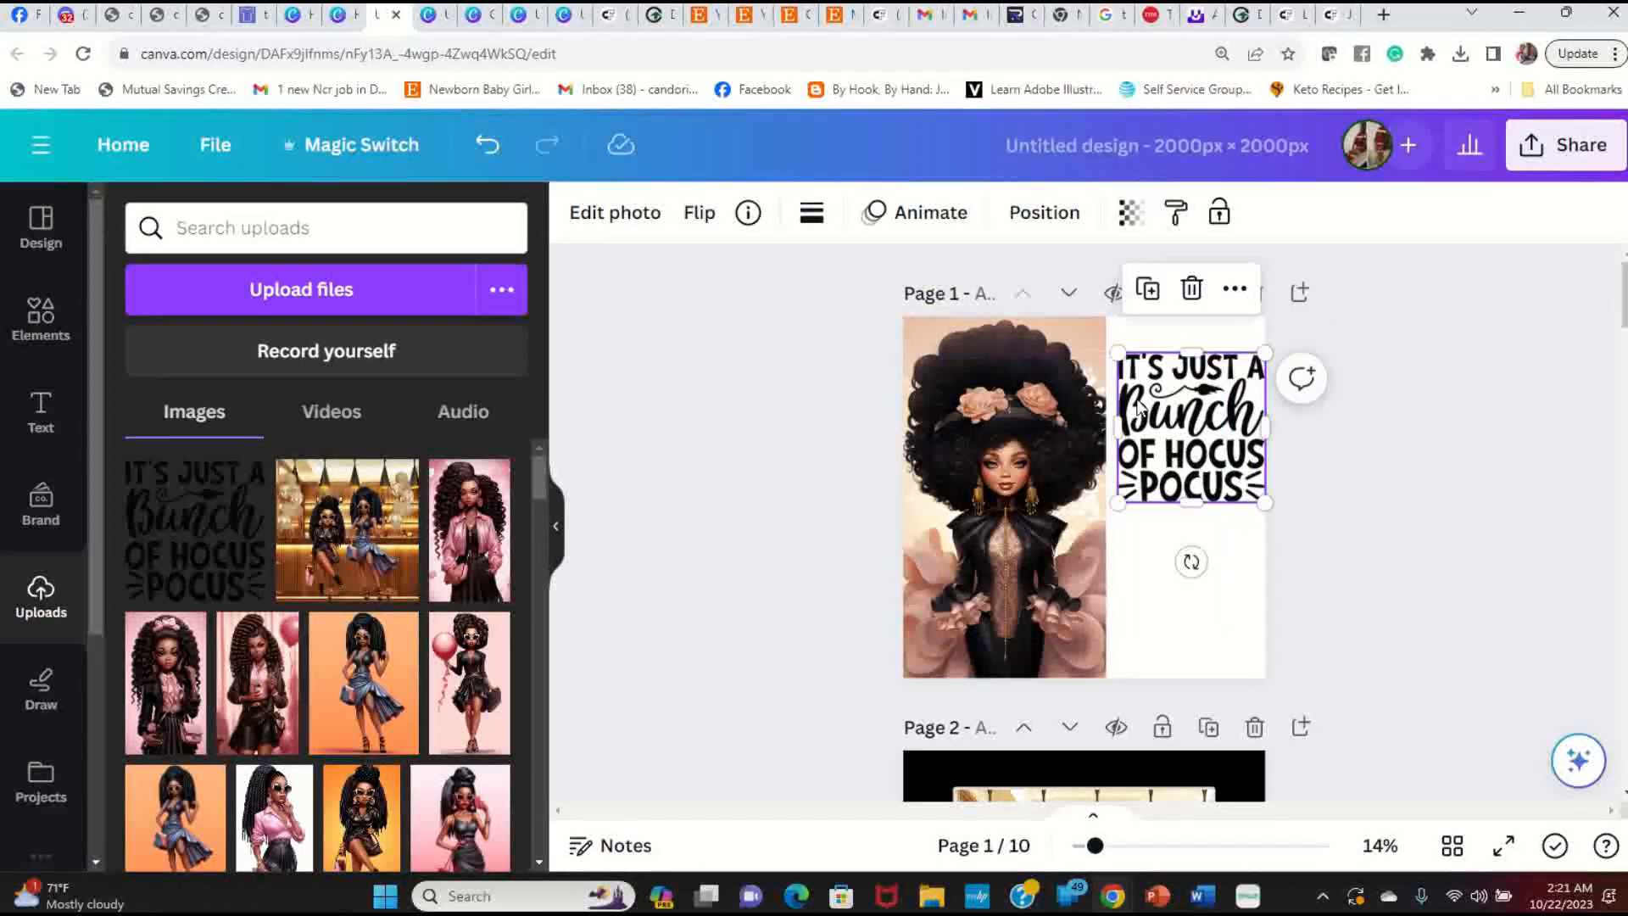
pyautogui.moveTo(1118, 352); pyautogui.dragTo(1132, 367)
pyautogui.moveTo(1198, 503); pyautogui.dragTo(1218, 492)
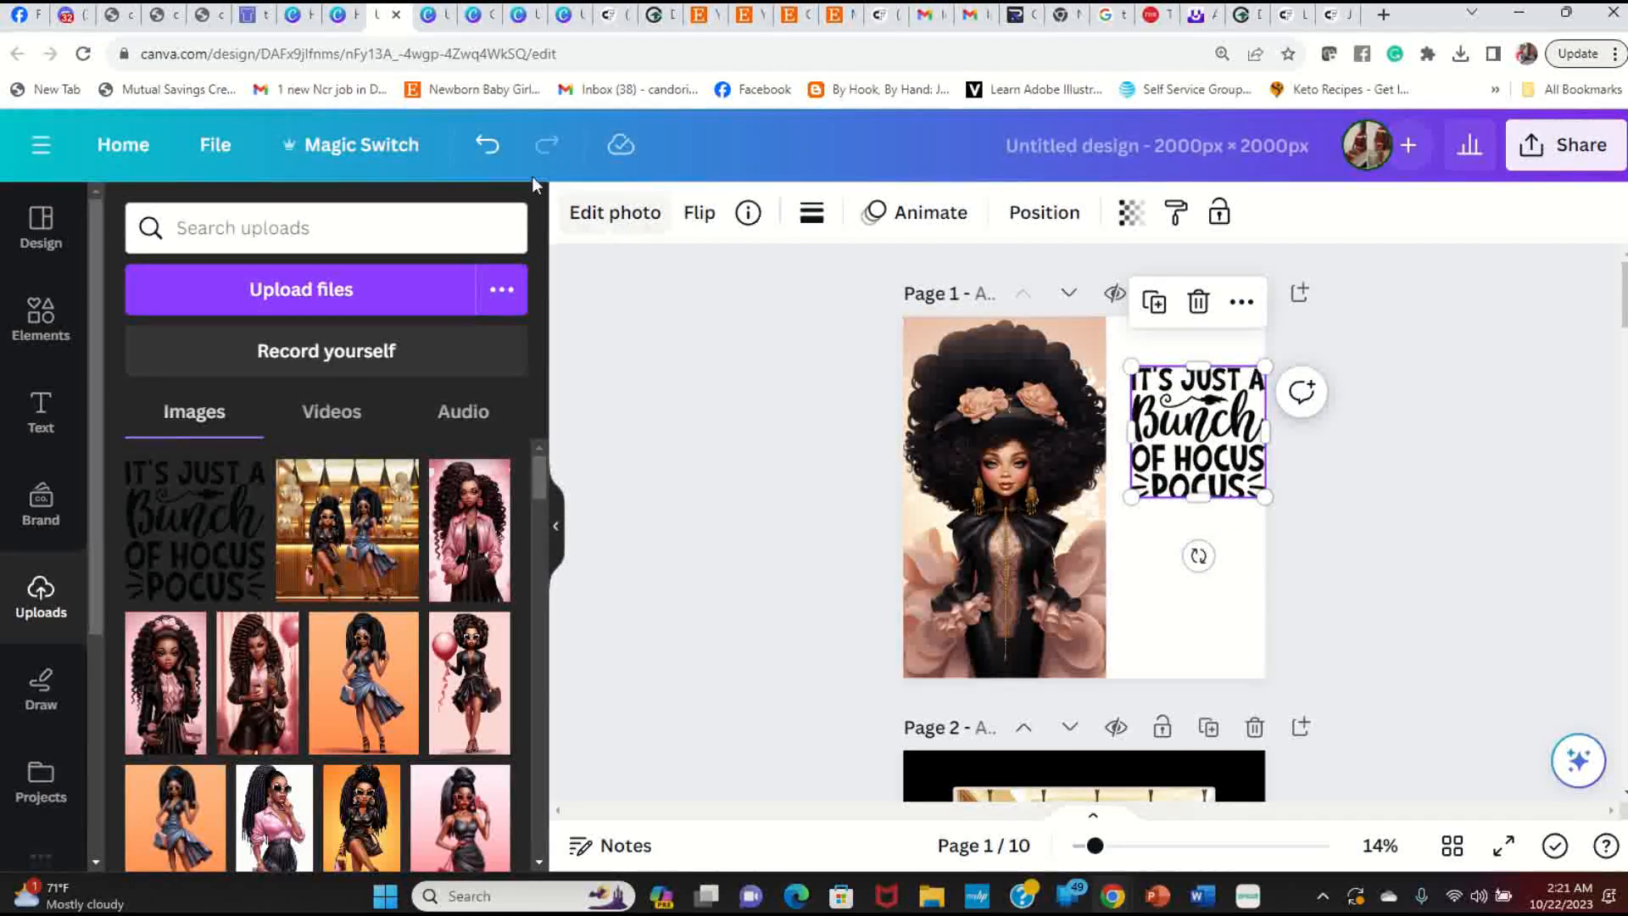
# Step: Undo the slogan crop so POCUS shows fully, nudge it into place, and open the page background colours
pyautogui.click(487, 144)
pyautogui.click(1240, 568)
pyautogui.moveTo(1209, 472); pyautogui.dragTo(1199, 466)
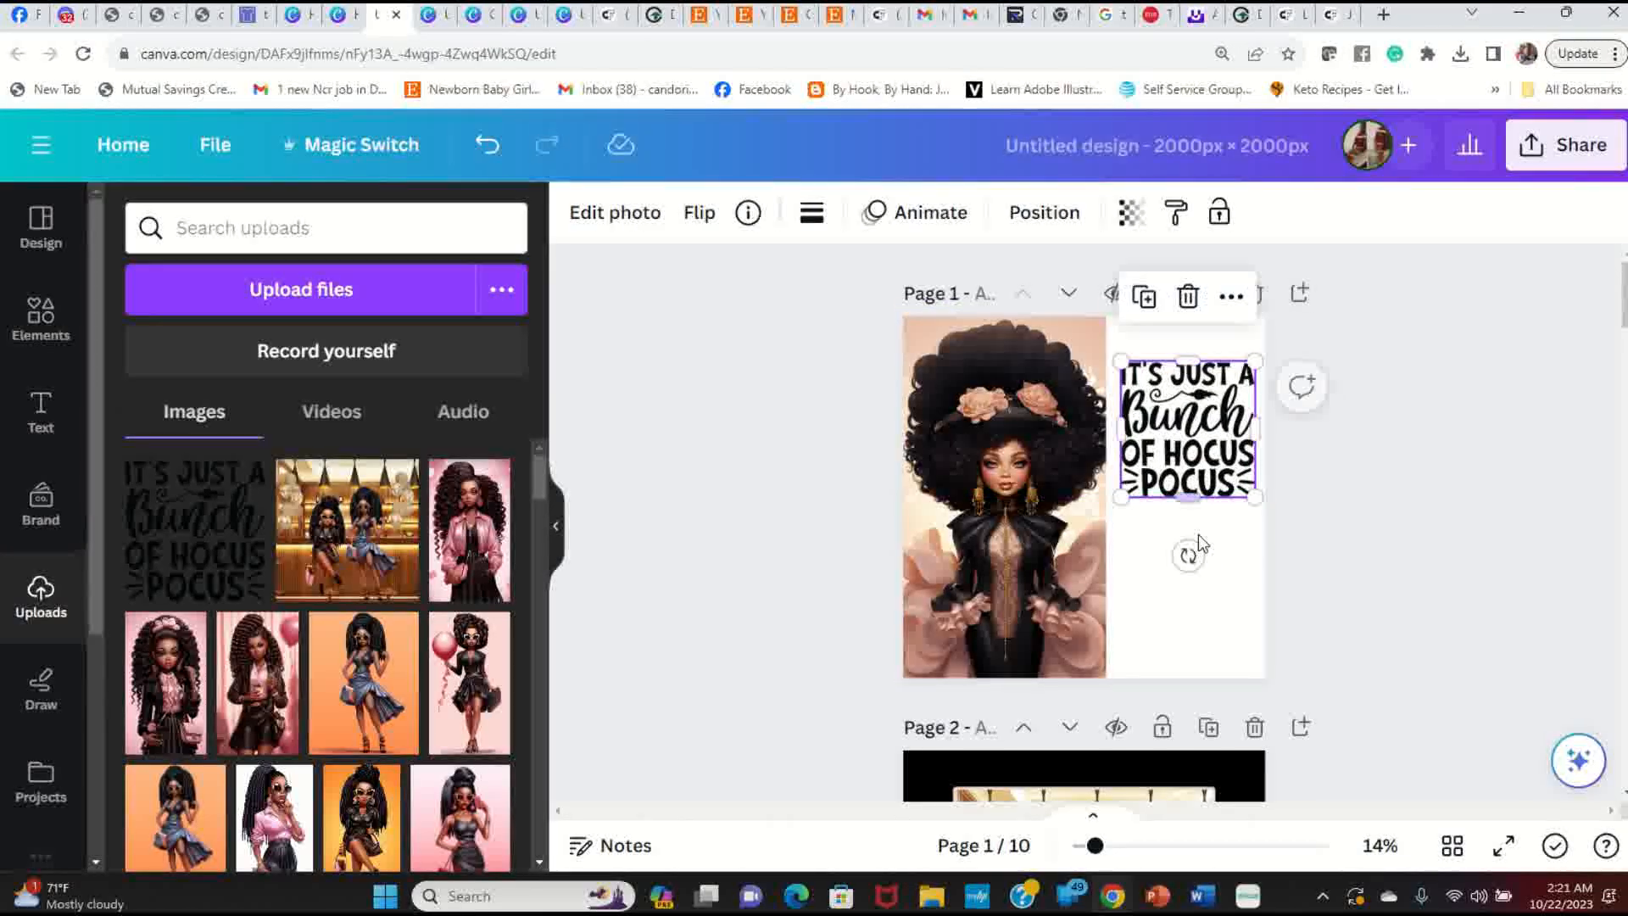
pyautogui.click(1224, 648)
pyautogui.click(593, 226)
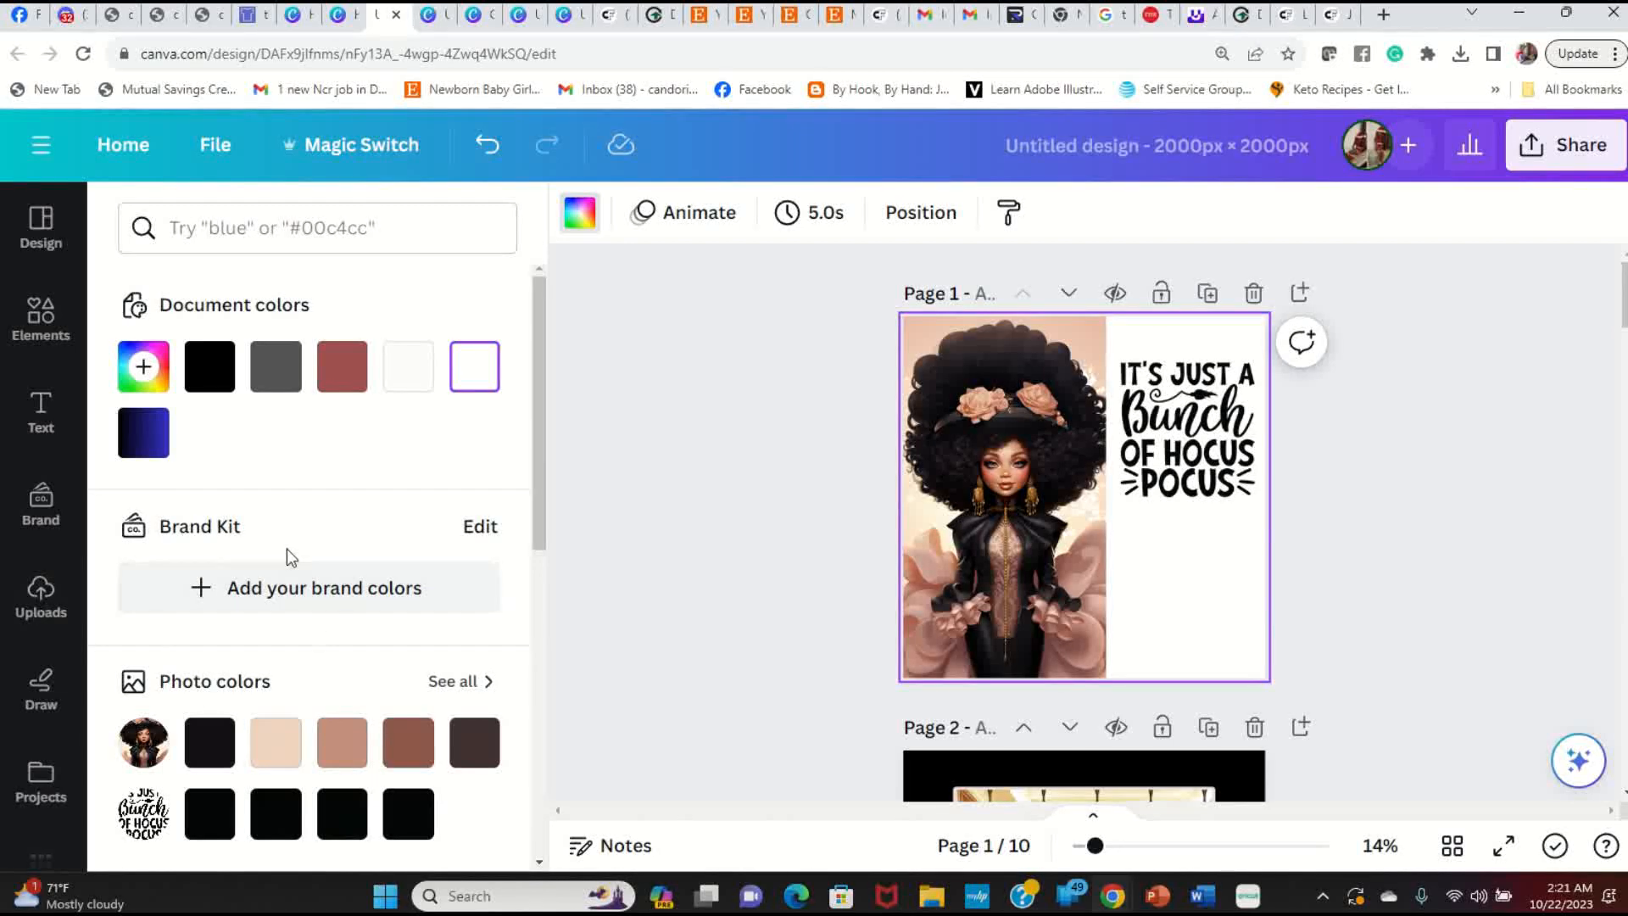
# Step: Set Page 1's background to mauve #9e5150 and preview the design full screen
pyautogui.click(346, 373)
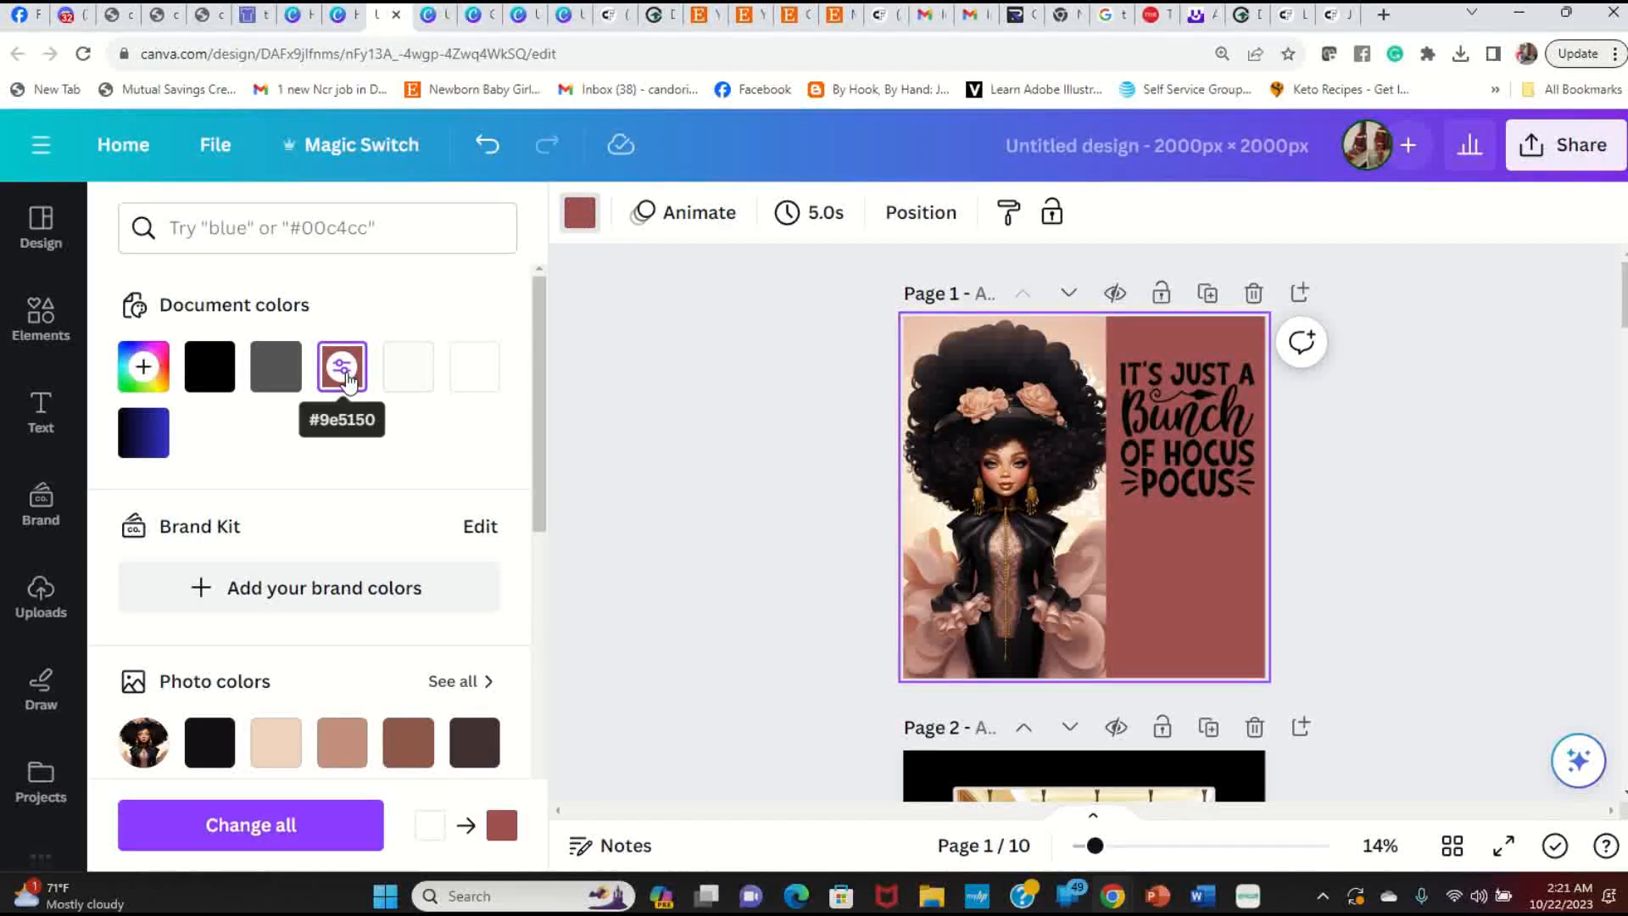
pyautogui.click(284, 377)
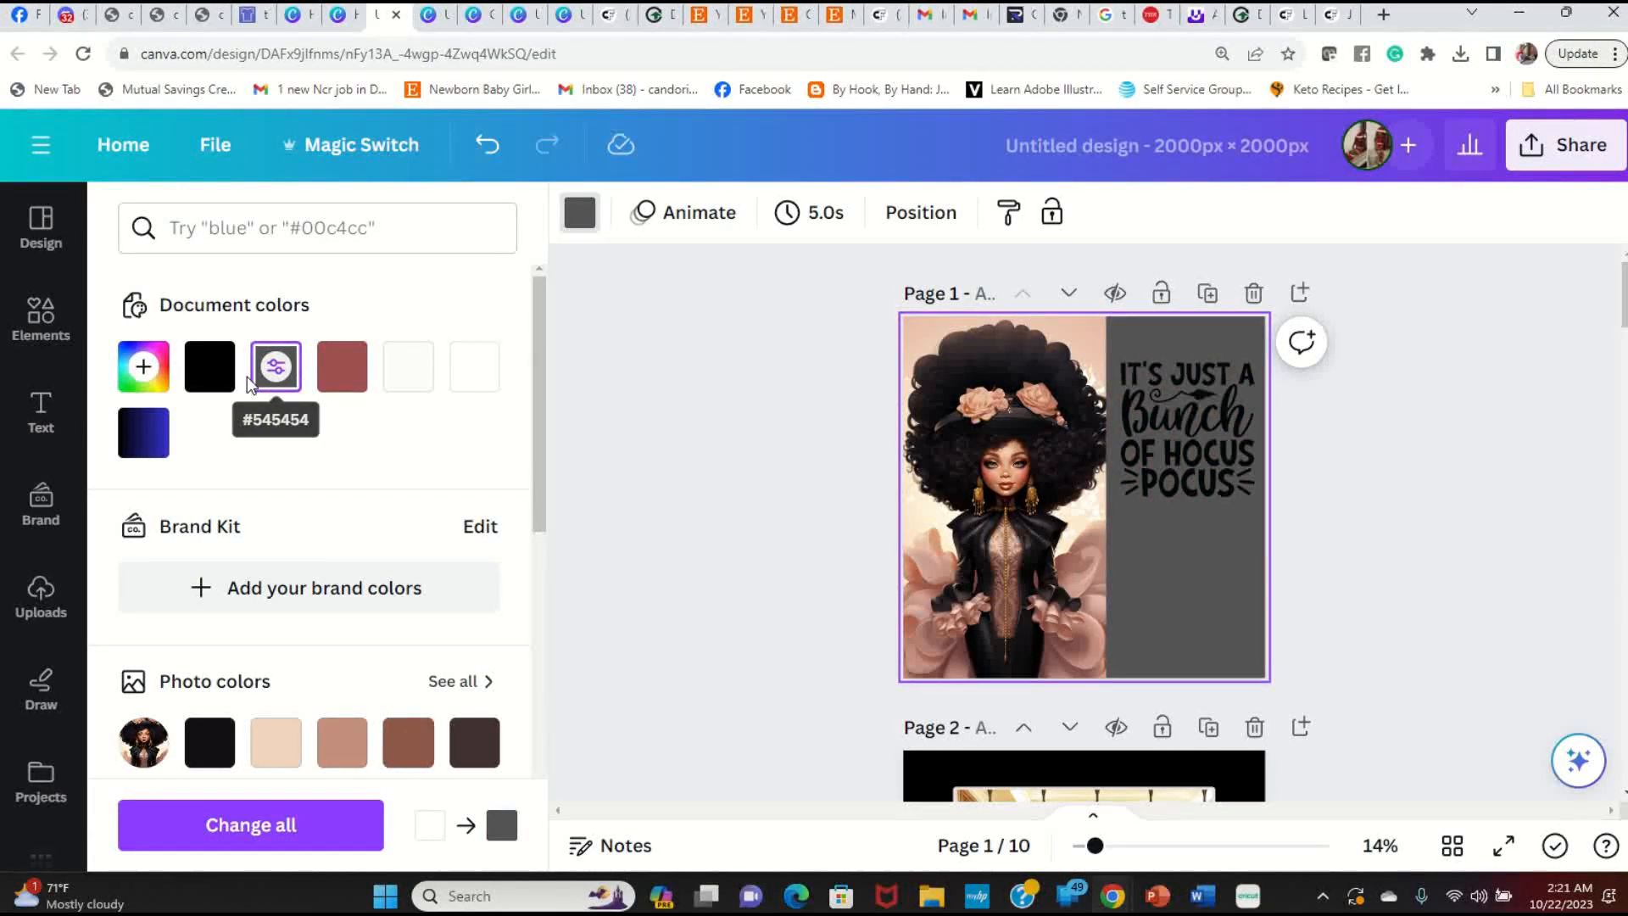
pyautogui.click(346, 373)
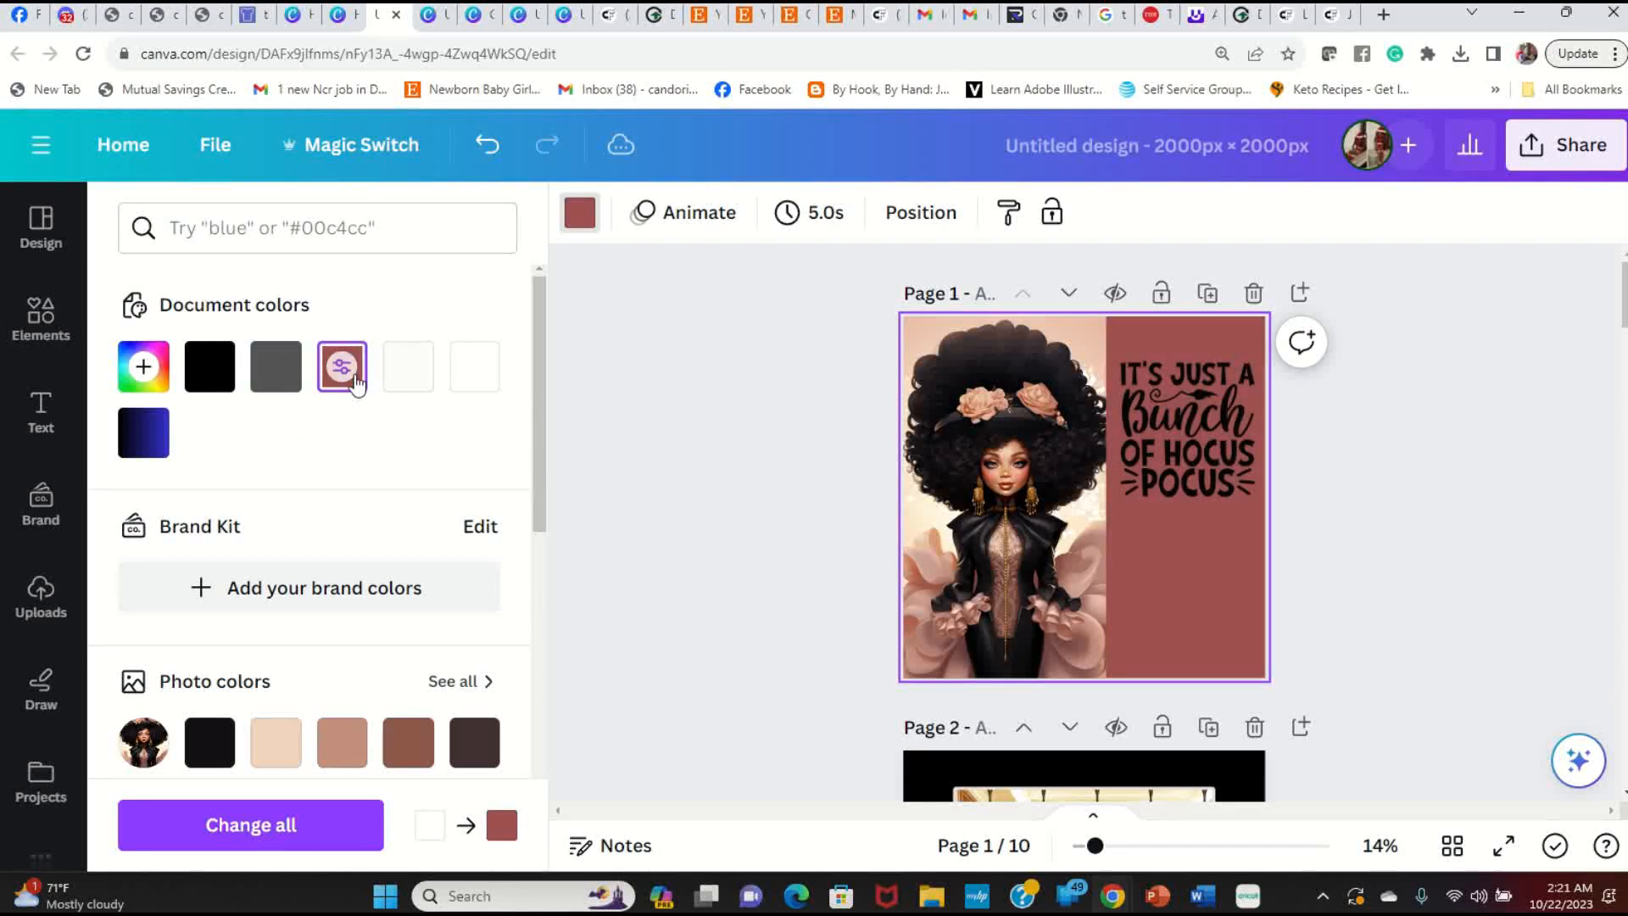
pyautogui.click(1142, 634)
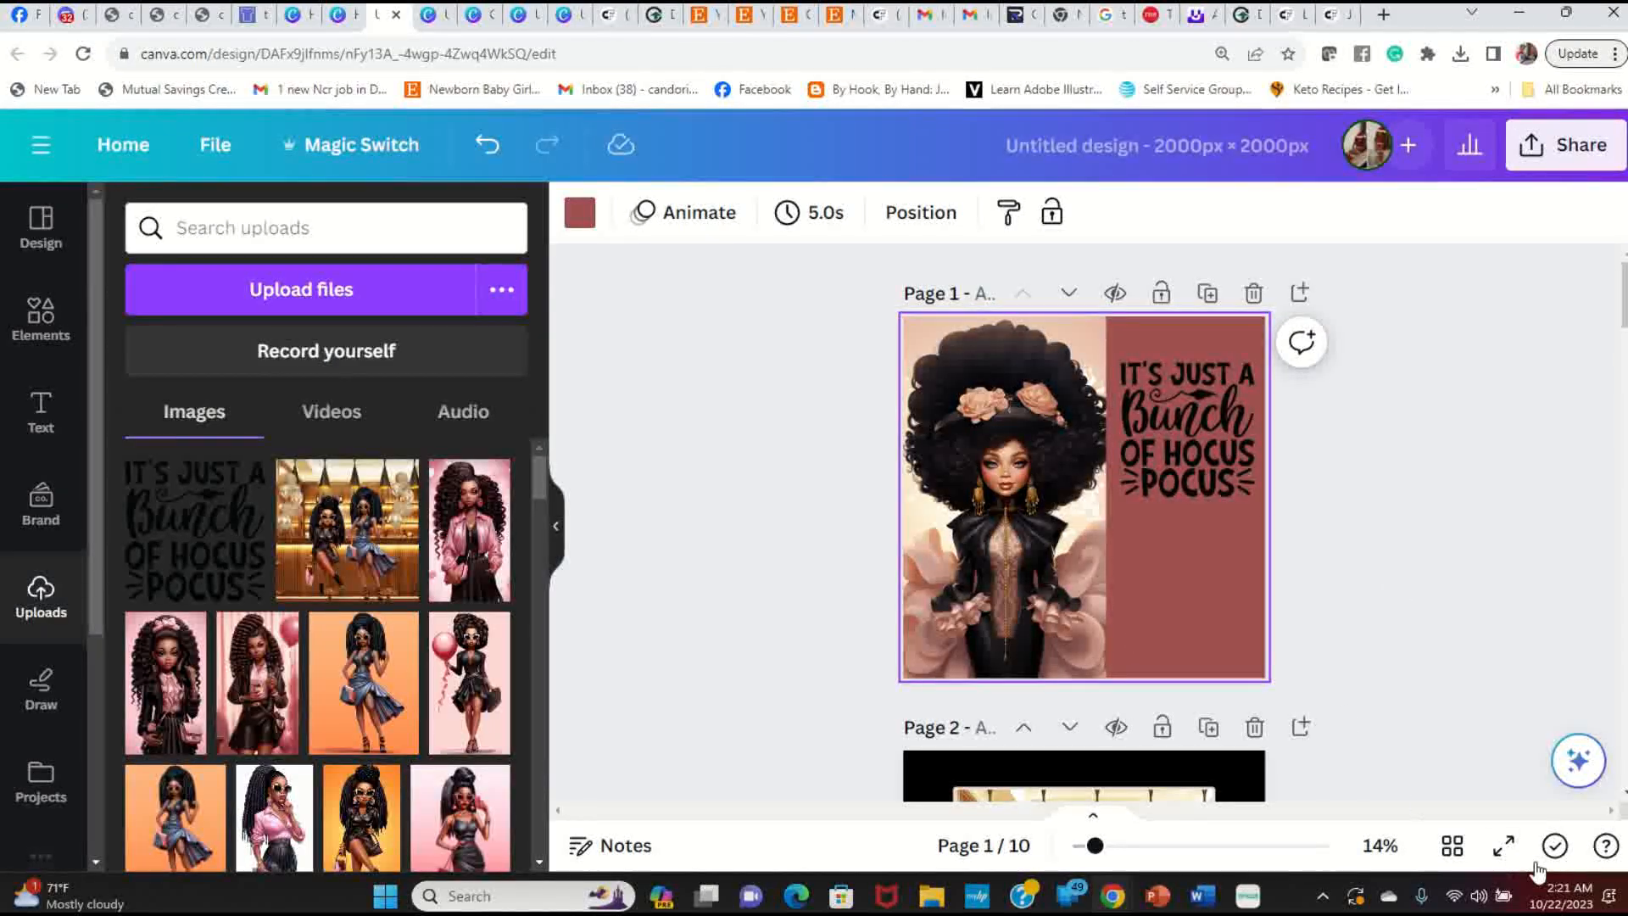
pyautogui.click(1503, 846)
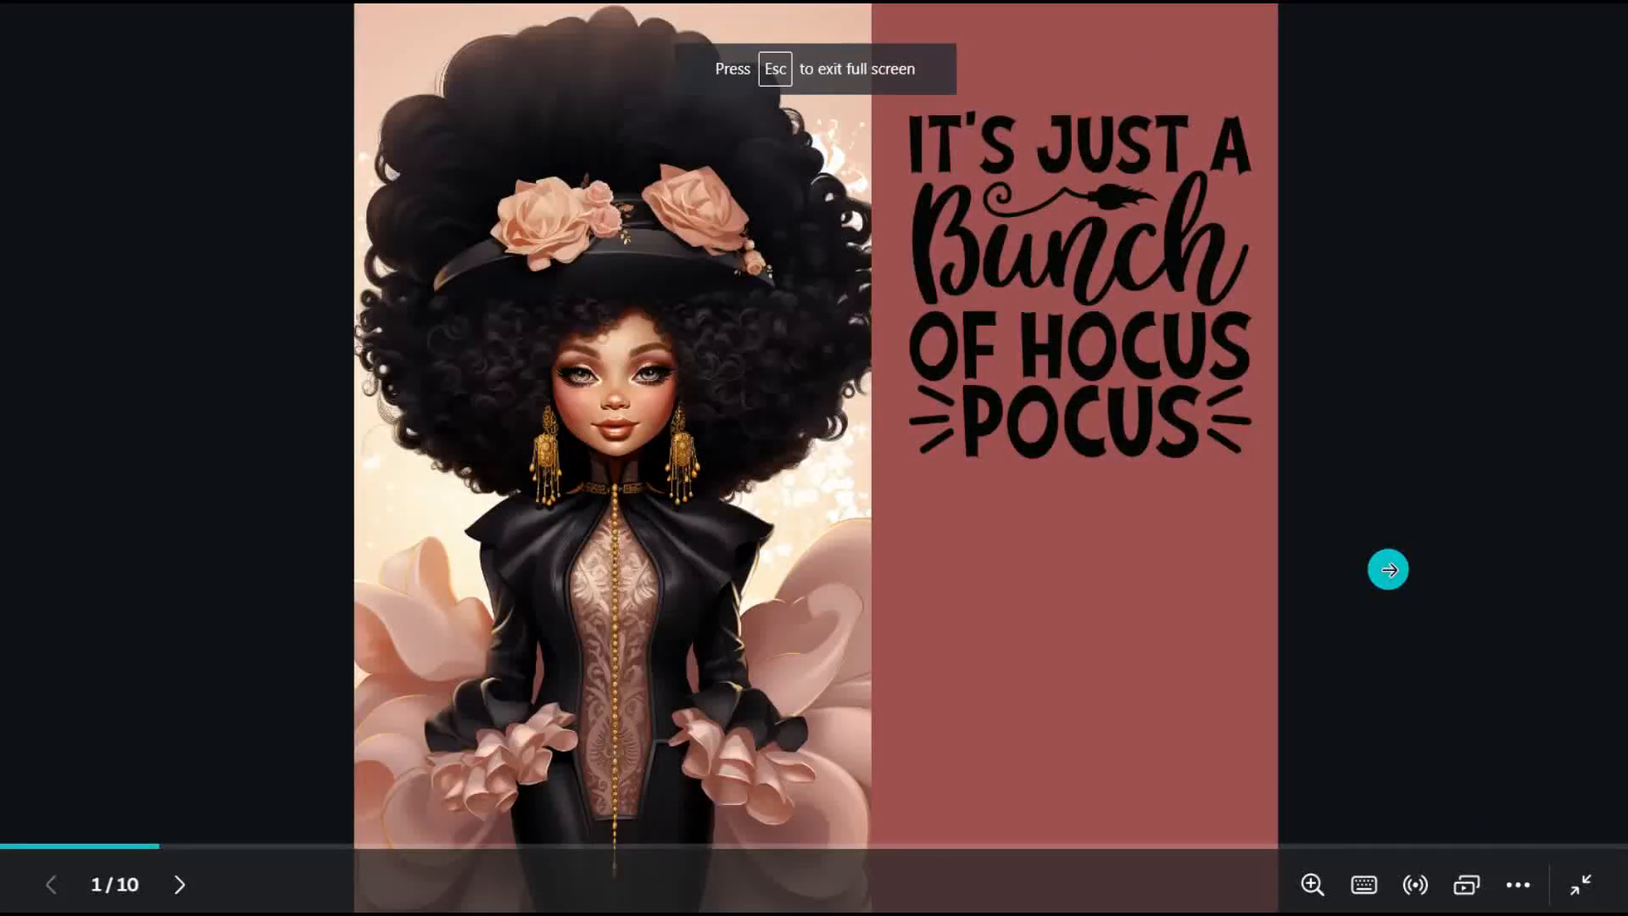